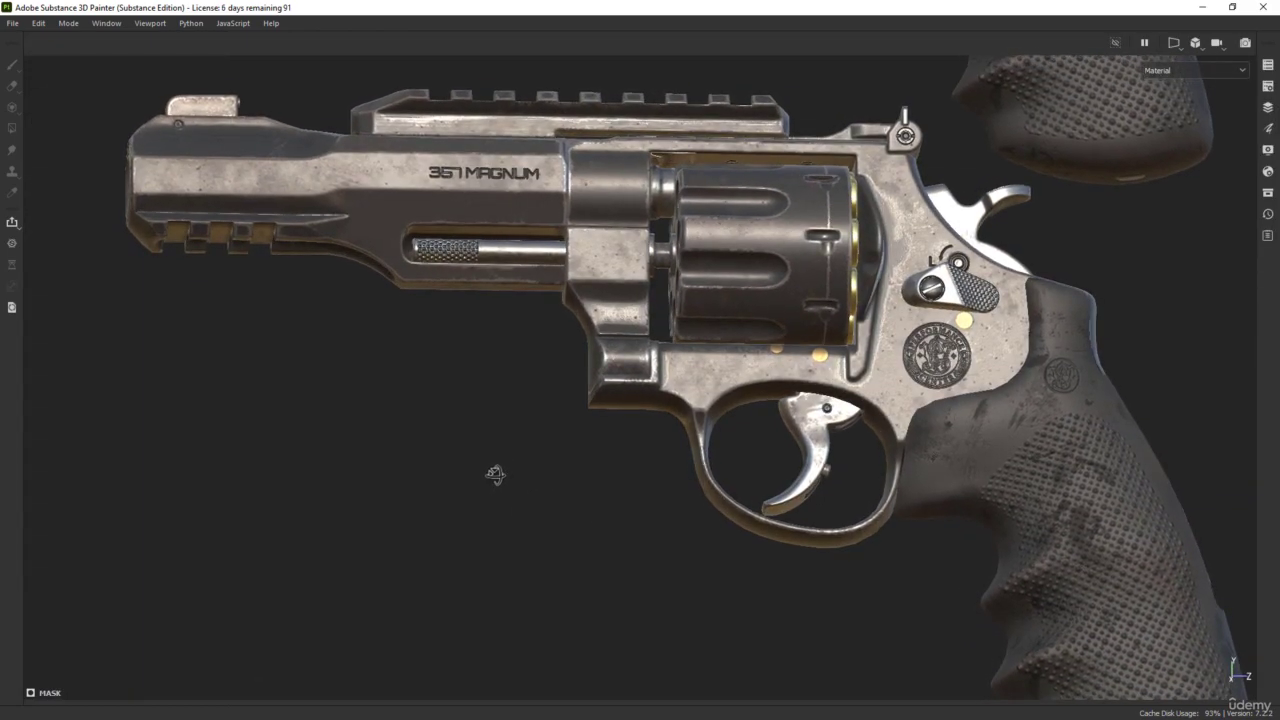
- Examine the revolver's materials on the closed and open-cylinder versions, from several angles and up close
middle_click_drag(588, 497, 563, 480, "alt")
right_click_drag(563, 480, 590, 120, "alt")
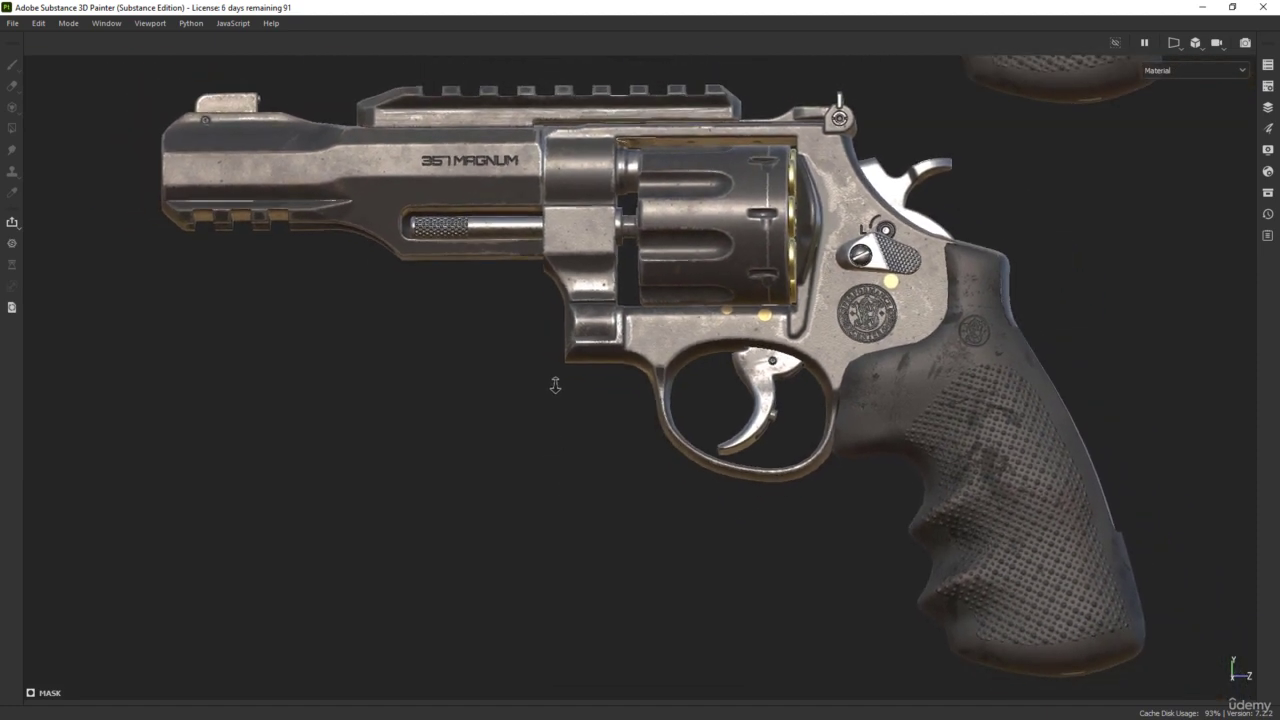
middle_click_drag(822, 80, 822, 376, "alt")
left_click_drag(822, 376, 849, 334, "alt")
middle_click_drag(849, 334, 812, 414, "alt")
middle_click_drag(747, 350, 748, 356, "alt")
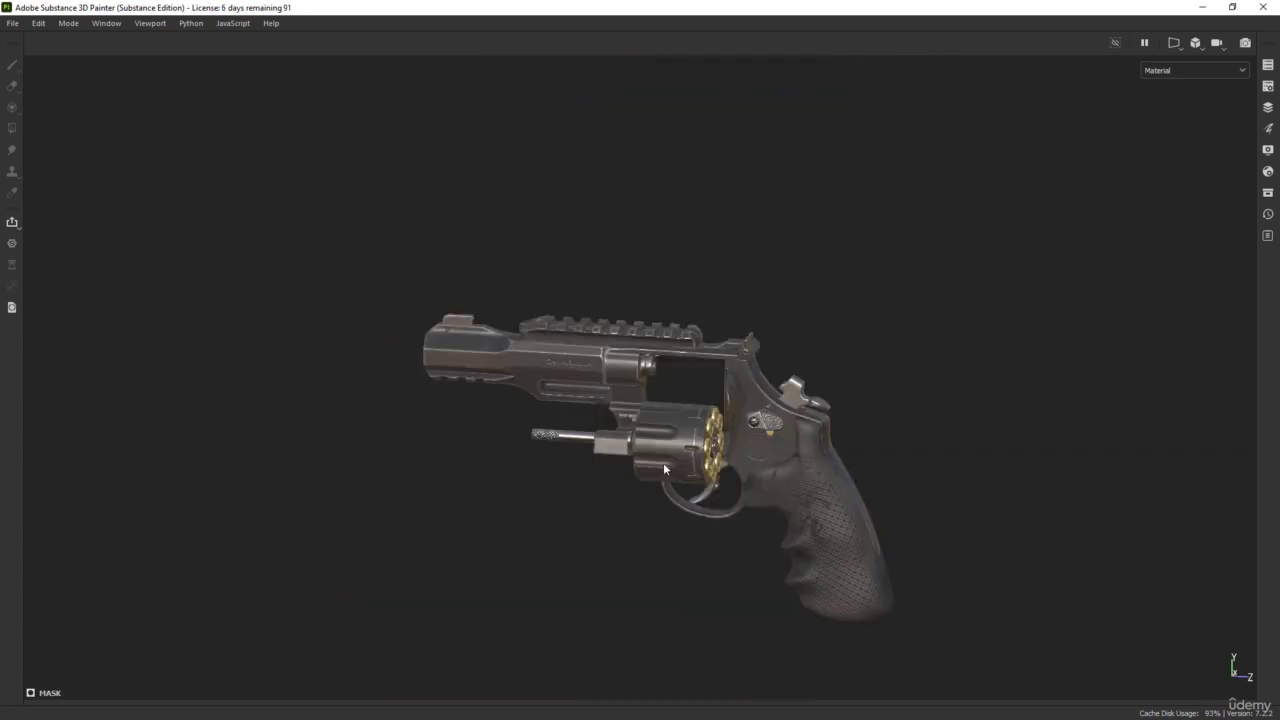
scroll(665, 468, "up", 5)
left_click_drag(792, 417, 737, 449, "alt")
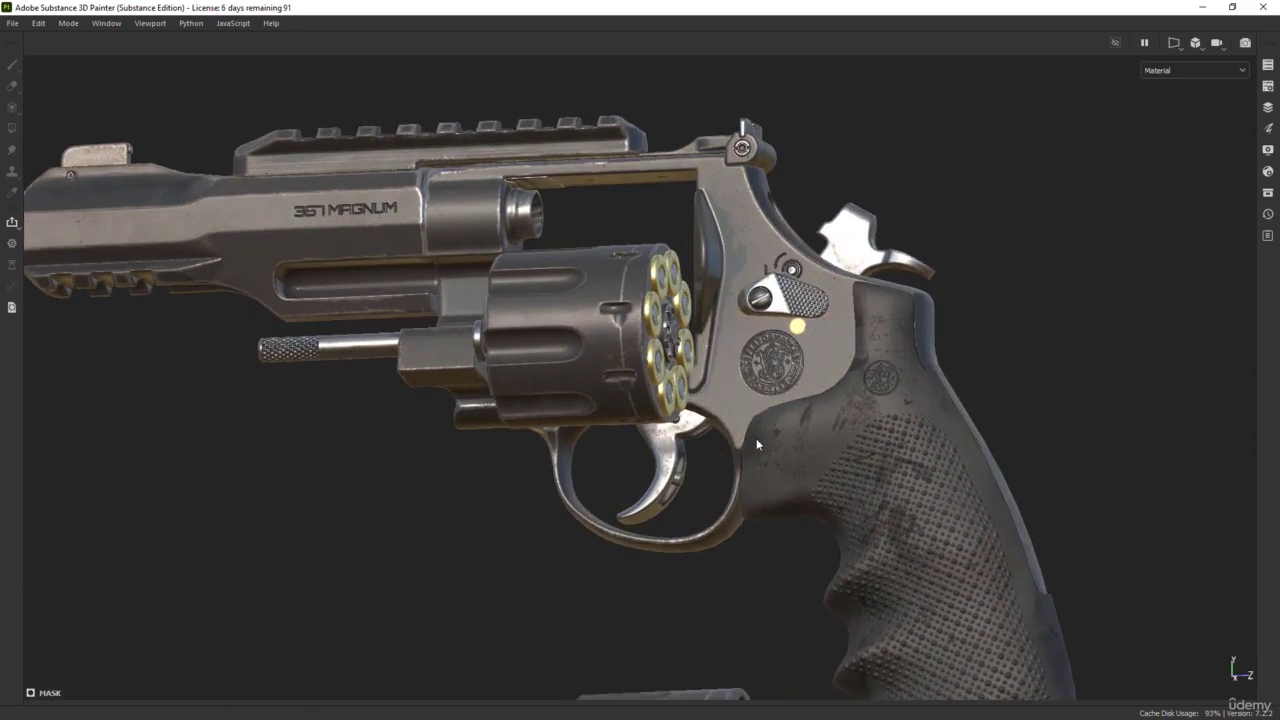
left_click_drag(1050, 283, 557, 333, "alt")
right_click_drag(557, 333, 629, 330, "shift")
middle_click_drag(950, 345, 686, 396, "alt")
left_click_drag(954, 433, 690, 463, "alt")
middle_click_drag(690, 463, 858, 355, "alt")
mouse_move(863, 380)
right_mouse_down("shift")
mouse_move(870, 399)
mouse_move(857, 394)
right_mouse_up("shift")
left_click_drag(762, 348, 844, 296, "alt")
scroll(779, 242, "up", 5)
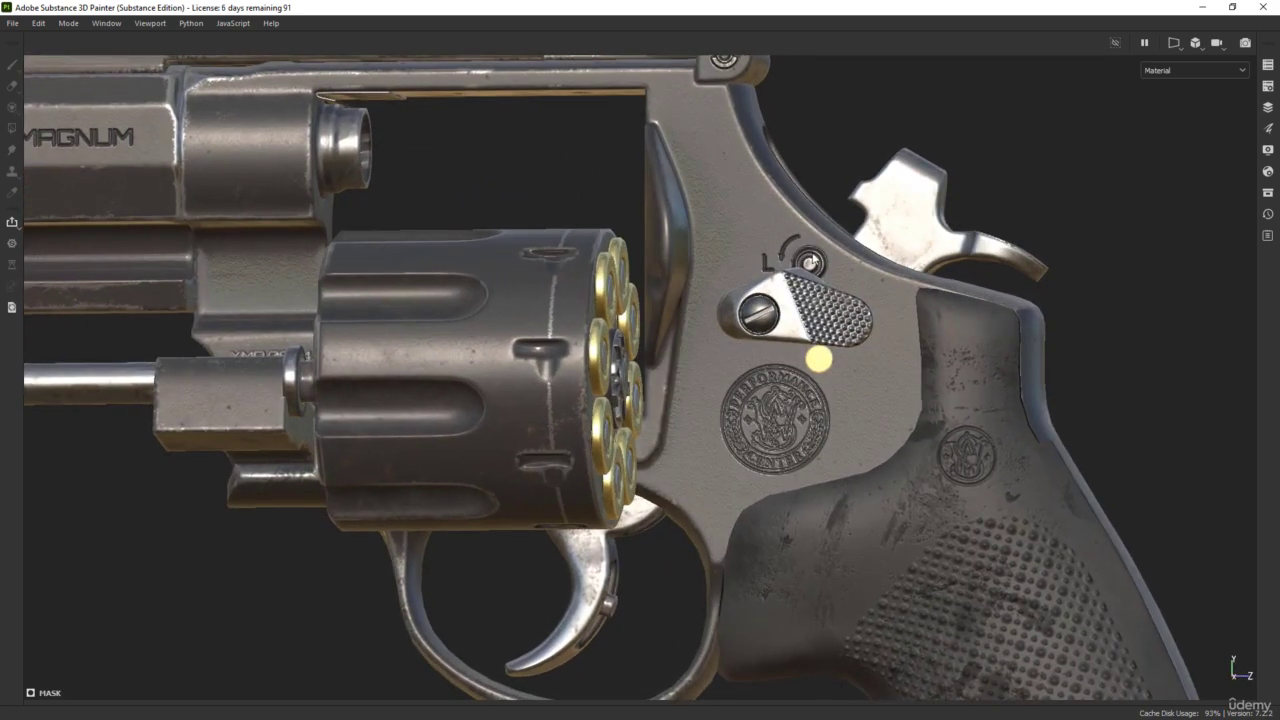
- Frame the closed-cylinder revolver with the top rail in side view
scroll(848, 318, "down", 10)
middle_click_drag(732, 513, 732, 178)
middle_click_drag(657, 612, 697, 438, "alt")
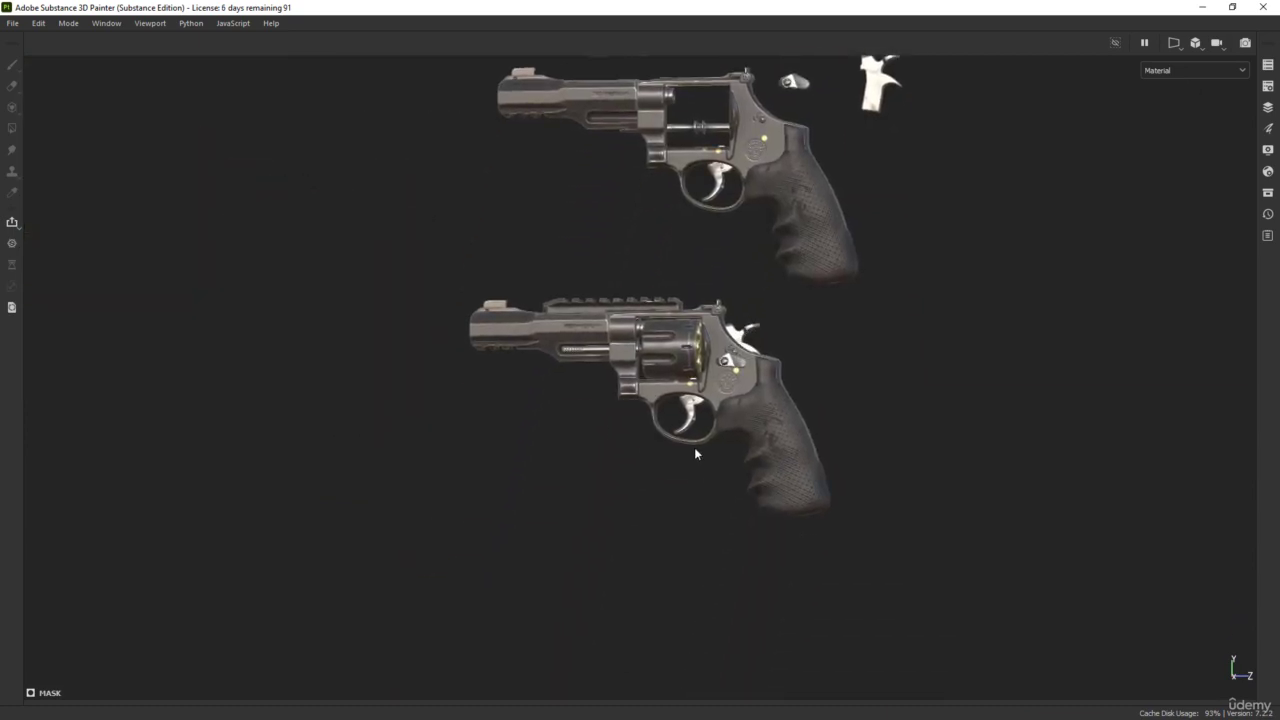
scroll(697, 464, "up", 3)
scroll(697, 464, "up", 4)
left_click_drag(664, 472, 708, 461, "alt")
middle_click_drag(678, 470, 689, 481)
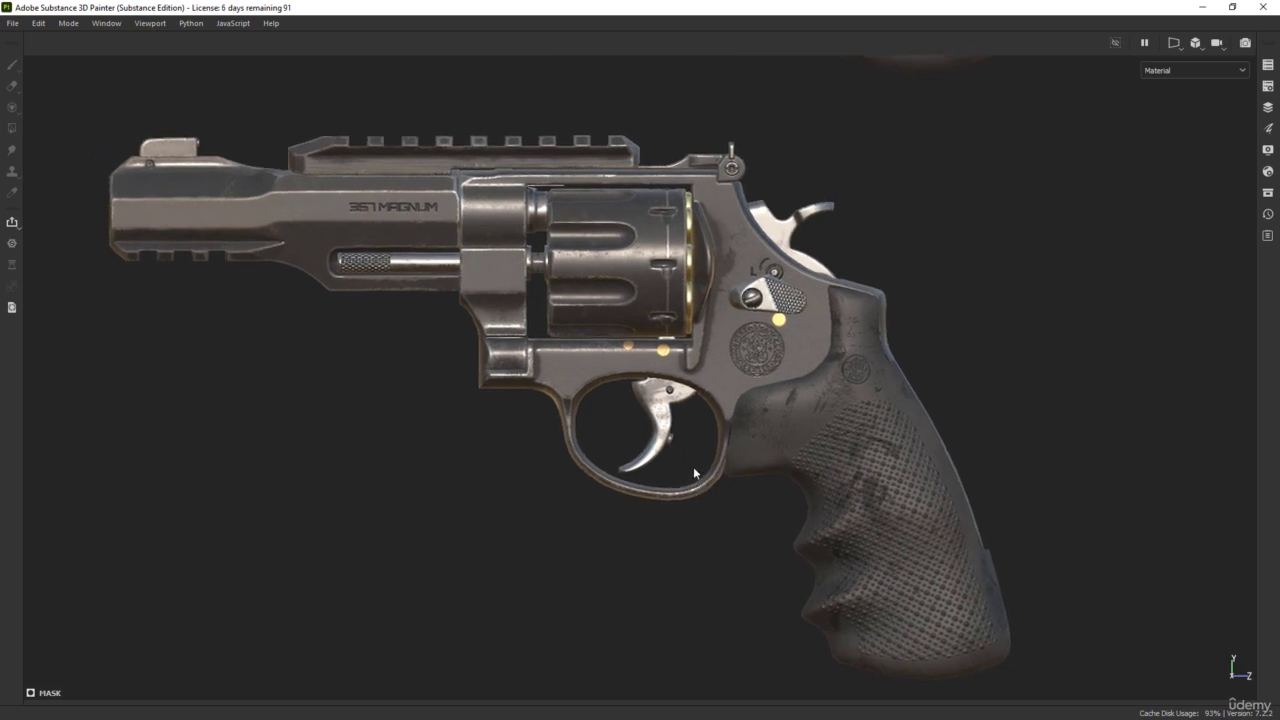
- Bring back the hidden interface panels and collapse the Global Wear and Tear and Edgewear Masking folders
key("Tab")
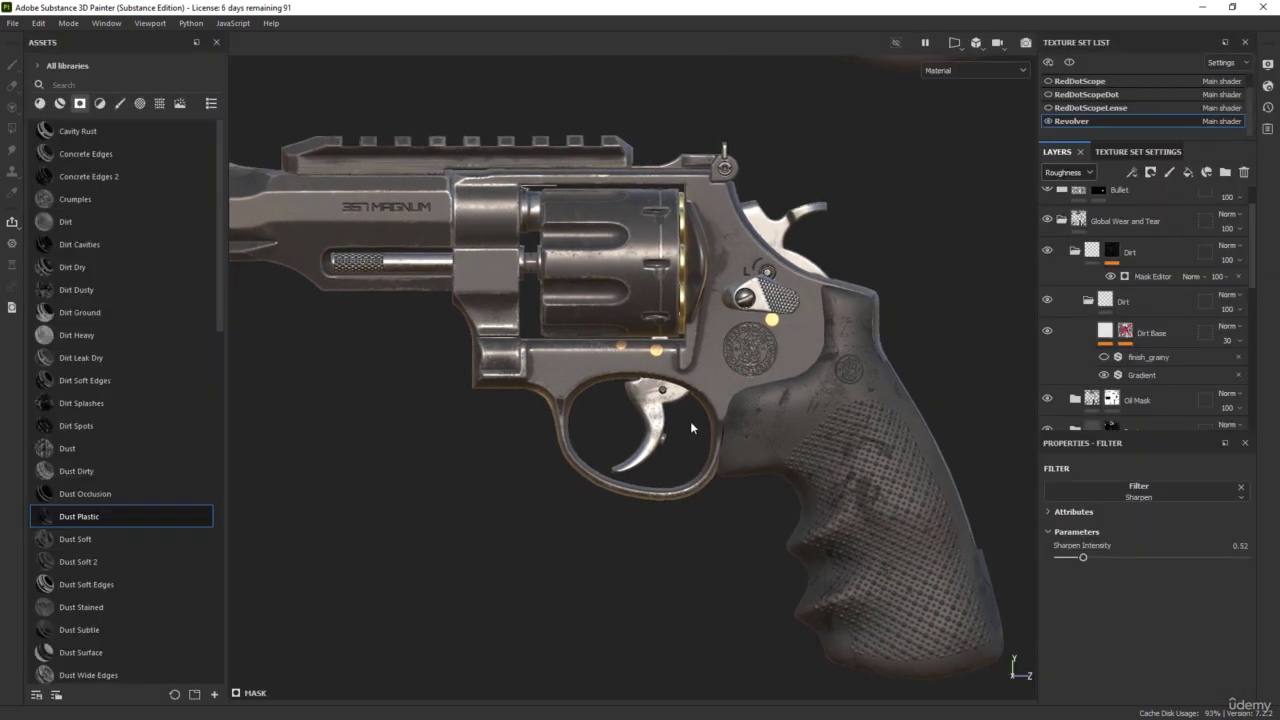
left_click(1093, 248)
left_click(1062, 220)
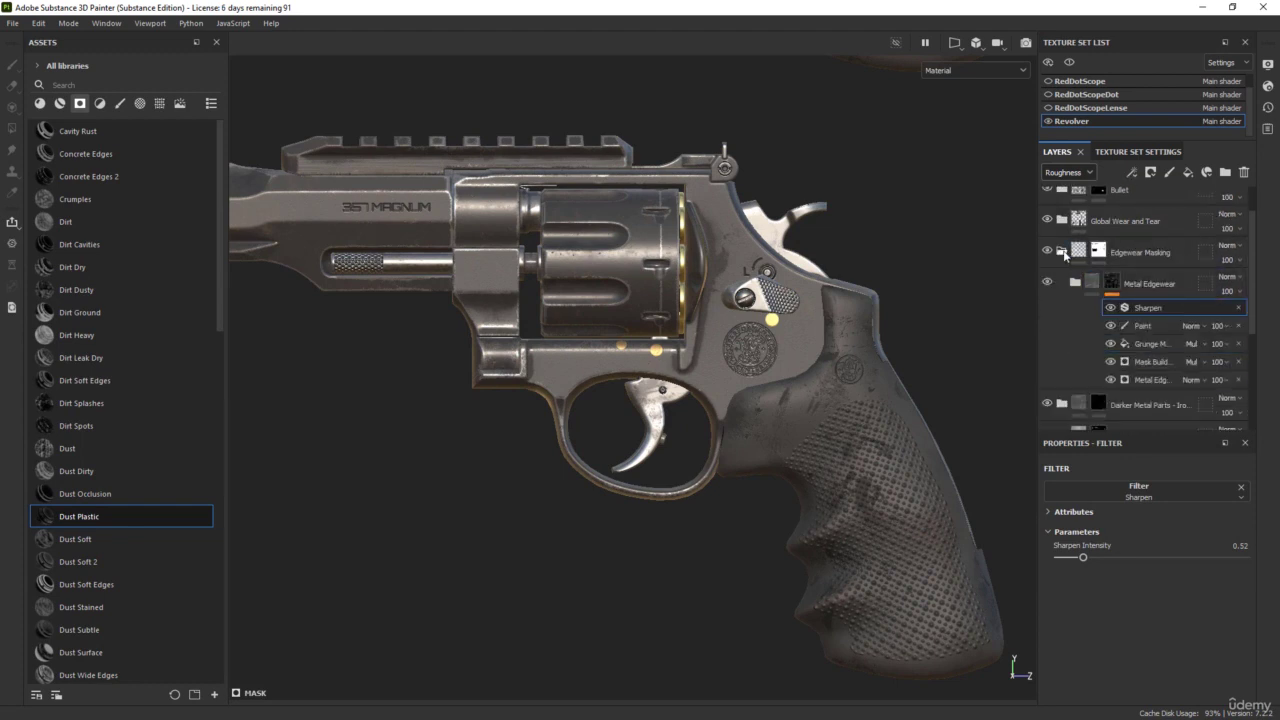
left_click(1062, 252)
scroll(1104, 281, "up", 1)
scroll(1115, 300, "down", 3)
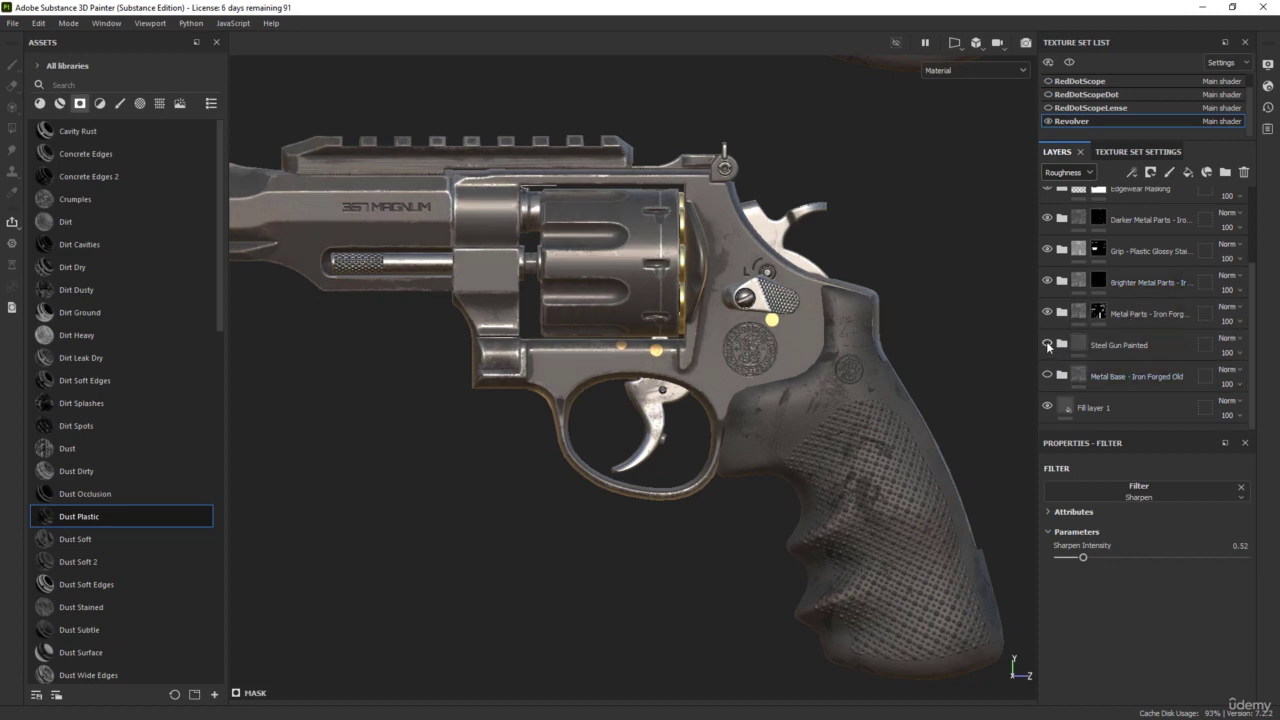
- Toggle the Steel Gun Painted folder's visibility, leave it hidden, and inspect the frame around the cylinder release up close
left_click(1048, 344)
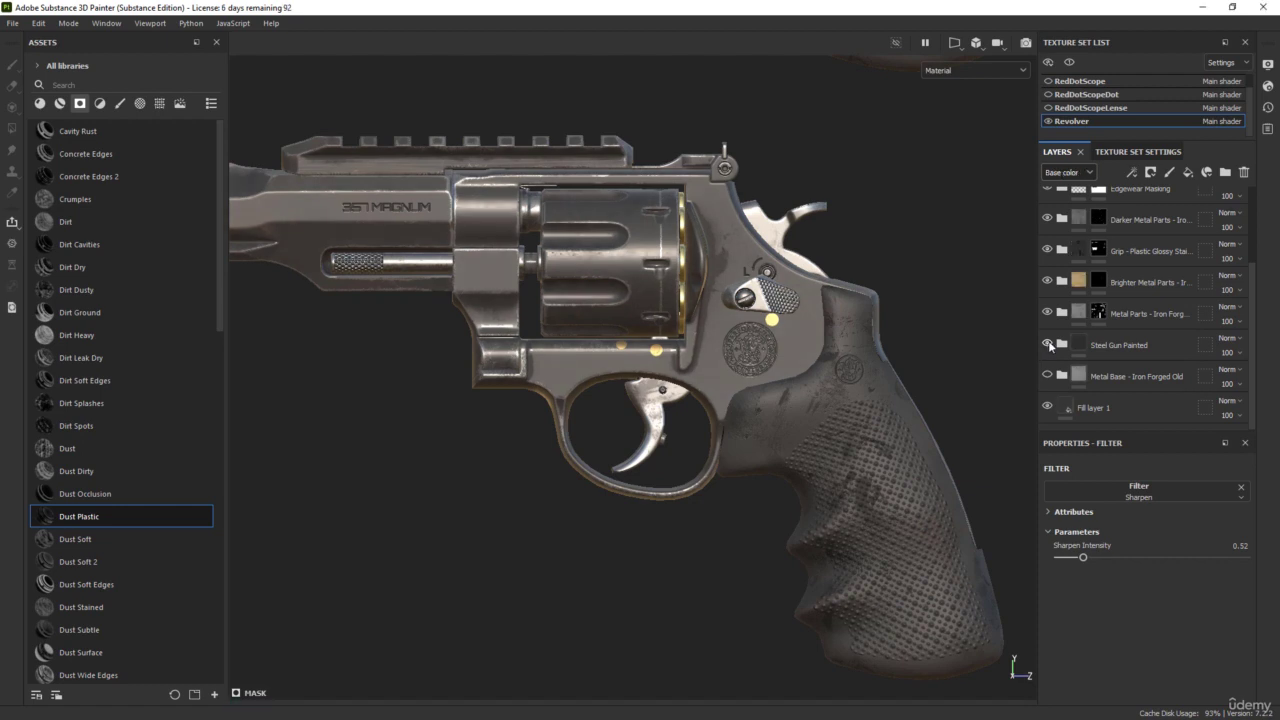
left_click(1048, 344)
middle_click_drag(843, 229, 809, 211)
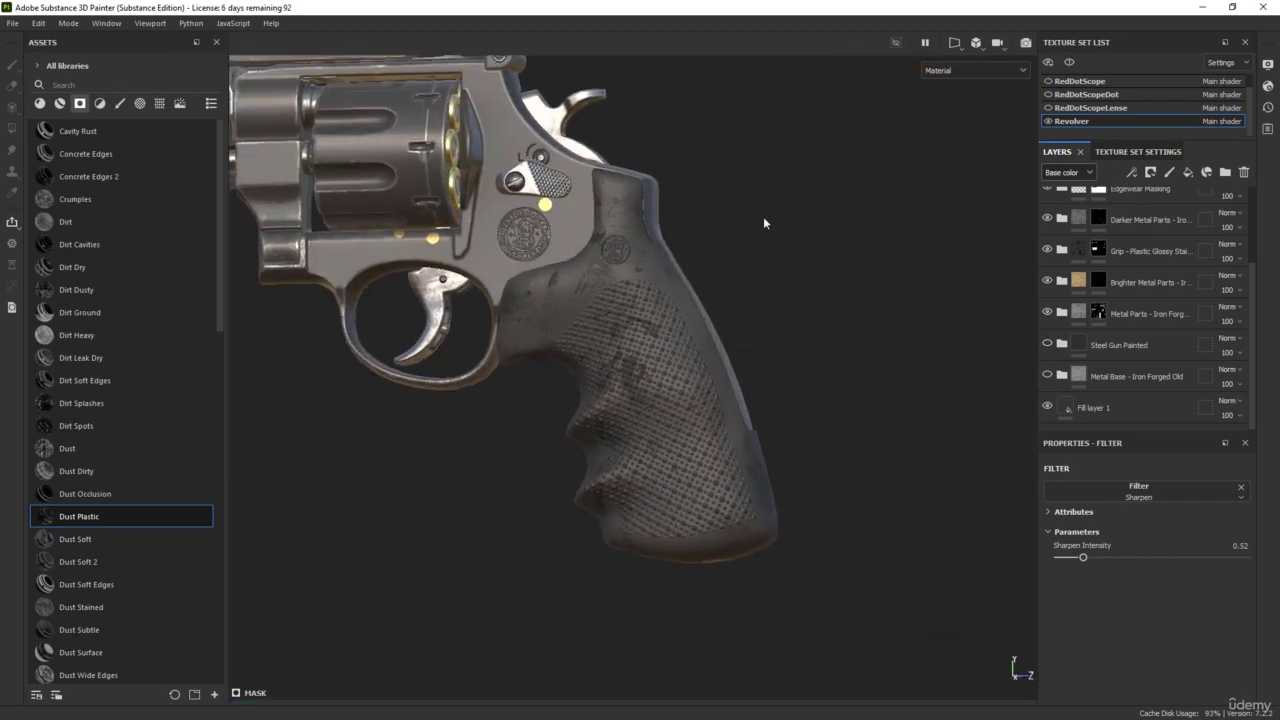
middle_click_drag(582, 184, 750, 360, "alt")
right_click_drag(838, 290, 950, 560, "alt")
left_click_drag(785, 312, 829, 266, "alt")
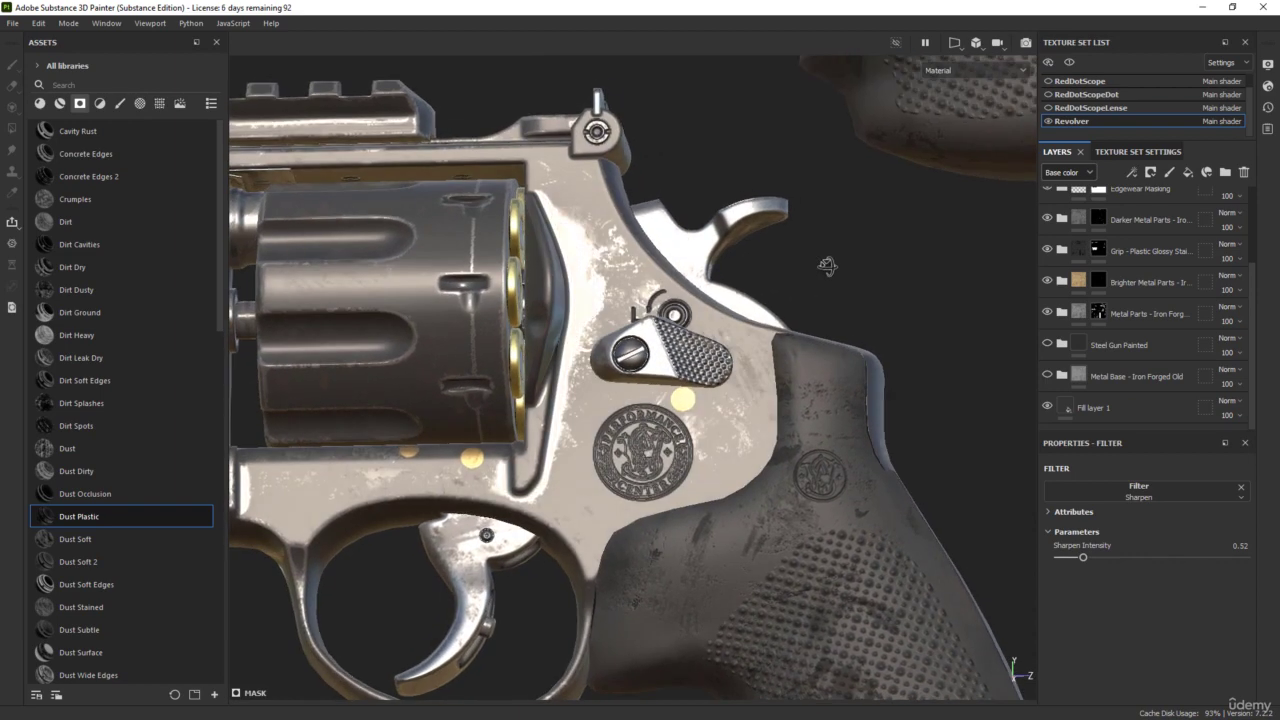
- Hide Fill layer 1 and make the Steel Gun Painted folder visible
left_click(1046, 406)
left_click_drag(904, 281, 946, 317, "alt")
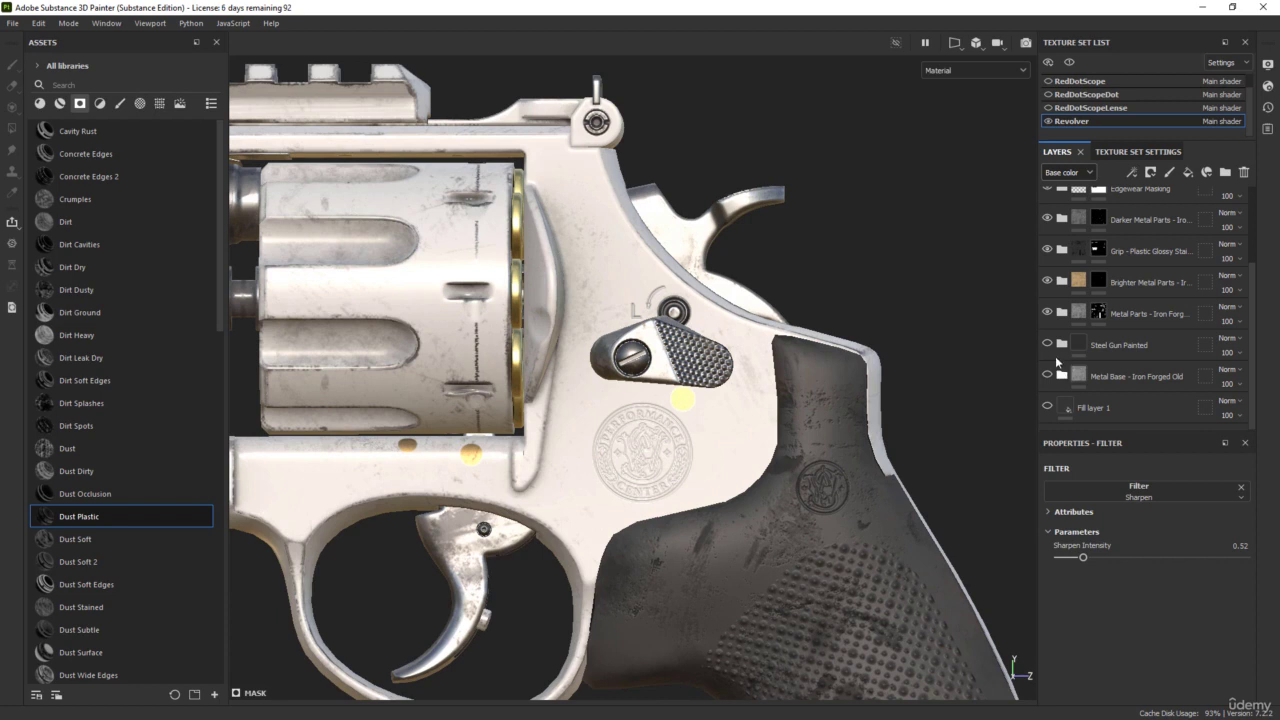
left_click(1046, 345)
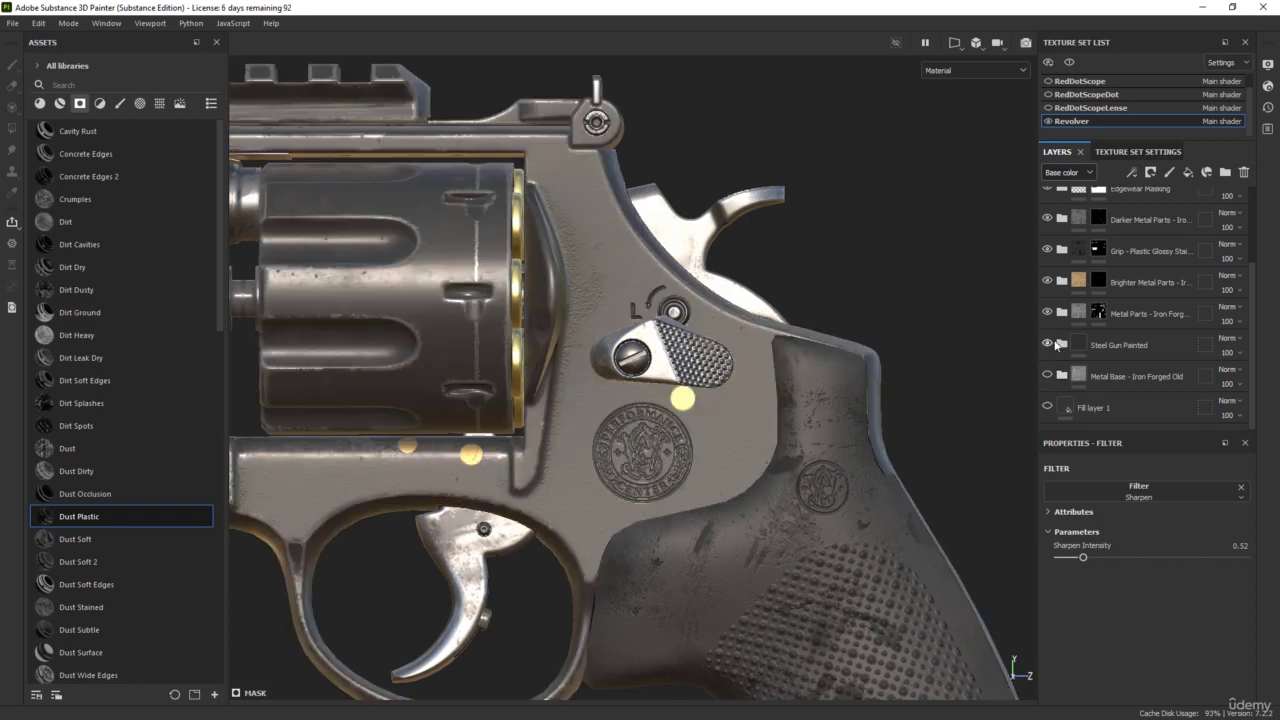
- Duplicate the Steel Gun Painted folder and rename the copy "Steel Gun Painted - Alternative Metallic Areas"
left_click(1148, 347)
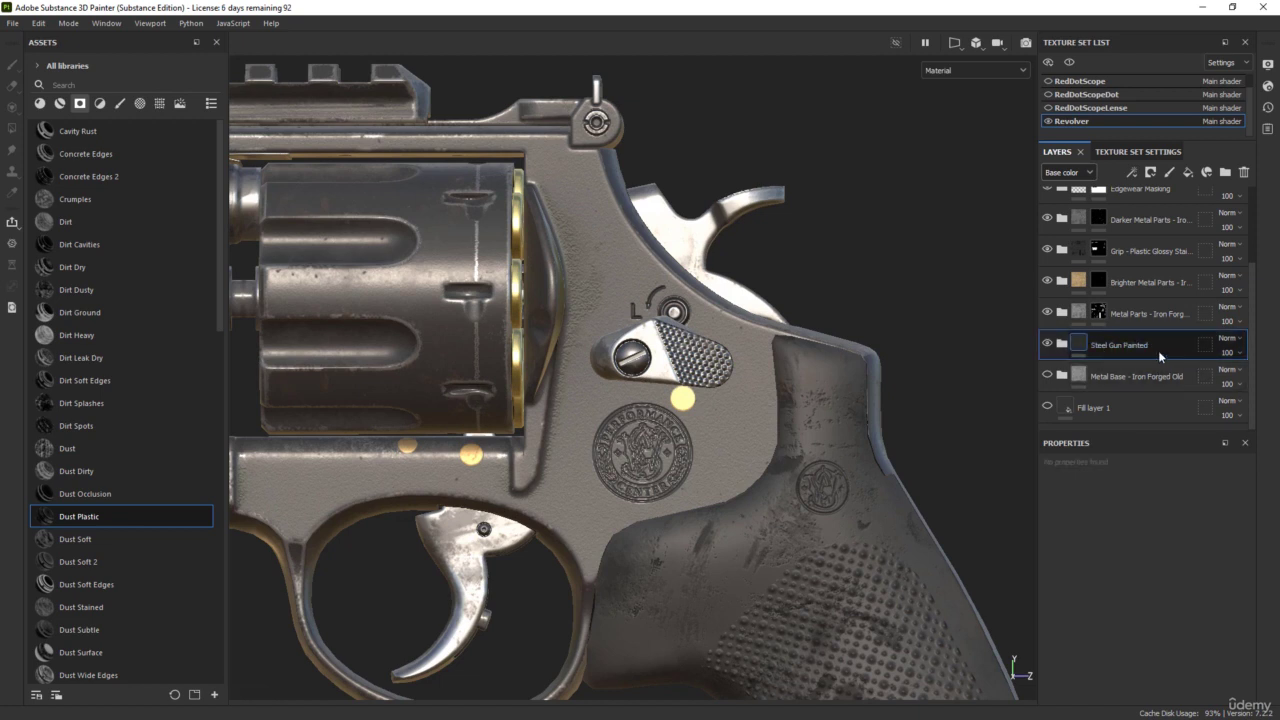
key("ctrl+d")
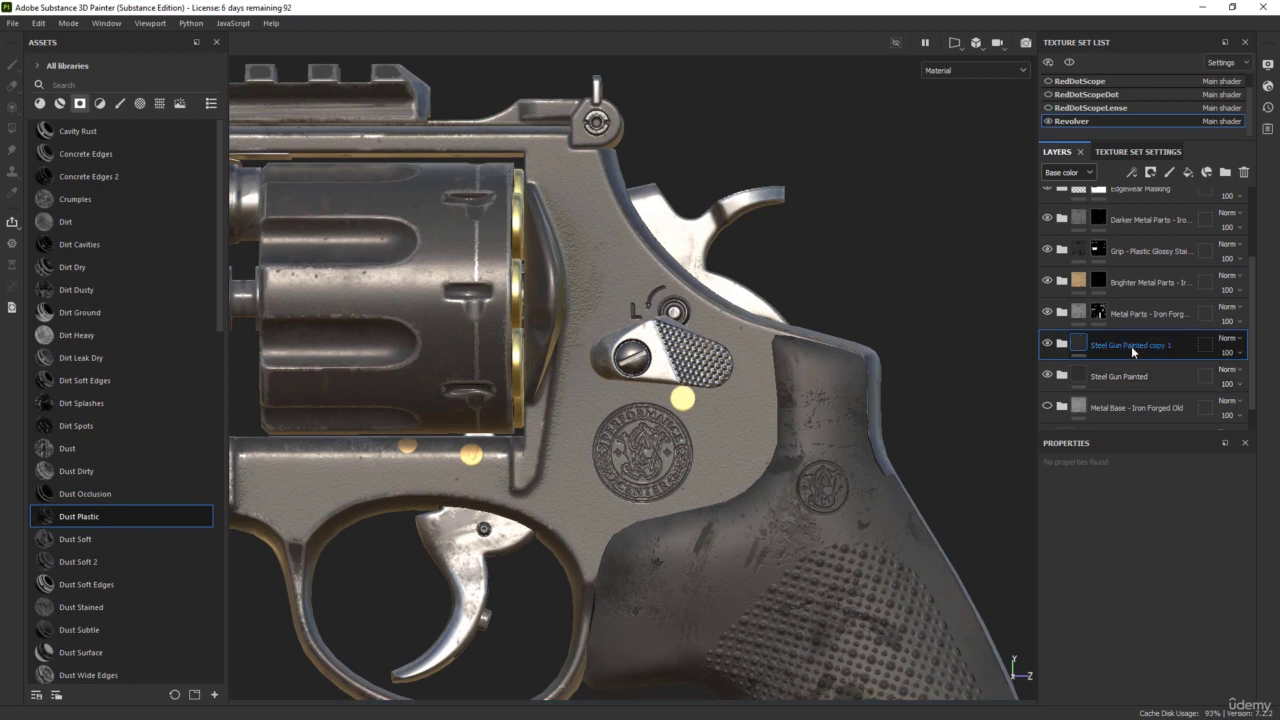
double_click(1131, 346)
left_click_drag(1153, 343, 1192, 343)
key("BackSpace")
type("- Alternative Metallic Areas")
key("Return")
- Expand the duplicated folder and bring up the Metallic parameter of its Base Metal layer
left_click(1062, 344)
scroll(1135, 377, "down", 3)
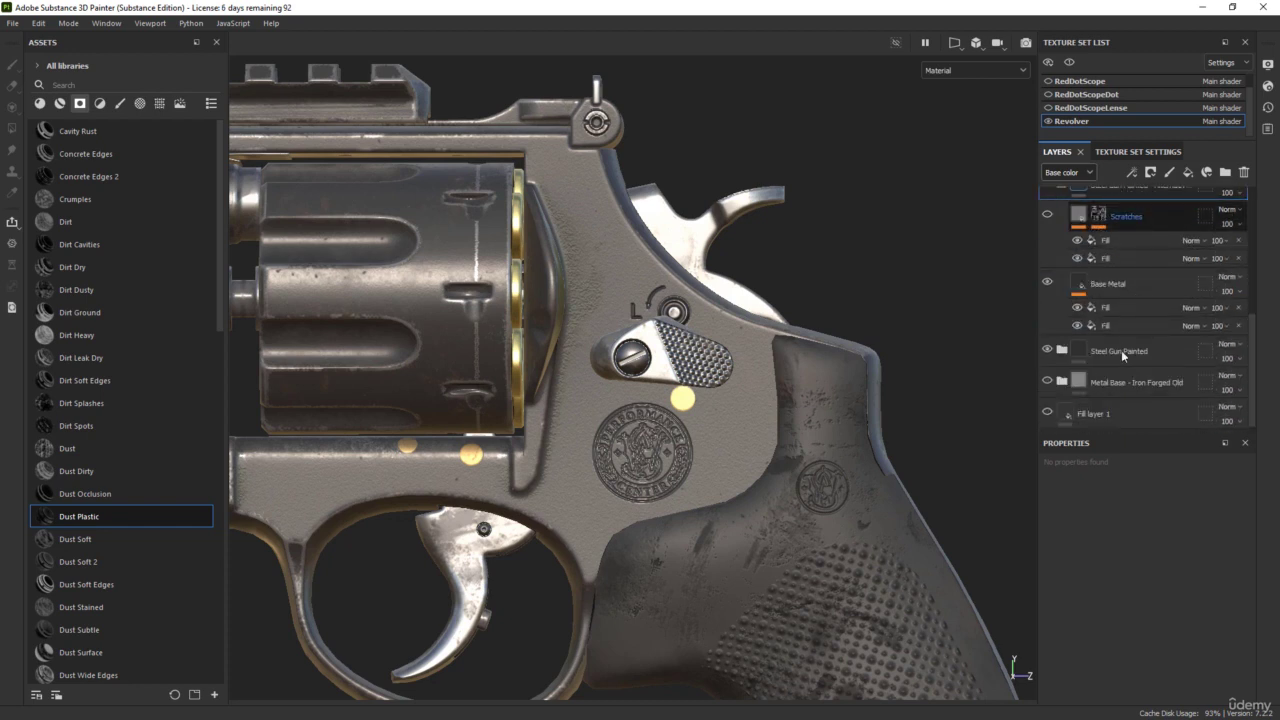
left_click(1080, 283)
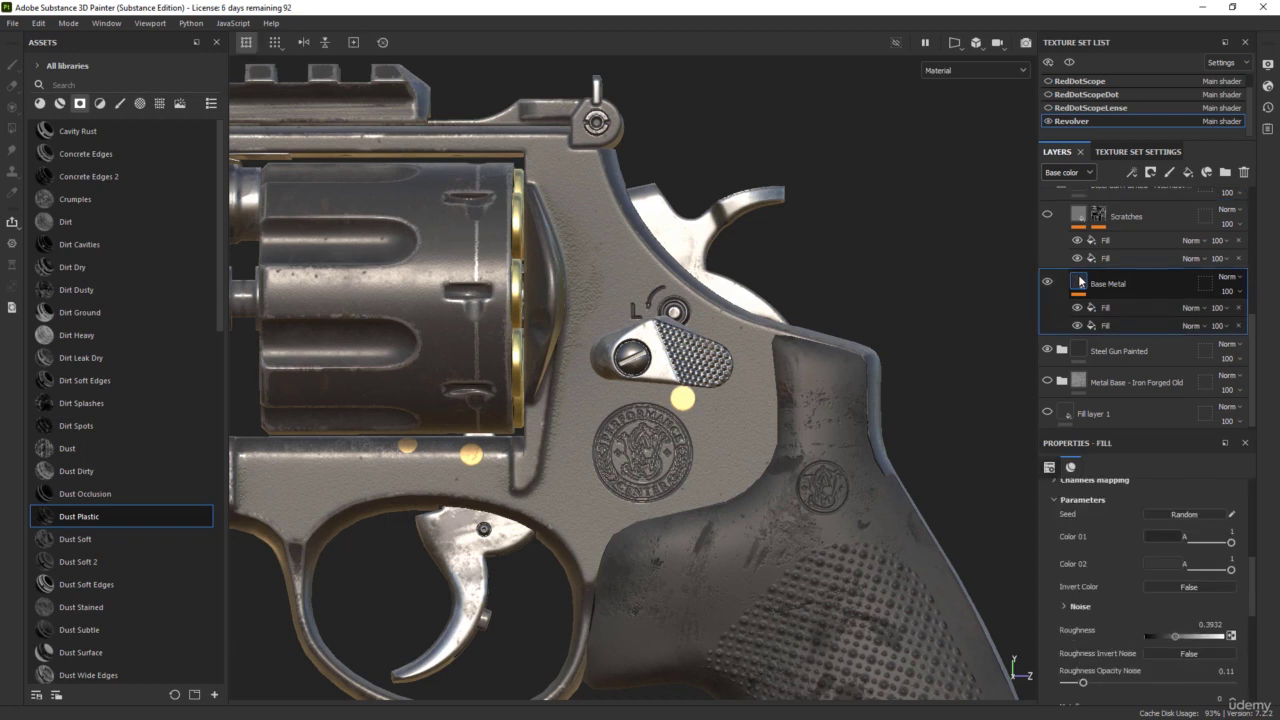
left_click_drag(1254, 578, 1256, 603)
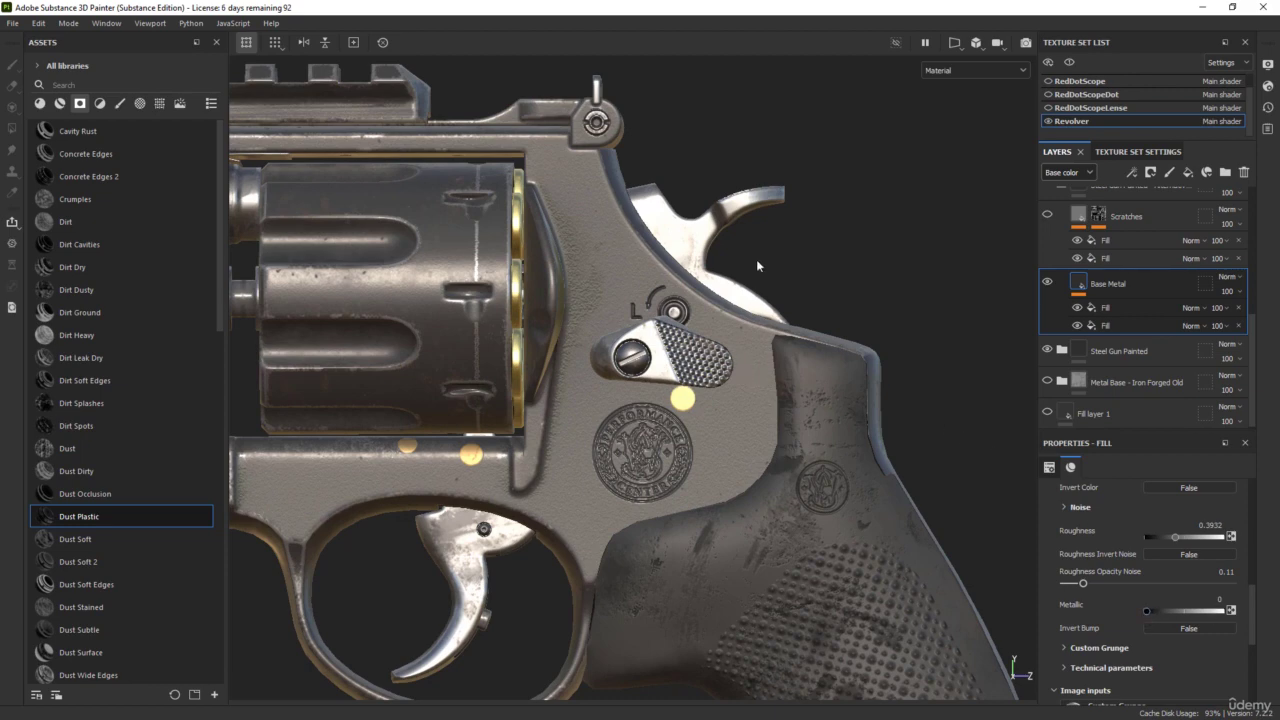
- Isolate the Metallic channel, set the Base Metal layer's Metallic to 1, and return to the Material view
key("c")
key("c")
key("c")
key("c")
key("c")
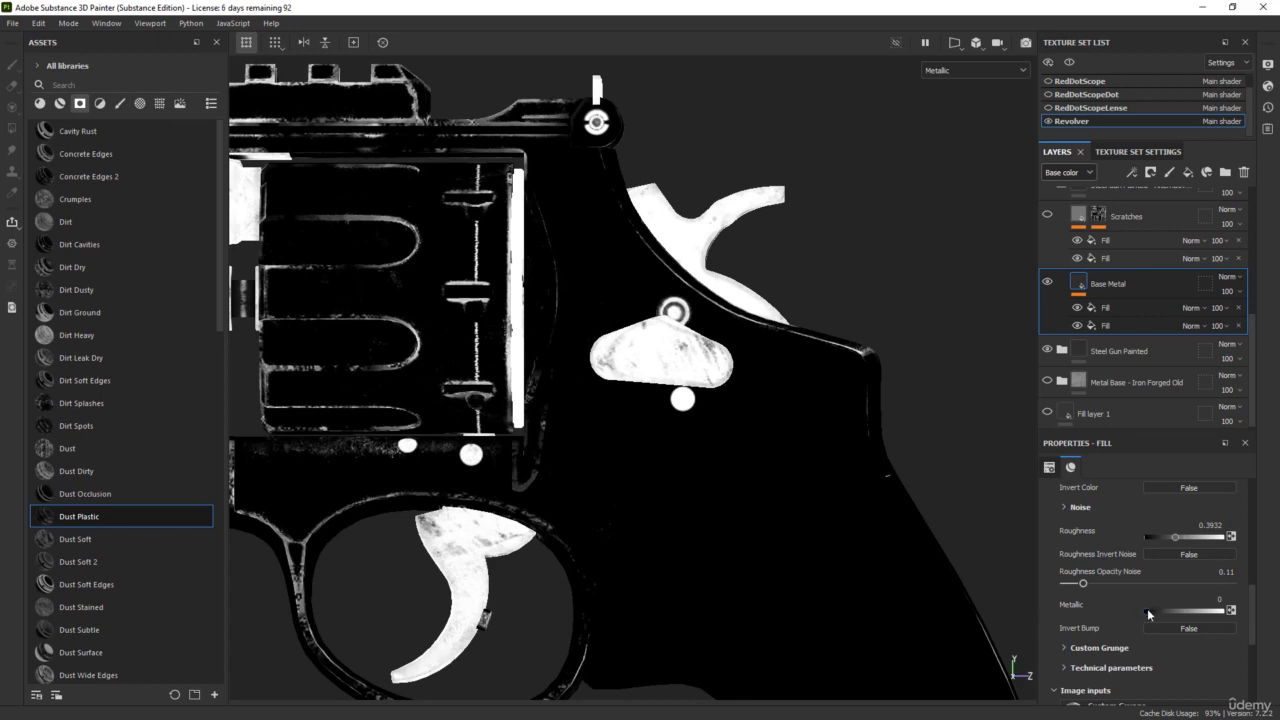
left_click_drag(1148, 608, 1222, 609)
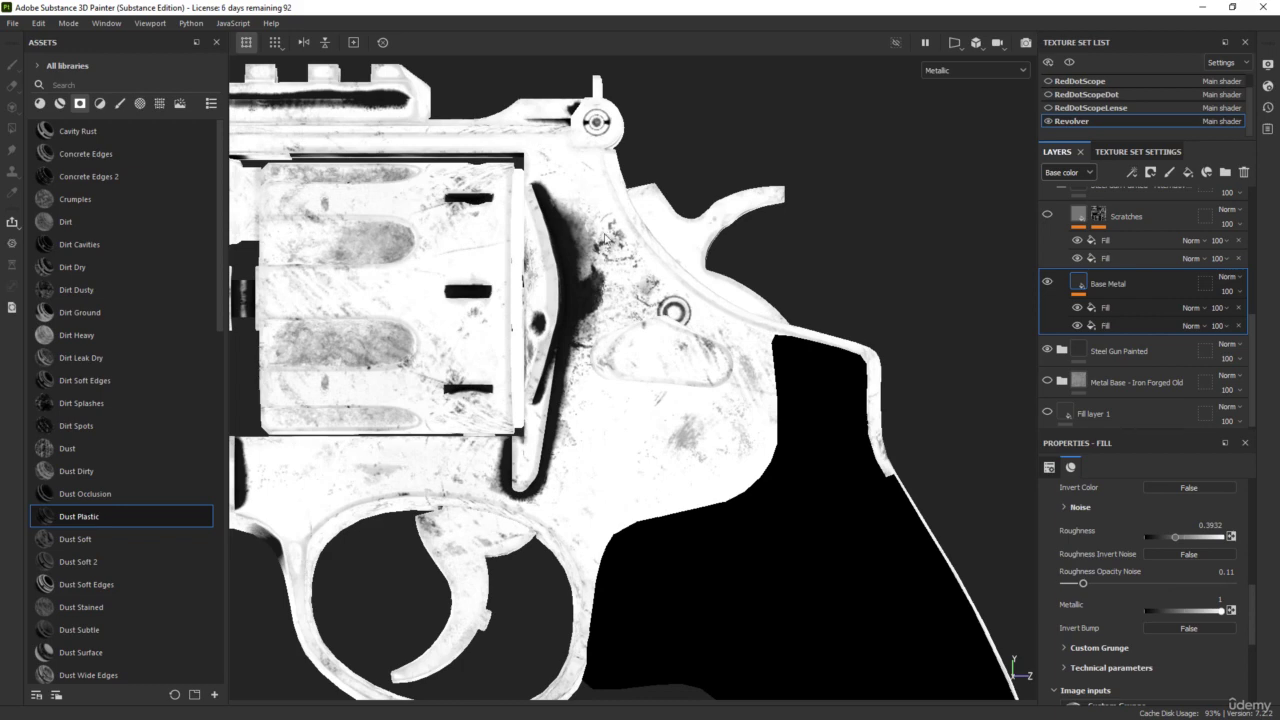
key("m")
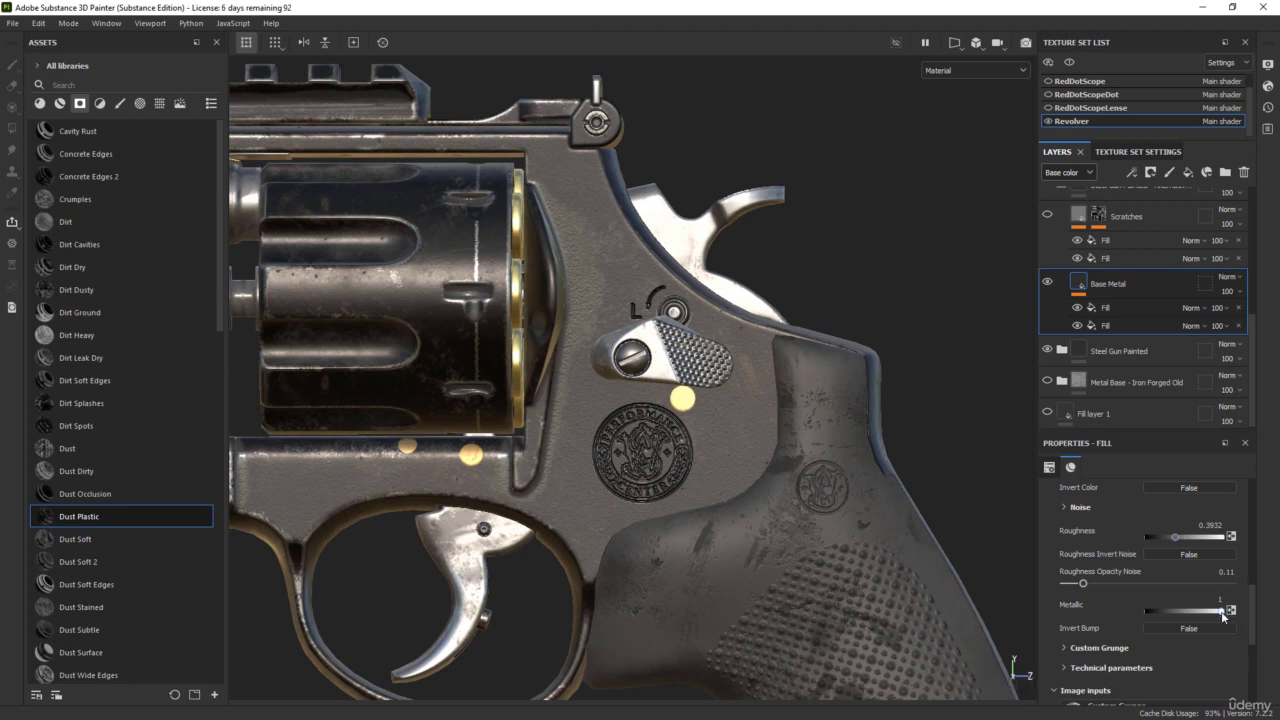
- Compare the Base Metal layer at Metallic 0 and 1, leaving it at 1 while inspecting the barrel and cylinder
left_click_drag(1149, 612, 1074, 603)
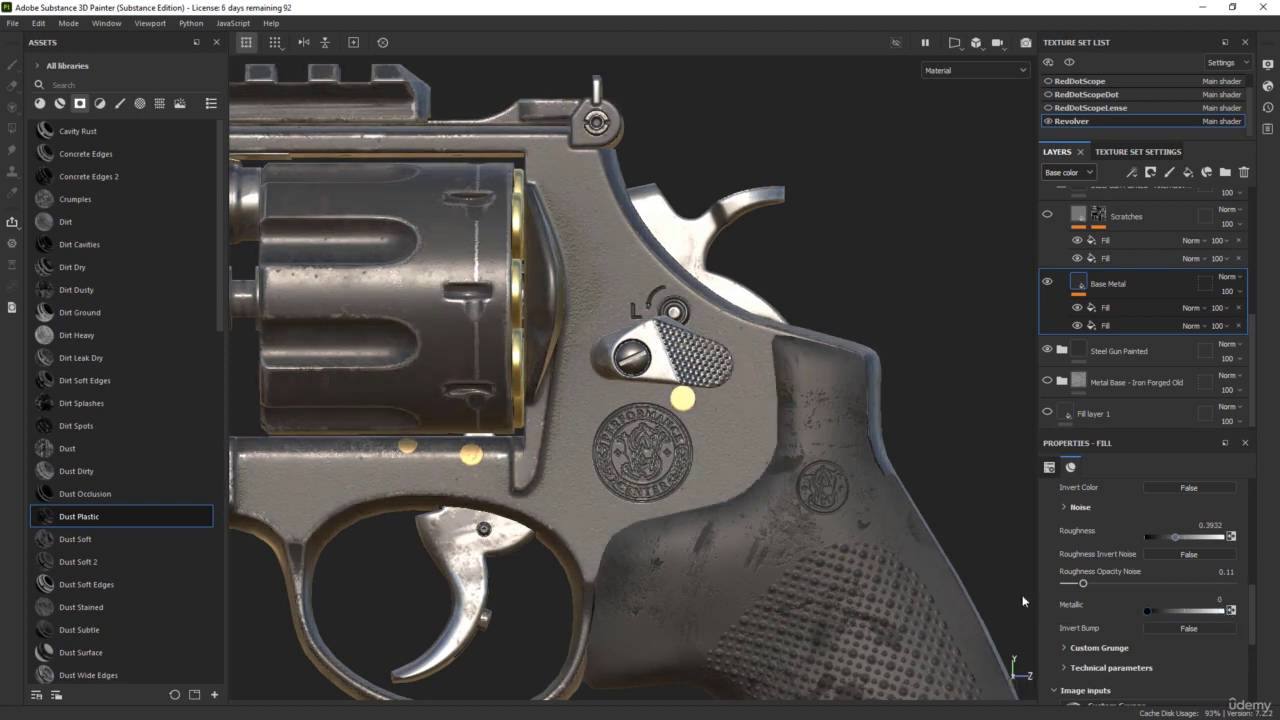
left_click_drag(1146, 609, 1272, 602)
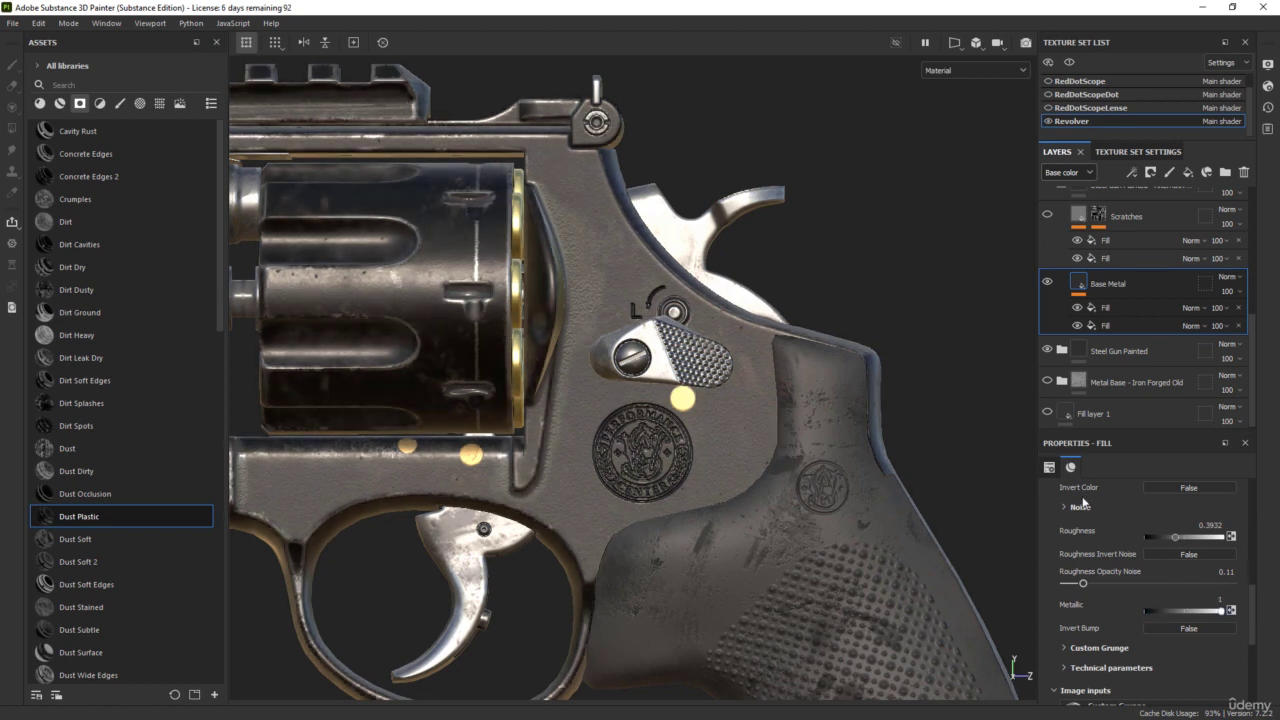
scroll(571, 404, "down", 3)
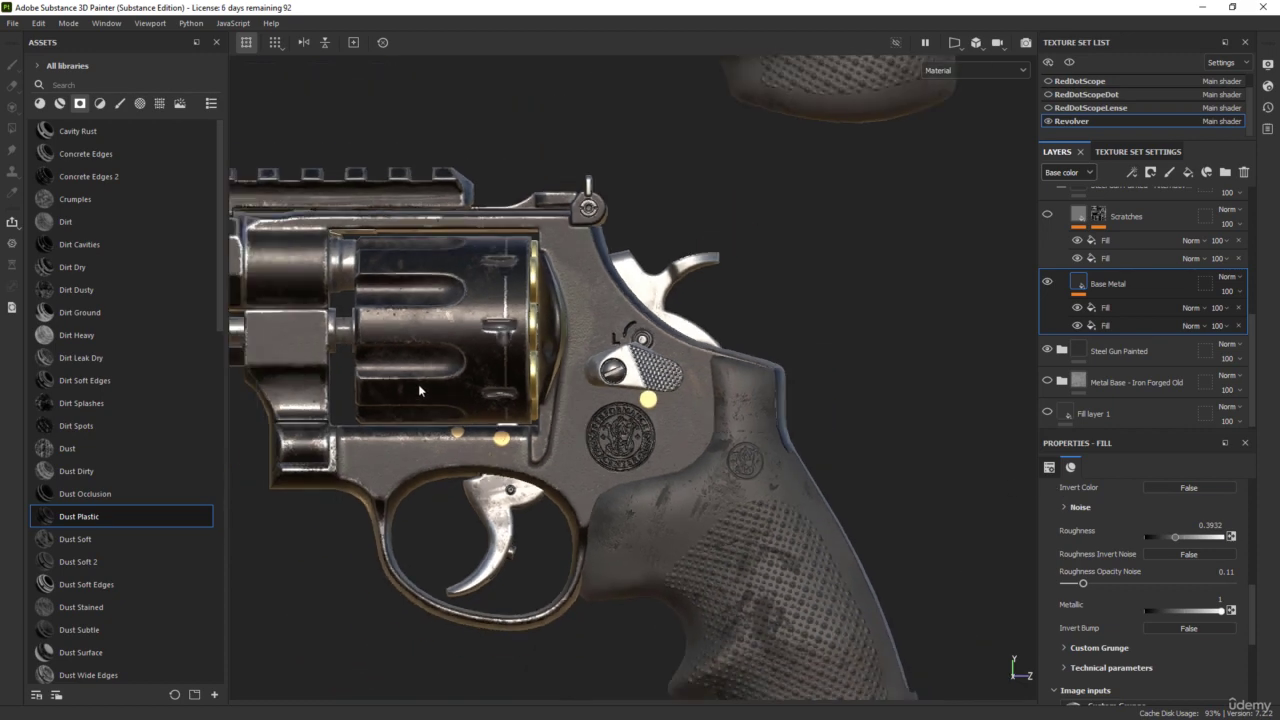
middle_click_drag(466, 402, 801, 424, "alt")
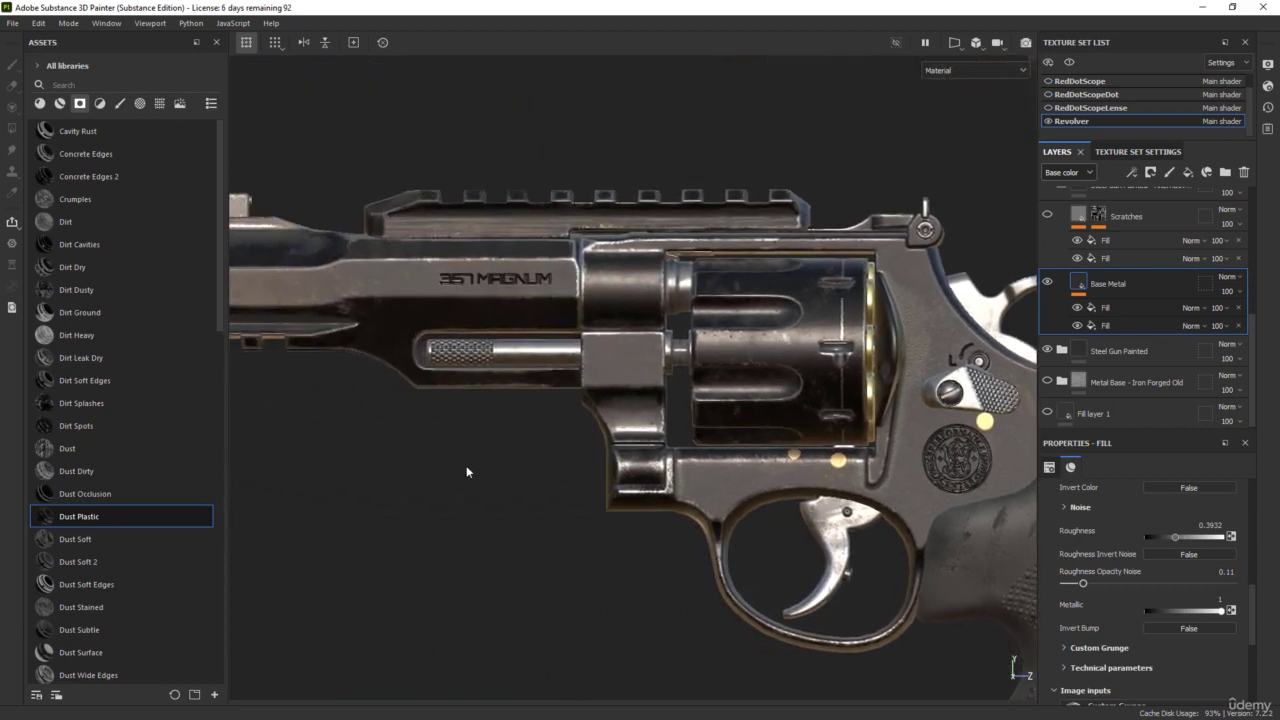
mouse_move(480, 478)
left_mouse_down("alt")
mouse_move(539, 478)
mouse_move(537, 460)
mouse_move(483, 466)
mouse_move(466, 491)
left_mouse_up("alt")
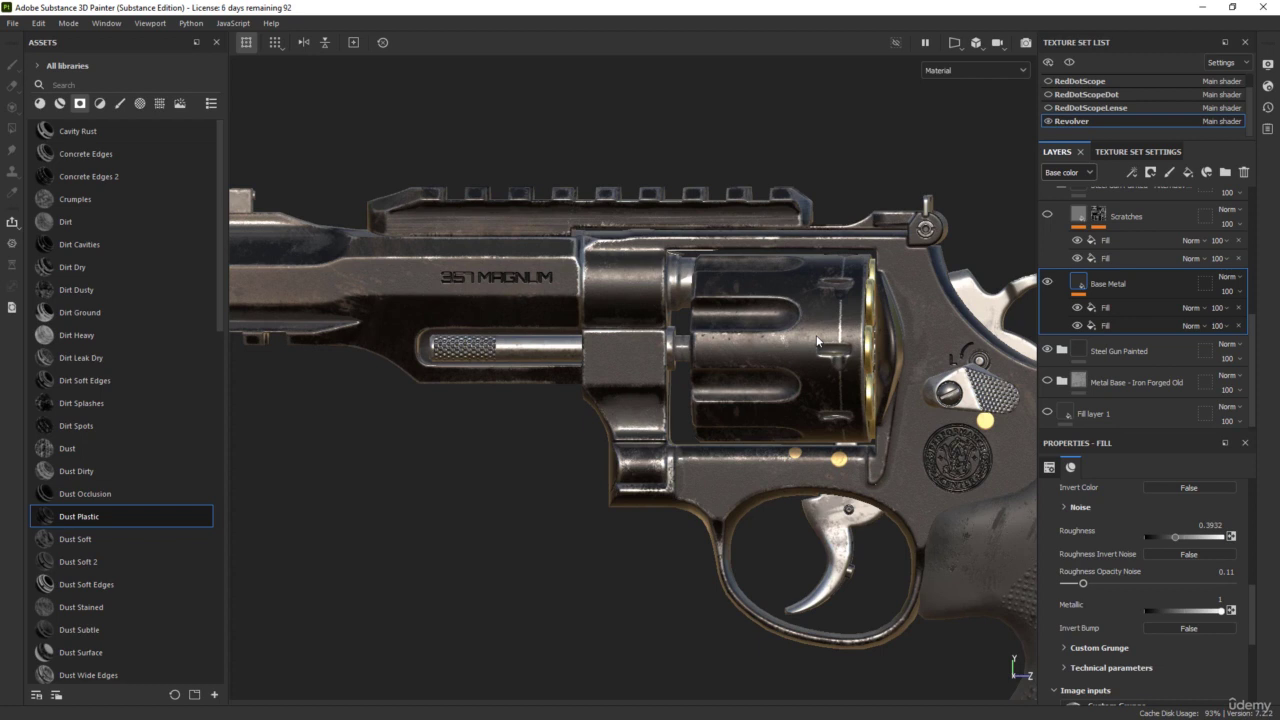
left_click_drag(431, 467, 494, 466, "alt")
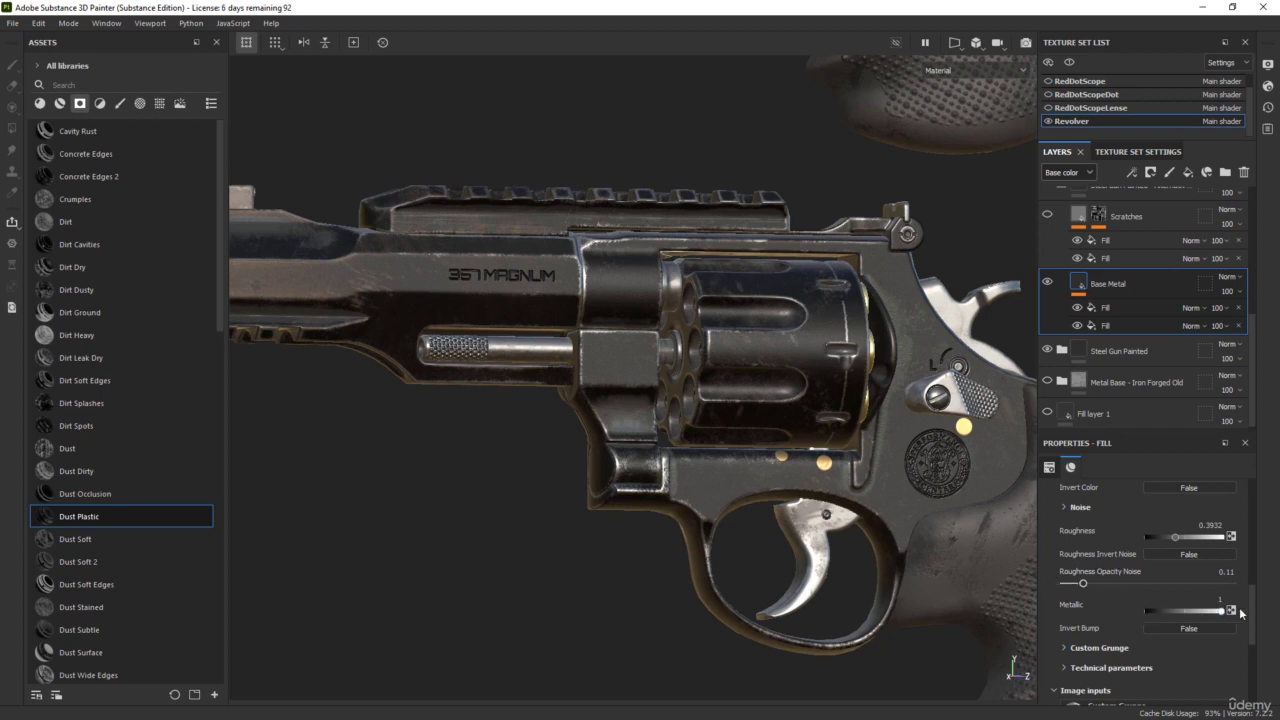
- Set the Base Metal layer's Metallic to 0.5
scroll(1151, 637, "up", 5)
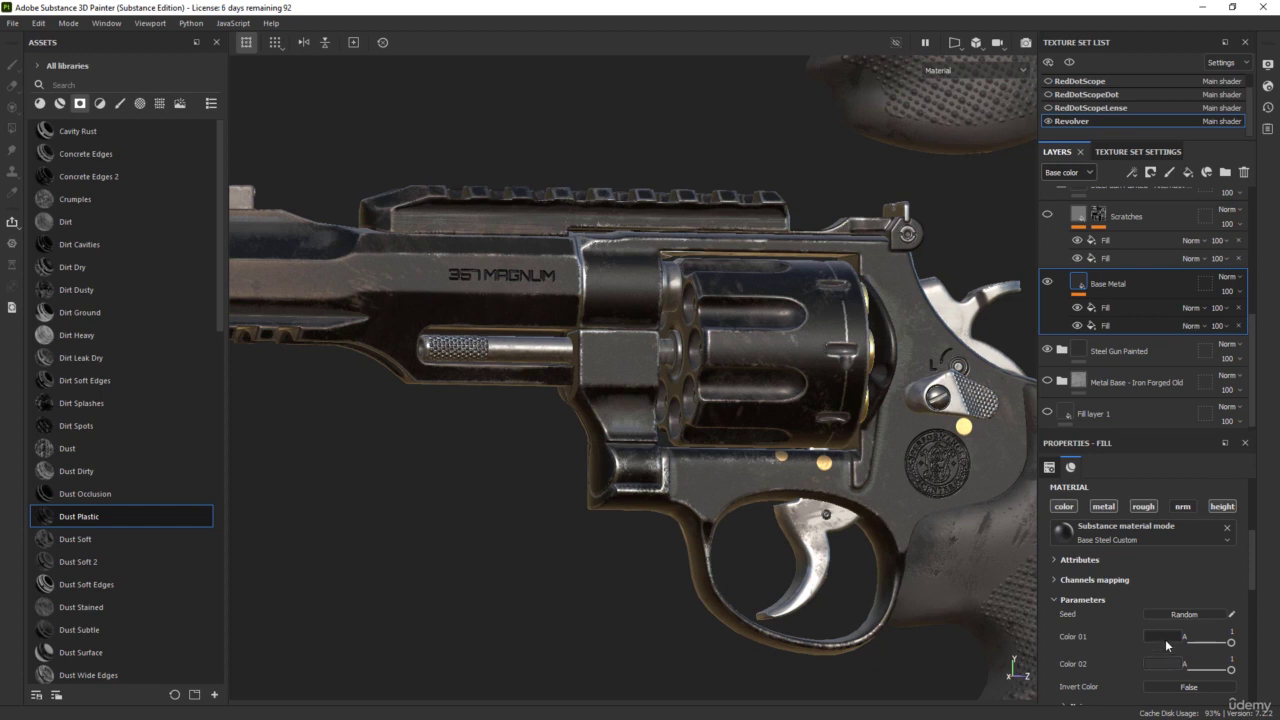
left_click_drag(1250, 552, 1249, 592)
scroll(1247, 597, "down", 1)
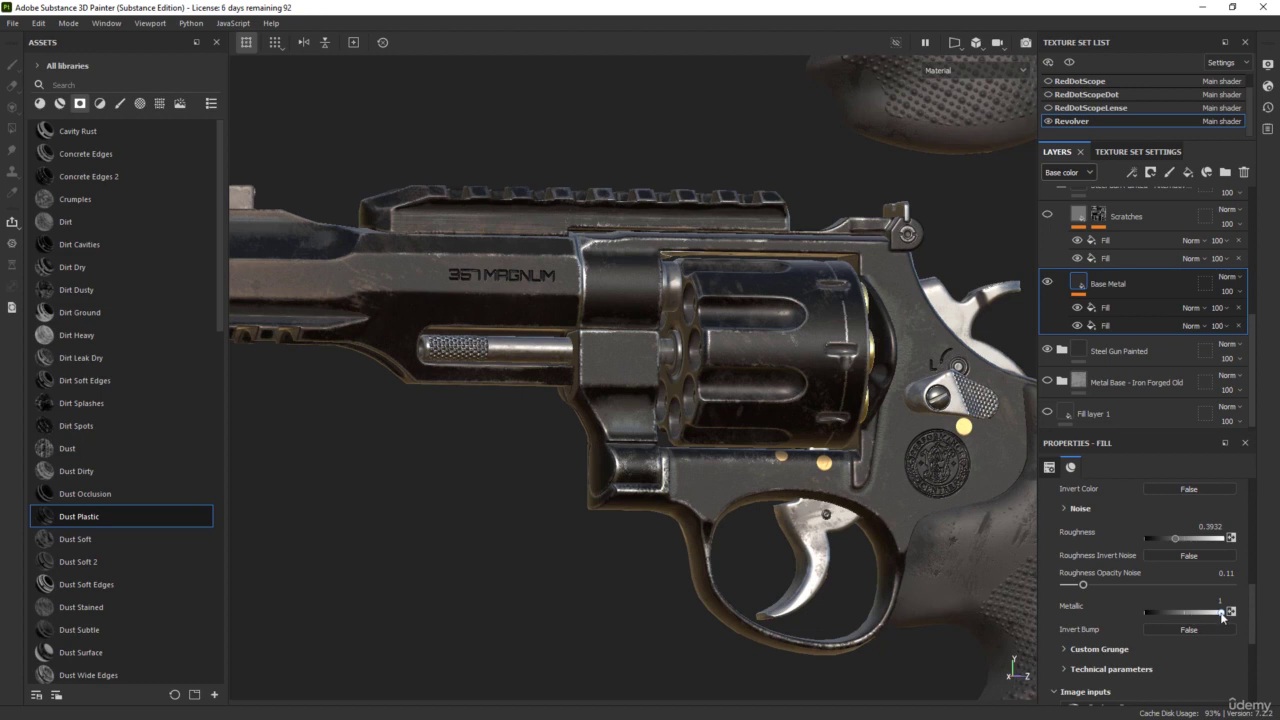
left_click_drag(1220, 618, 1186, 621)
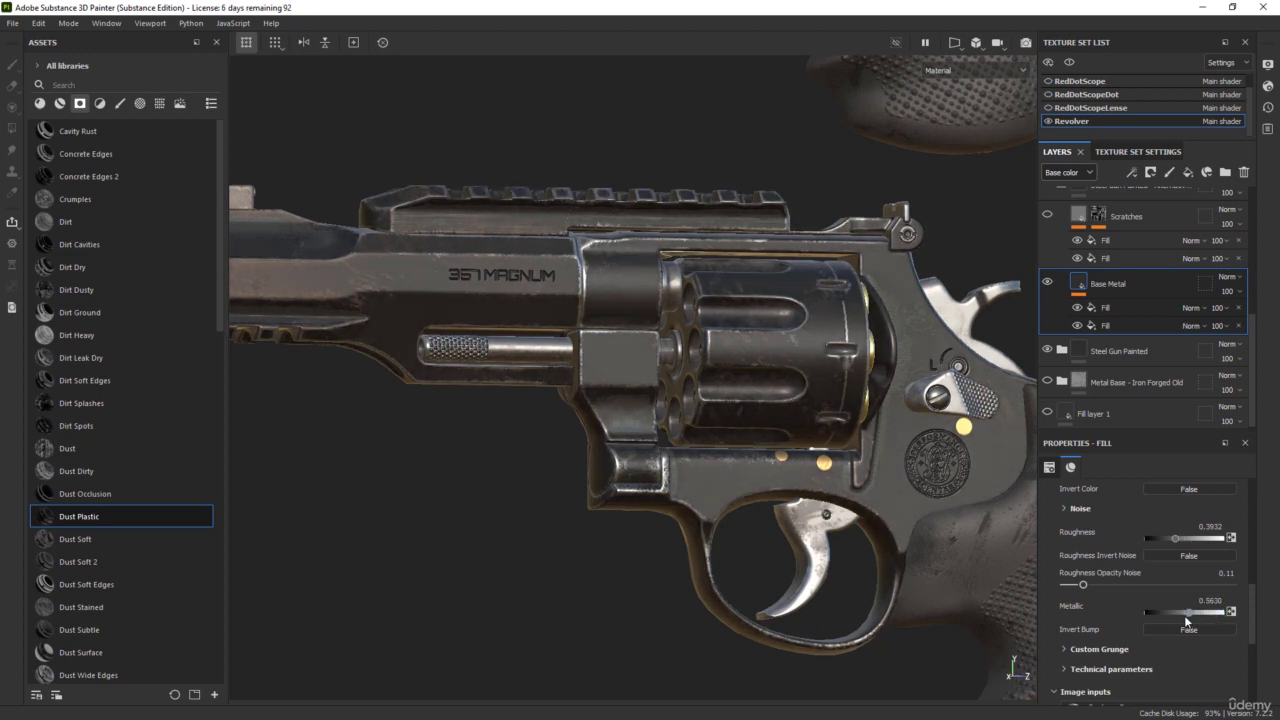
left_click(1210, 601)
type("0.5")
key("Return")
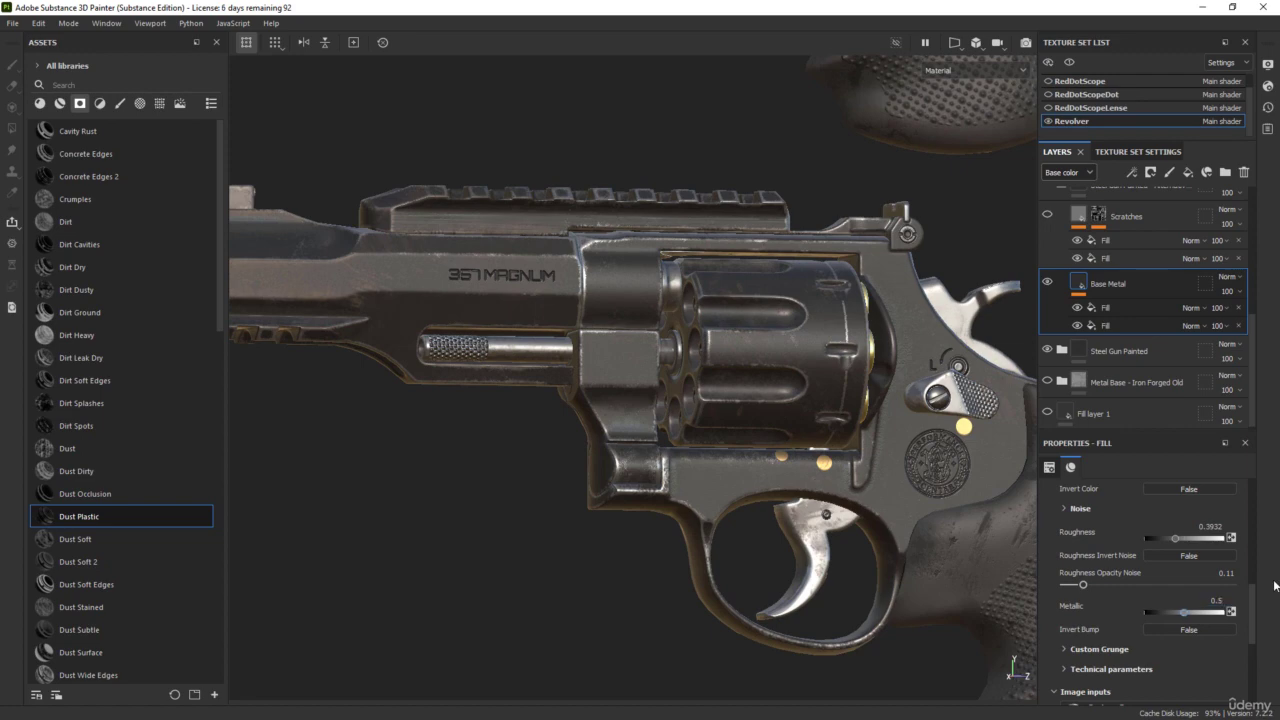
- Check the revolver in the Metallic channel, return to the Material view, and inspect the barrel and cylinder up close
mouse_move(688, 516)
left_mouse_down("alt")
mouse_move(598, 502)
mouse_move(523, 517)
mouse_move(700, 455)
left_mouse_up("alt")
key("c")
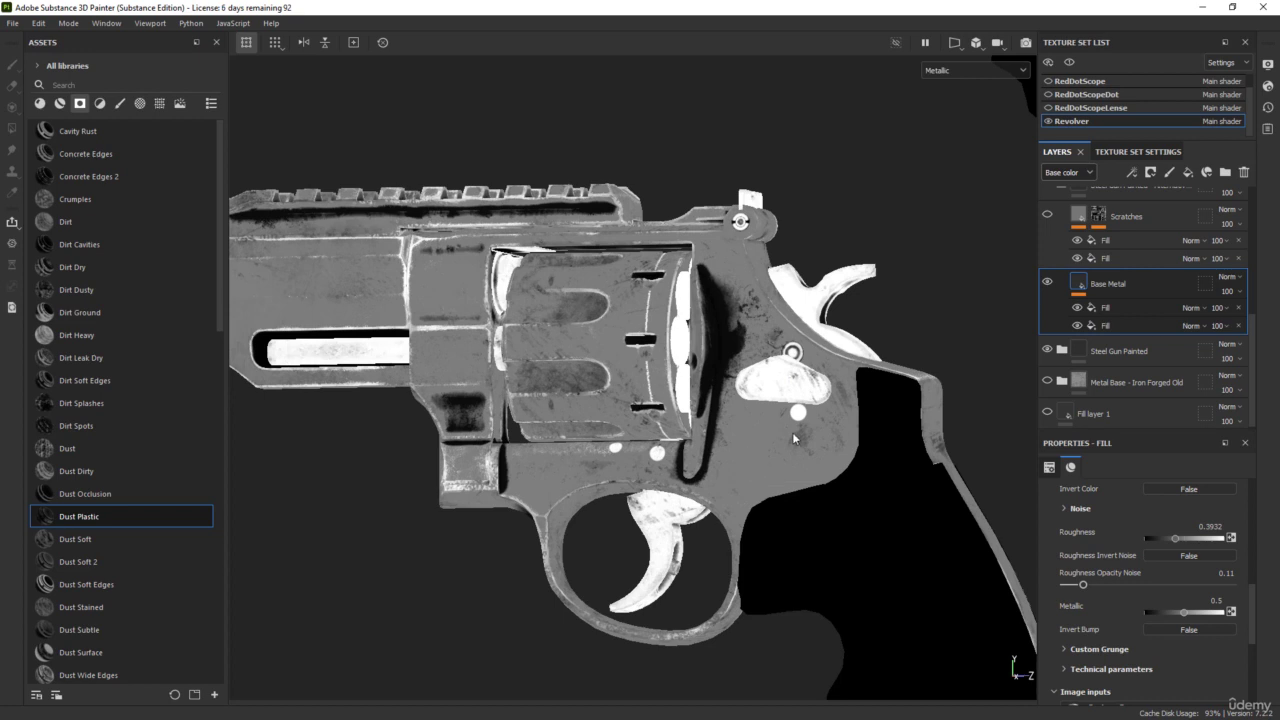
key("m")
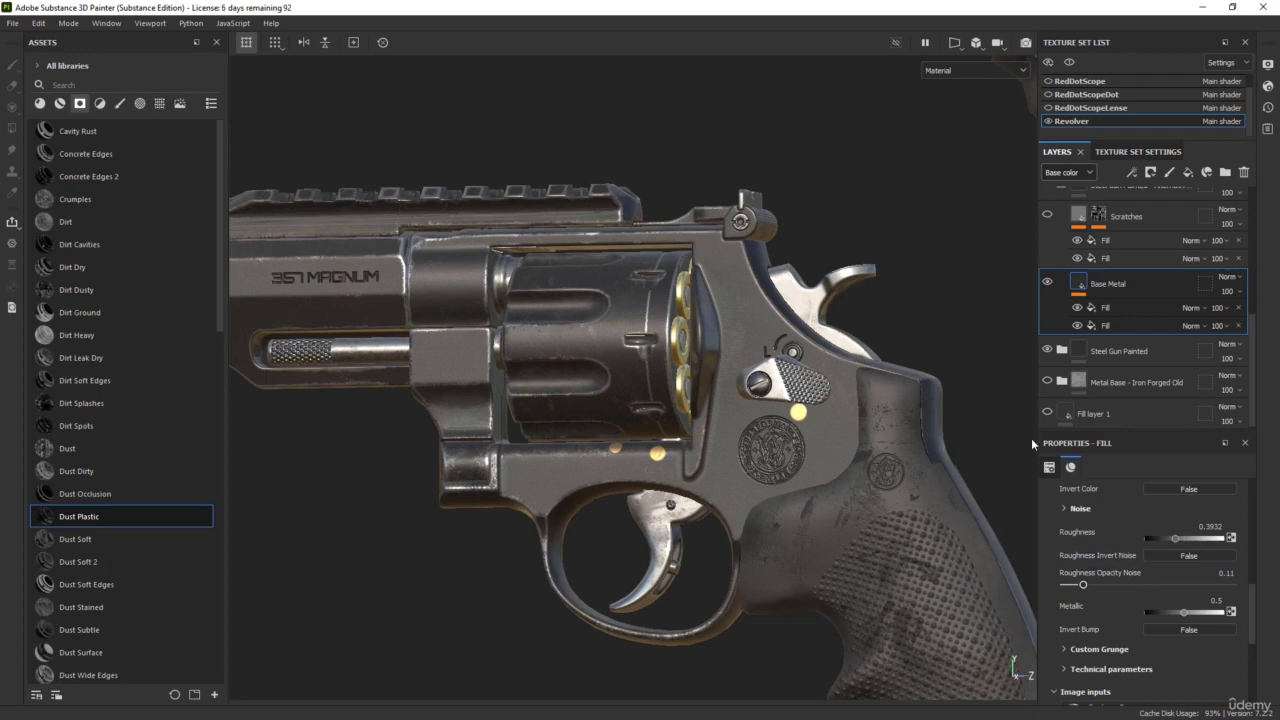
left_click_drag(432, 367, 587, 208, "alt")
scroll(587, 208, "up", 3)
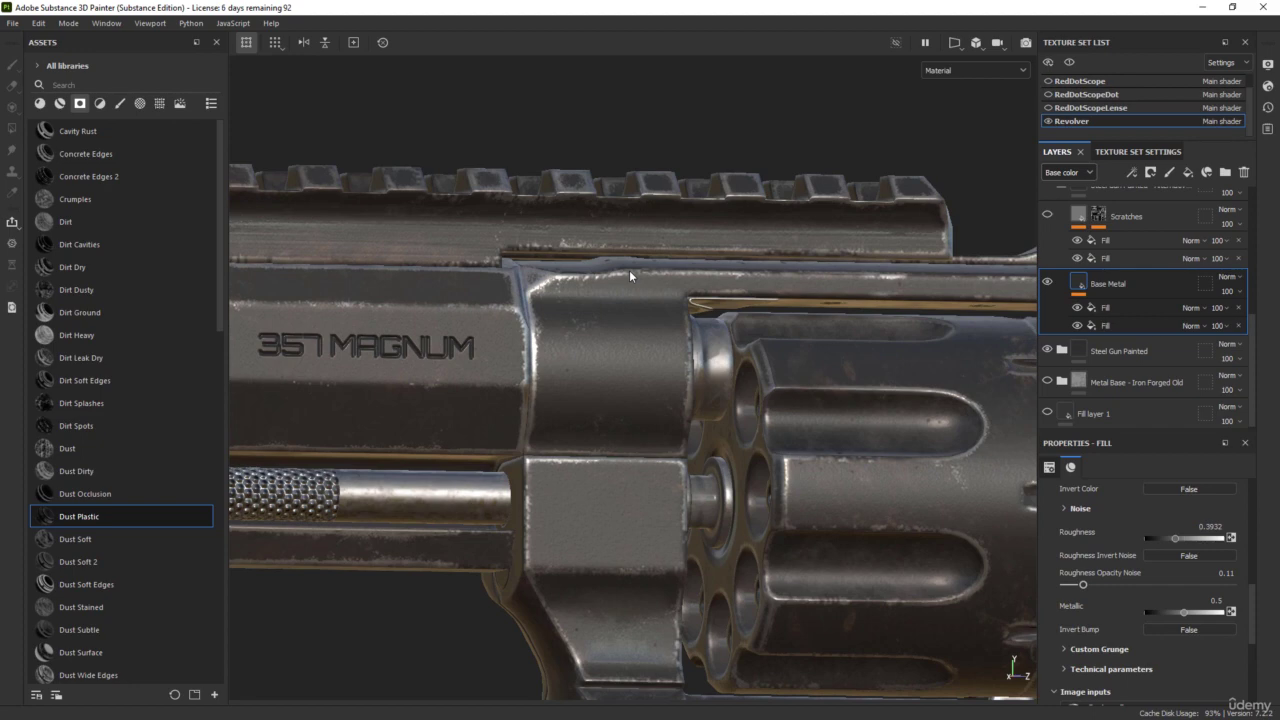
- Collapse the alternative Steel Gun Painted folder and toggle its visibility to compare it with the original painted steel on the revolver
scroll(629, 270, "down", 5)
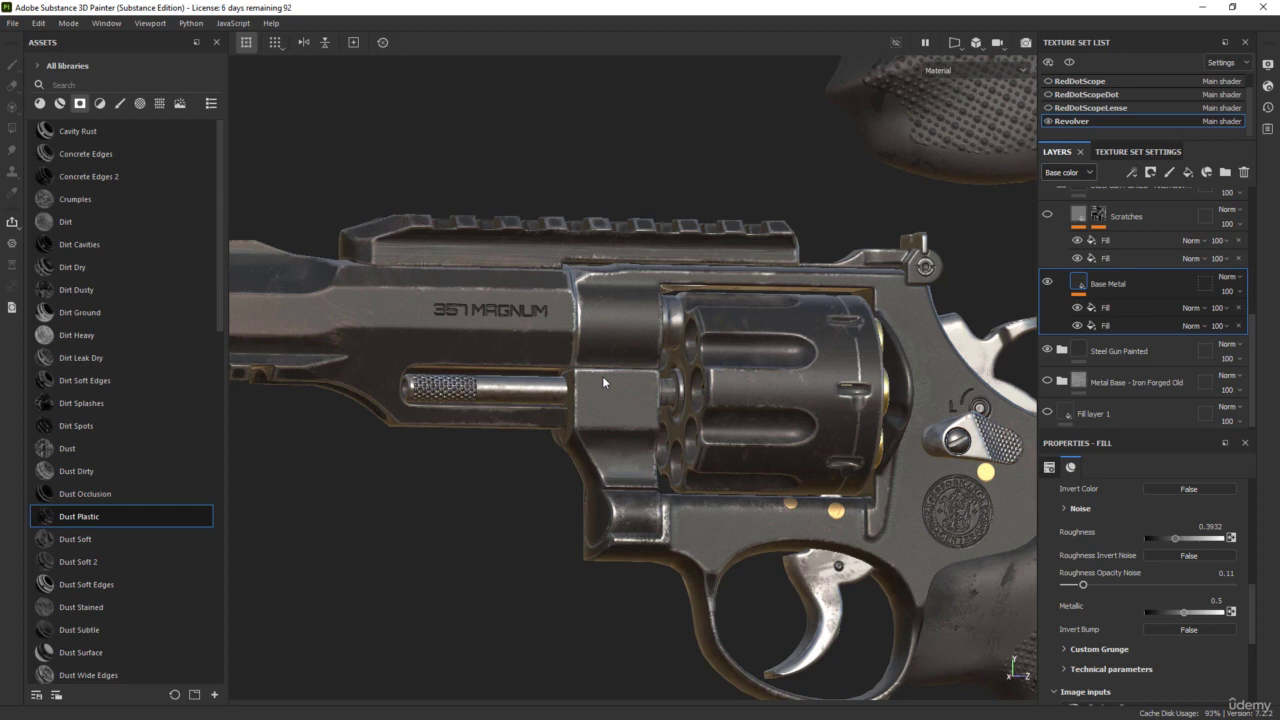
left_click_drag(754, 366, 694, 409, "alt")
scroll(1116, 268, "up", 3)
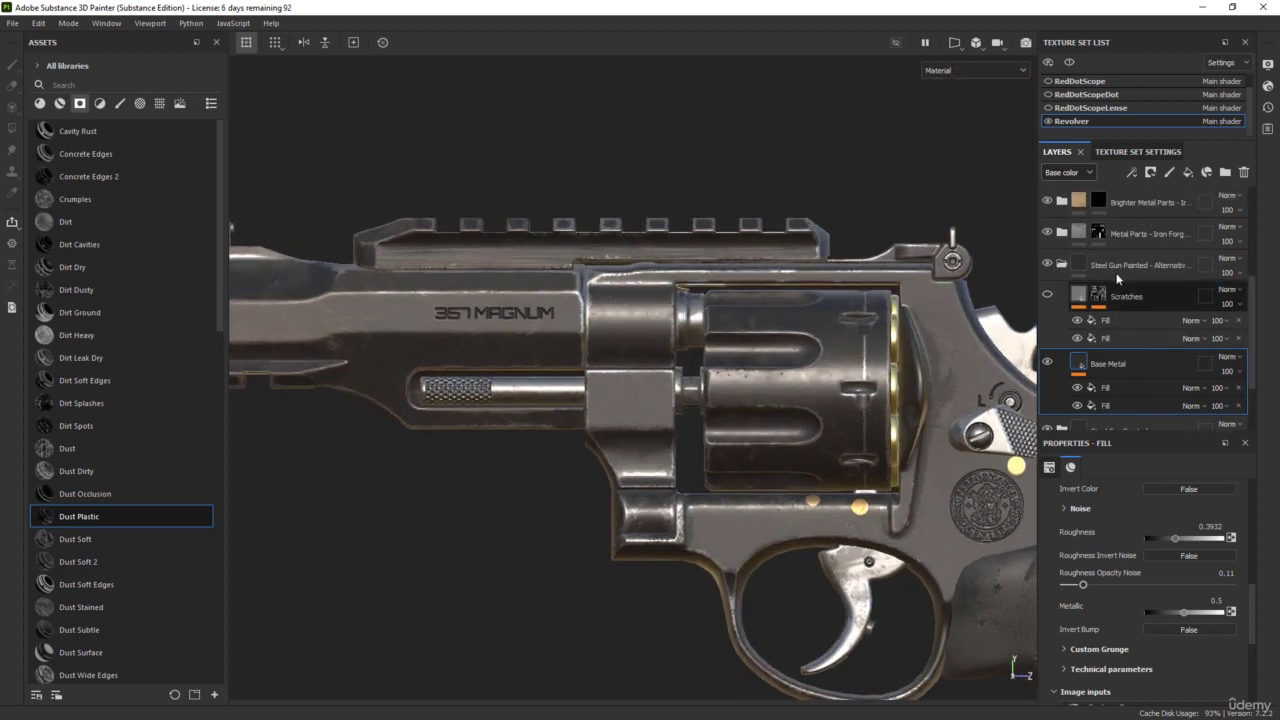
left_click(1061, 264)
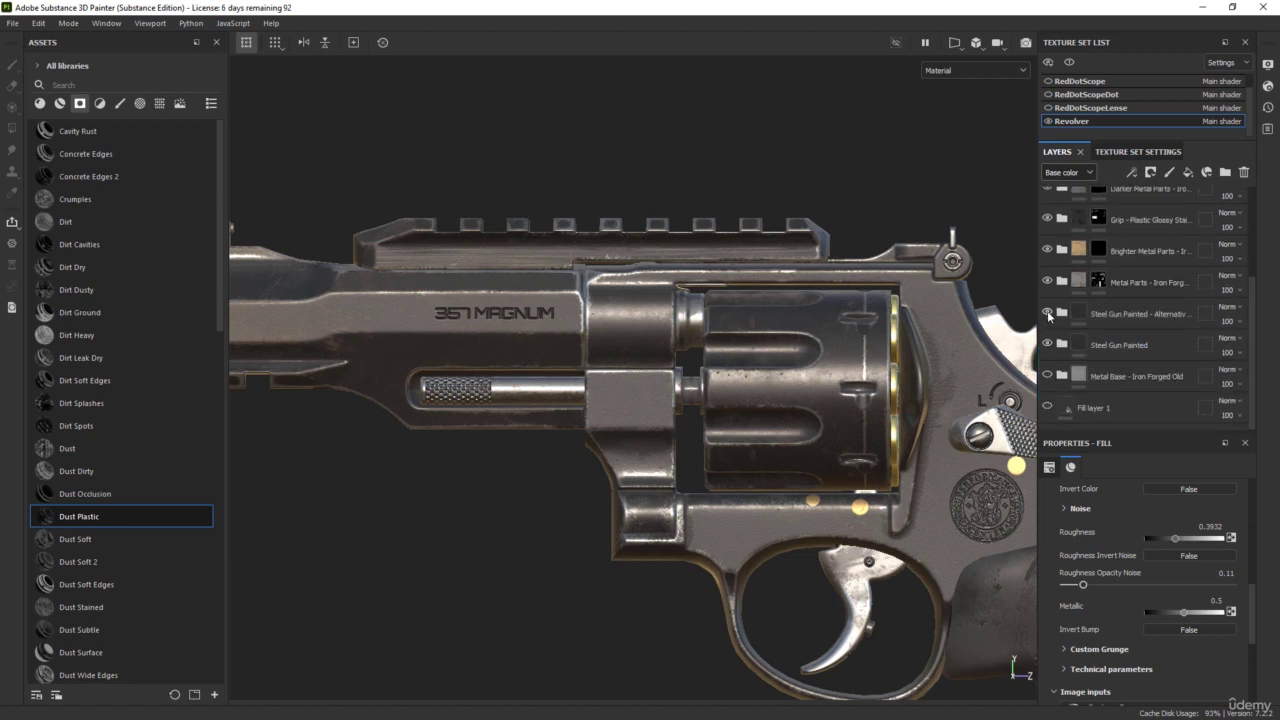
left_click(1047, 314)
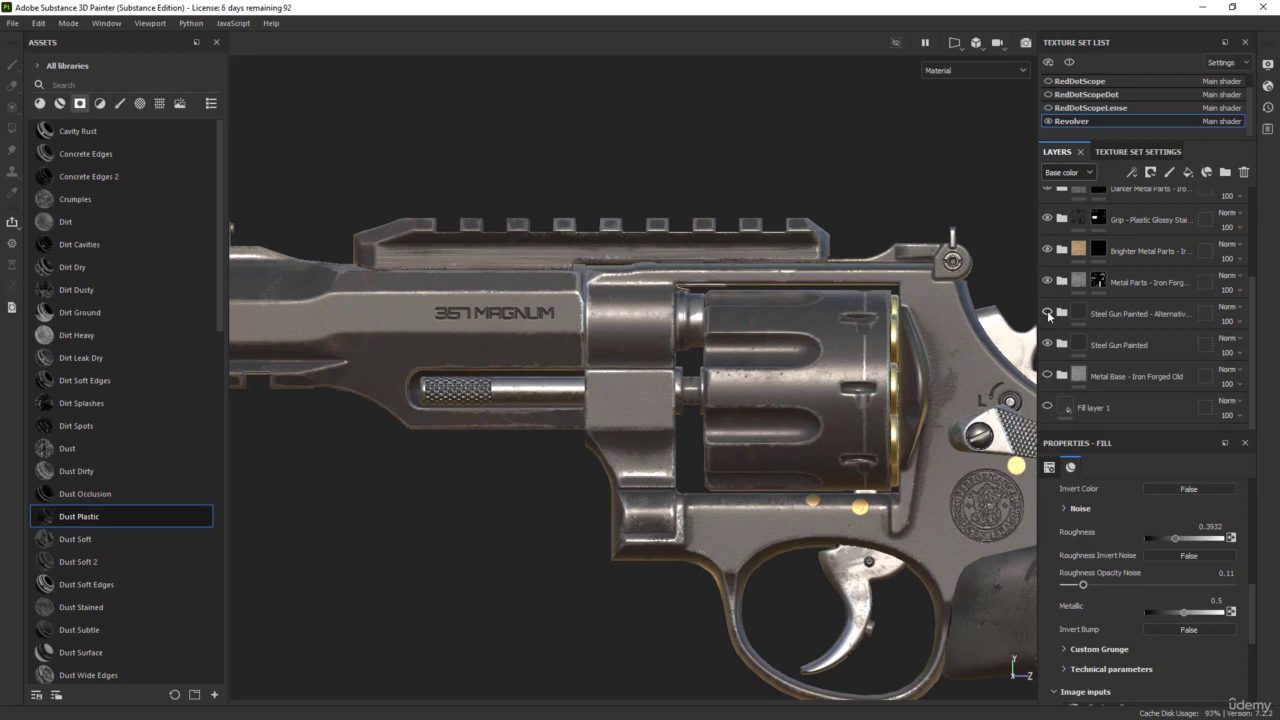
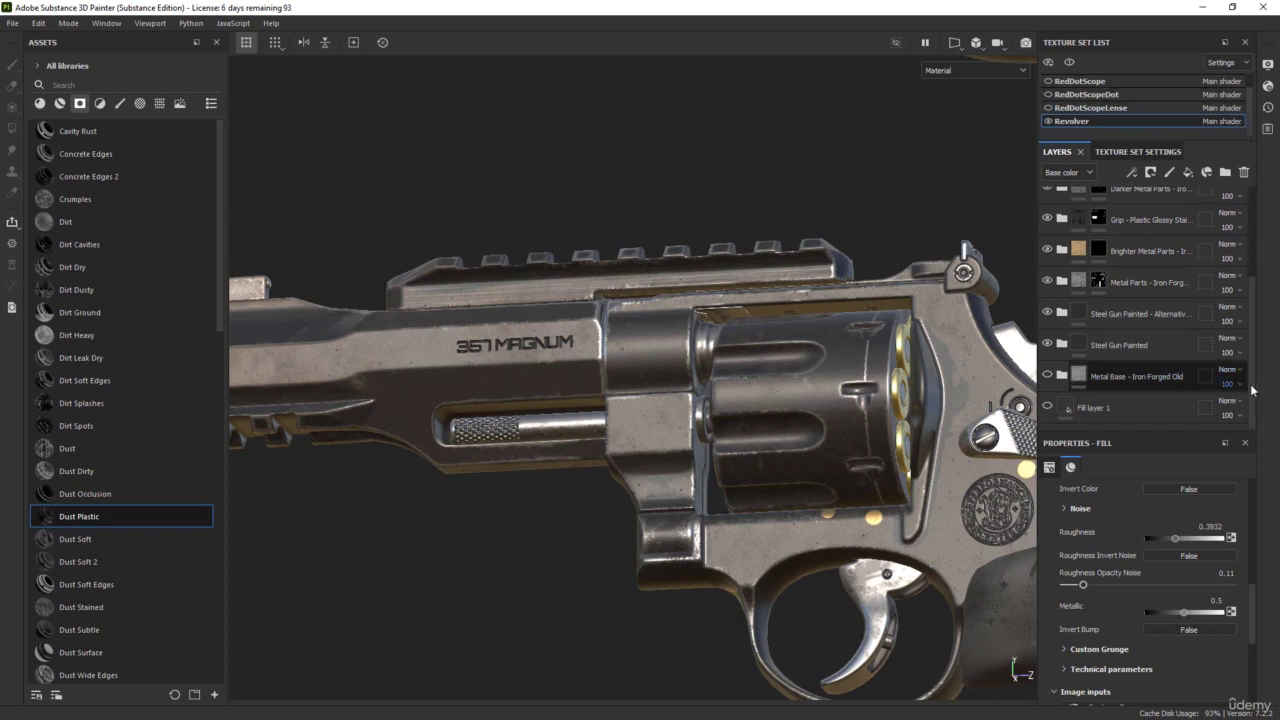
- Make the Revolver's Fill layer 1 visible and copy all layers from Global Wear and Tear down to Fill layer 1
left_click(1142, 408)
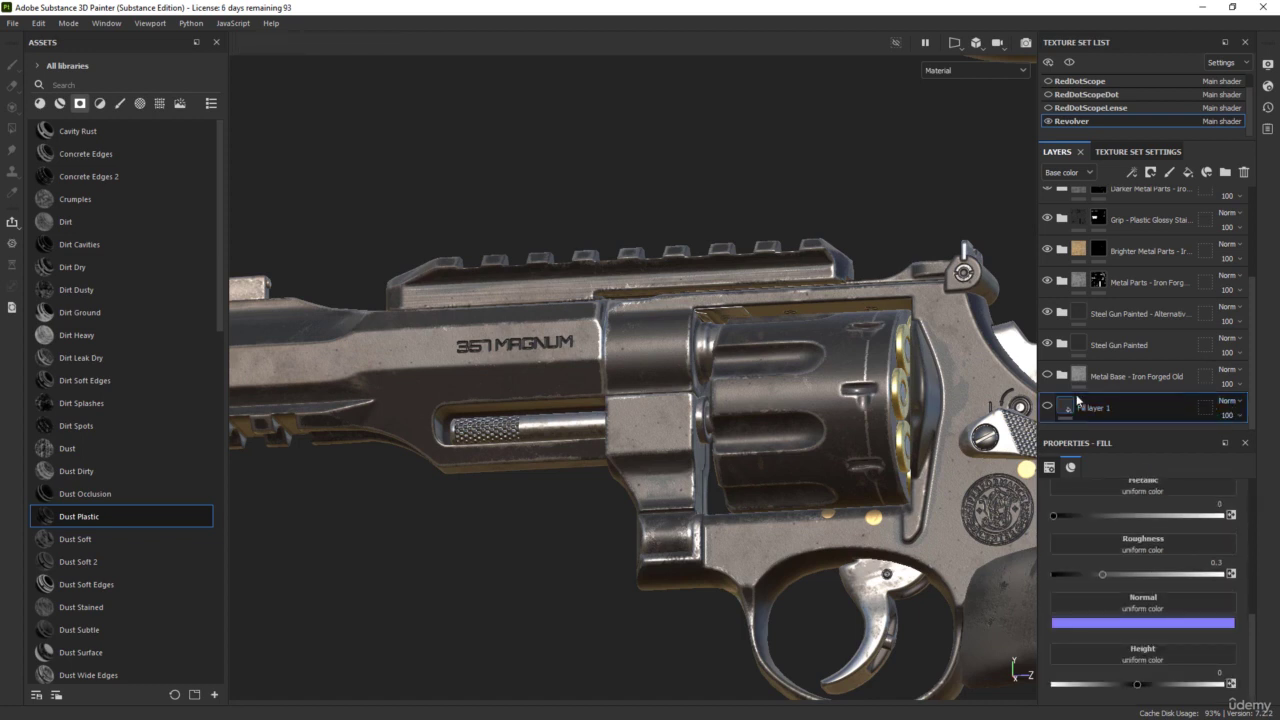
left_click(1046, 408)
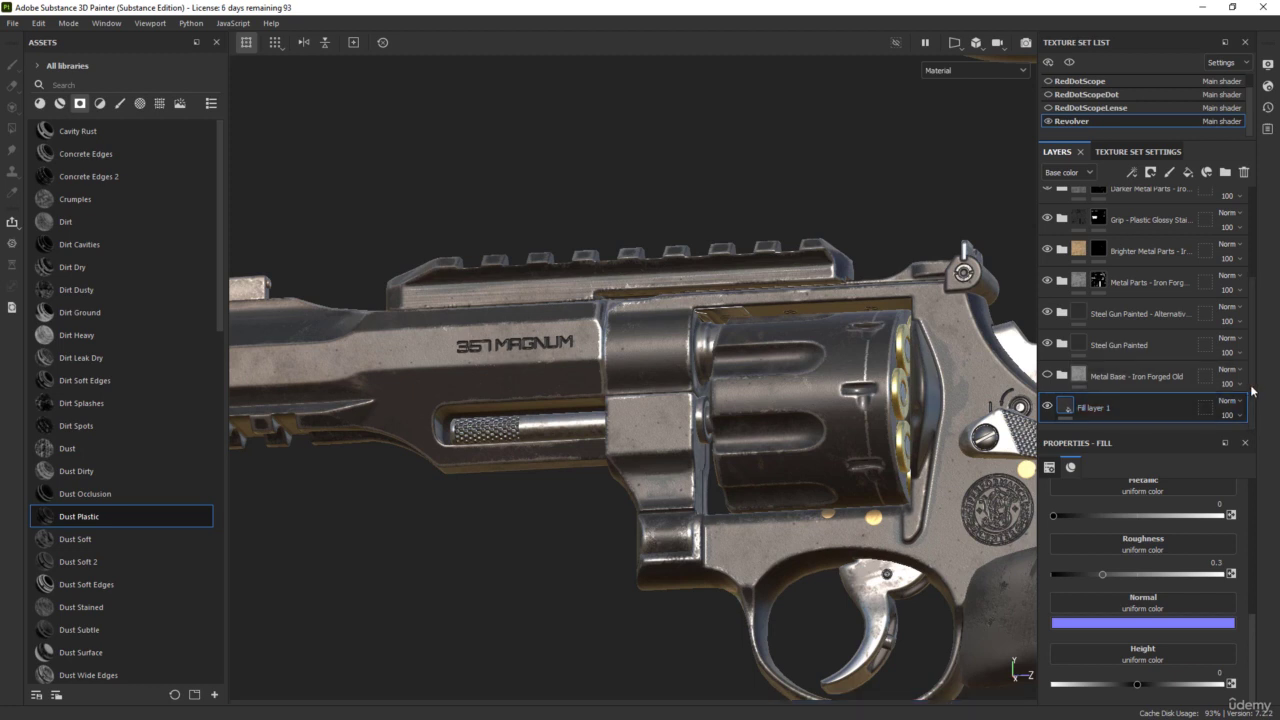
left_click_drag(1252, 350, 1252, 242)
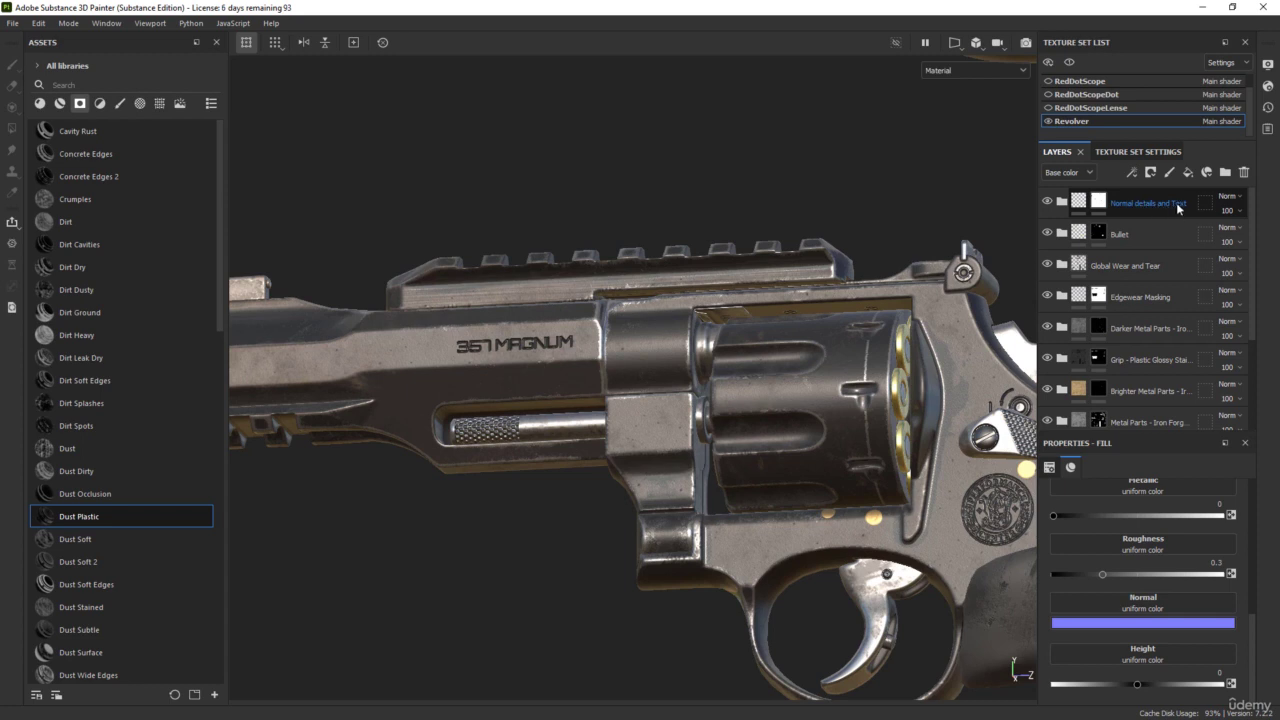
left_click(1168, 265, "shift")
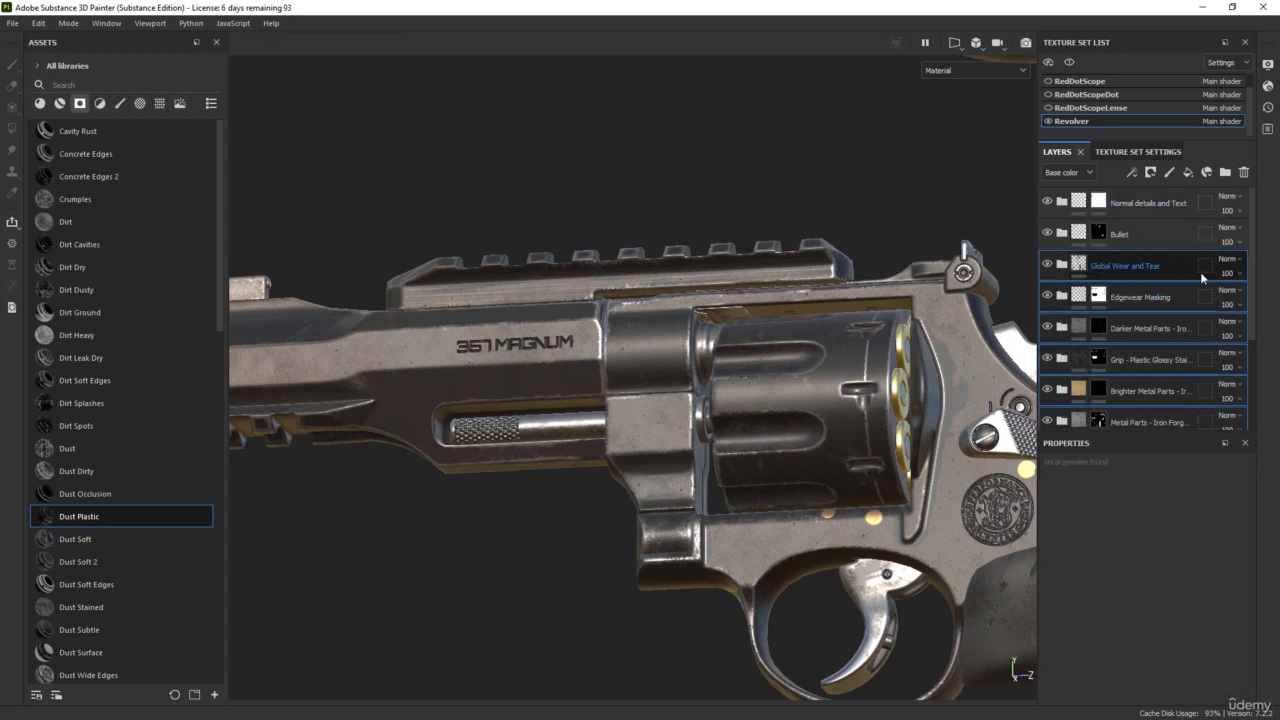
left_click_drag(1248, 265, 1260, 408)
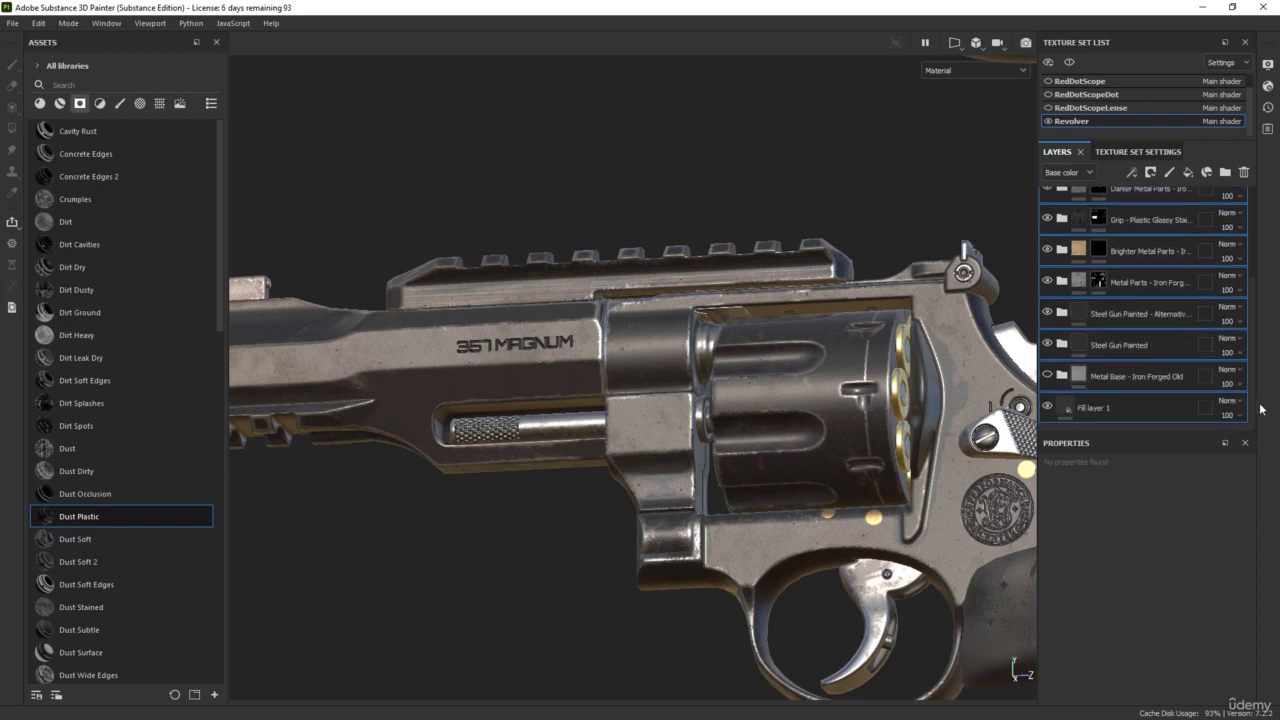
scroll(1164, 268, "up", 4)
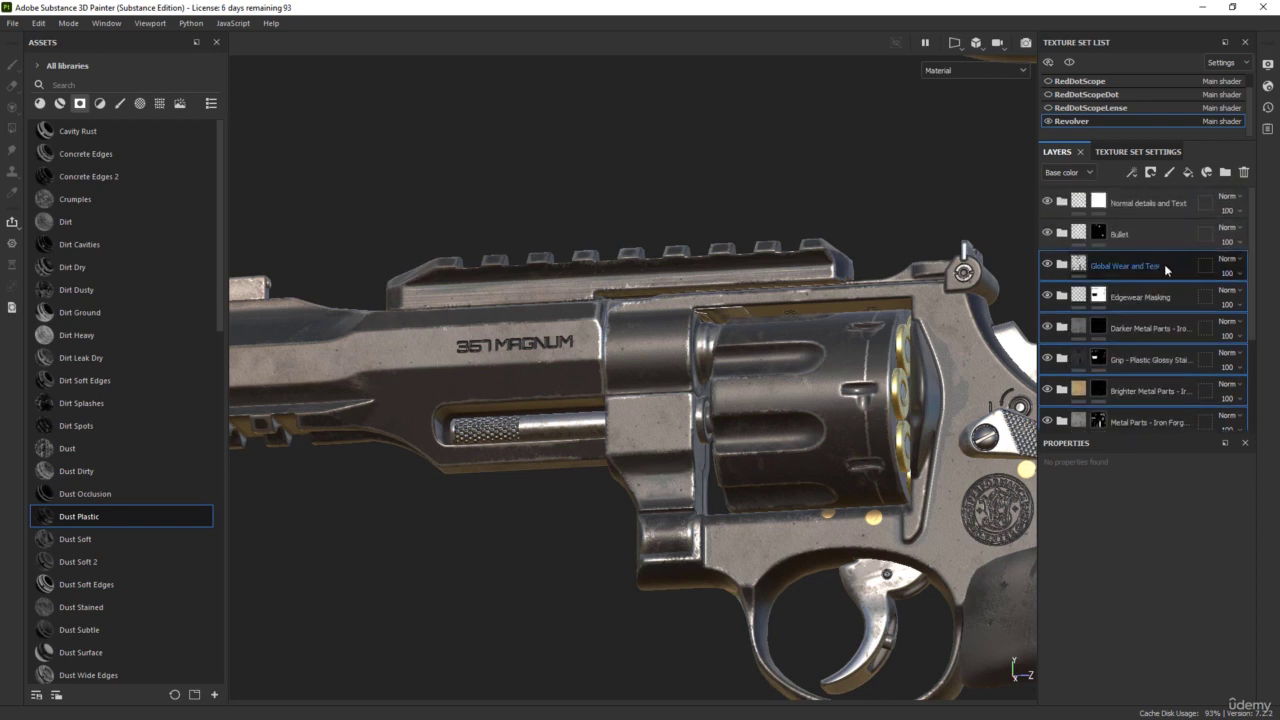
right_click(1164, 268)
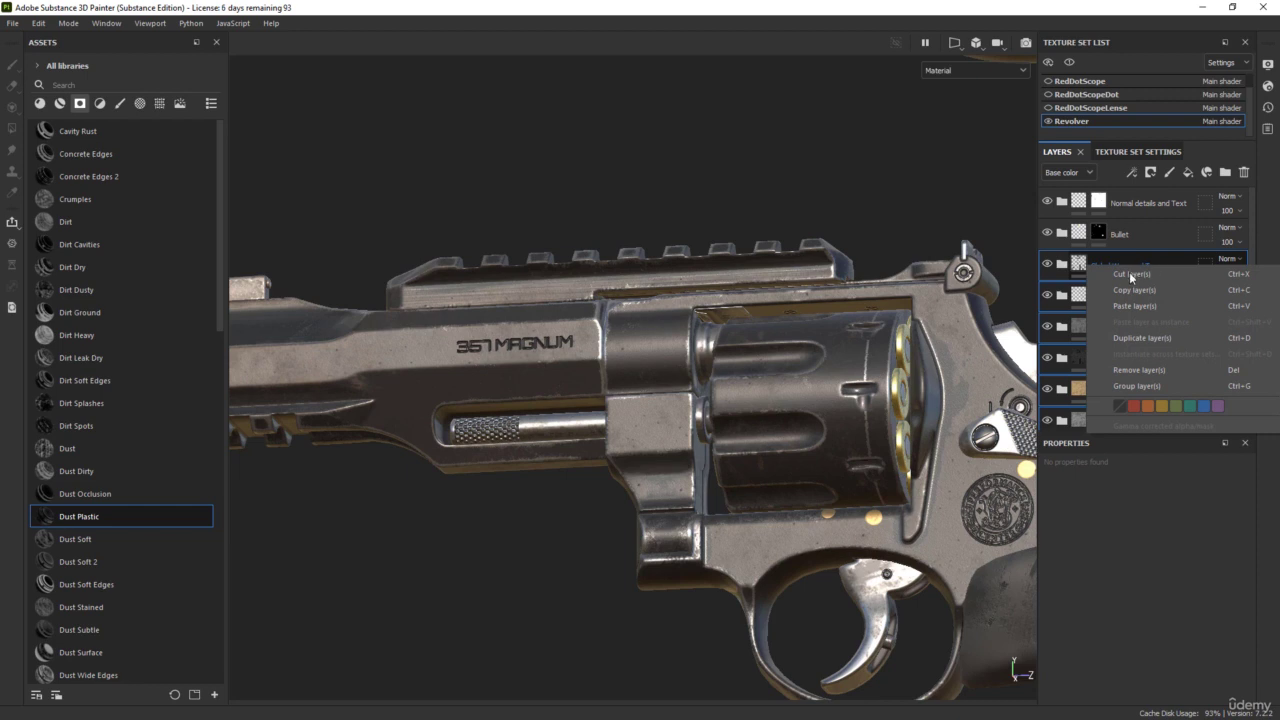
left_click(1145, 291)
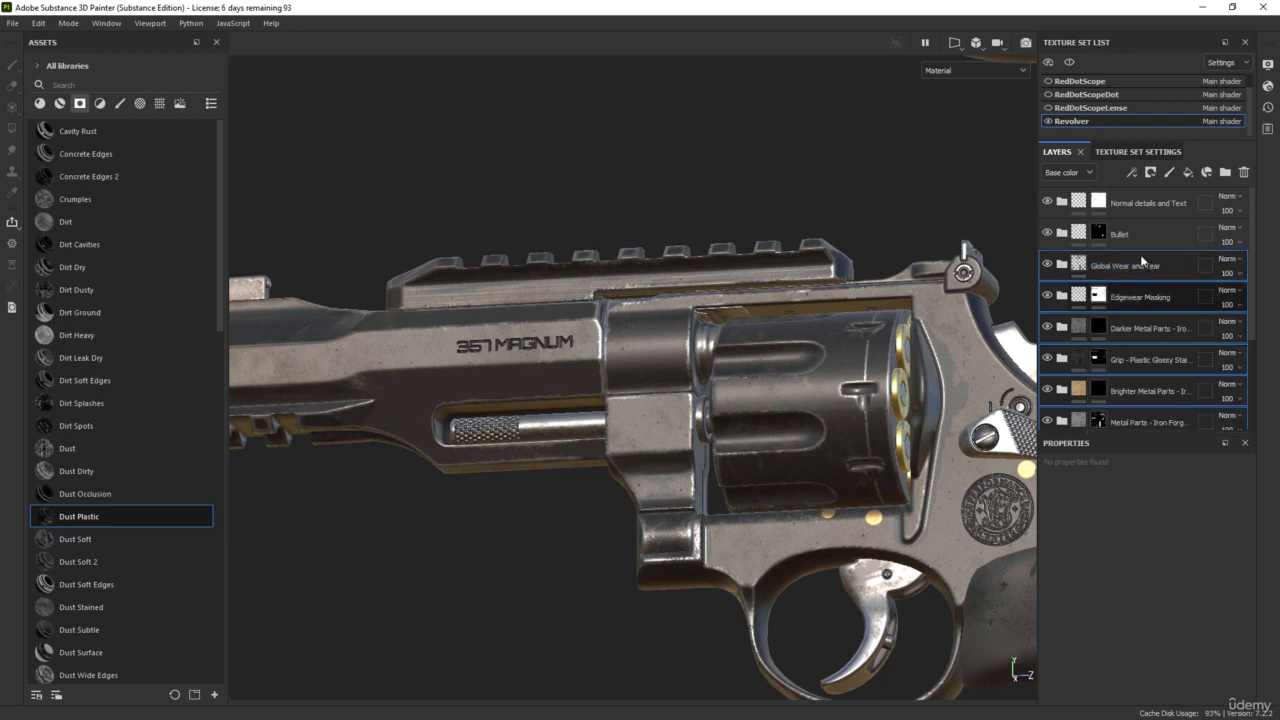
- Show the Flashlight texture set, make it active, collapse its Normal details and Text folder, and delete its Fill layer 1
scroll(1161, 100, "up", 1)
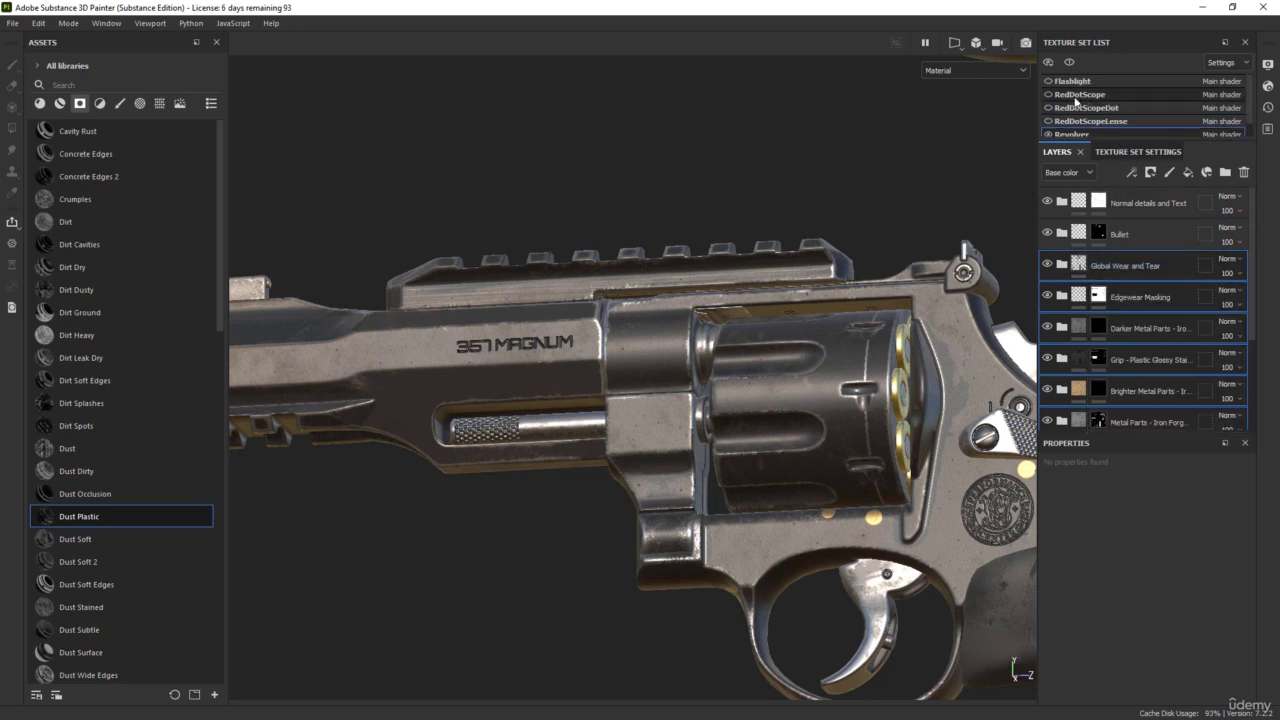
left_click(1048, 81)
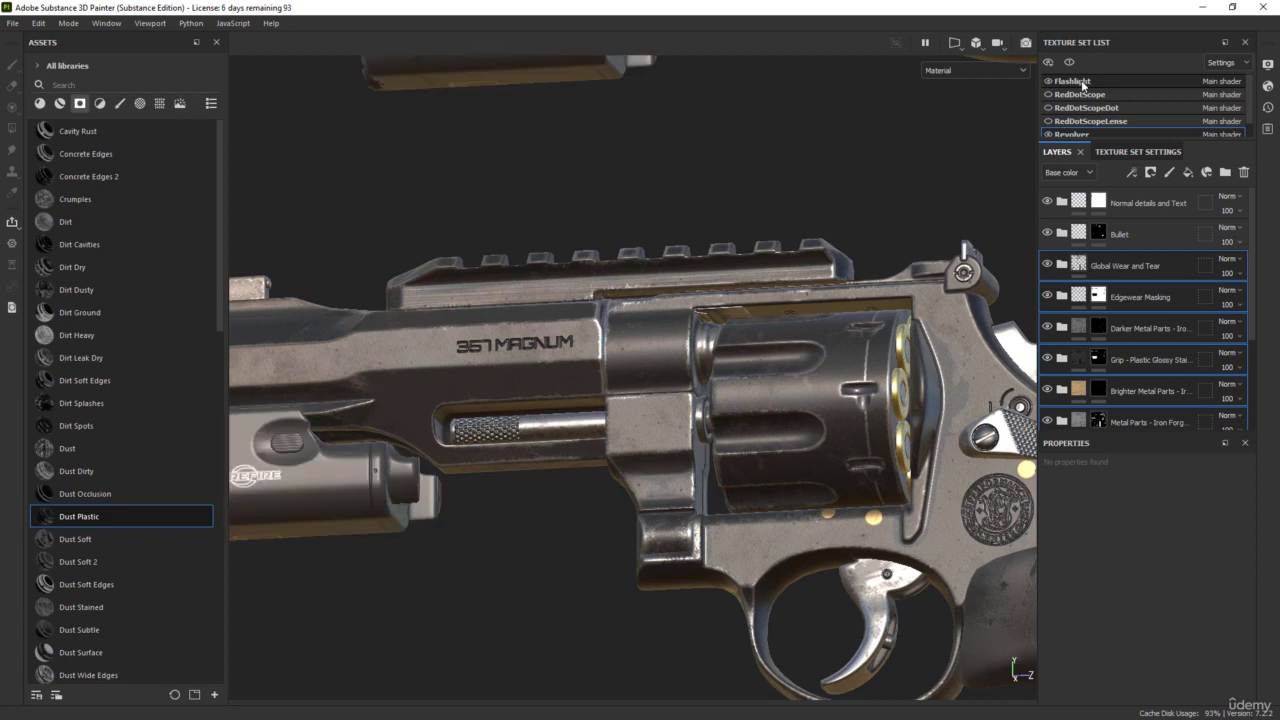
left_click(1082, 84)
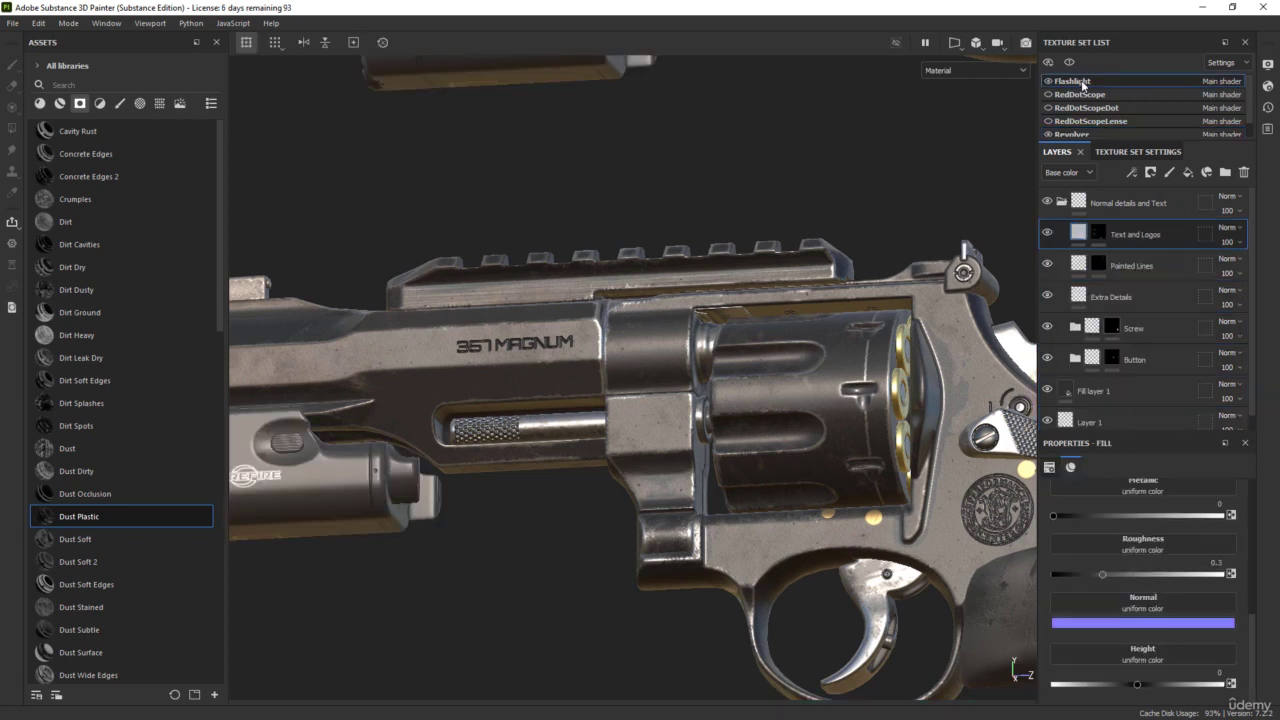
left_click(1062, 203)
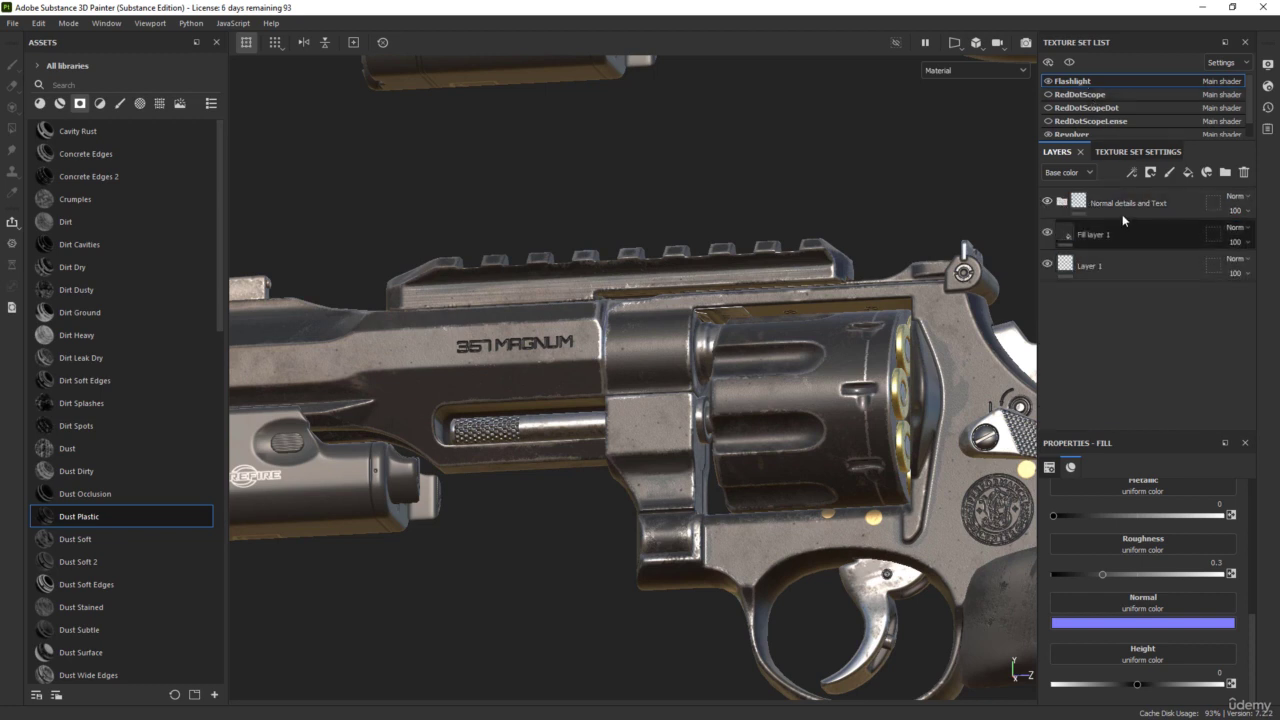
key("Delete")
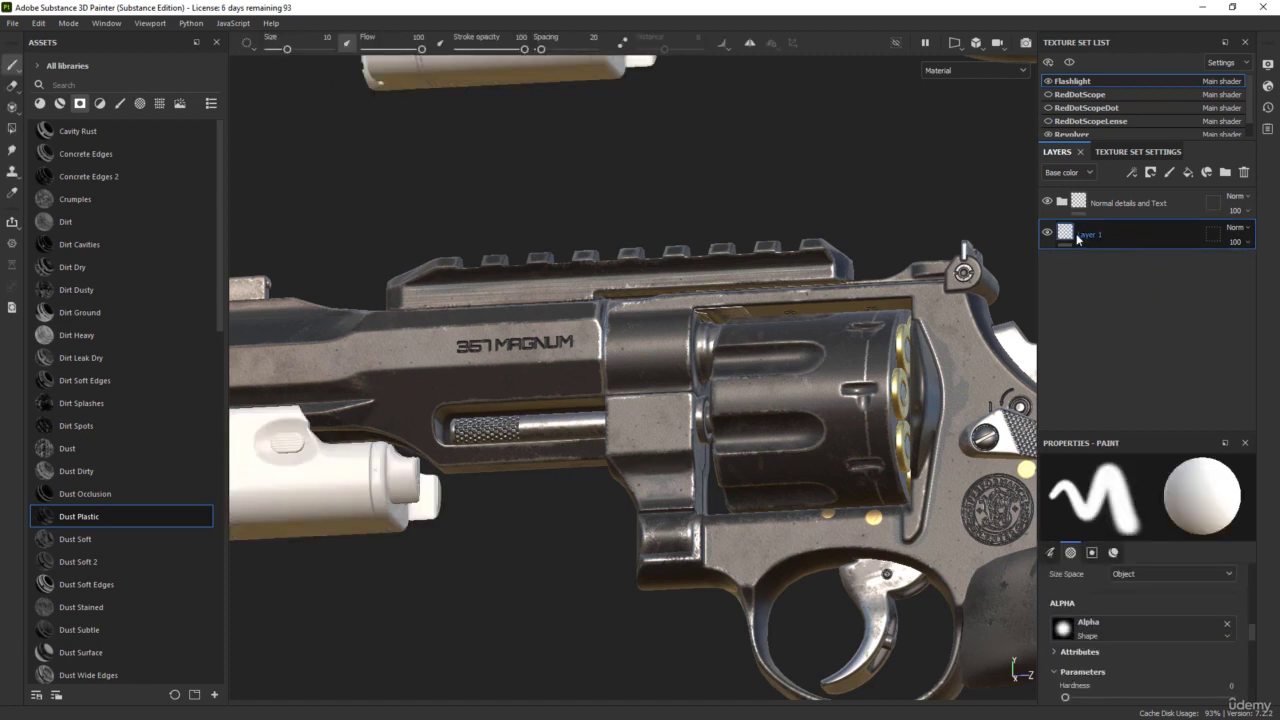
- Paste the copied revolver layers above Layer 1 in the Flashlight texture set and inspect the flashlight under the barrel
right_click(1146, 242)
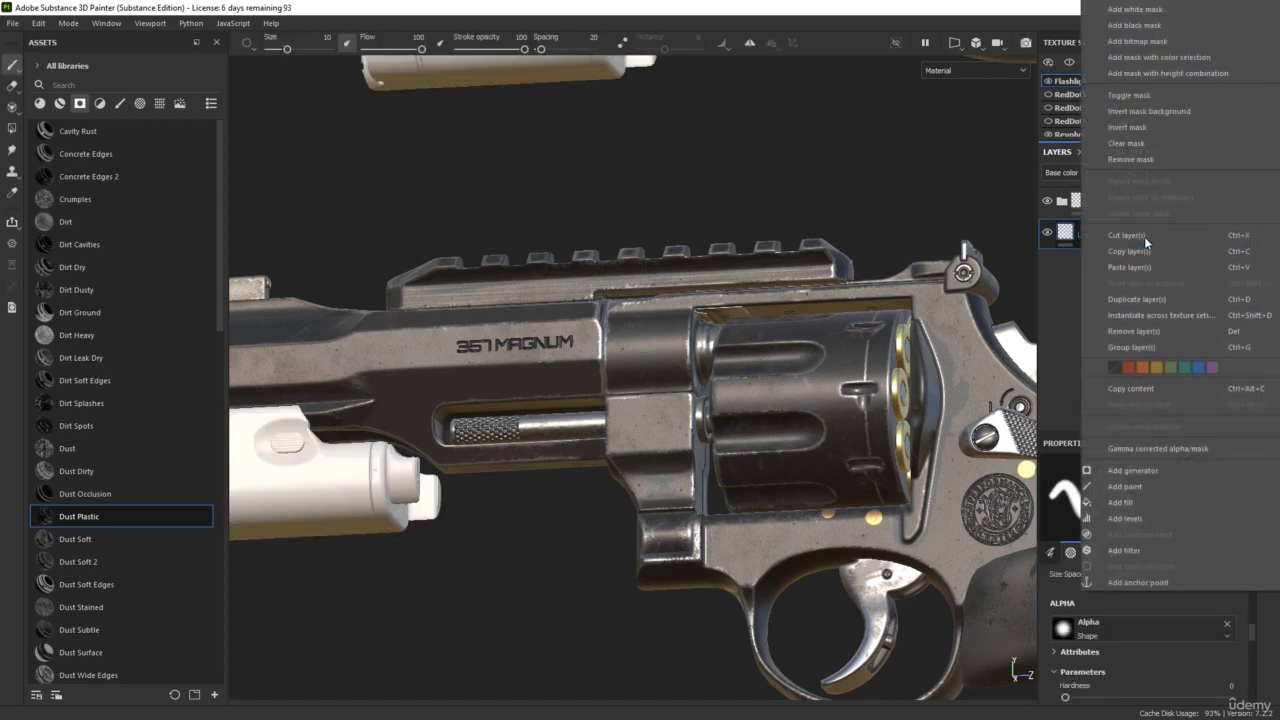
left_click(1132, 268)
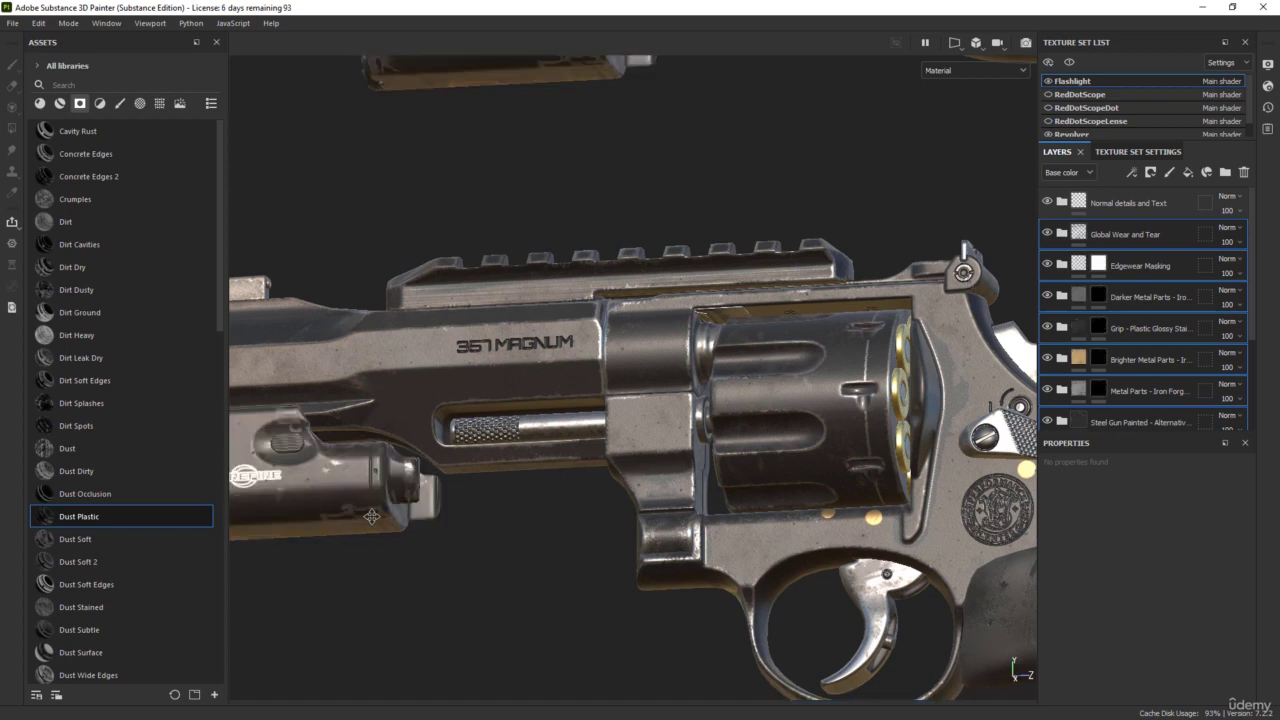
middle_click_drag(368, 516, 650, 451, "alt")
left_click_drag(511, 491, 607, 515, "alt")
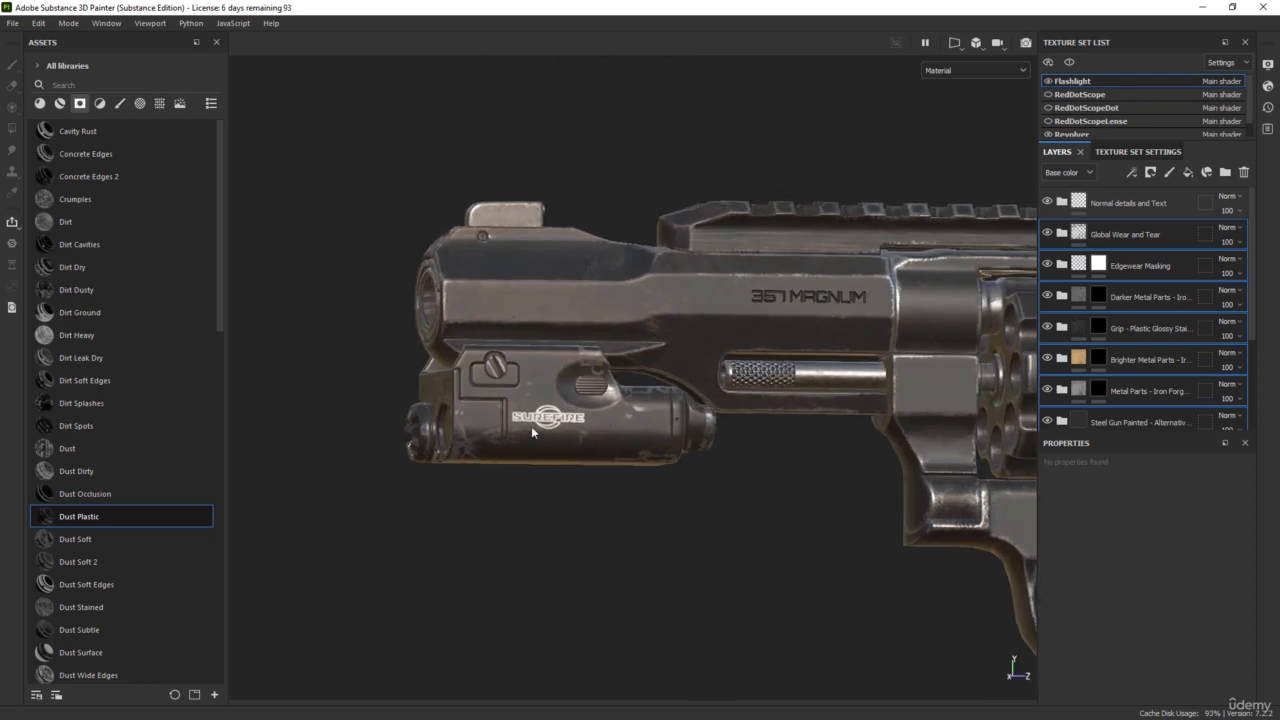
scroll(517, 446, "up", 2)
left_click_drag(516, 445, 558, 429, "alt")
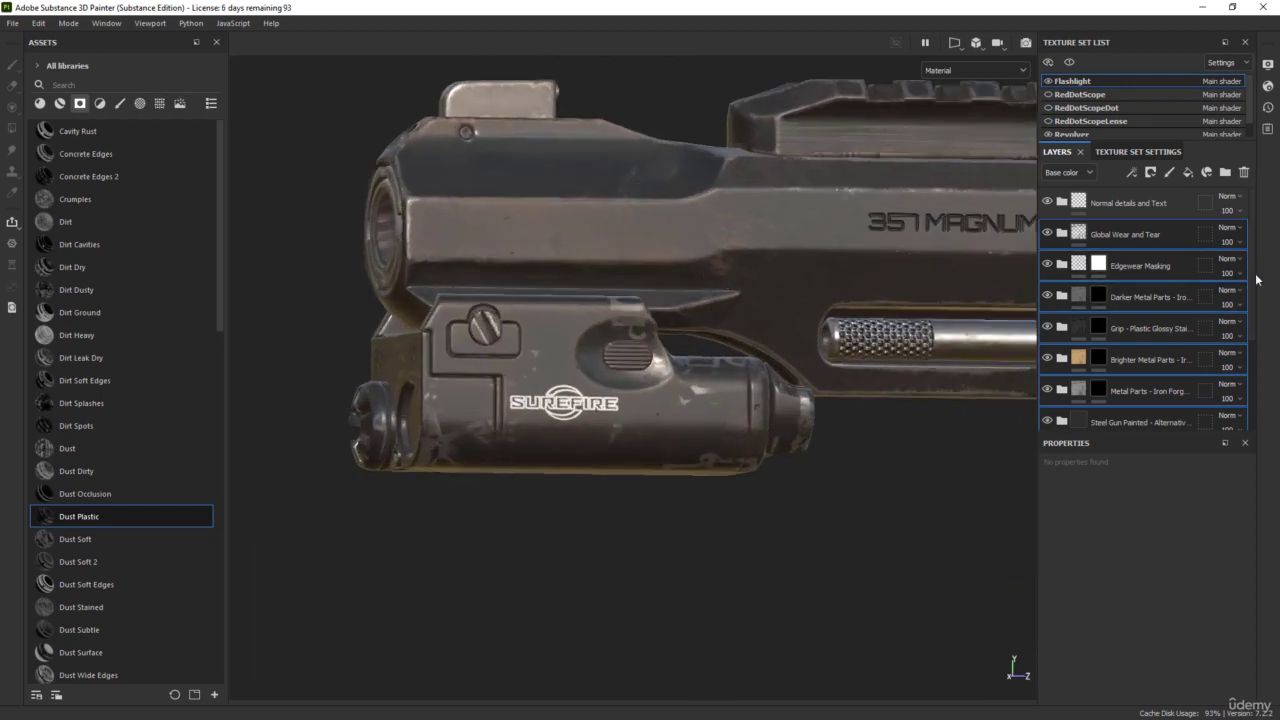
- Delete the empty Layer 1 beneath the pasted layers in the Flashlight texture set
left_click_drag(1253, 277, 1259, 368)
left_click(1069, 408)
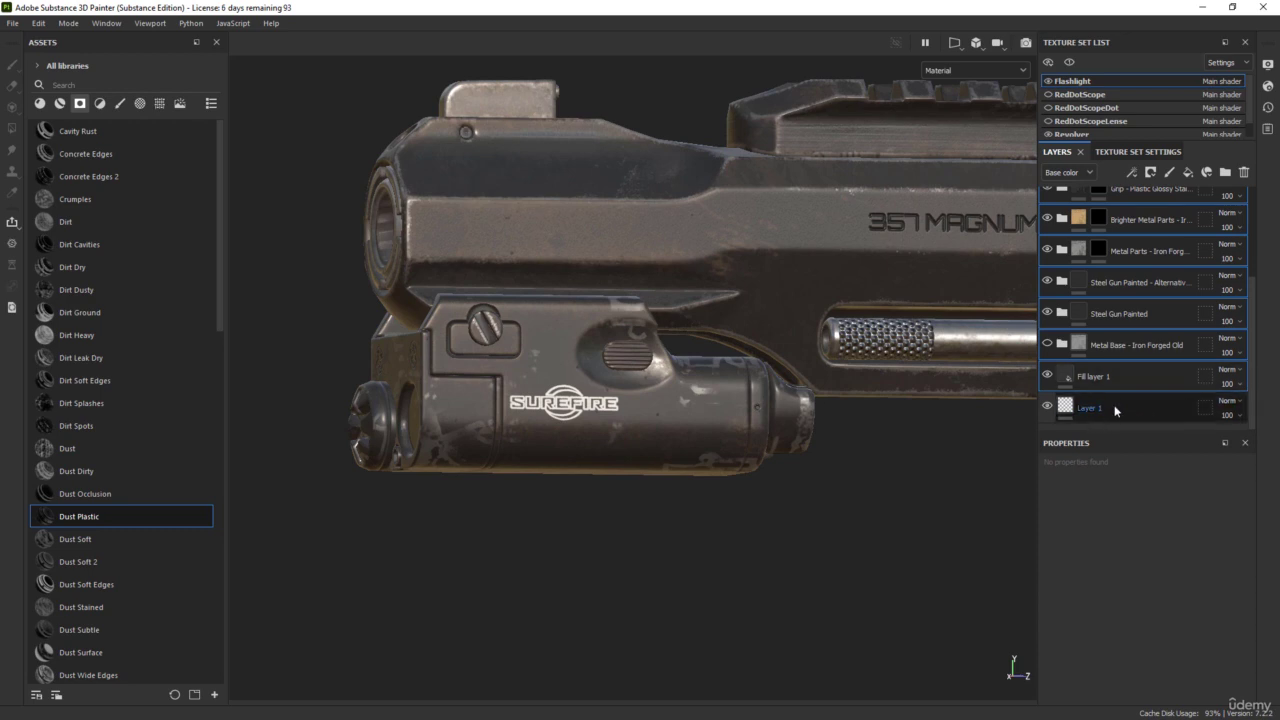
key("Delete")
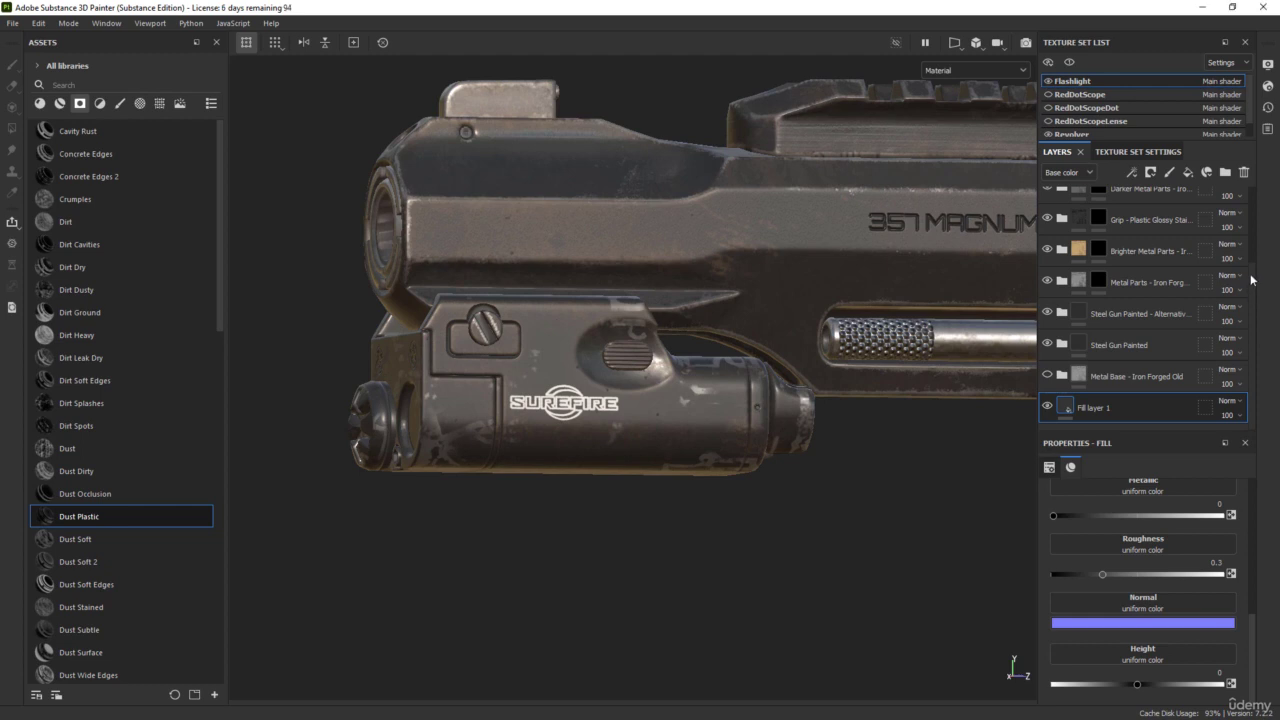
- Hide the Global Wear and Tear and Edgewear Masking folders on the Flashlight
left_click_drag(1253, 280, 1250, 213)
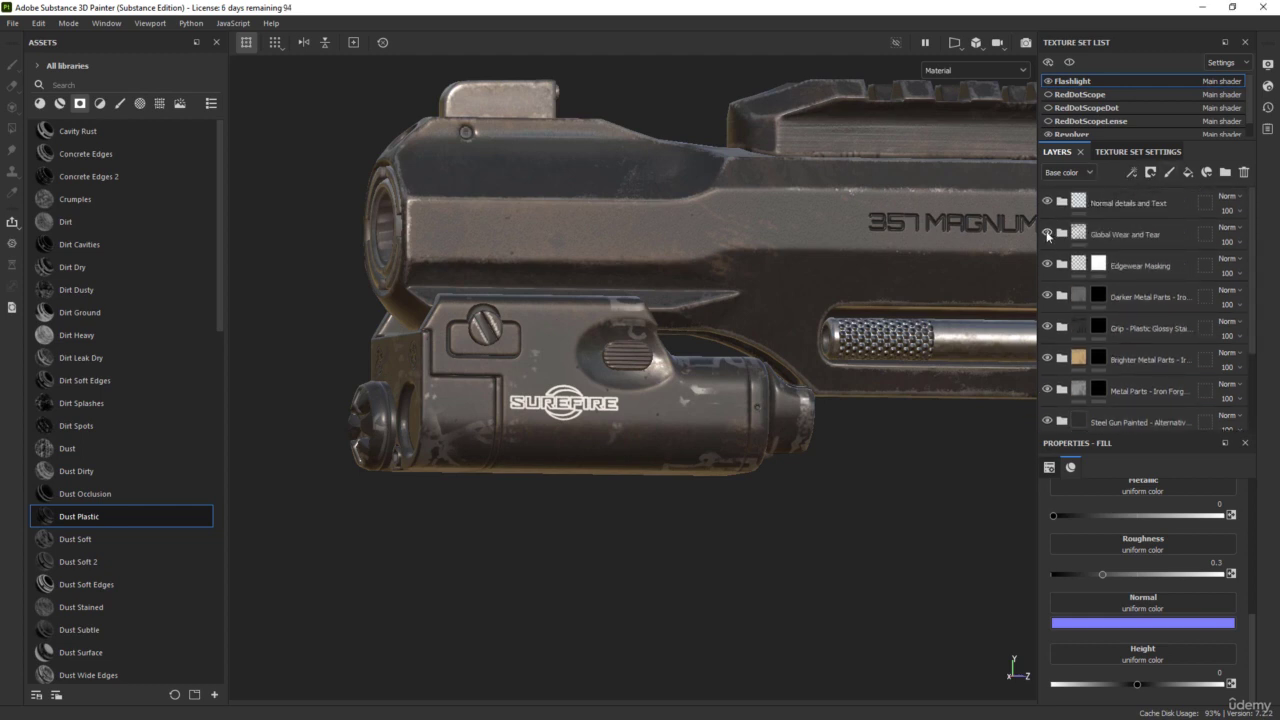
left_click(1047, 233)
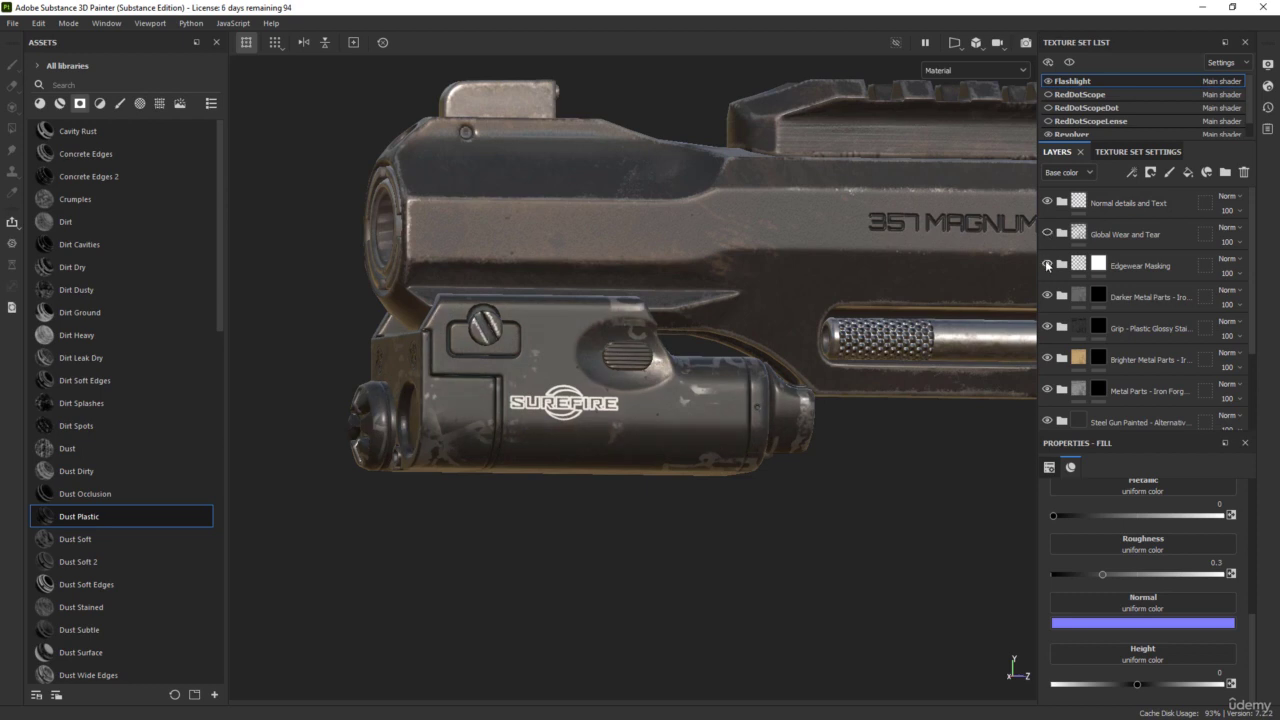
left_click(1047, 265)
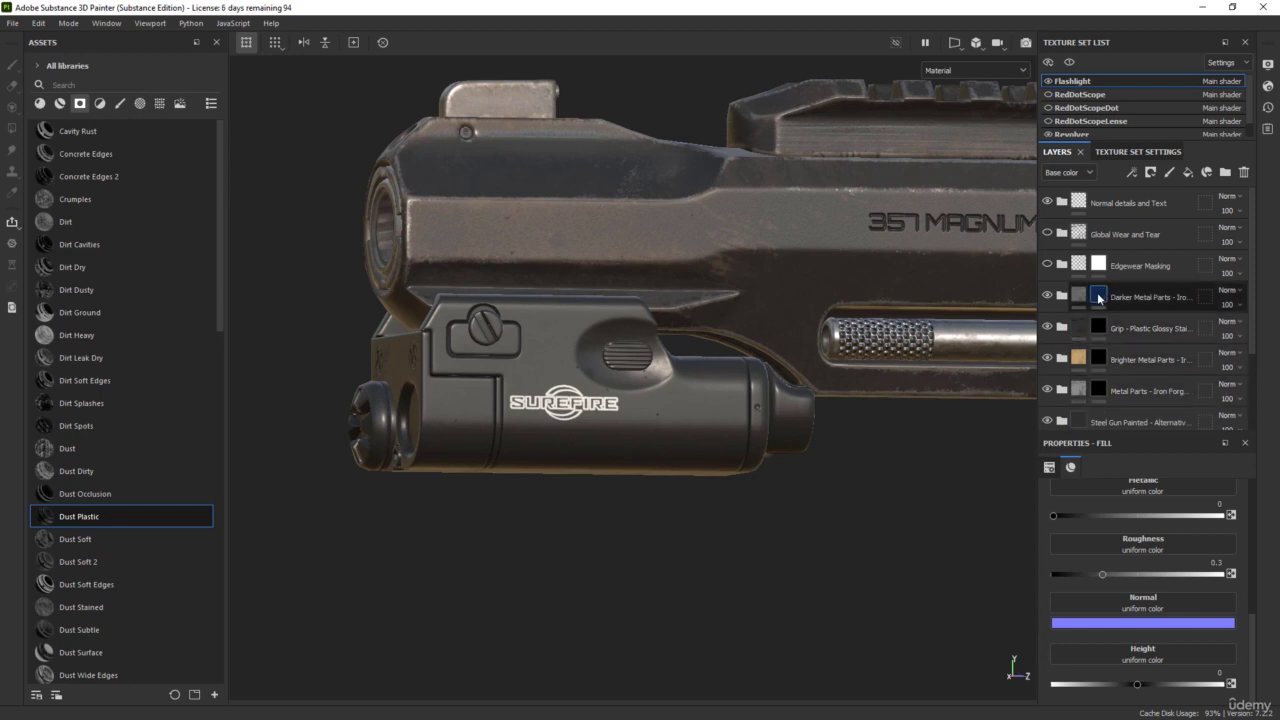
- Reset the Flashlight's Darker Metal Parts, Grip, Brighter Metal Parts and Metal Parts folders to fresh black masks
right_click(1098, 297)
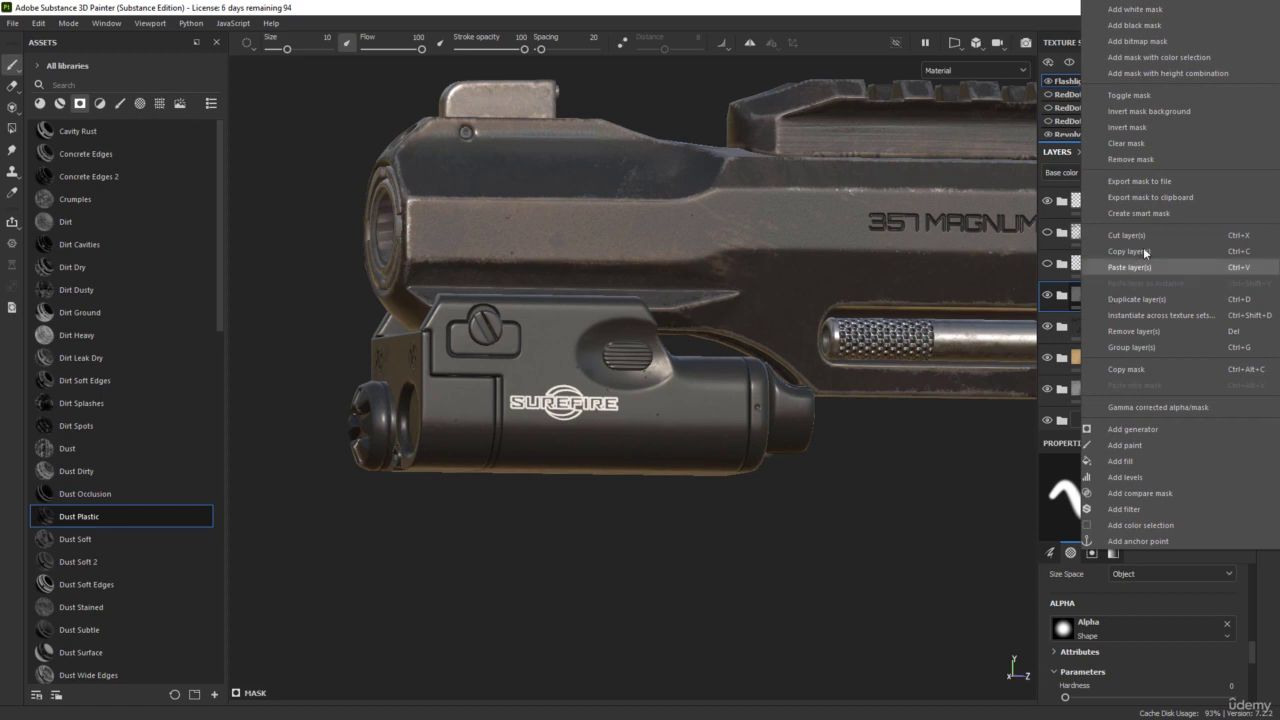
left_click(1140, 27)
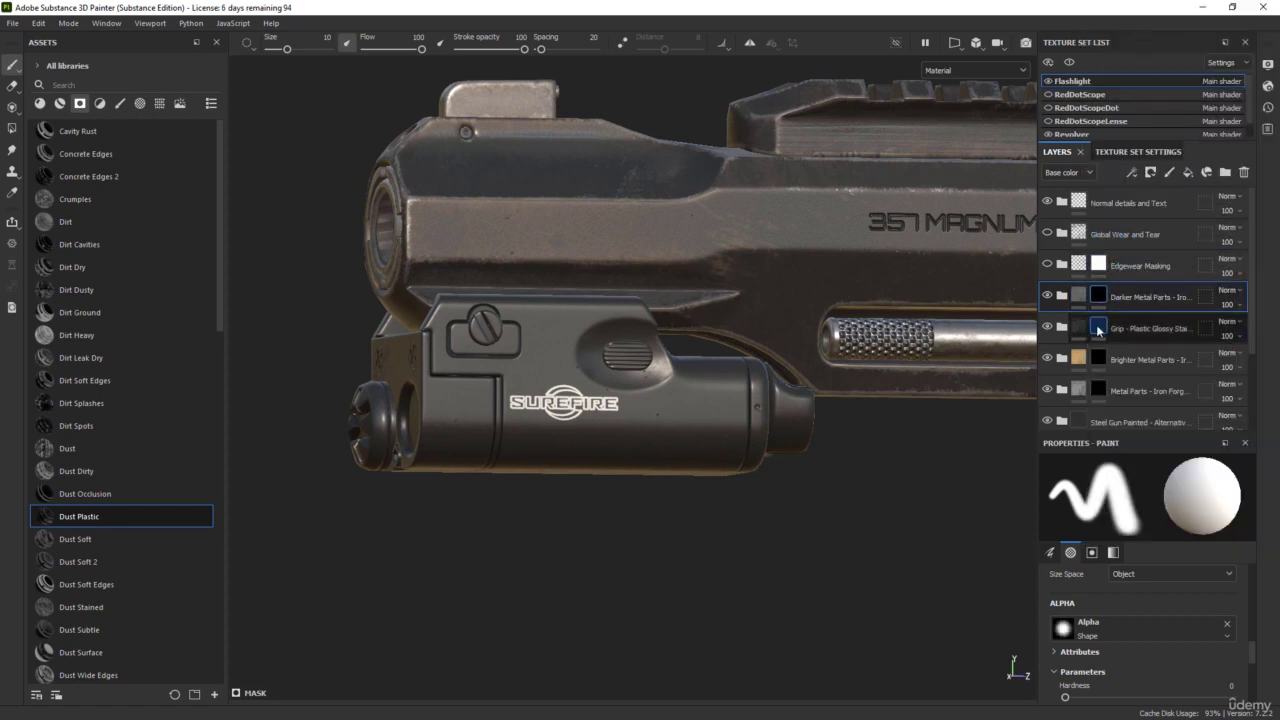
right_click(1098, 330)
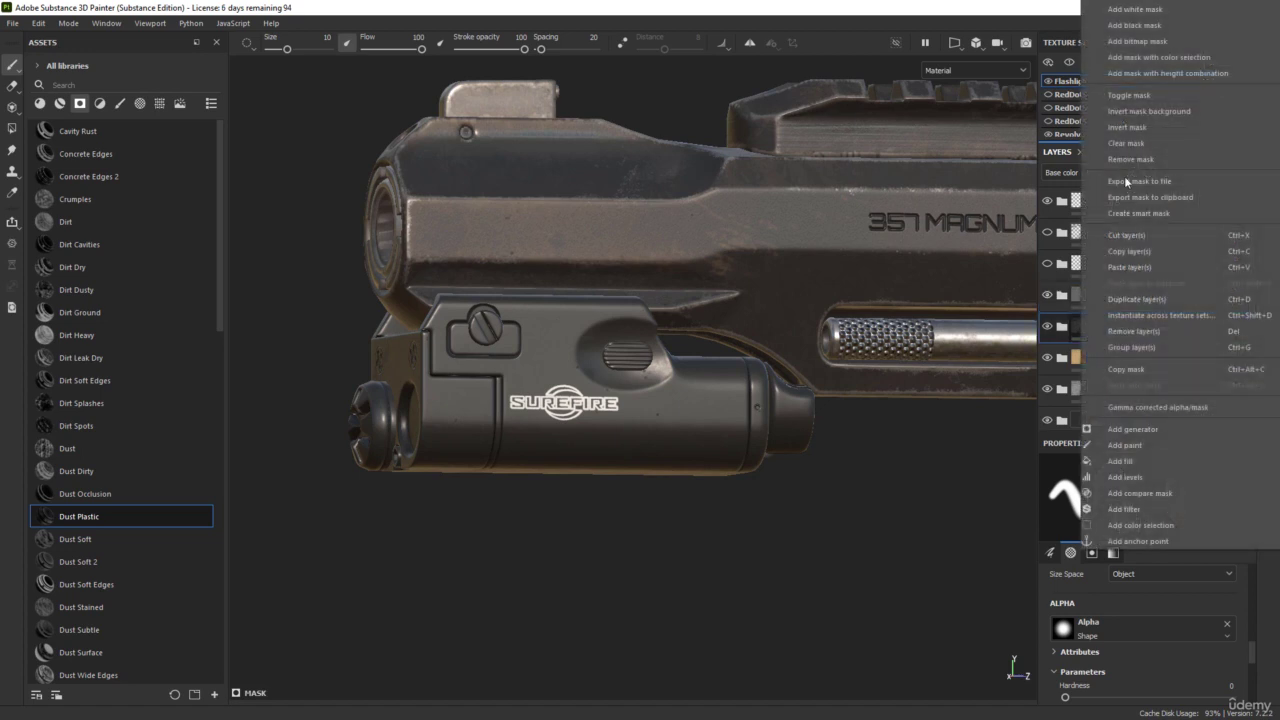
left_click(1138, 25)
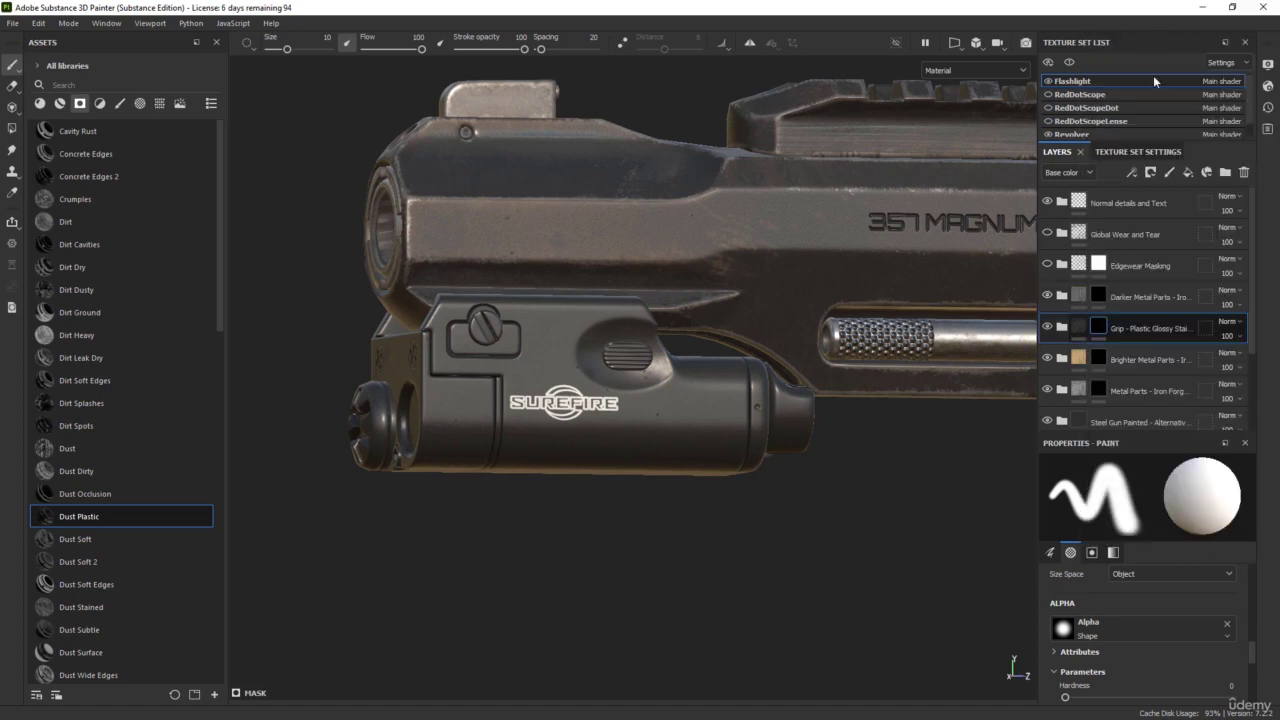
right_click(1098, 362)
left_click(1140, 25)
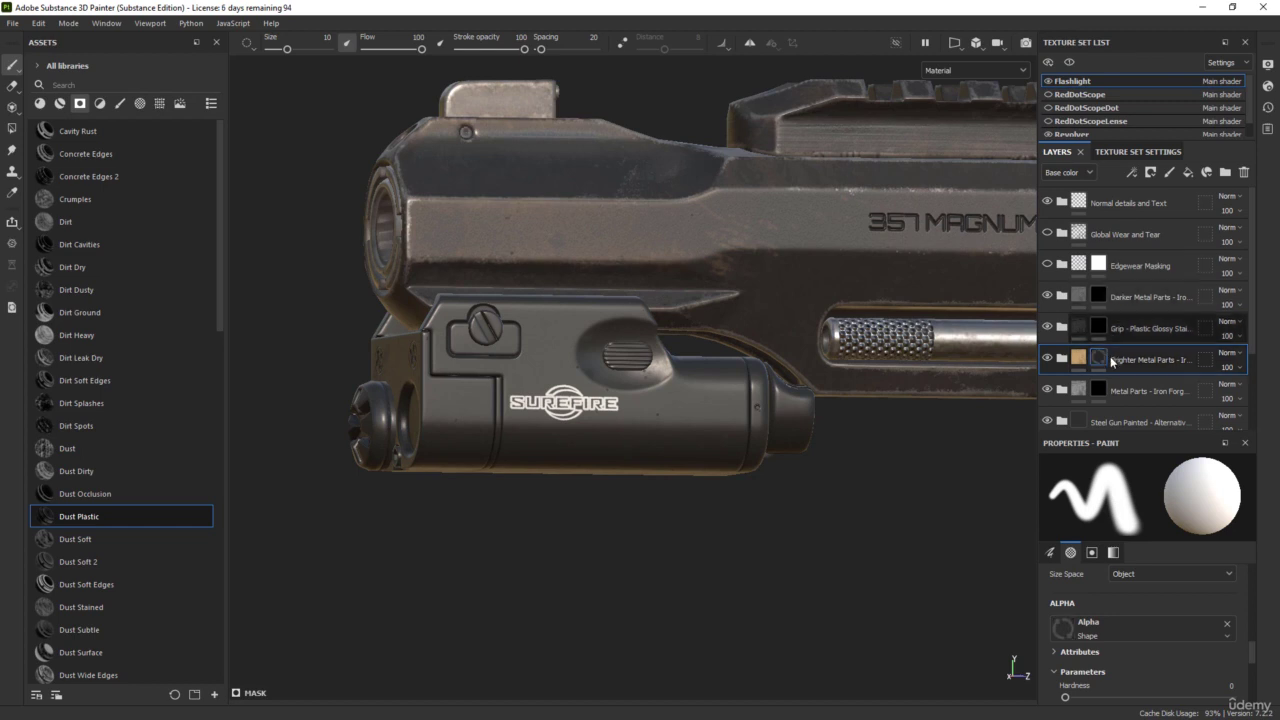
right_click(1098, 390)
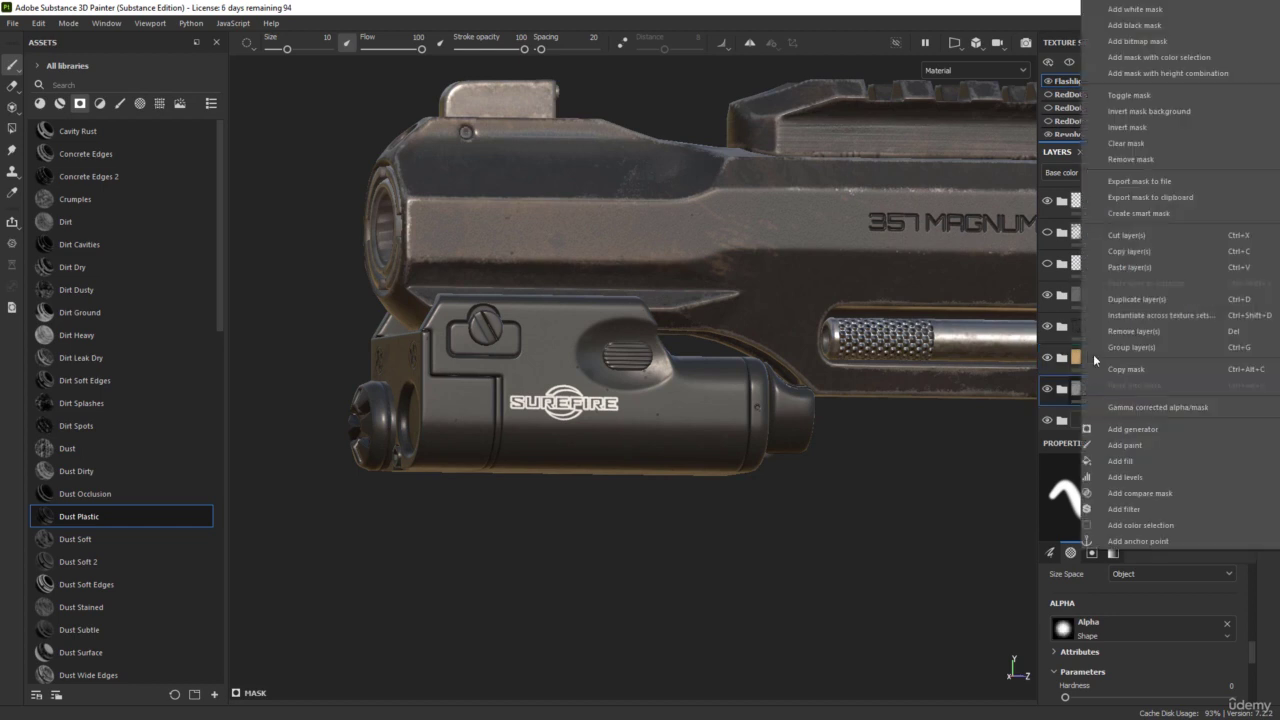
left_click(1140, 25)
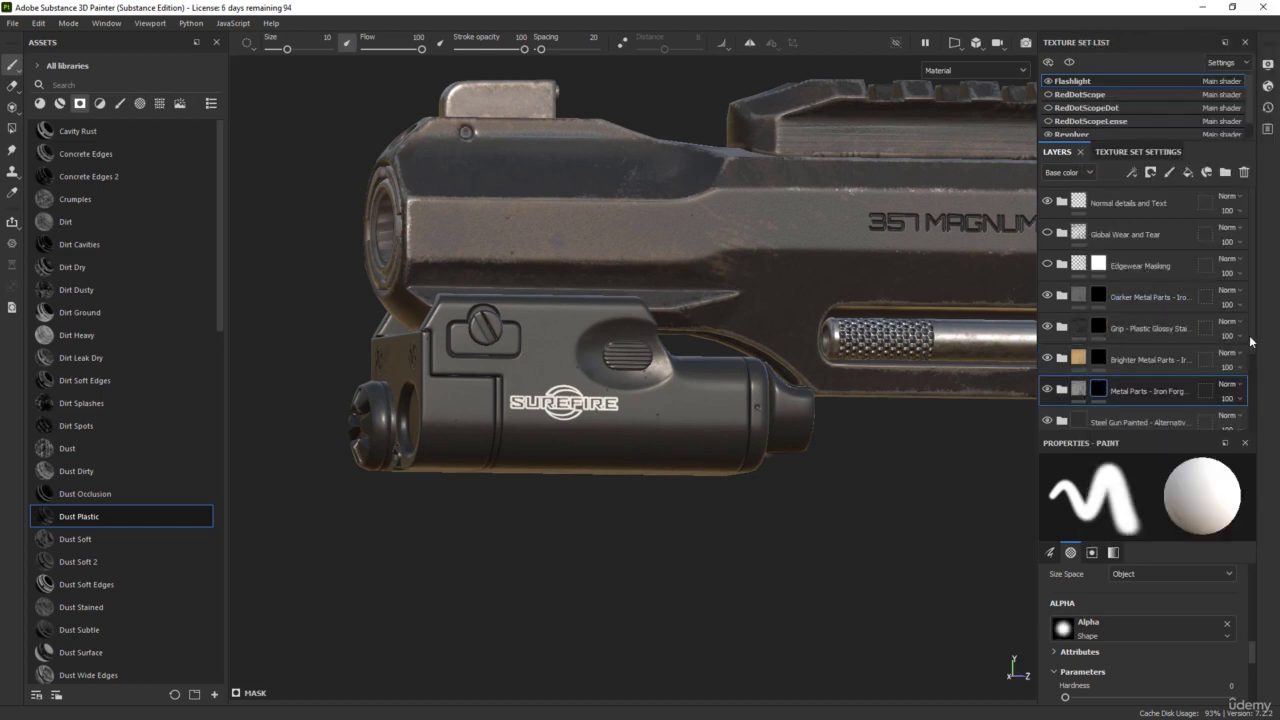
left_click_drag(1250, 341, 1258, 411)
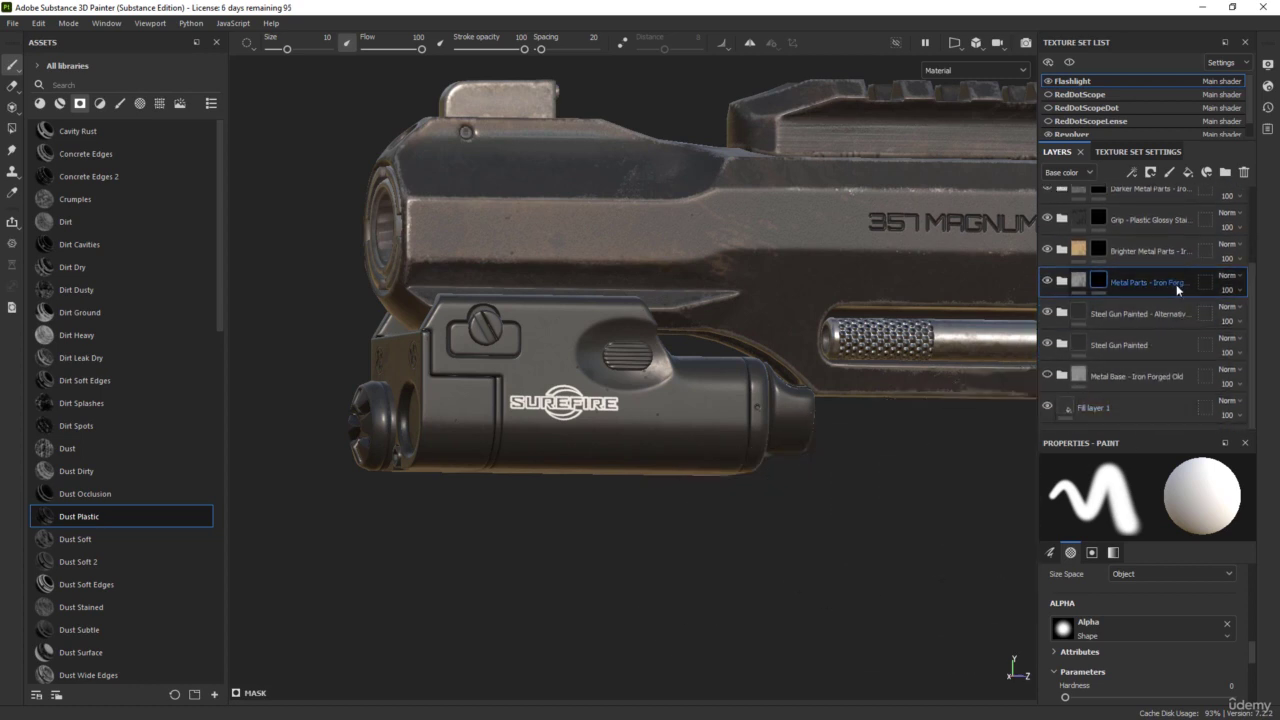
- Preview the Metal Parts folder on the flashlight with its mask disabled, and delete that folder
left_click(1097, 283, "shift")
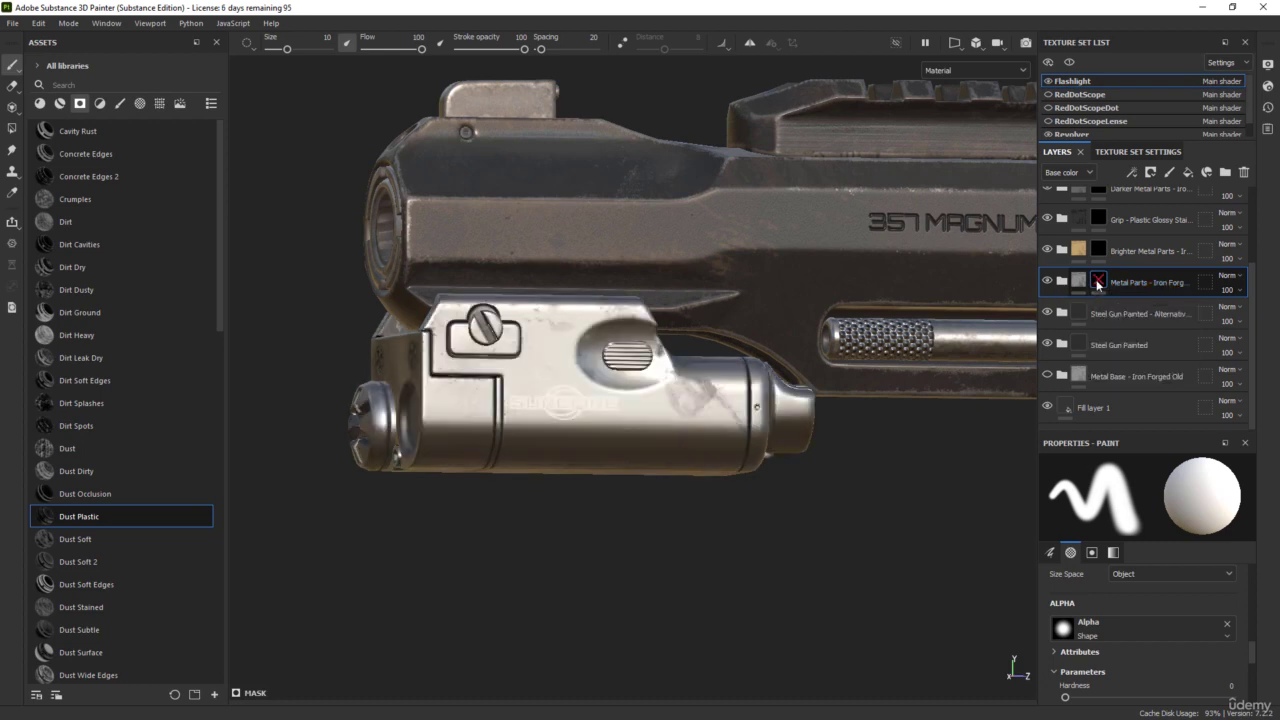
left_click(1097, 283, "shift")
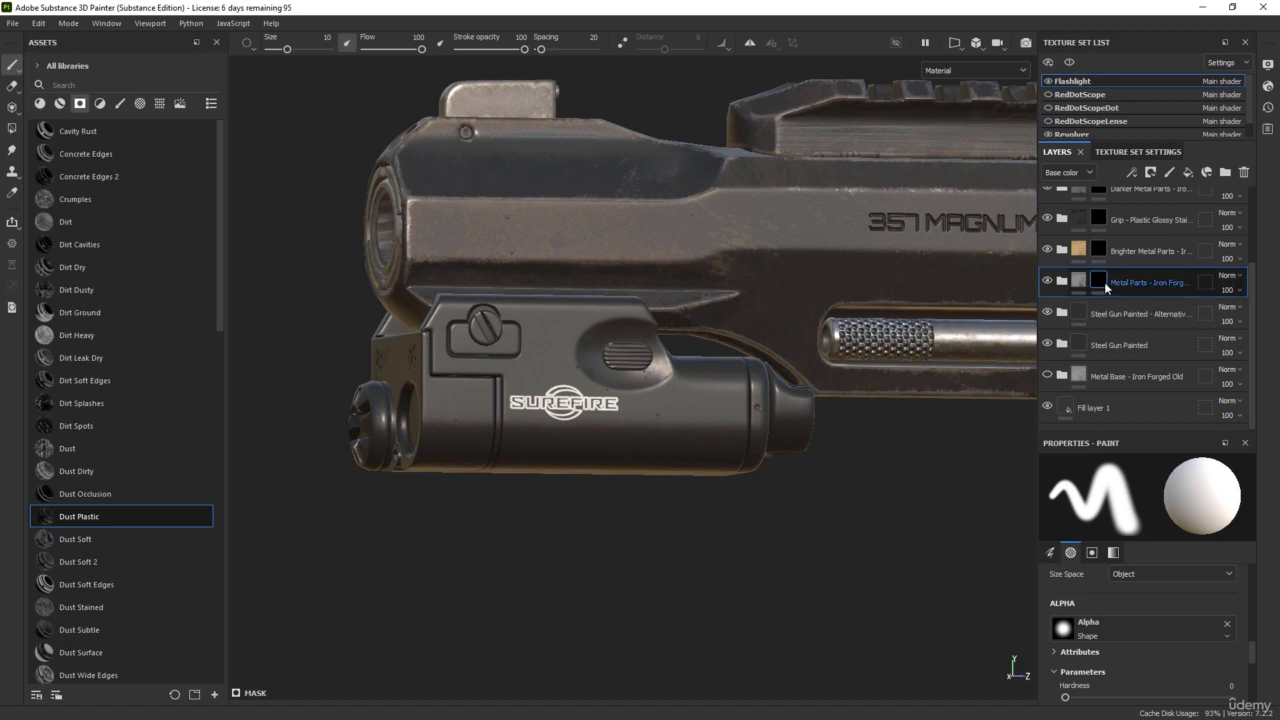
key("Delete")
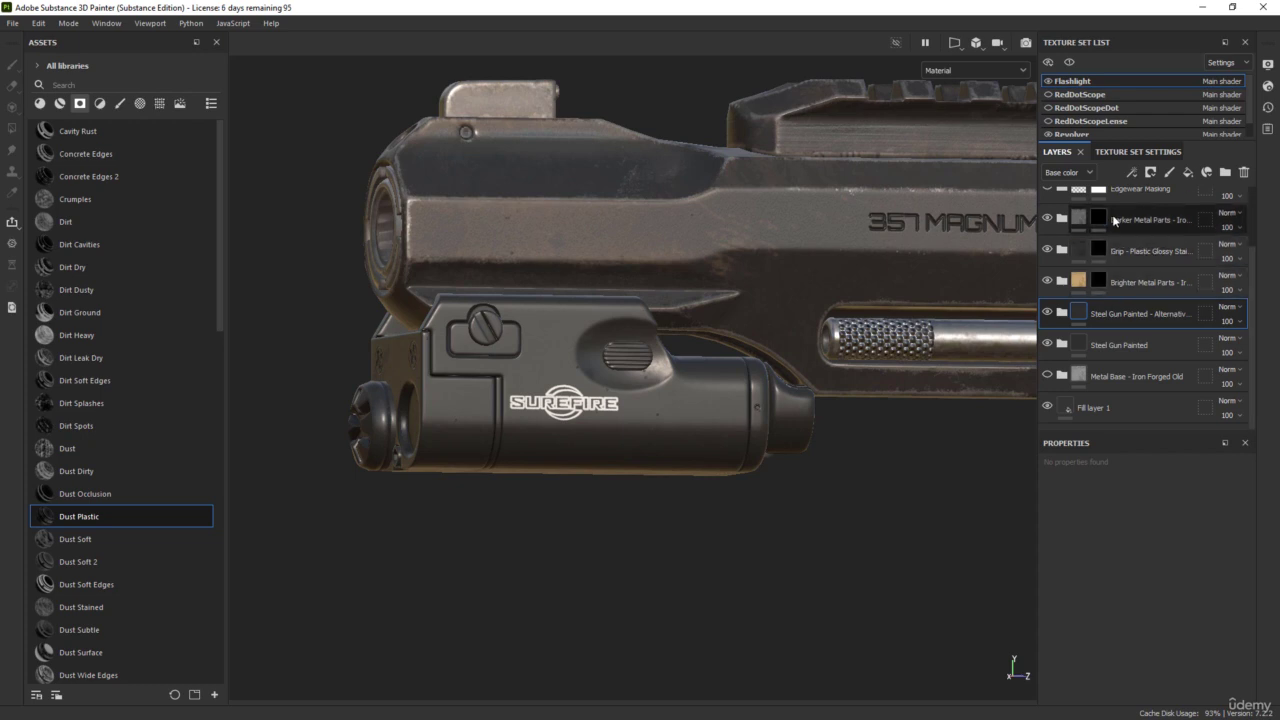
- Preview the Darker Metal Parts folder with its mask disabled and re-enabled, and delete the Brighter Metal Parts folder
left_click(1098, 220, "shift")
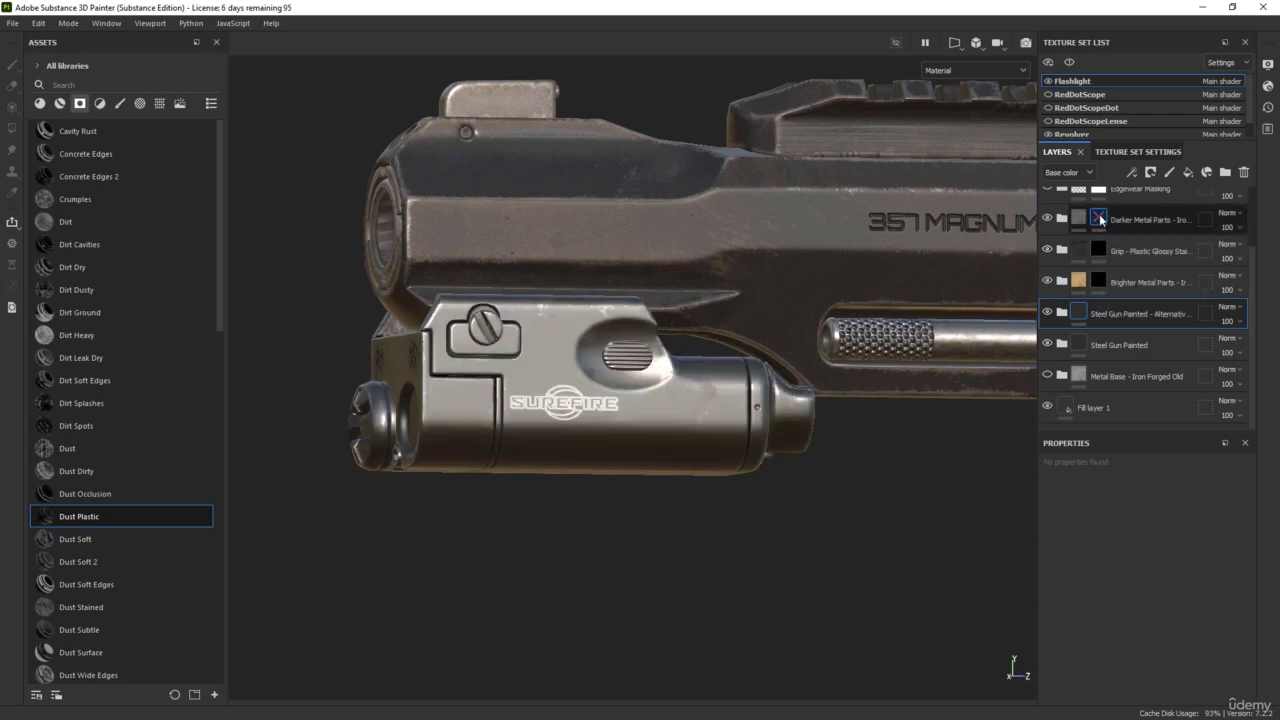
left_click(1099, 218, "shift")
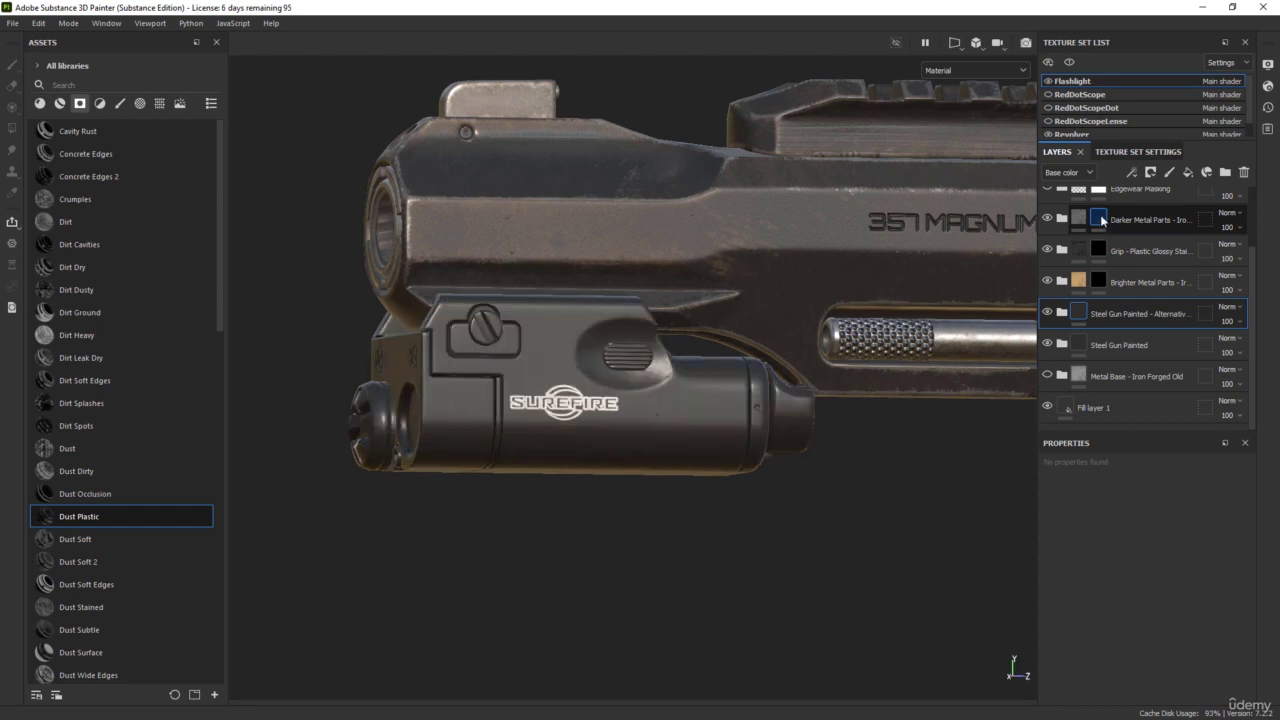
left_click(1100, 214, "shift")
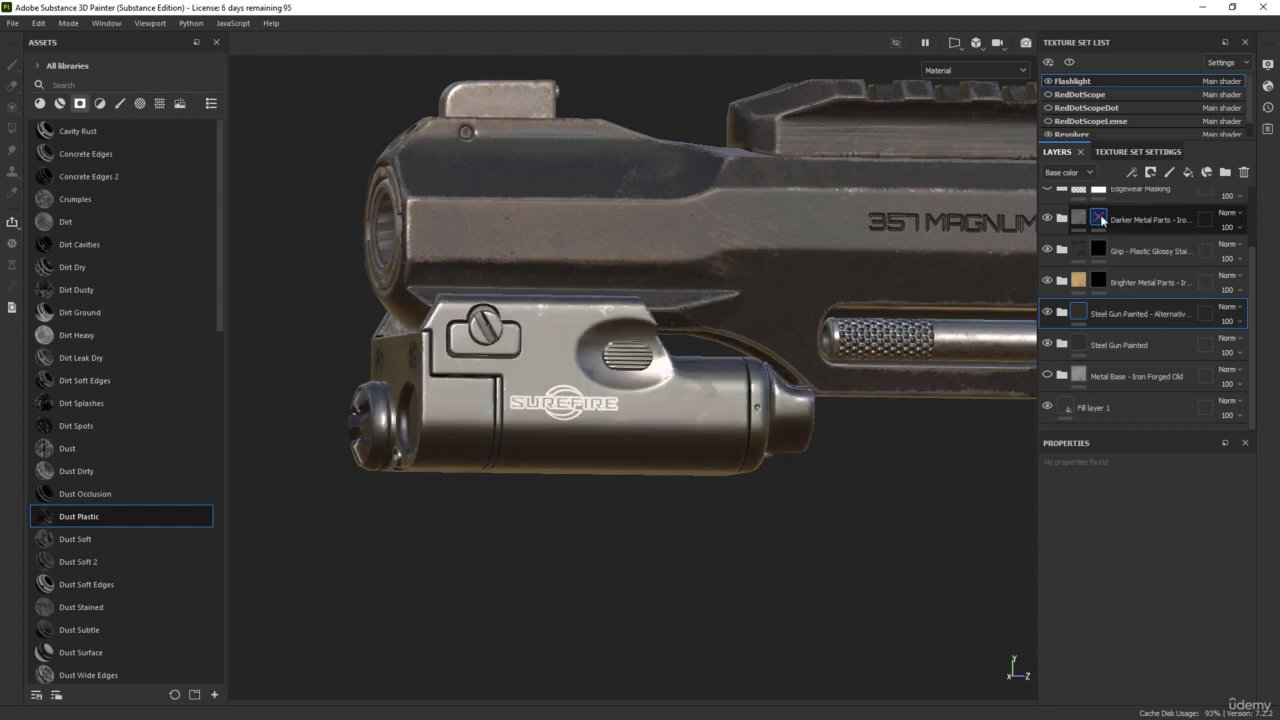
left_click(1100, 214, "shift")
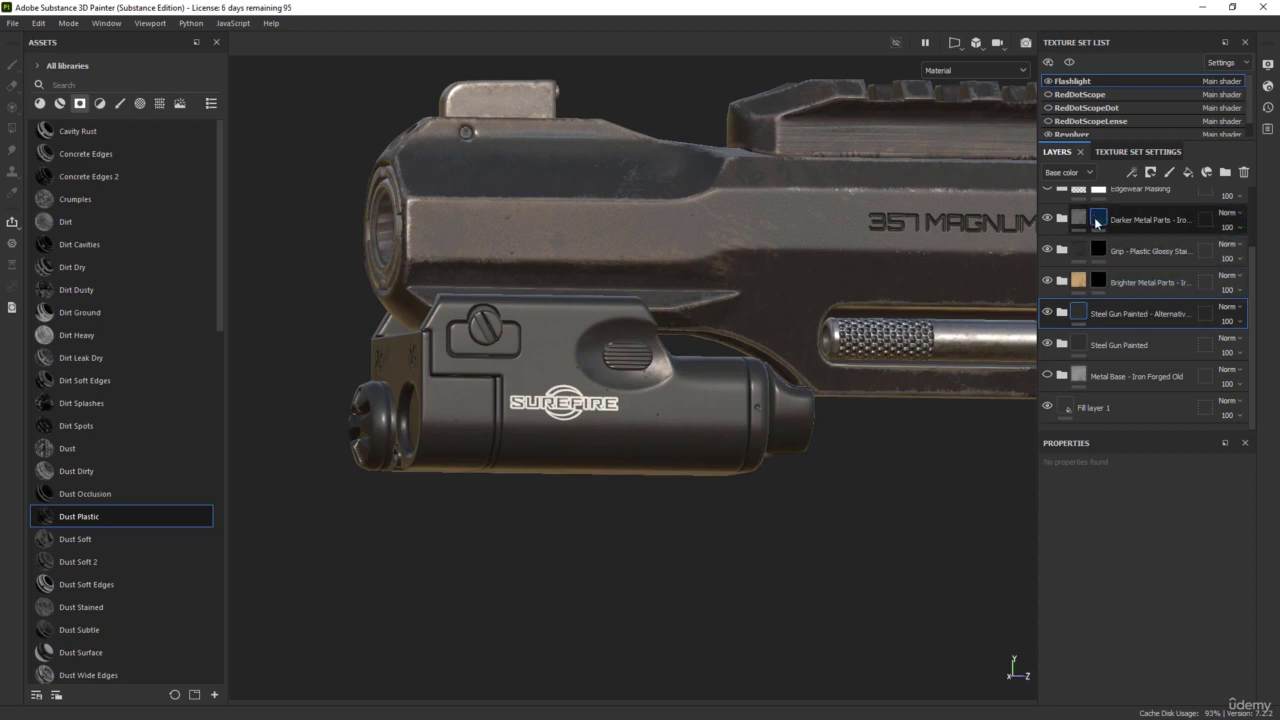
left_click(1097, 220, "shift")
left_click(1100, 218, "shift")
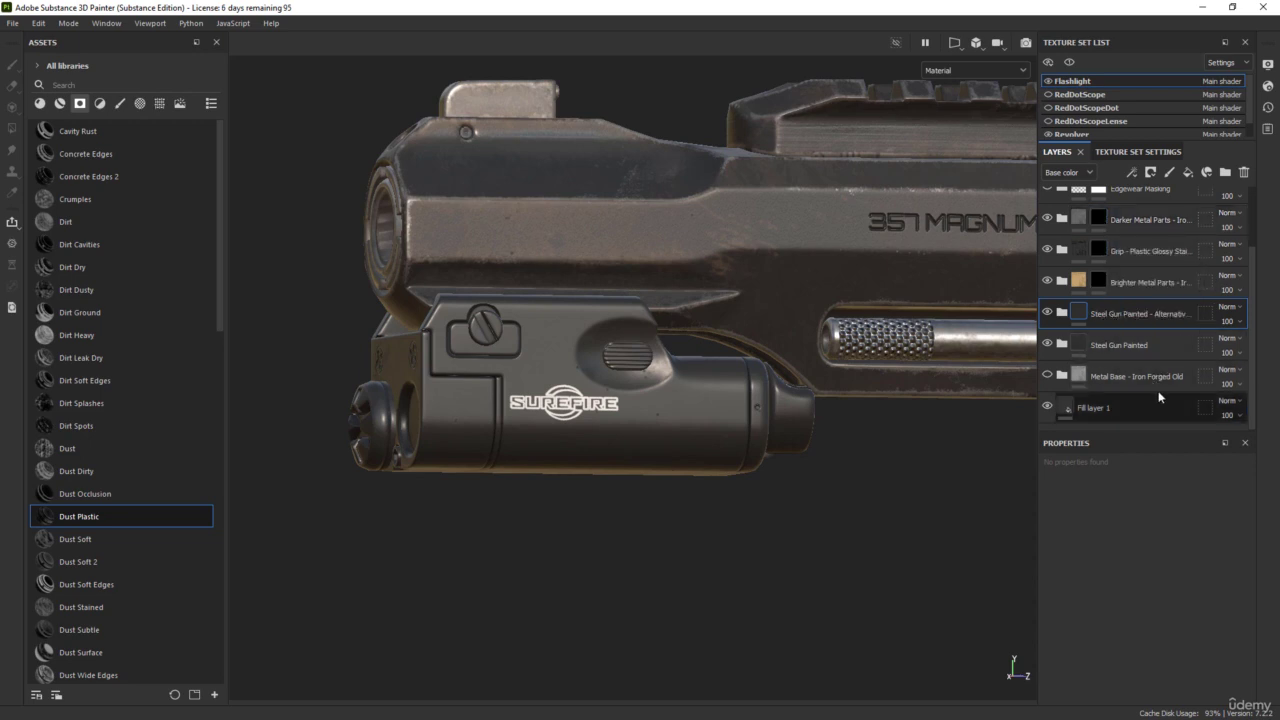
left_click(1160, 282)
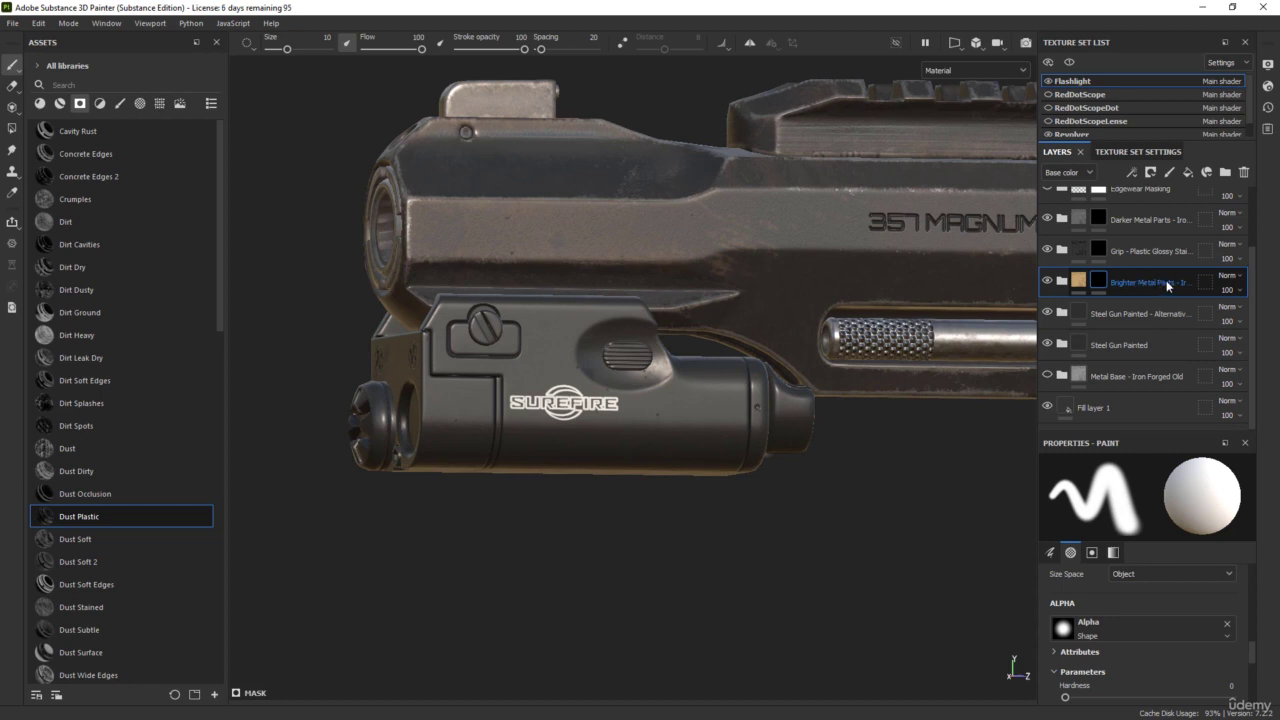
key("Delete")
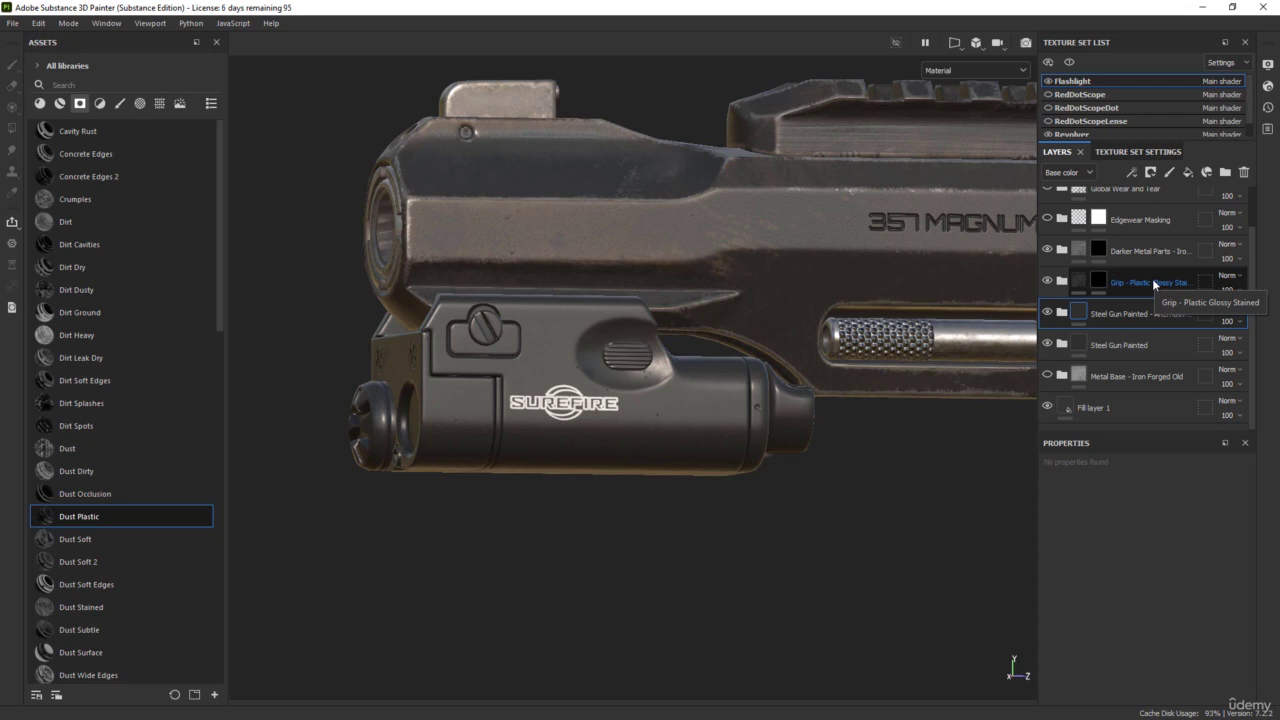
- Reveal Darker Metal Parts on the flashlight's side screw and its plate using Polygon Fill in mesh fill mode on the folder's mask
left_click(1099, 250)
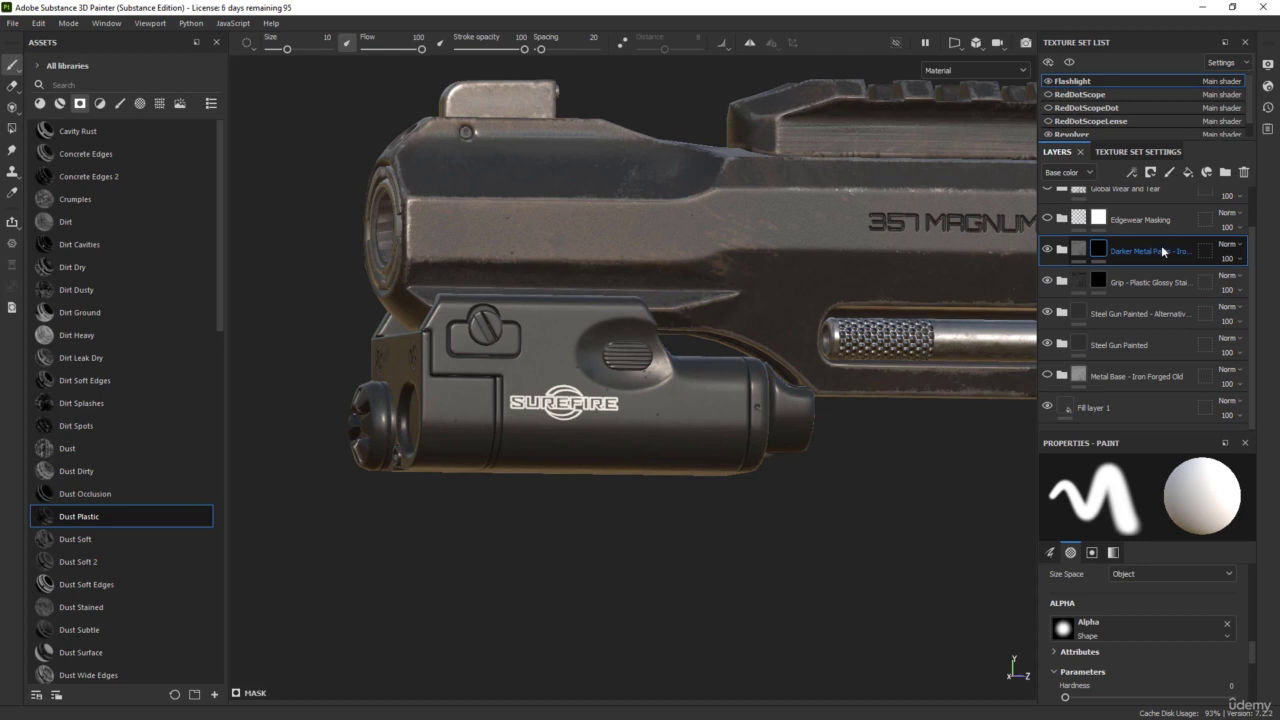
left_click(12, 129)
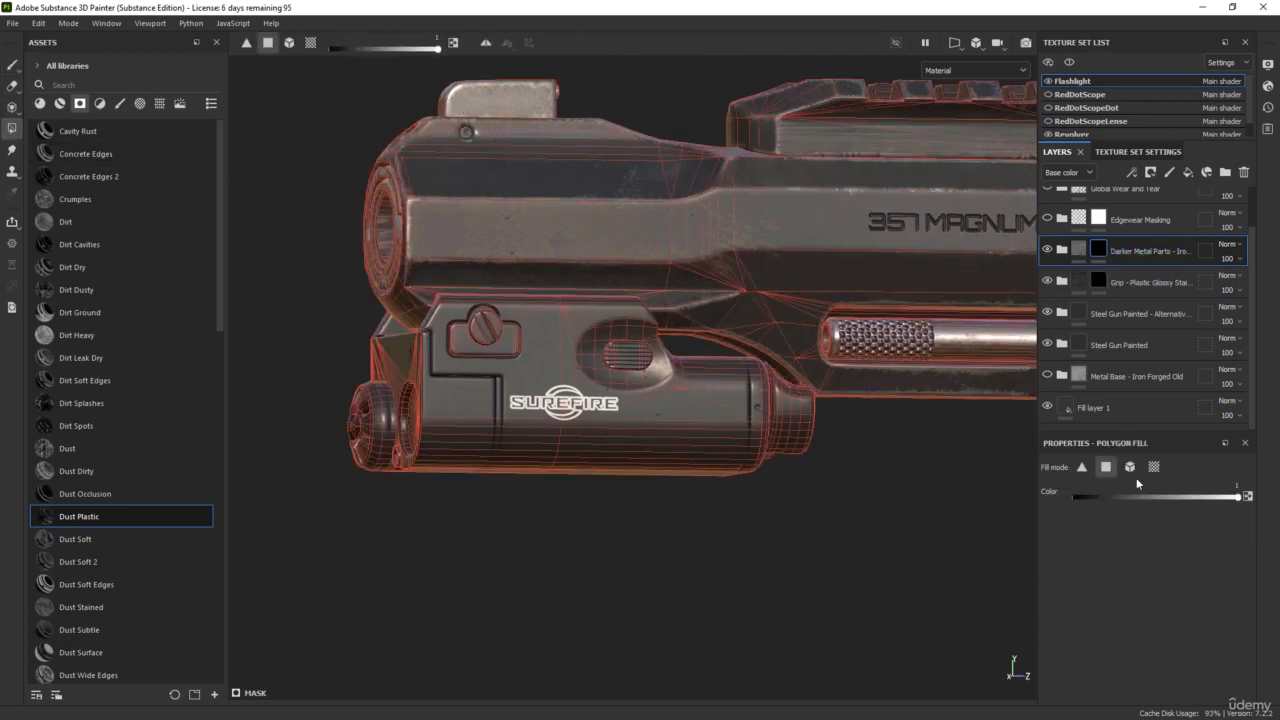
left_click(1130, 467)
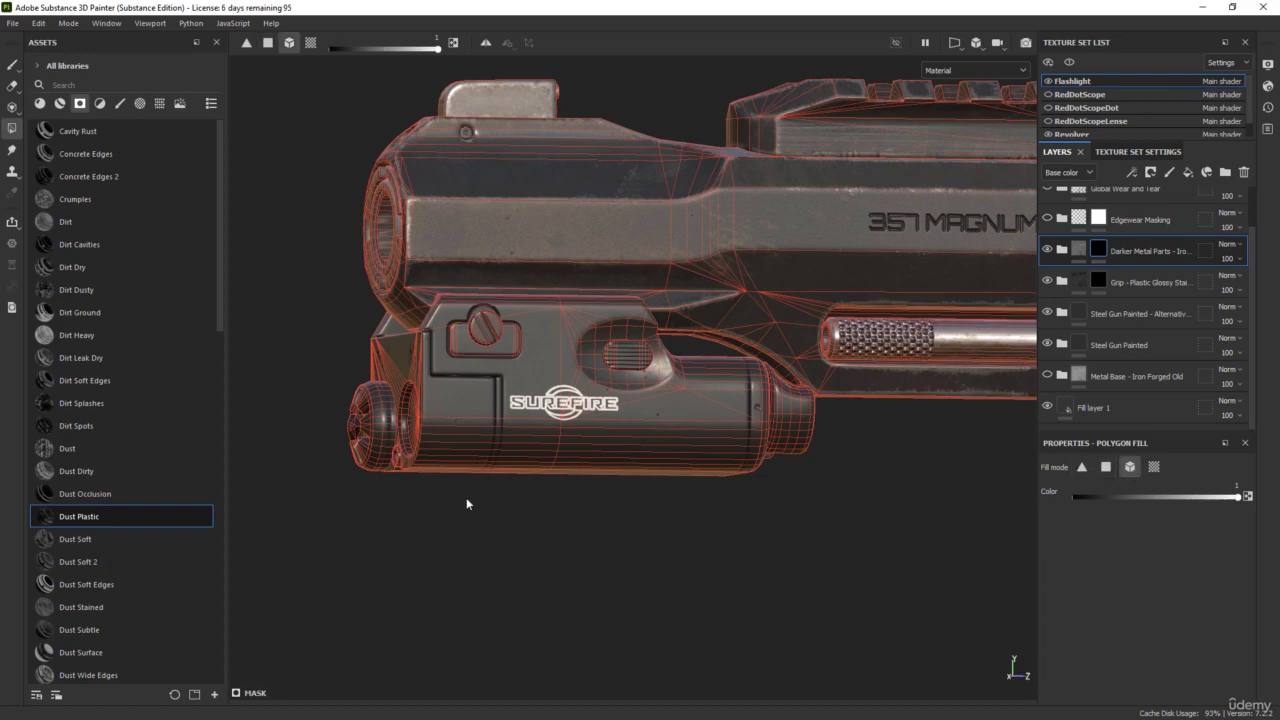
left_click_drag(418, 557, 528, 583, "alt")
scroll(461, 358, "up", 3)
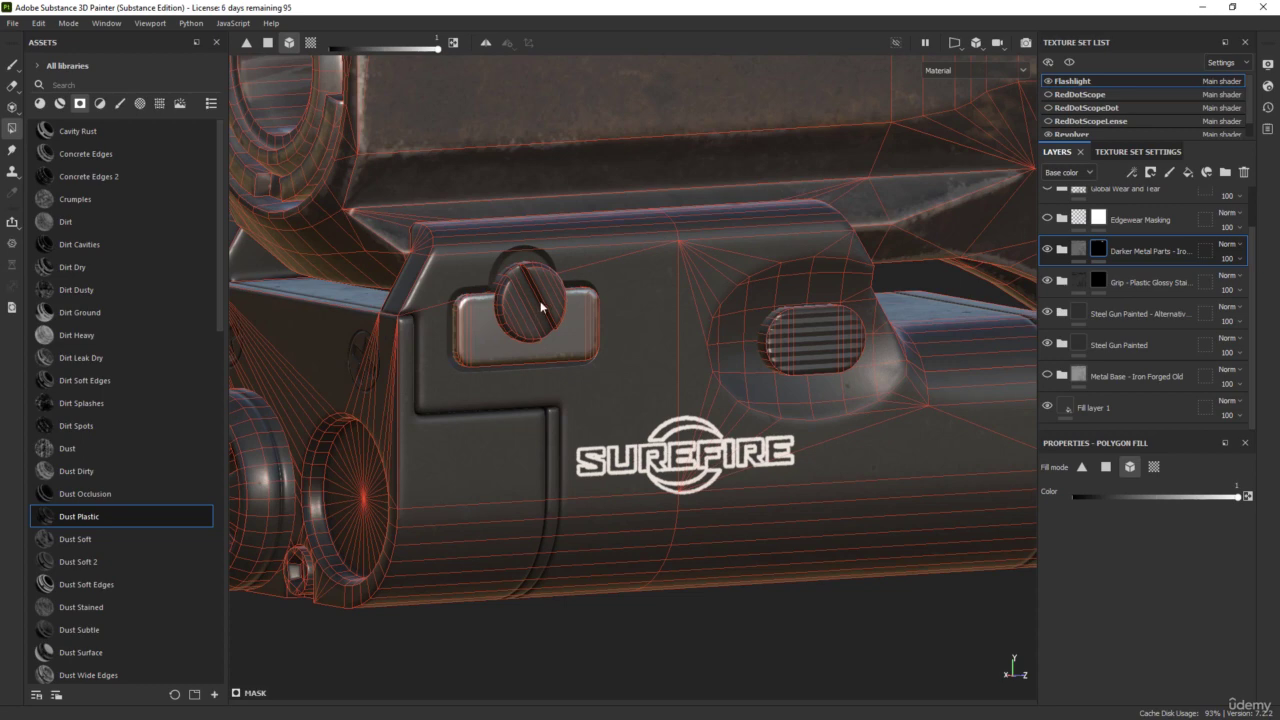
- Paint both cross-head screws on the flashlight's front face into the Darker Metal Parts mask with a brush of hardness 1 and size 1.27
left_click_drag(538, 299, 659, 437, "alt")
scroll(710, 361, "up", 4)
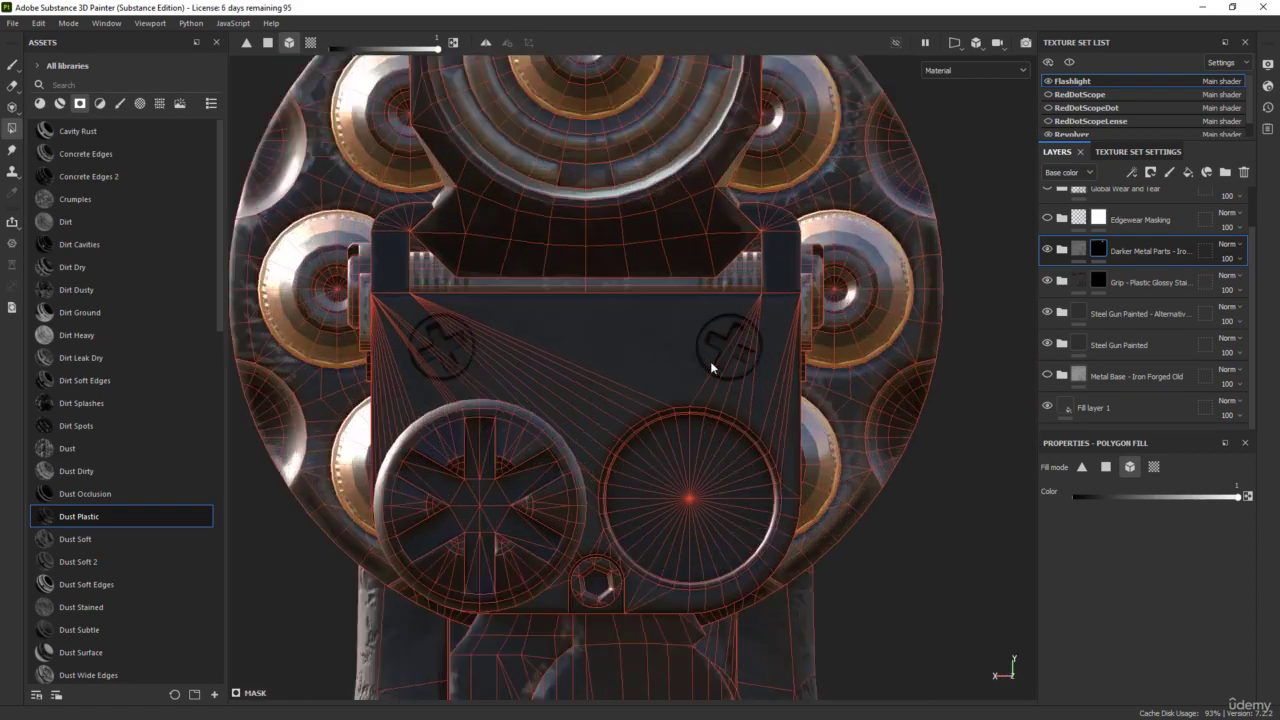
left_click(13, 65)
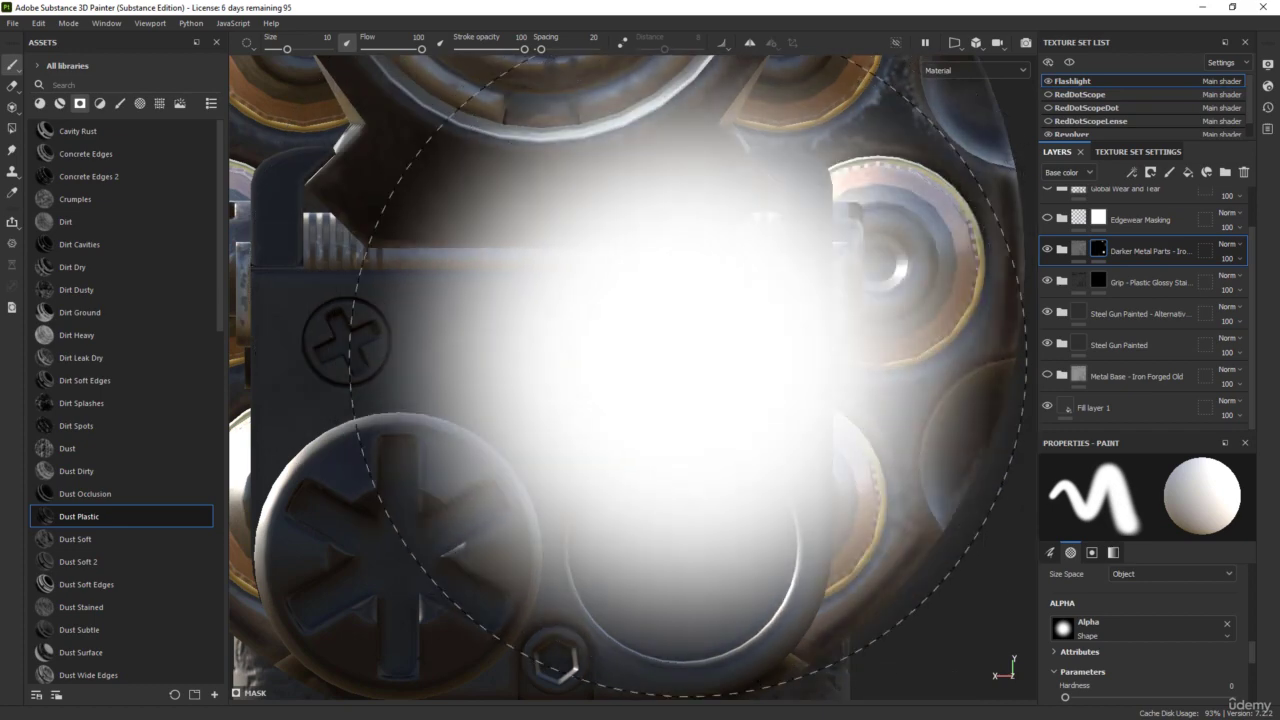
right_click_drag(657, 336, 657, 216, "ctrl")
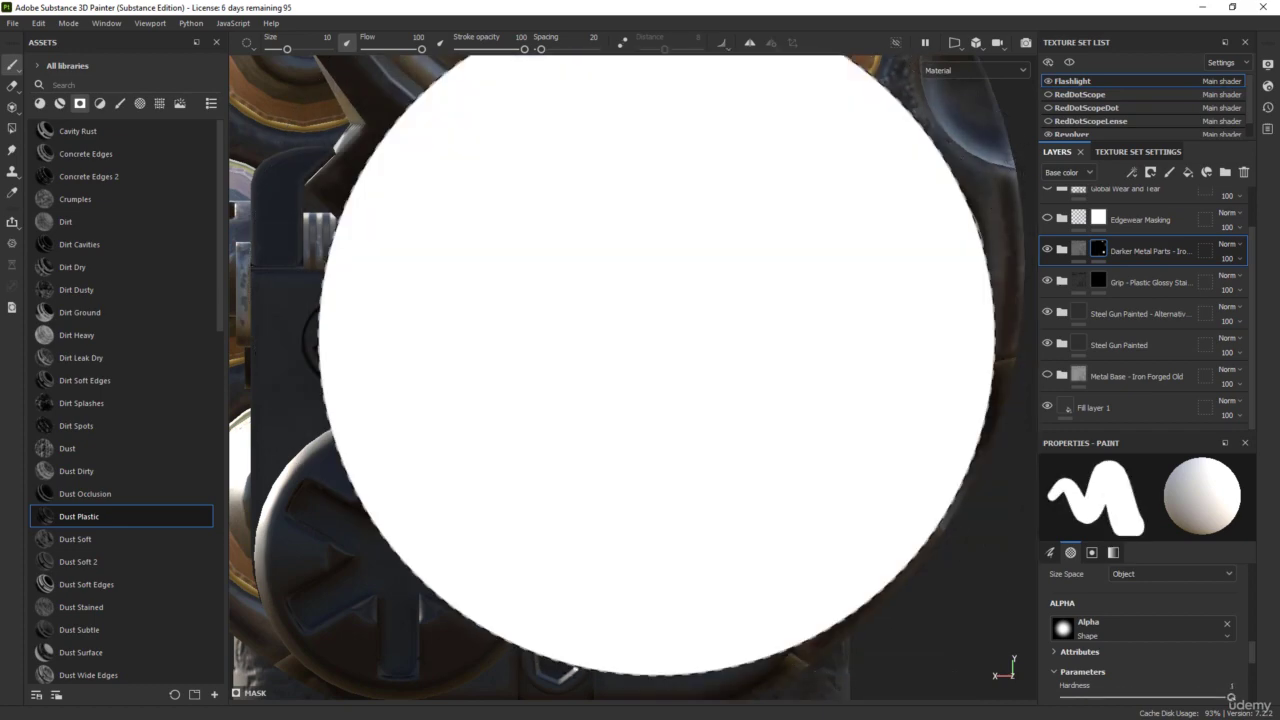
mouse_move(657, 365)
right_mouse_down("ctrl")
mouse_move(615, 303)
mouse_move(654, 337)
mouse_move(717, 355)
mouse_move(698, 369)
mouse_move(766, 363)
mouse_move(748, 334)
mouse_move(718, 334)
mouse_move(750, 338)
right_mouse_up("ctrl")
scroll(742, 349, "up", 2)
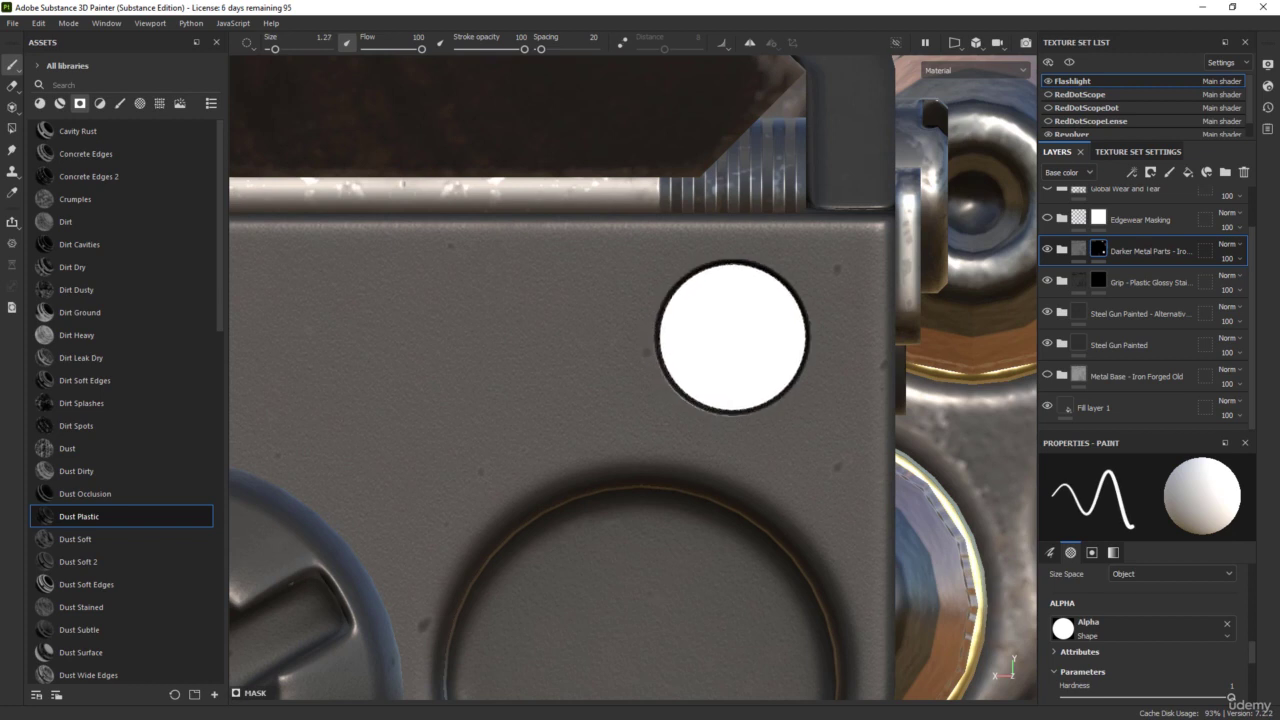
left_click(732, 337)
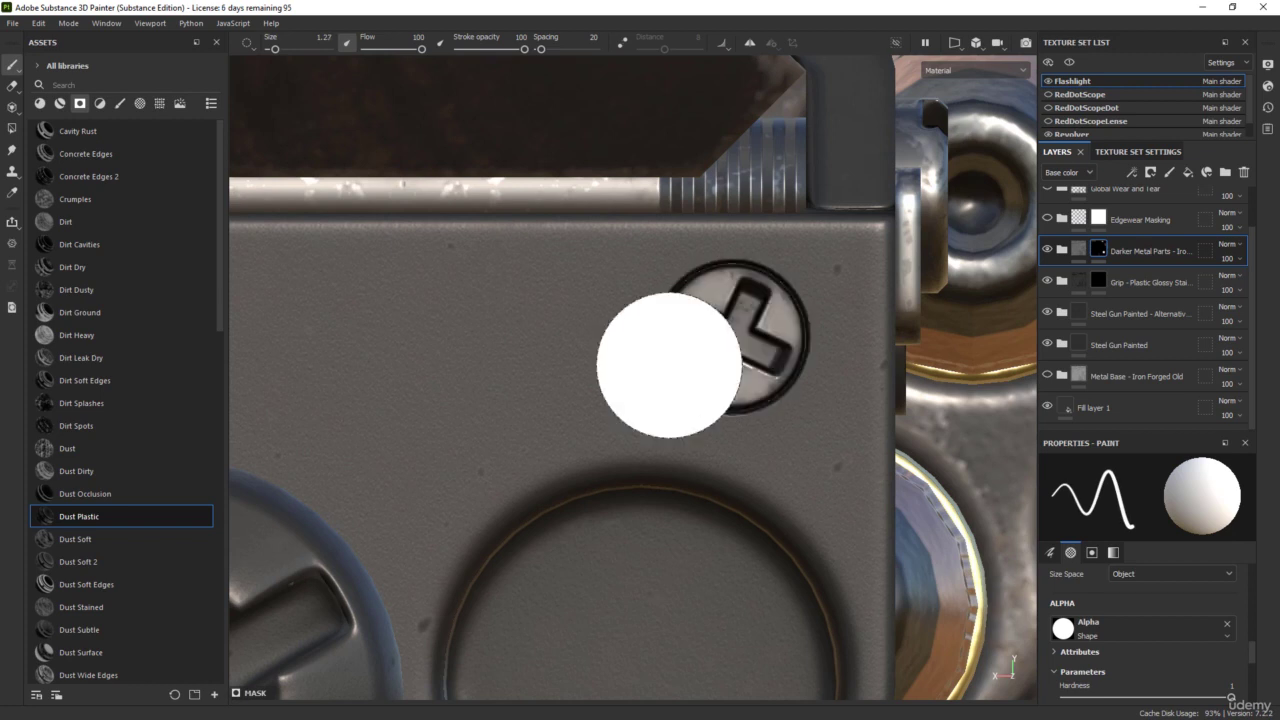
middle_click_drag(551, 423, 1004, 413, "alt")
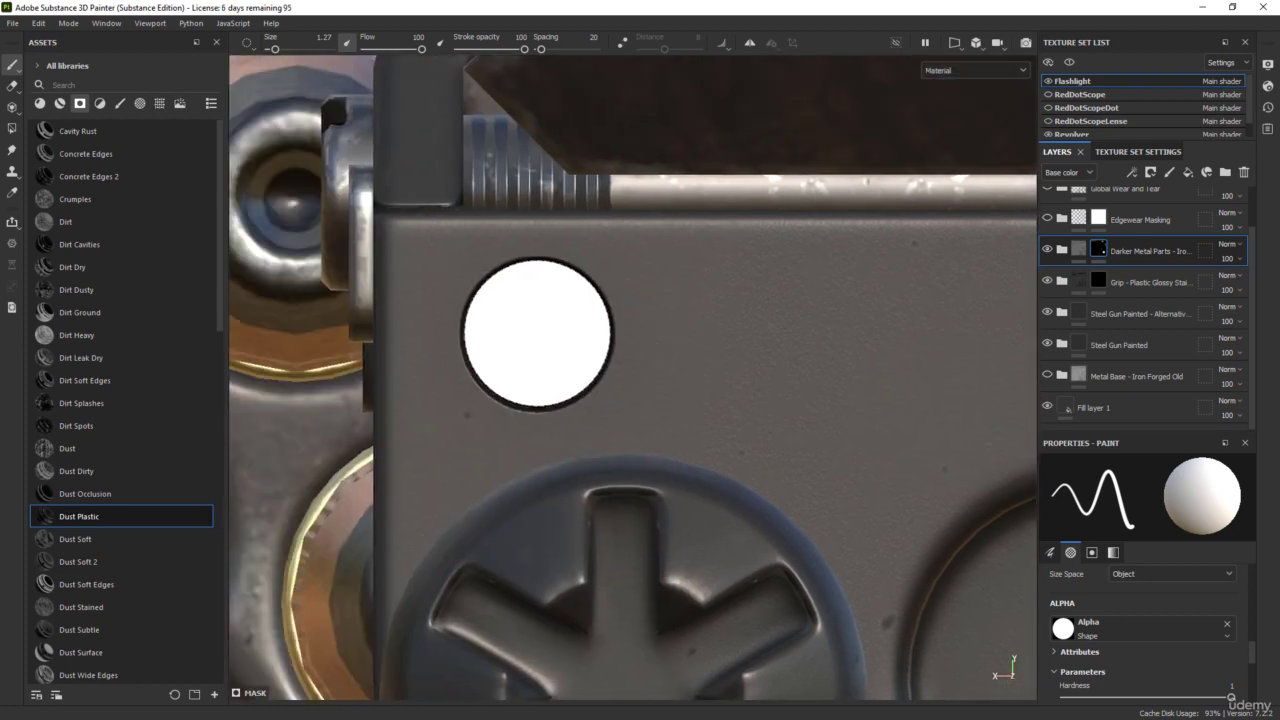
left_click(537, 333)
scroll(630, 470, "down", 3)
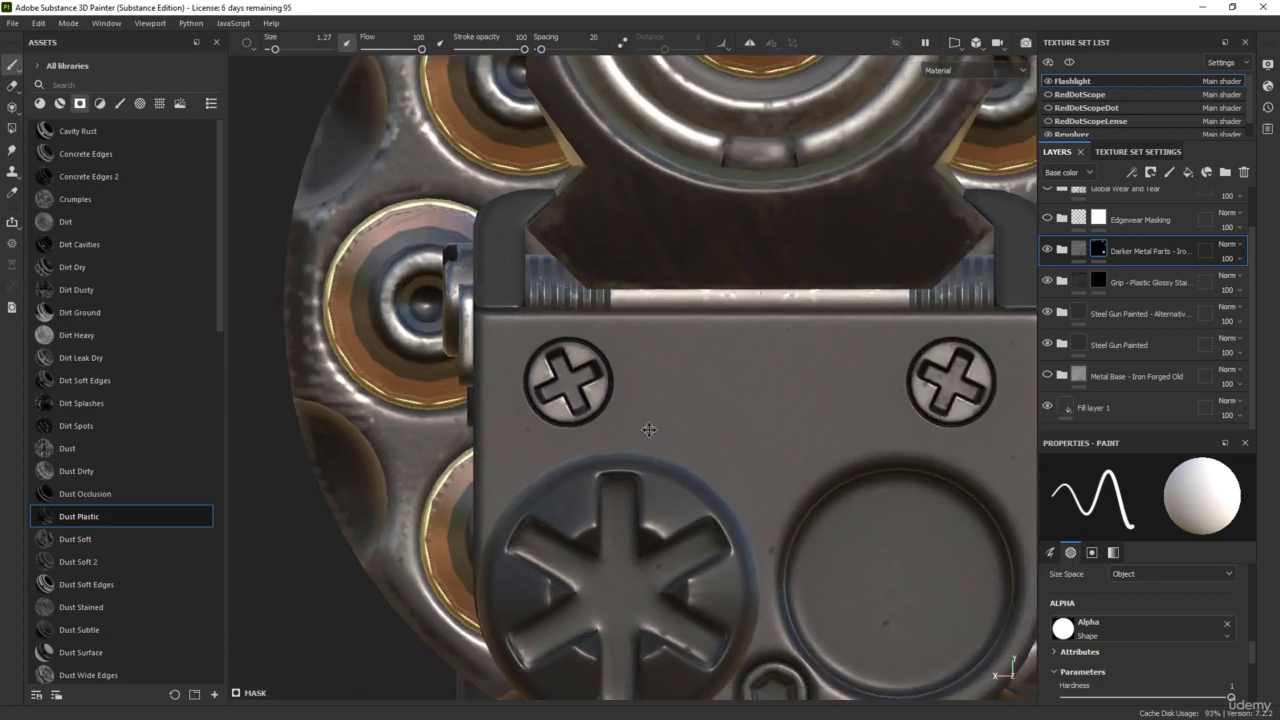
- Add the small hex bolt on the flashlight's front face to the Darker Metal Parts mask with Polygon Fill
middle_click_drag(649, 429, 538, 222, "alt")
scroll(714, 494, "up", 1)
left_click_drag(711, 494, 640, 435, "alt")
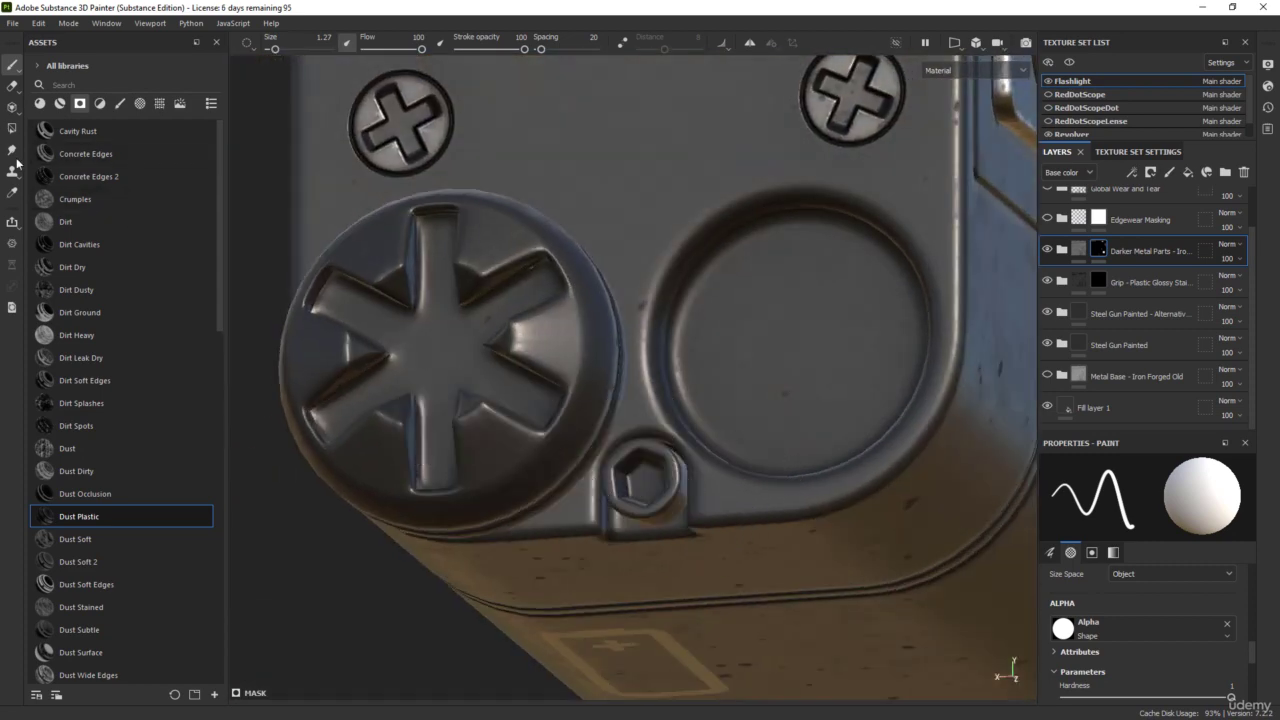
left_click(12, 130)
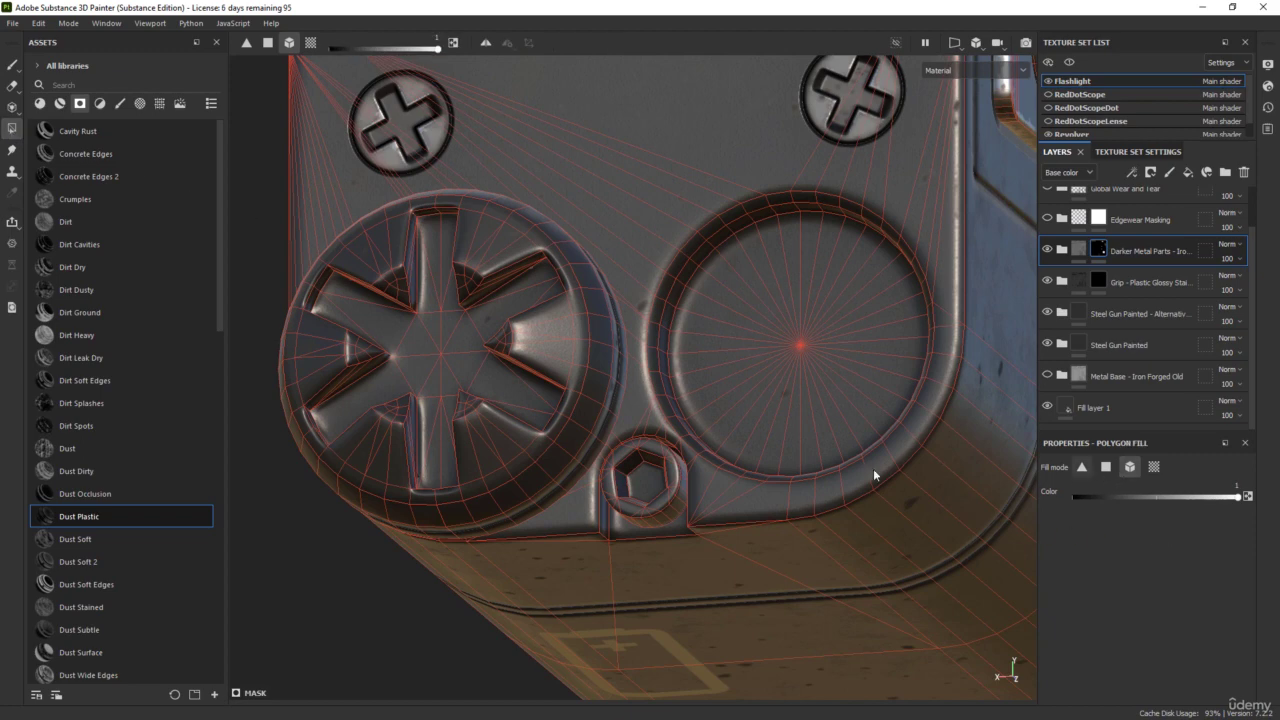
scroll(666, 505, "down", 3)
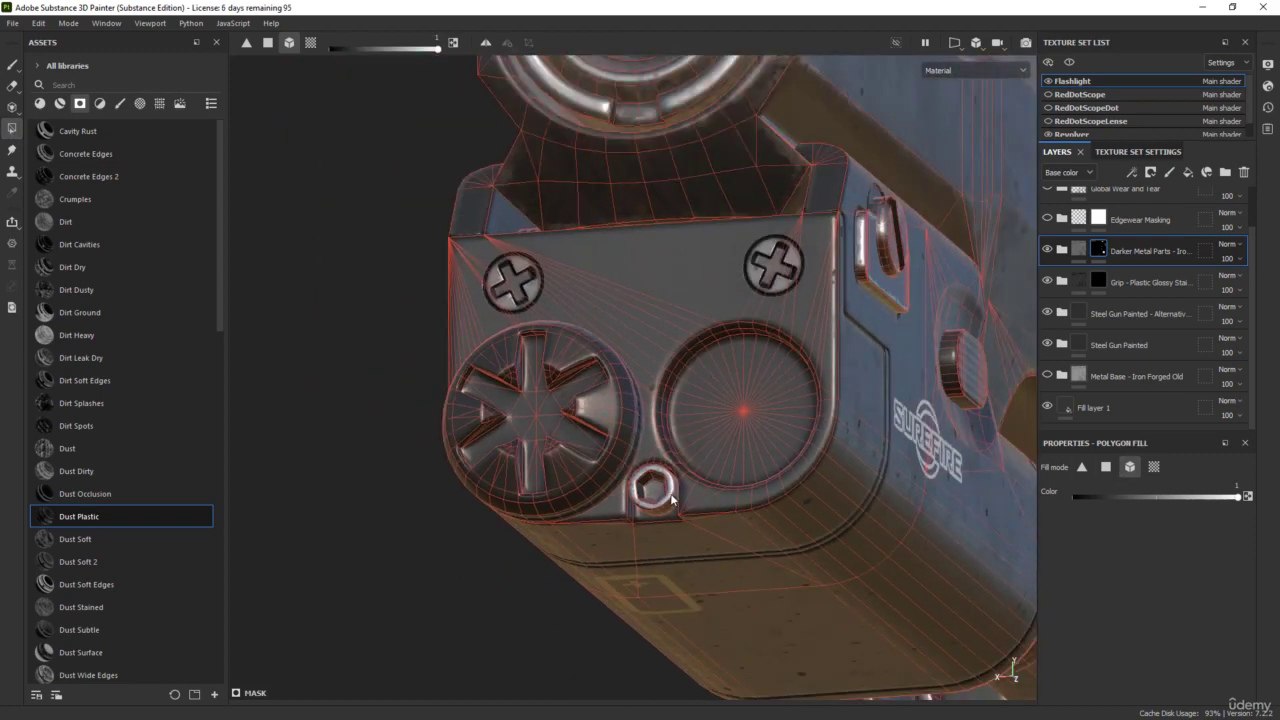
- Hide the Revolver texture set to isolate the flashlight and inspect its rear and upper sides
left_click_drag(850, 505, 769, 517, "alt")
middle_click_drag(795, 494, 536, 514, "alt")
left_click_drag(536, 515, 847, 540, "alt")
right_click_drag(847, 540, 864, 540, "shift")
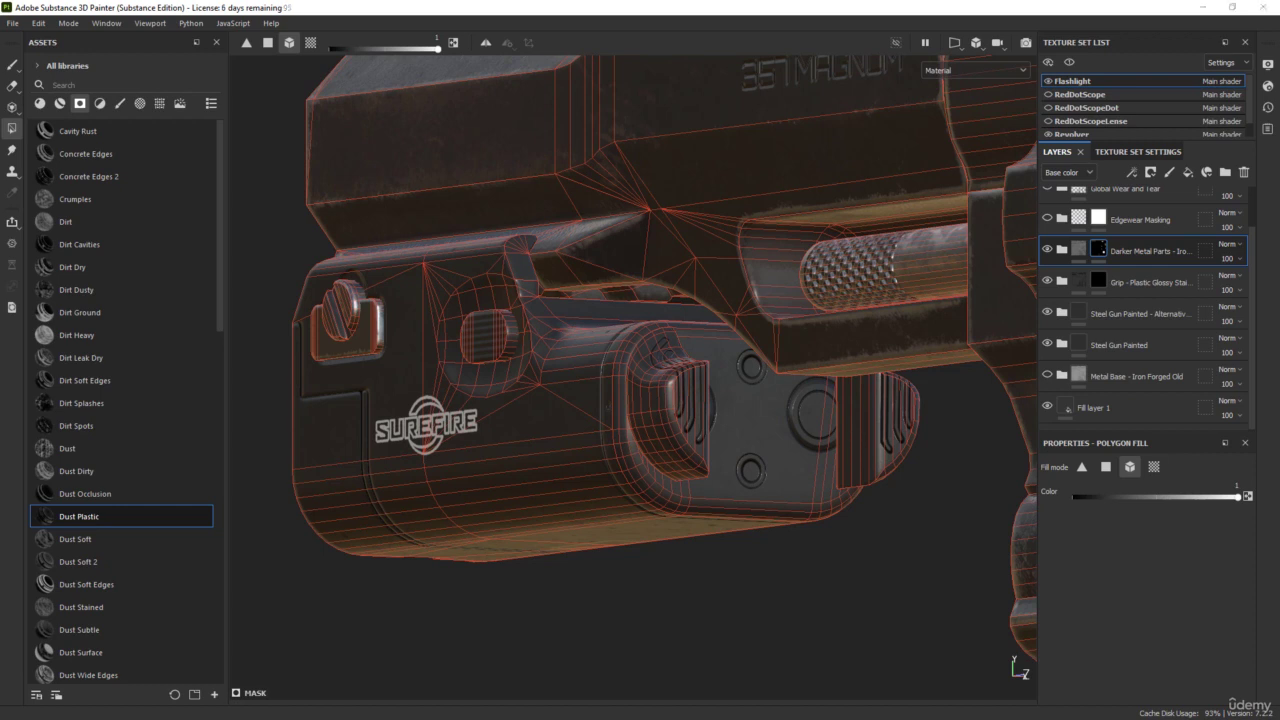
left_click(1046, 134)
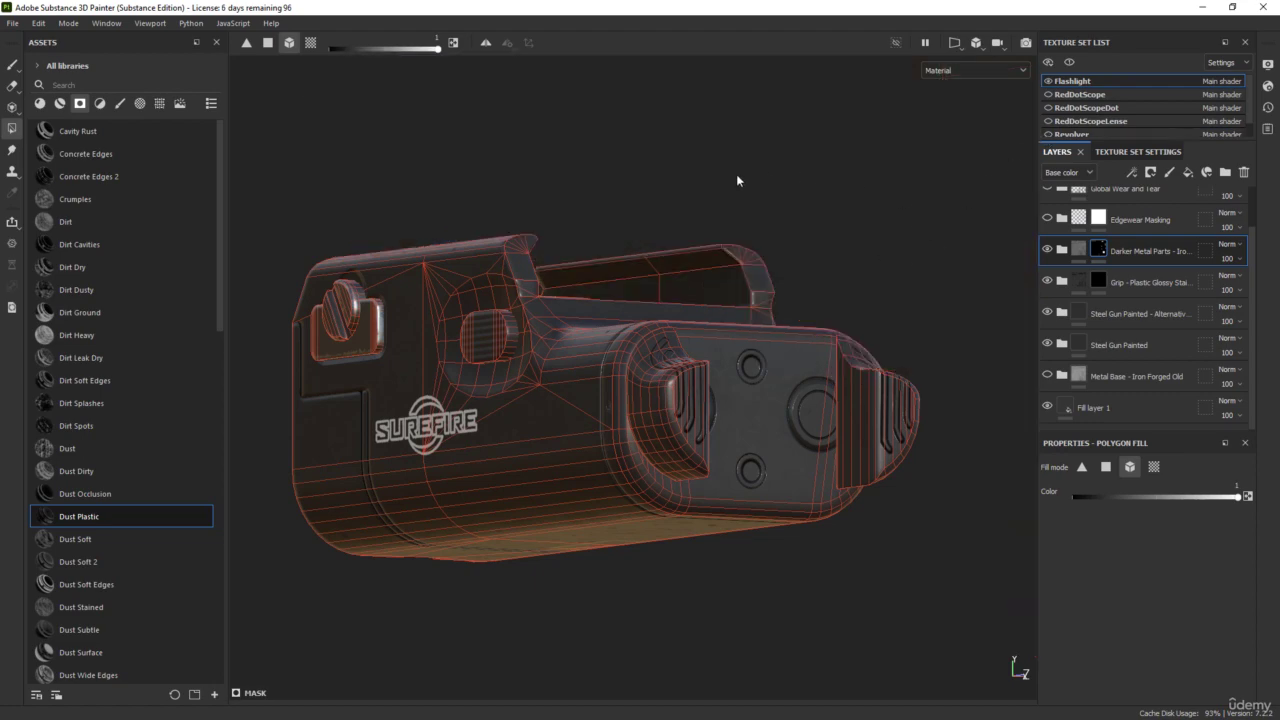
left_click_drag(587, 181, 693, 328, "alt")
middle_click_drag(693, 328, 673, 345, "alt")
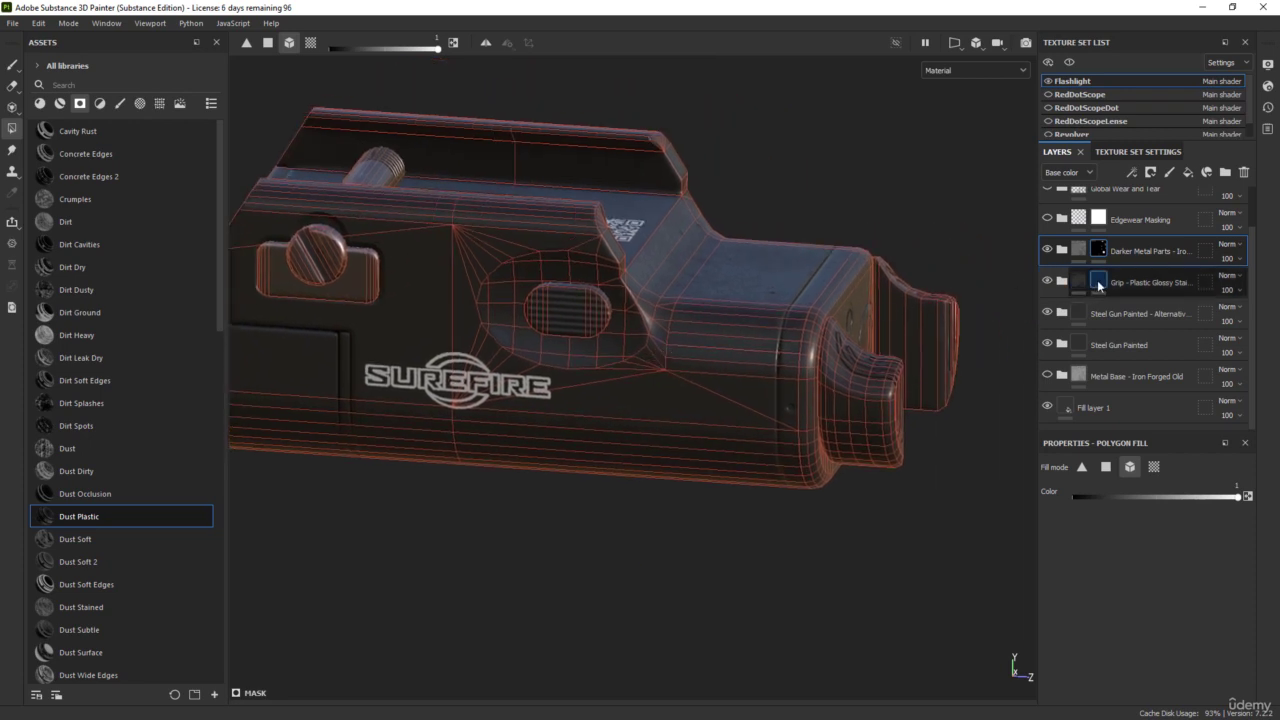
- Add a fill layer above Stain inside the Grip folder and set its base color to red ff0000
left_click(1090, 284)
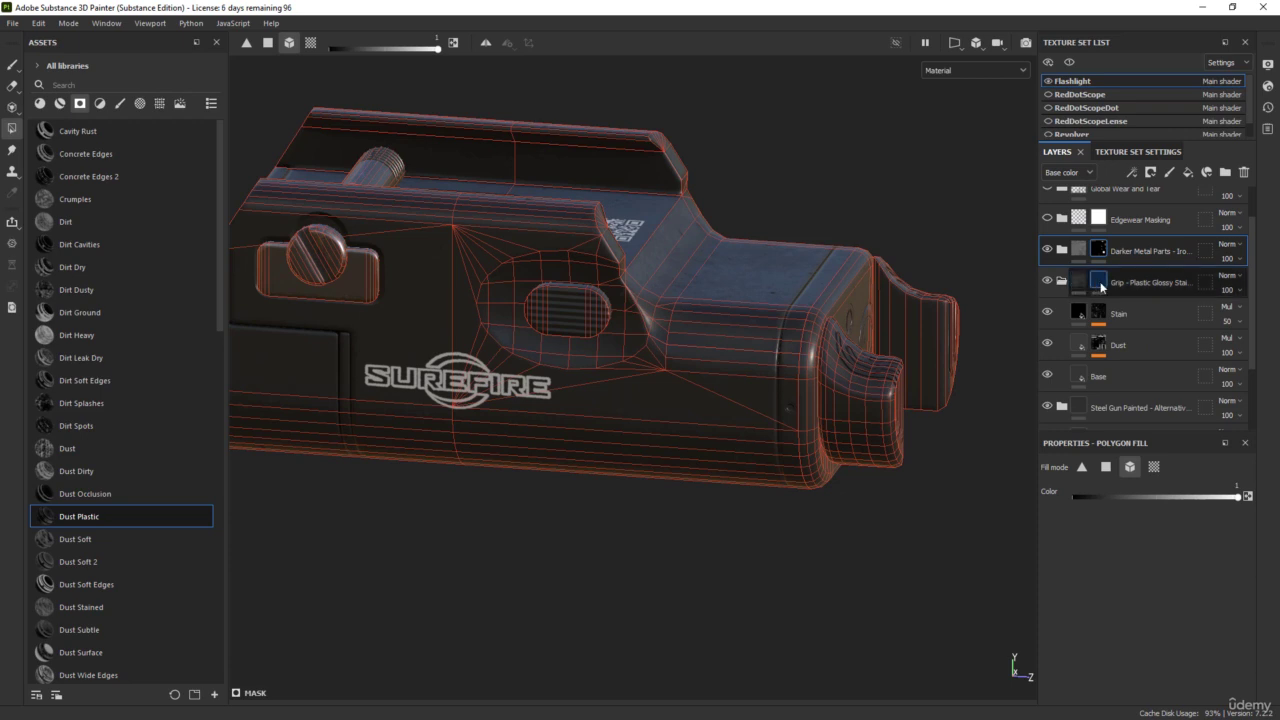
left_click(1157, 313)
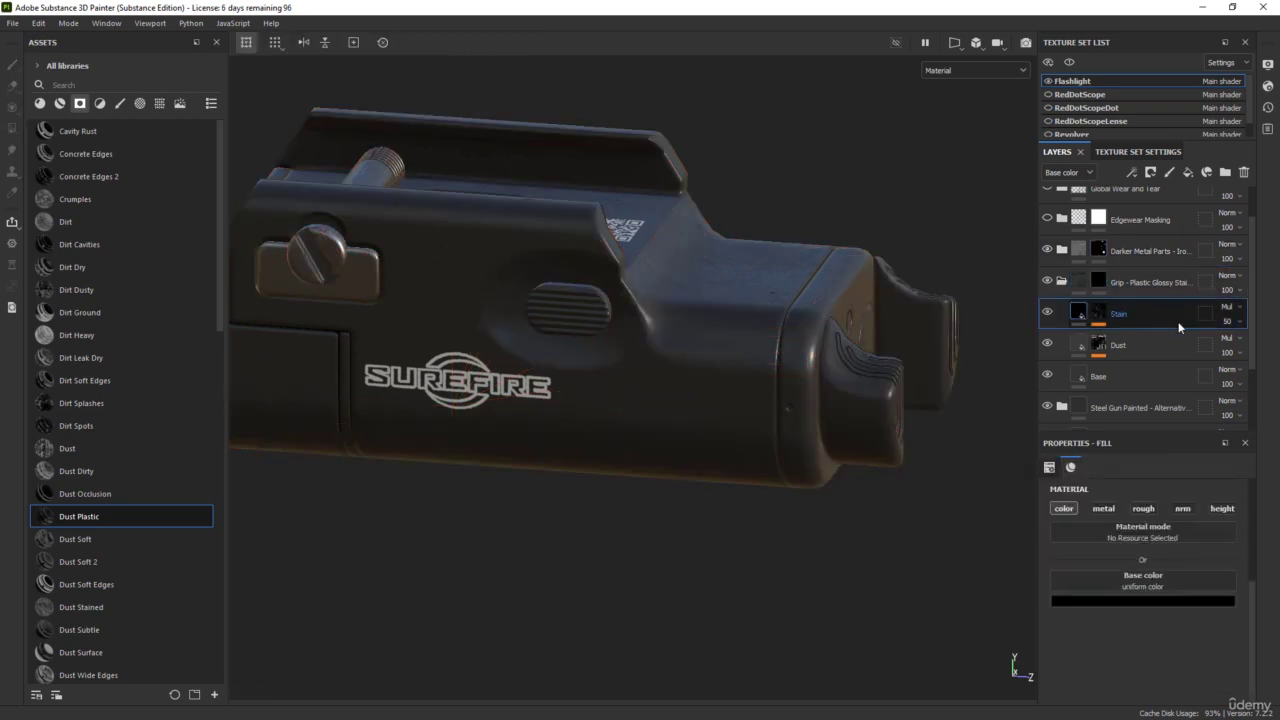
left_click(1188, 172)
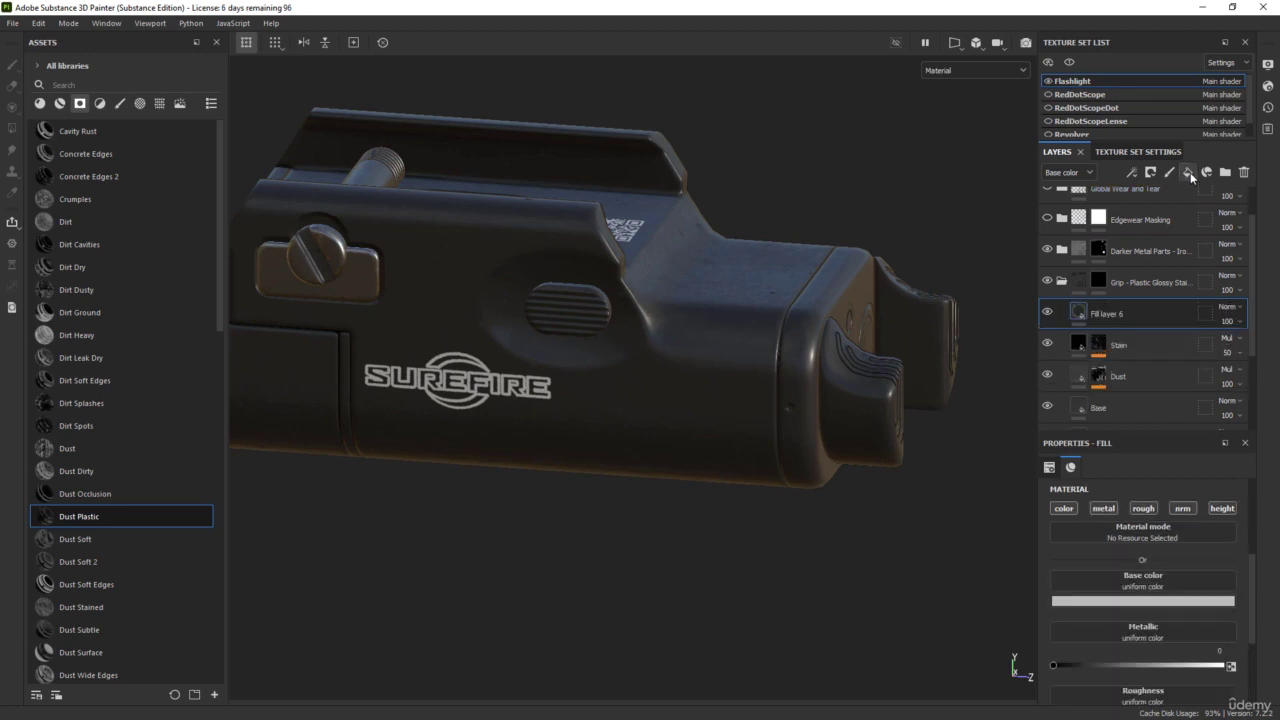
left_click(1118, 601)
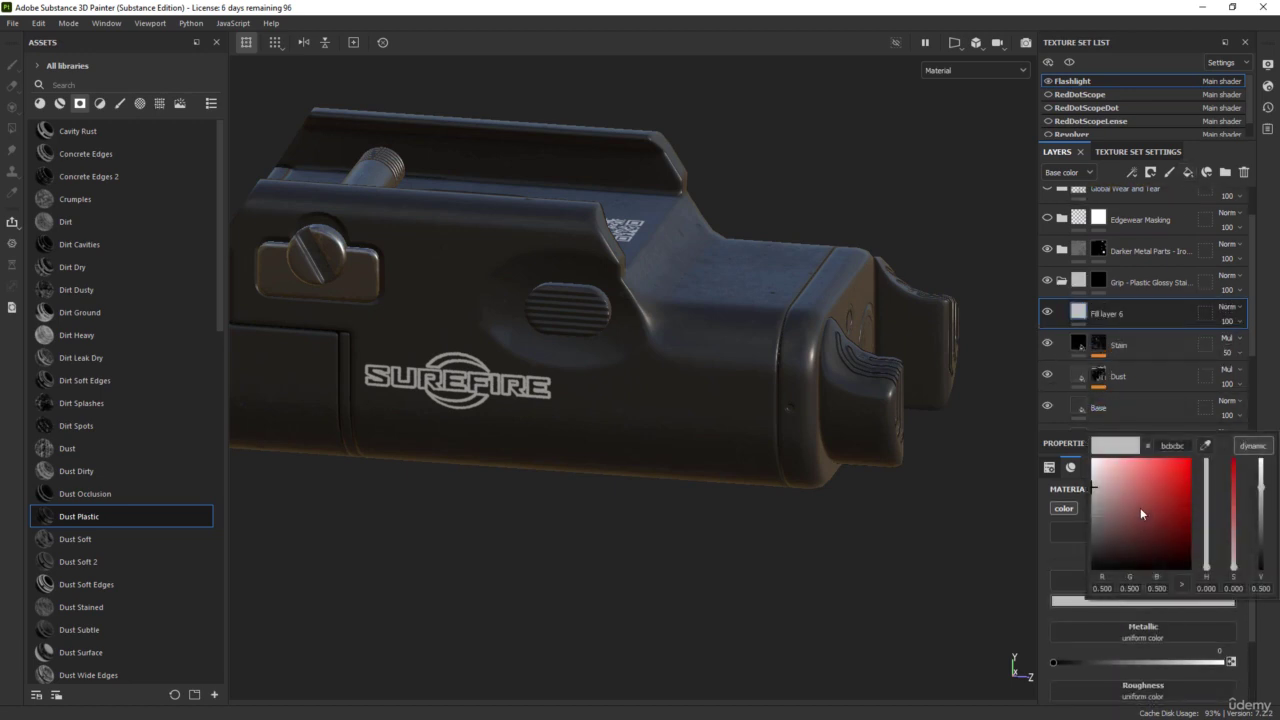
left_click_drag(1140, 507, 1220, 425)
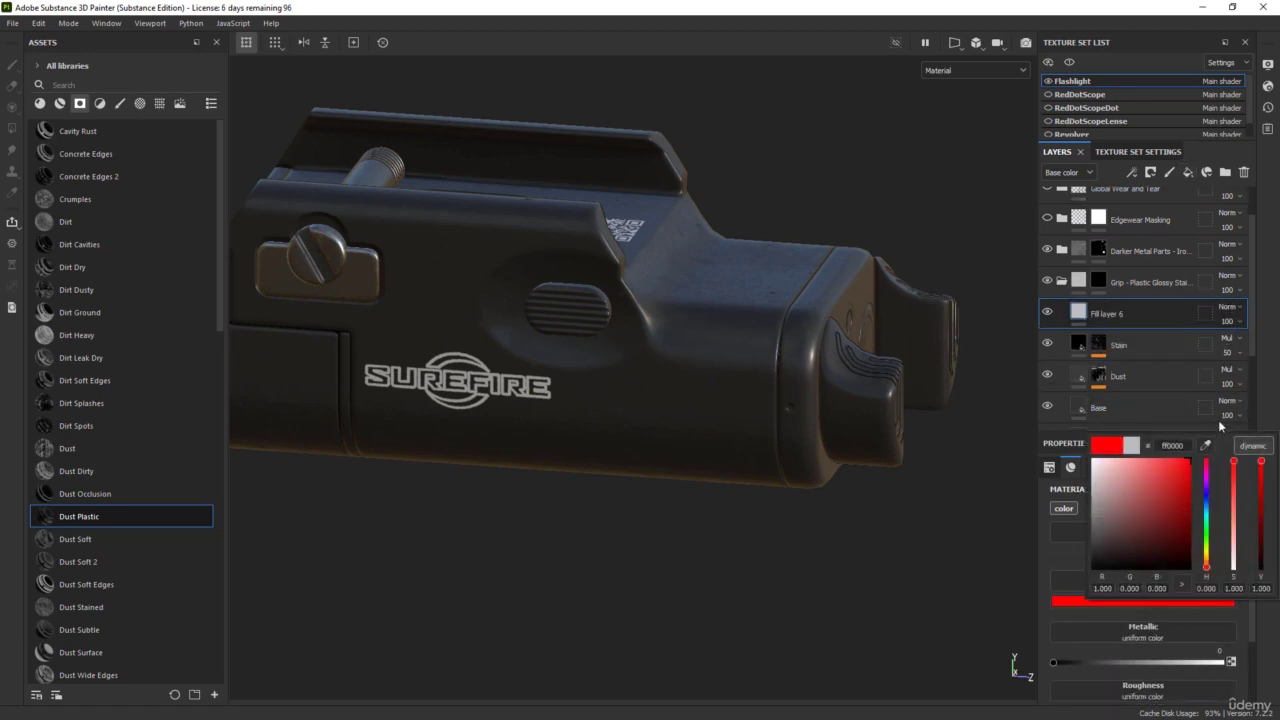
left_click(1146, 310)
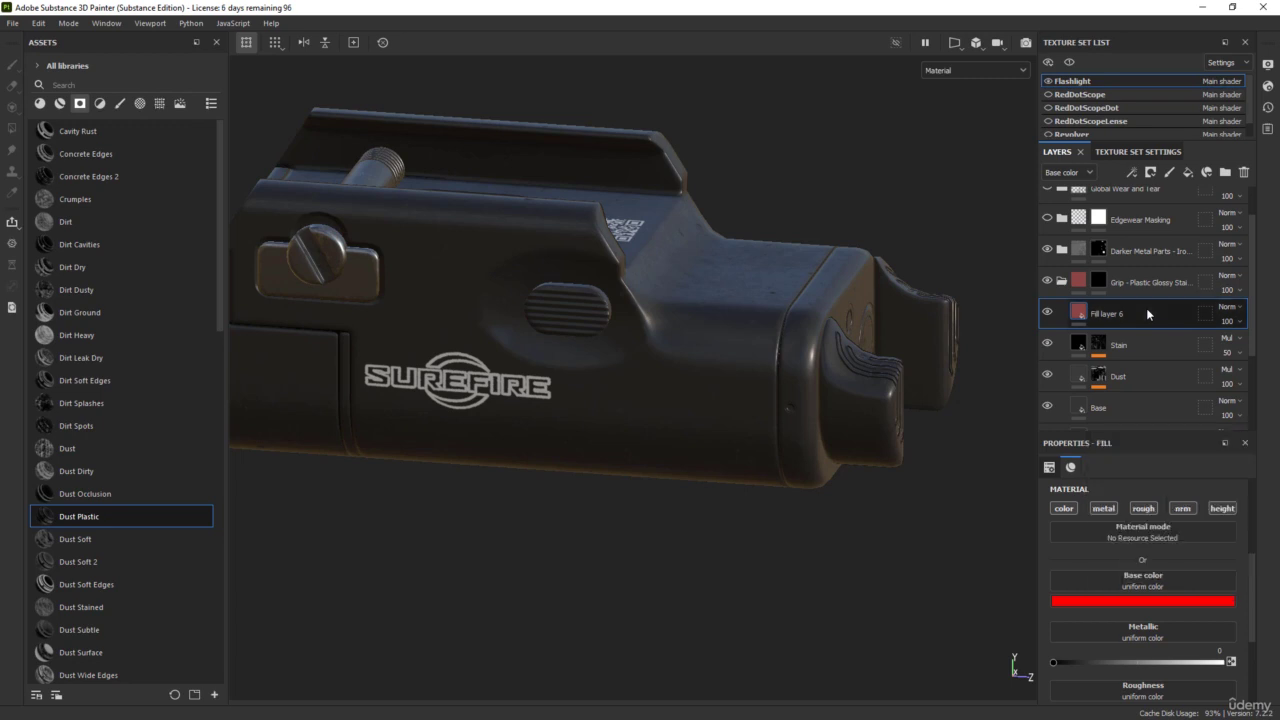
- Select the Grip folder's mask for editing
left_click(1100, 282)
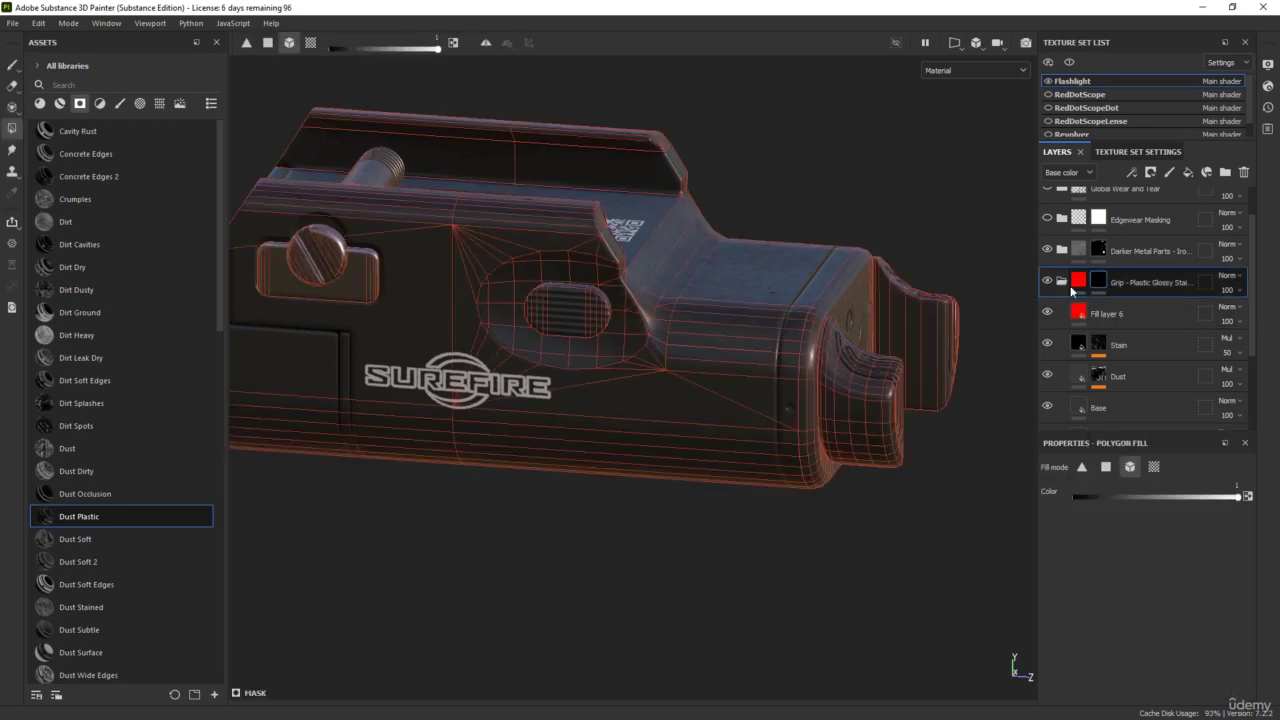
left_click(11, 66)
mouse_move(737, 363)
left_mouse_down()
mouse_move(765, 300)
mouse_move(790, 355)
left_mouse_up()
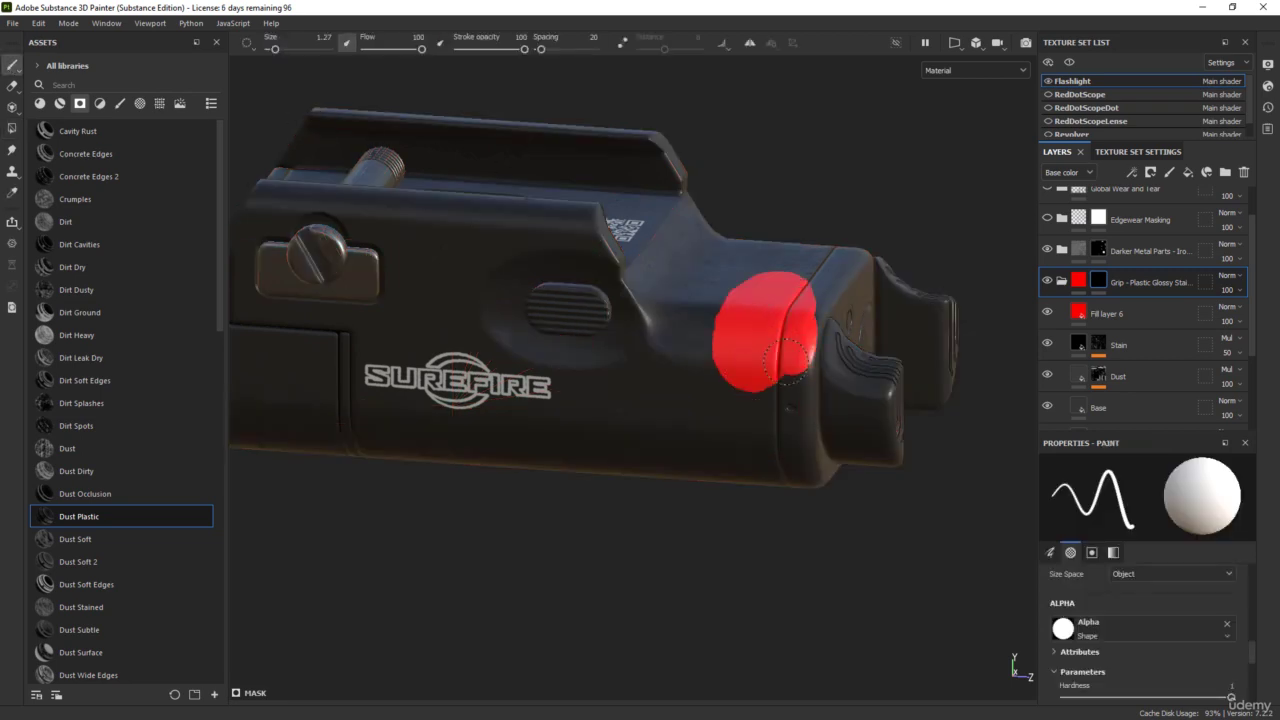
key("ctrl+z")
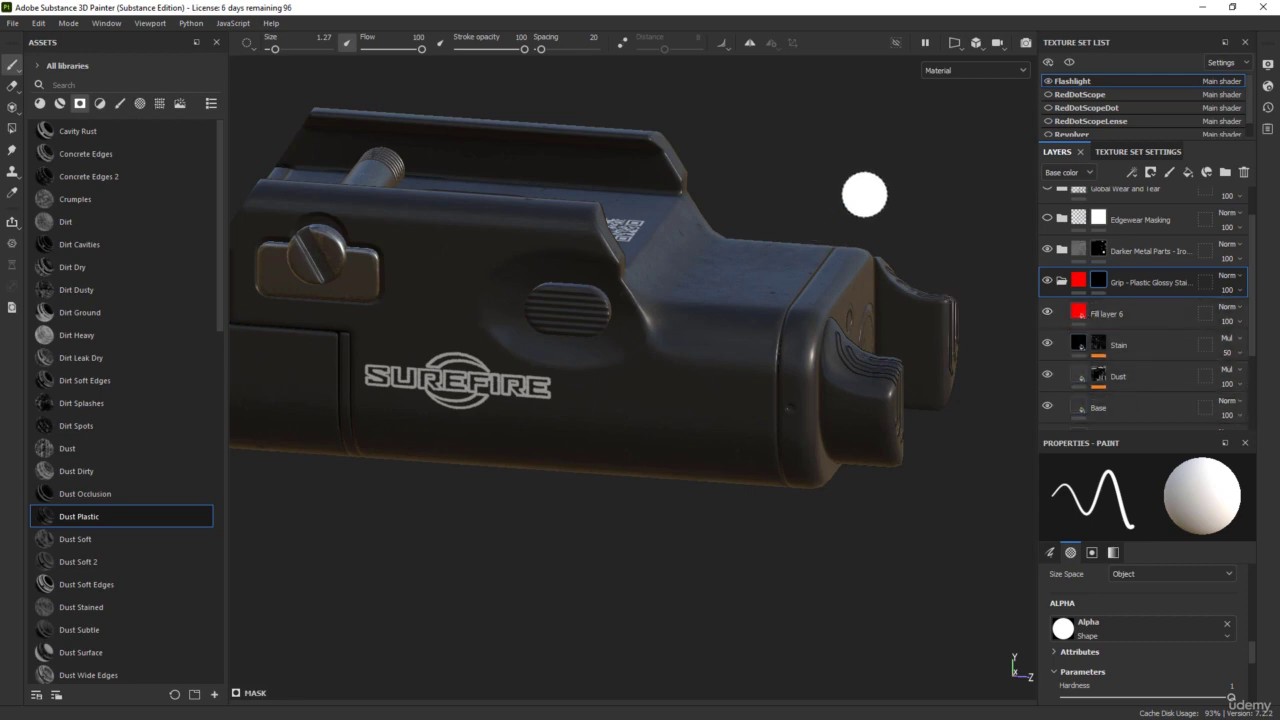
- Add both switch paddles at the flashlight's rear to the Grip mask with Polygon Fill in mesh mode
left_click(11, 130)
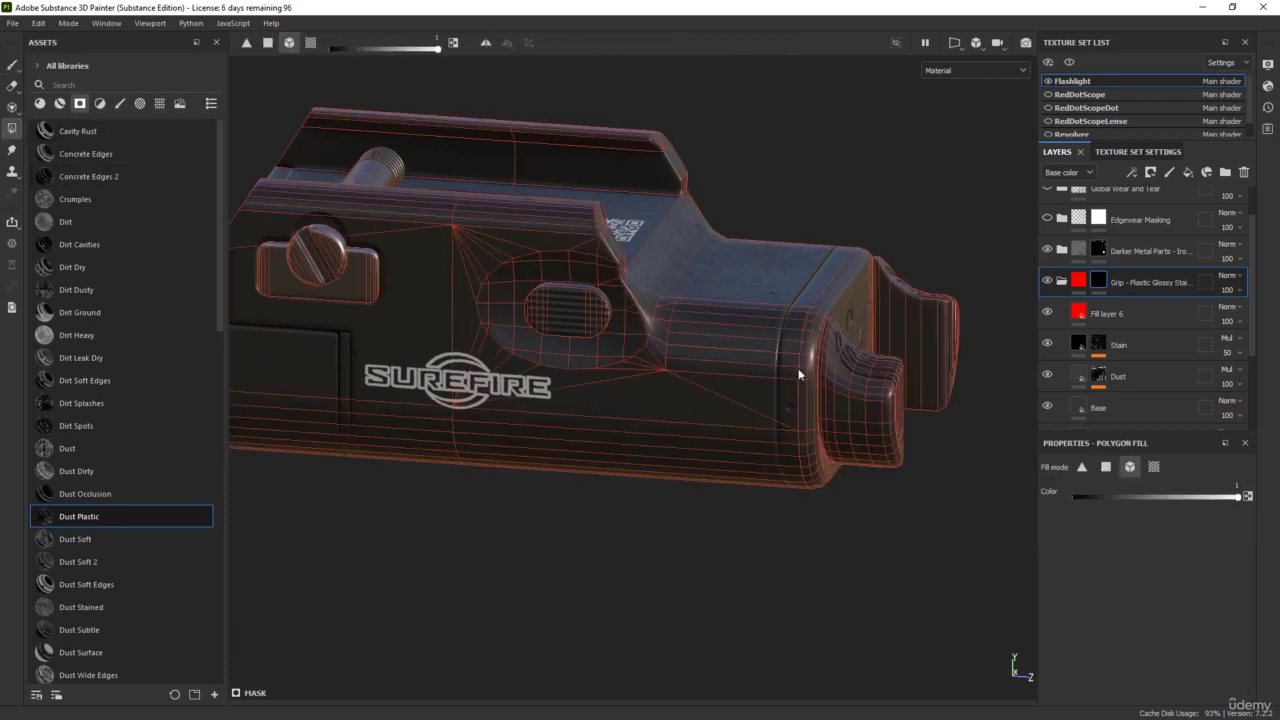
left_click(868, 408)
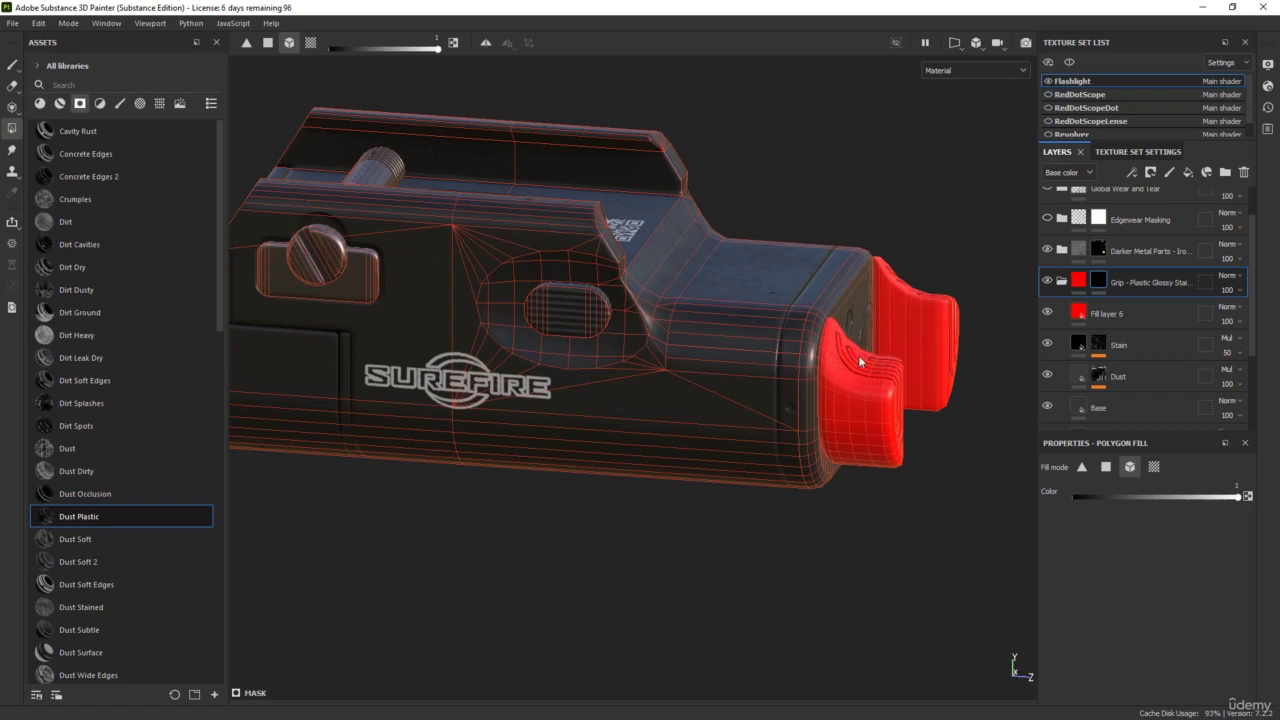
left_click_drag(889, 553, 775, 404, "alt")
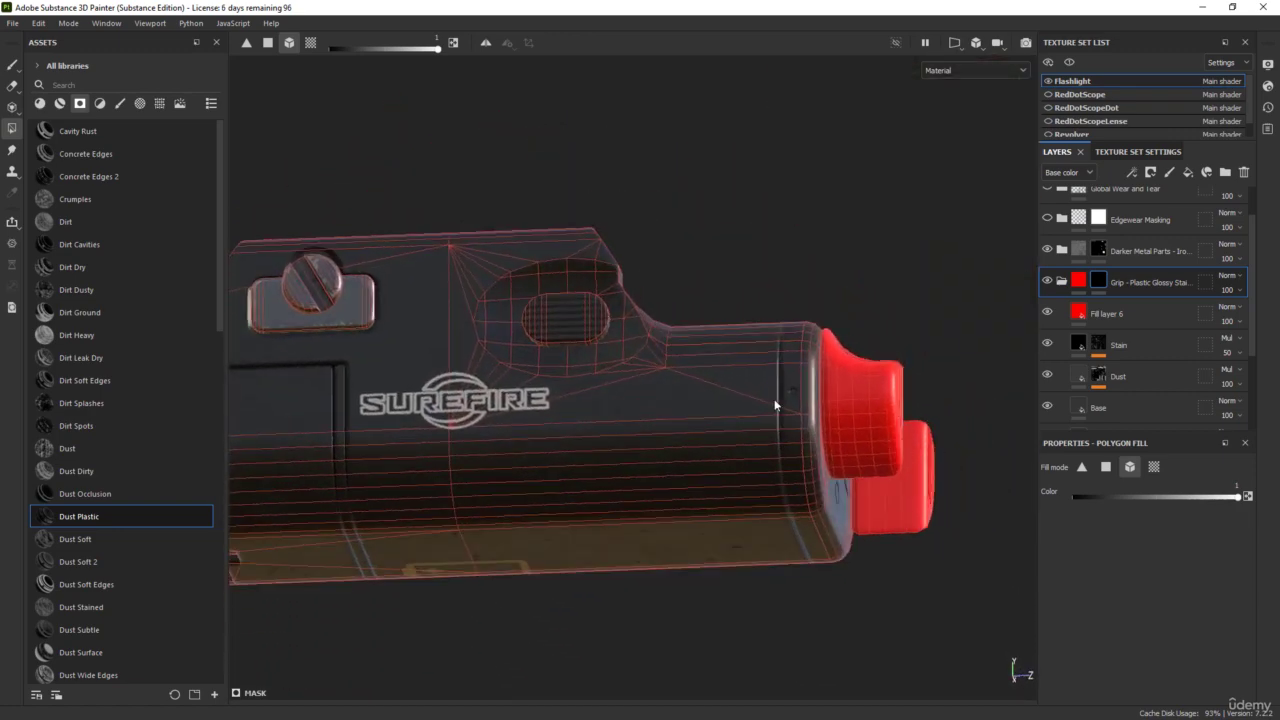
- Add the flashlight's whole rear face behind the paddles to the Grip mask with Polygon Fill in UV chunk mode
left_click(11, 66)
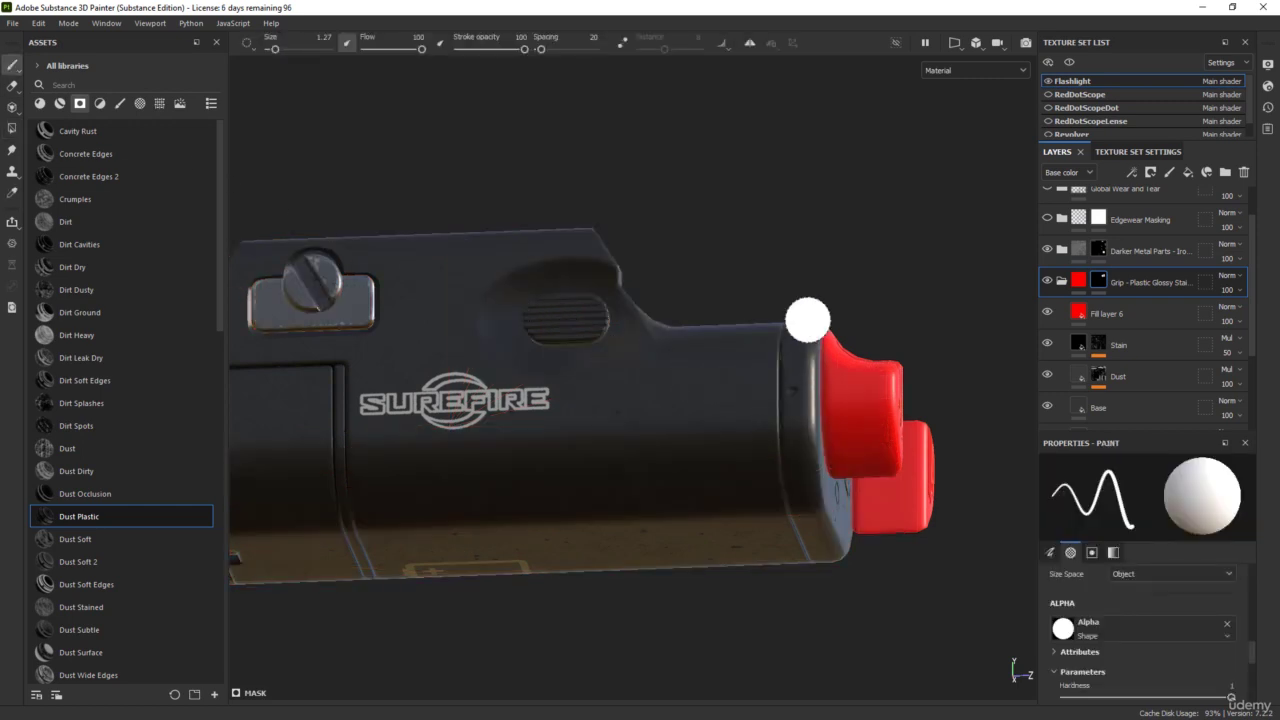
left_click_drag(868, 288, 715, 340, "alt")
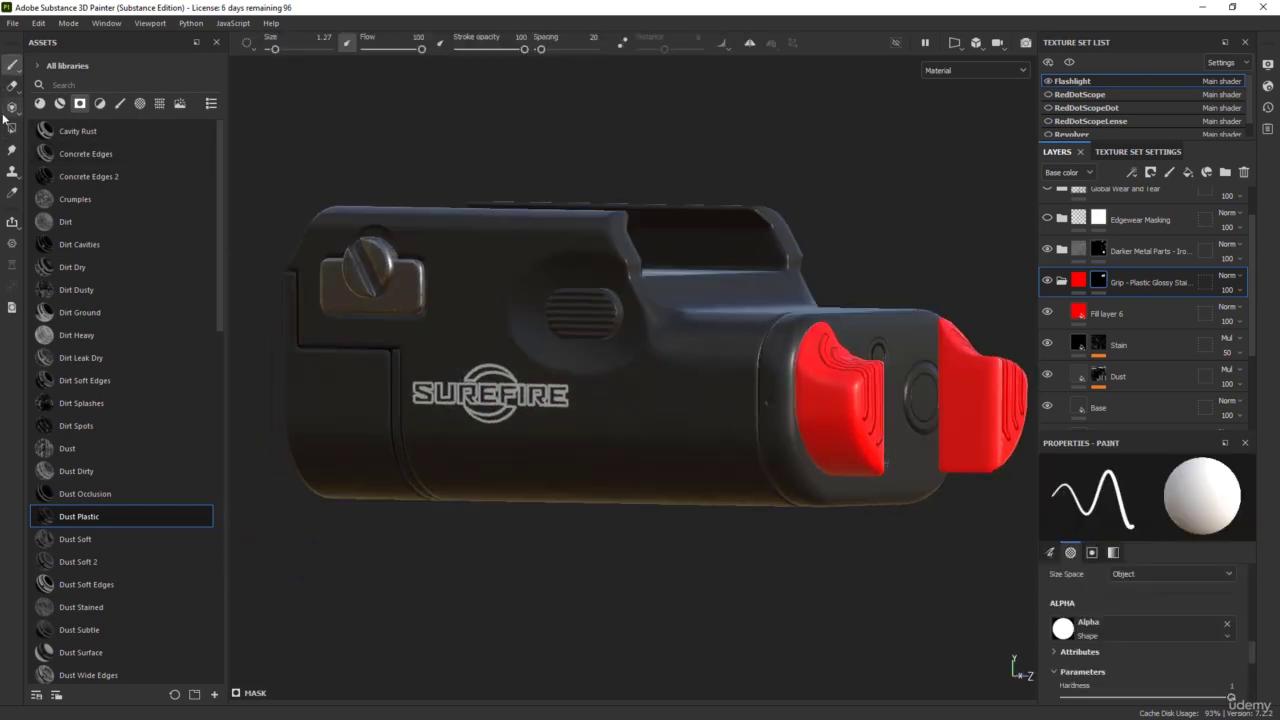
left_click(12, 129)
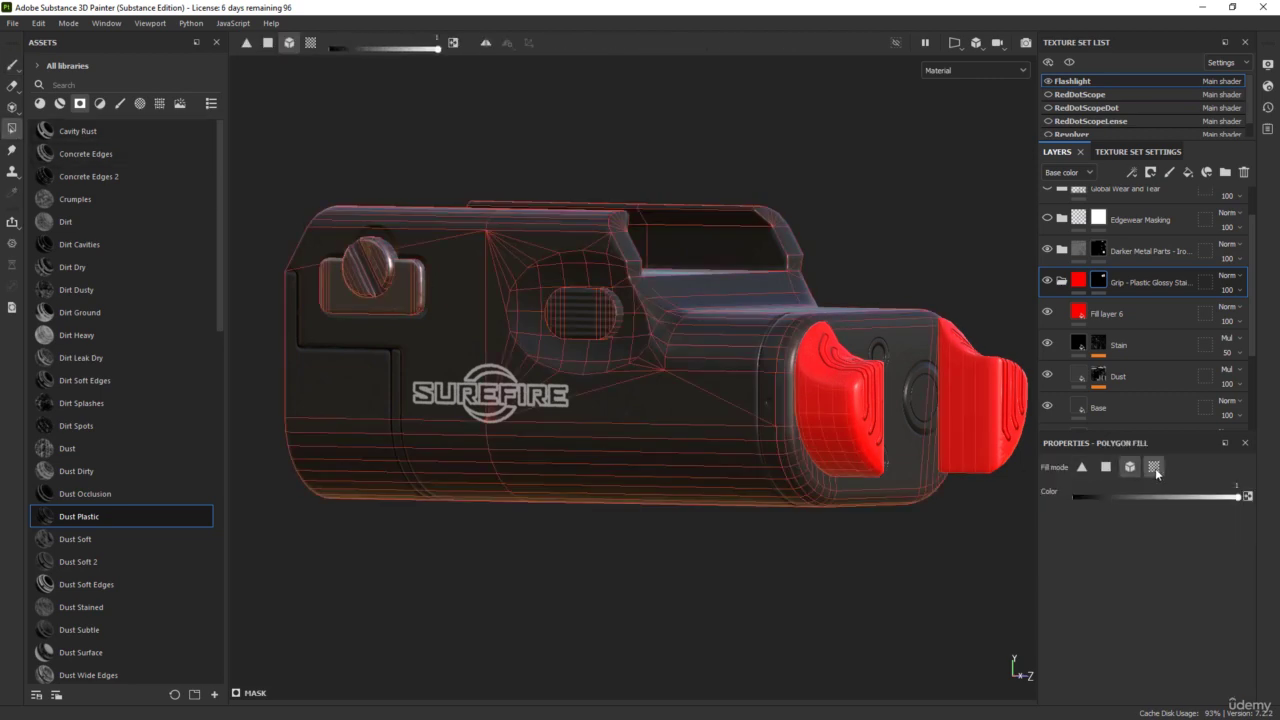
left_click(1155, 469)
left_click(896, 366)
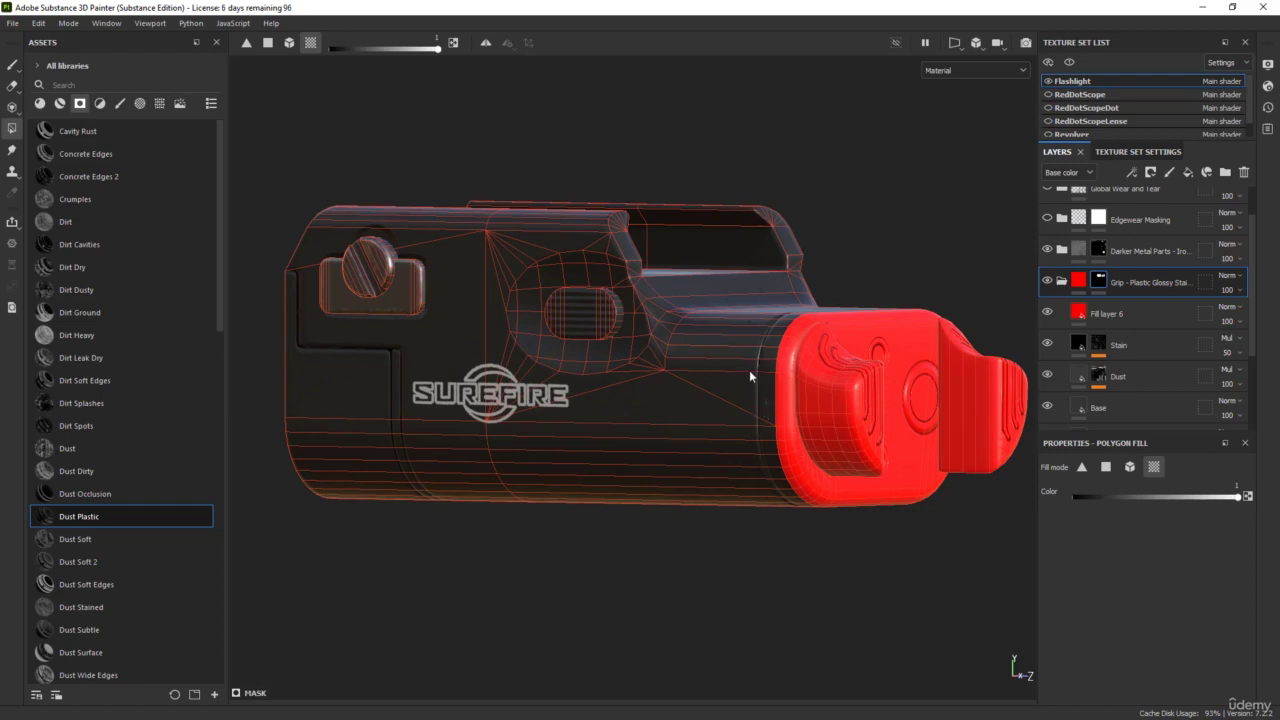
- Show the 3D and UV views side by side with the full UV layout framed, and set the paint brush alignment to UV
scroll(772, 349, "up", 3)
left_click_drag(700, 268, 762, 324, "alt")
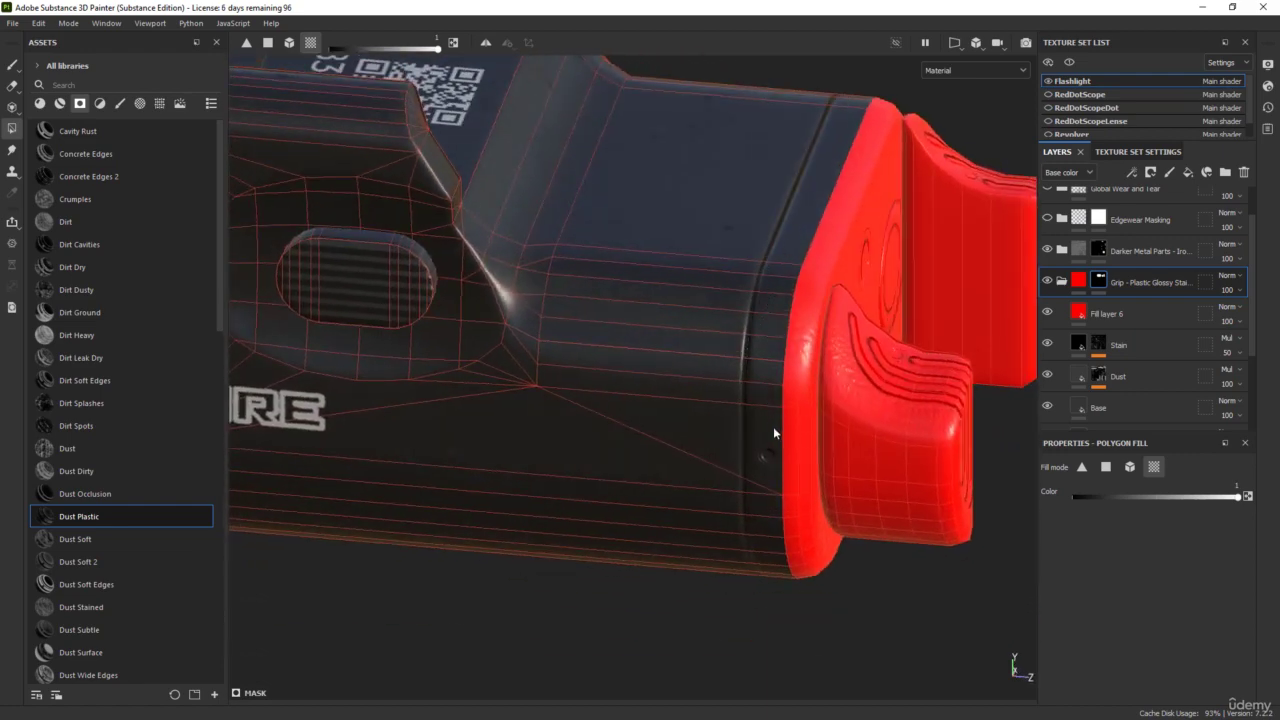
scroll(773, 427, "down", 3)
key("F1")
scroll(810, 350, "down", 6)
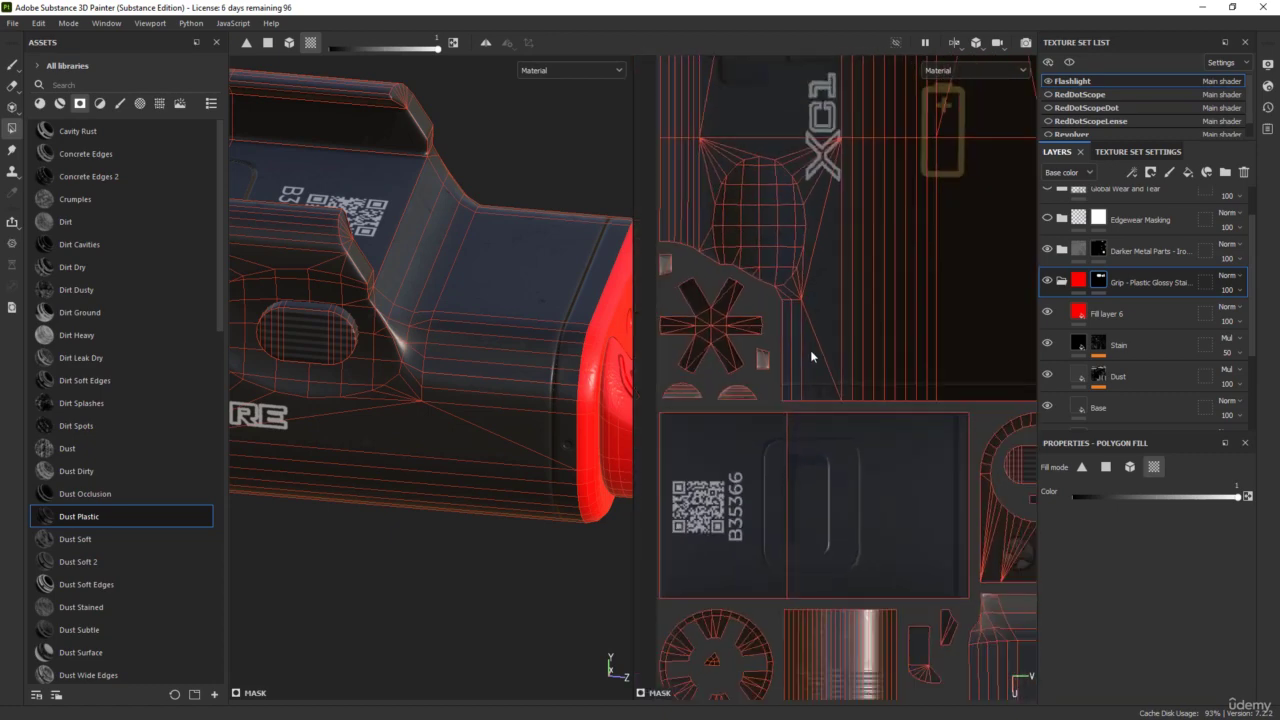
scroll(828, 309, "down", 1)
middle_click_drag(866, 420, 698, 457, "alt")
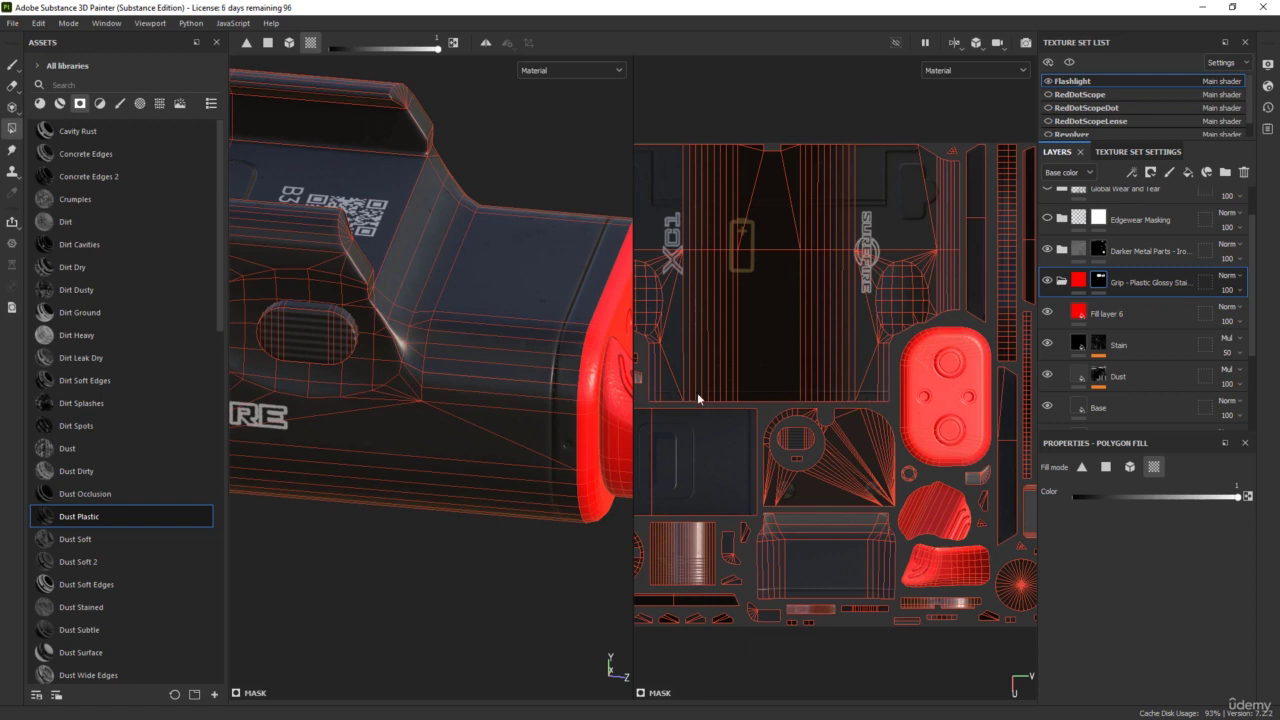
left_click(13, 66)
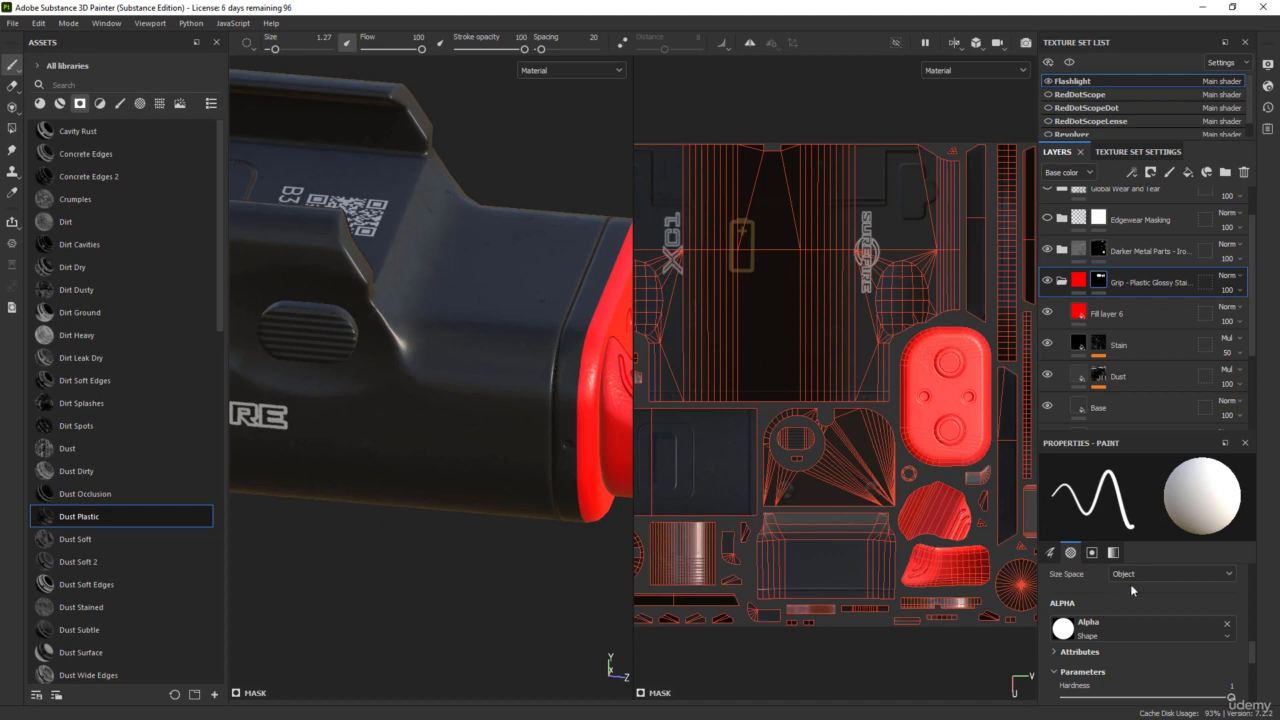
scroll(1170, 618, "up", 2)
left_click(1150, 603)
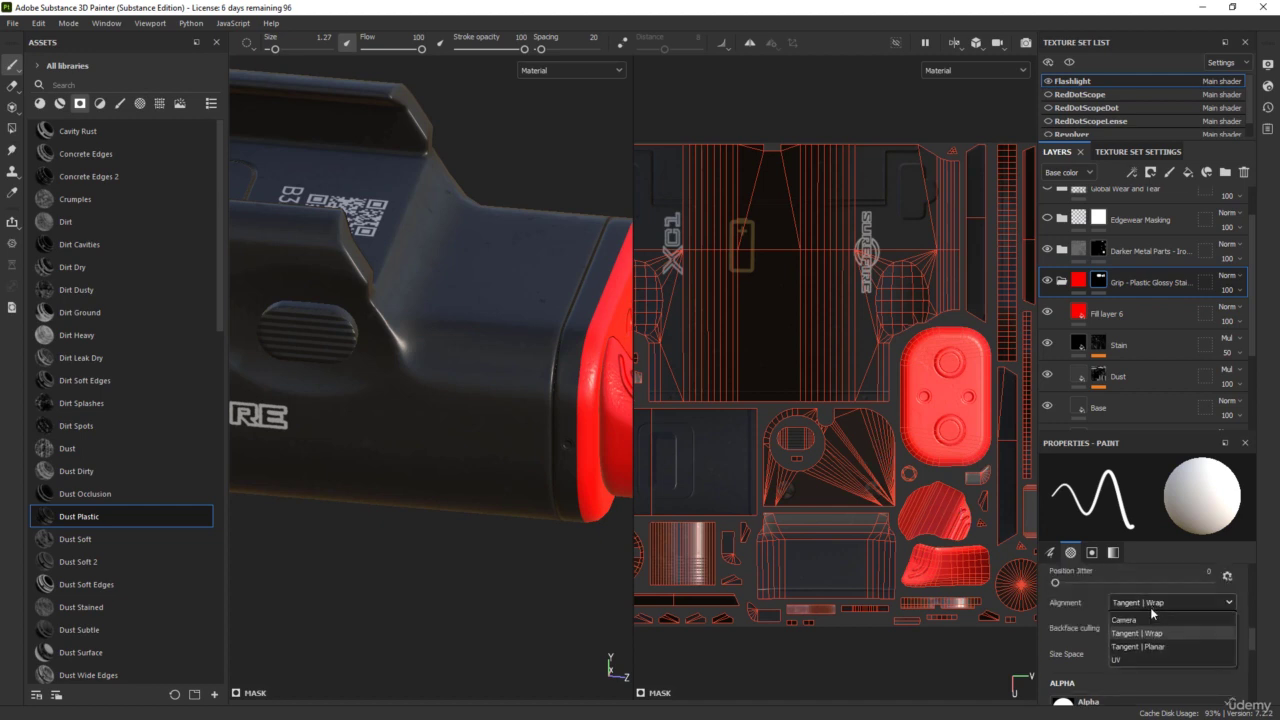
left_click(1129, 658)
- Reduce the brush size to 0.79 and paint the rear rim strip along the main body's UV island into the Grip mask
scroll(835, 420, "up", 3)
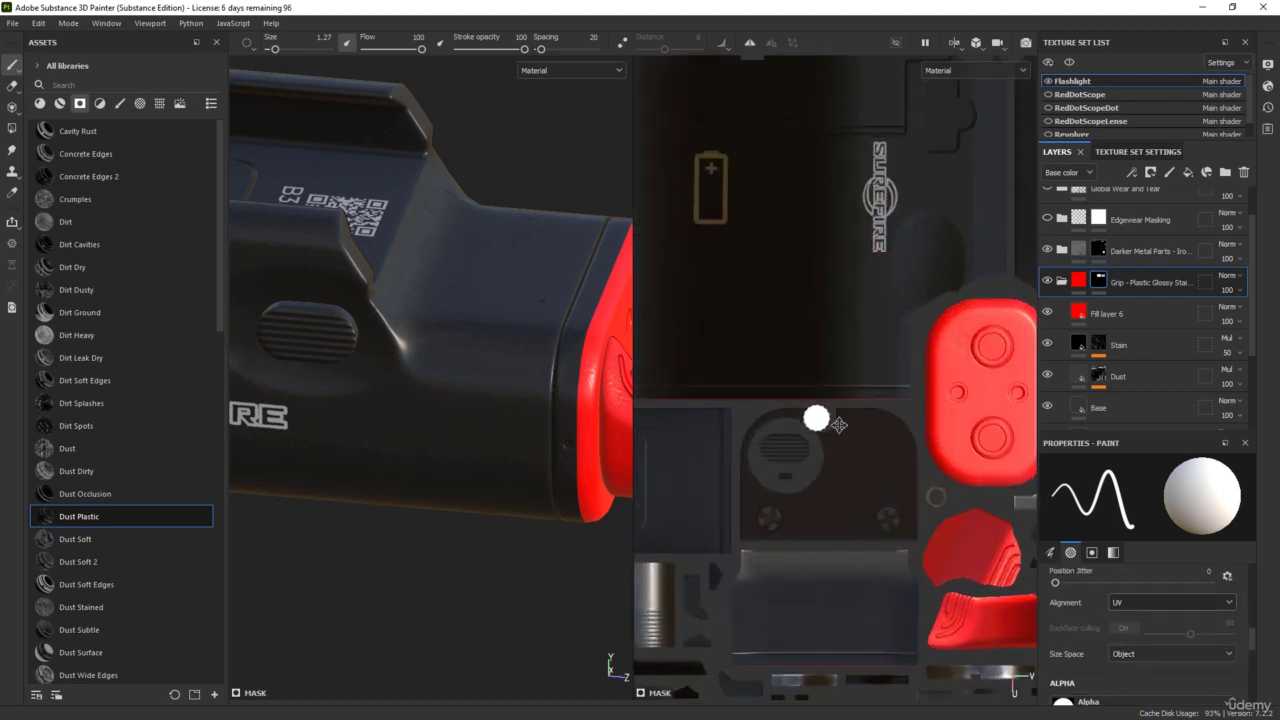
middle_click_drag(839, 425, 977, 446, "alt")
scroll(703, 423, "up", 2)
key("bracketleft")
key("bracketleft")
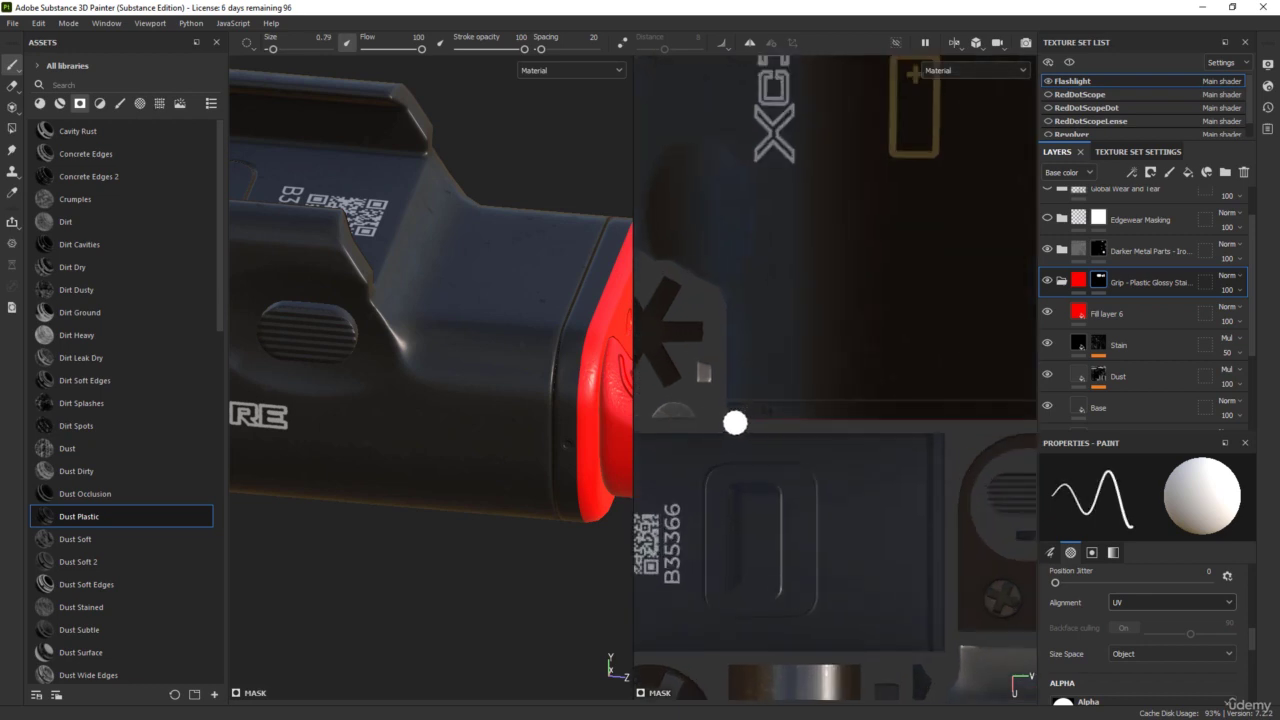
key("F2")
key("F3")
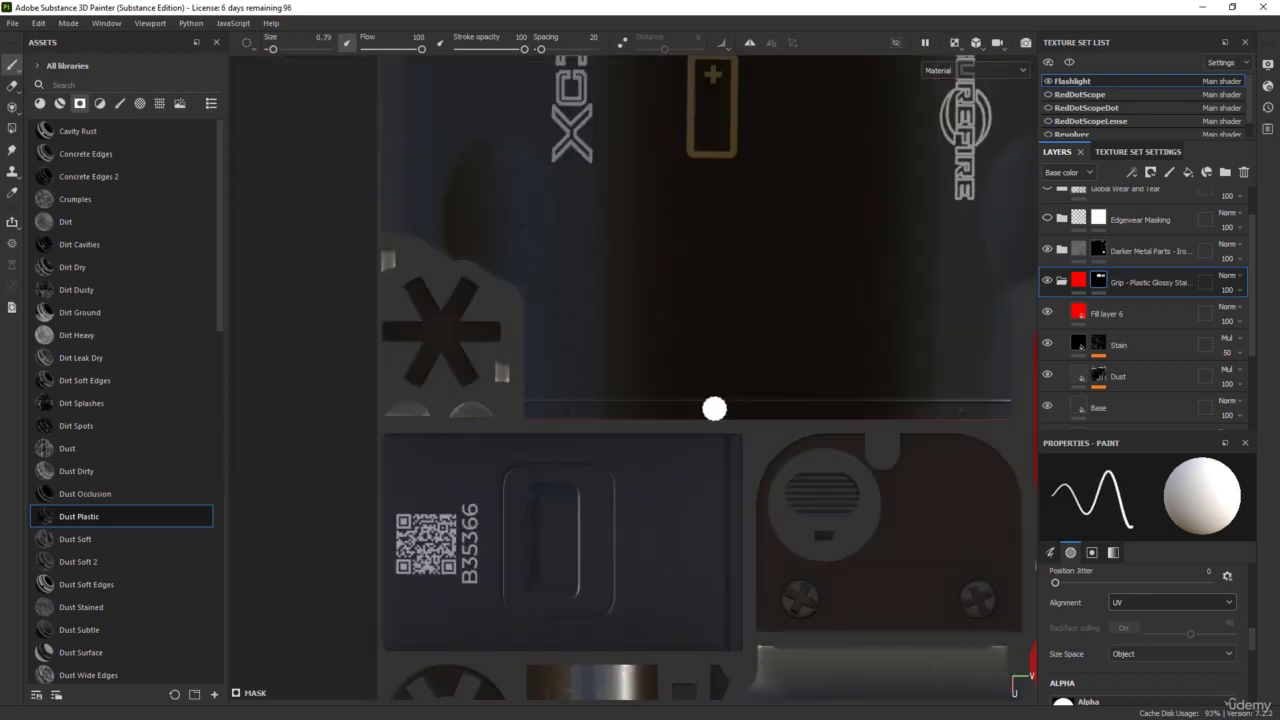
middle_click_drag(626, 428, 526, 427, "alt")
scroll(457, 403, "up", 2)
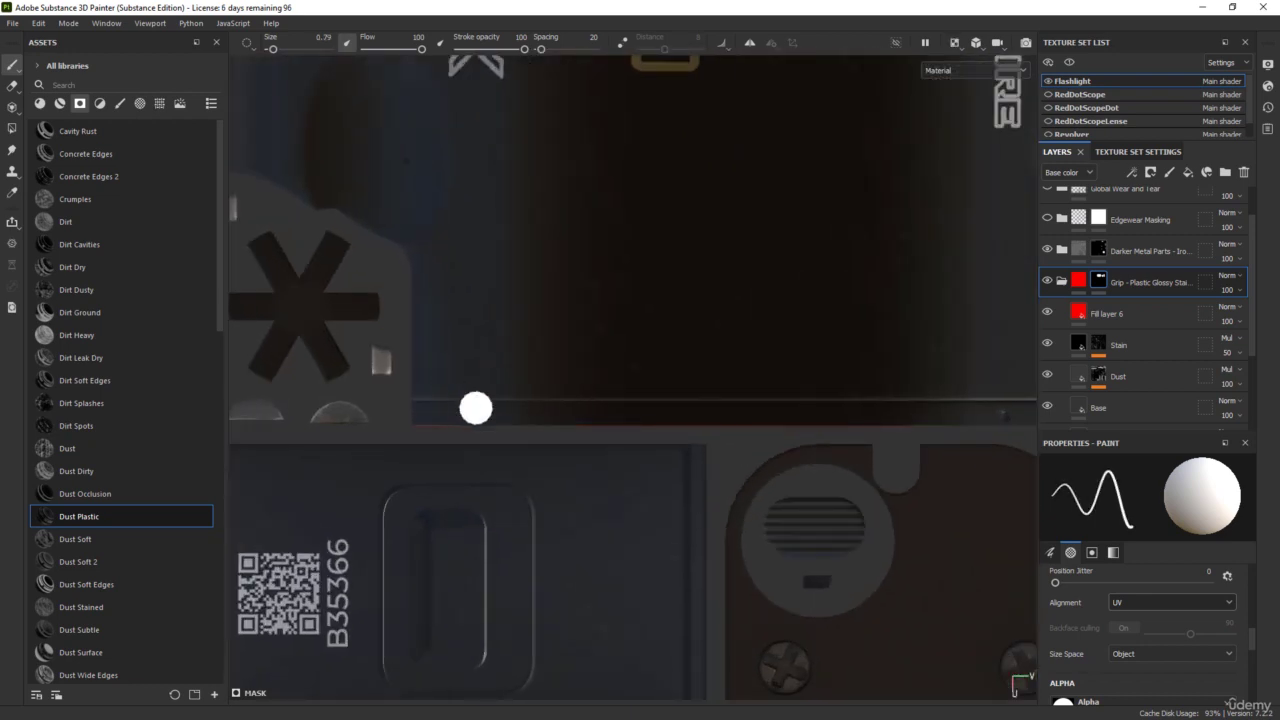
middle_click_drag(446, 416, 357, 423, "alt")
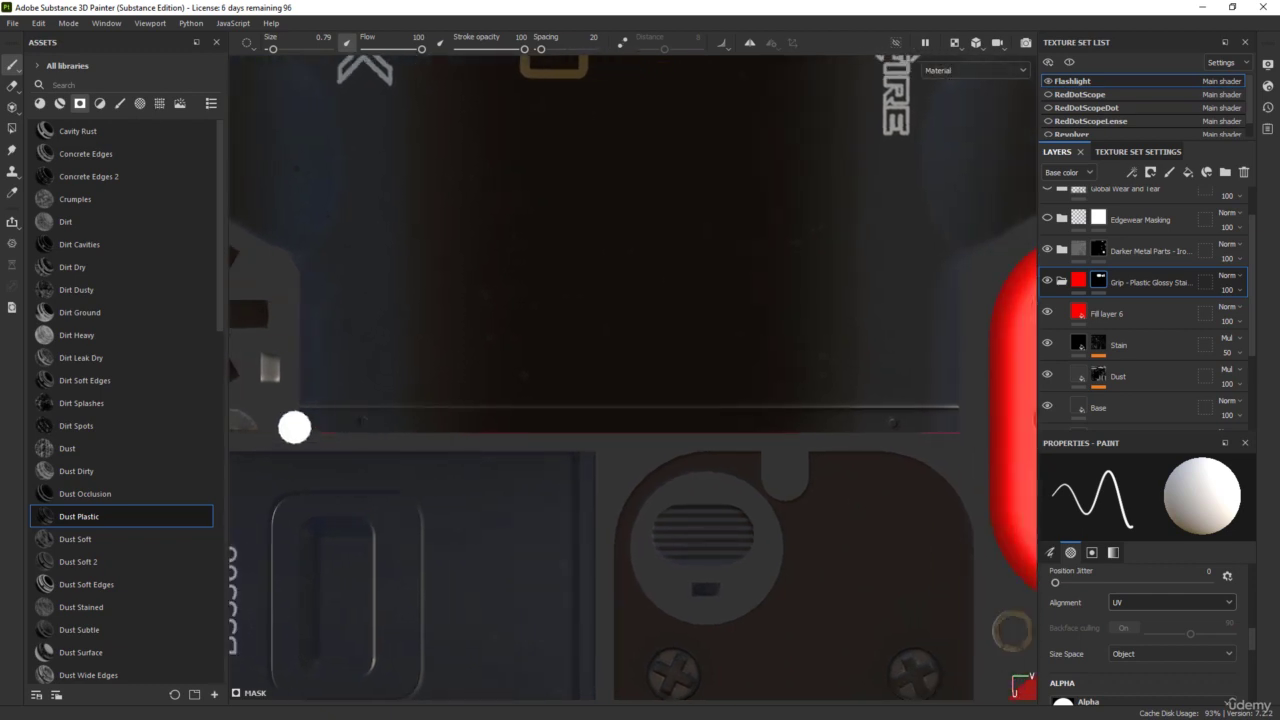
left_click_drag(294, 425, 970, 422)
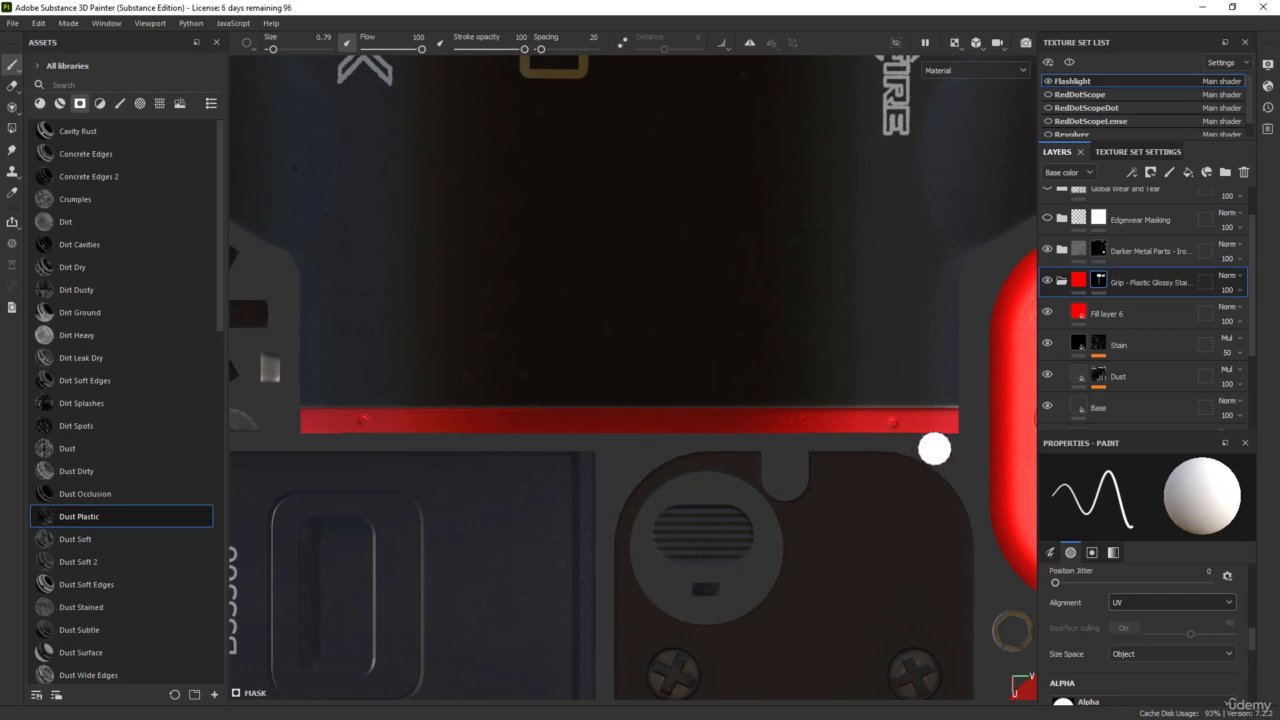
- Paint the matching rim strip on the upper panel's UV island into the Grip mask with a straight stroke along its lower edge
scroll(934, 446, "up", 3)
scroll(925, 478, "down", 4)
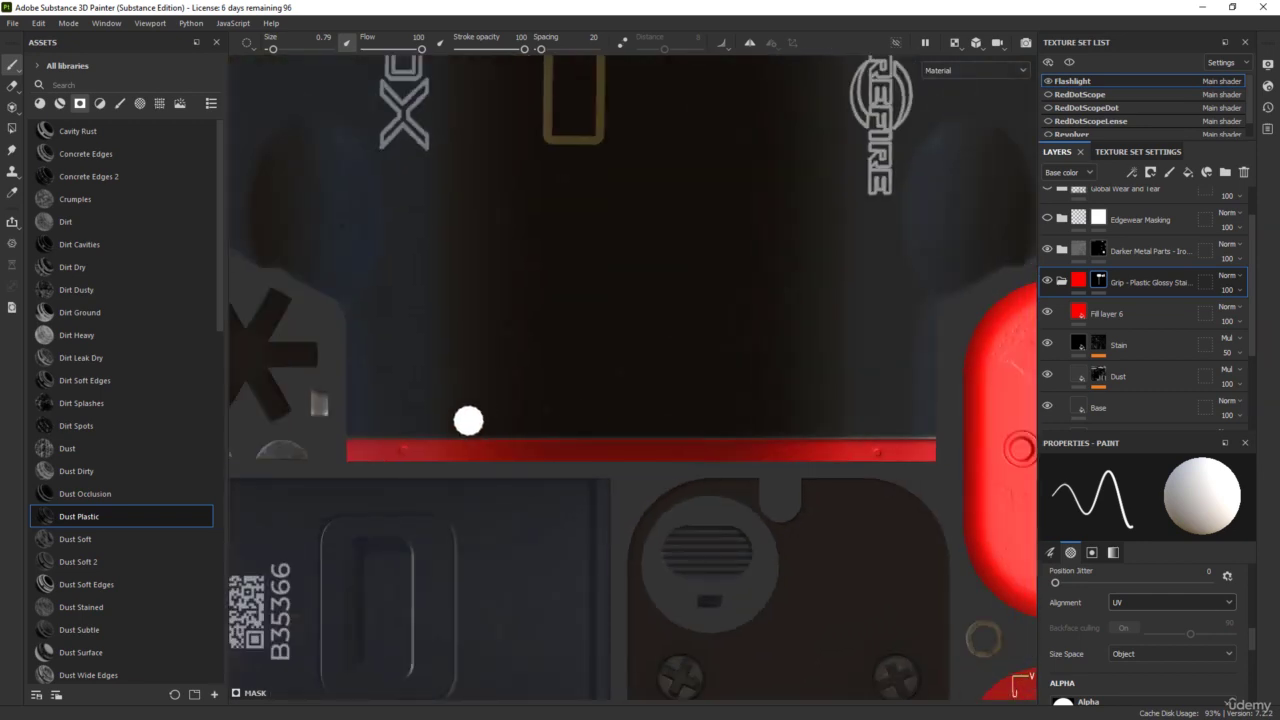
key("F1")
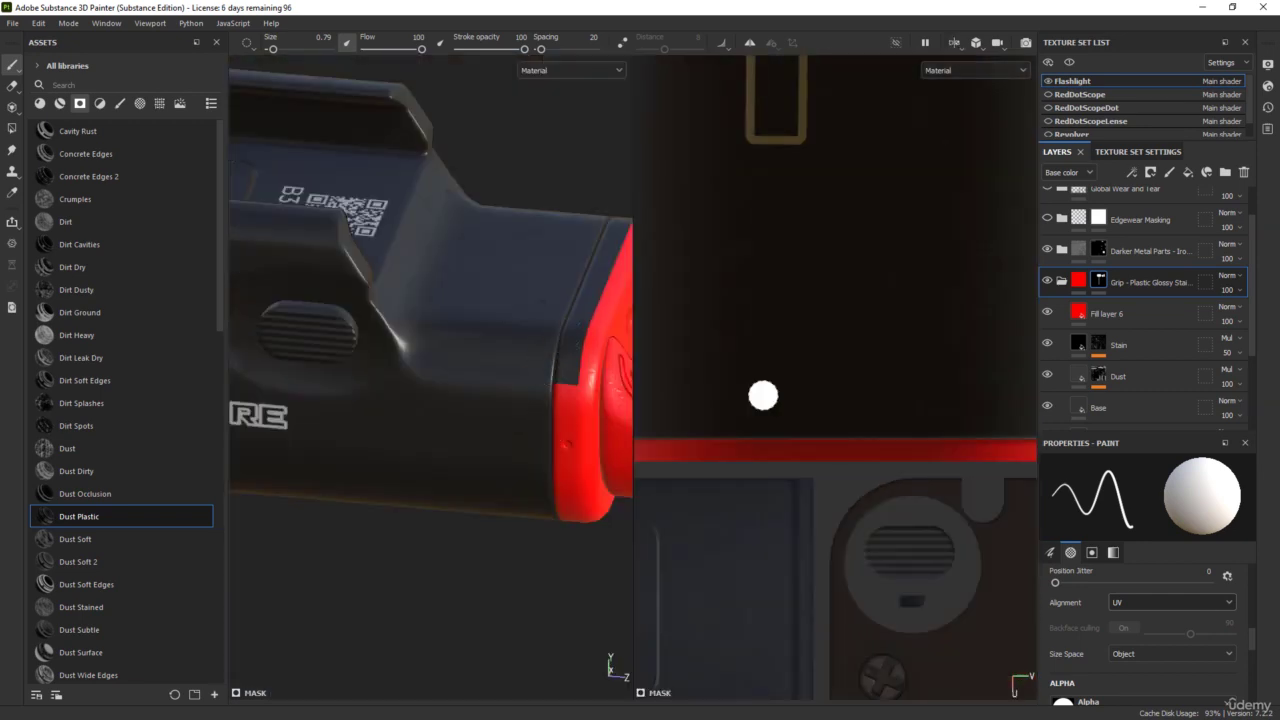
scroll(820, 443, "down", 5)
scroll(860, 500, "up", 5)
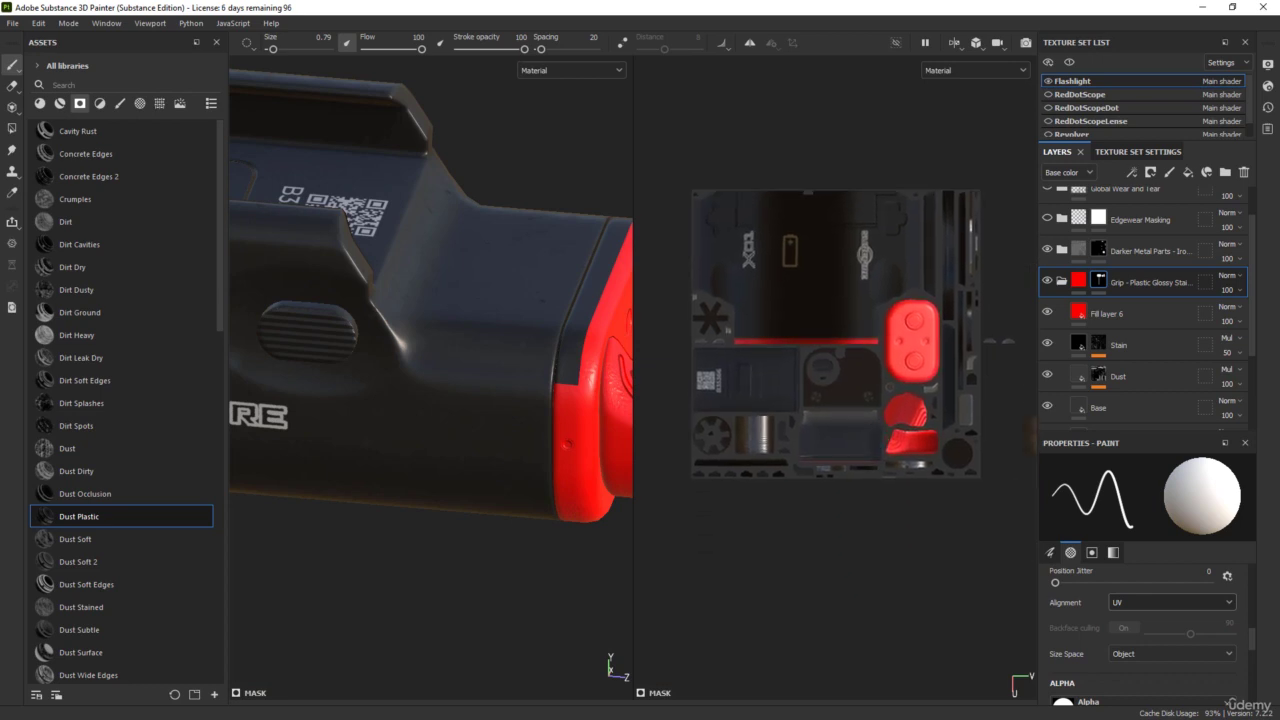
scroll(780, 465, "up", 3)
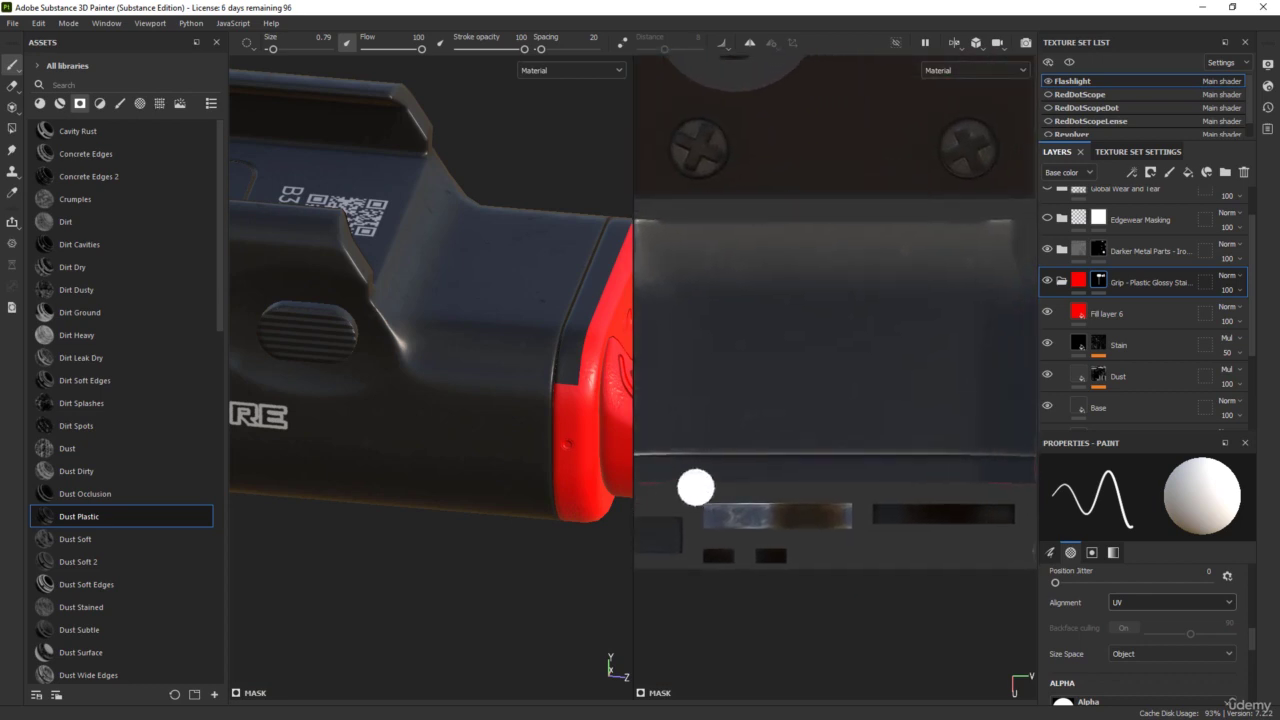
scroll(731, 491, "down", 2)
middle_click_drag(745, 495, 735, 495)
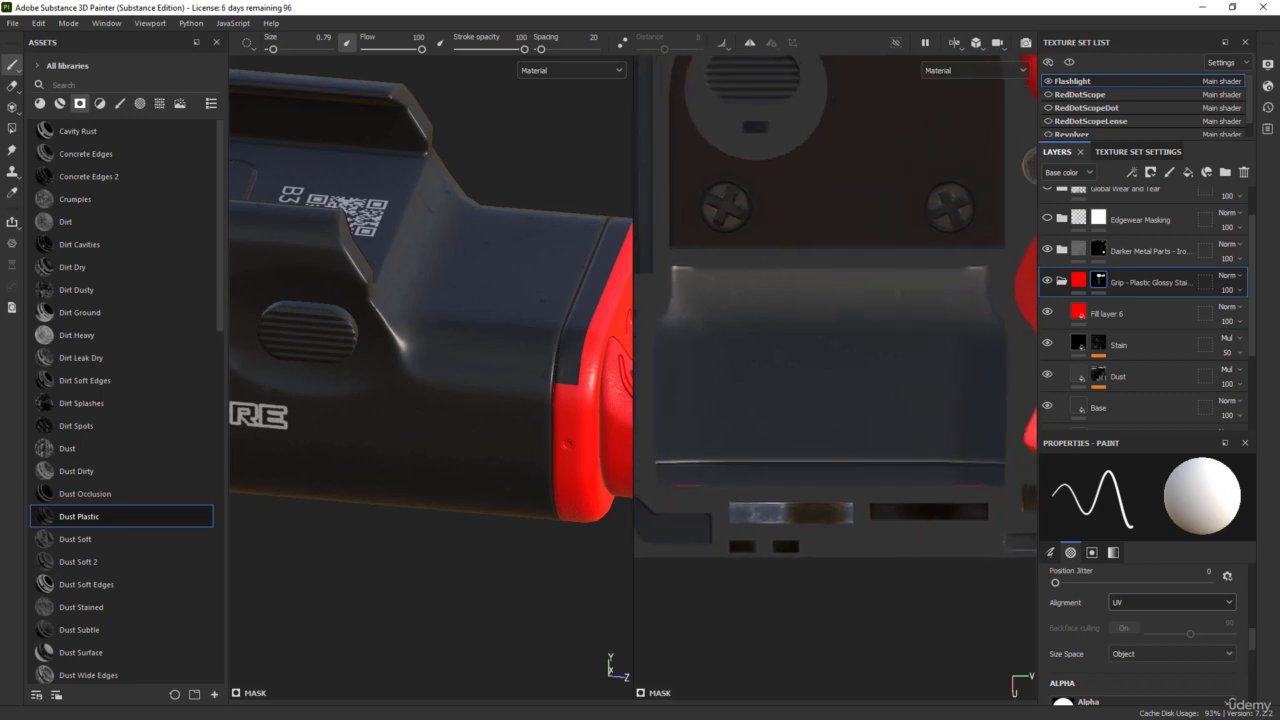
left_click(658, 479)
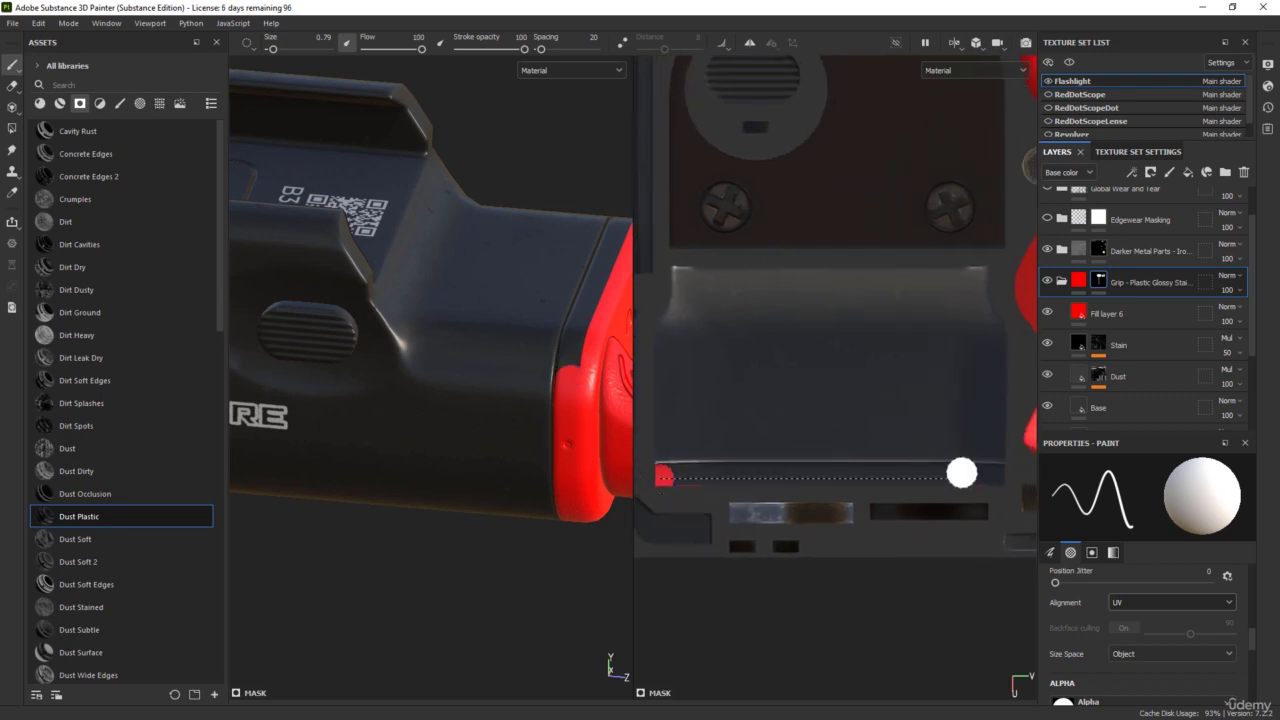
left_click(1004, 479, "shift")
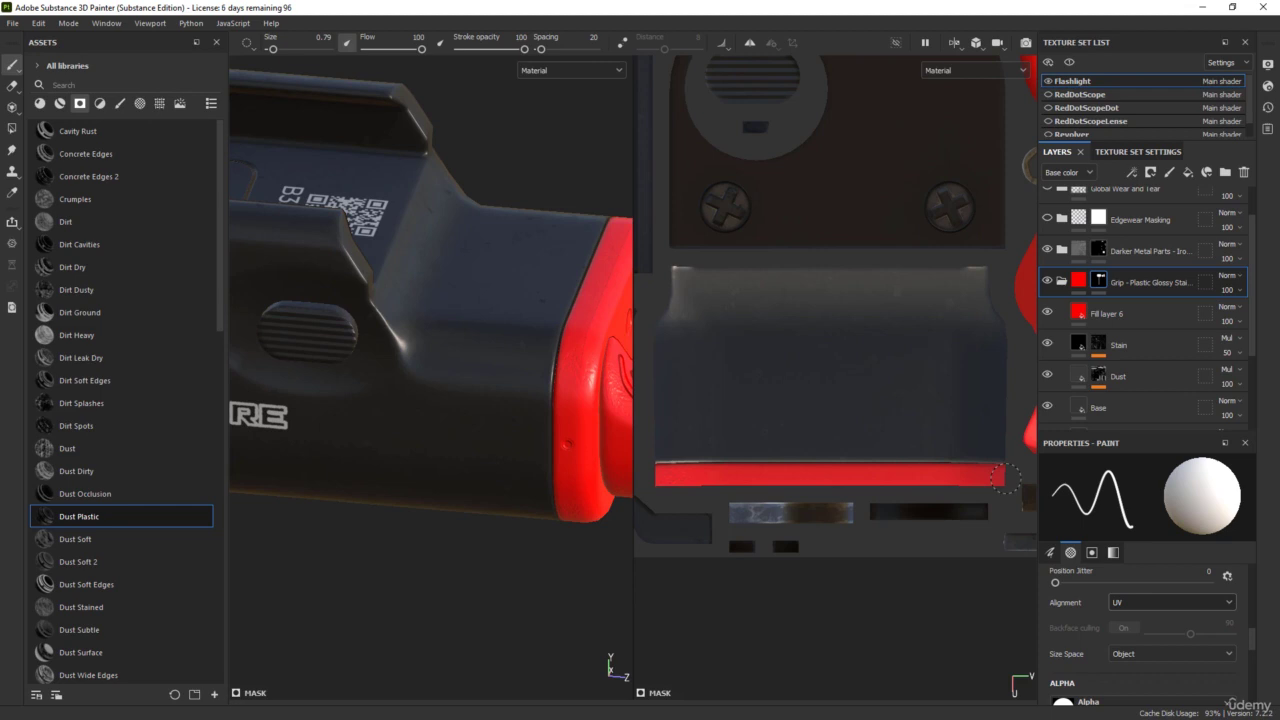
- Examine the masked rear rim's seam and the front groove beside the SUREFIRE logo on the 3D model
mouse_move(540, 330)
left_mouse_down("alt")
mouse_move(551, 414)
mouse_move(503, 403)
mouse_move(519, 373)
left_mouse_up("alt")
scroll(546, 380, "up", 5)
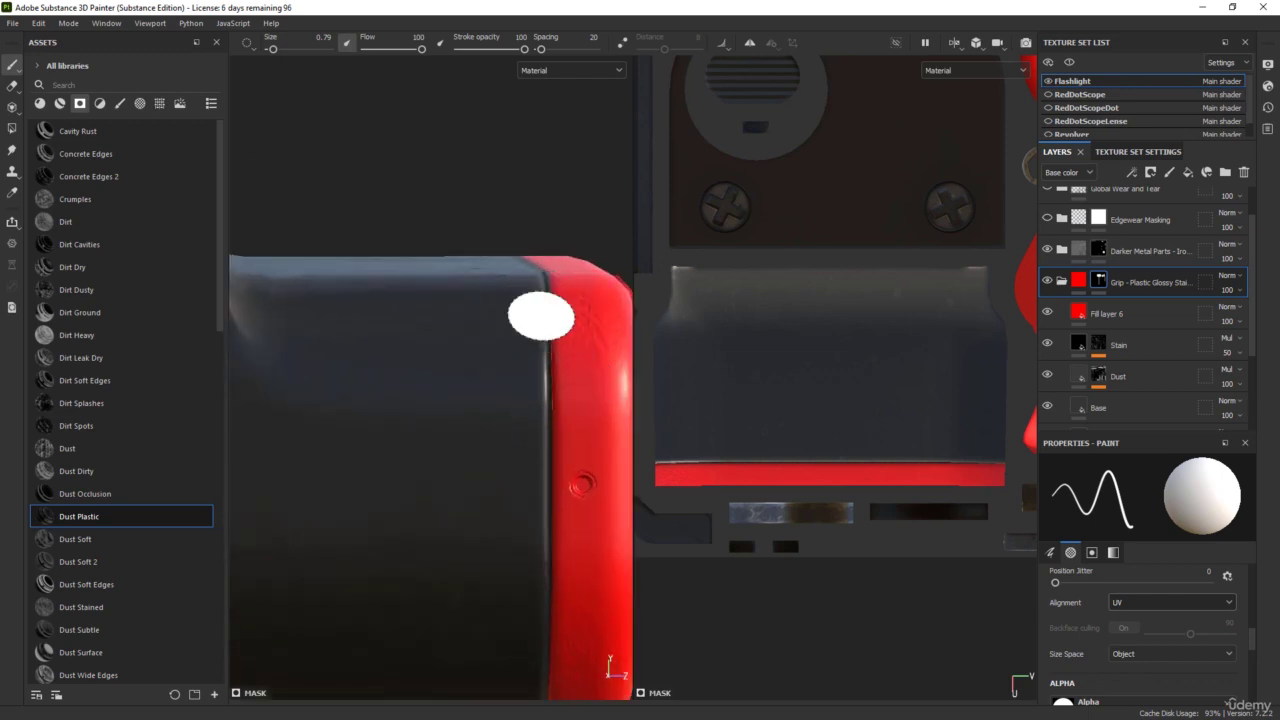
scroll(540, 340, "down", 5)
left_click_drag(519, 400, 417, 478, "alt")
mouse_move(391, 552)
left_mouse_down("alt")
mouse_move(343, 529)
mouse_move(480, 468)
mouse_move(372, 437)
mouse_move(365, 400)
left_mouse_up("alt")
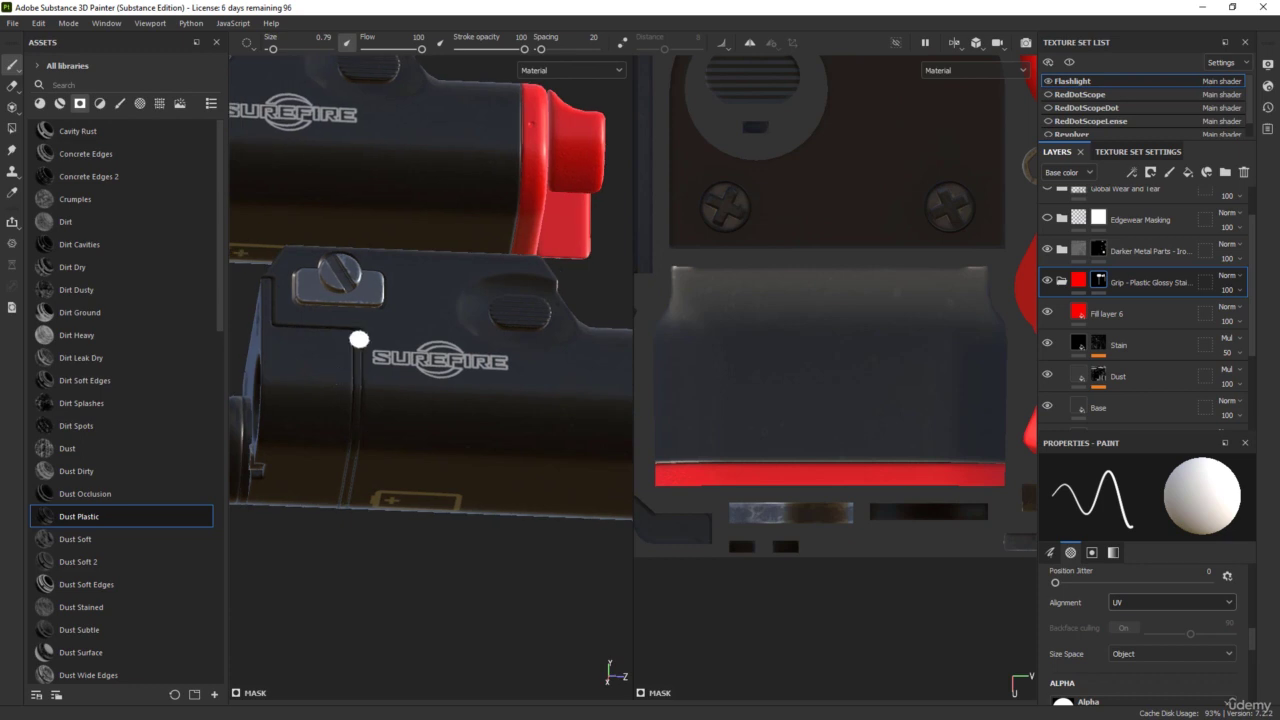
scroll(356, 383, "up", 5)
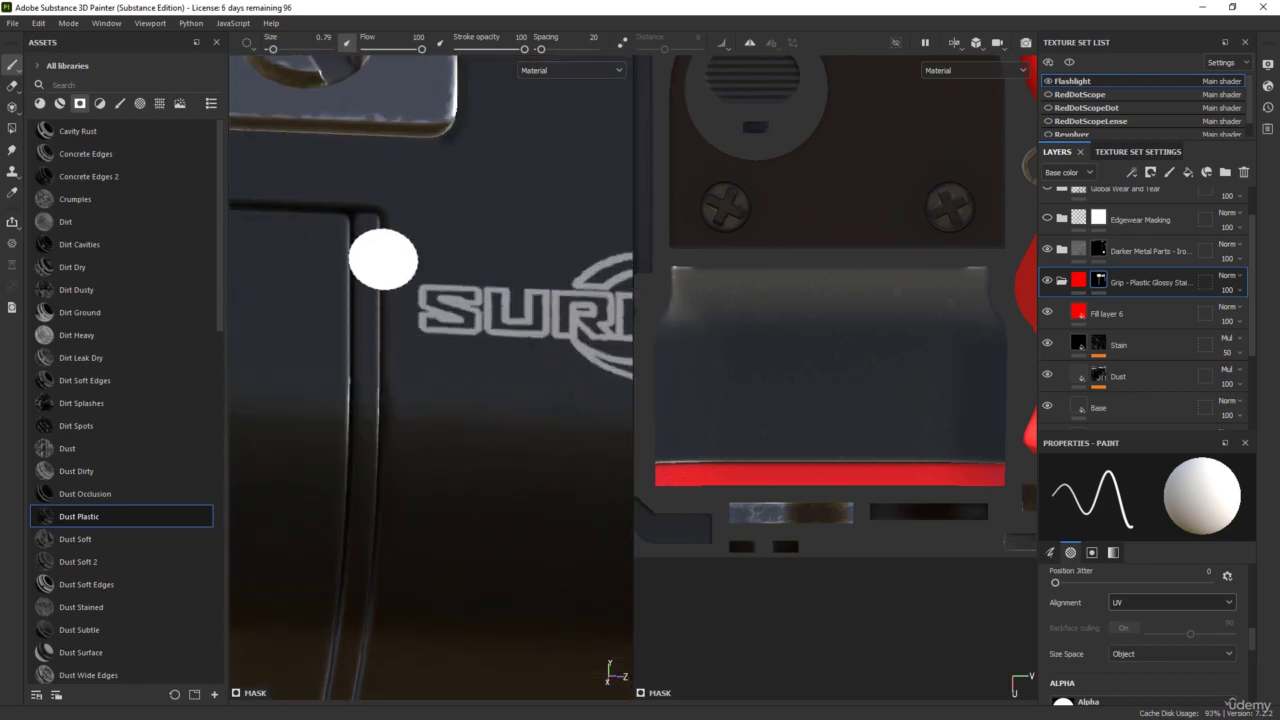
- Show the UV layout alone, framed on the groove above the XC1 and SUREFIRE logos on the main body's UV island
scroll(966, 412, "down", 1)
scroll(966, 412, "down", 3)
mouse_move(814, 294)
middle_mouse_down("alt")
mouse_move(826, 300)
mouse_move(823, 460)
middle_mouse_up("alt")
right_click_drag(821, 452, 940, 442, "shift")
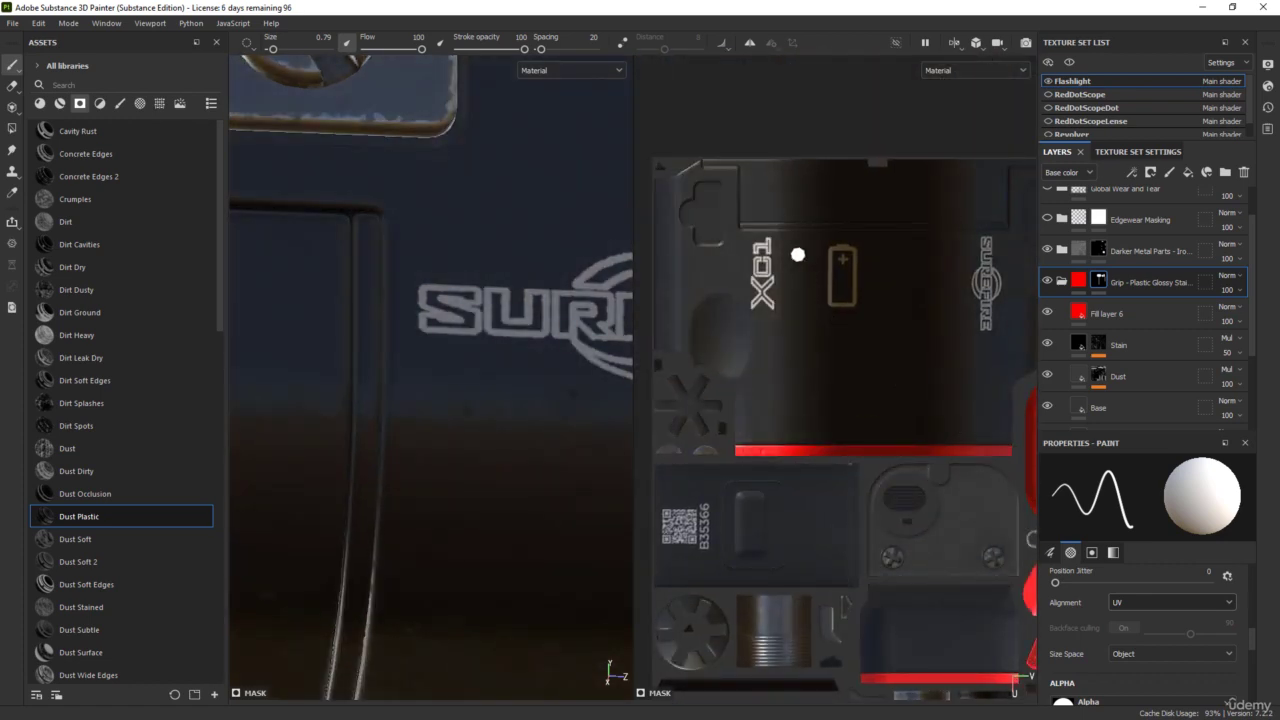
middle_click_drag(797, 254, 752, 314)
scroll(725, 276, "up", 3)
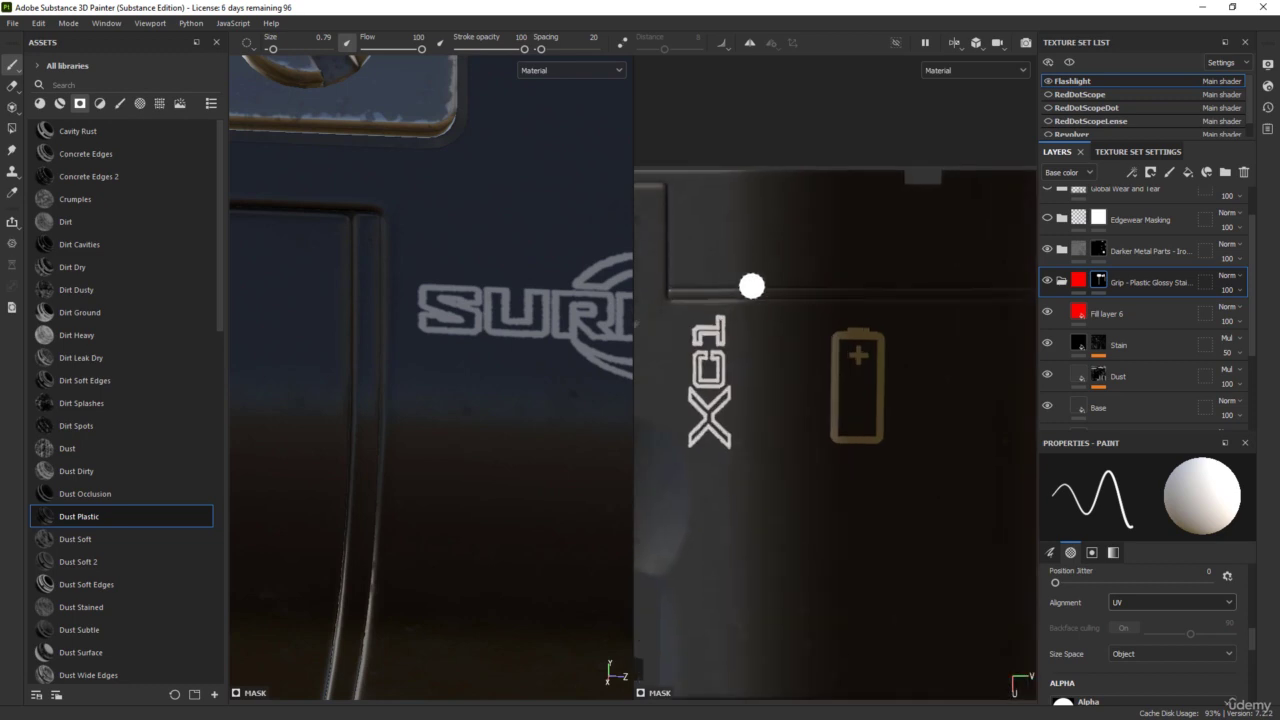
key("F3")
scroll(716, 298, "up", 1)
middle_click_drag(700, 304, 619, 344, "alt")
mouse_move(580, 373)
right_mouse_down("shift")
mouse_move(677, 371)
mouse_move(623, 369)
right_mouse_up("shift")
scroll(359, 337, "up", 1)
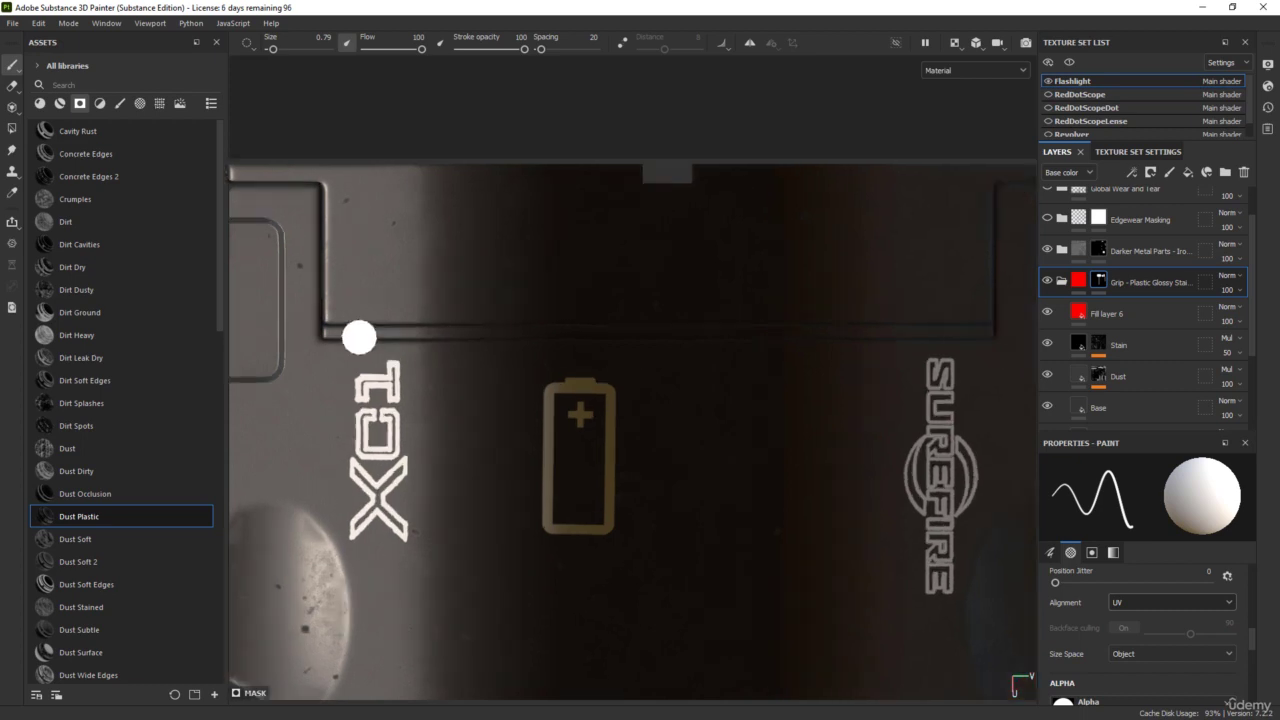
- Reduce the brush size to 0.3 and paint the groove between its two corners into the Grip mask with straight strokes
scroll(362, 338, "up", 2)
key("bracketleft")
key("bracketleft")
key("bracketleft")
key("bracketleft")
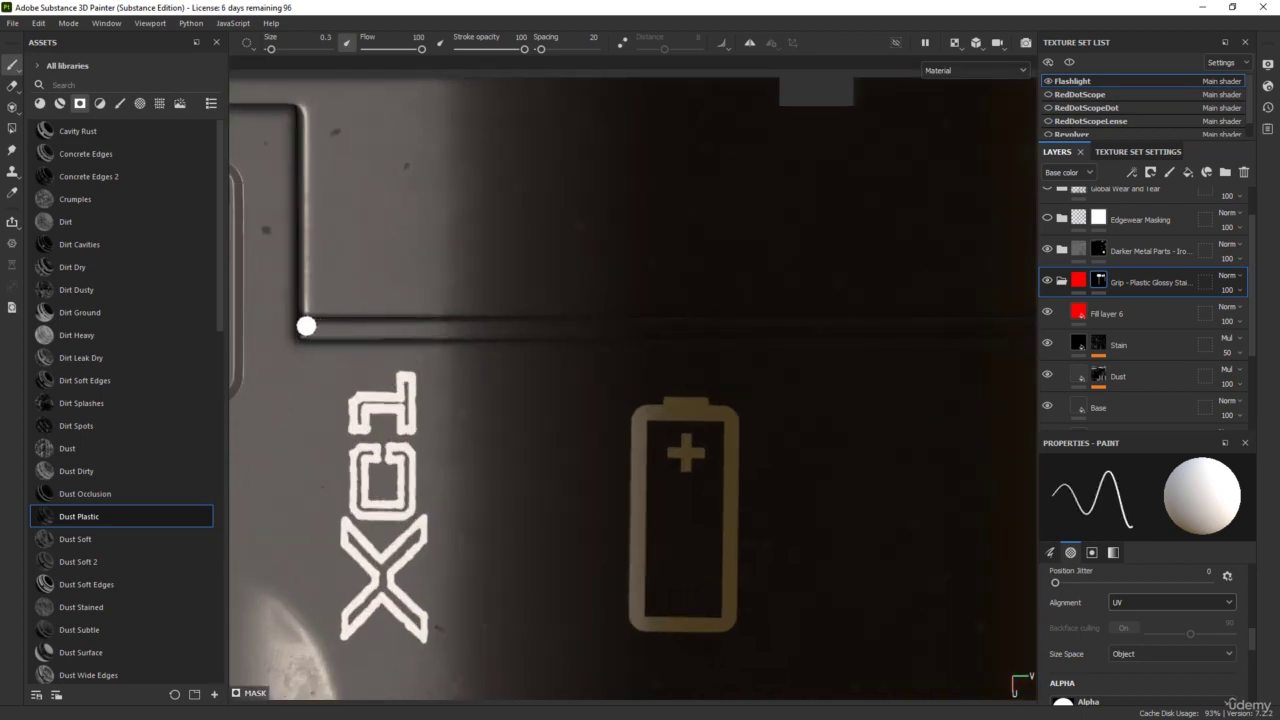
scroll(306, 326, "down", 2)
middle_click_drag(361, 338, 316, 395)
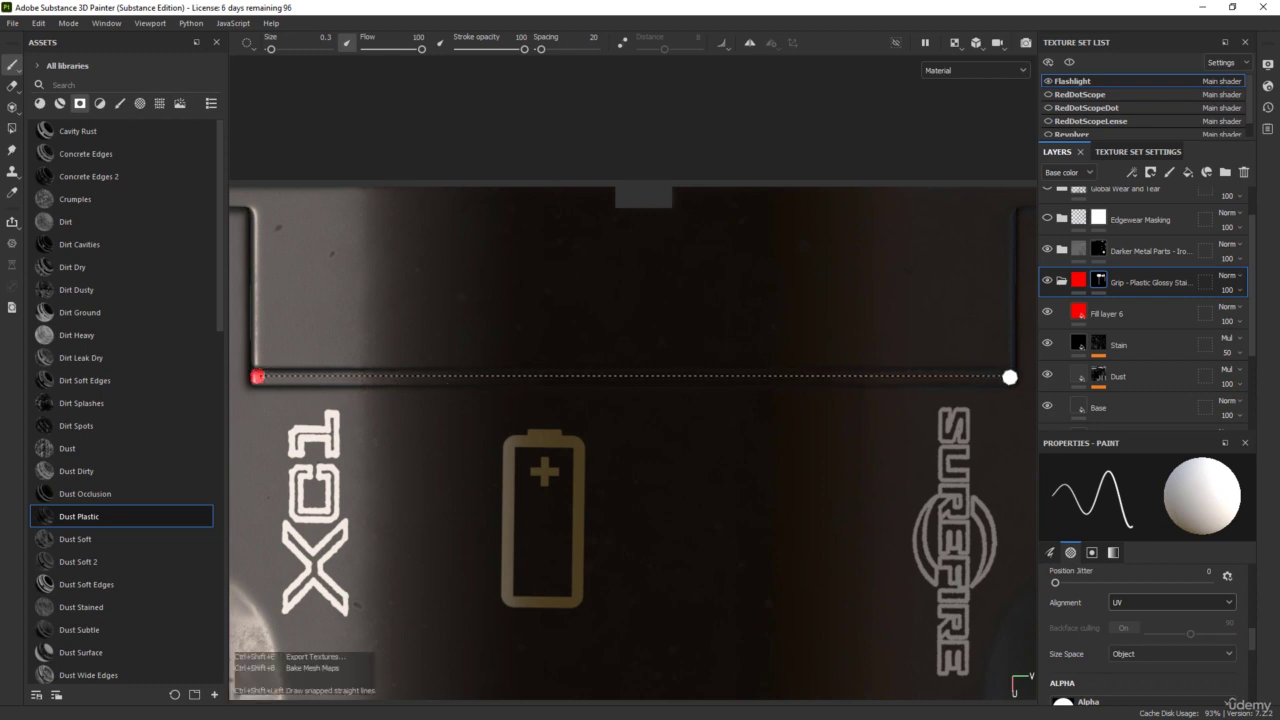
left_click(1010, 377, "ctrl+shift")
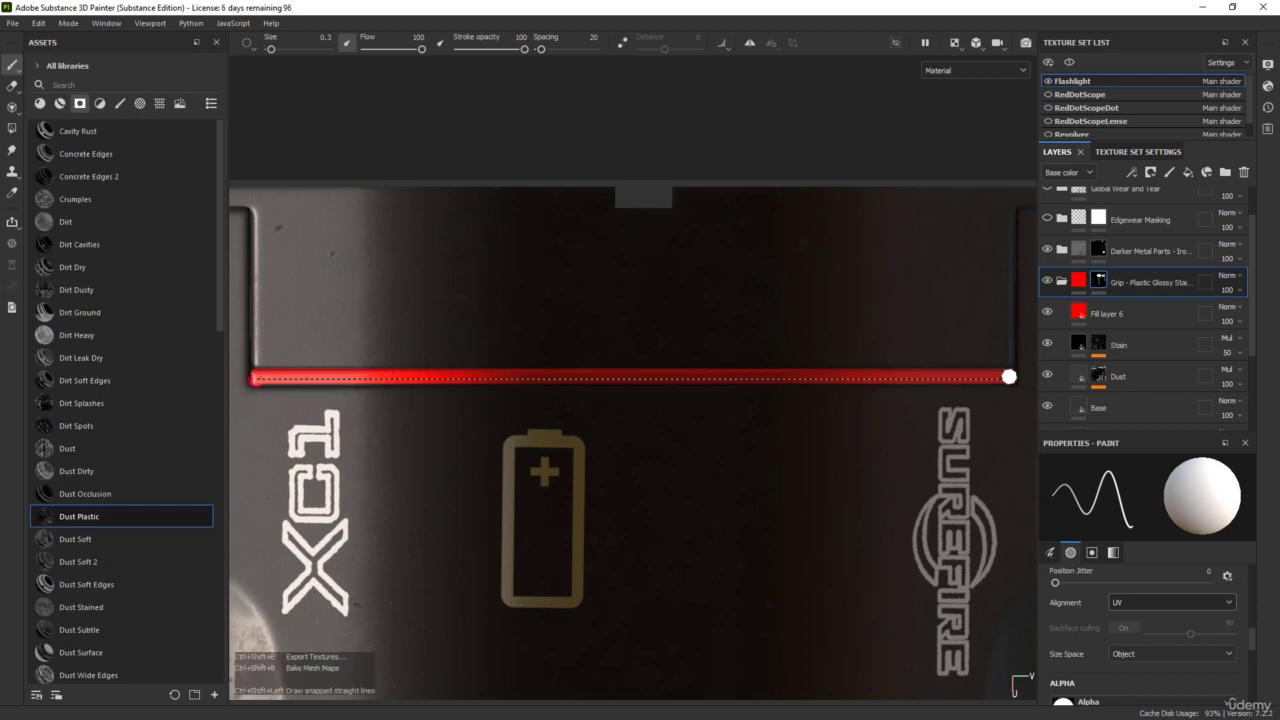
left_click(1009, 377, "ctrl+shift")
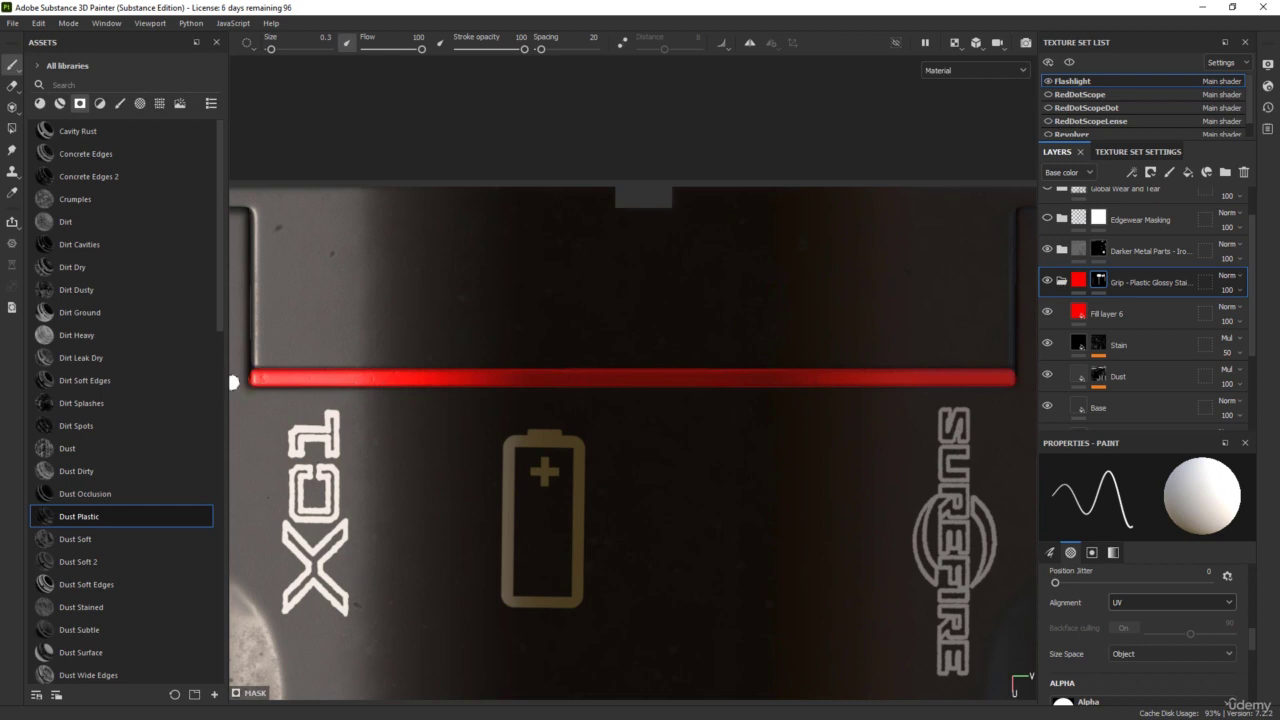
- Trim the painted groove strip along its long edge with a straight black stroke at brush size 0.1
scroll(233, 382, "up", 6)
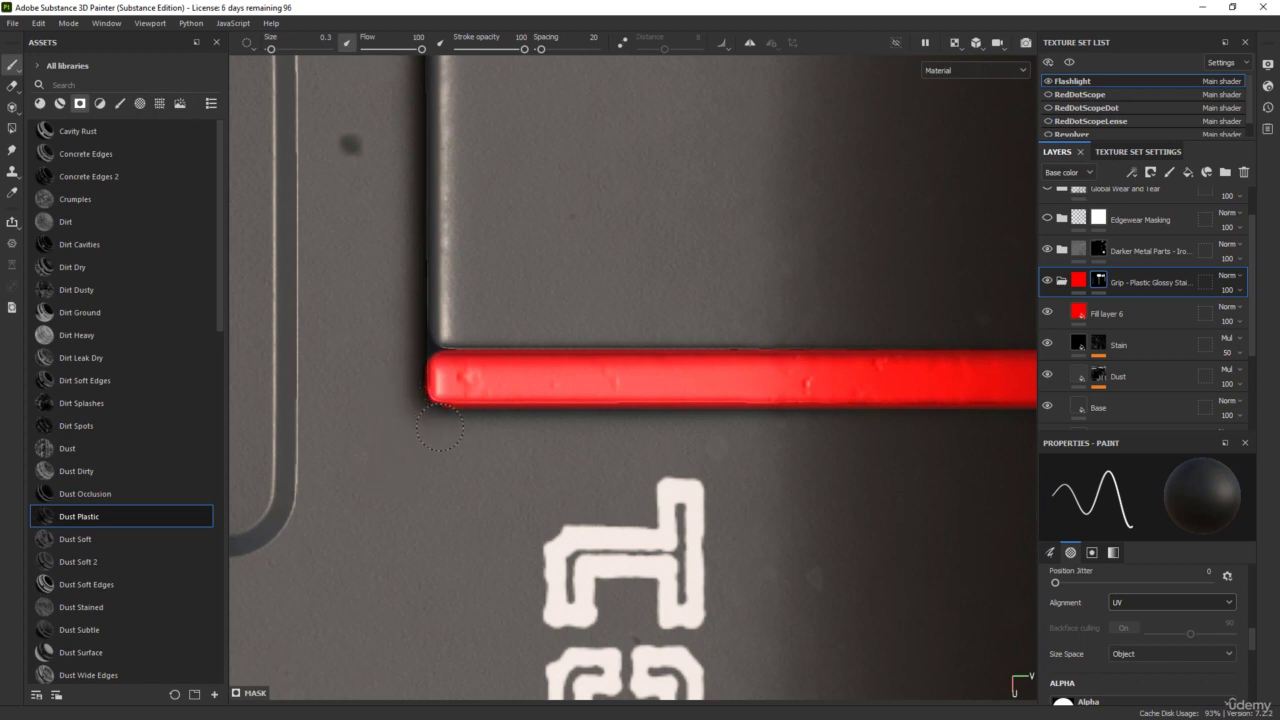
scroll(454, 432, "down", 3)
mouse_move(512, 469)
middle_mouse_down("alt")
mouse_move(436, 470)
mouse_move(424, 444)
middle_mouse_up("alt")
scroll(477, 454, "down", 2)
scroll(393, 448, "down", 3)
left_click_drag(388, 334, 425, 409, "alt")
middle_click_drag(496, 402, 658, 354, "alt")
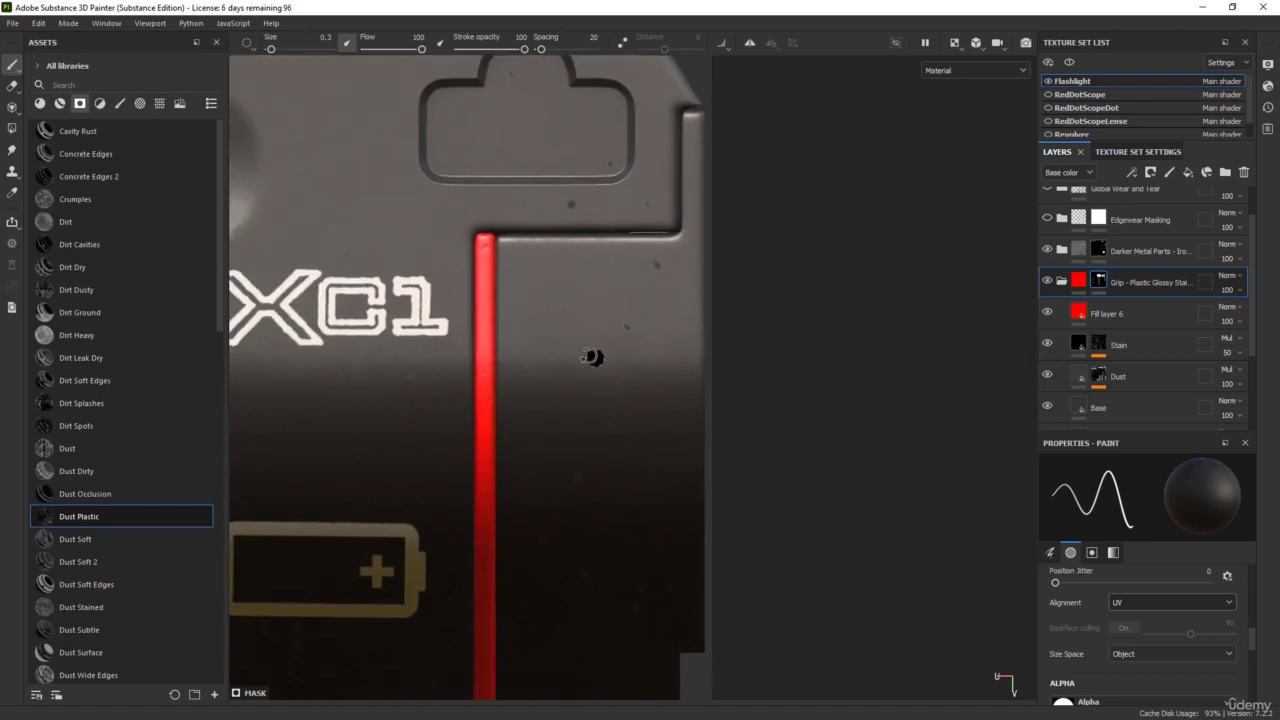
left_click_drag(594, 354, 606, 383, "alt")
middle_click_drag(523, 421, 586, 254, "alt")
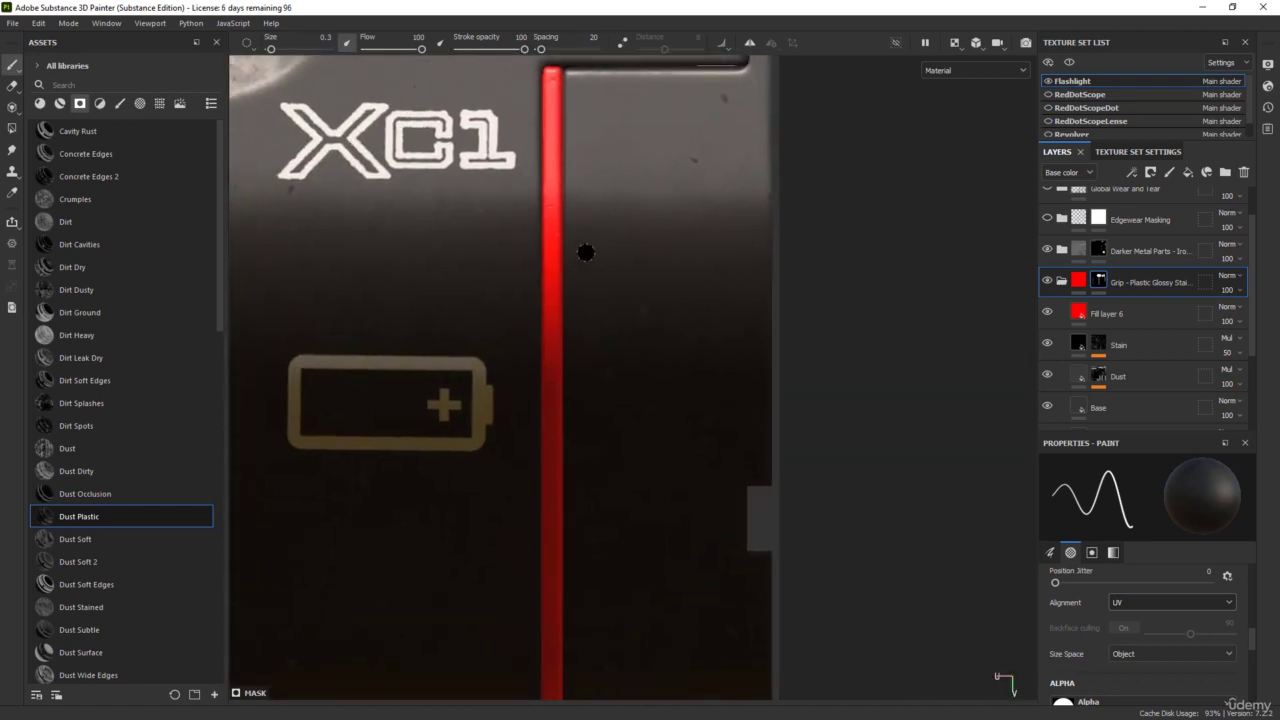
scroll(585, 274, "down", 2)
mouse_move(554, 448)
middle_mouse_down("alt")
mouse_move(566, 334)
mouse_move(567, 364)
middle_mouse_up("alt")
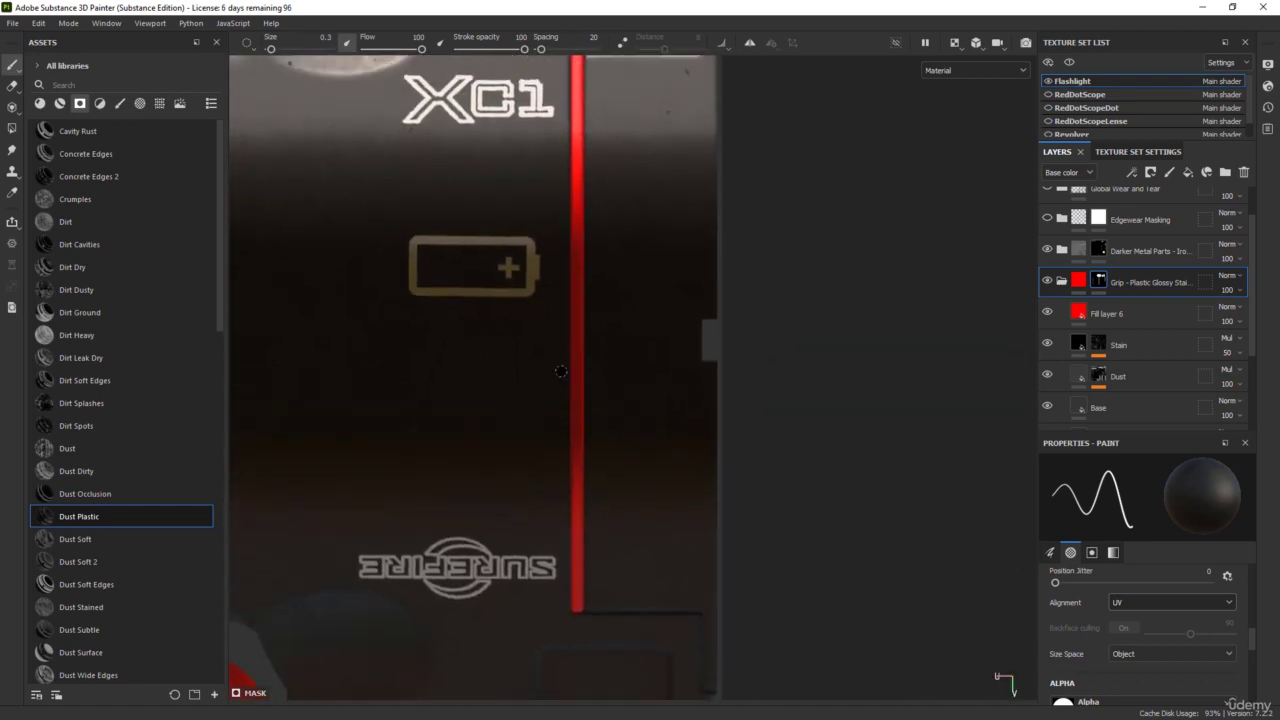
key("bracketleft")
key("bracketleft")
middle_click_drag(563, 70, 567, 92, "alt")
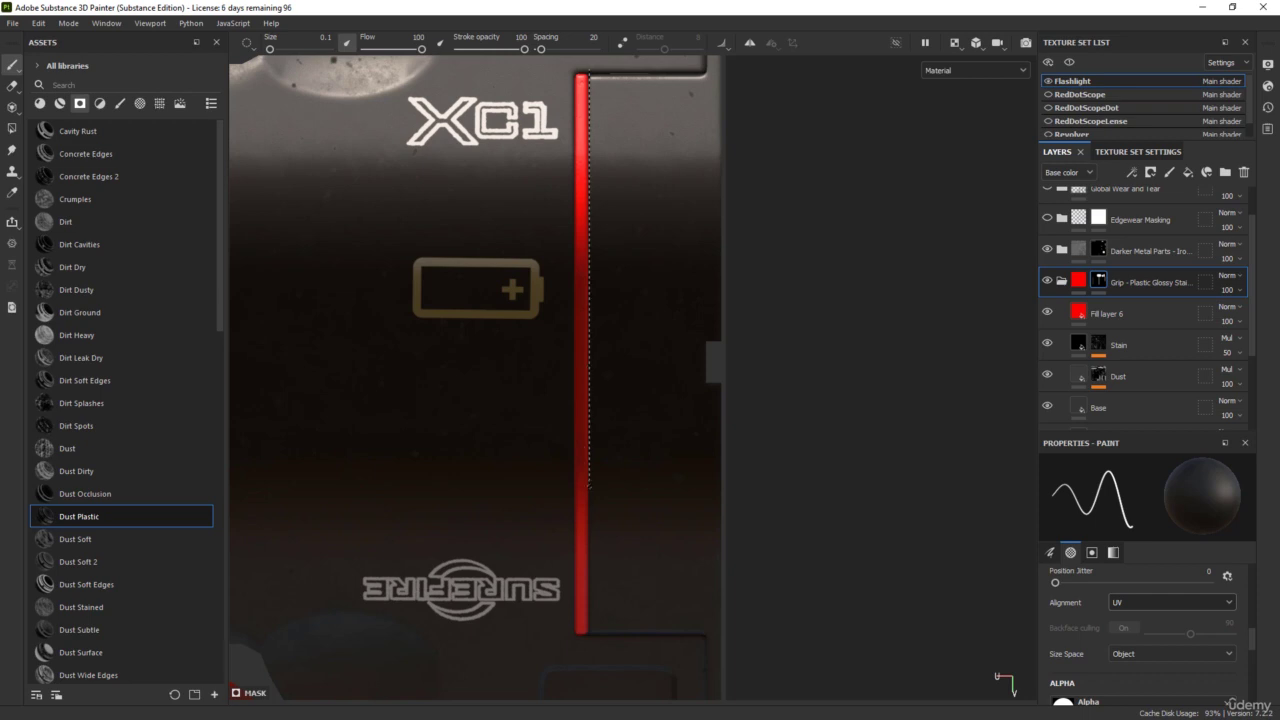
left_click(590, 642, "ctrl+shift")
- Show only the 3D view and examine the masked groove and rear rim on the flashlight's SUREFIRE side
key("F1")
scroll(456, 285, "down", 3)
left_click_drag(413, 329, 490, 434, "alt")
key("F2")
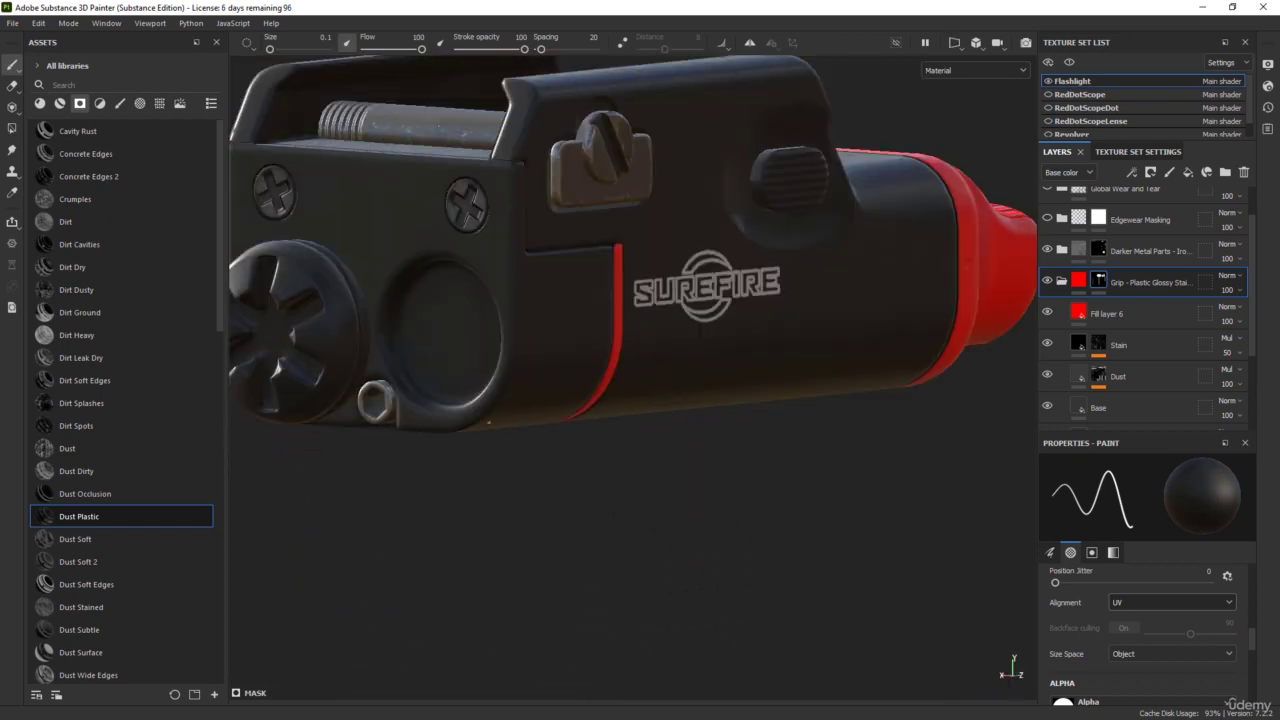
scroll(588, 409, "down", 2)
left_click_drag(831, 499, 794, 470, "alt")
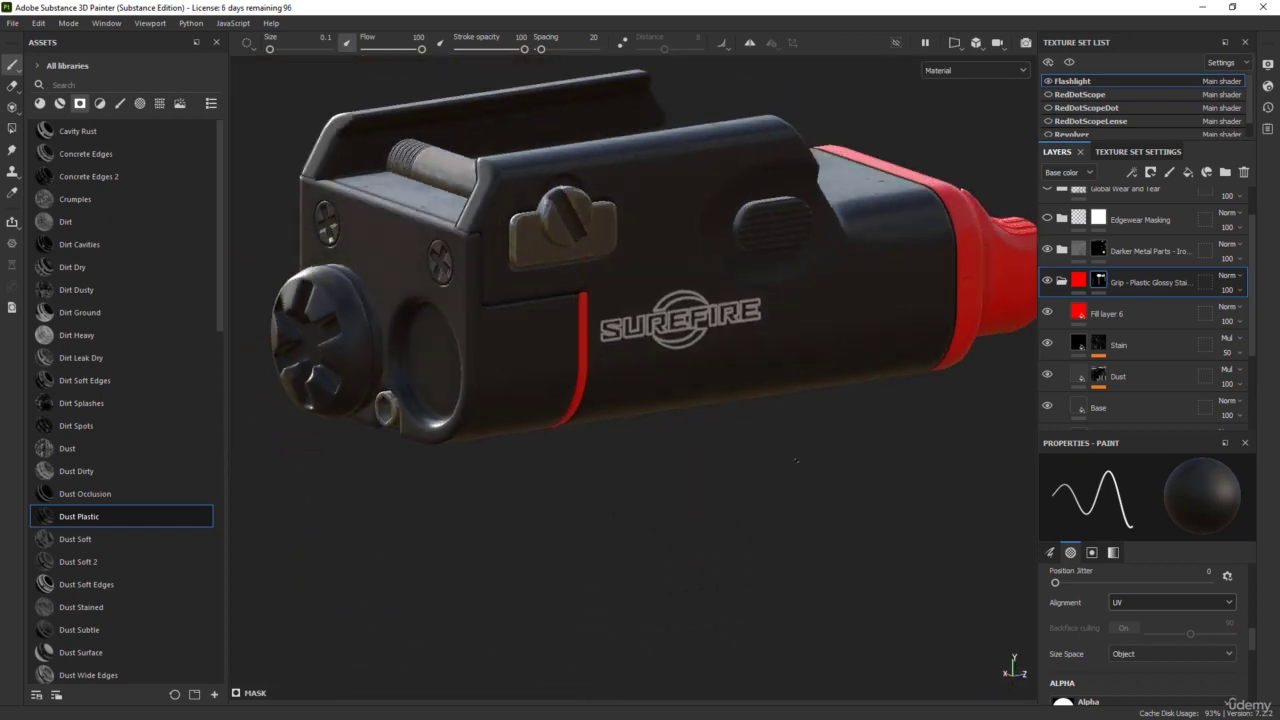
middle_click_drag(794, 476, 678, 533, "alt")
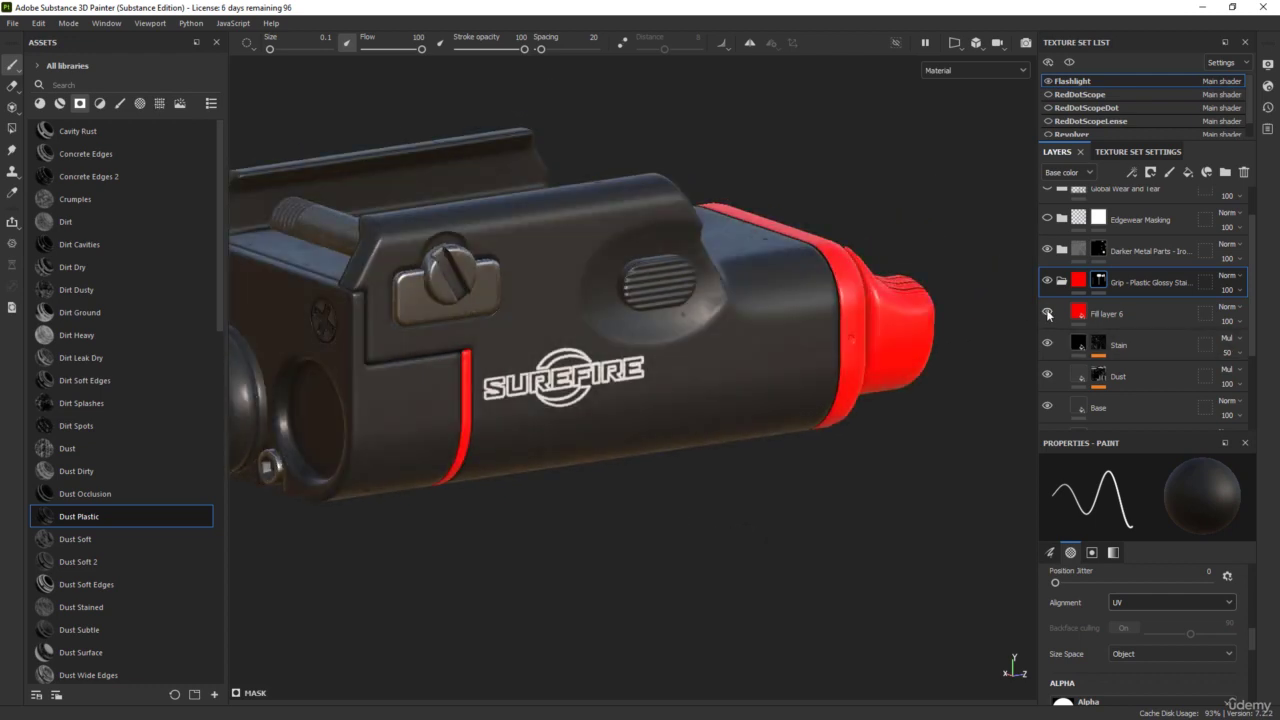
- Hide the red Fill layer 6 in the Grip group to reveal the plastic material on the flashlight
left_click(1047, 314)
left_click_drag(891, 477, 922, 456, "alt")
middle_click_drag(680, 486, 787, 490, "alt")
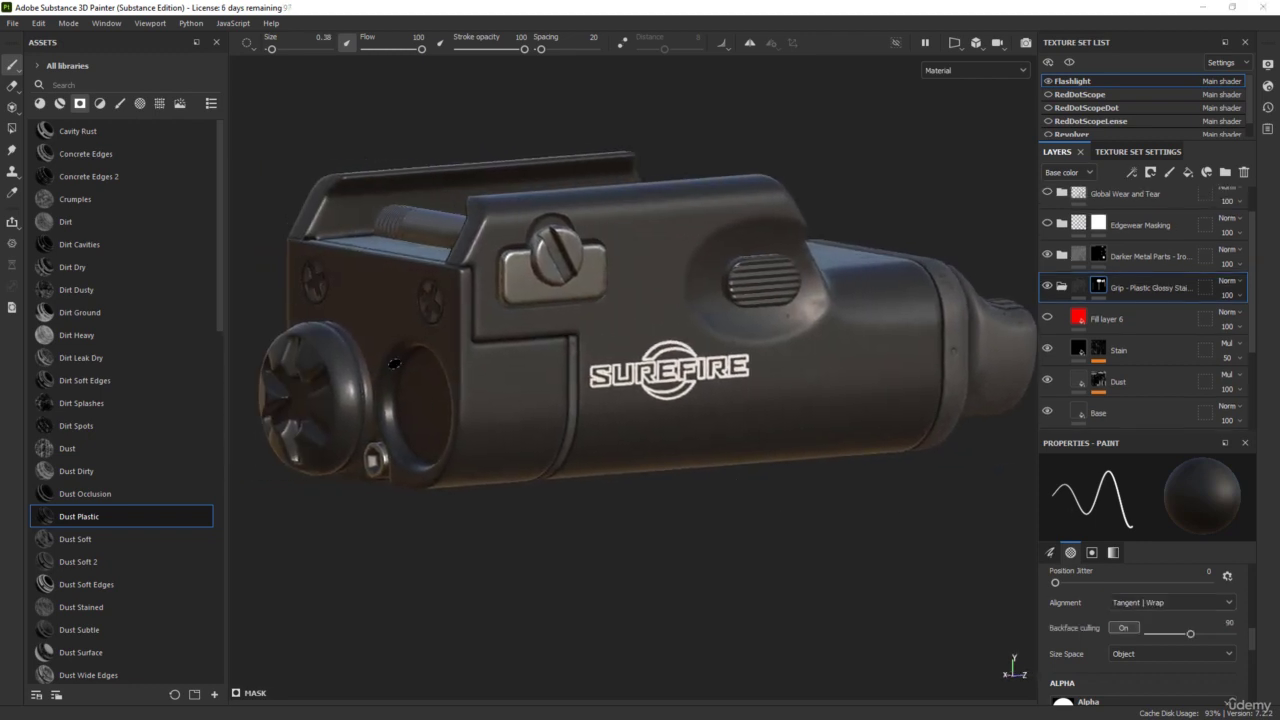
- Activate Polygon Fill with the mesh fill mode for the Grip mask
left_click(12, 128)
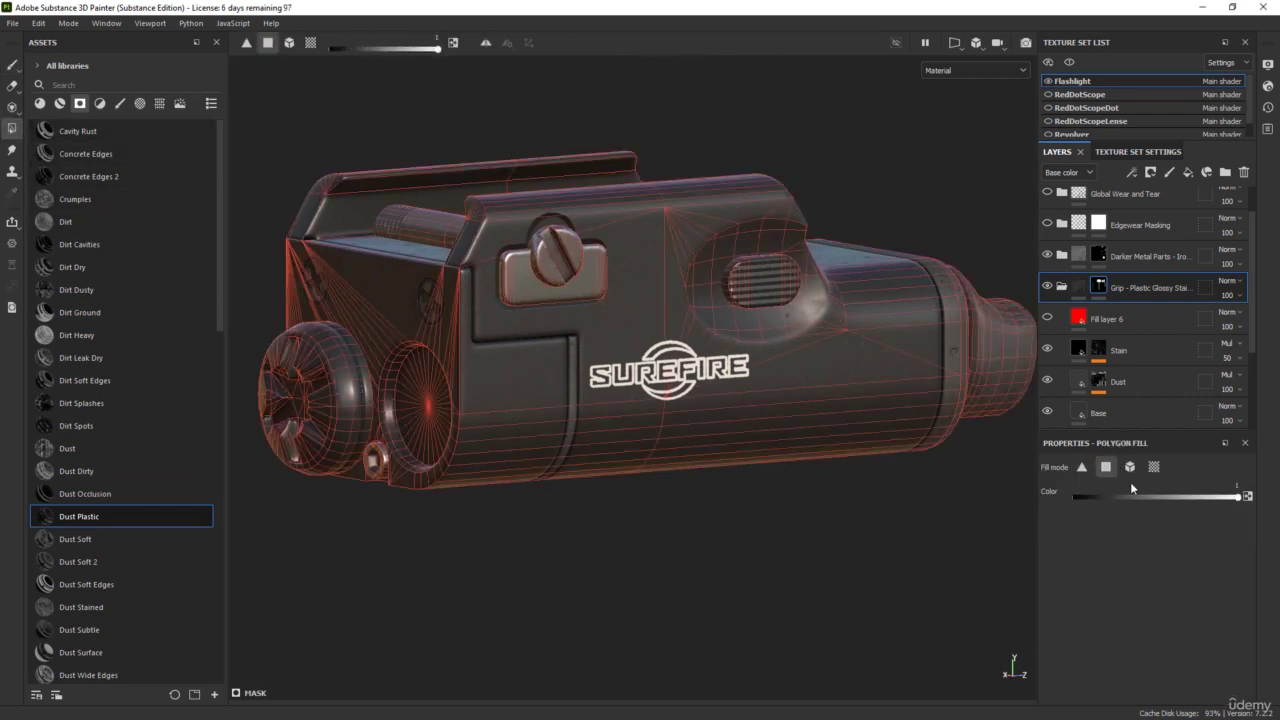
left_click(1131, 466)
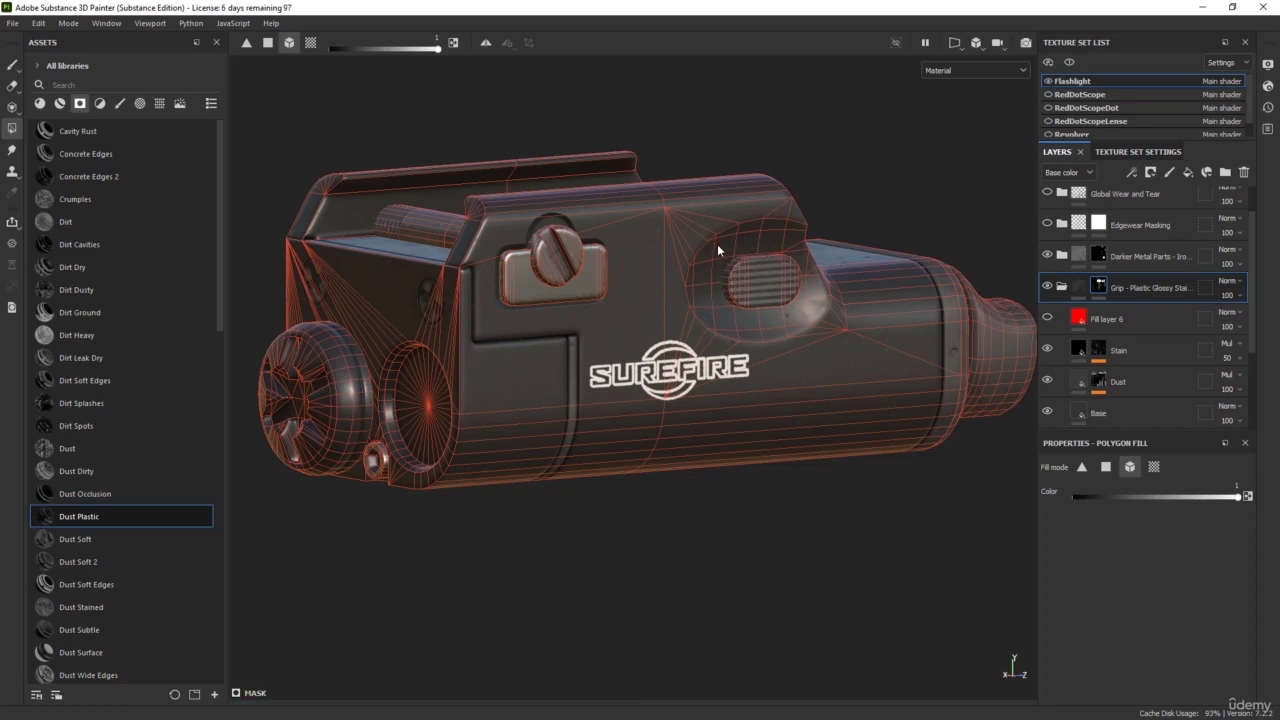
left_click_drag(717, 244, 616, 189, "alt")
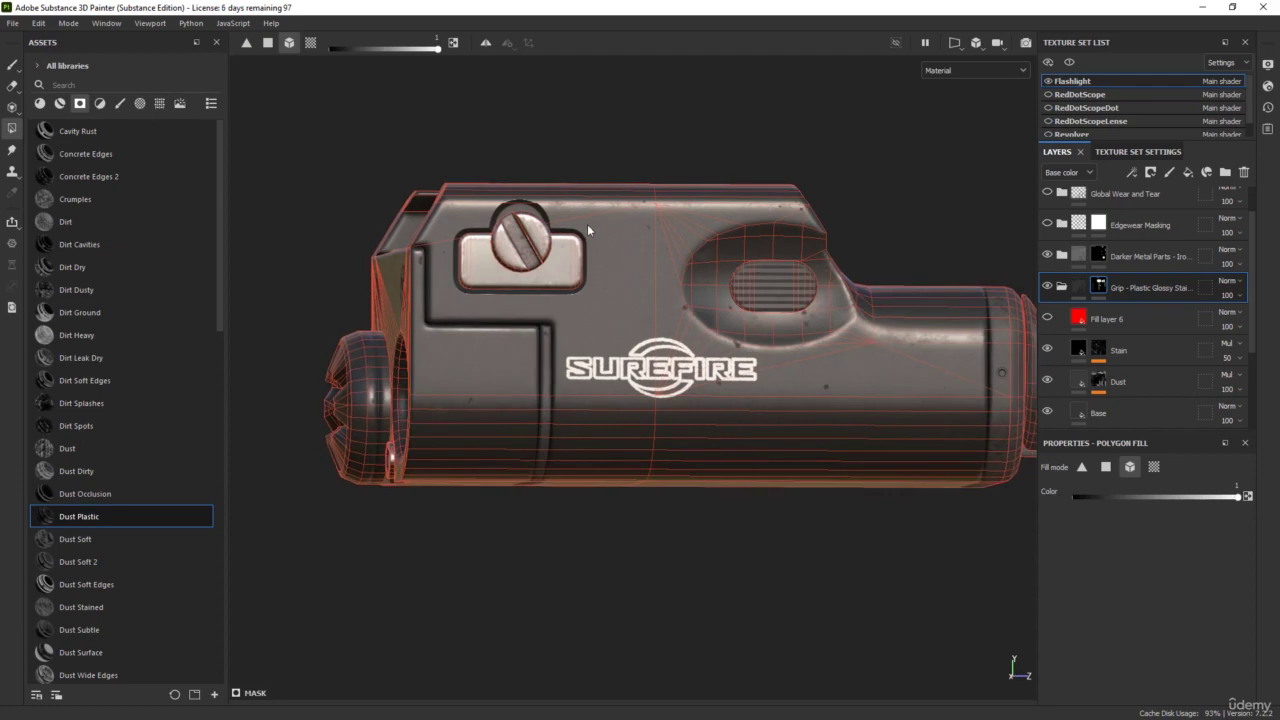
- Show the Revolver texture set and compare its surface up close with the flashlight's SUREFIRE side
scroll(630, 234, "up", 5)
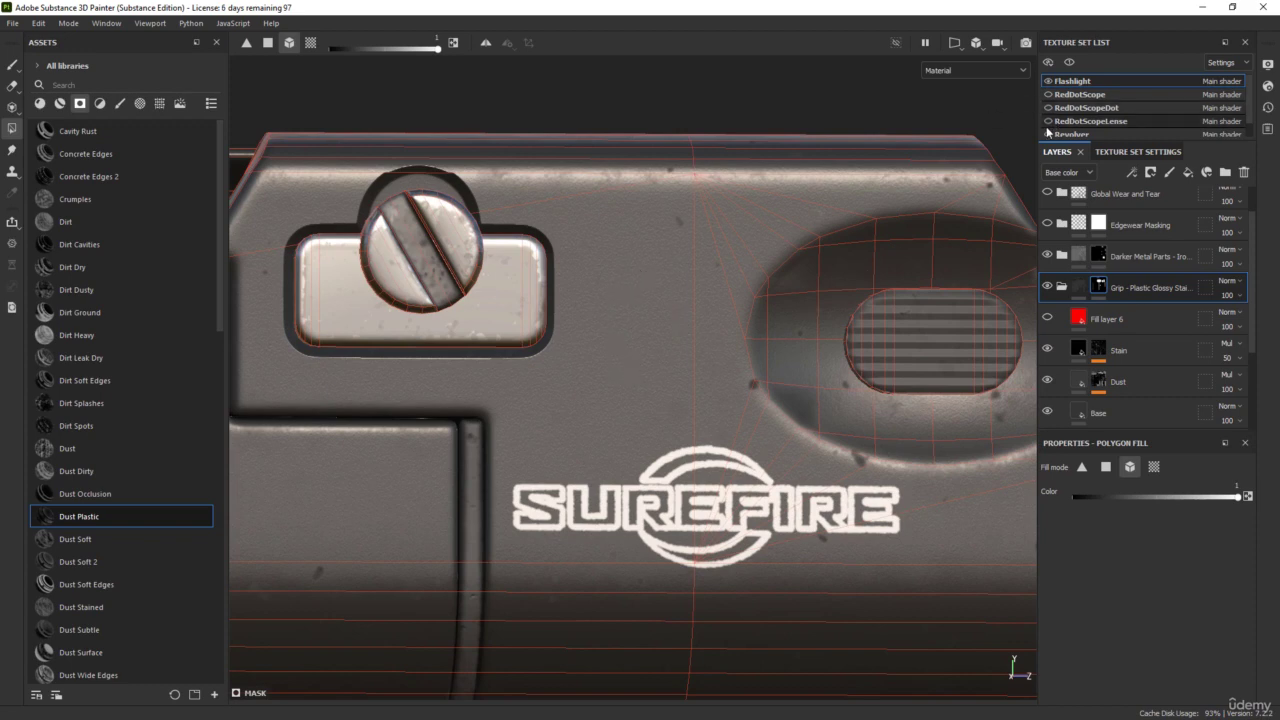
left_click_drag(792, 304, 624, 477, "alt")
scroll(624, 477, "up", 4)
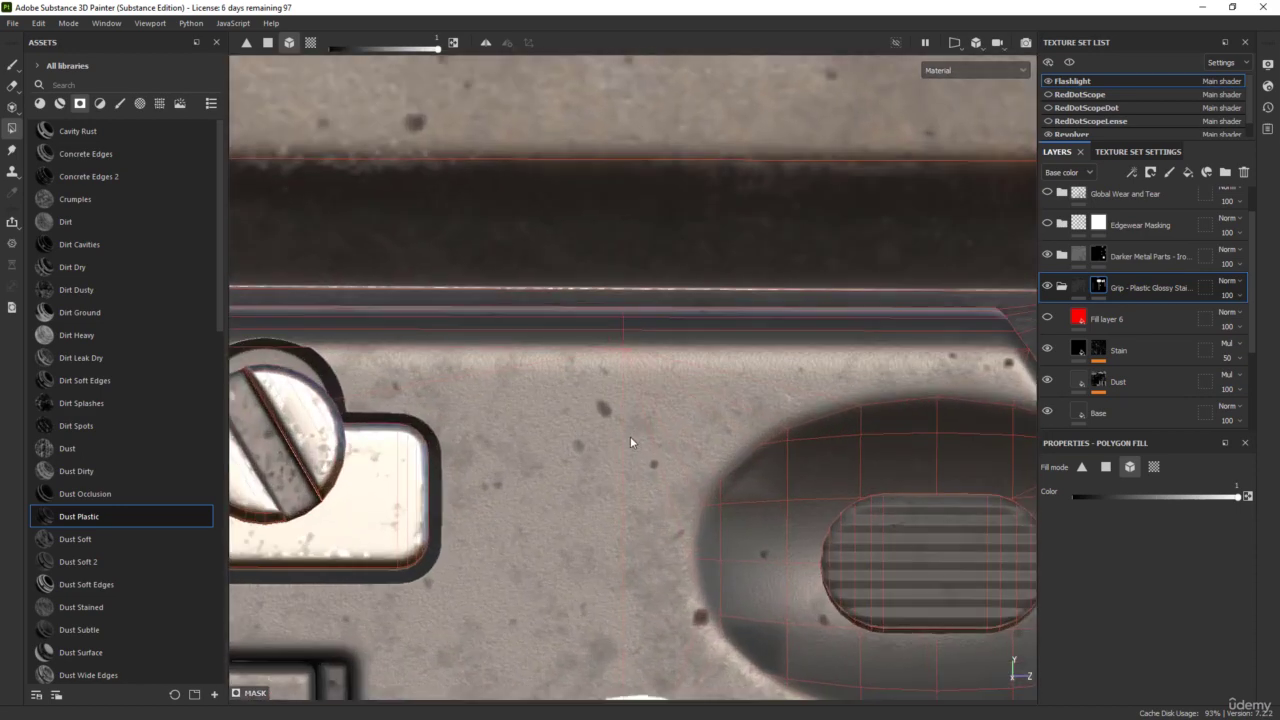
scroll(681, 415, "down", 2)
middle_click_drag(714, 326, 567, 332, "alt")
scroll(652, 380, "down", 5)
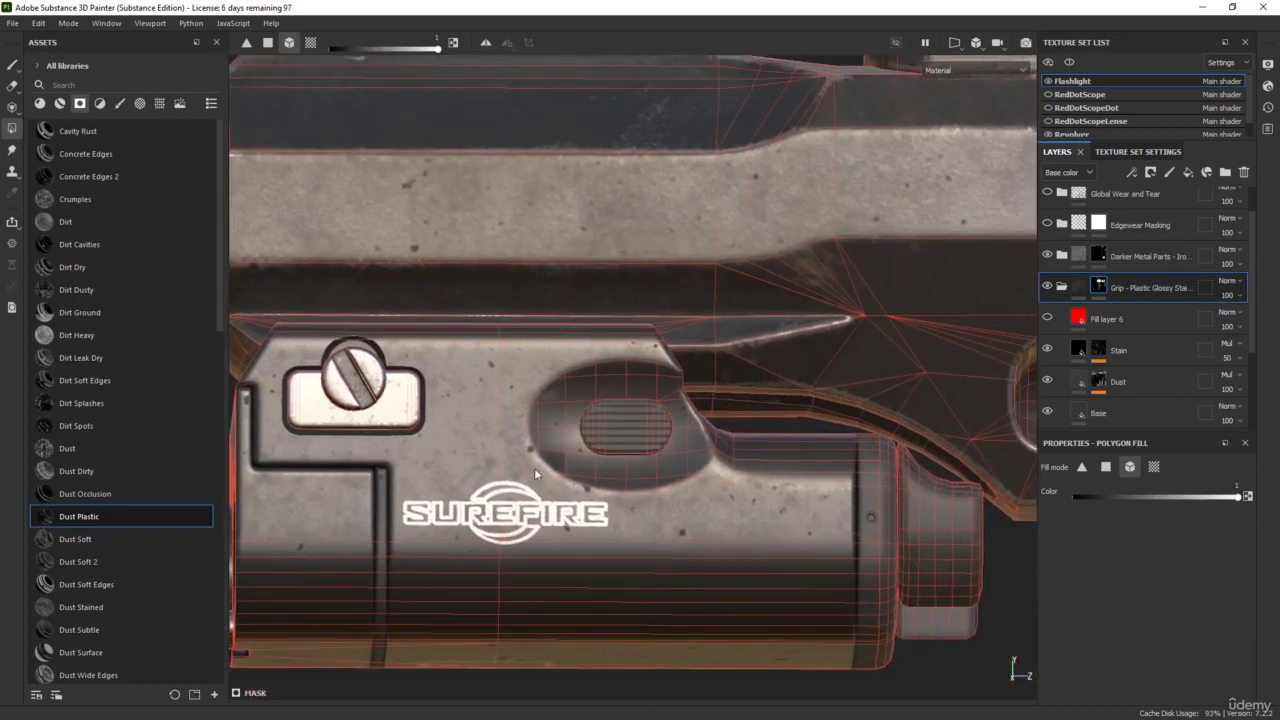
middle_click_drag(494, 480, 538, 408, "alt")
- Cycle the viewport through the Metallic and Roughness channels and compare the flashlight's roughness detail with the revolver's
key("c")
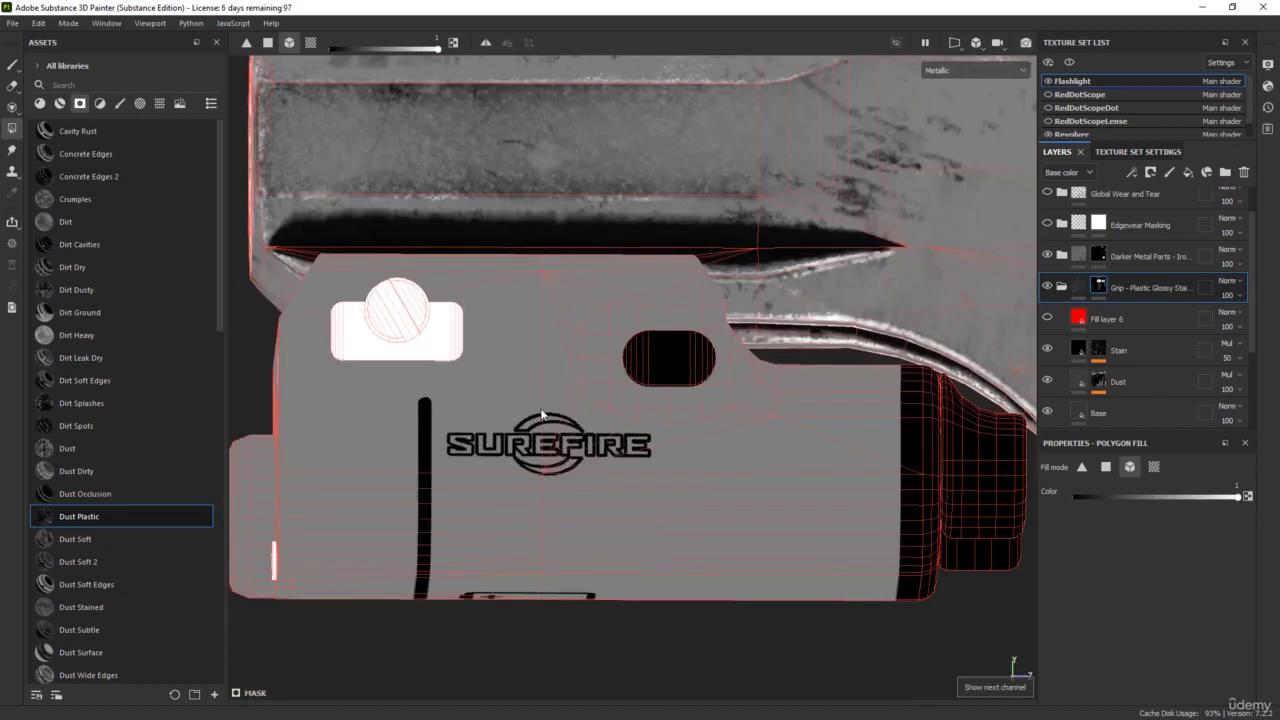
key("c")
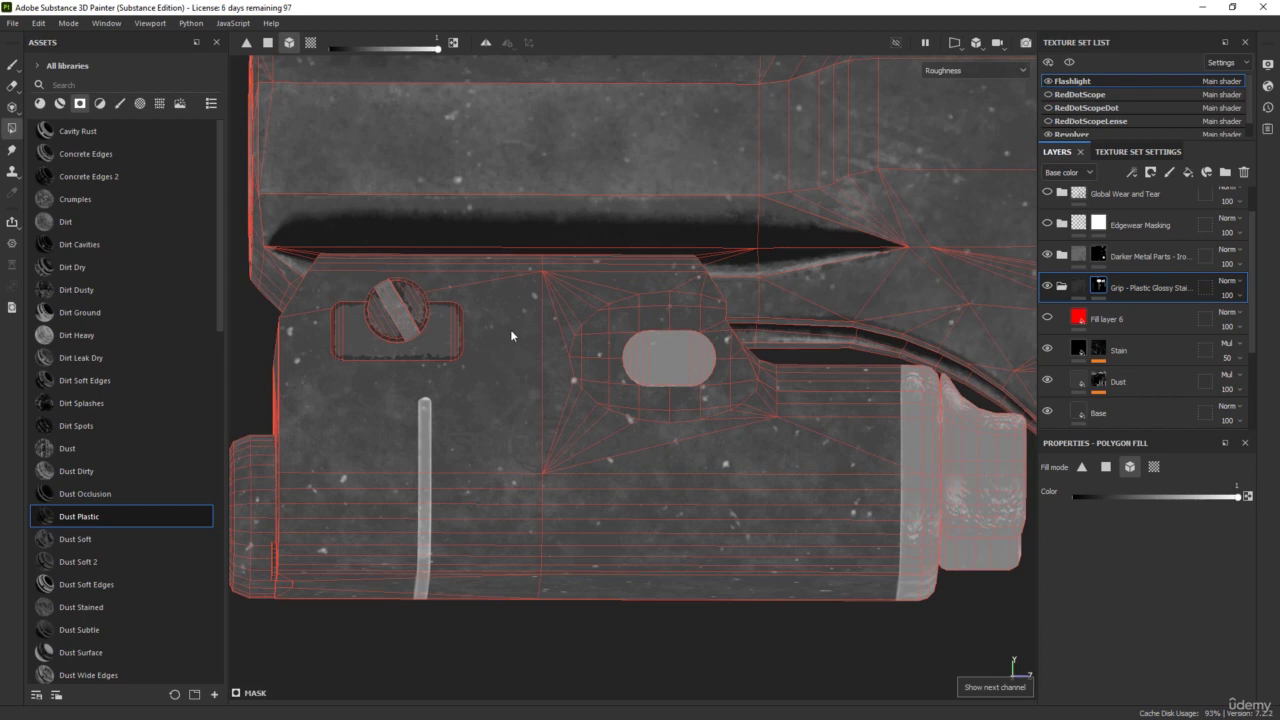
middle_click_drag(510, 335, 501, 428, "alt")
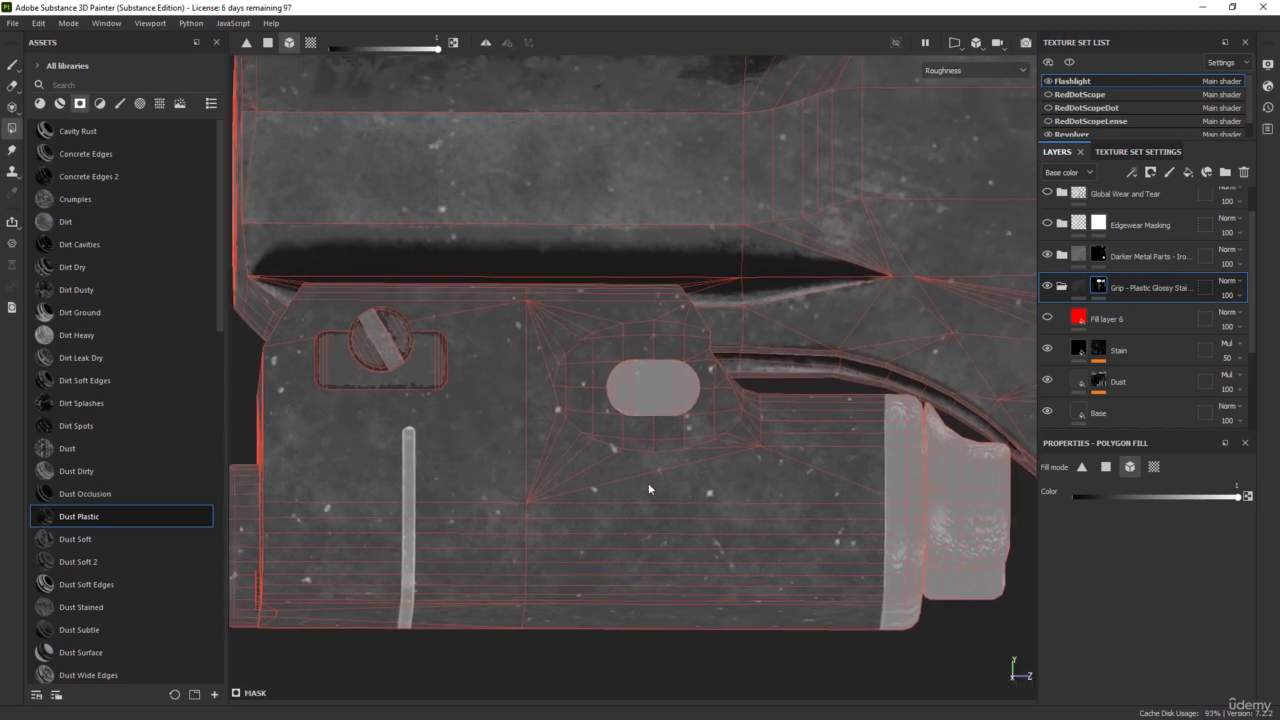
scroll(729, 406, "down", 3)
middle_click_drag(760, 275, 617, 318, "alt")
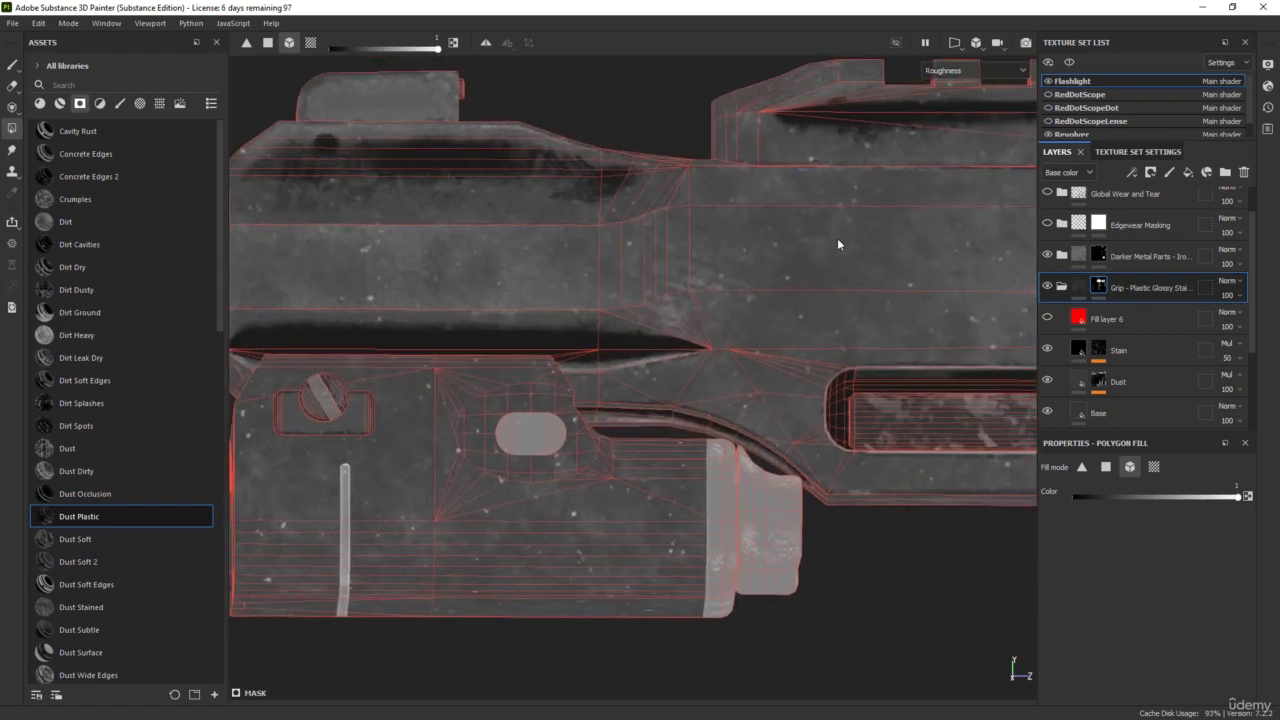
middle_click_drag(380, 433, 504, 390, "alt")
scroll(551, 386, "up", 2)
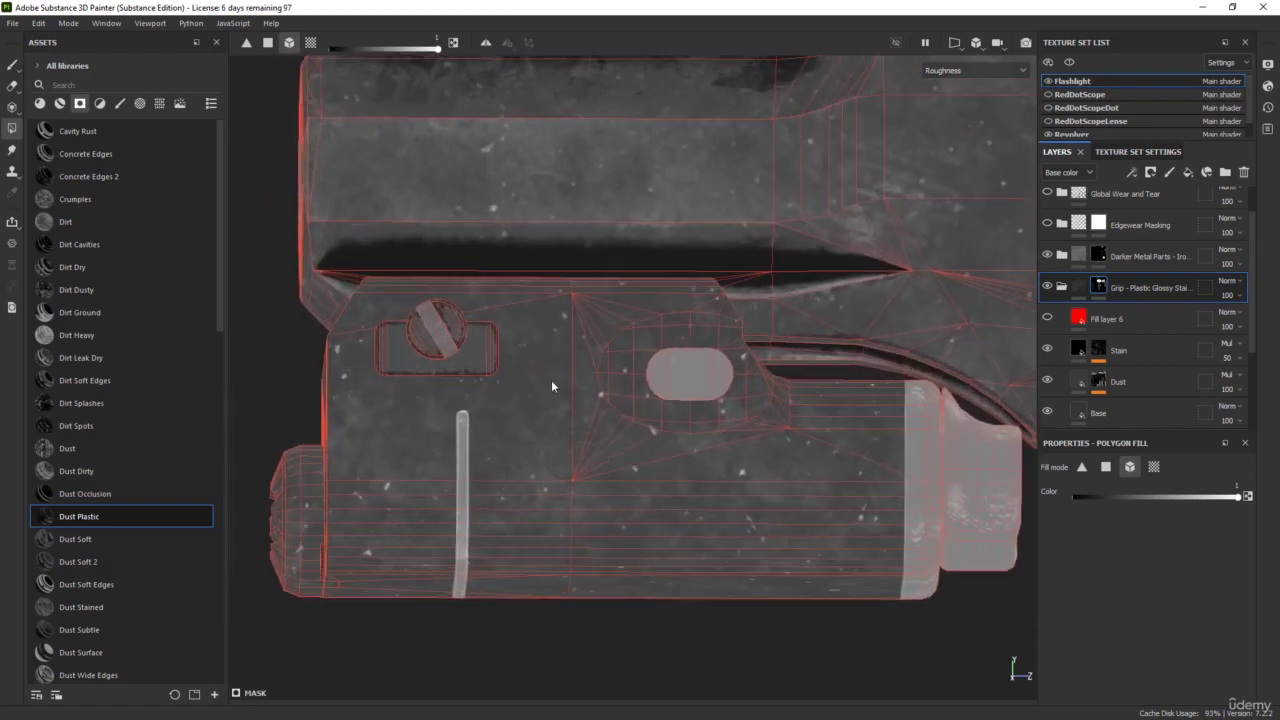
- Set the UV scale of the Base Metal layer in the Steel Gun Painted - Alternative group to 1 and compare the roughness with the revolver
left_click(1060, 288)
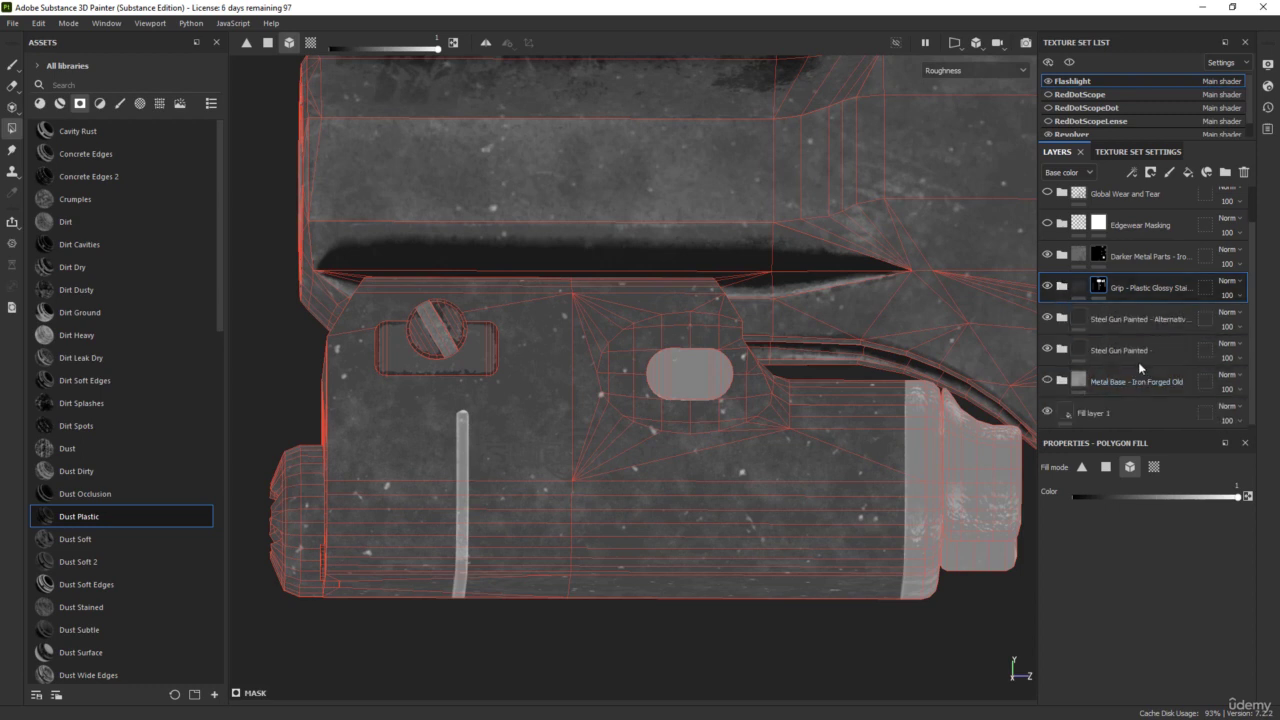
left_click(1060, 320)
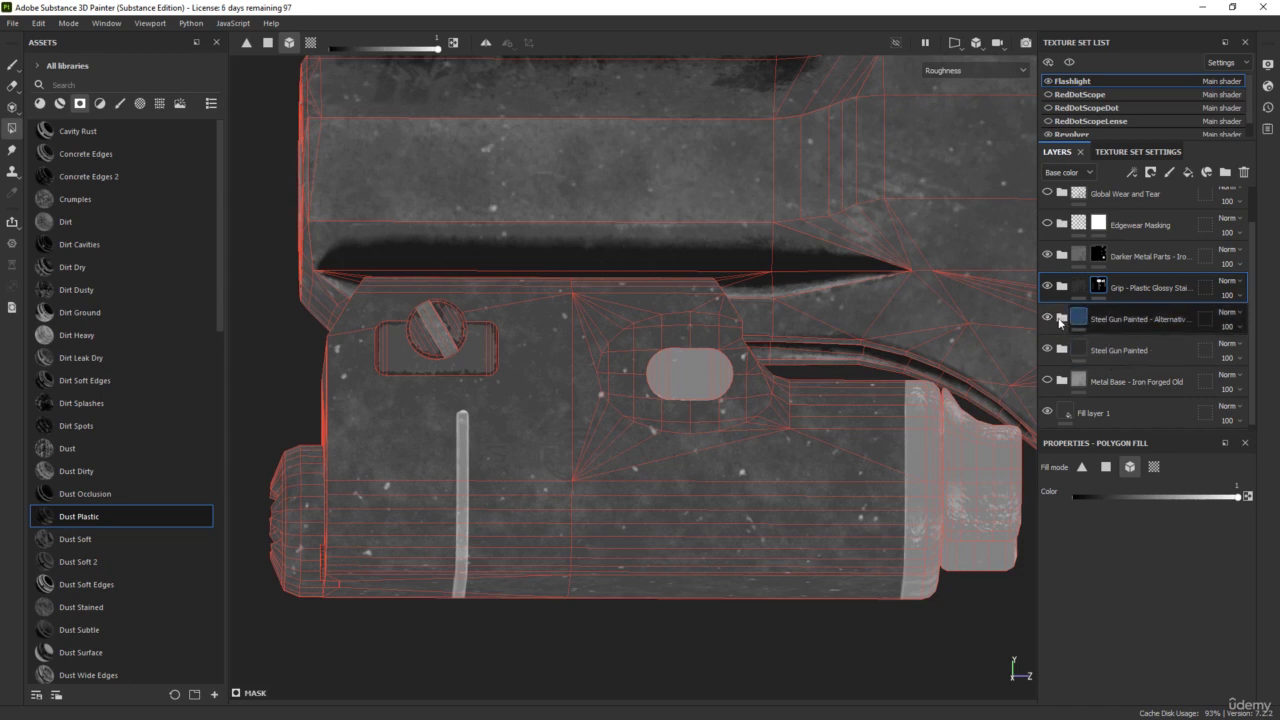
left_click(1061, 320)
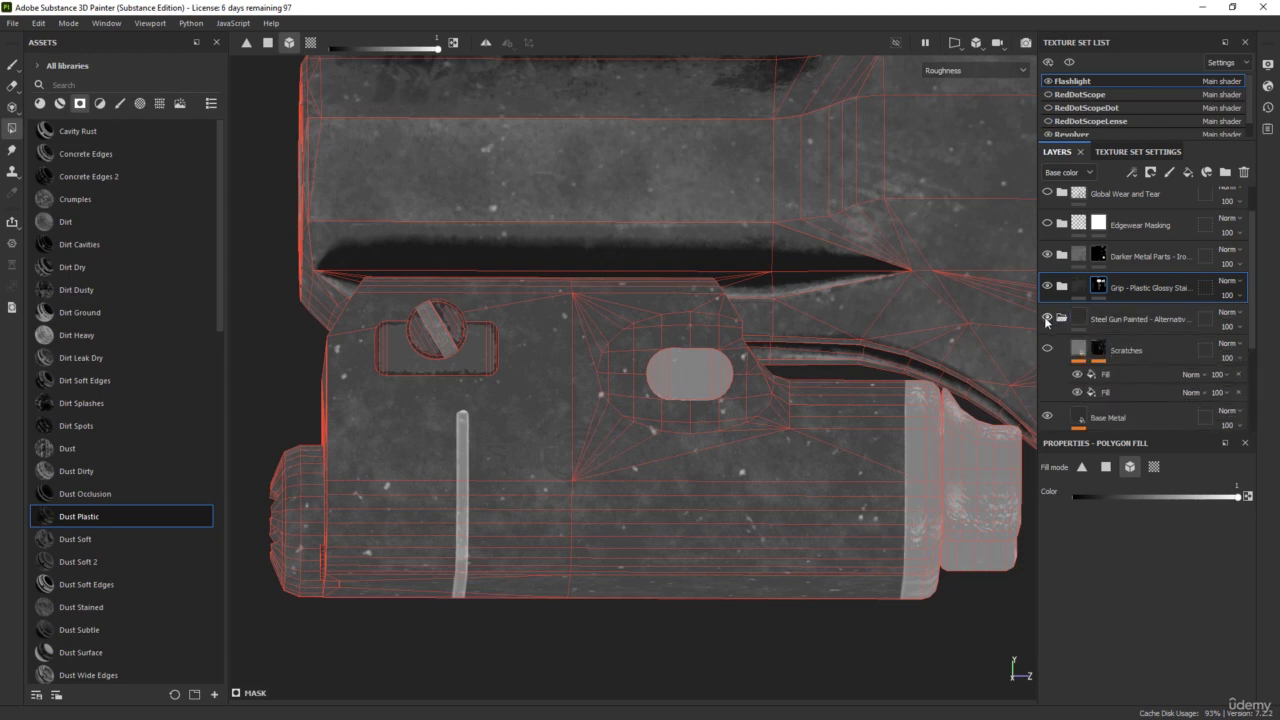
scroll(1100, 372, "down", 1)
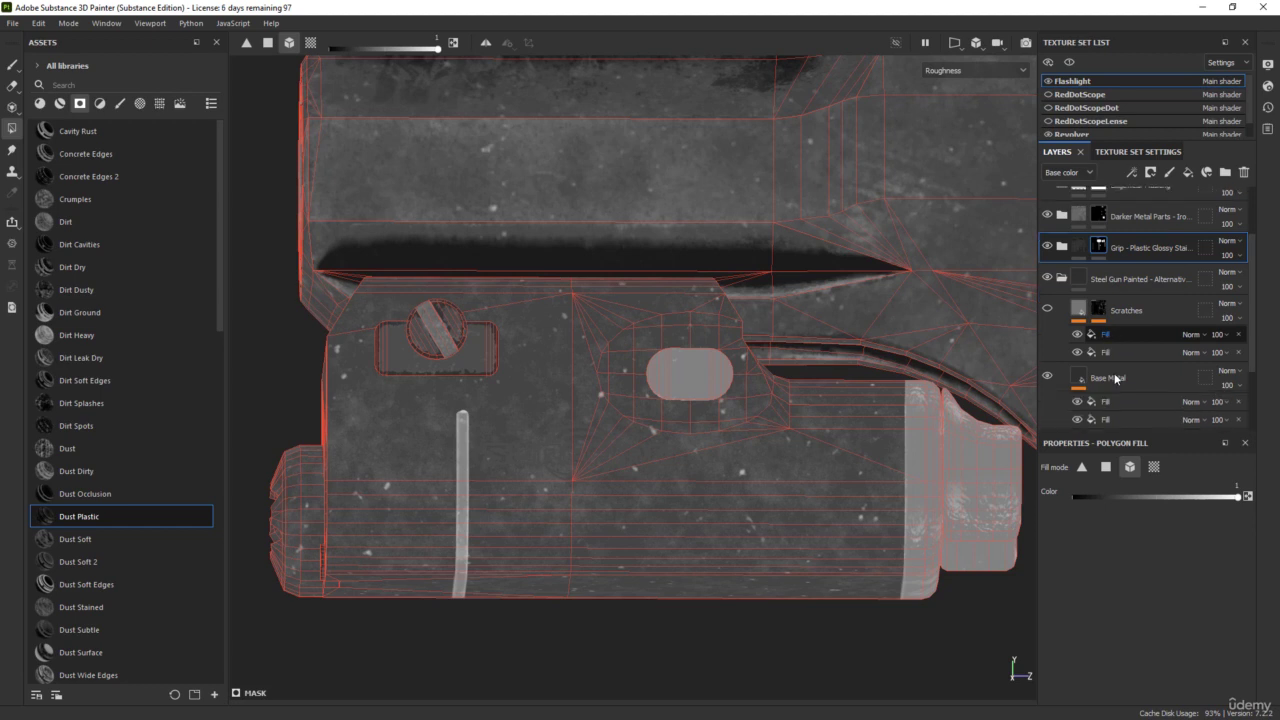
left_click(1080, 379)
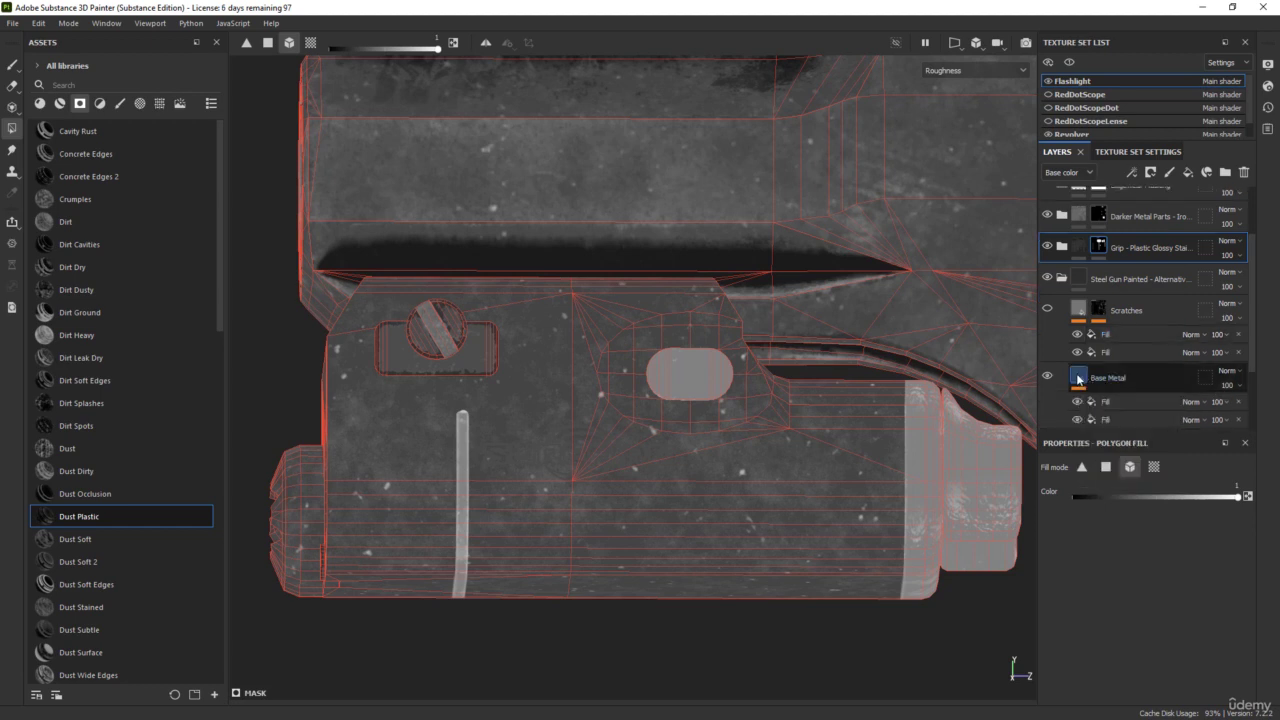
left_click(1079, 379)
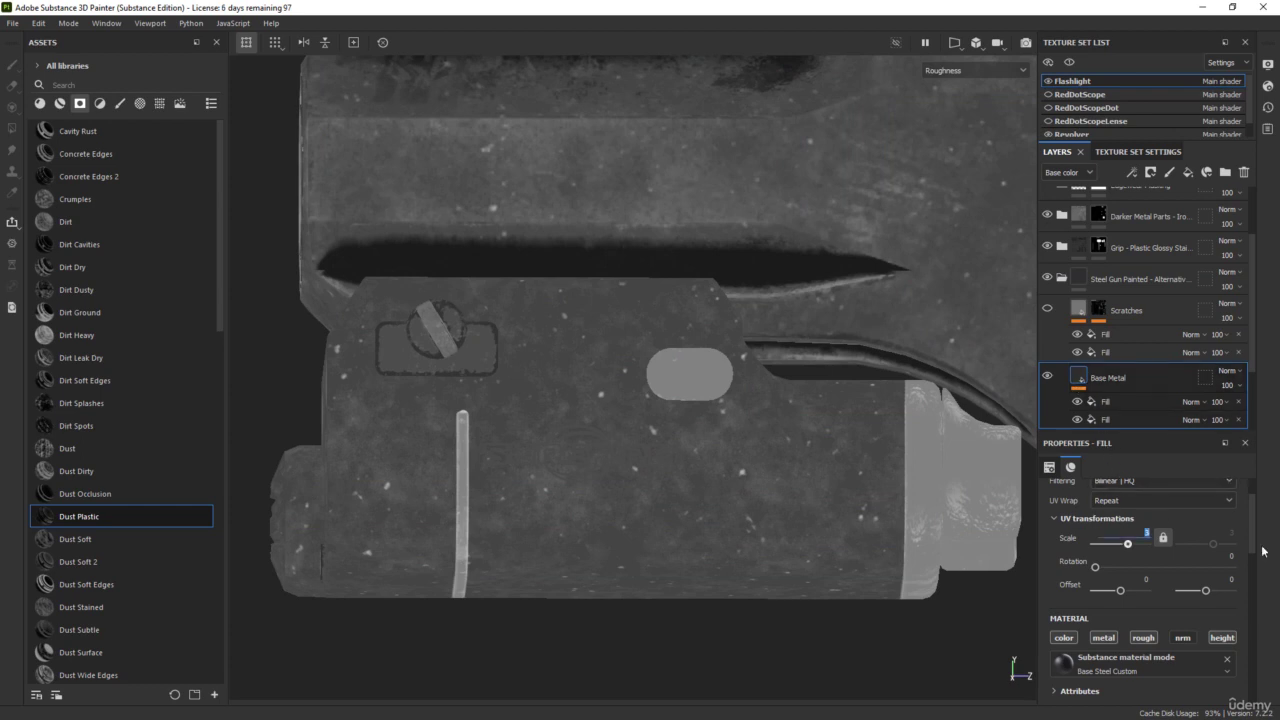
type("1")
key("Return")
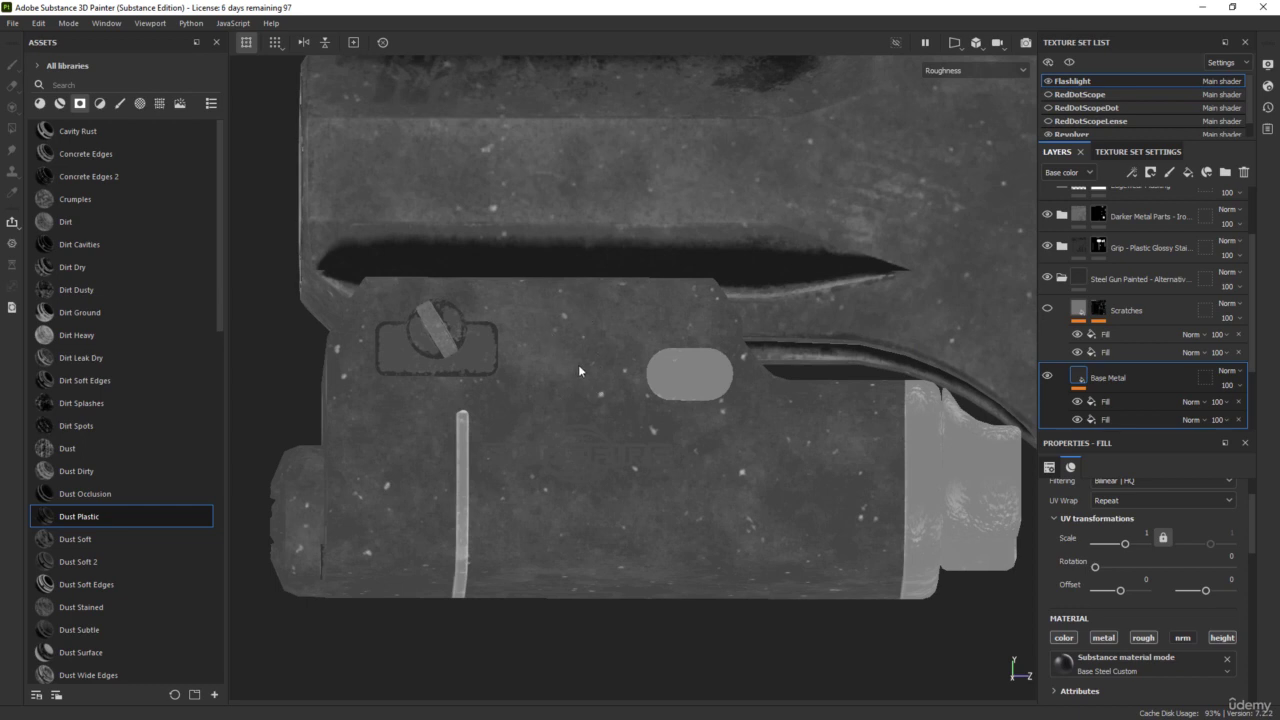
scroll(579, 359, "down", 3)
middle_click_drag(674, 317, 514, 327)
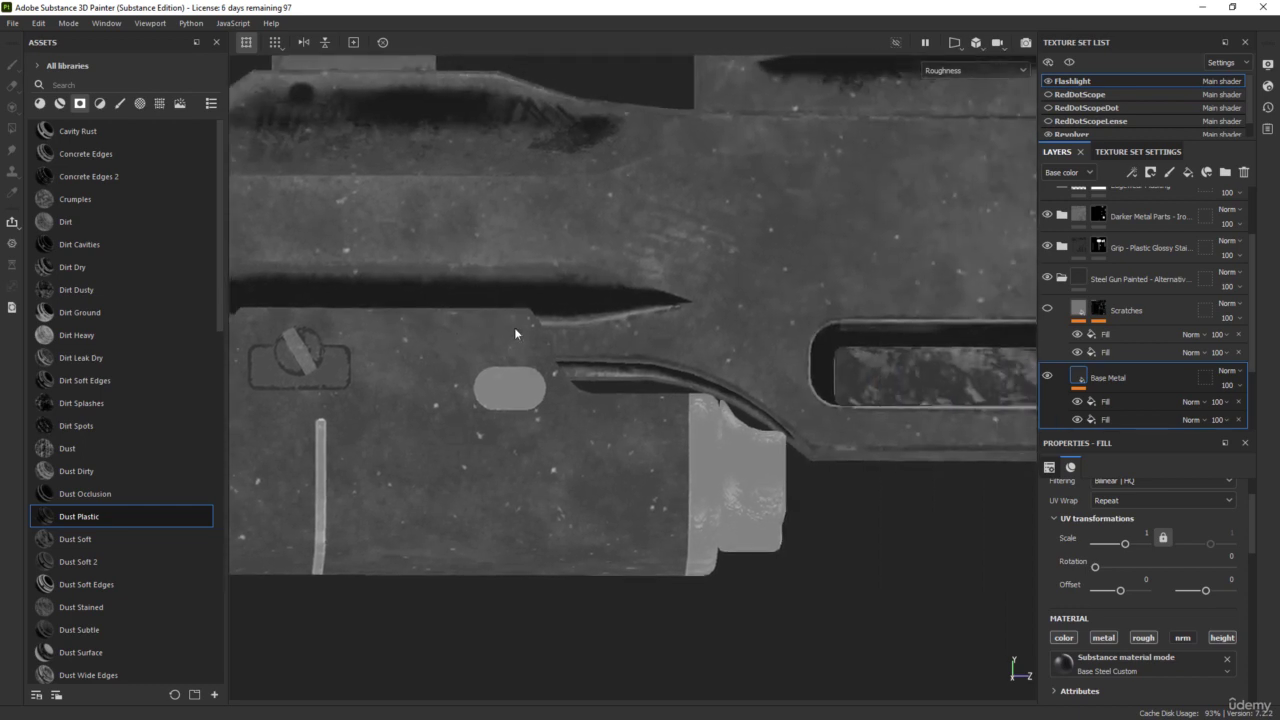
- Try a UV scale of 41 on the Base Metal layer and restore the scale to 1
left_click_drag(515, 333, 466, 326, "alt")
middle_click_drag(466, 326, 550, 318, "alt")
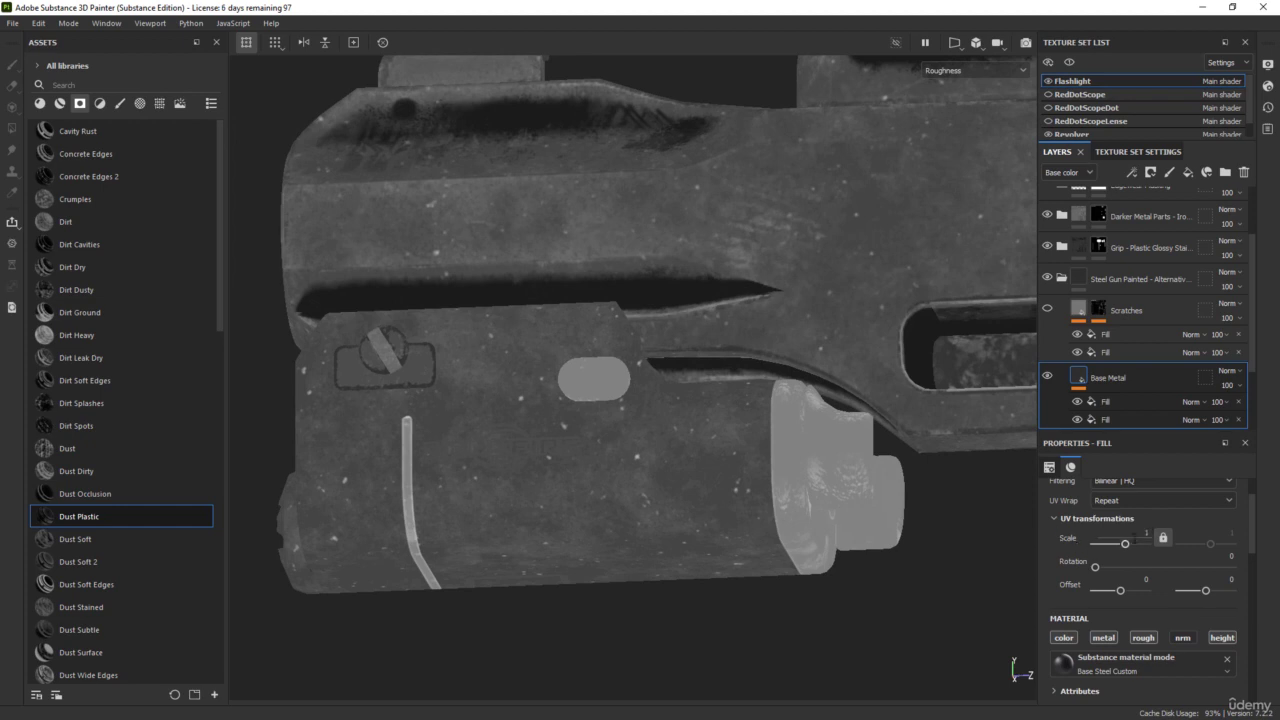
left_click_drag(1126, 546, 1138, 546)
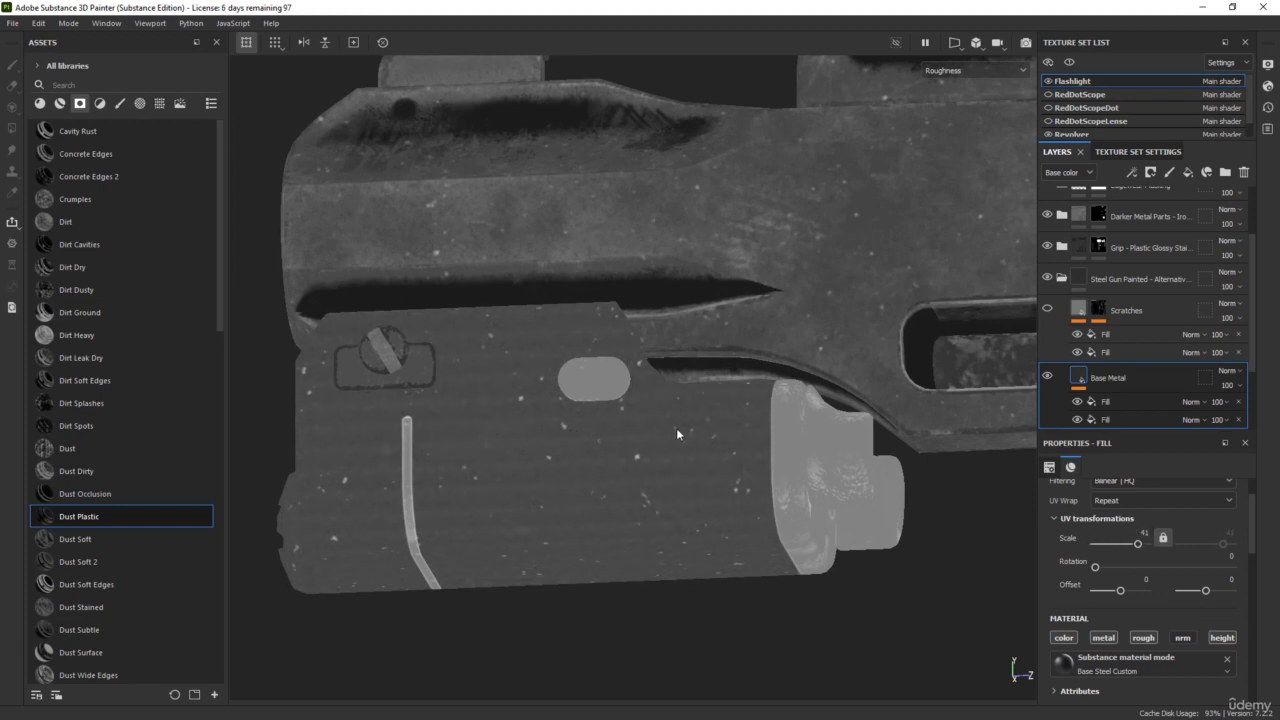
left_click(1145, 532)
type("1")
key("Return")
- Set the UV scale of the Base Metal layer to 0.5
left_click_drag(715, 360, 780, 352, "alt")
left_click(1146, 532)
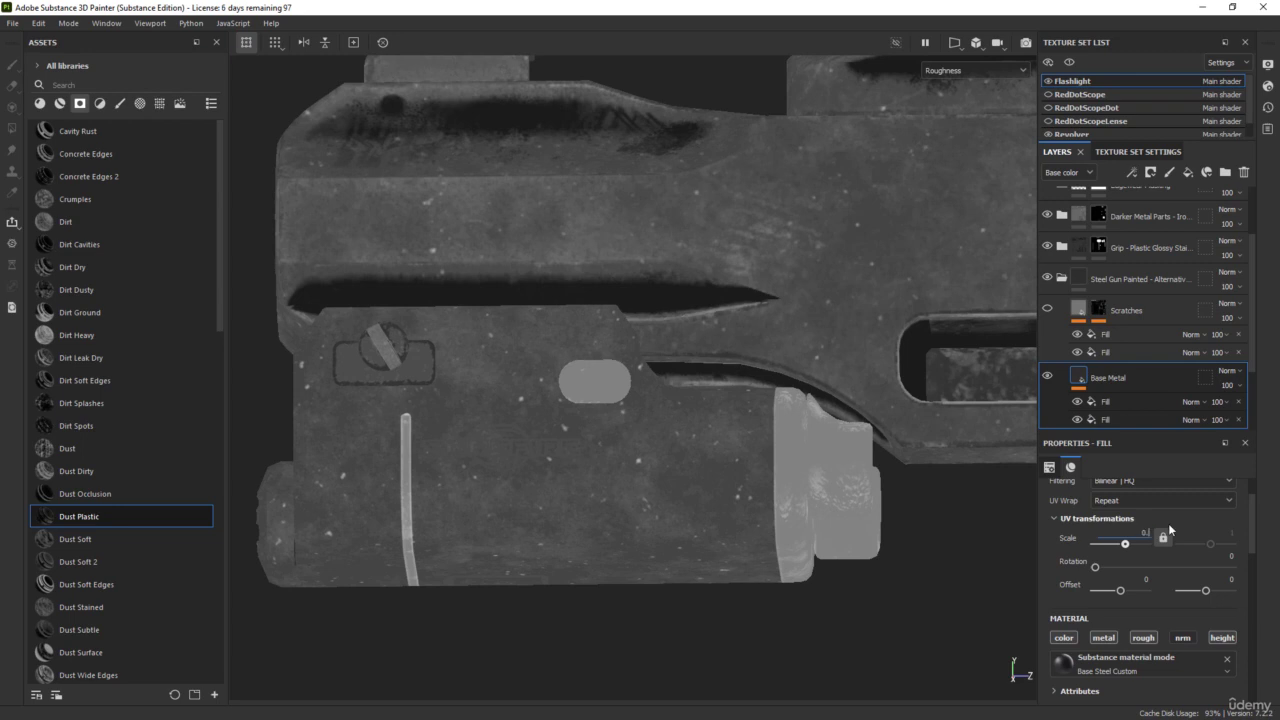
type("0.5")
key("Return")
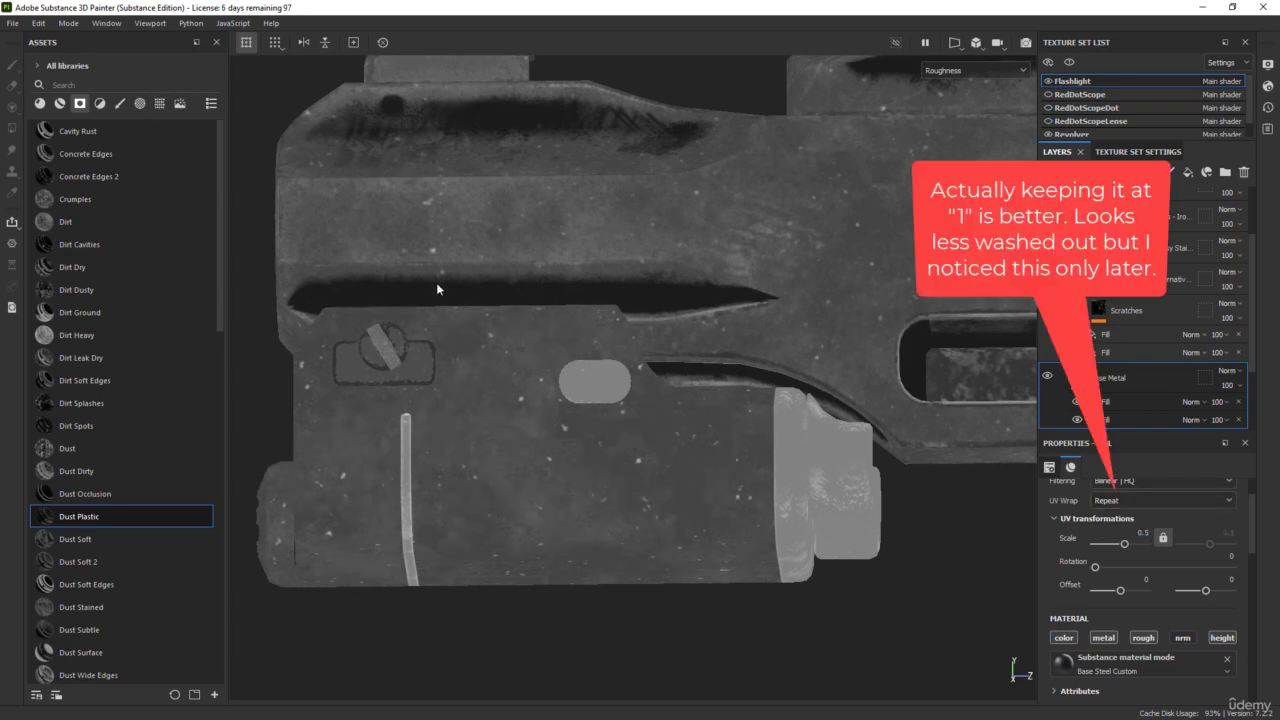
- Return the viewport to the Material display, rotate the environment lighting, and hide the Revolver texture set
left_click_drag(553, 286, 667, 281, "alt")
key("m")
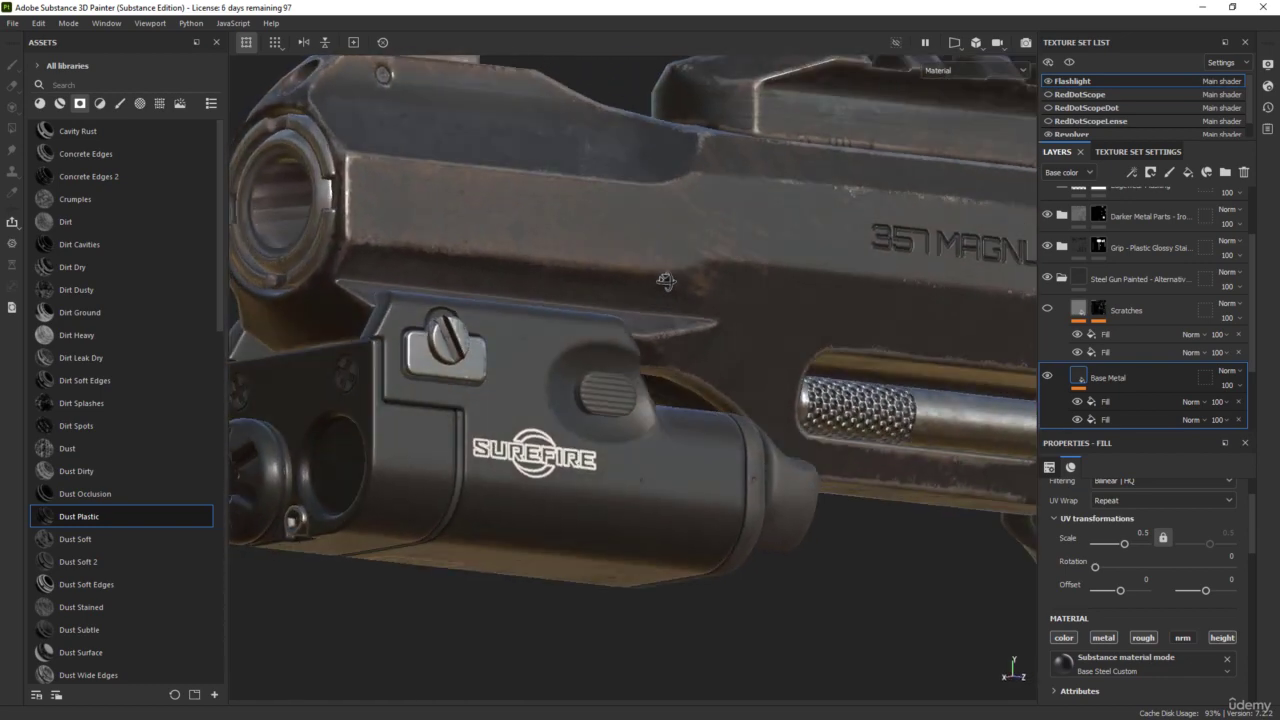
right_click_drag(627, 267, 640, 257, "shift")
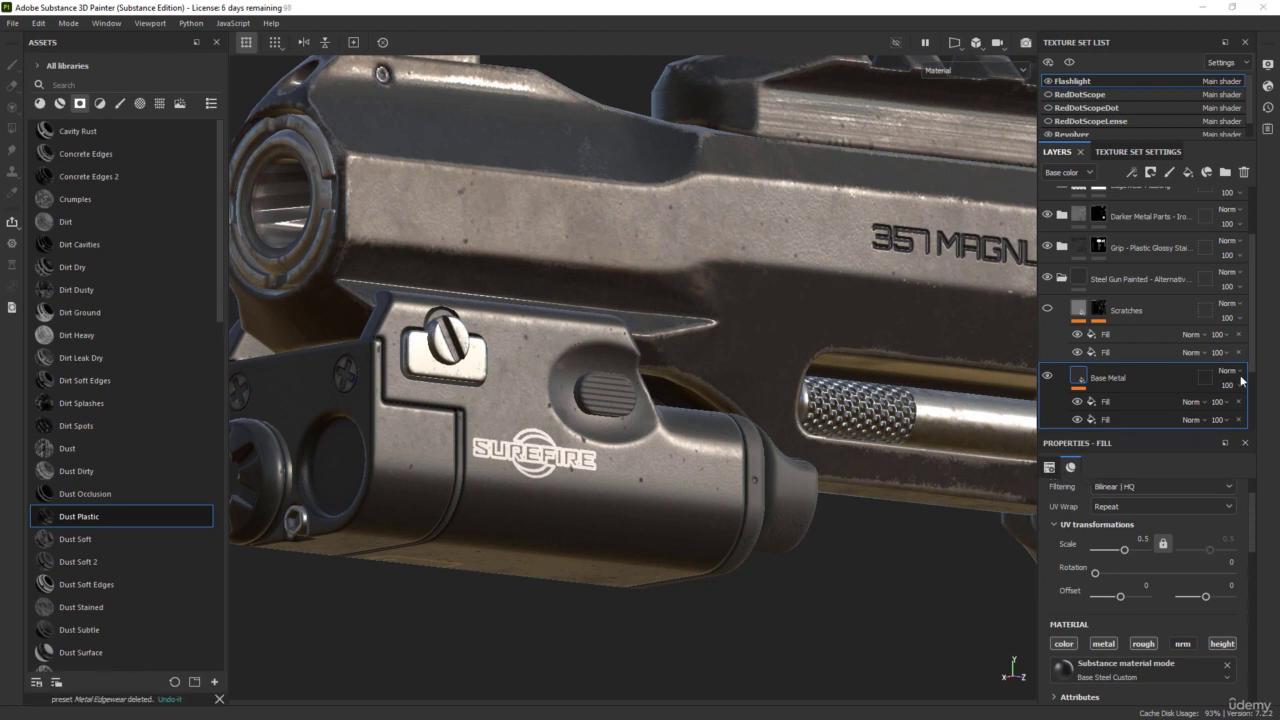
left_click(1047, 134)
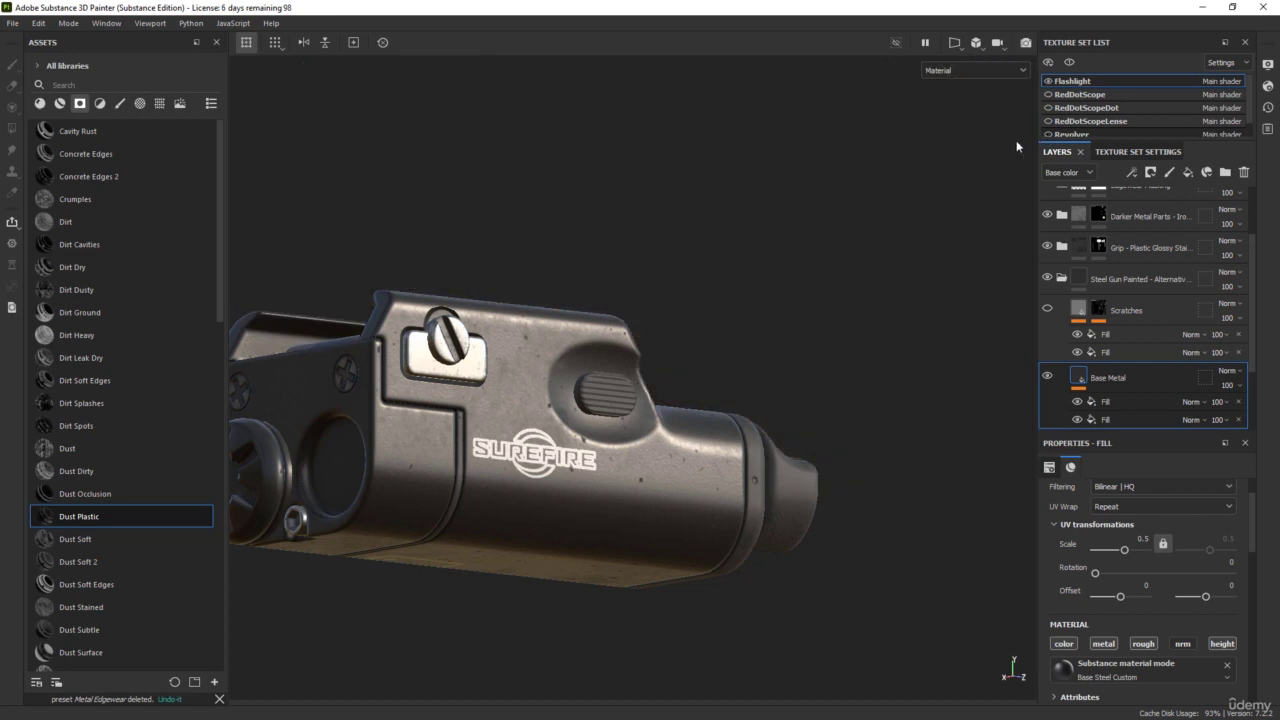
left_click_drag(630, 245, 897, 286, "alt")
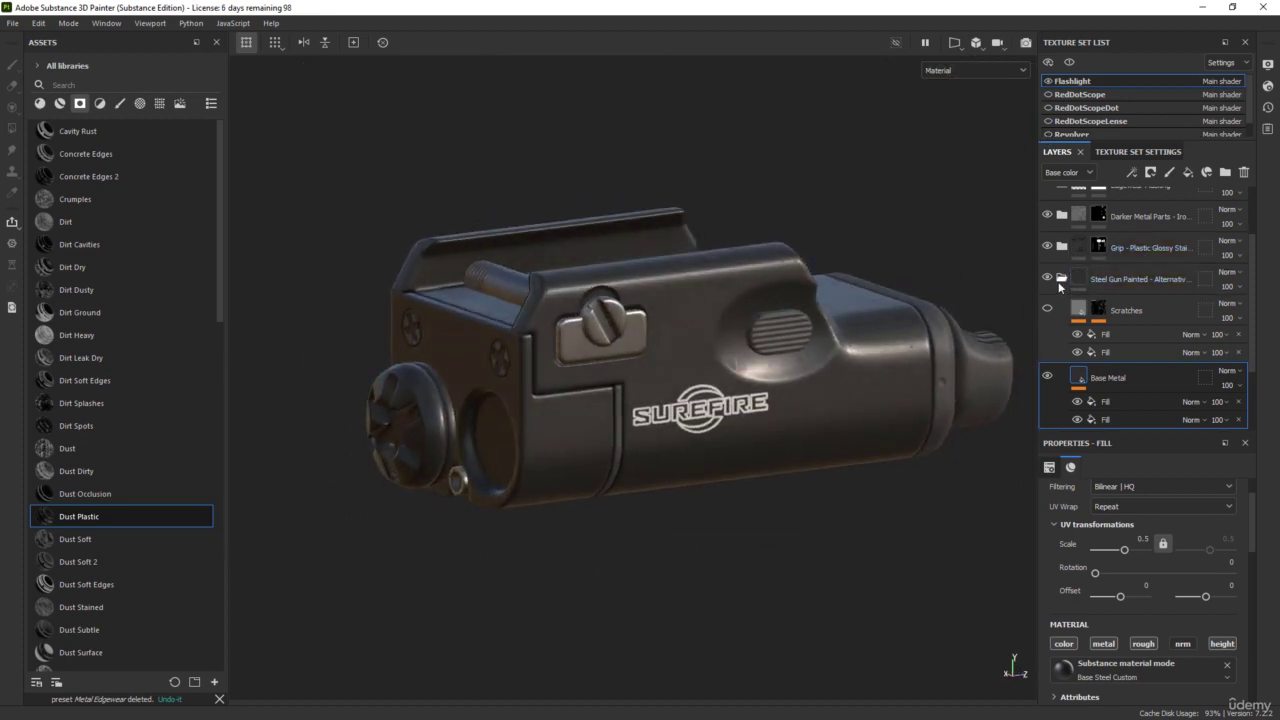
- Collapse the Steel Gun Painted - Alternative group, make the Edgewear Masking group visible, and inspect the flashlight's underside
left_click(1062, 278)
left_click(1046, 258)
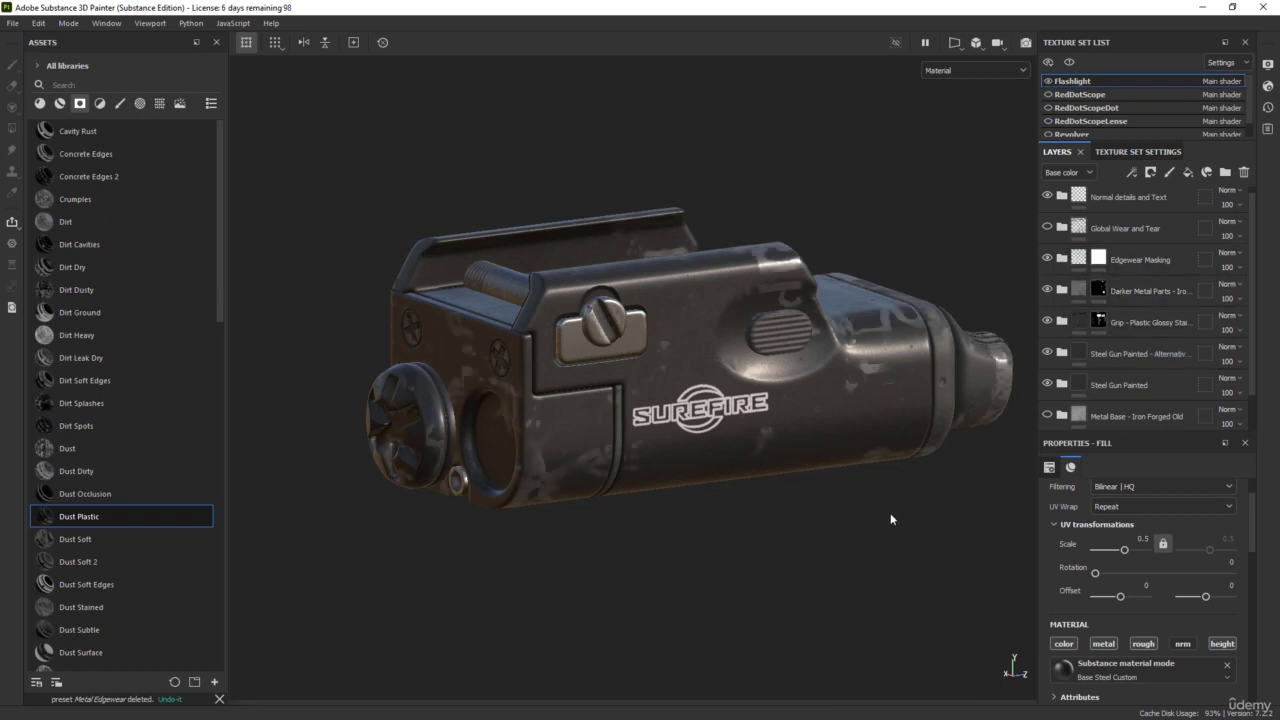
left_click_drag(891, 519, 758, 287, "alt")
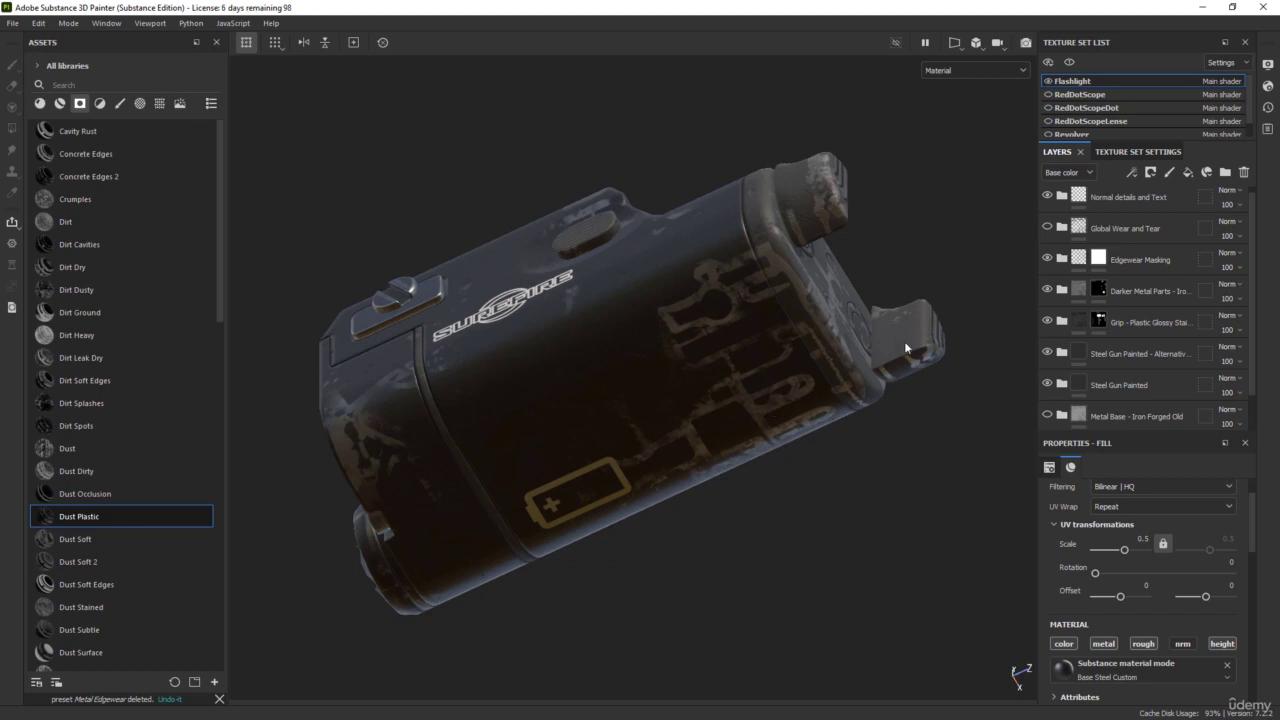
- Examine the parameters and image inputs of the Mask Builder generator in the Metal Edgewear mask
left_click(1064, 259)
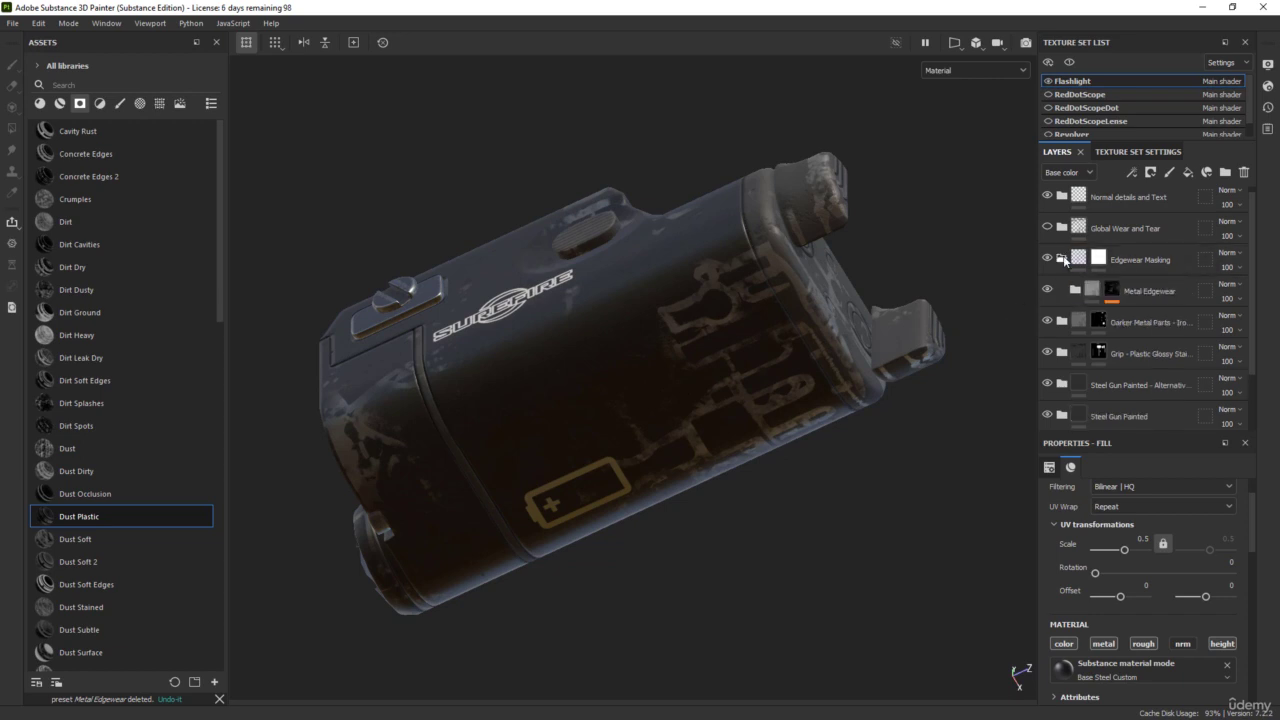
left_click(1112, 291)
left_click(1112, 292)
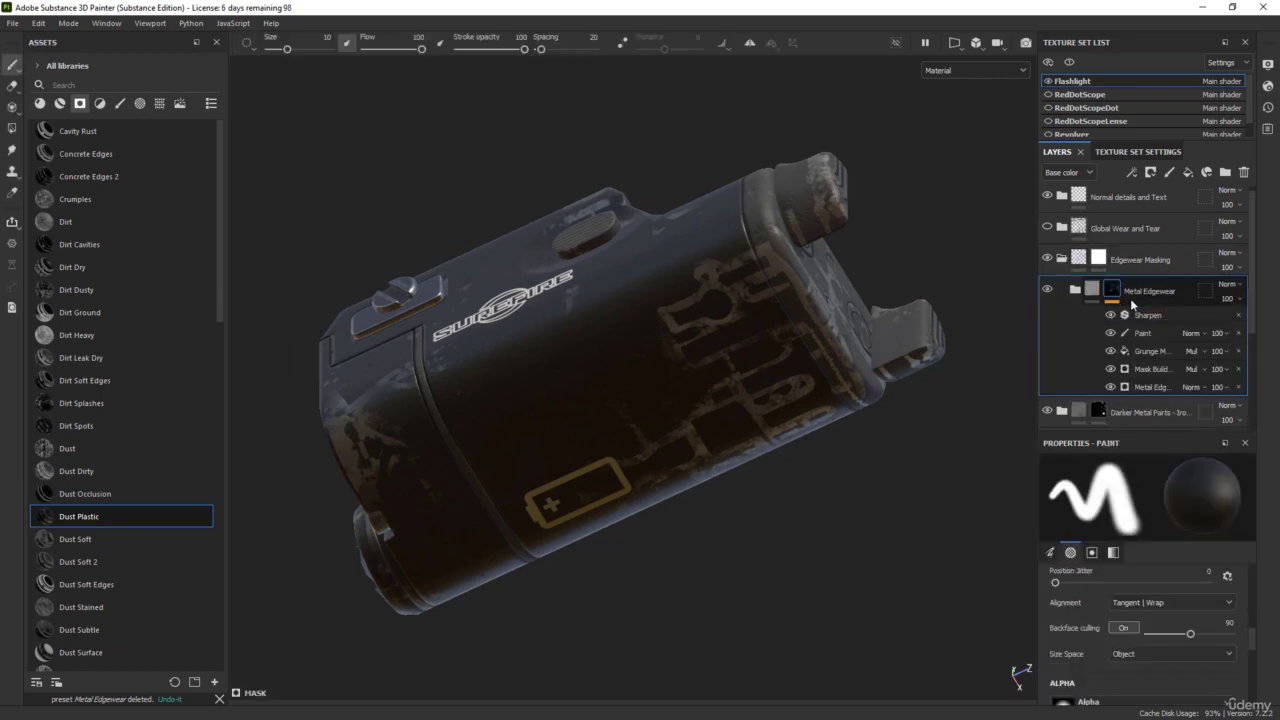
left_click(1148, 368)
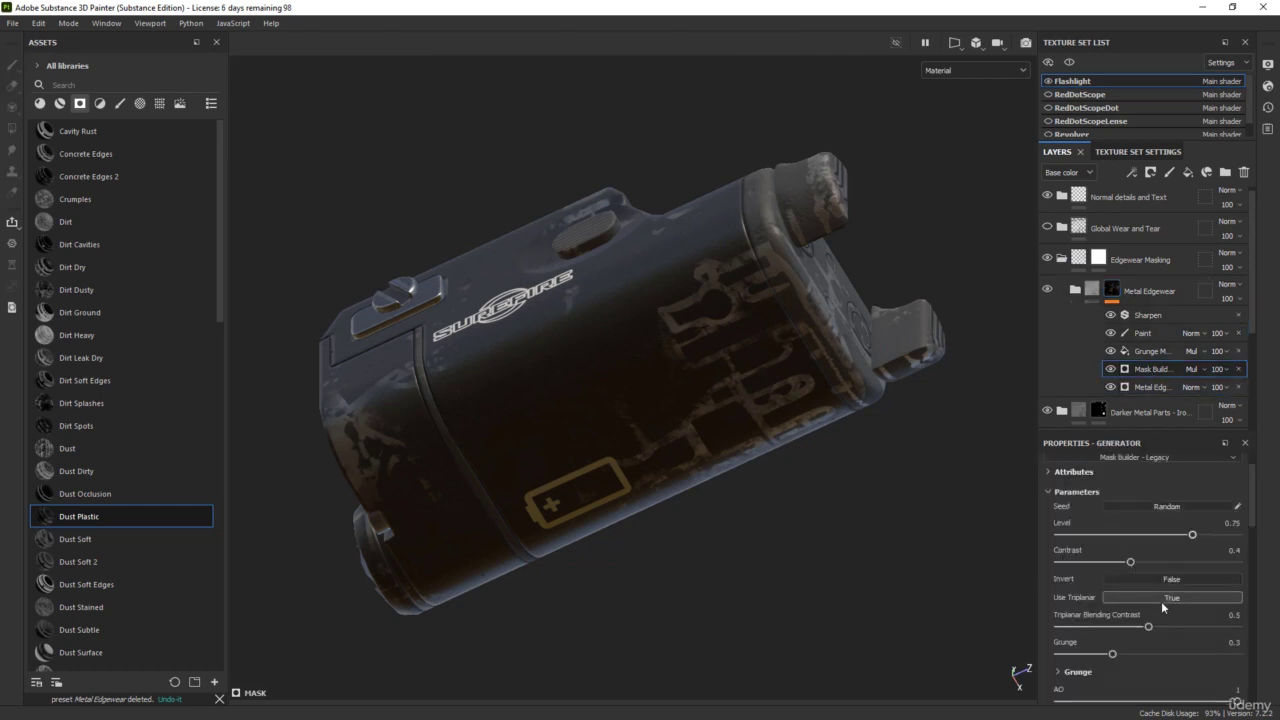
scroll(1160, 595, "down", 5)
scroll(1155, 585, "down", 2)
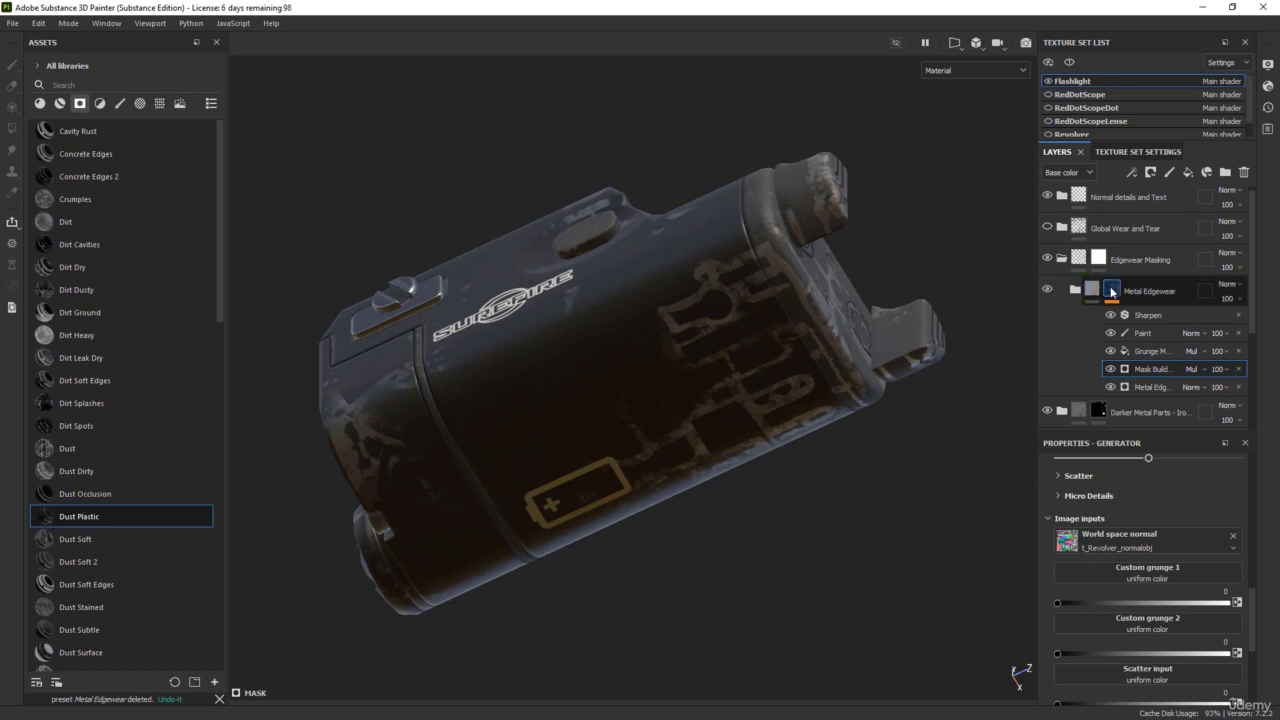
- Replace the Metal Edgewear folder's mask with a new black mask and apply the Paint Old smart mask to it
right_click(1108, 286)
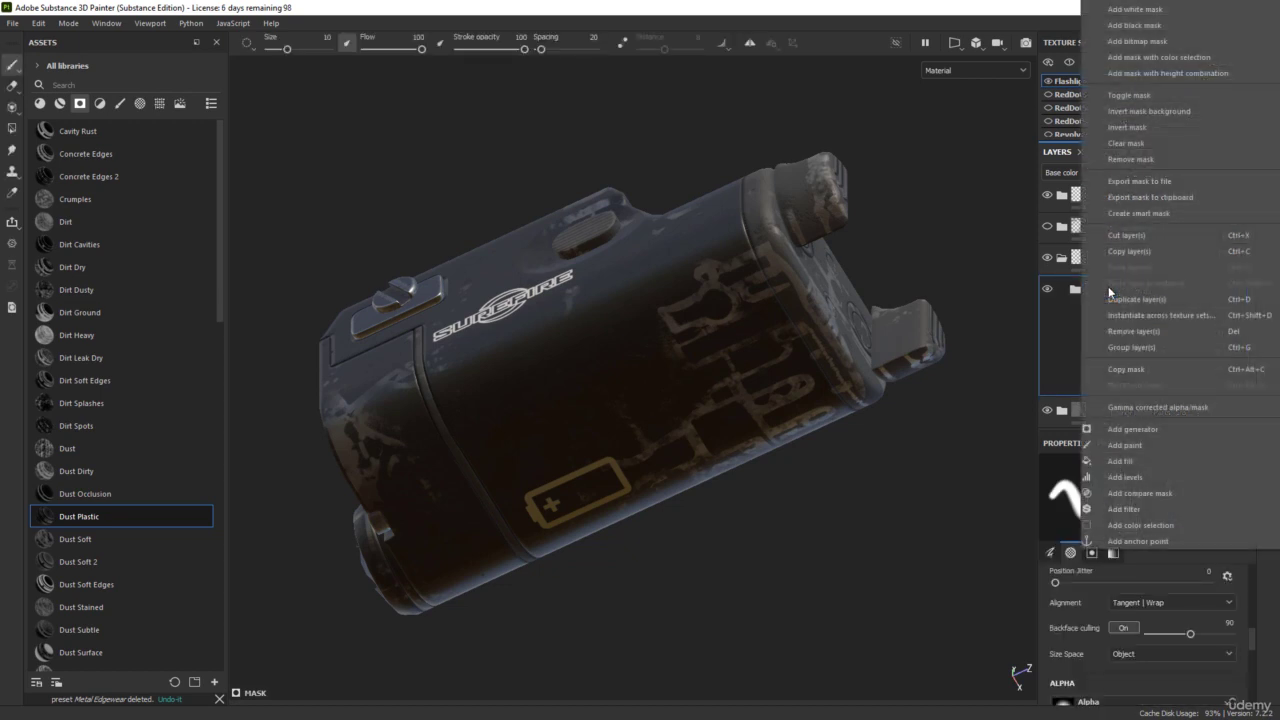
left_click(1140, 26)
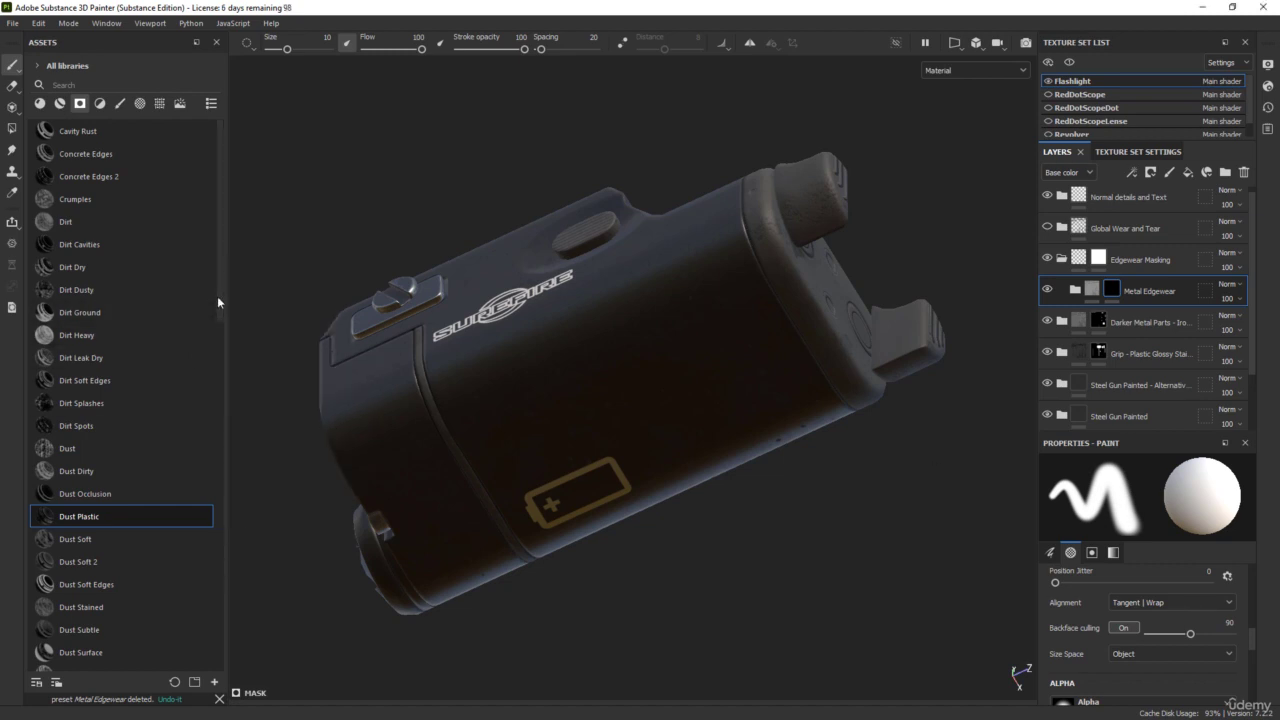
left_click_drag(217, 296, 233, 548)
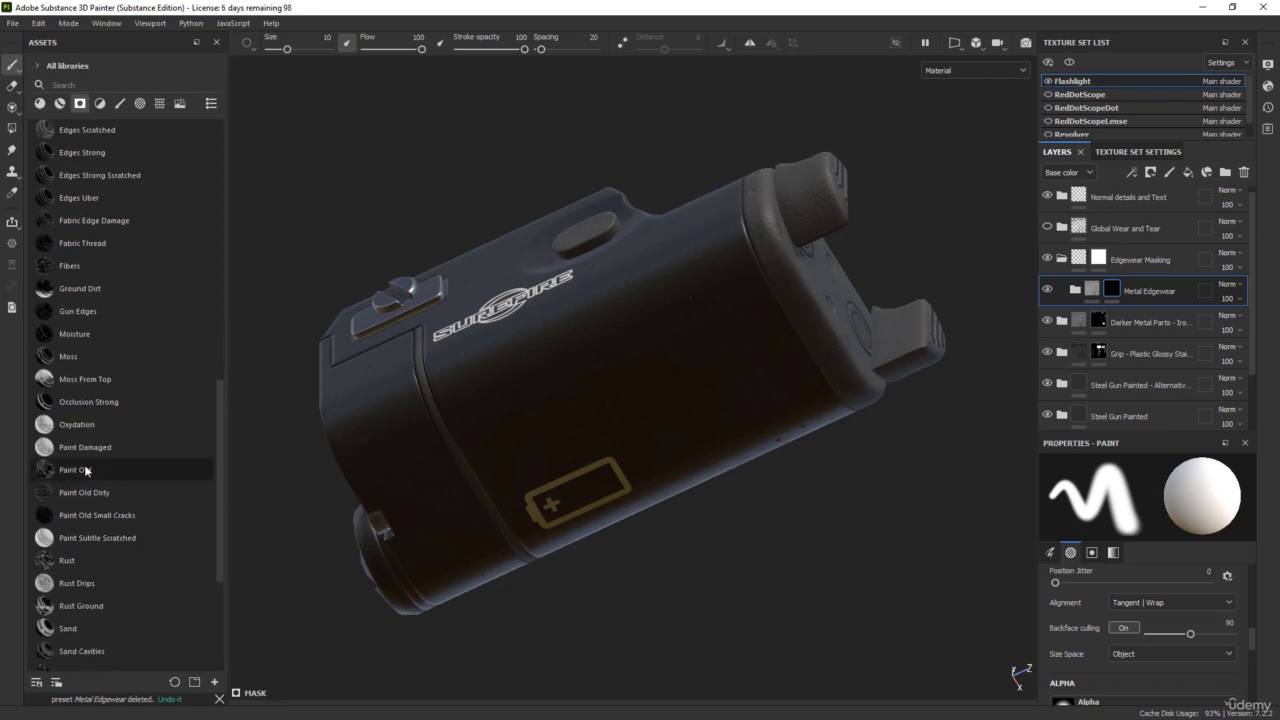
left_click_drag(86, 470, 948, 356)
left_click_drag(1113, 289, 1104, 291)
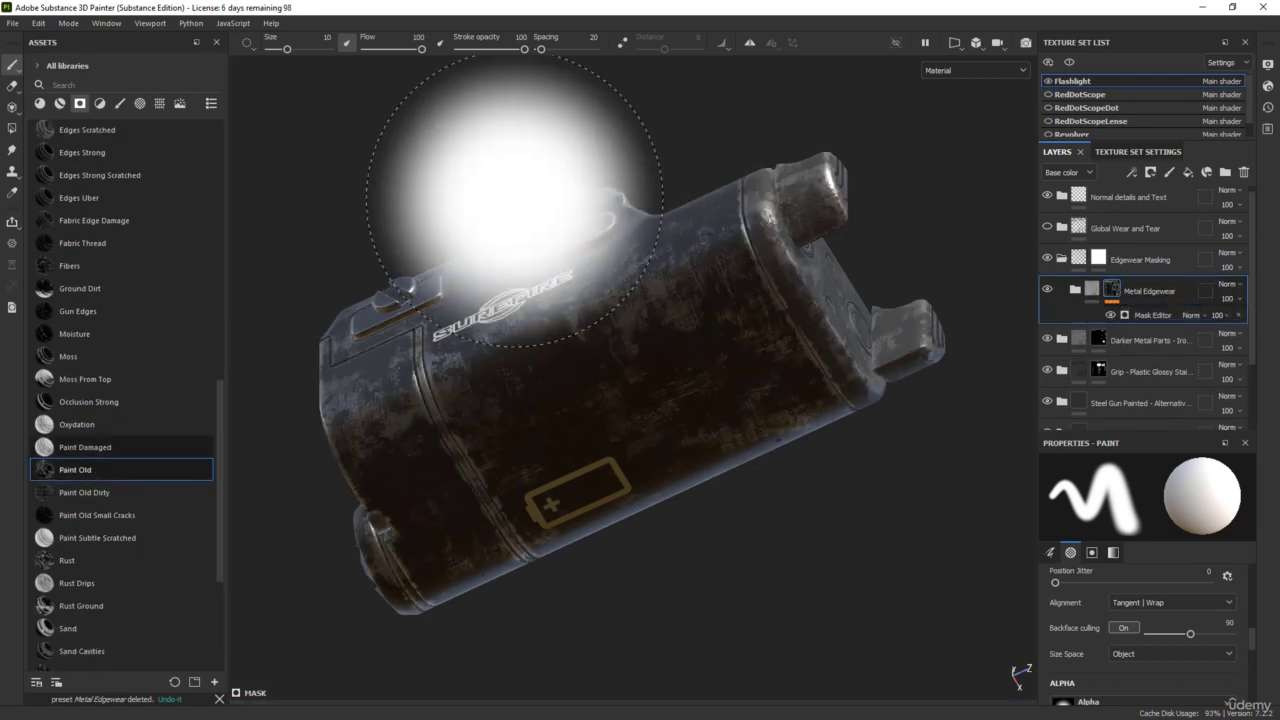
- Set the Global Balance of the Metal Edgewear mask's Mask Editor generator to 0.18
mouse_move(457, 143)
left_mouse_down("alt")
mouse_move(514, 177)
mouse_move(712, 223)
mouse_move(711, 494)
left_mouse_up("alt")
right_click_drag(693, 486, 534, 434, "ctrl")
middle_click_drag(534, 434, 600, 564, "alt")
mouse_move(600, 566)
left_mouse_down("alt")
mouse_move(637, 615)
mouse_move(651, 606)
left_mouse_up("alt")
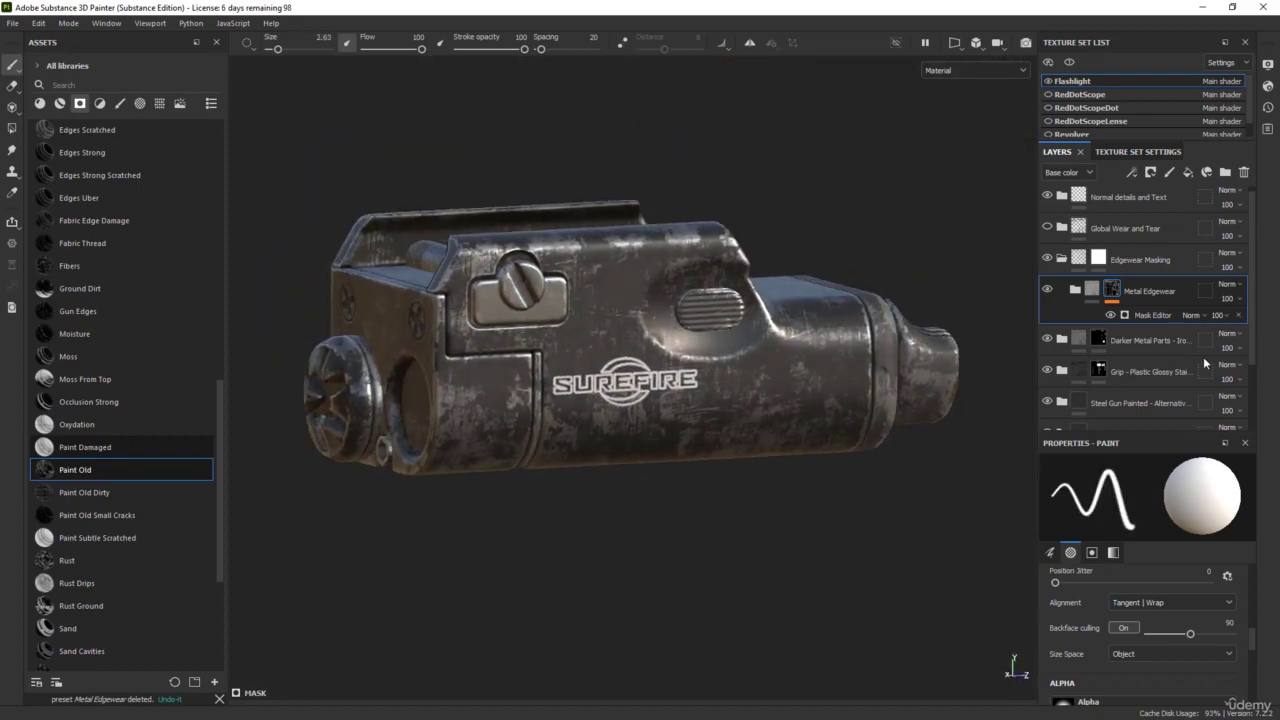
left_click(1154, 317)
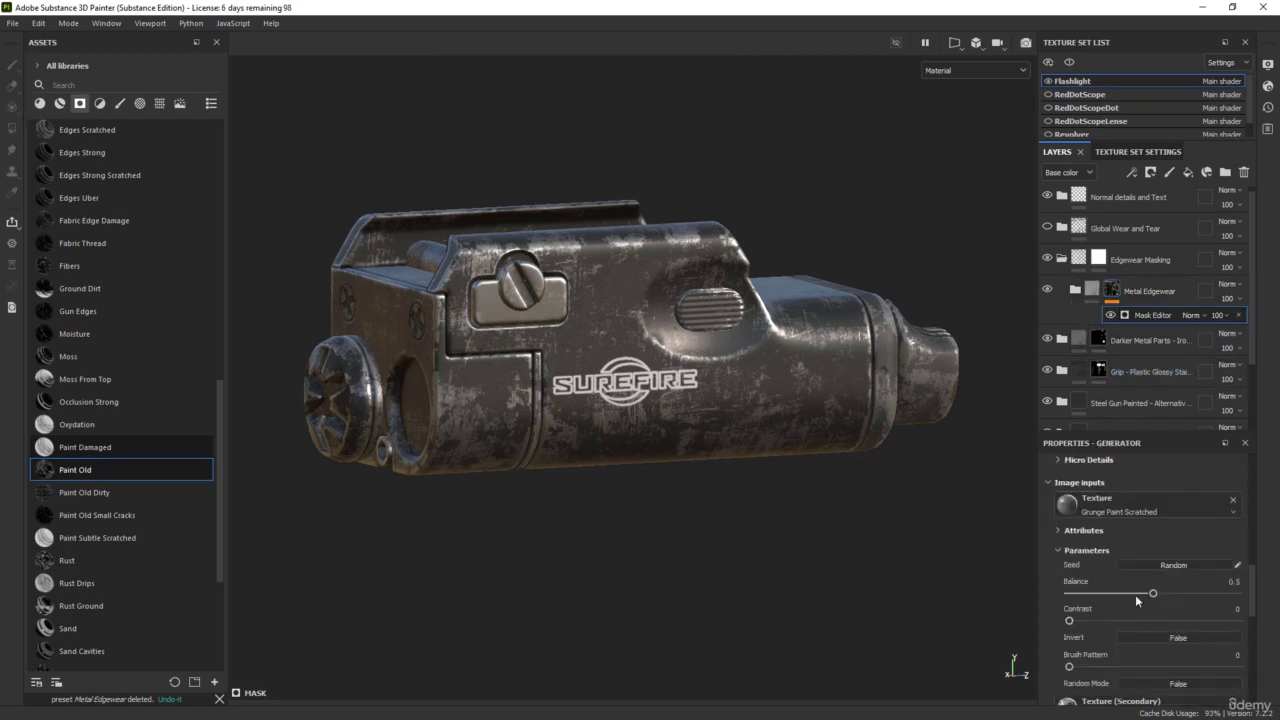
scroll(1252, 560, "down", 8)
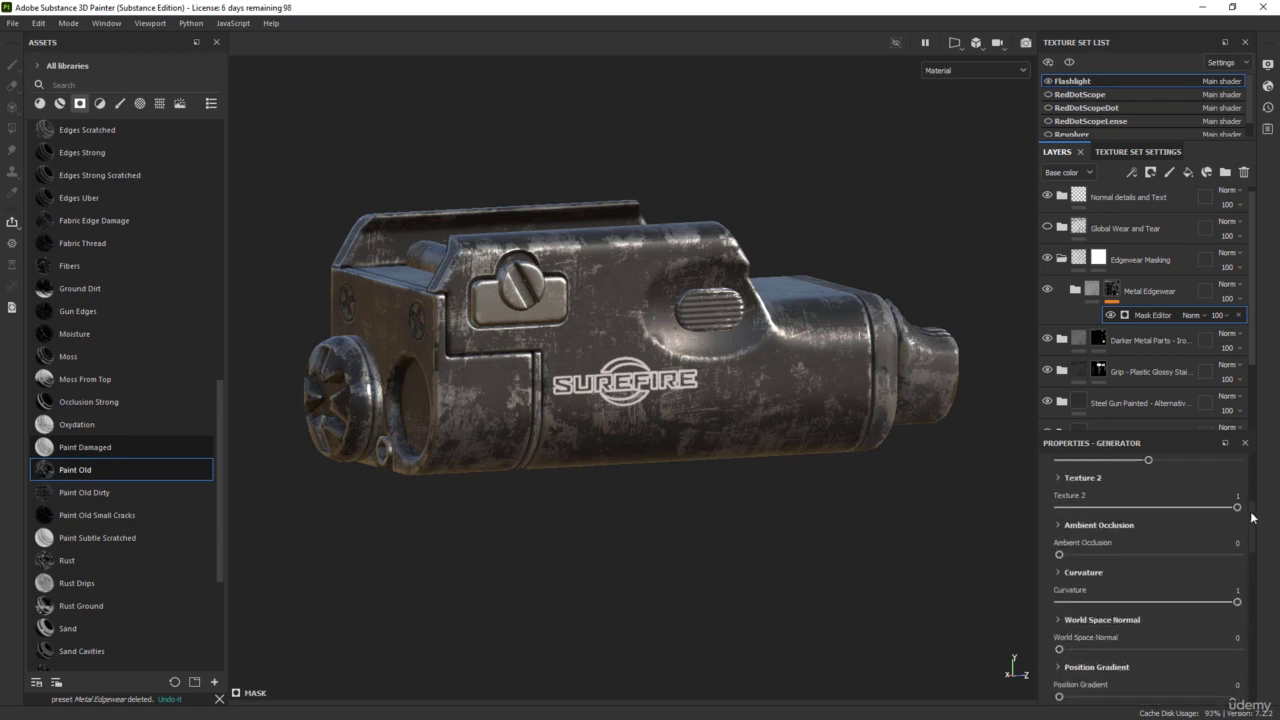
scroll(1252, 493, "up", 2)
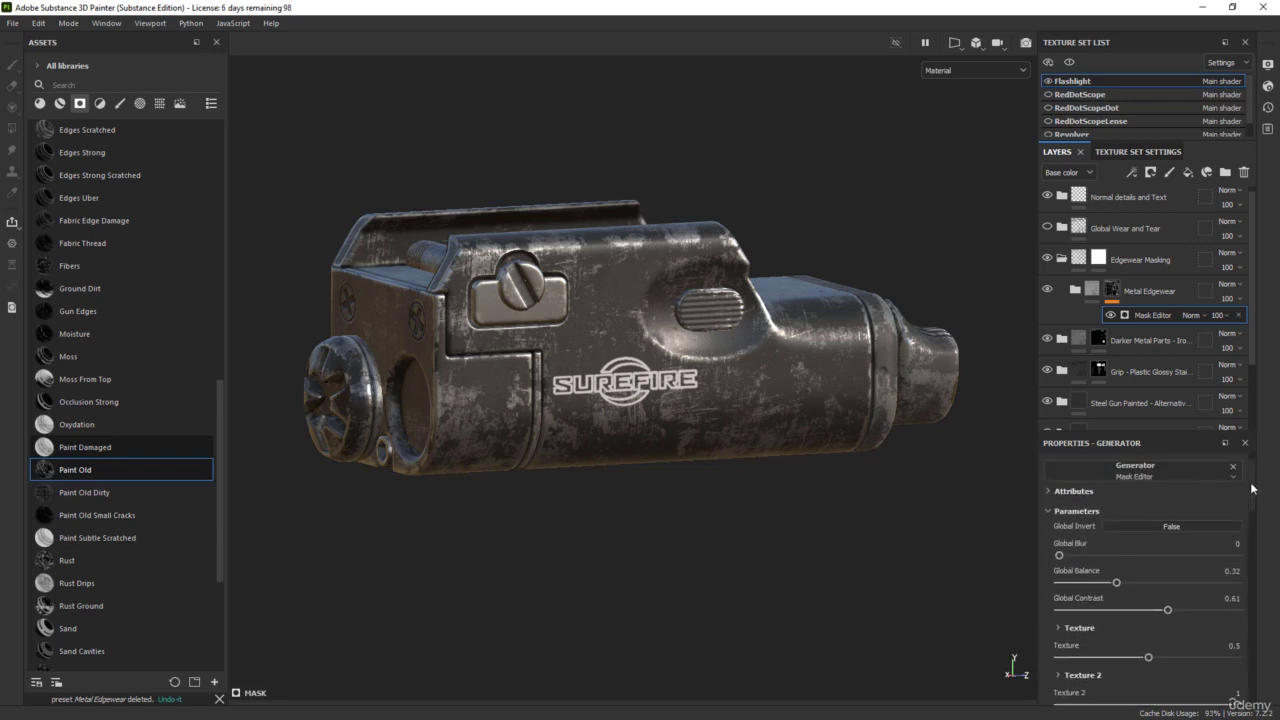
left_click_drag(1116, 581, 1091, 583)
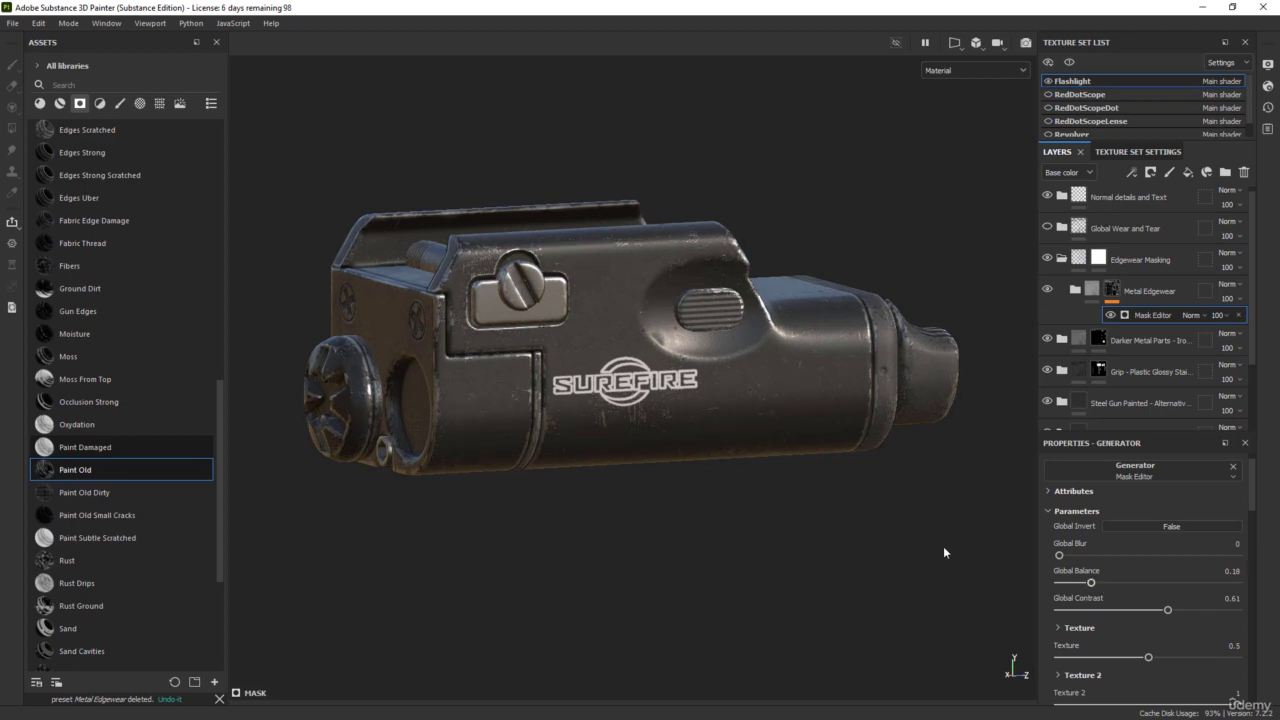
- Change the base color of the Base layer in the Metal Edgewear folder to a darker grey
left_click_drag(649, 561, 717, 566, "alt")
scroll(519, 480, "up", 3)
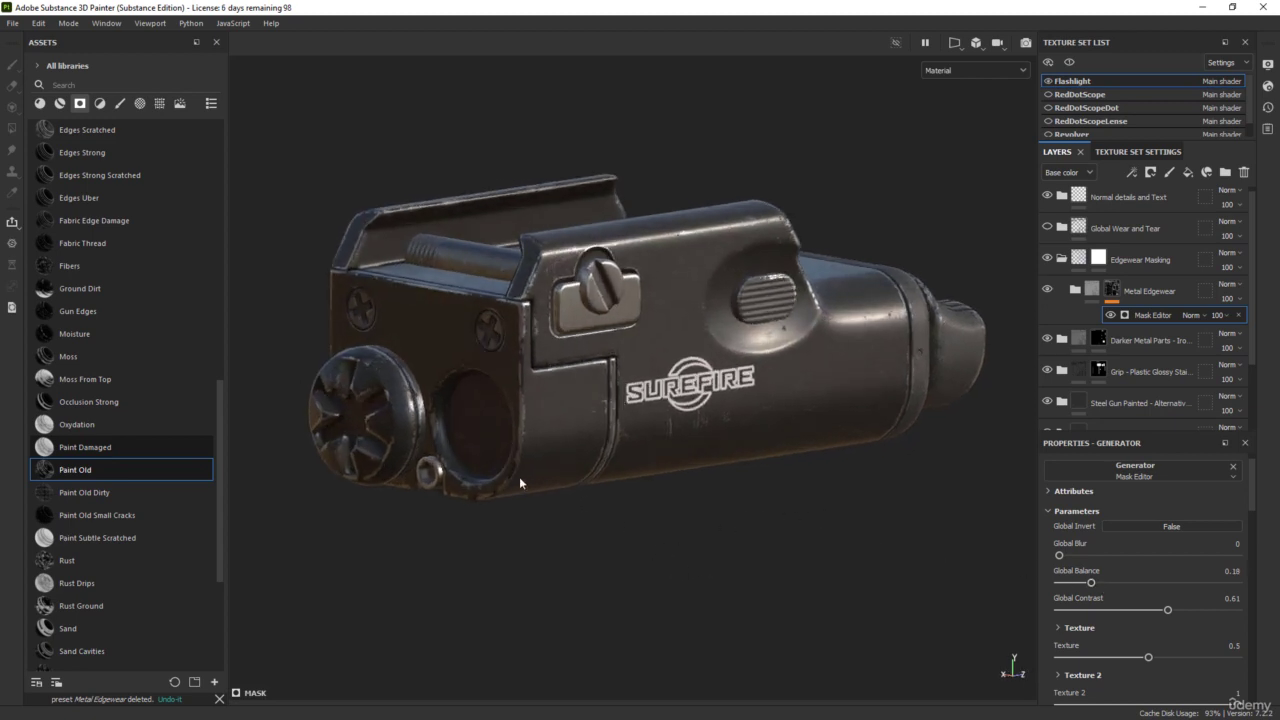
left_click_drag(596, 556, 660, 600, "alt")
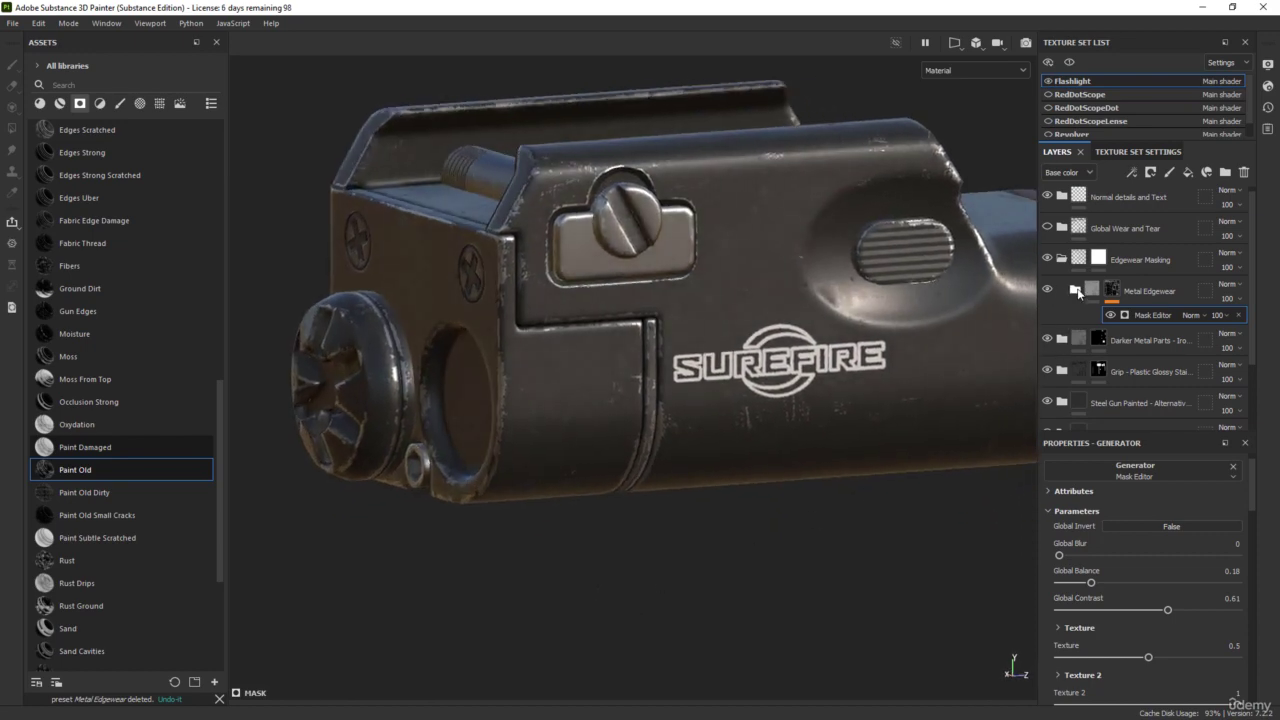
left_click(1075, 290)
scroll(1088, 325, "down", 3)
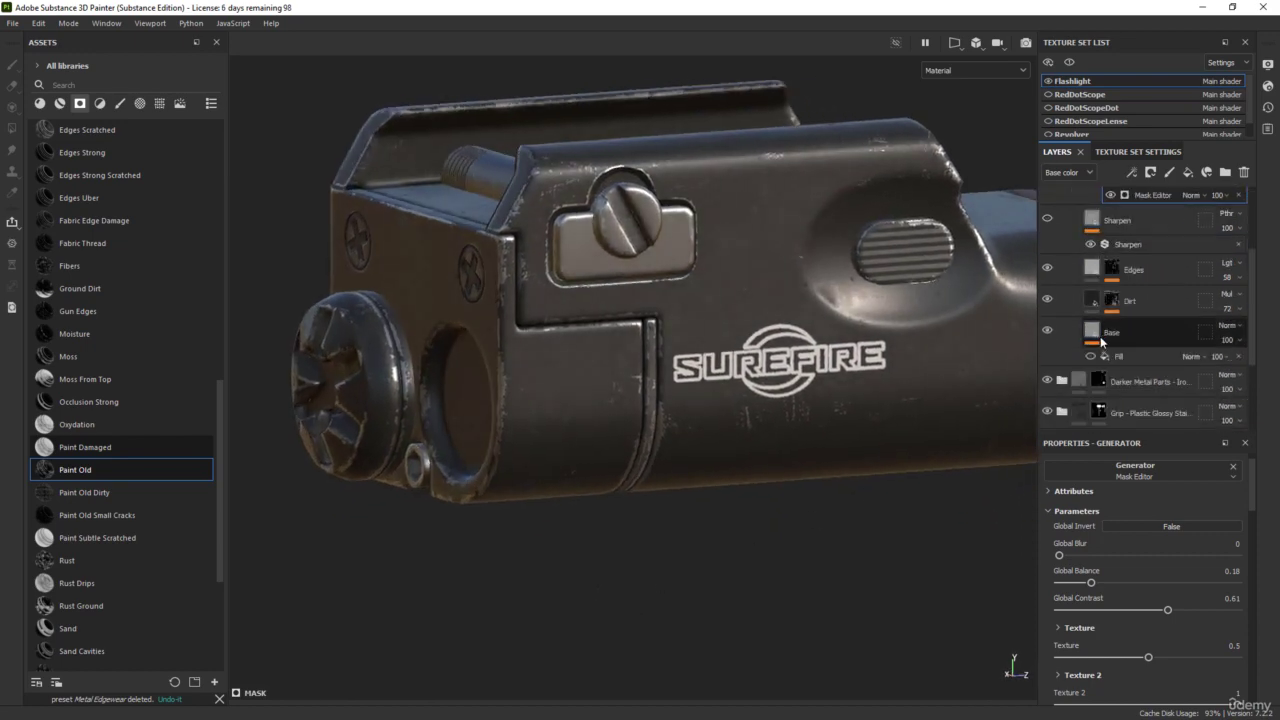
left_click(1090, 334)
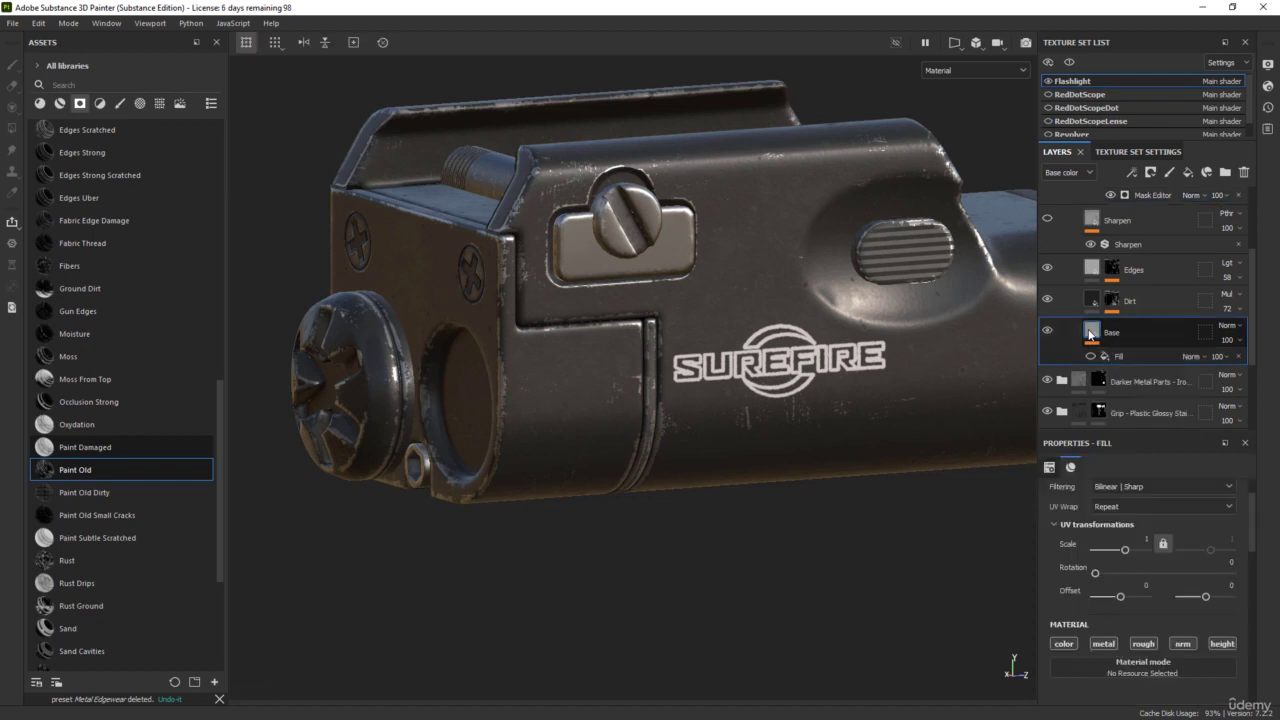
scroll(1131, 610, "down", 3)
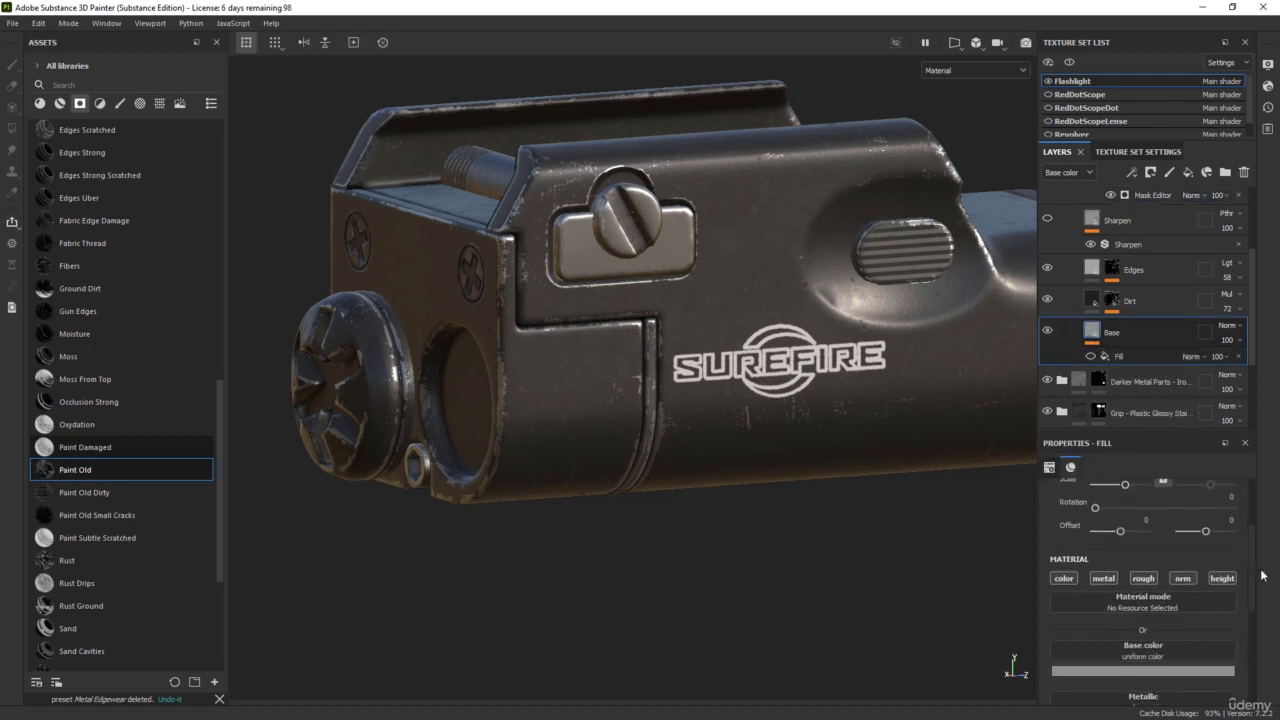
left_click(1131, 609)
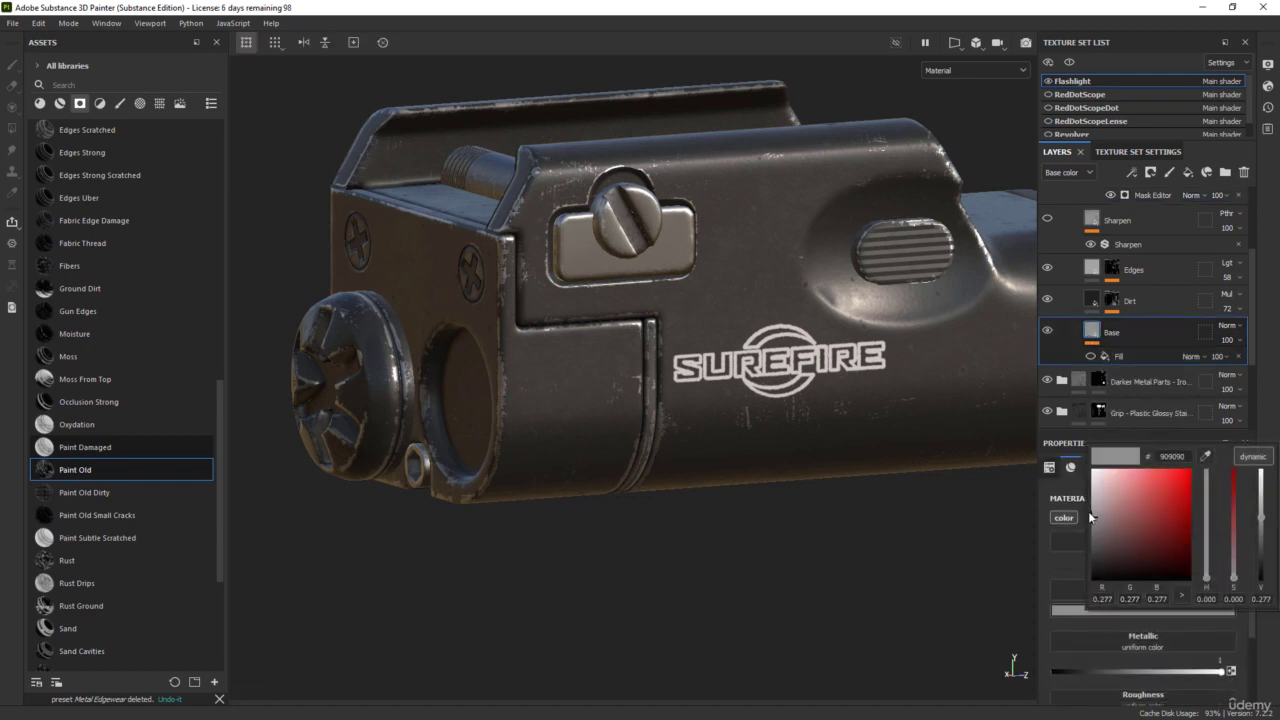
left_click(1095, 527)
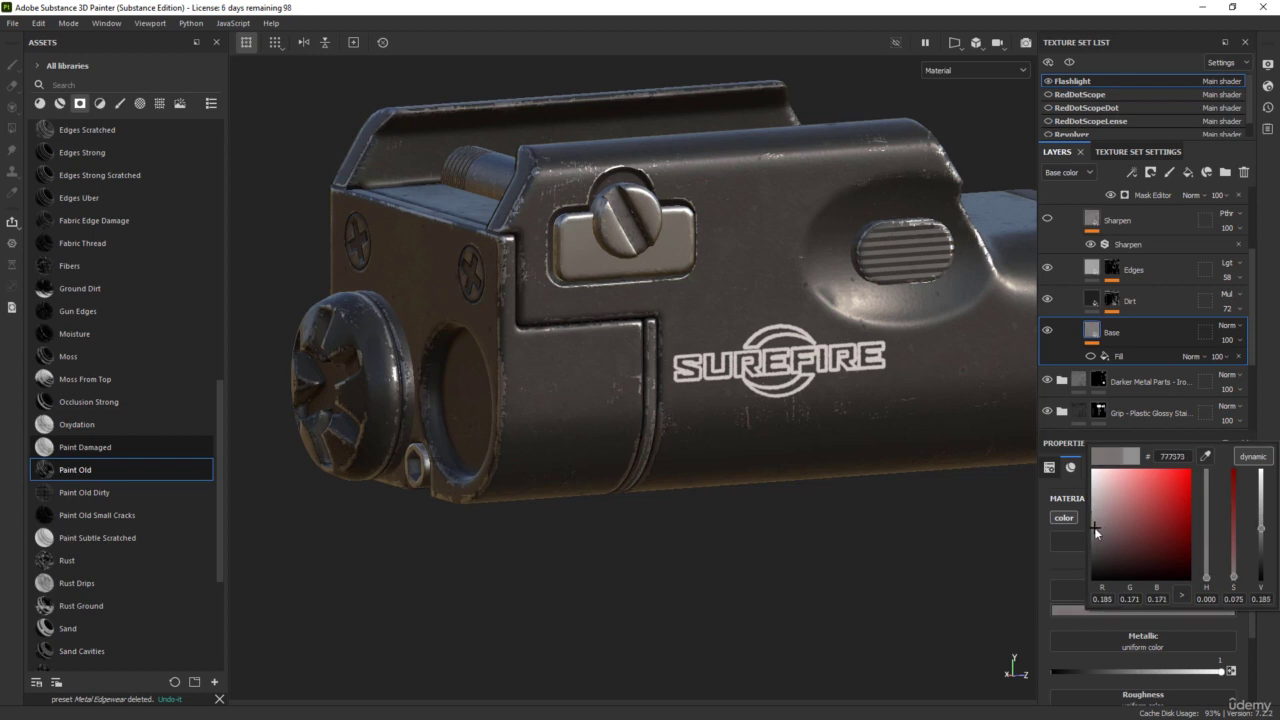
left_click_drag(1094, 530, 1093, 534)
left_click(685, 533)
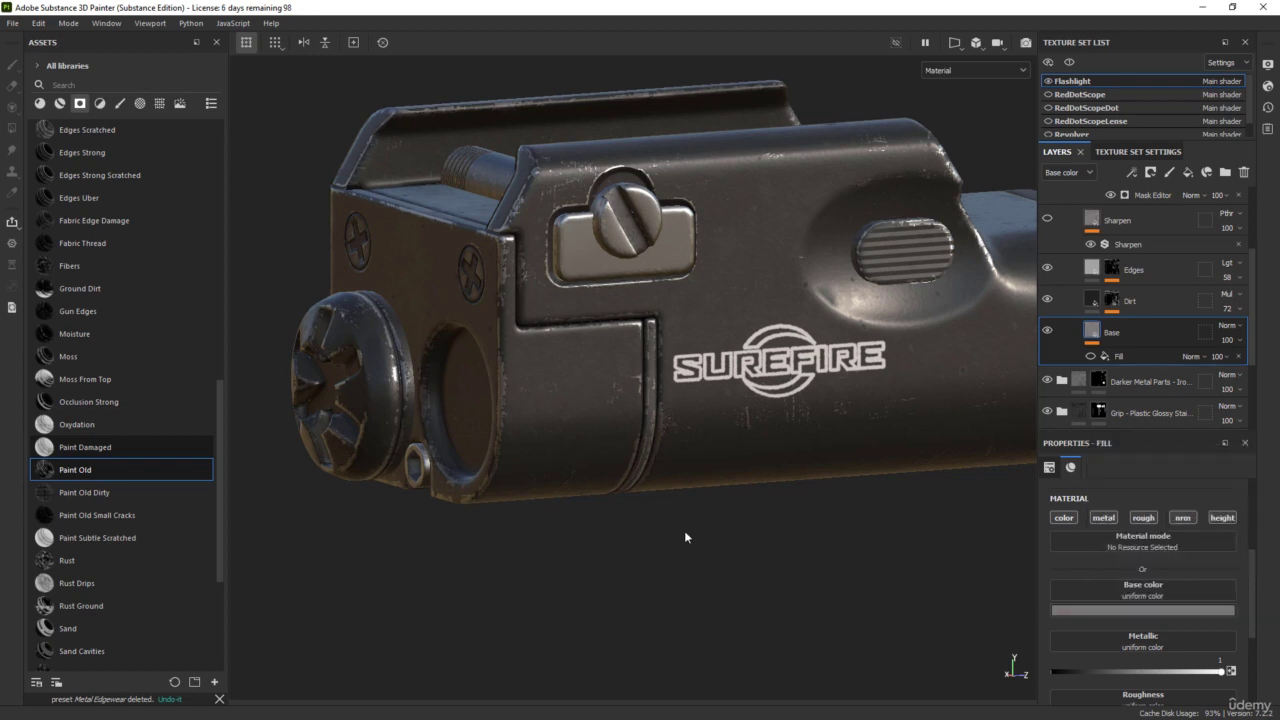
- Fill the round front knob and the main body black in the Edgewear Masking folder's mask, using Polygon Fill in mesh mode
left_click_drag(616, 558, 590, 467, "alt")
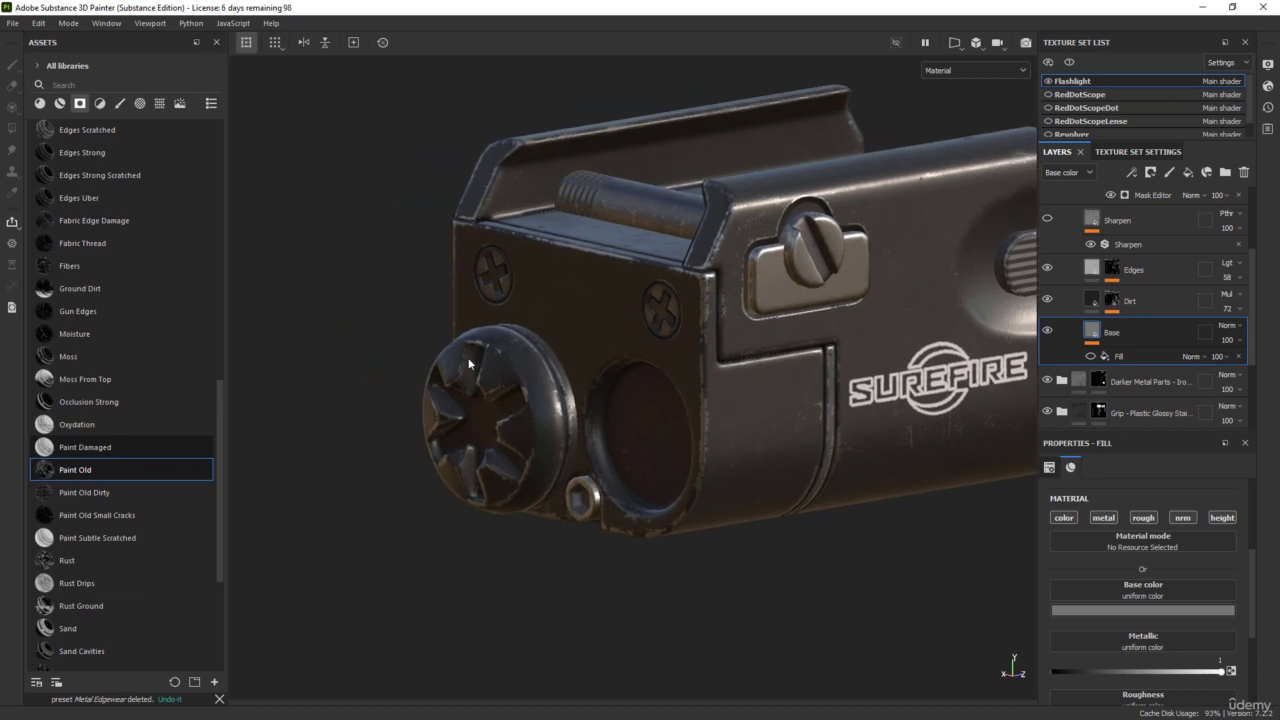
scroll(1138, 274, "up", 3)
left_click(1102, 260)
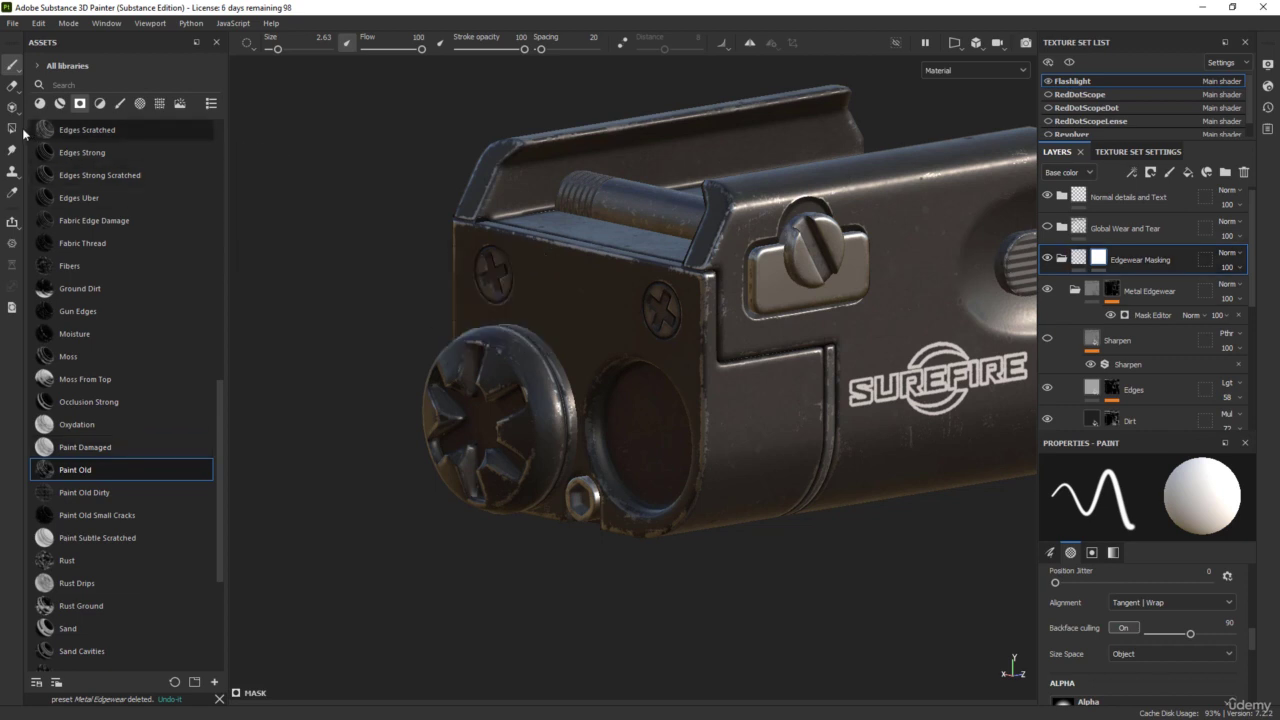
left_click(12, 128)
left_click(1129, 466)
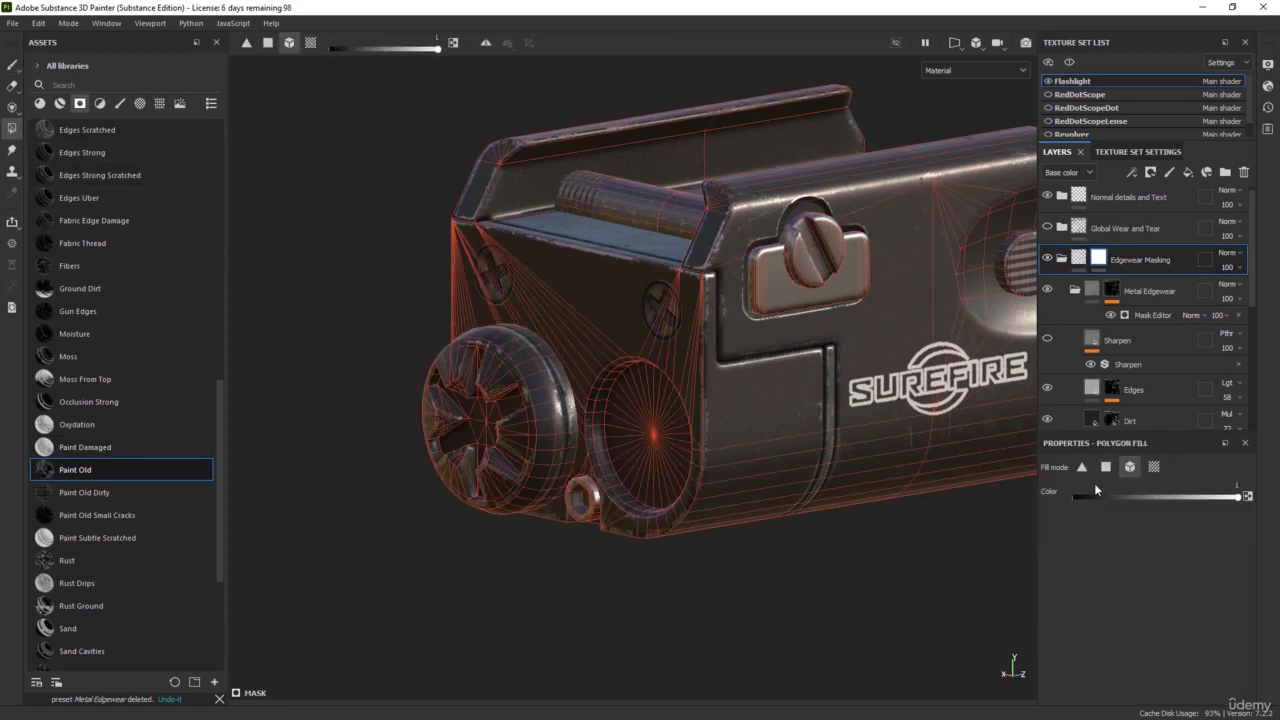
left_click_drag(1082, 494, 1052, 495)
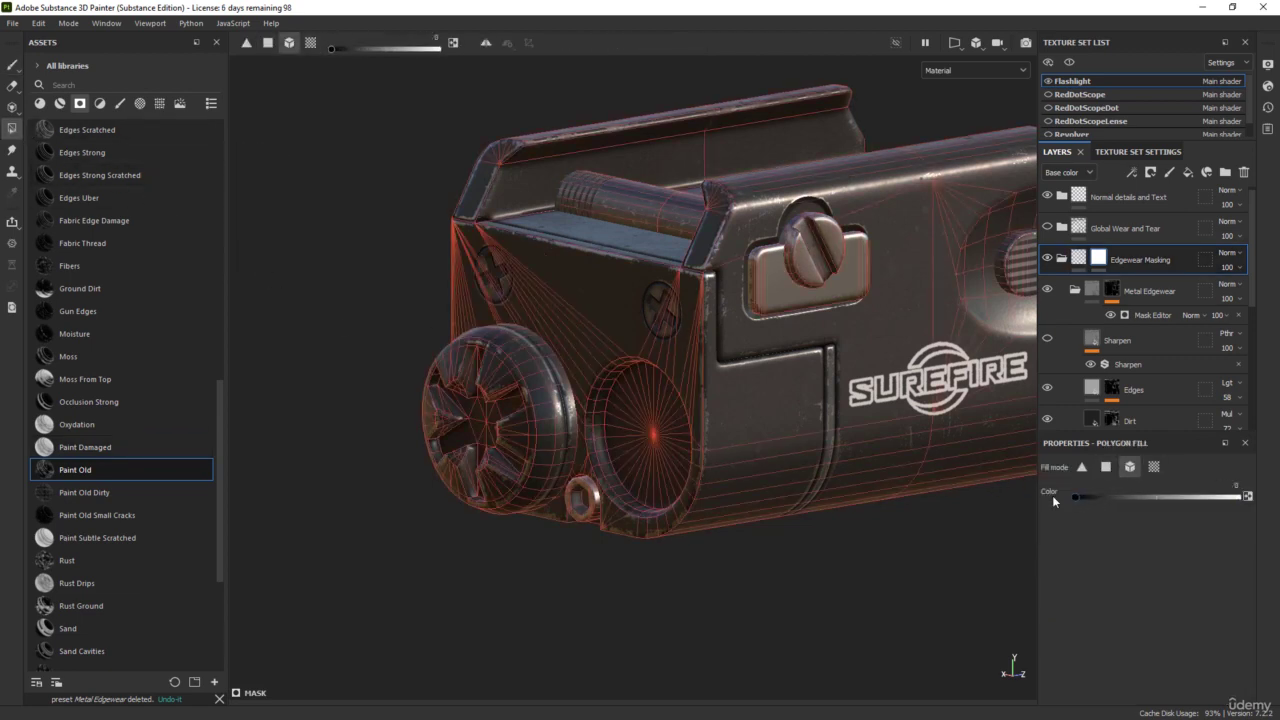
left_click(542, 428)
left_click(710, 482)
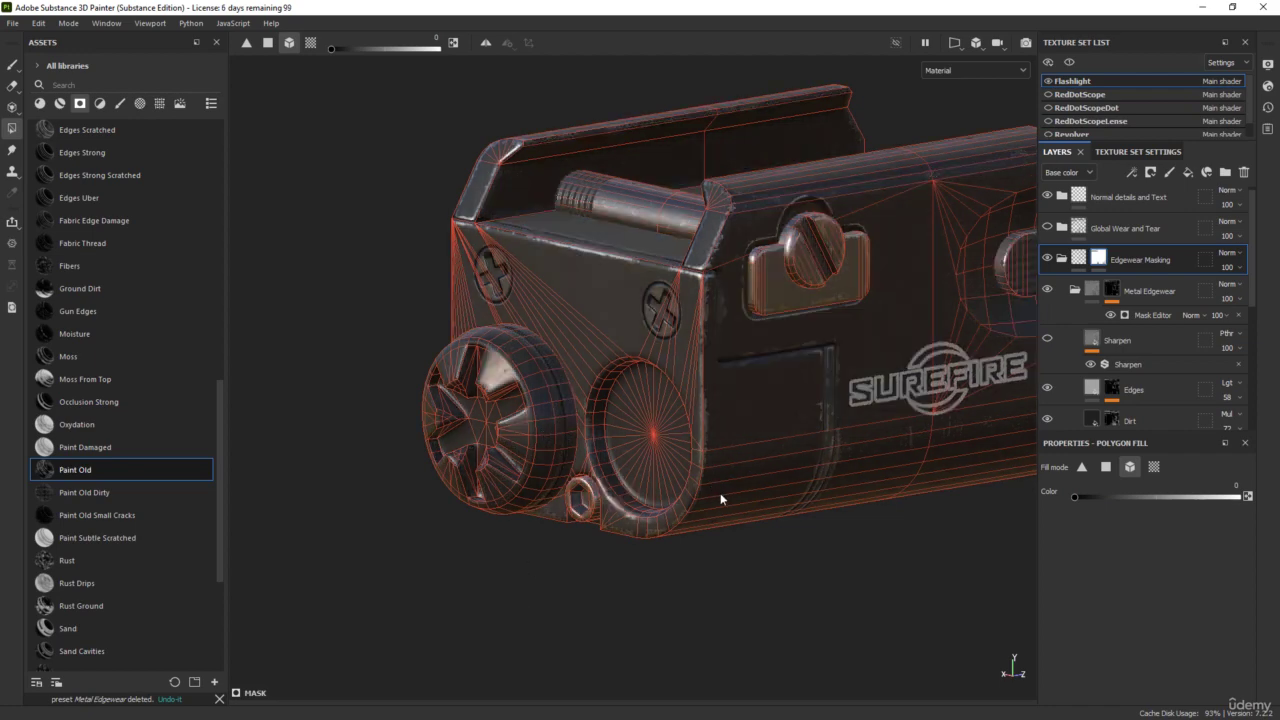
- Collapse the Edgewear Masking folder and move it below the Grip - Plastic Glossy Stained folder
left_click_drag(765, 488, 606, 486, "alt")
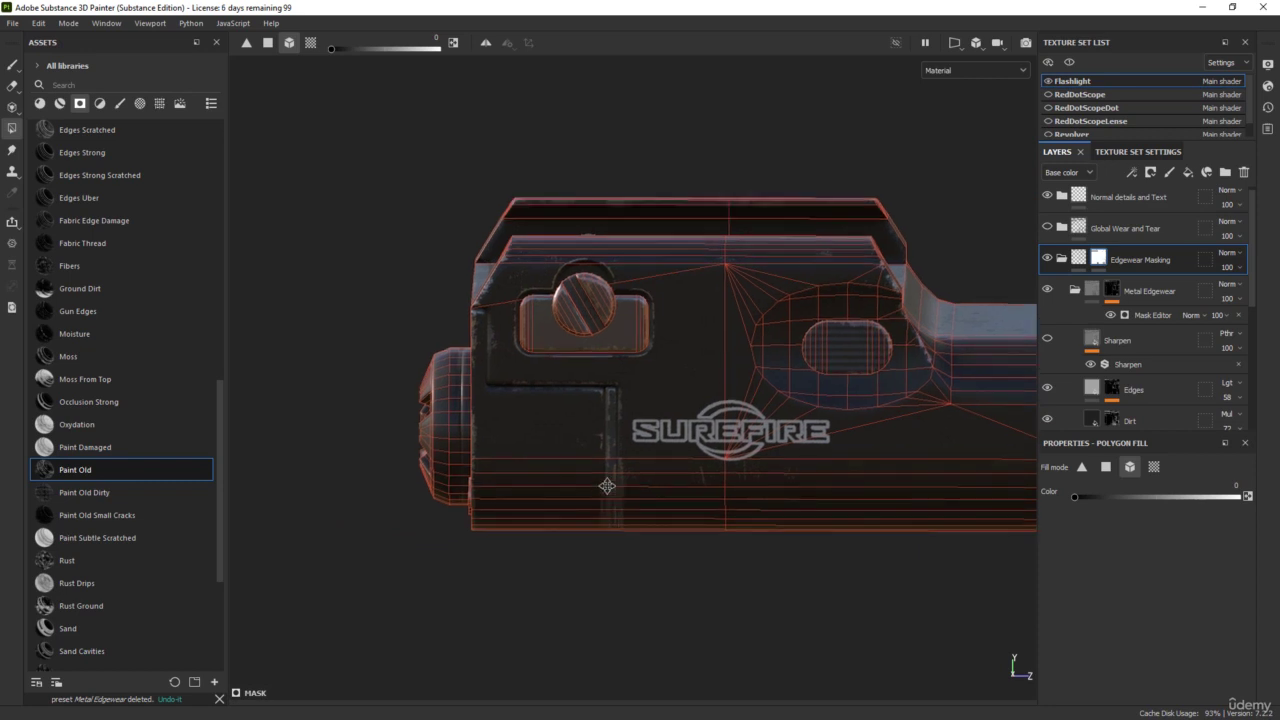
scroll(606, 486, "up", 5)
scroll(625, 390, "up", 1)
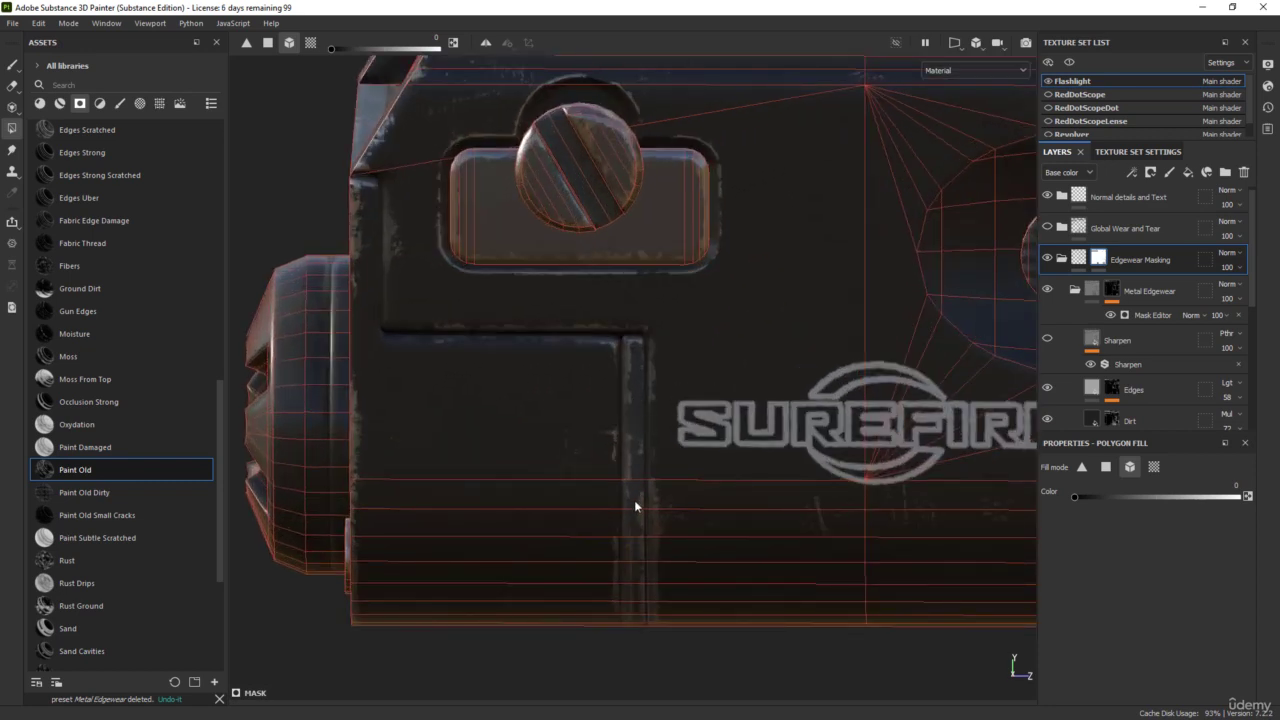
left_click(1062, 259)
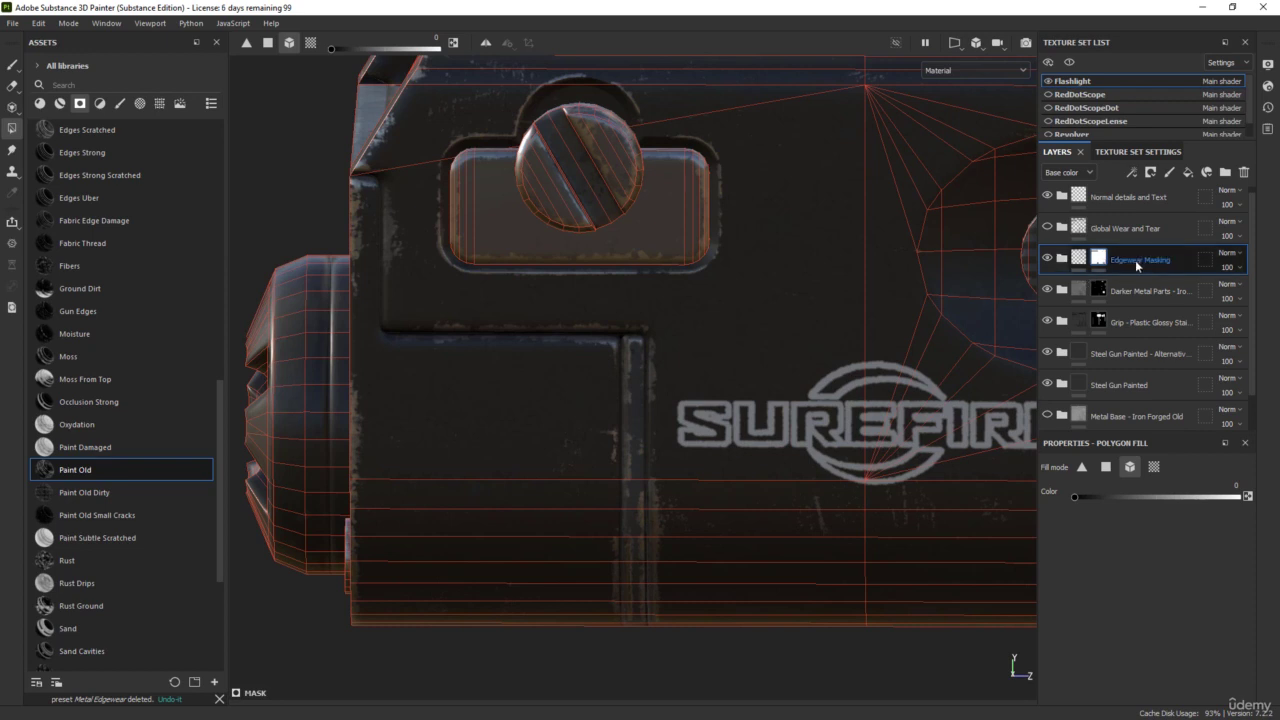
left_click_drag(1135, 260, 1135, 334)
- Rename the Grip folder so that its name starts with Plastic instead of Grip
double_click(1118, 292)
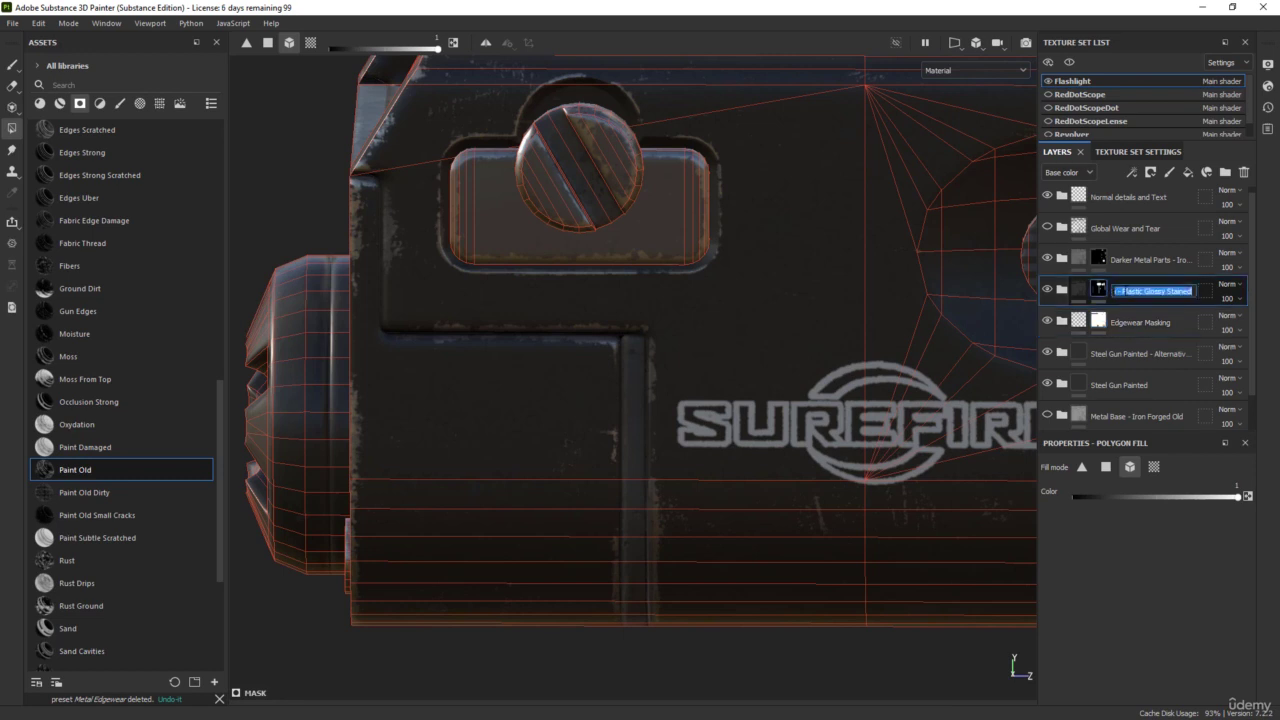
left_click_drag(1119, 291, 1018, 295)
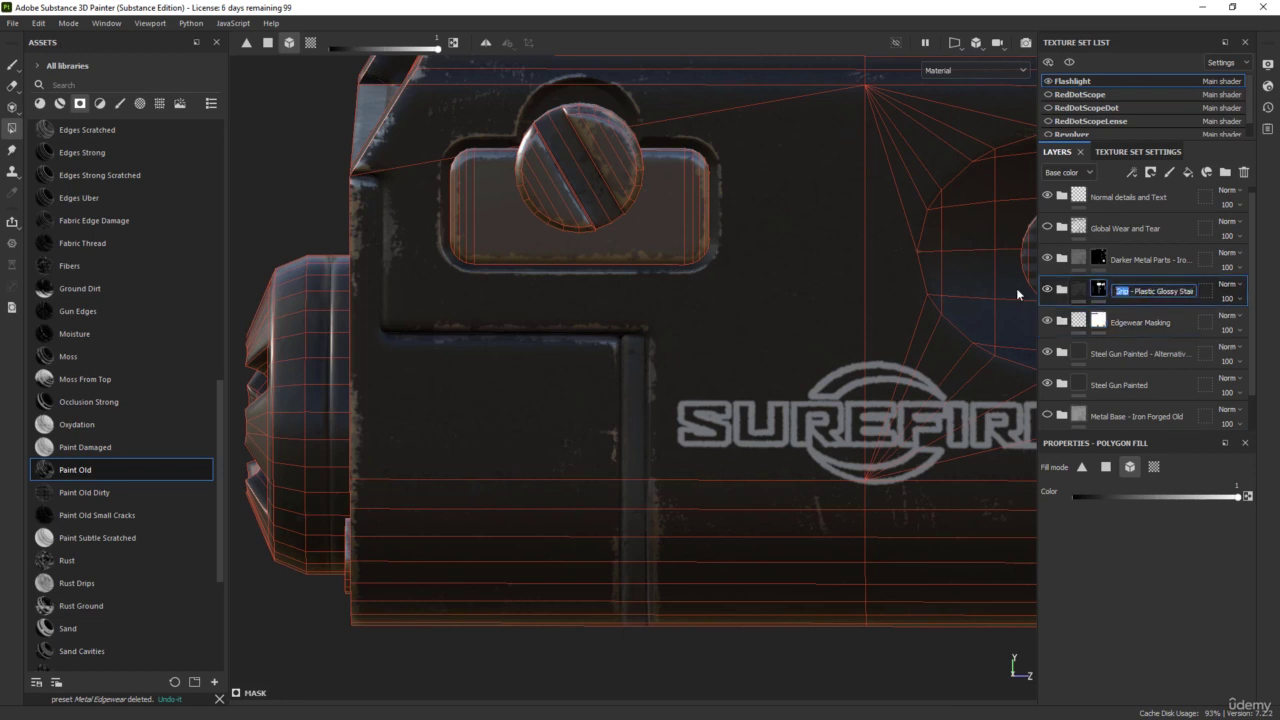
type("Plastic")
key("Return")
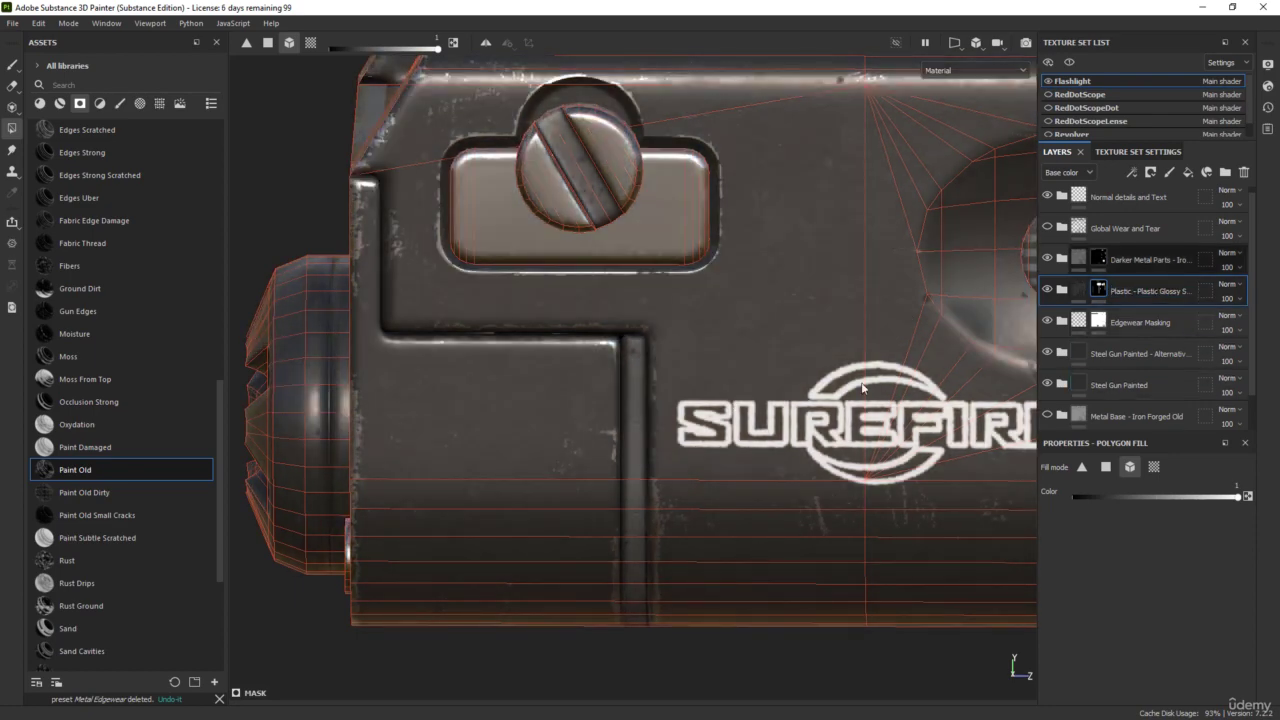
- Make the Global Wear and Tear folder visible, expand it, and collapse the Dirt folder inside it
scroll(702, 448, "down", 2)
scroll(703, 450, "down", 1)
middle_click_drag(749, 486, 491, 491, "alt")
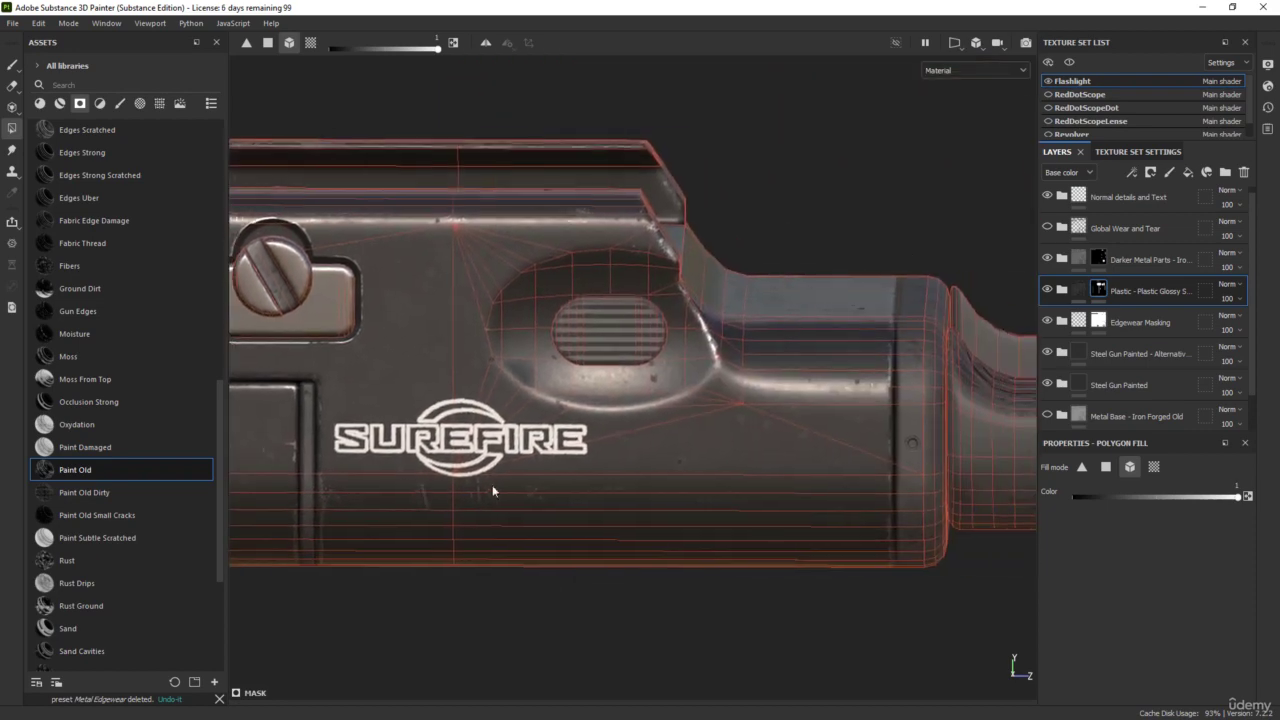
left_click_drag(570, 491, 739, 477, "alt")
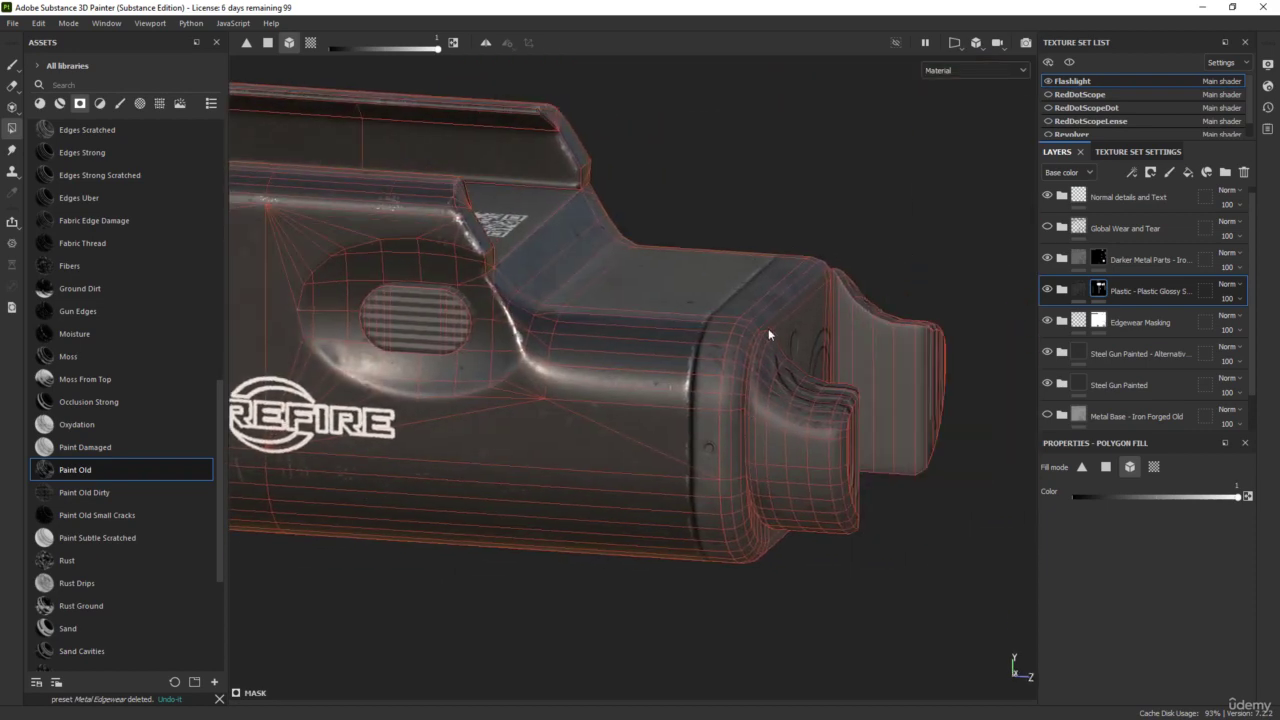
left_click_drag(740, 344, 745, 475, "alt")
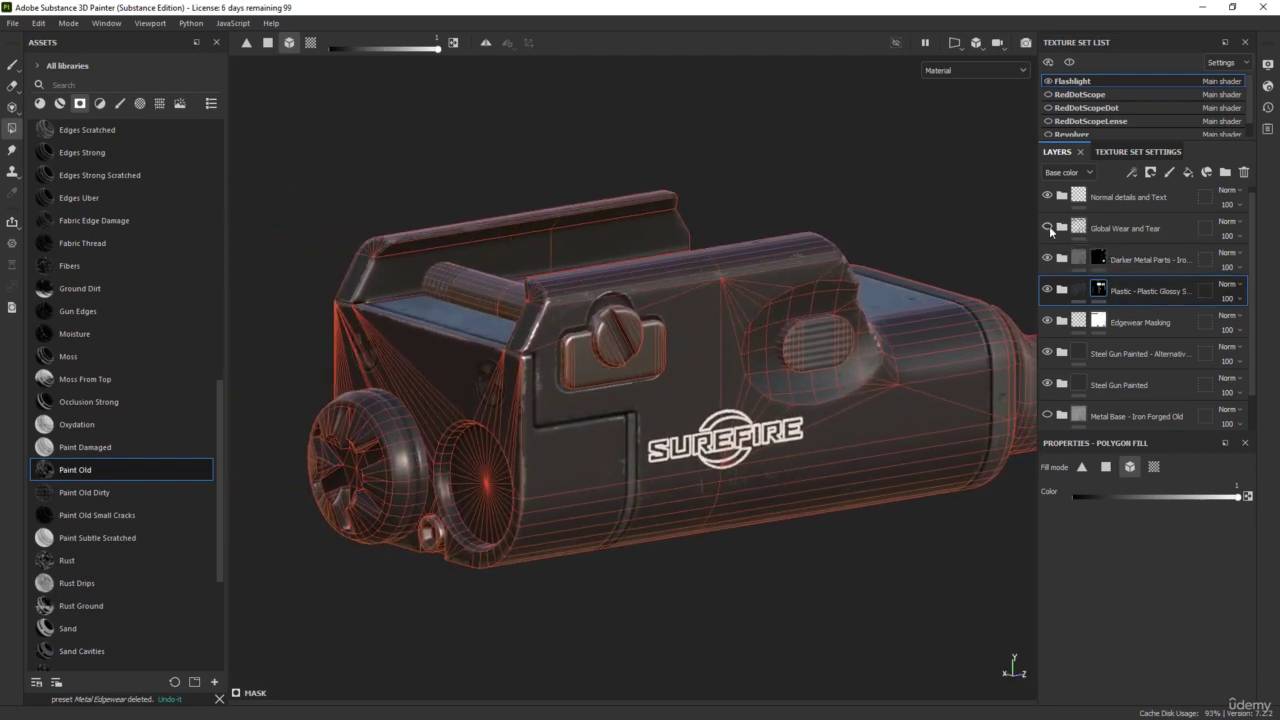
left_click(1047, 228)
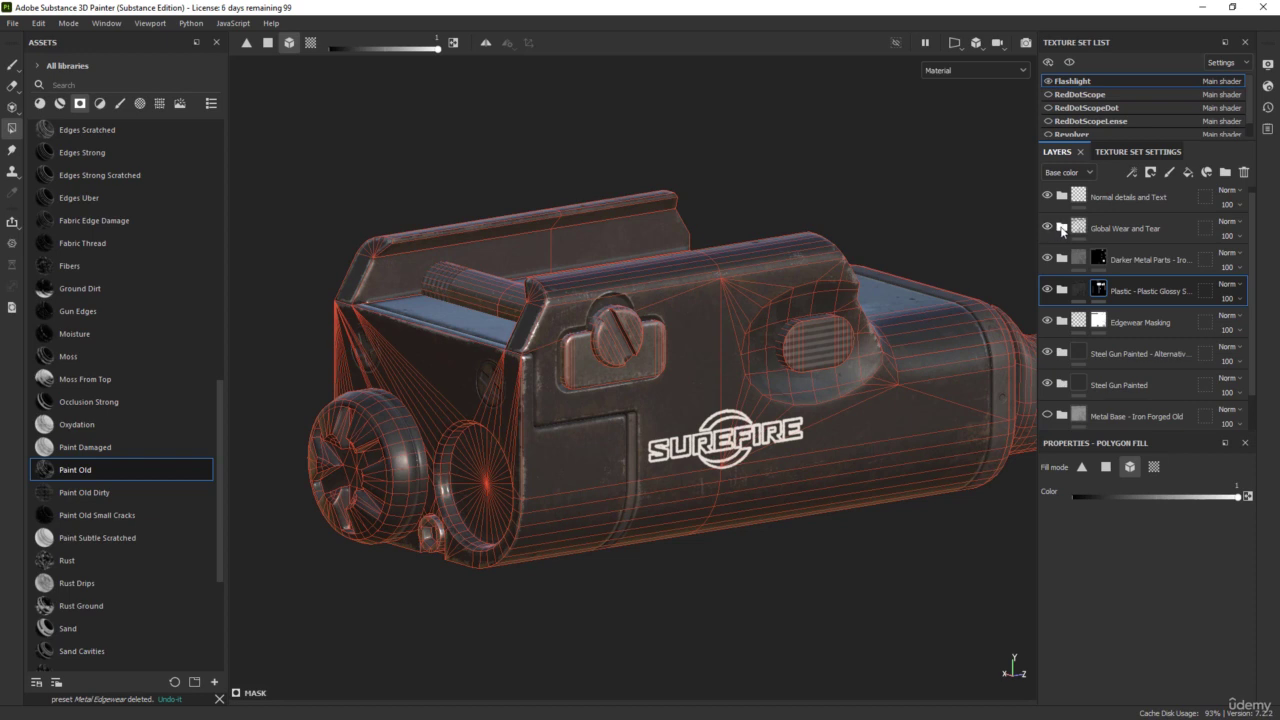
left_click(1062, 228)
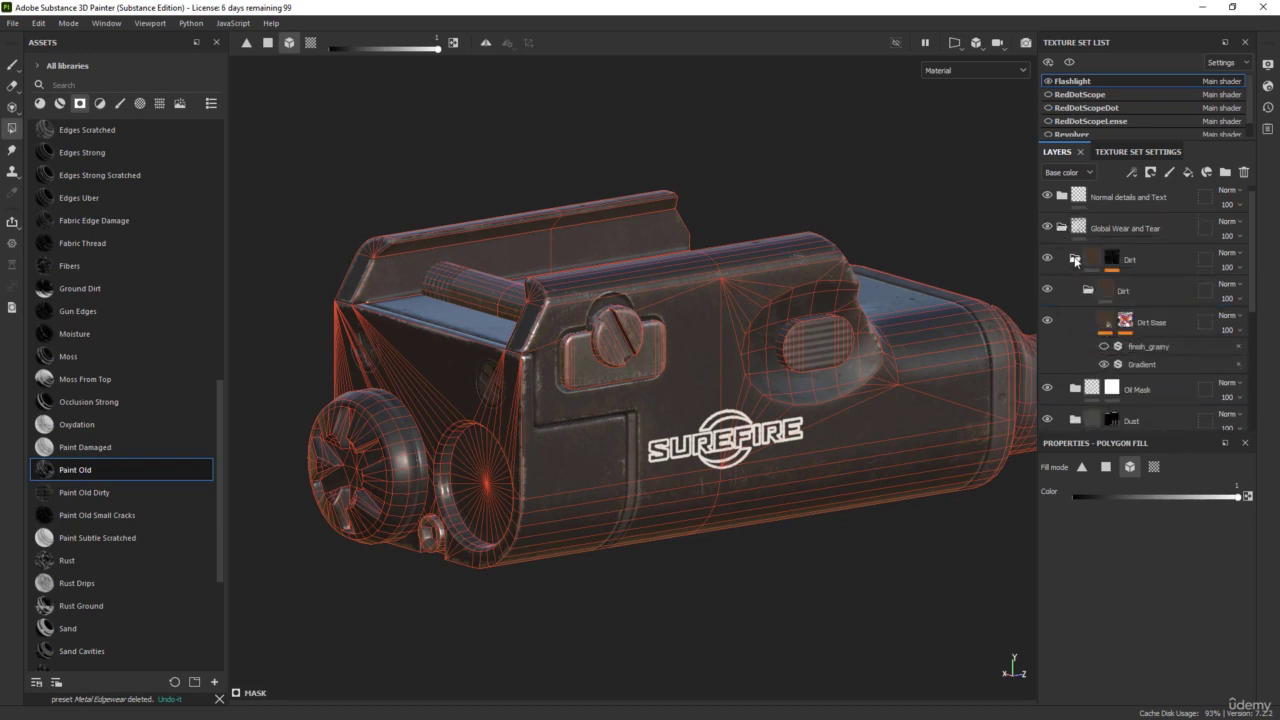
left_click(1075, 260)
left_click(1112, 326)
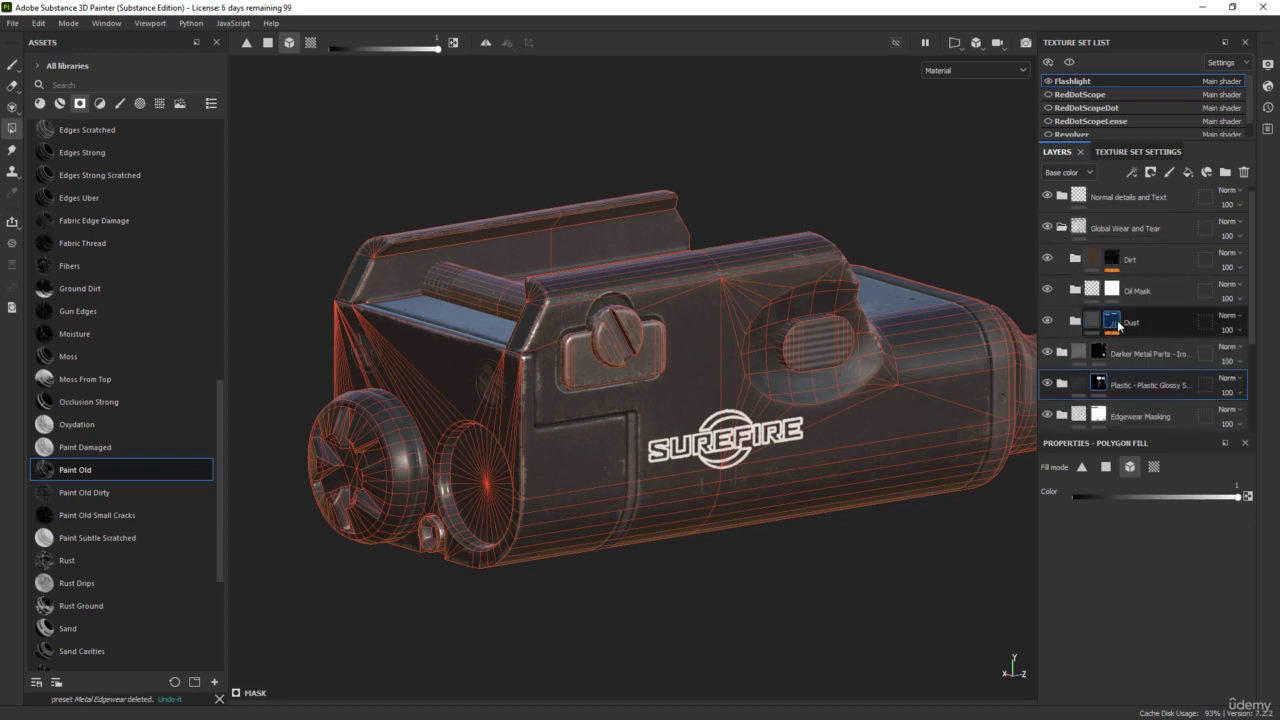
double_click(1133, 262)
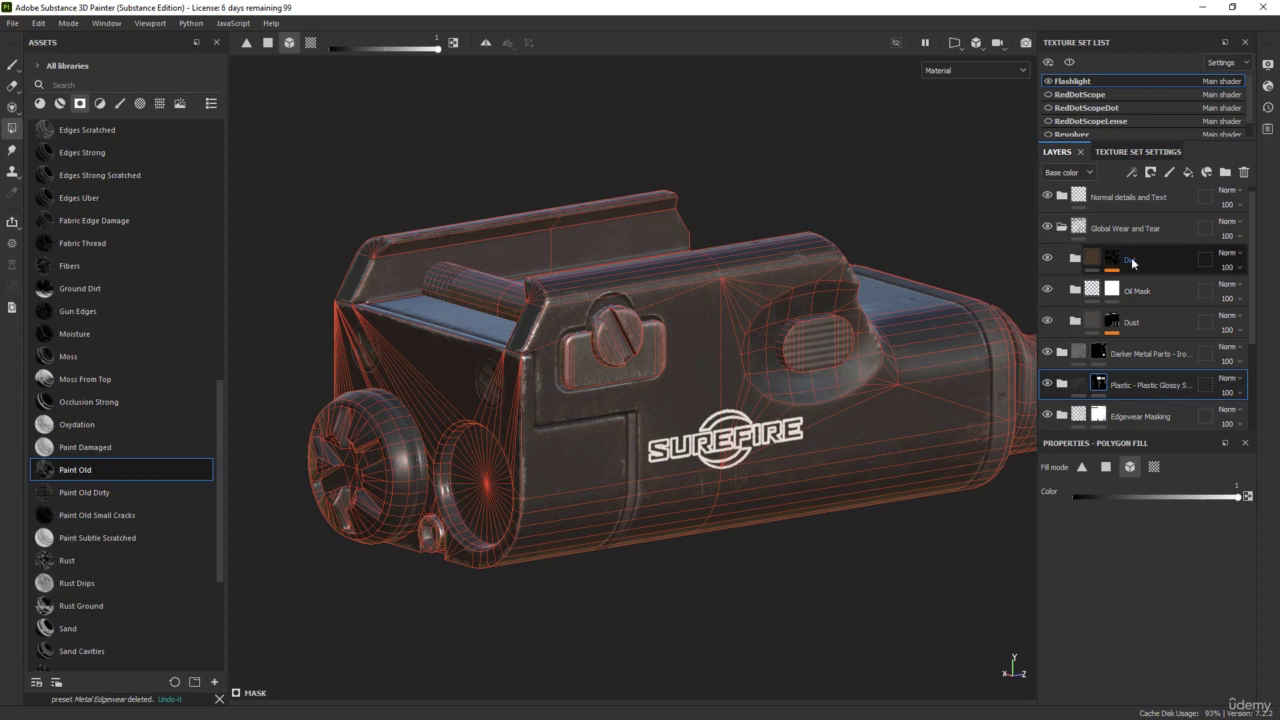
key("Return")
- Set the Global Balance of the Mask Editor generator in the Dirt folder's mask to 0.4
left_click_drag(960, 446, 815, 218, "alt")
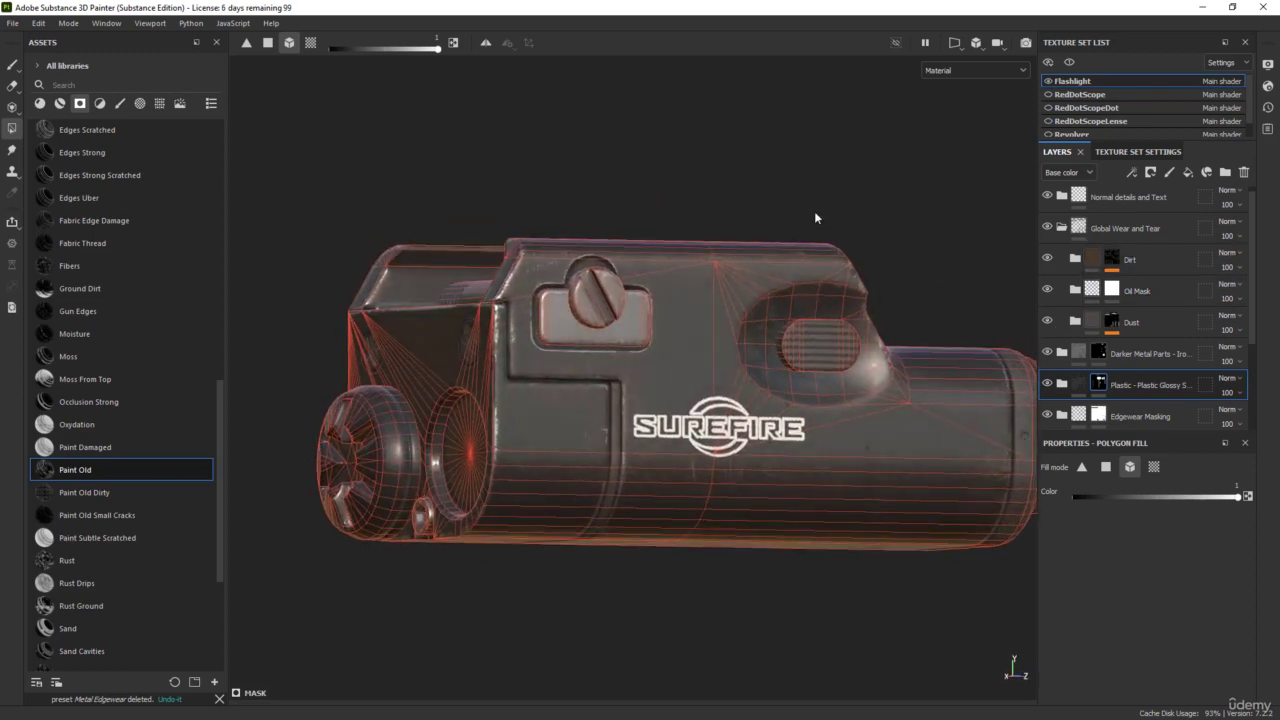
left_click(1113, 261)
right_click(1115, 263)
left_click(1153, 288)
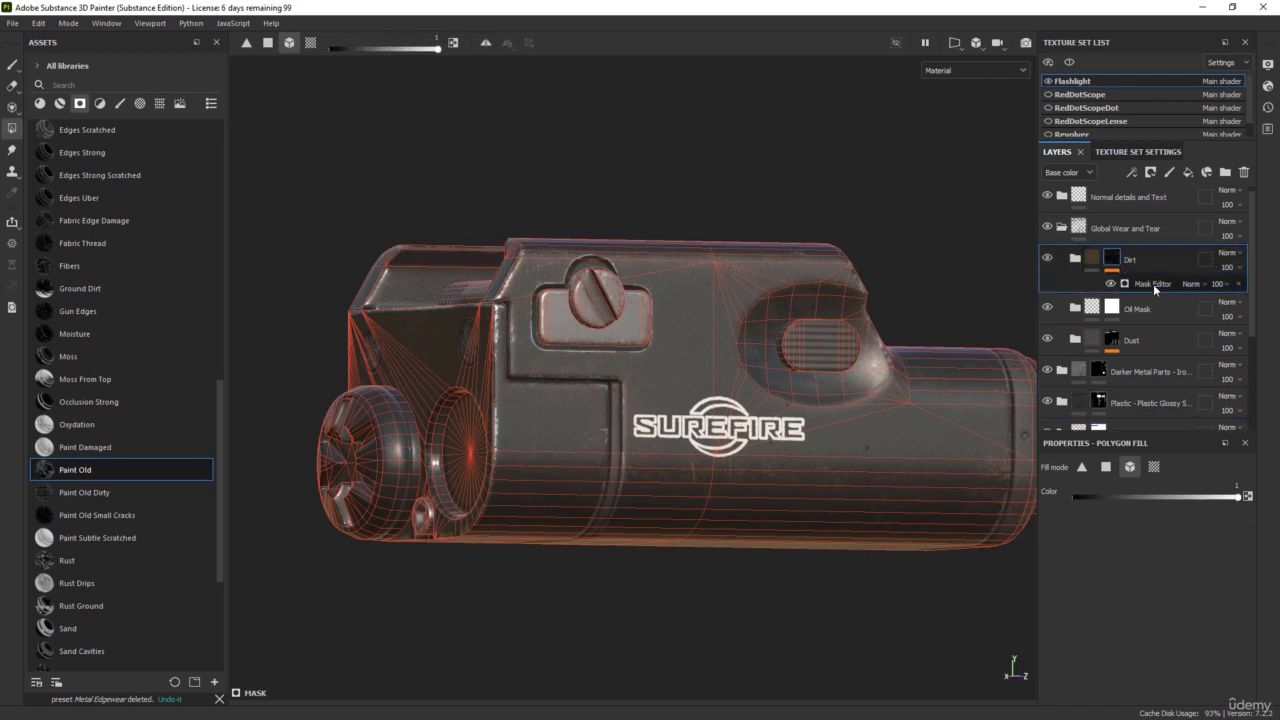
left_click(1175, 287)
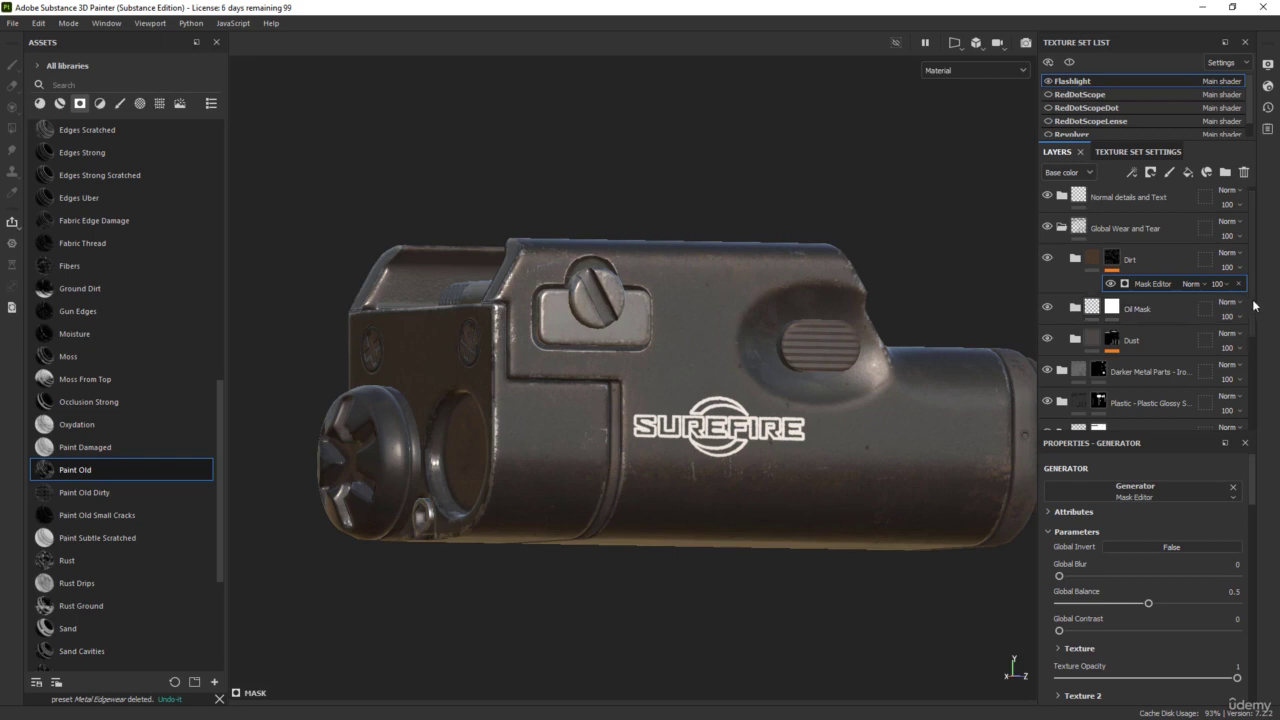
left_click_drag(1249, 325, 1268, 212)
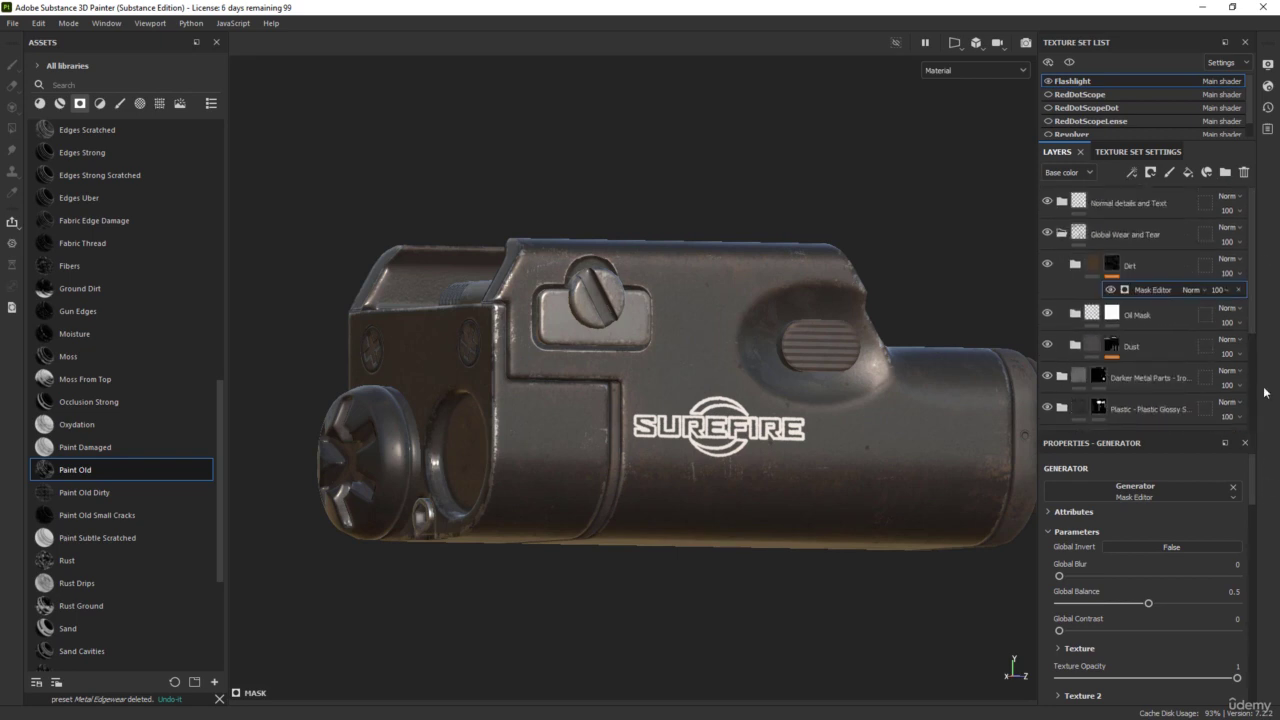
left_click_drag(1251, 500, 1251, 665)
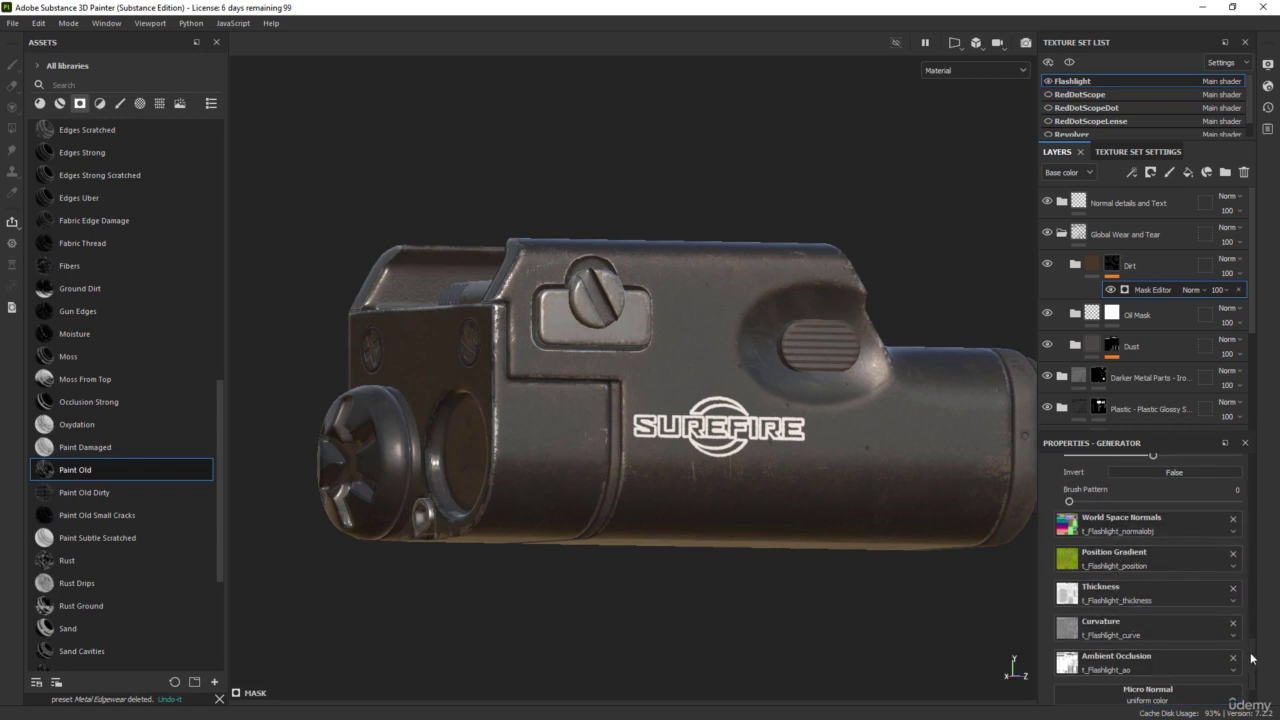
left_click_drag(1250, 657, 1275, 420)
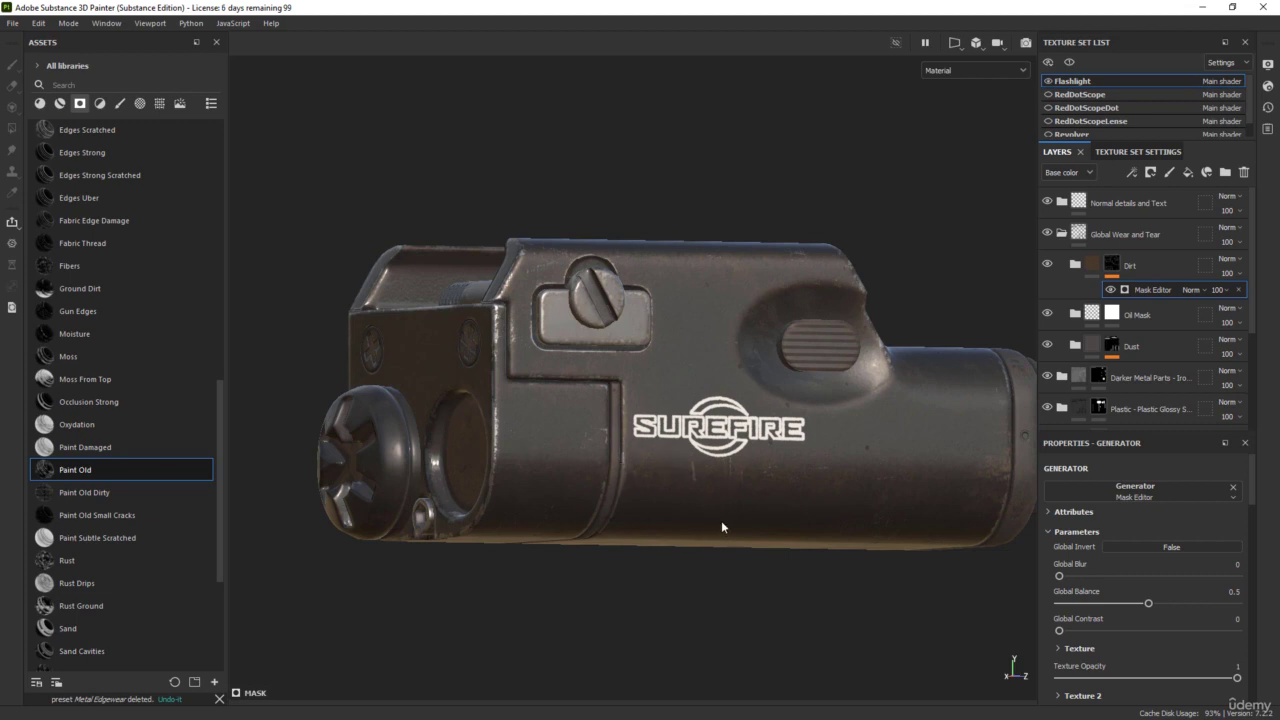
left_click_drag(764, 555, 817, 598, "alt")
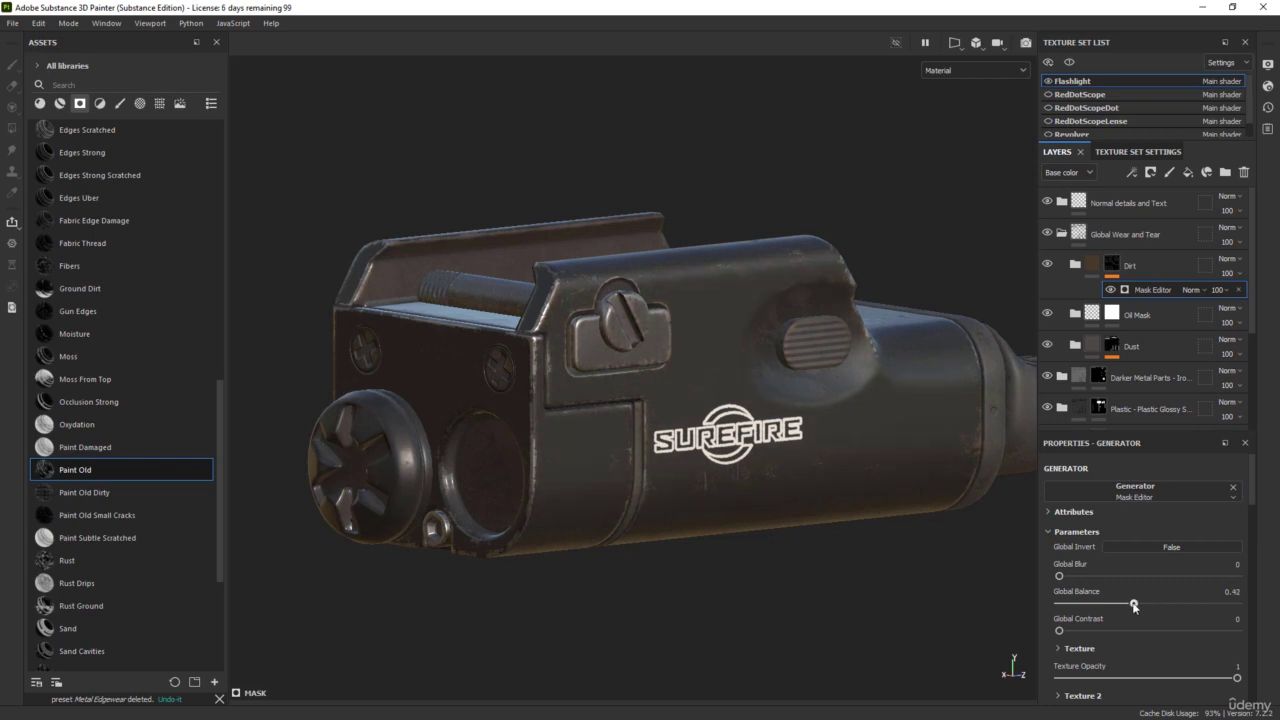
left_click_drag(1134, 606, 1132, 607)
- Lower the Level of the Oilstains mask's Mask Builder generator to 0.24, judging it in the Roughness channel, and collapse the Oil Mask folder
left_click(1075, 314)
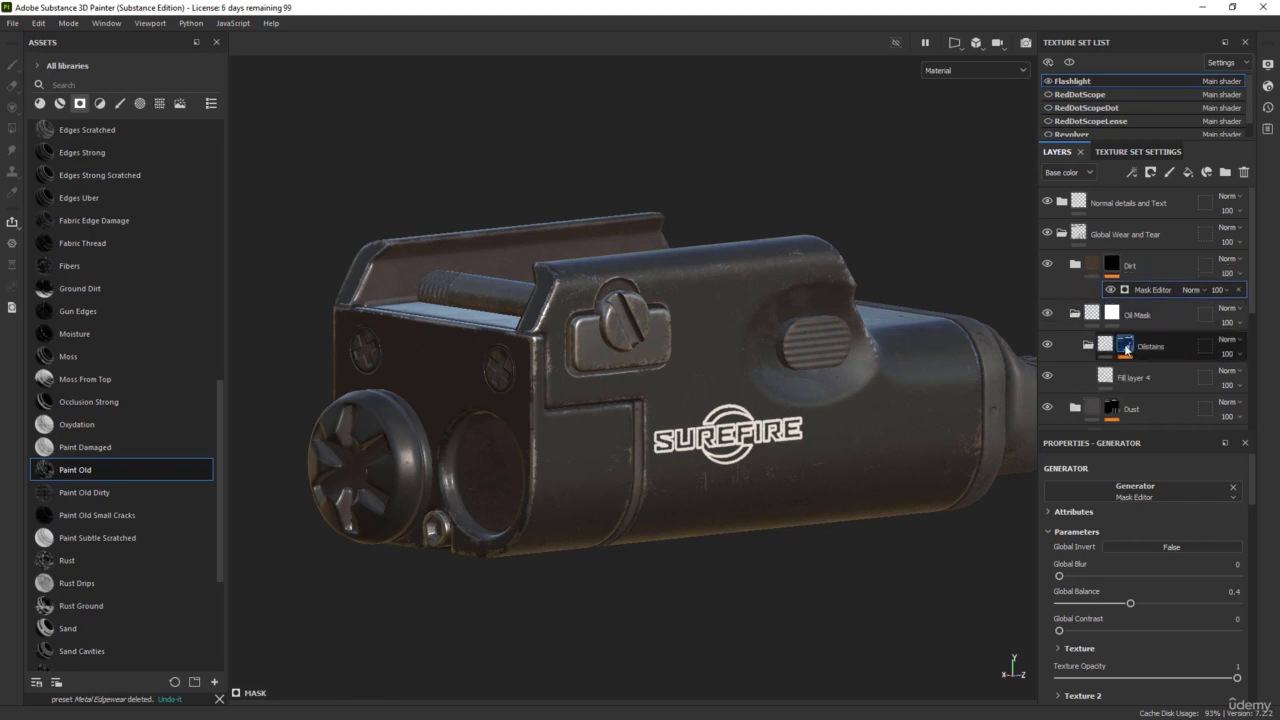
left_click(1125, 346)
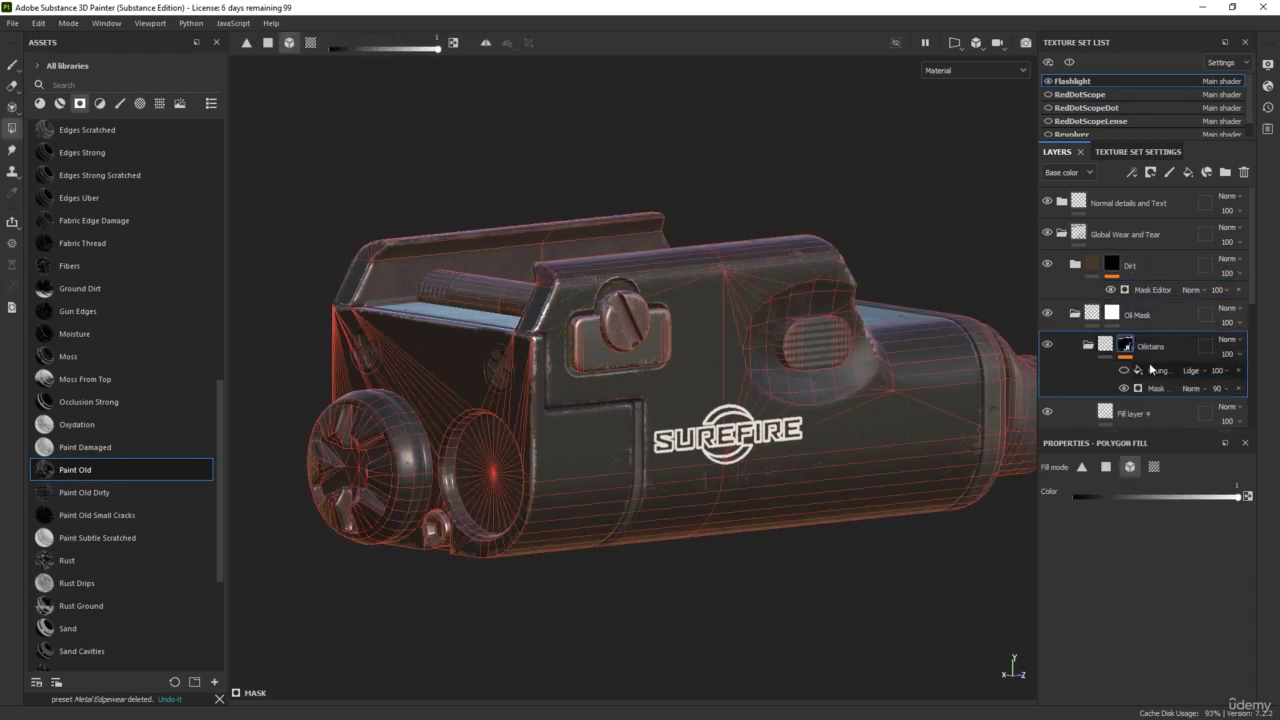
left_click(1157, 388)
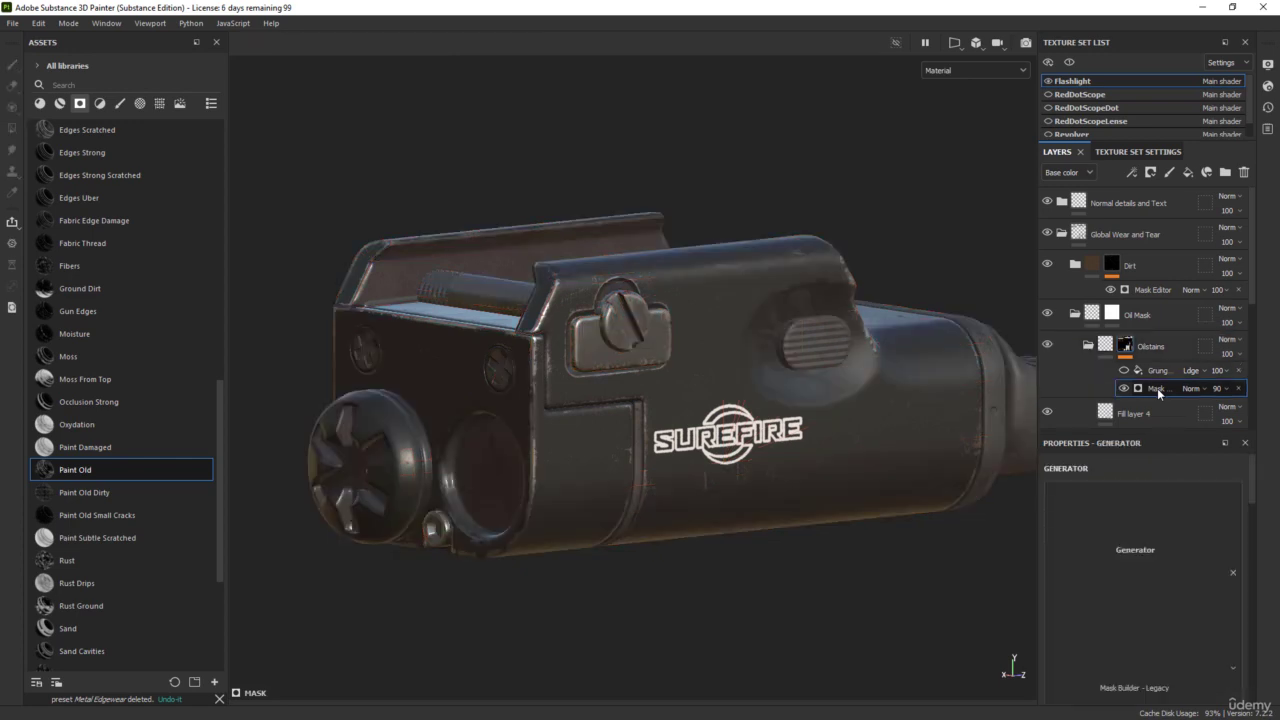
mouse_move(726, 611)
left_mouse_down("alt")
mouse_move(711, 617)
mouse_move(722, 606)
left_mouse_up("alt")
key("c")
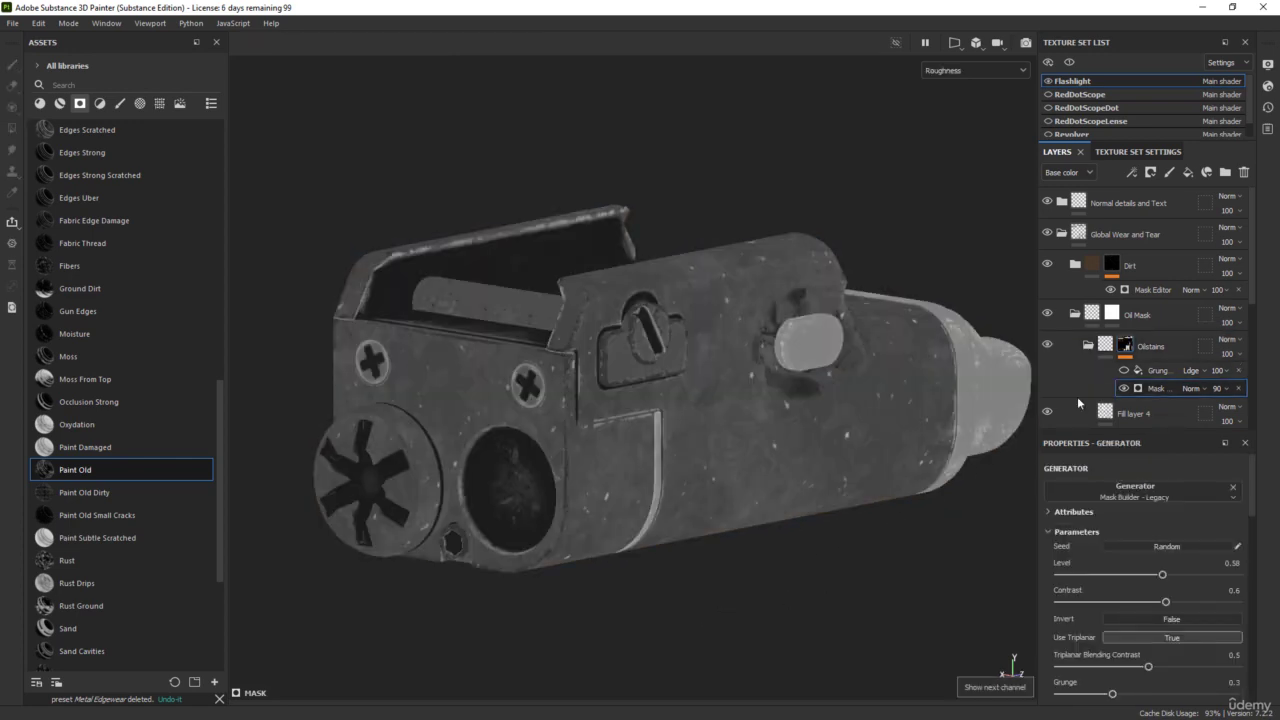
left_click(1122, 389)
left_click(1122, 389)
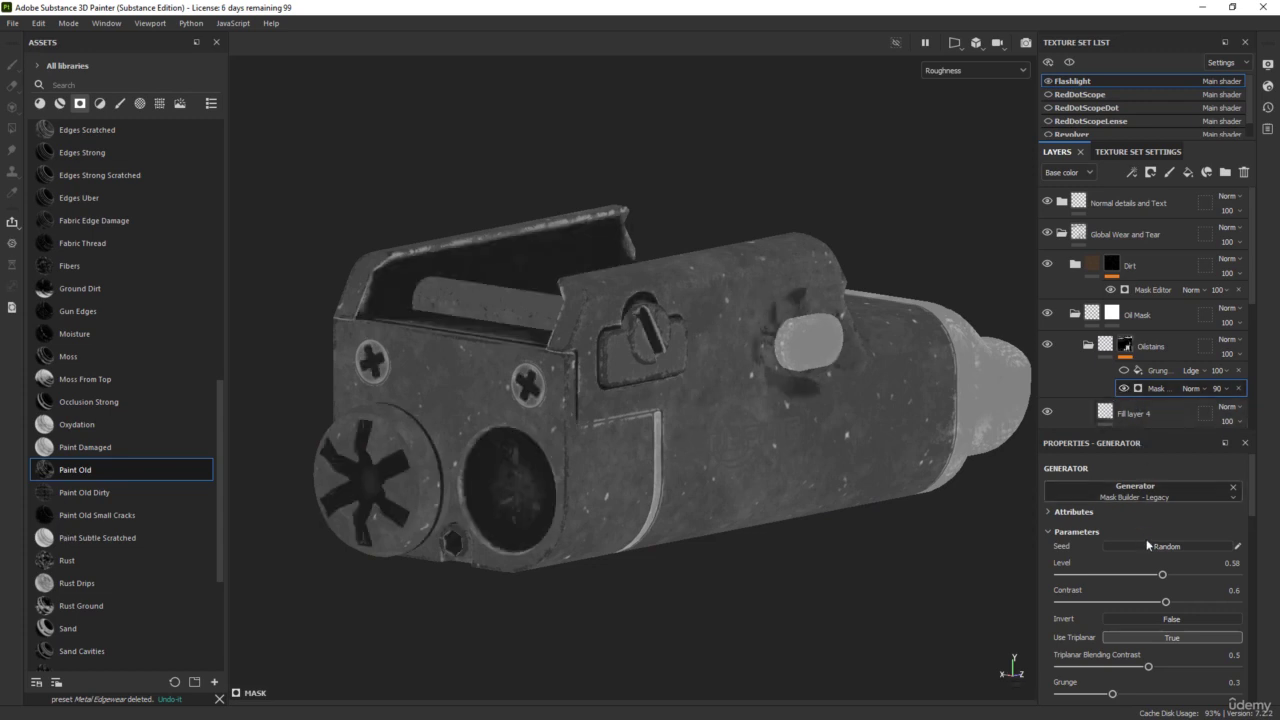
left_click_drag(1122, 570, 1101, 574)
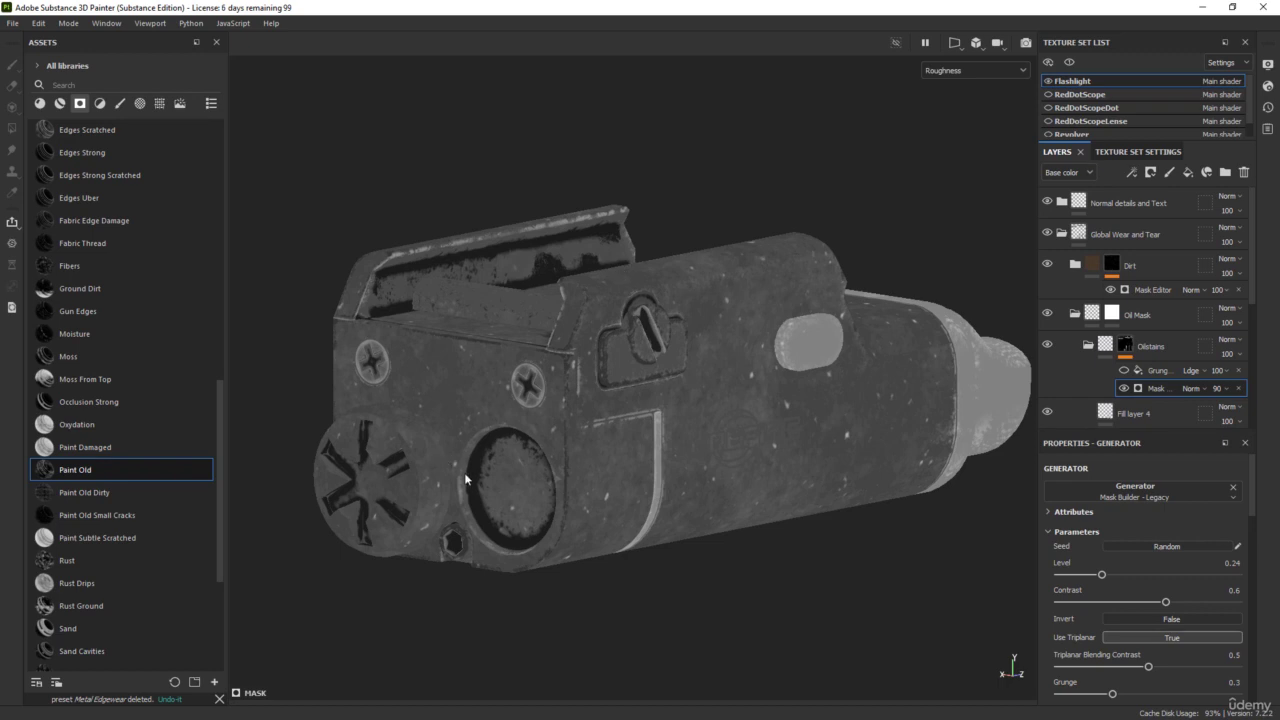
key("m")
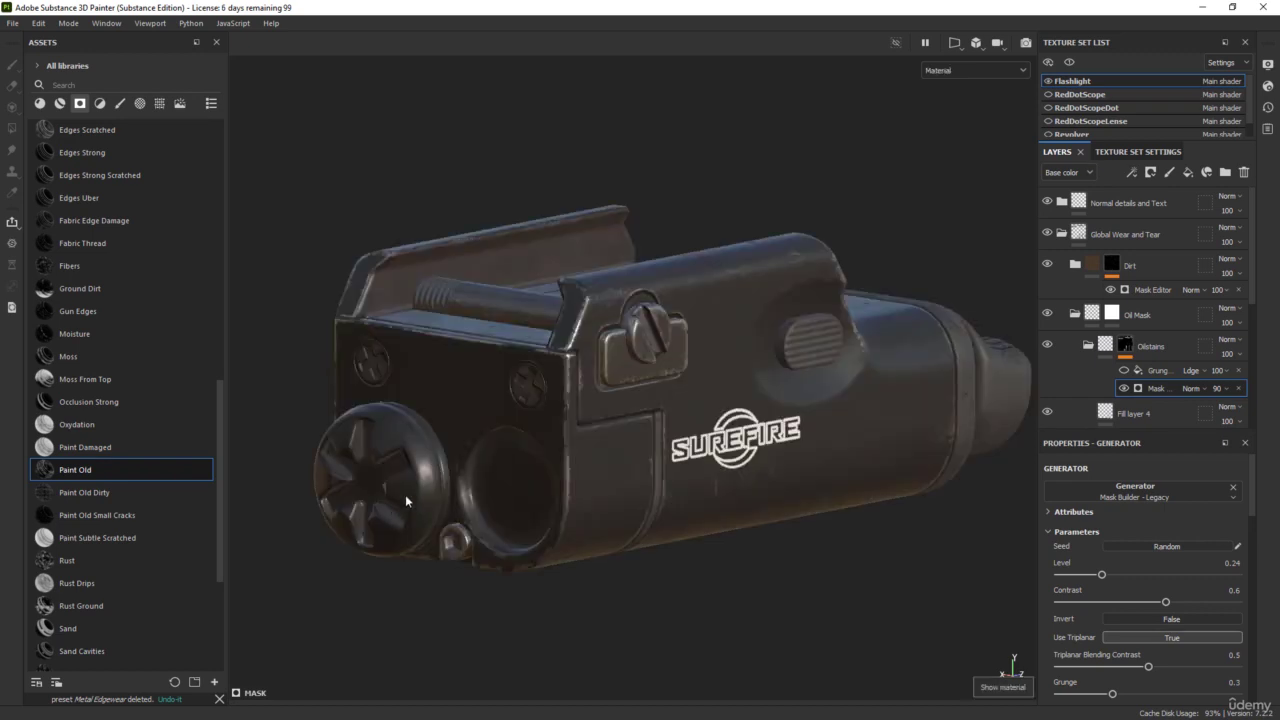
left_click_drag(799, 537, 762, 580, "alt")
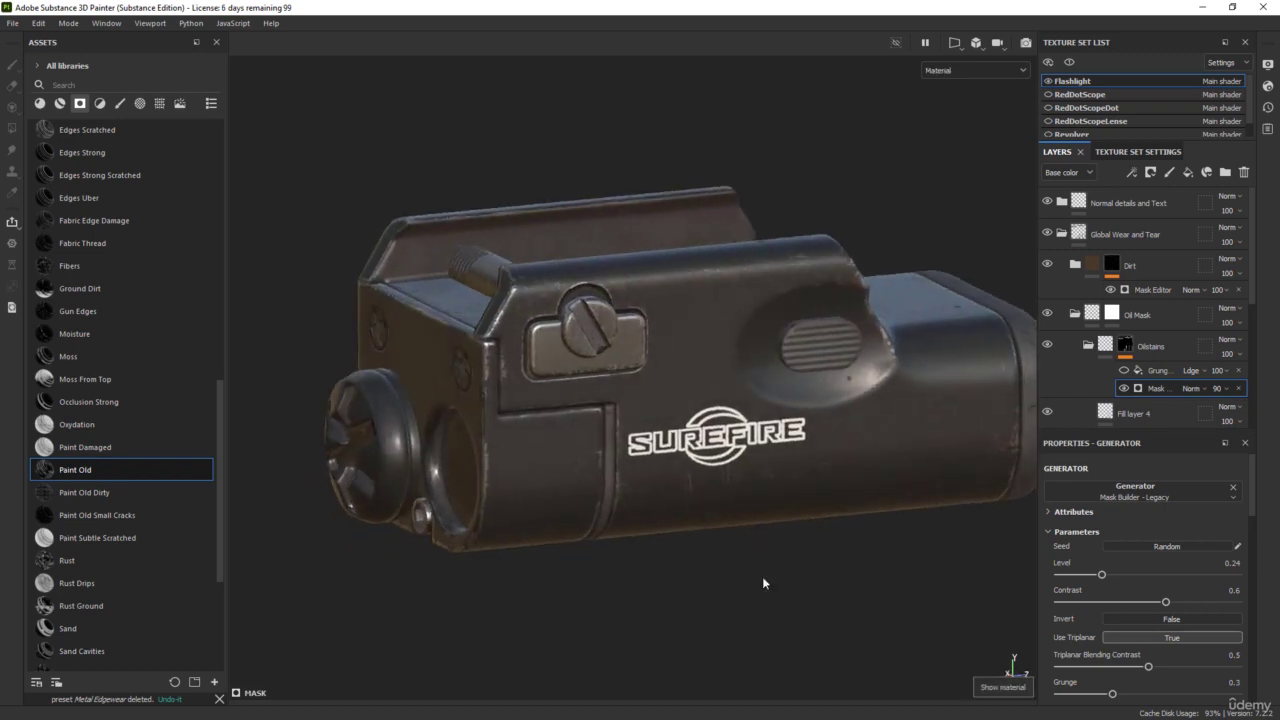
left_click(1076, 313)
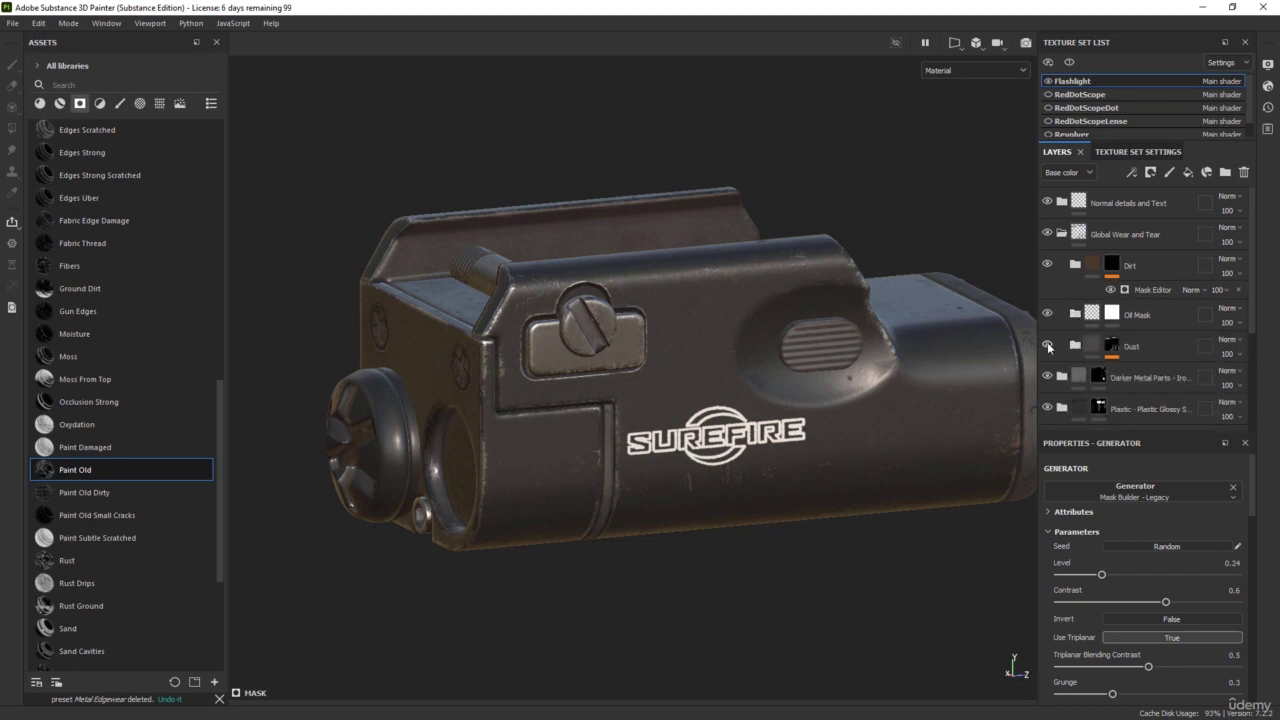
- Compare the model with and without the Dust folder, and lower the Dirt Level of its mask's Dirt generator to 0.29
left_click(1047, 346)
left_click(1047, 346)
left_click(1111, 346)
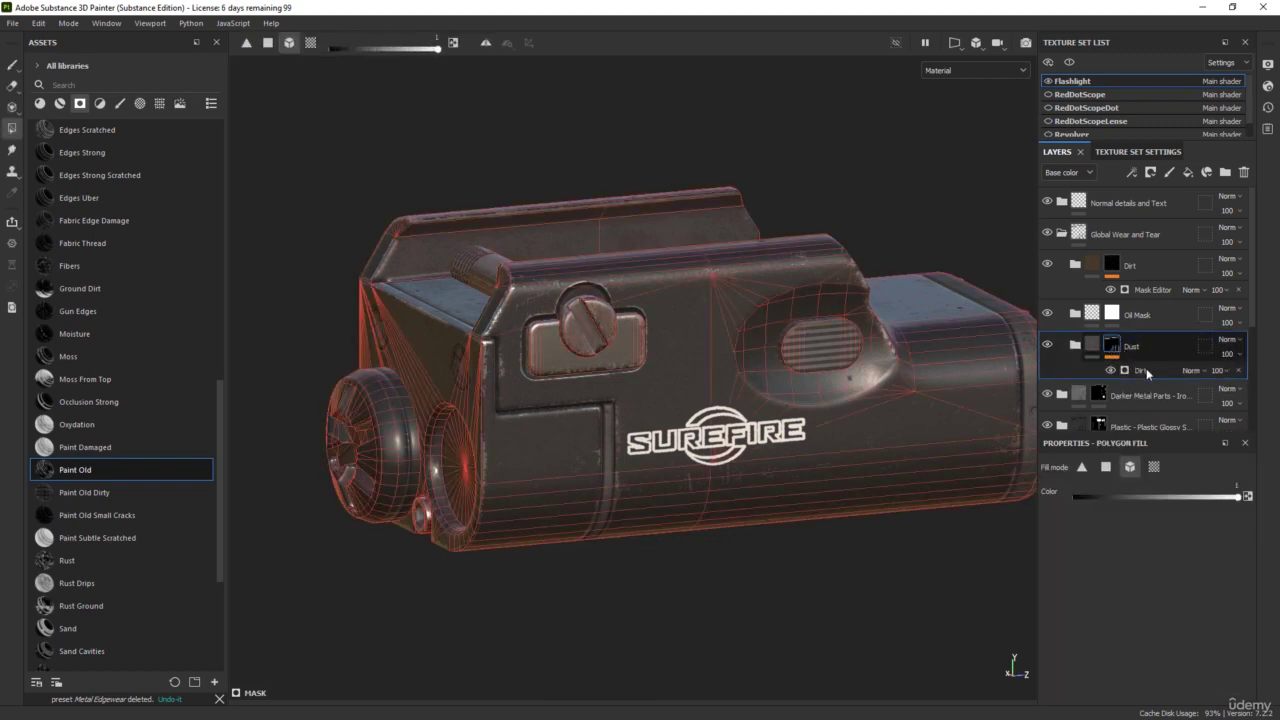
left_click(1148, 372)
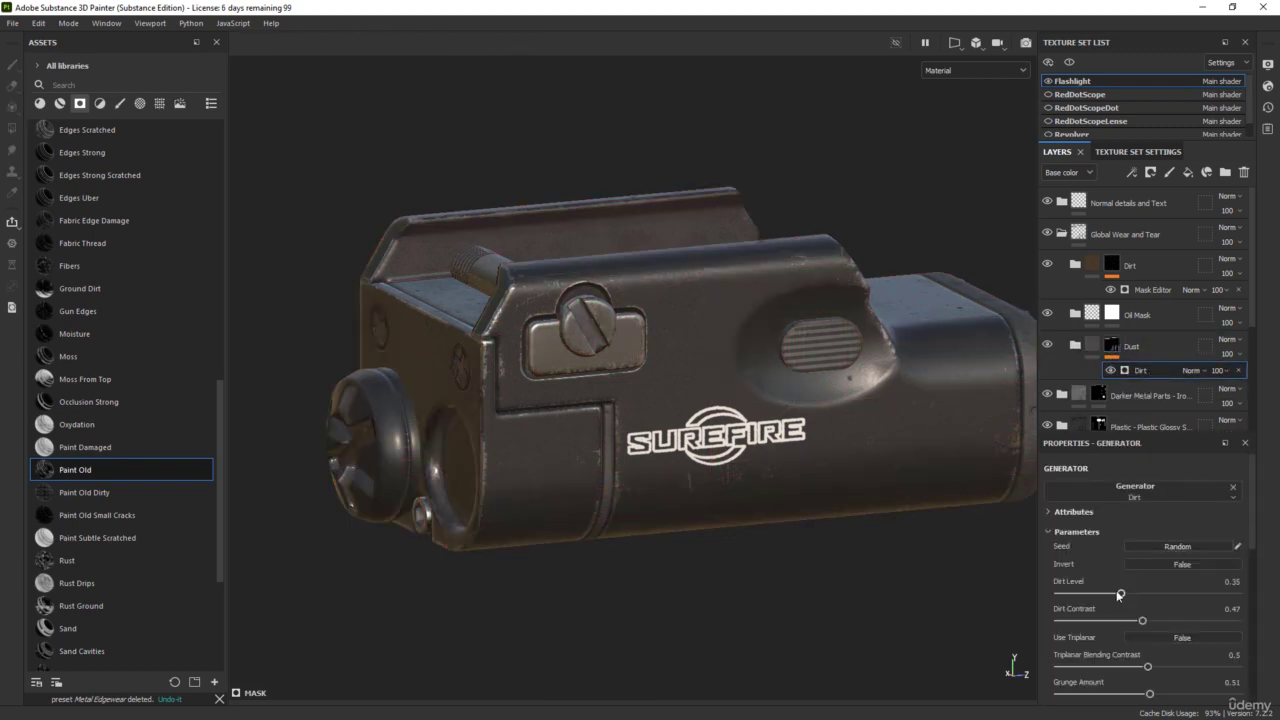
left_click_drag(1121, 594, 1107, 592)
- Examine the flashlight in the single channels and in the Dust mask view, and return to the full material view
key("c")
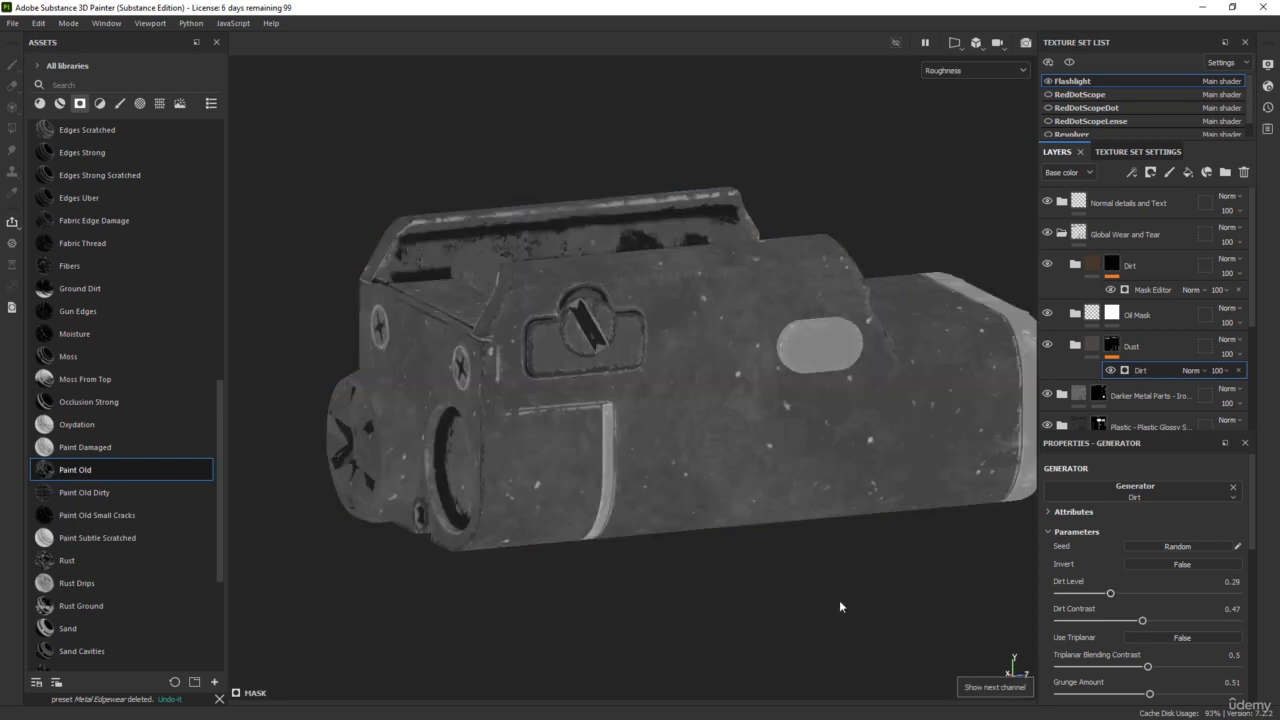
key("c")
key("c")
key("c")
key("c")
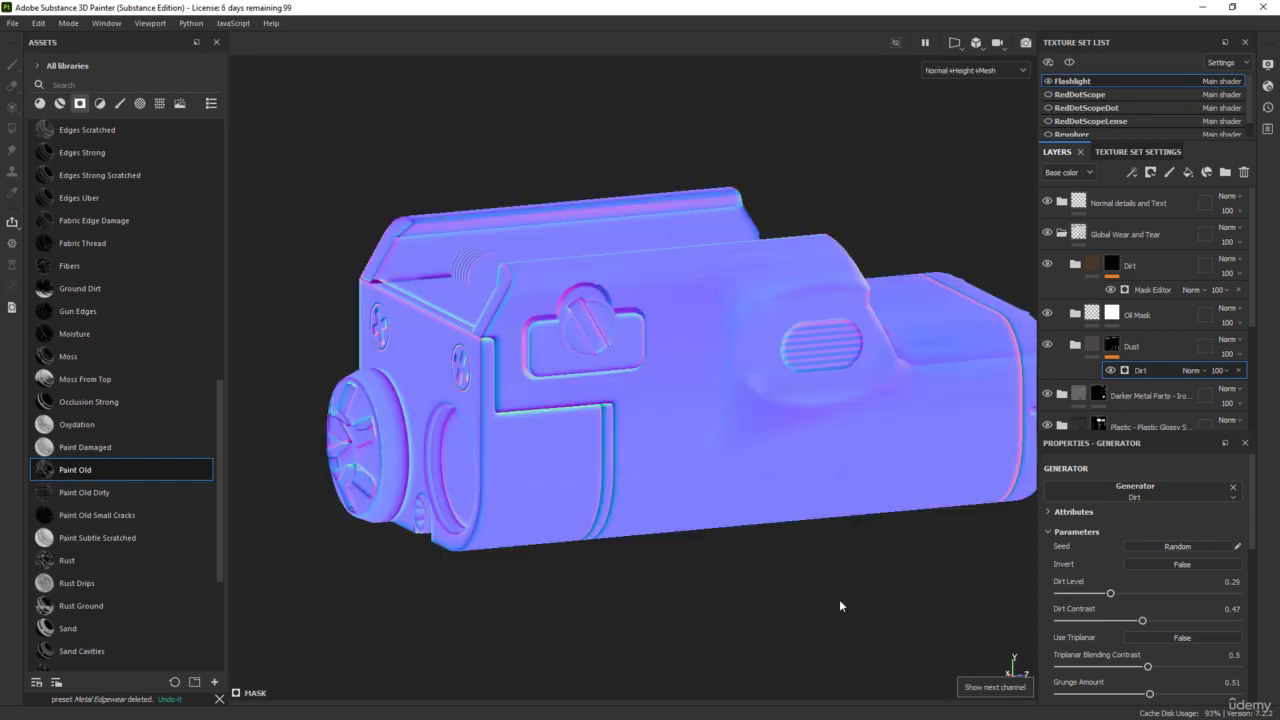
left_click_drag(708, 579, 748, 579, "alt")
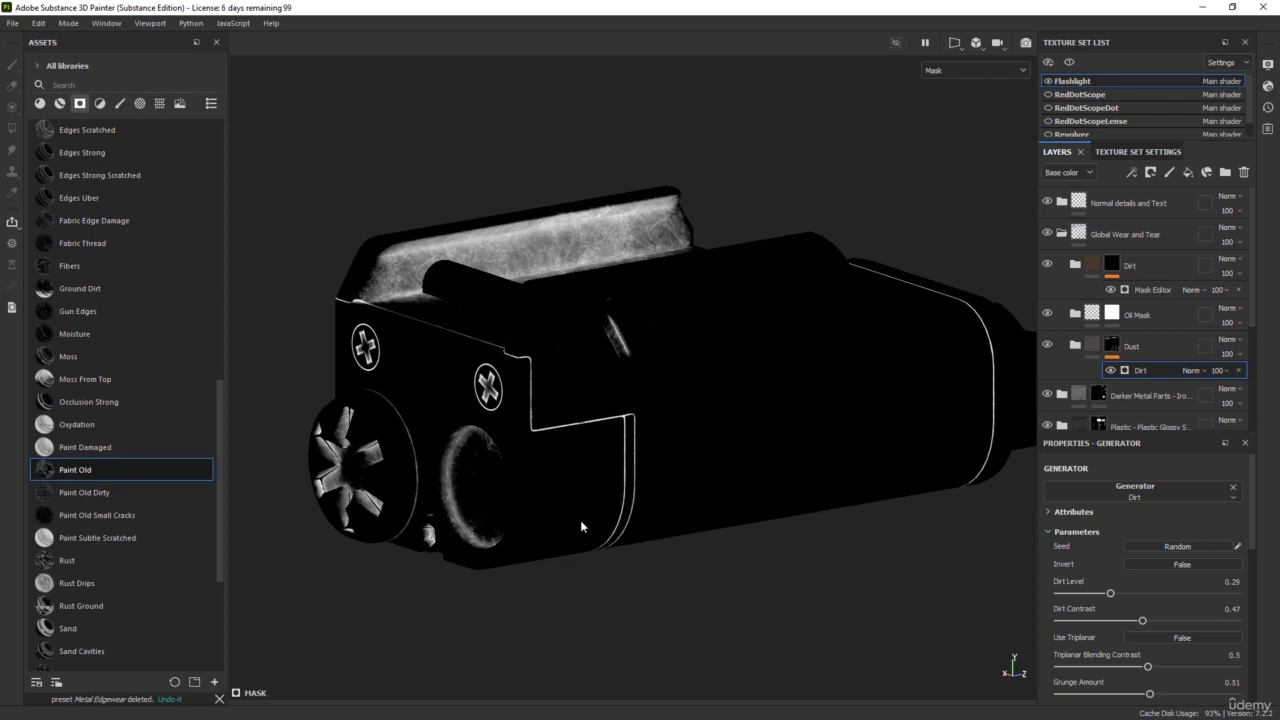
key("m")
left_click_drag(651, 507, 745, 585, "alt")
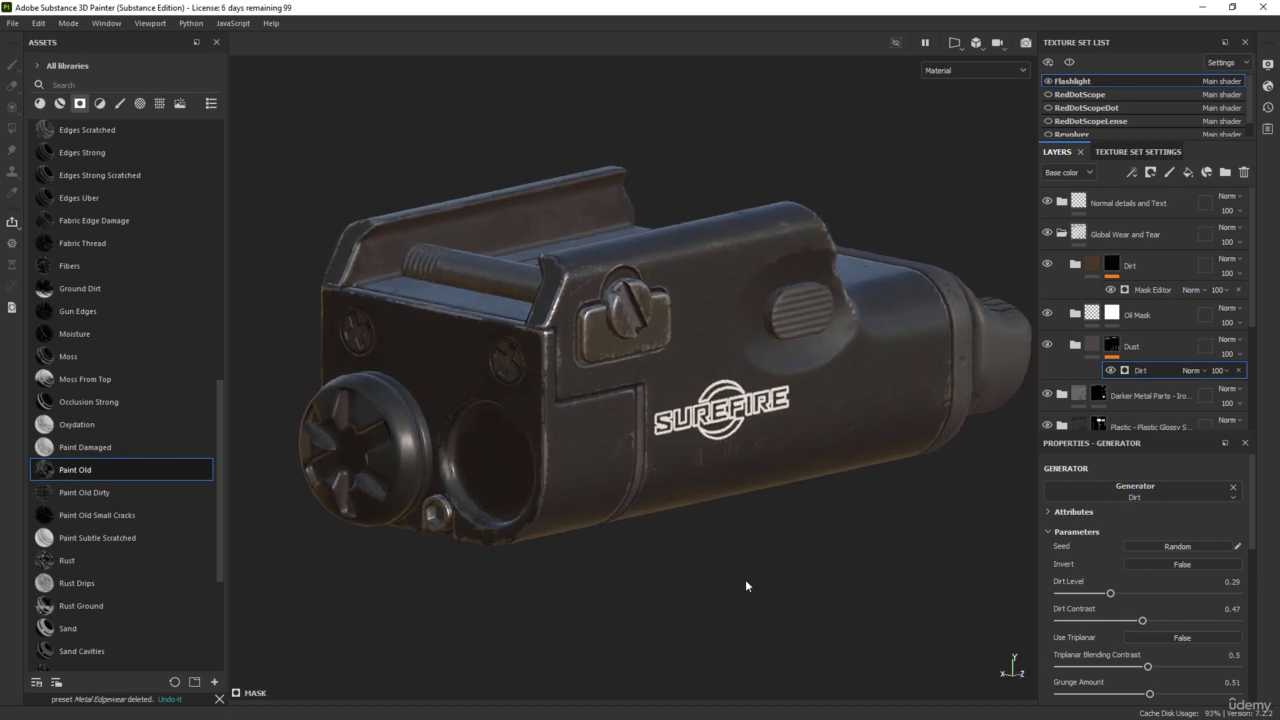
- Collapse the Global Wear and Tear folder and add the Glass Visor smart material directly below it
left_click(1062, 233)
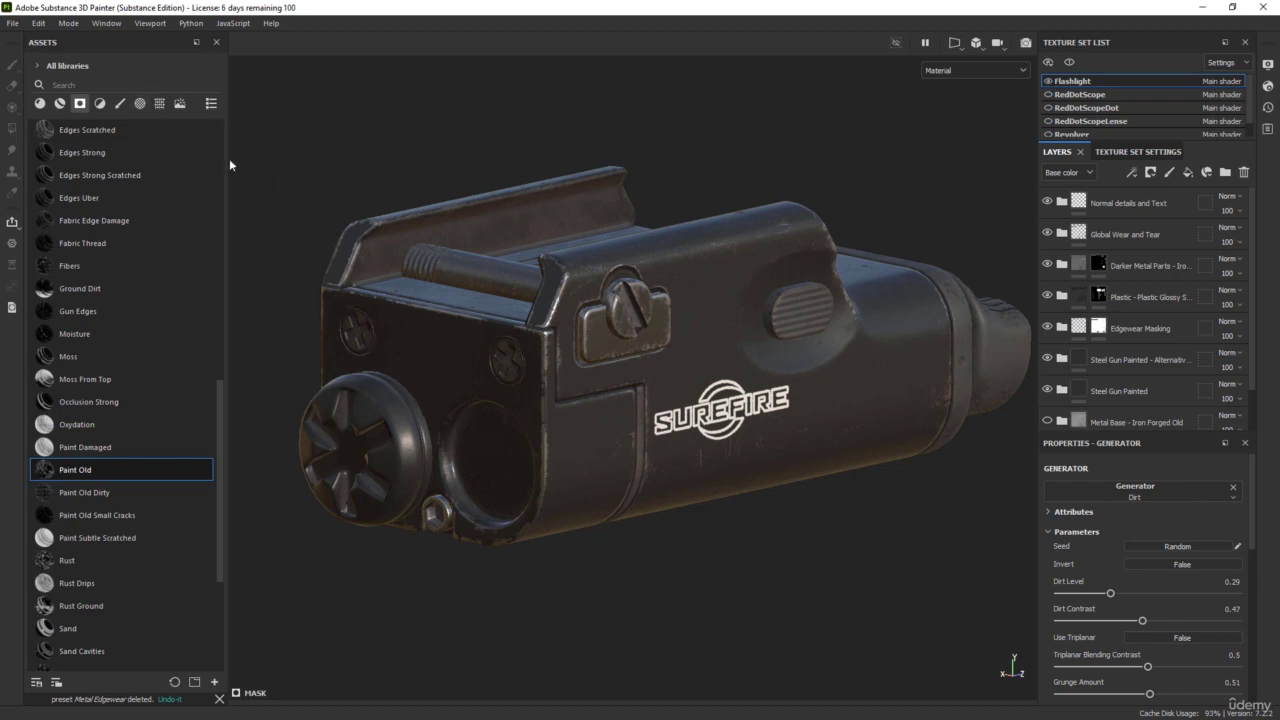
left_click(59, 105)
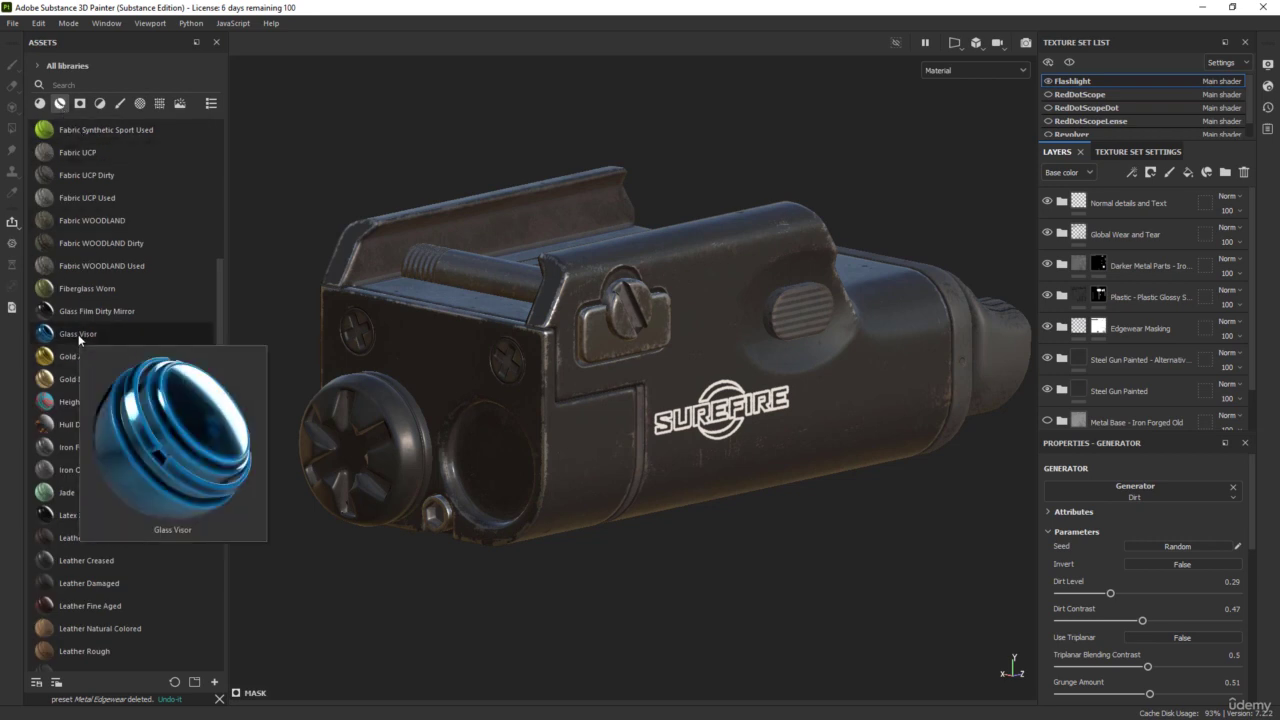
left_click_drag(78, 334, 1144, 256)
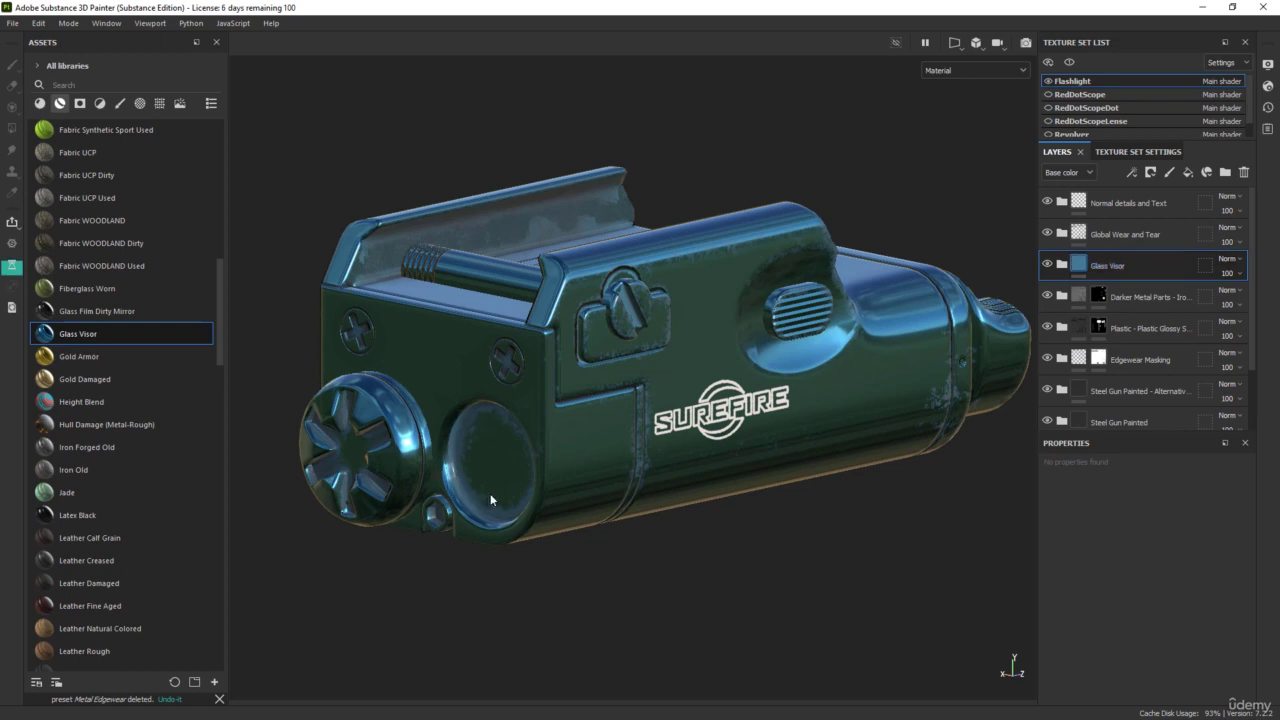
- Add a black mask to the Glass Visor folder and fill the round lens face white with Polygon Fill in UV chunk mode
right_click(1080, 265)
left_click(1133, 286)
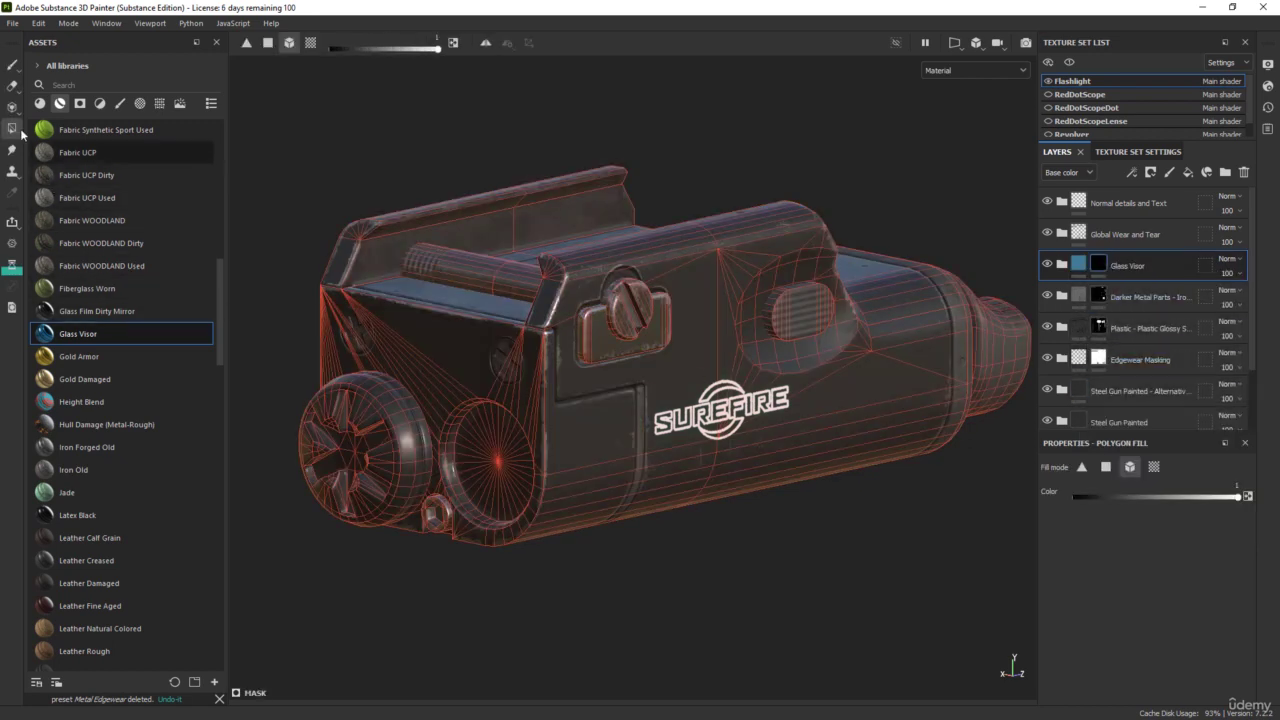
left_click(1154, 466)
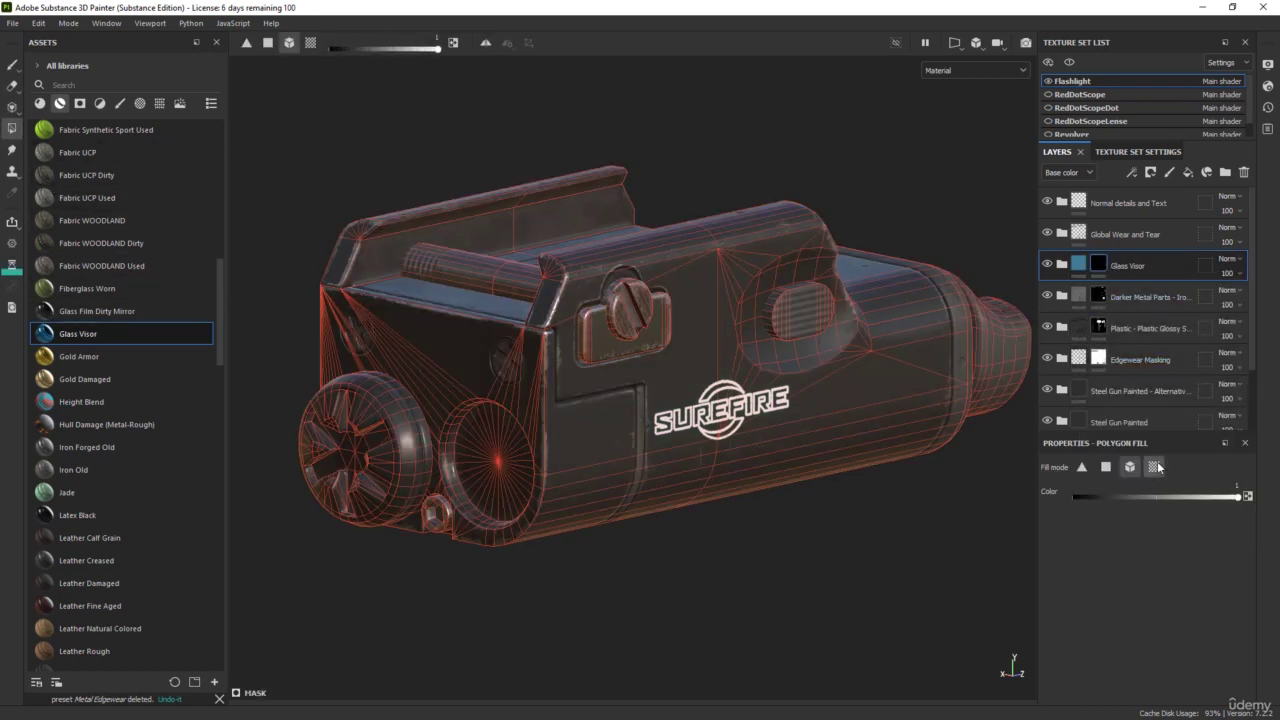
left_click(490, 460)
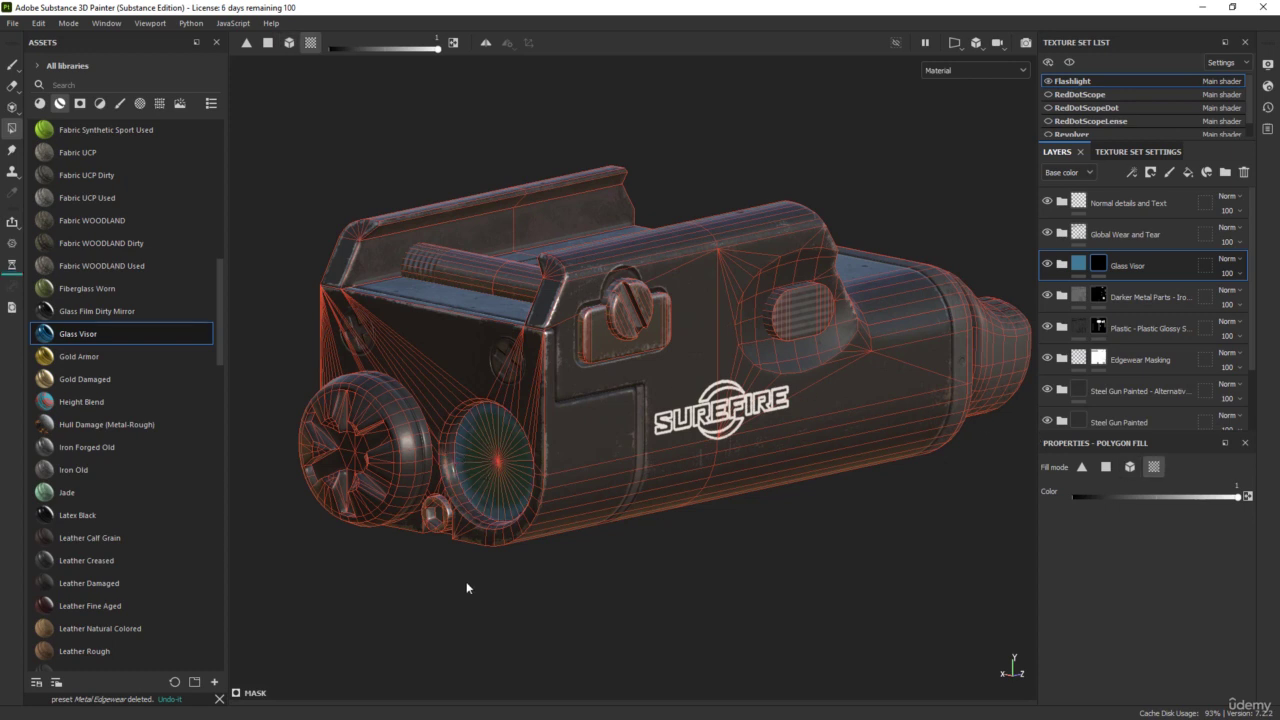
- Save the project and switch to the Paint tool to view the masked lens without the wireframe
left_click_drag(466, 588, 517, 586, "alt")
key("ctrl+s")
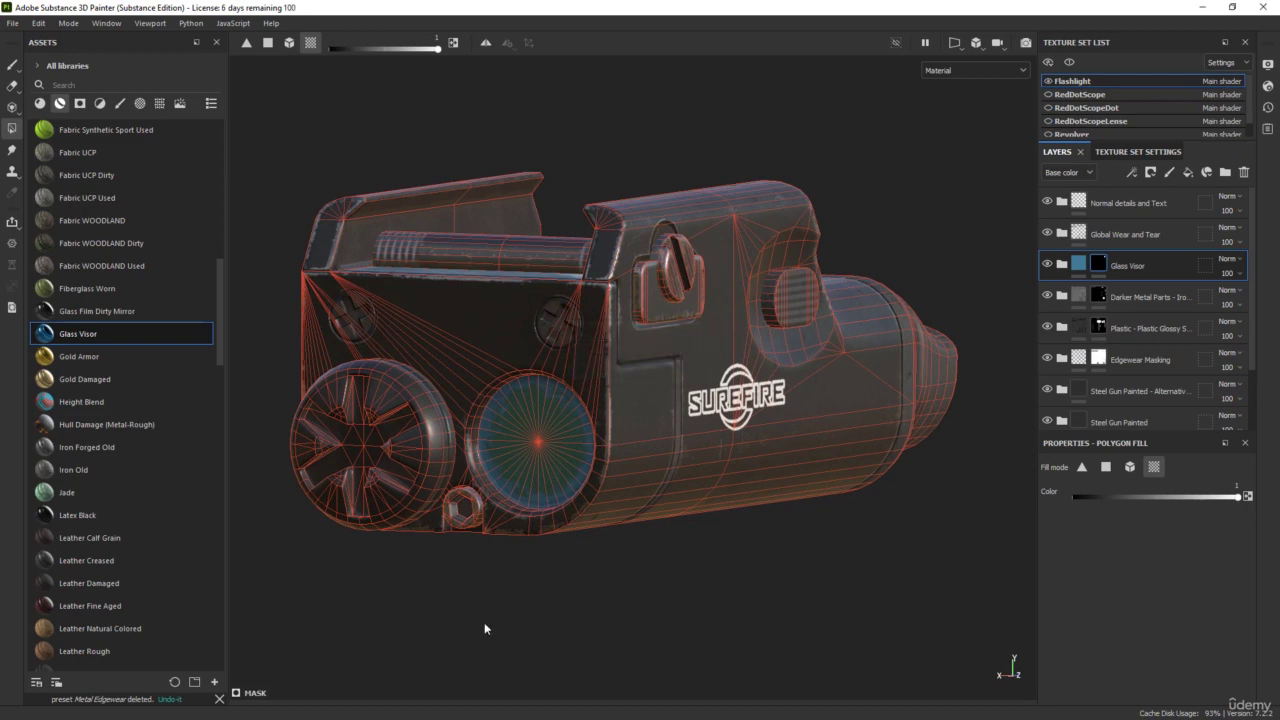
left_click(12, 64)
mouse_move(598, 205)
left_mouse_down("alt")
mouse_move(705, 190)
mouse_move(591, 194)
mouse_move(533, 158)
mouse_move(556, 206)
left_mouse_up("alt")
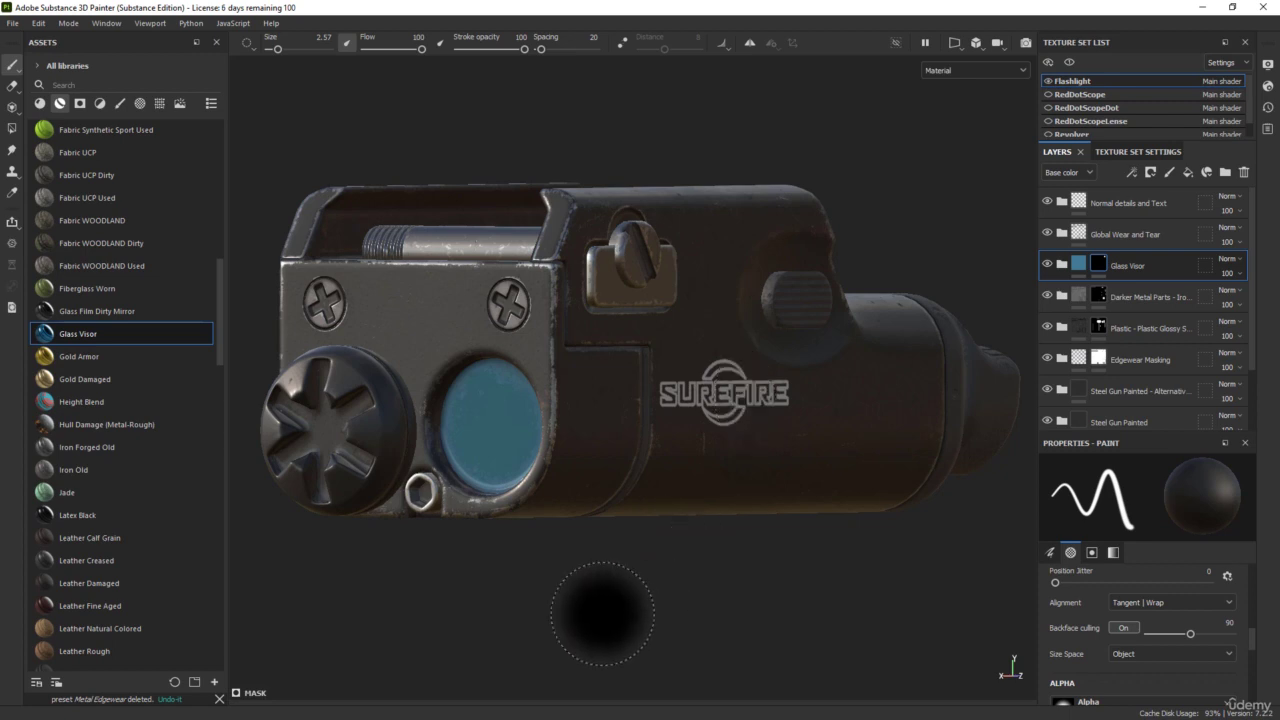
left_click_drag(580, 608, 640, 623, "alt")
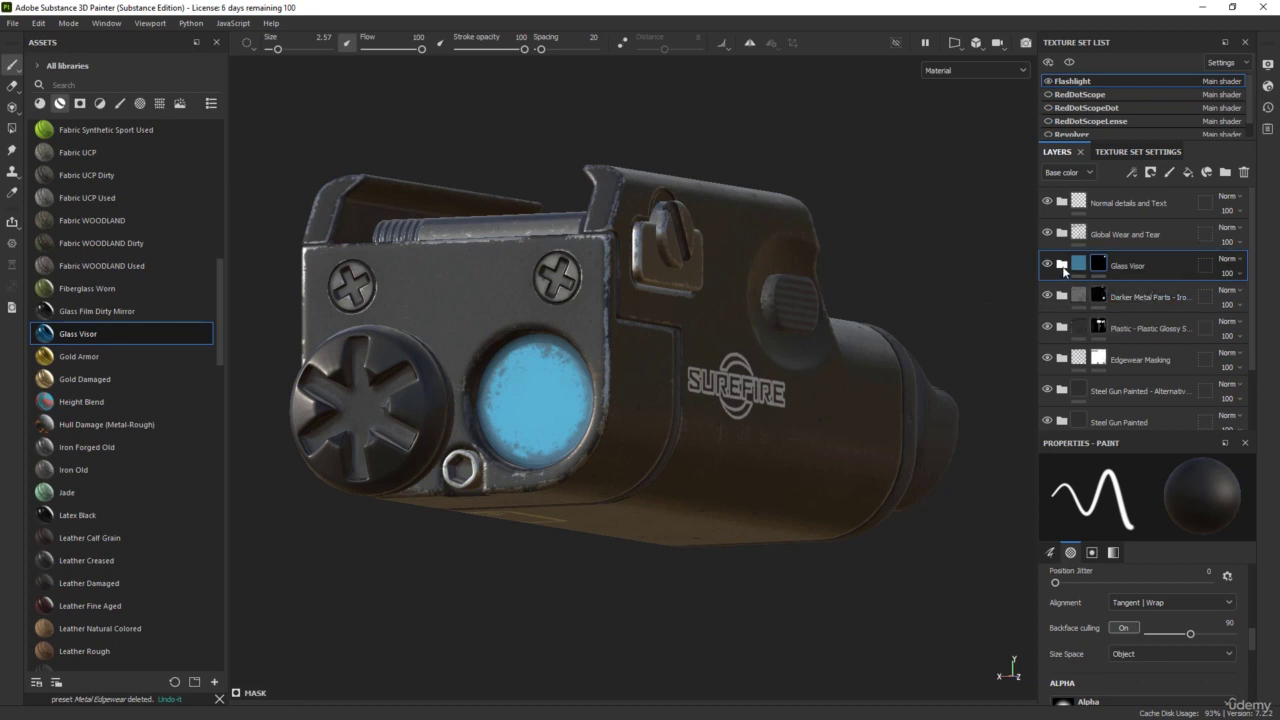
- Expand the Glass Visor folder, select its Base layer, and add an Emissive channel to the Flashlight texture set
left_click(1062, 265)
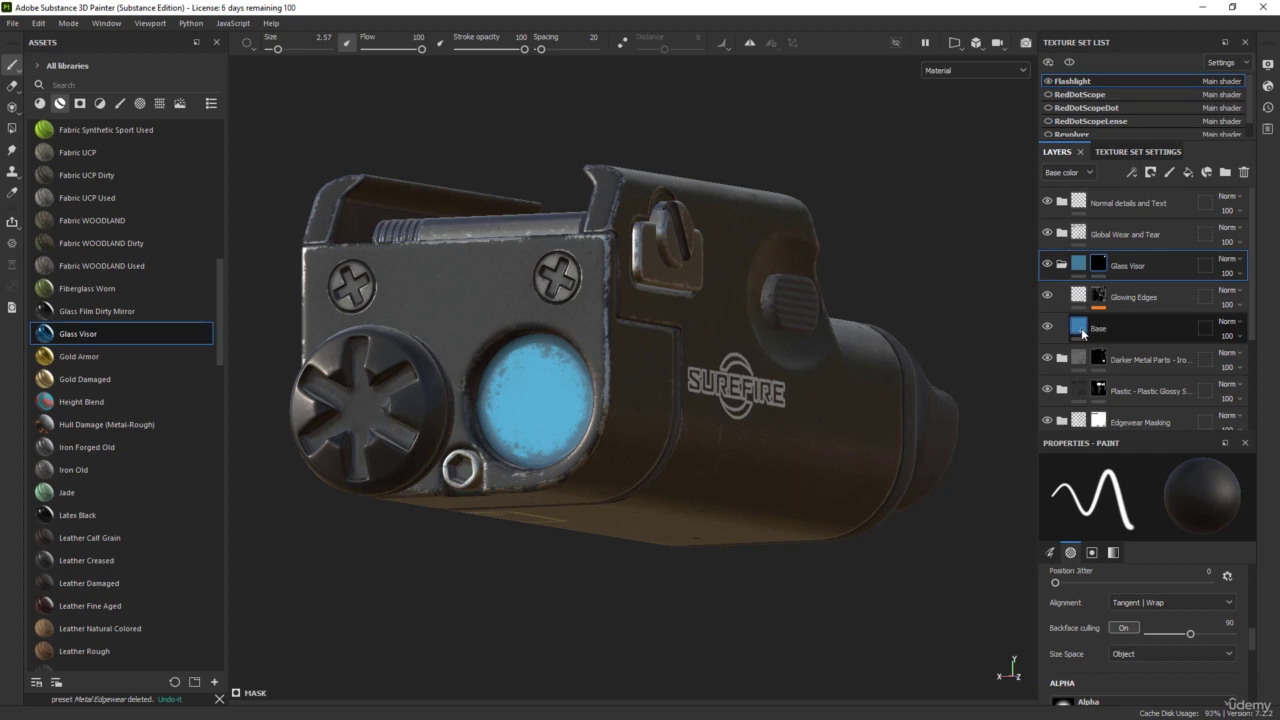
left_click(1083, 333)
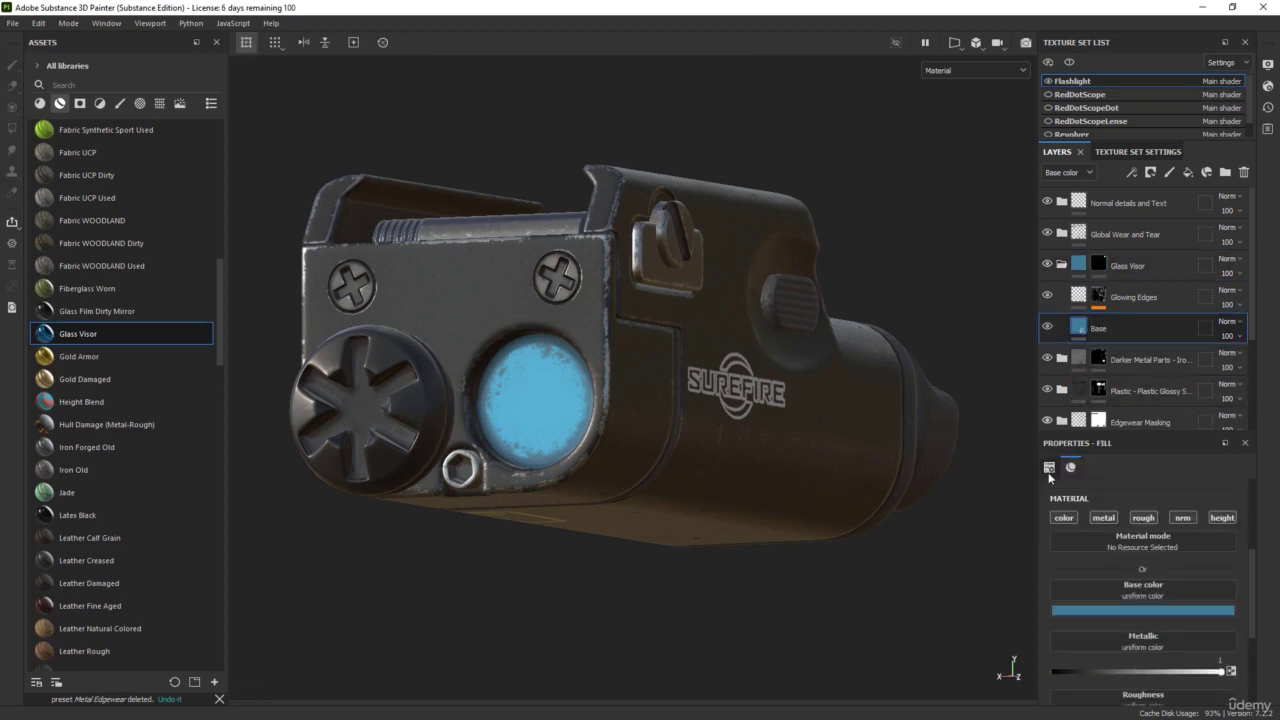
left_click(1224, 521)
left_click(1131, 155)
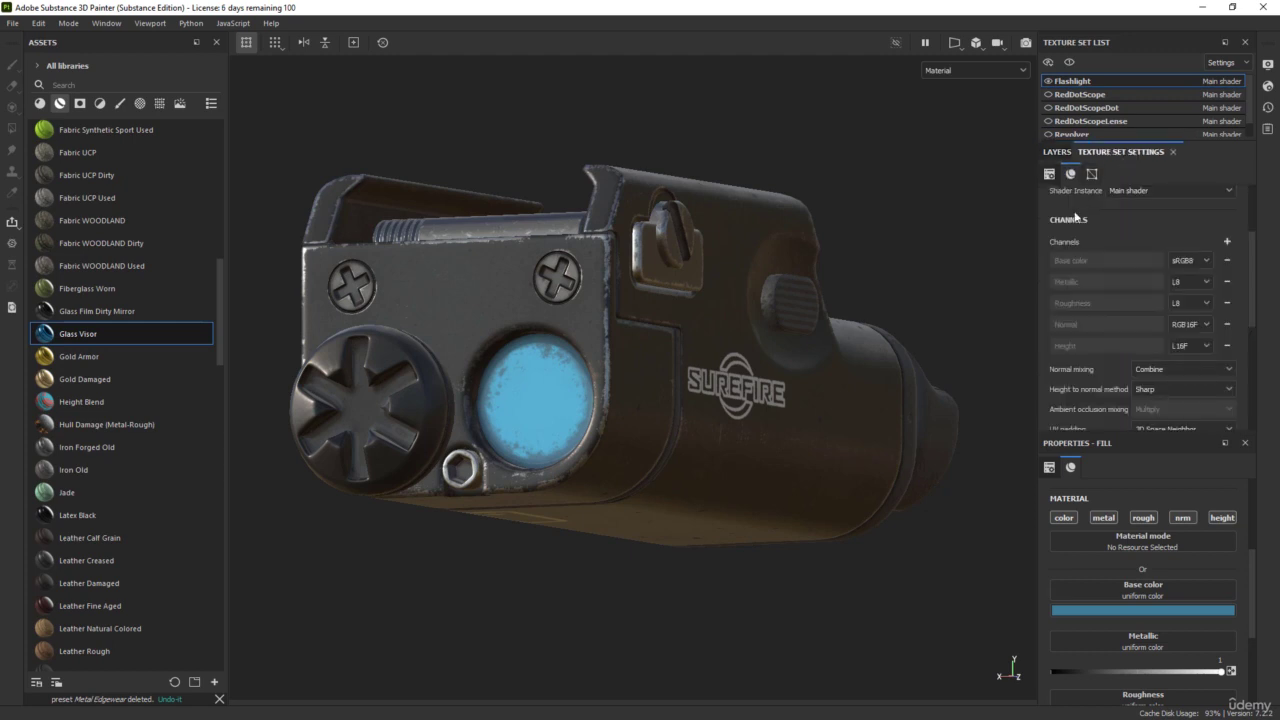
left_click(1227, 242)
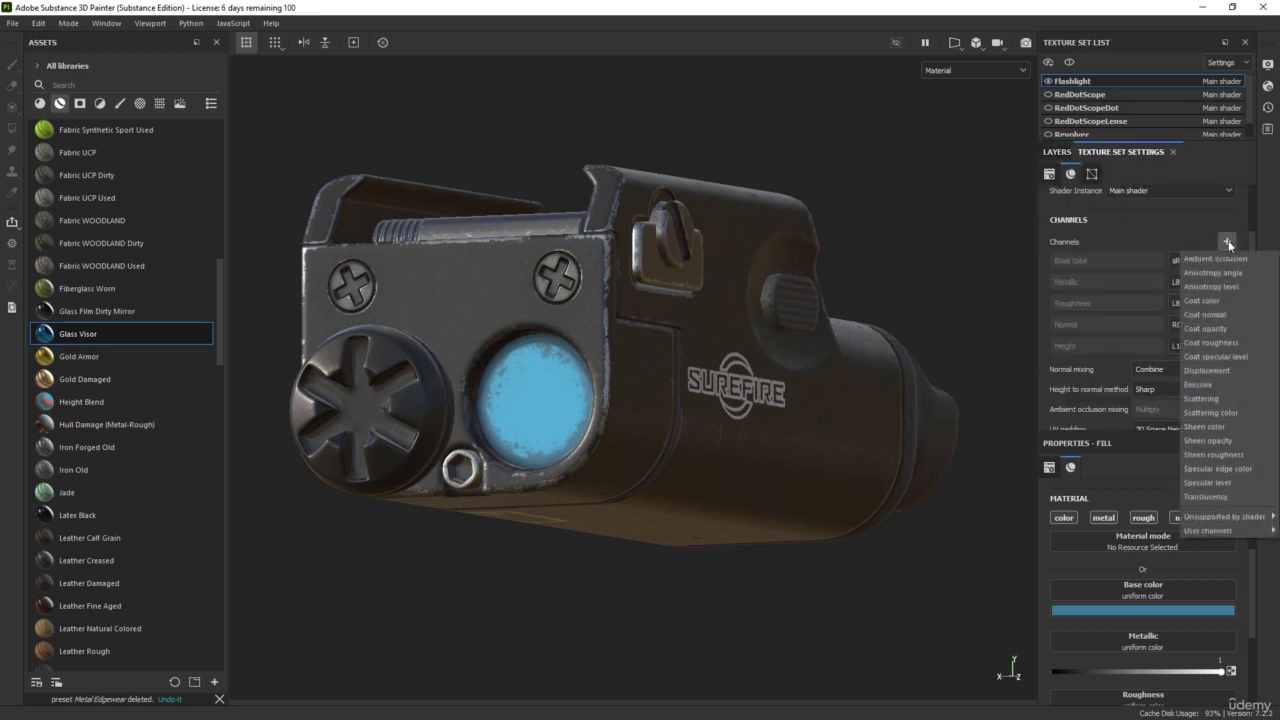
left_click(1195, 386)
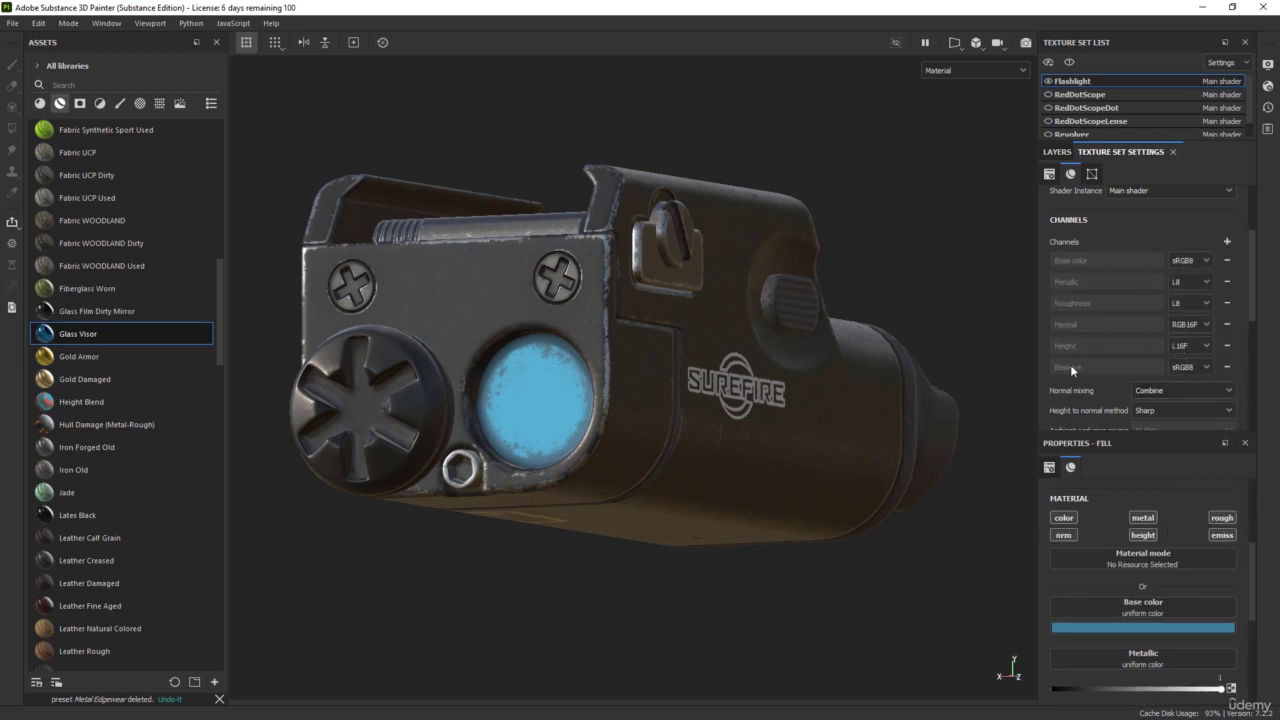
- Set the Emissive color of the Glass Visor's Base layer to pure white, ffffff
left_click(1057, 152)
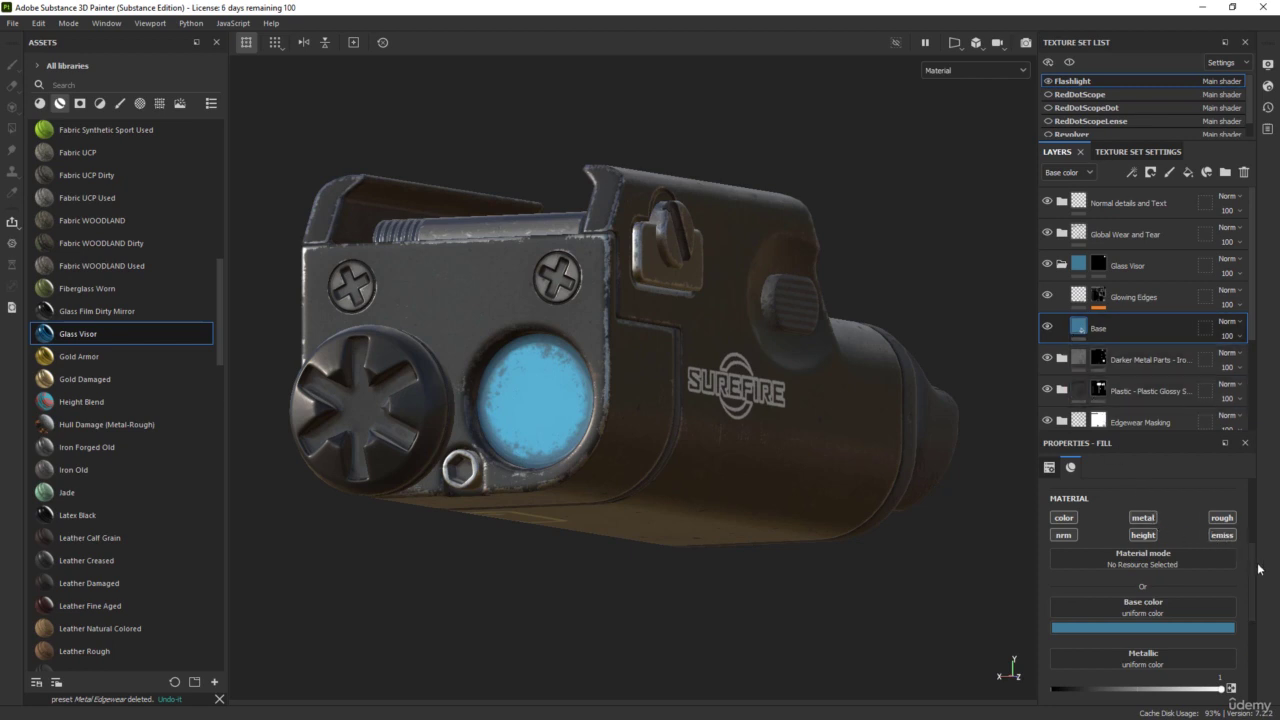
scroll(1254, 592, "down", 1)
scroll(1254, 592, "down", 8)
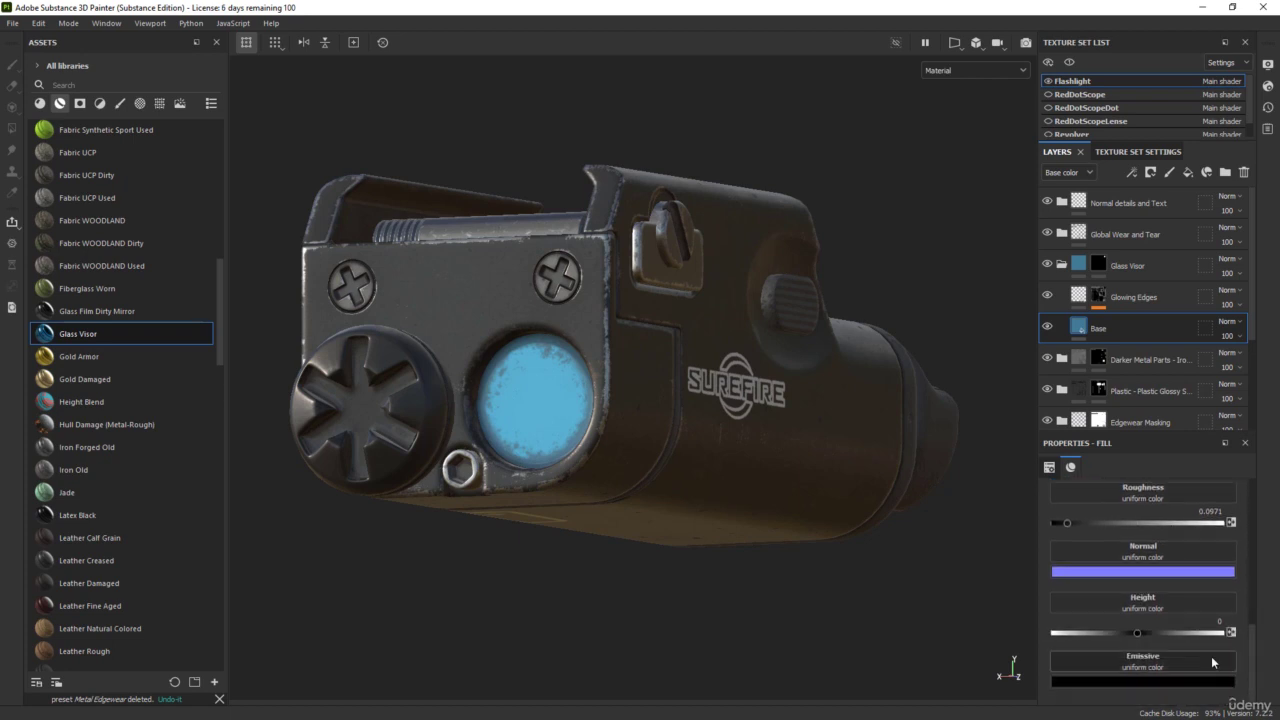
left_click(1160, 682)
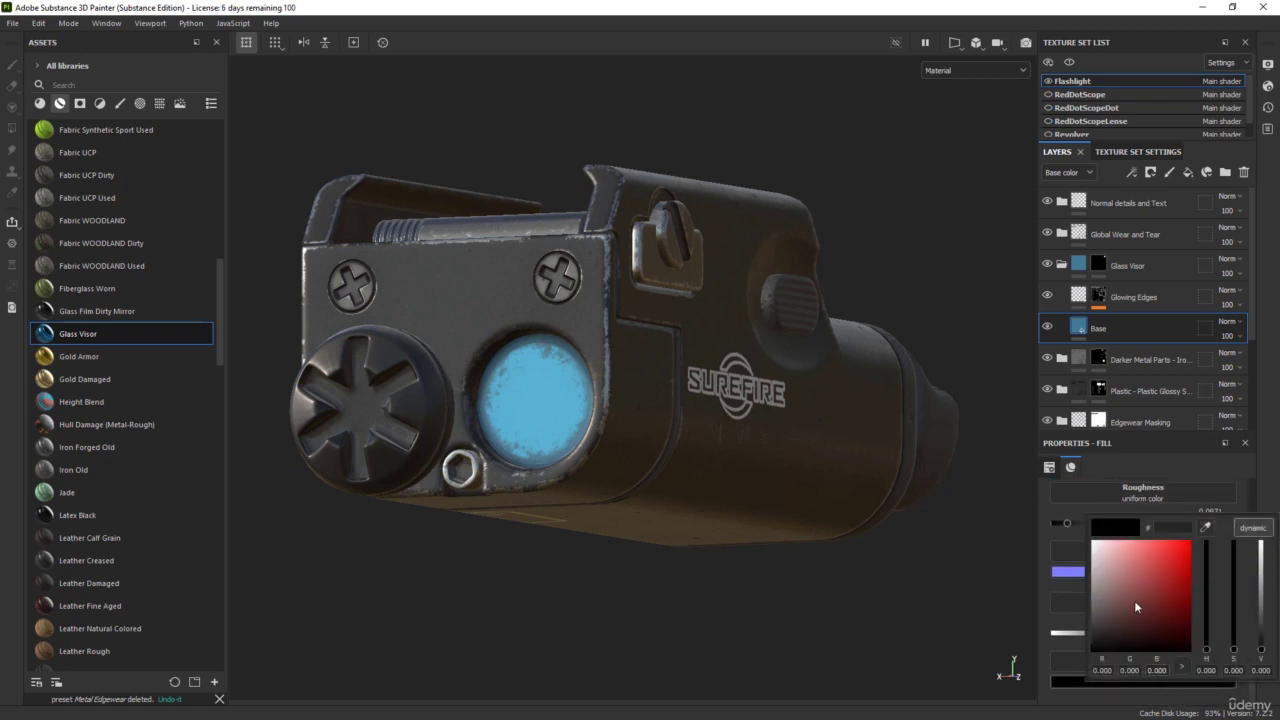
left_click_drag(1132, 591, 1040, 481)
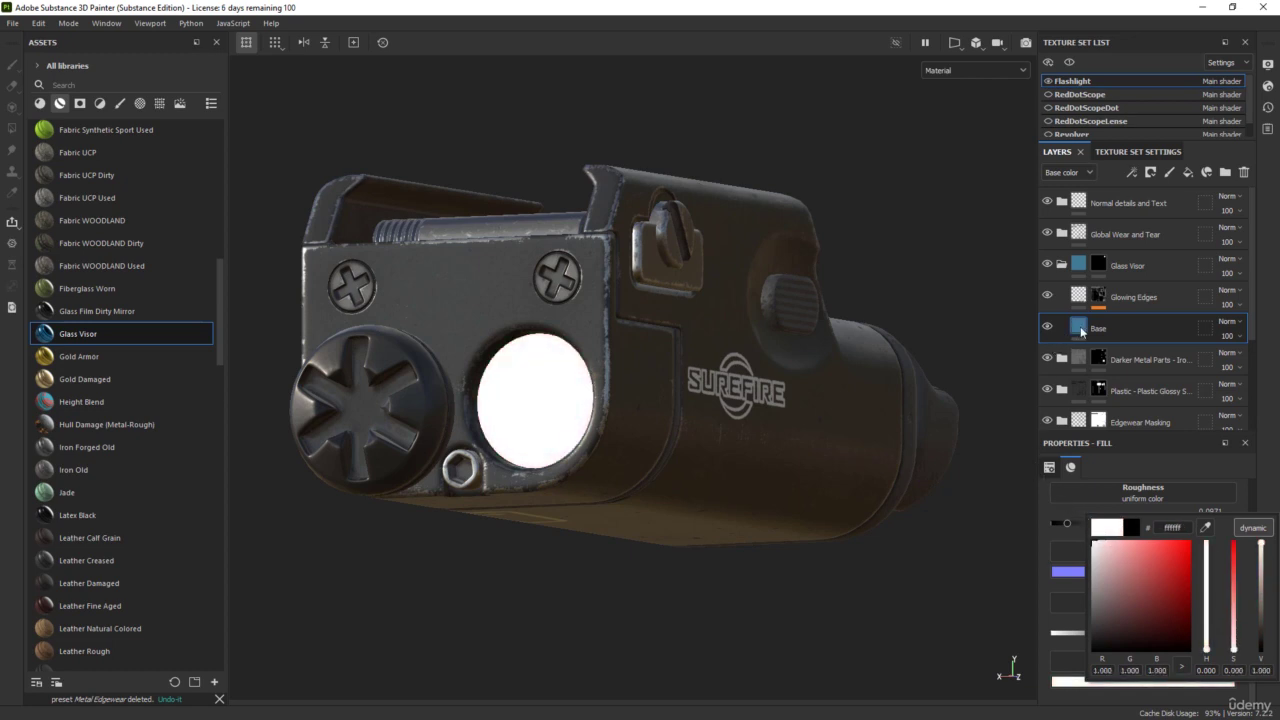
left_click(1081, 331)
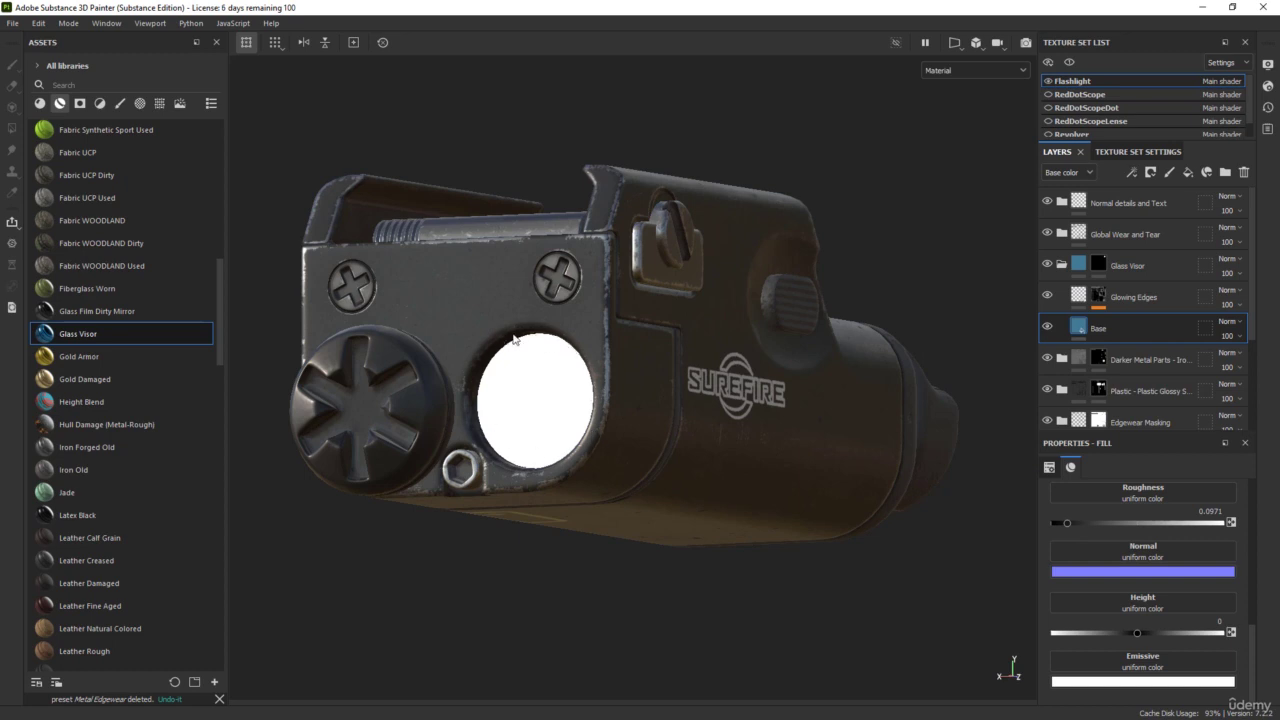
left_click(1148, 682)
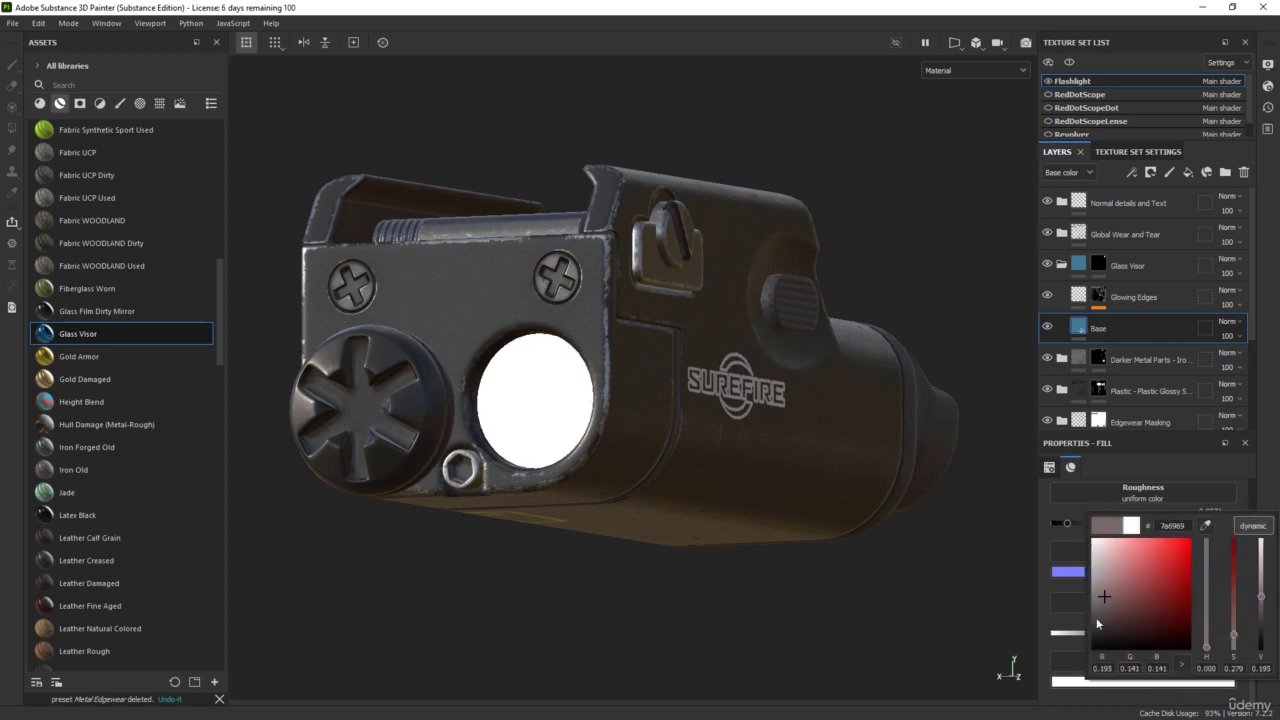
left_click_drag(1097, 623, 1013, 482)
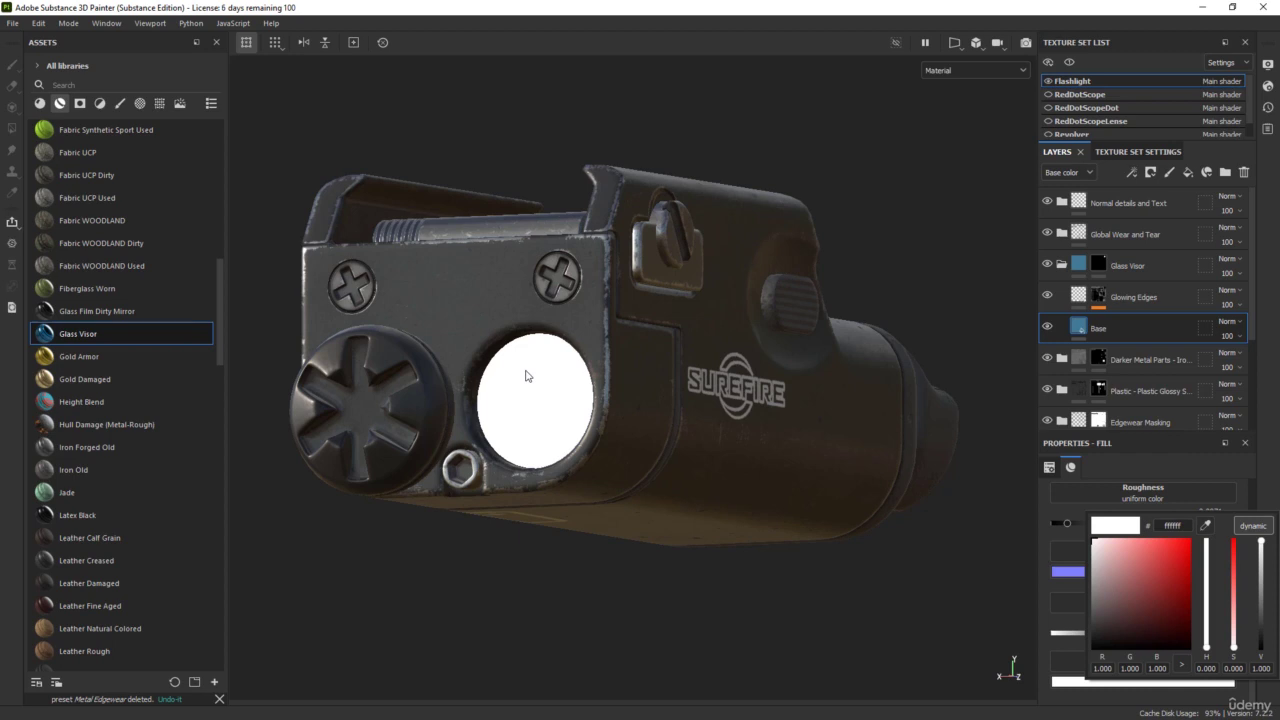
left_click(560, 546)
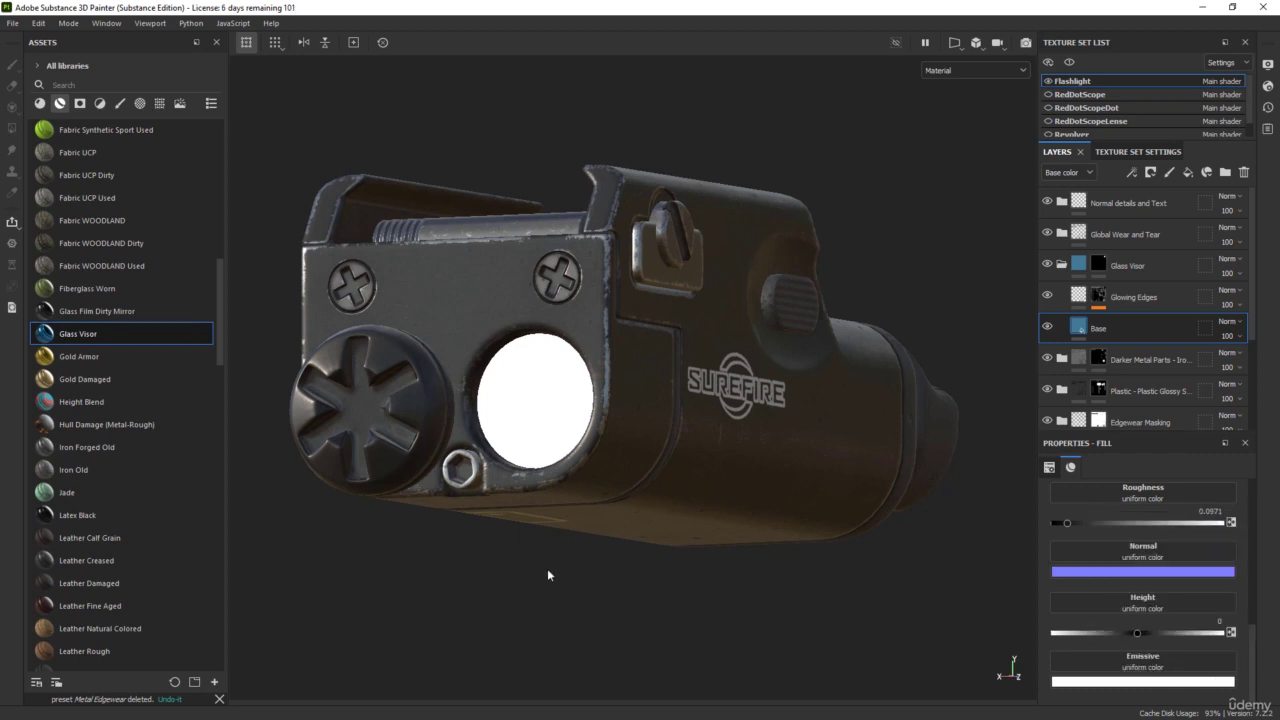
- Inspect the white lens up close and compare it with the reference photo Surefire-XC1_B-1.jpg in Windows Photo Viewer
left_click_drag(548, 575, 606, 572, "alt")
scroll(606, 466, "up", 2)
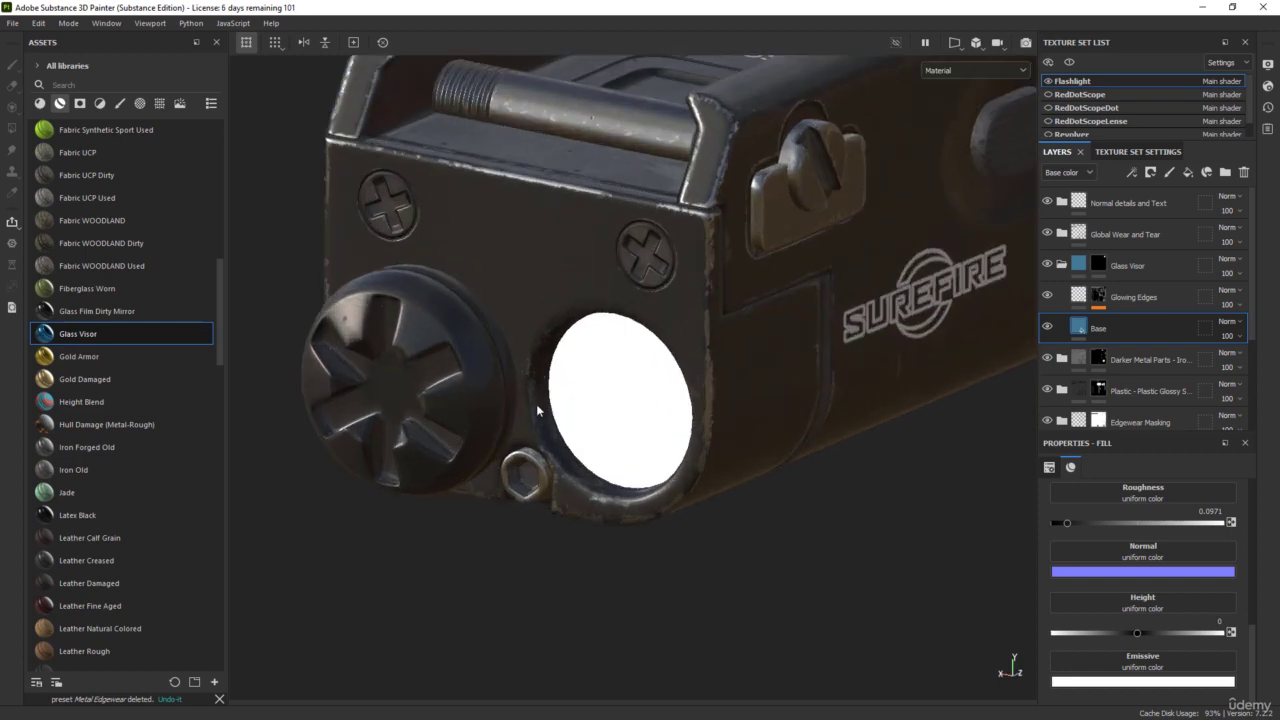
left_click_drag(591, 477, 576, 425, "alt")
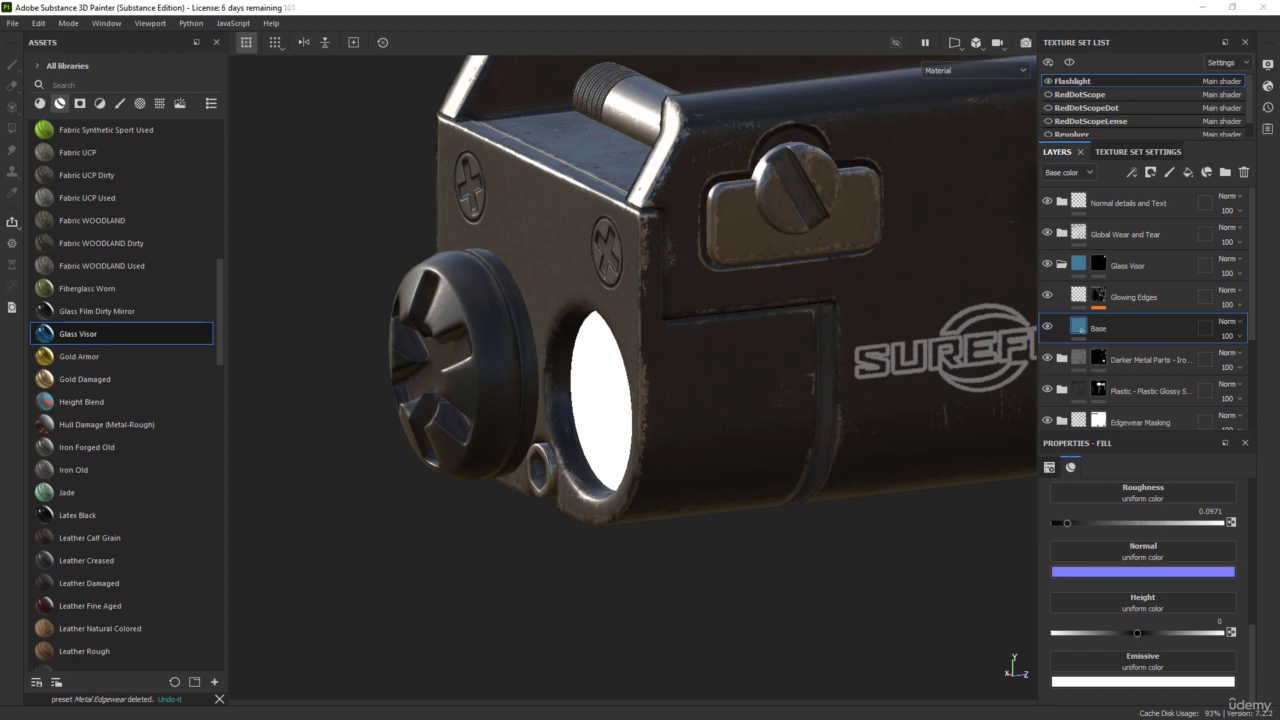
left_click_drag(1279, 185, 845, 120)
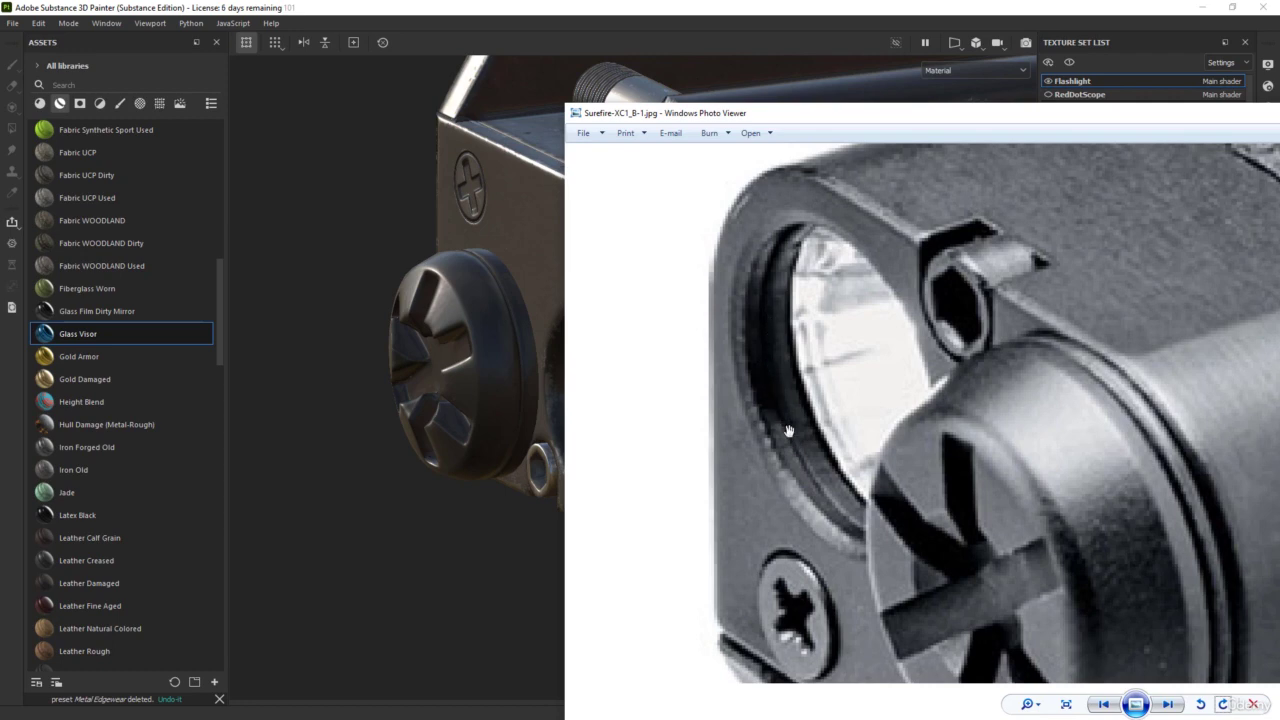
key("alt+Tab")
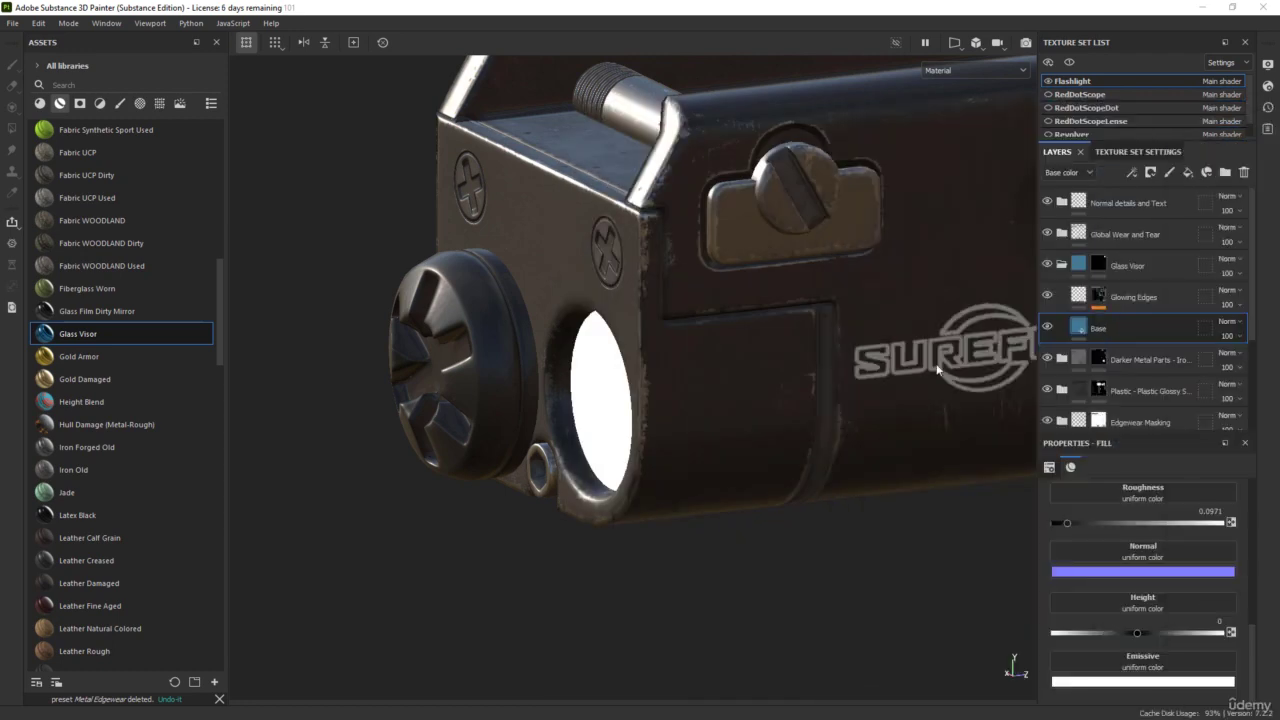
- Duplicate the Screw folder inside the Normal details and Text folder and rename the copy Light Lines
left_click(1060, 203)
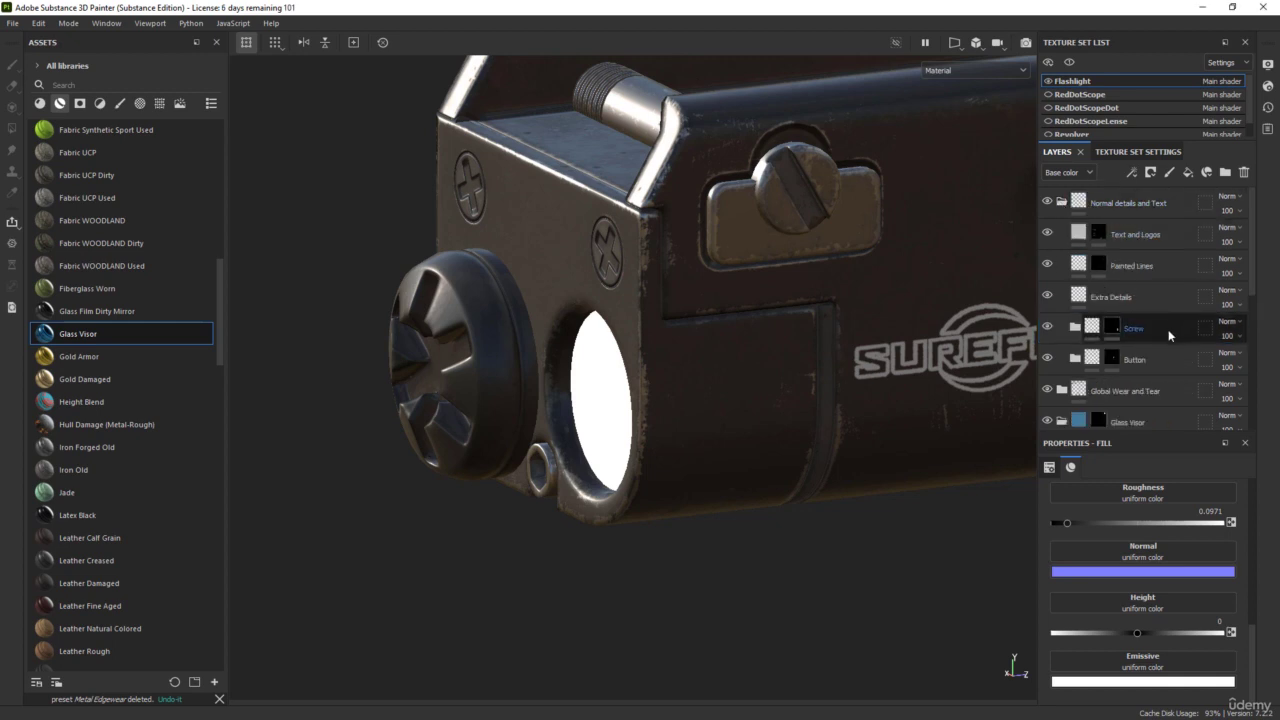
key("1")
key("ctrl+d")
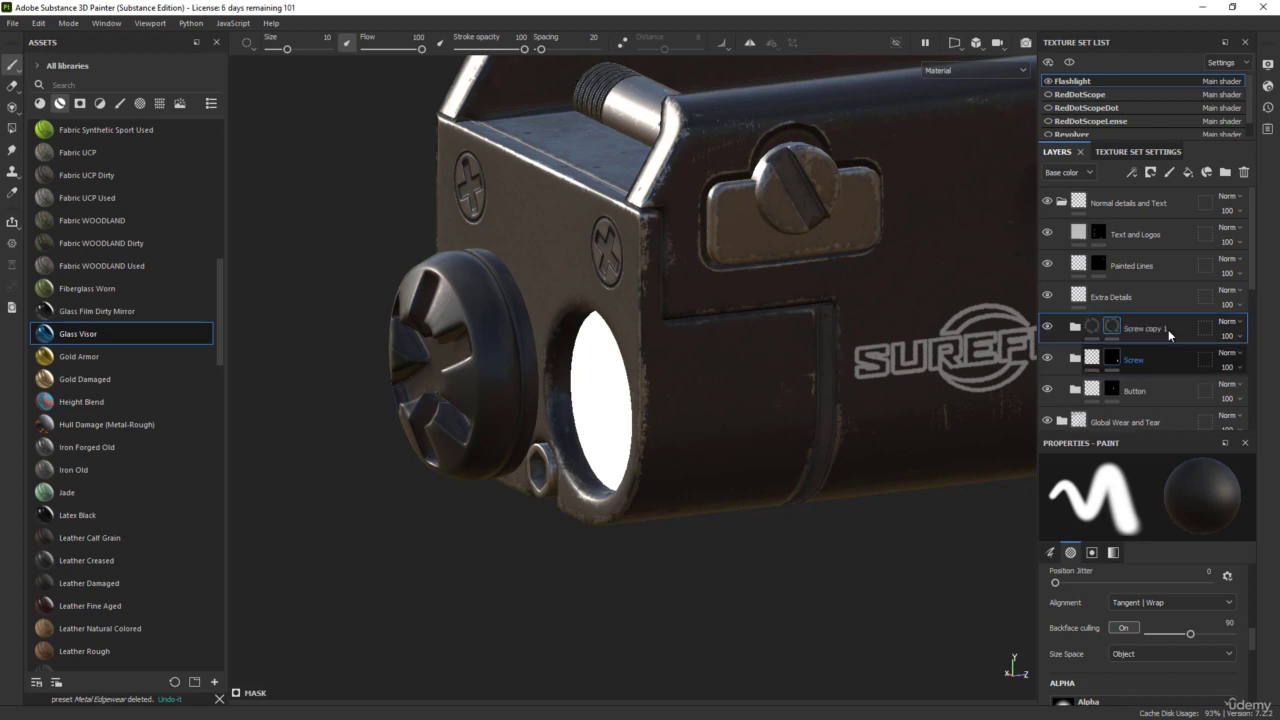
double_click(1146, 332)
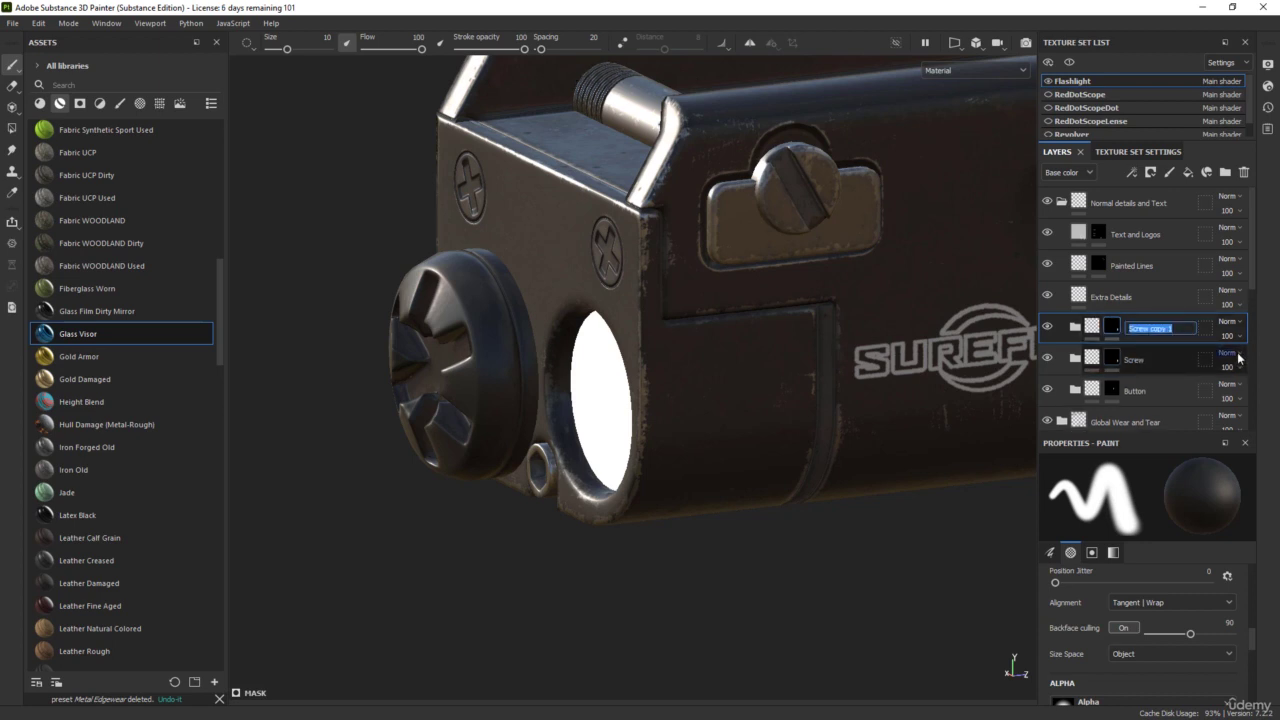
type("Light Lines")
key("Return")
- Reset the Light Lines folder to a black mask and polygon-fill the inner ring around the lens by UV island
right_click(1111, 330)
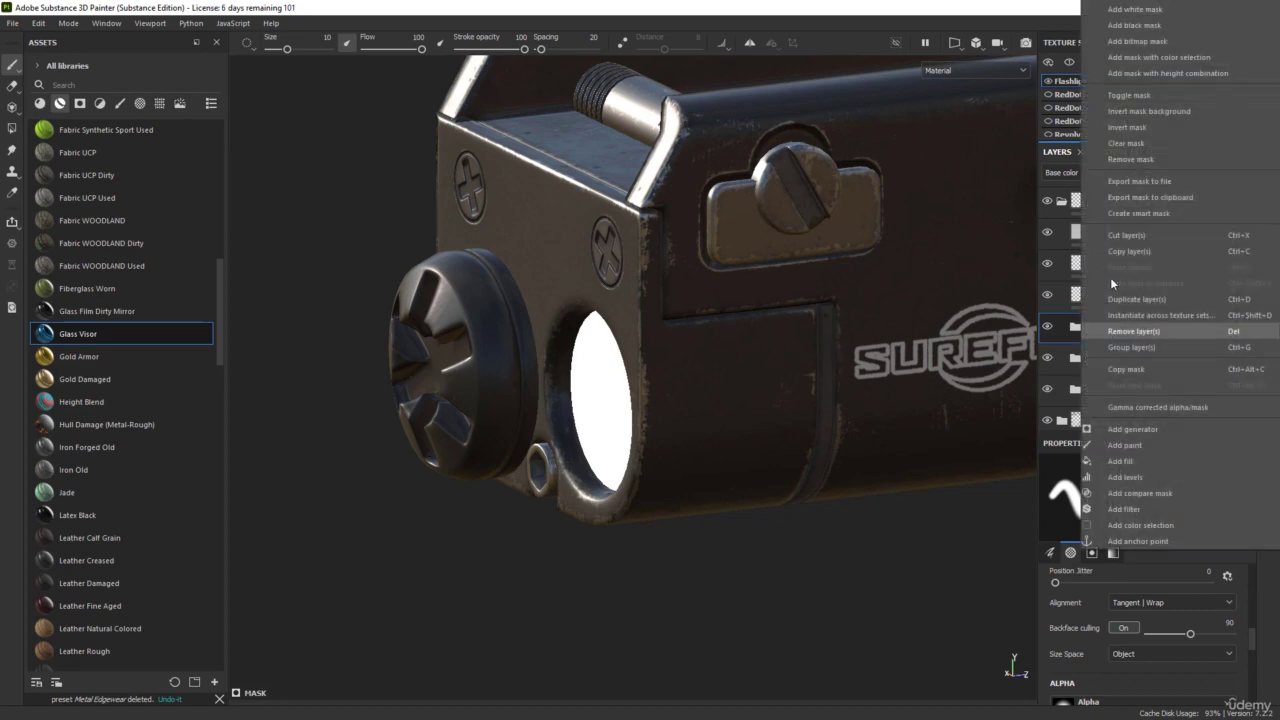
left_click(1136, 25)
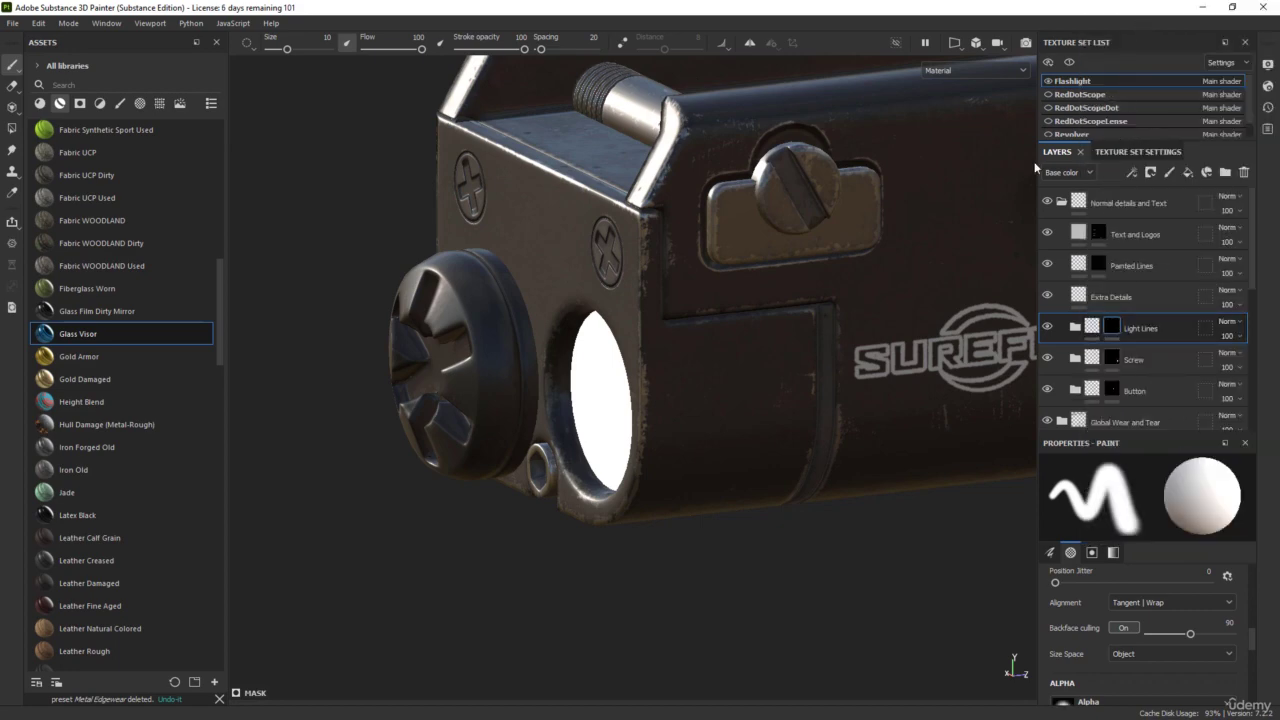
left_click(12, 128)
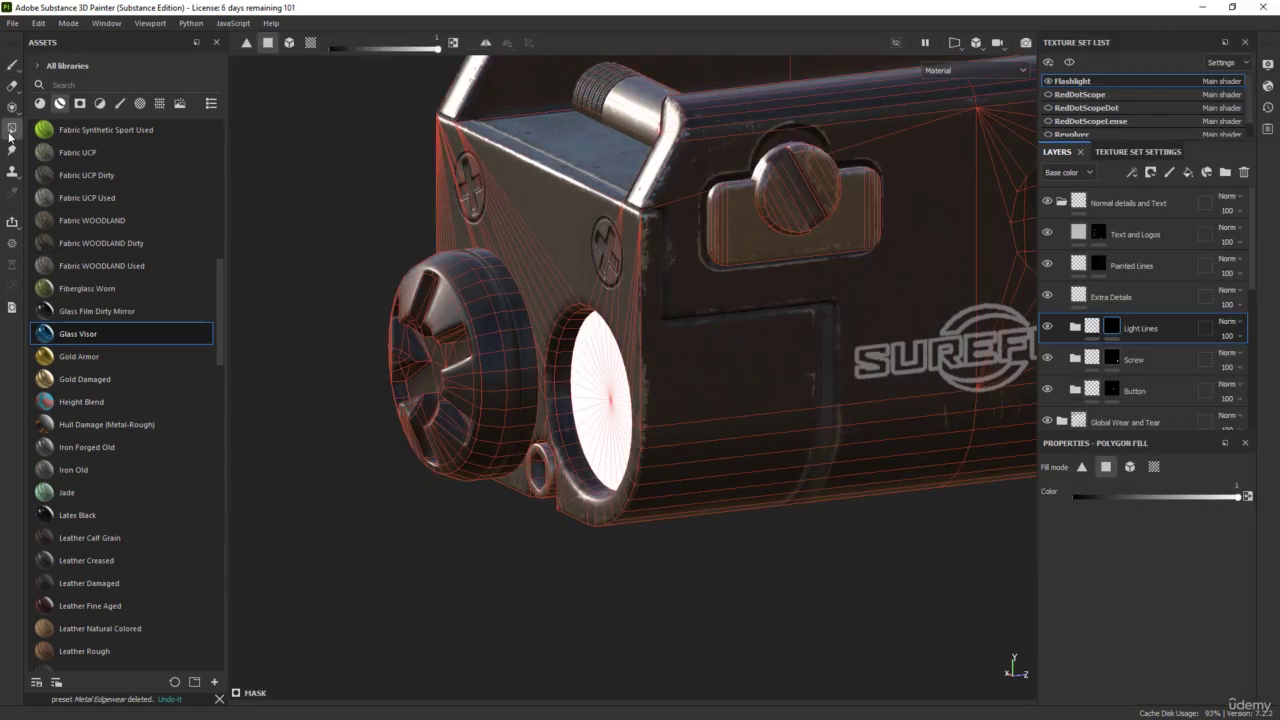
left_click(1155, 470)
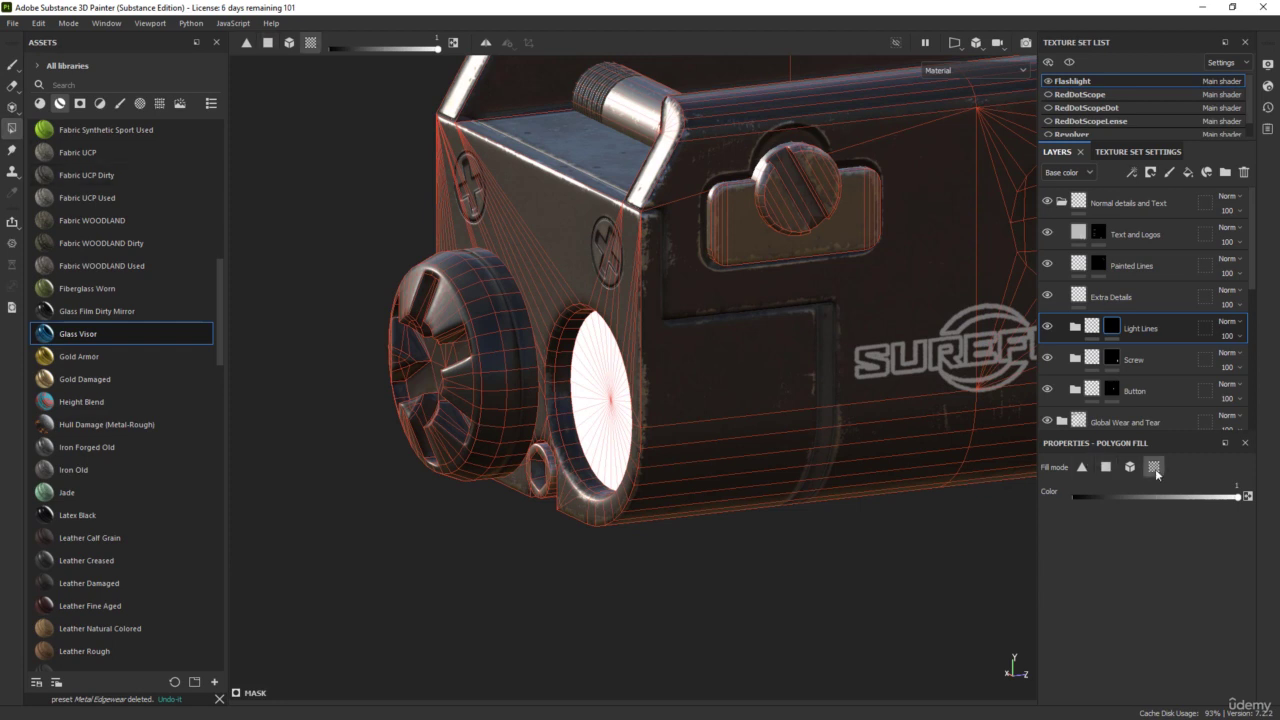
left_click(564, 429)
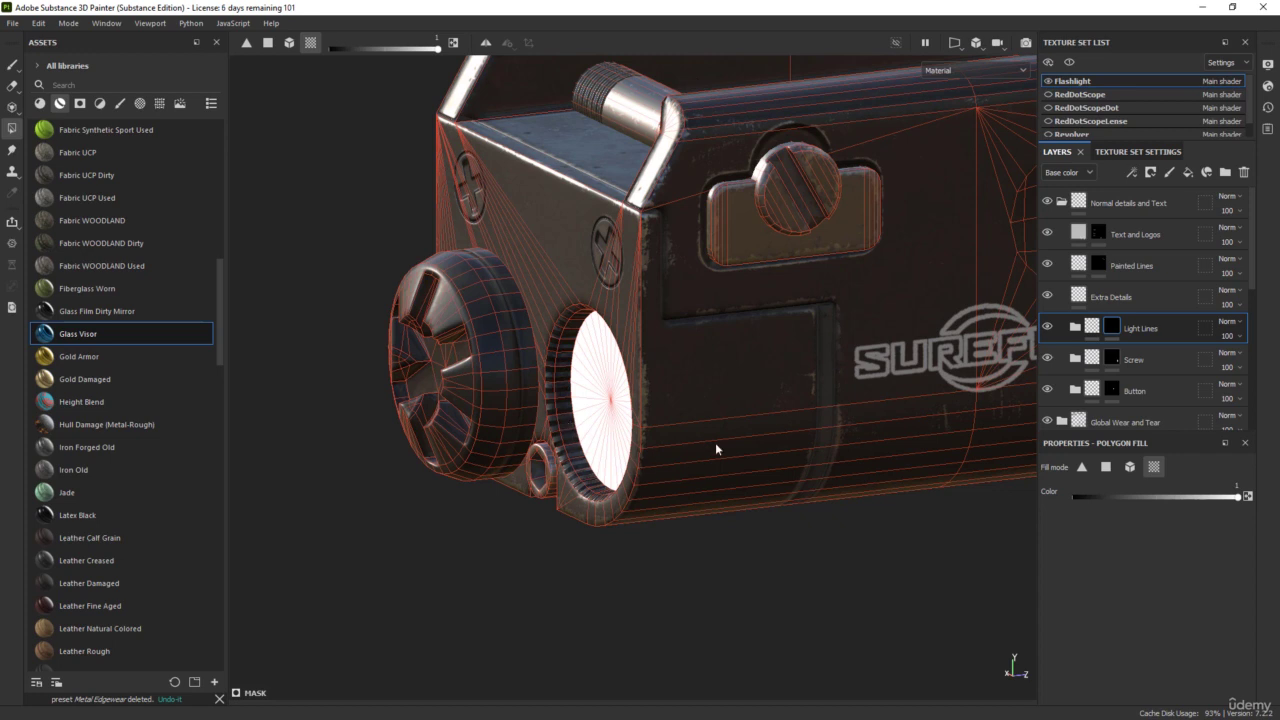
- Set the rotation of the gradient in the mask of the Light Lines folder's Fill layer 3 to 0
left_click(1076, 328)
left_click(1140, 362)
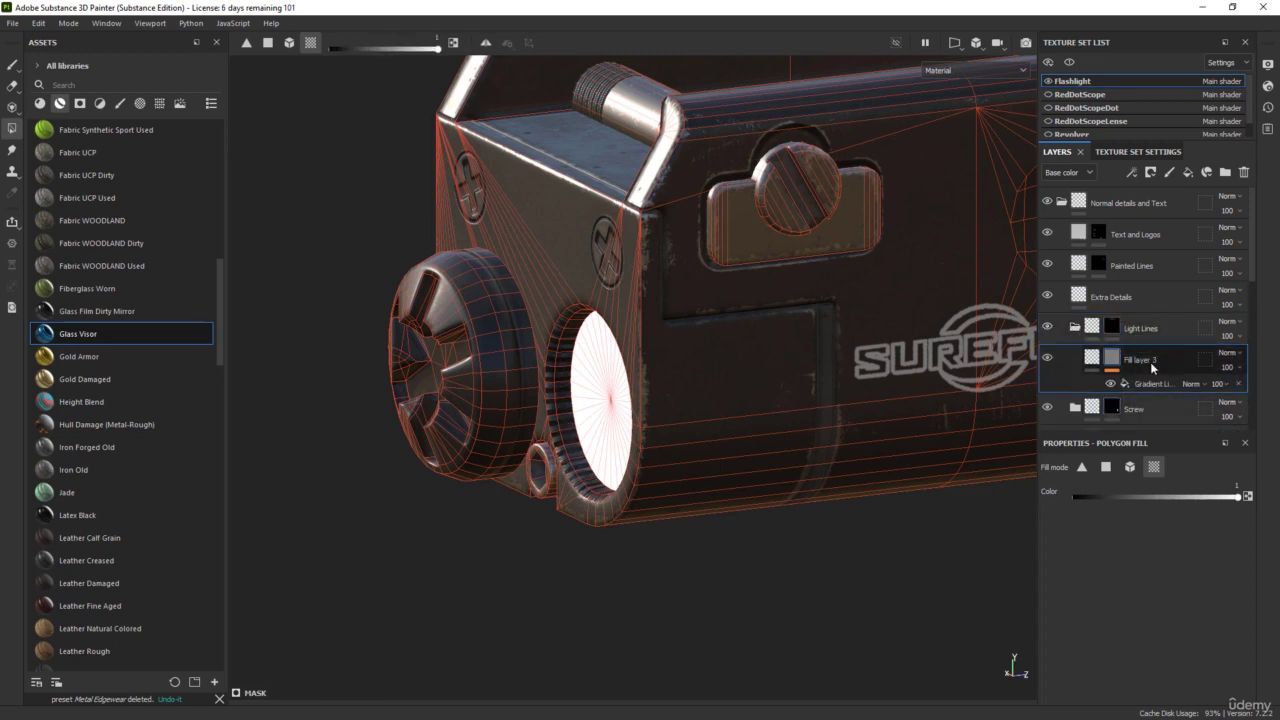
left_click(1154, 385)
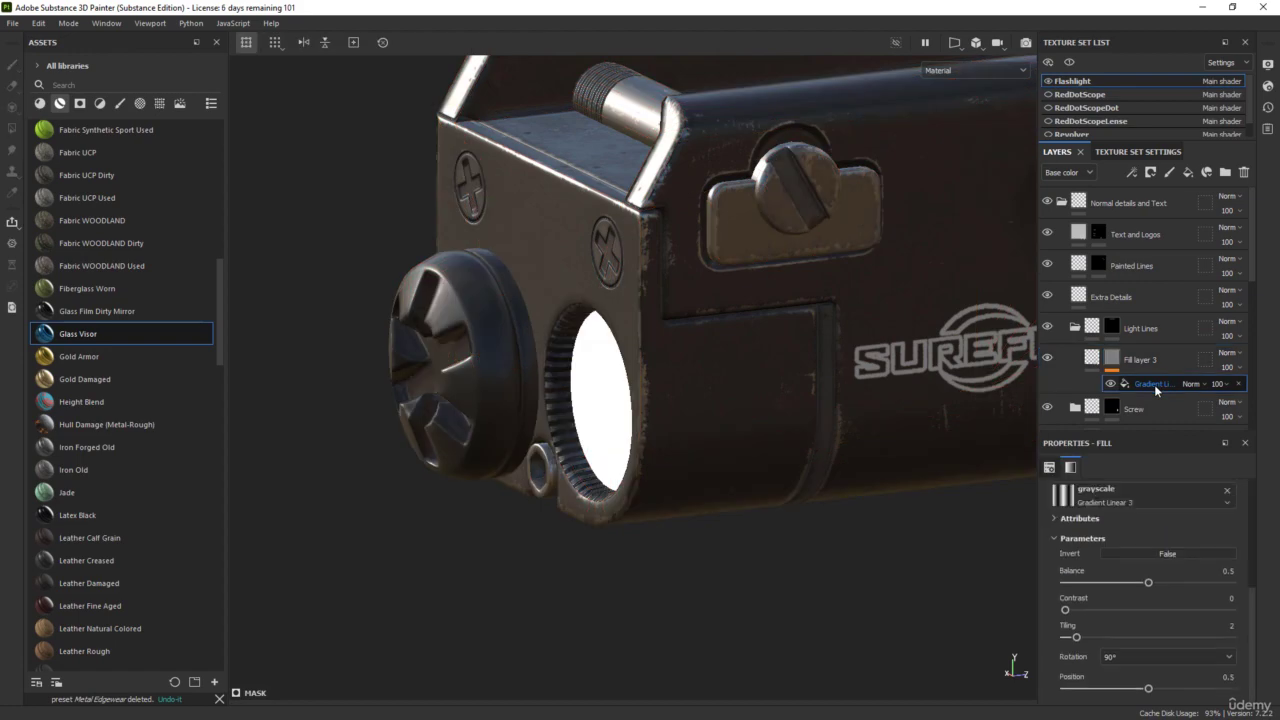
left_click(1135, 656)
left_click(1118, 676)
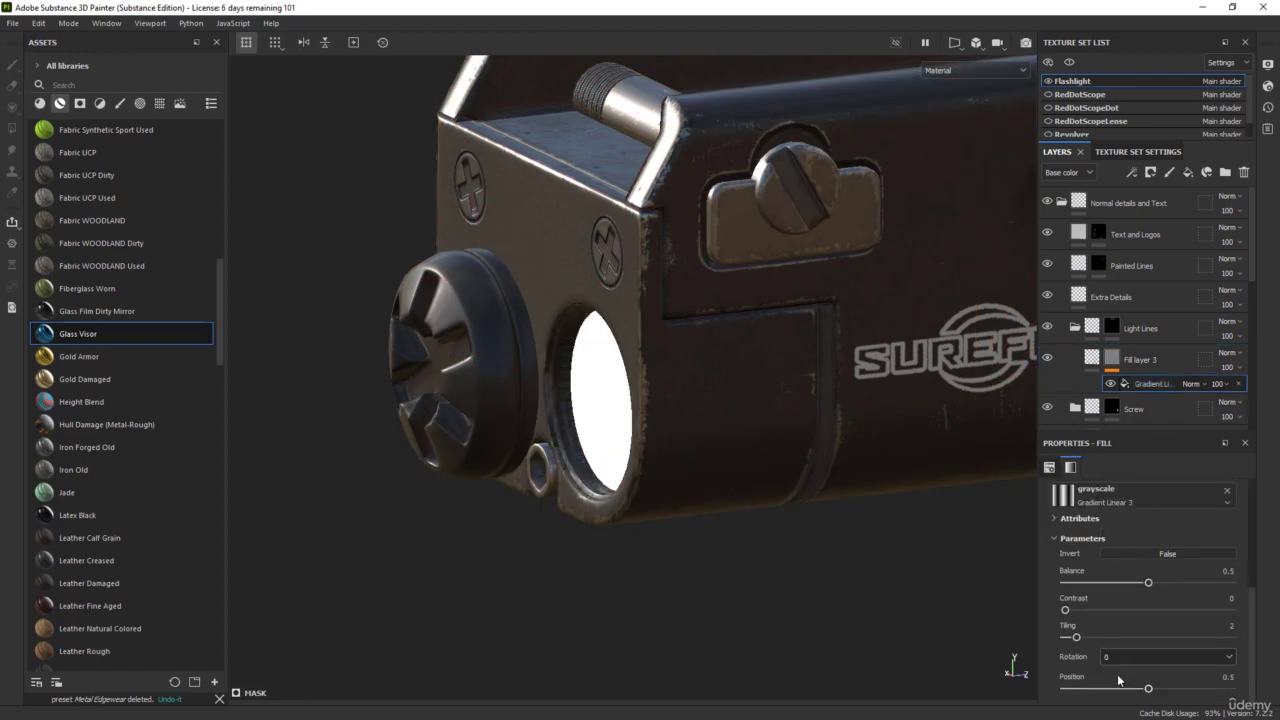
- Try a tiling of 1 on the Light Lines gradient, then set the tiling back to 2
left_click_drag(628, 608, 586, 611, "alt")
right_click_drag(586, 612, 575, 612, "shift")
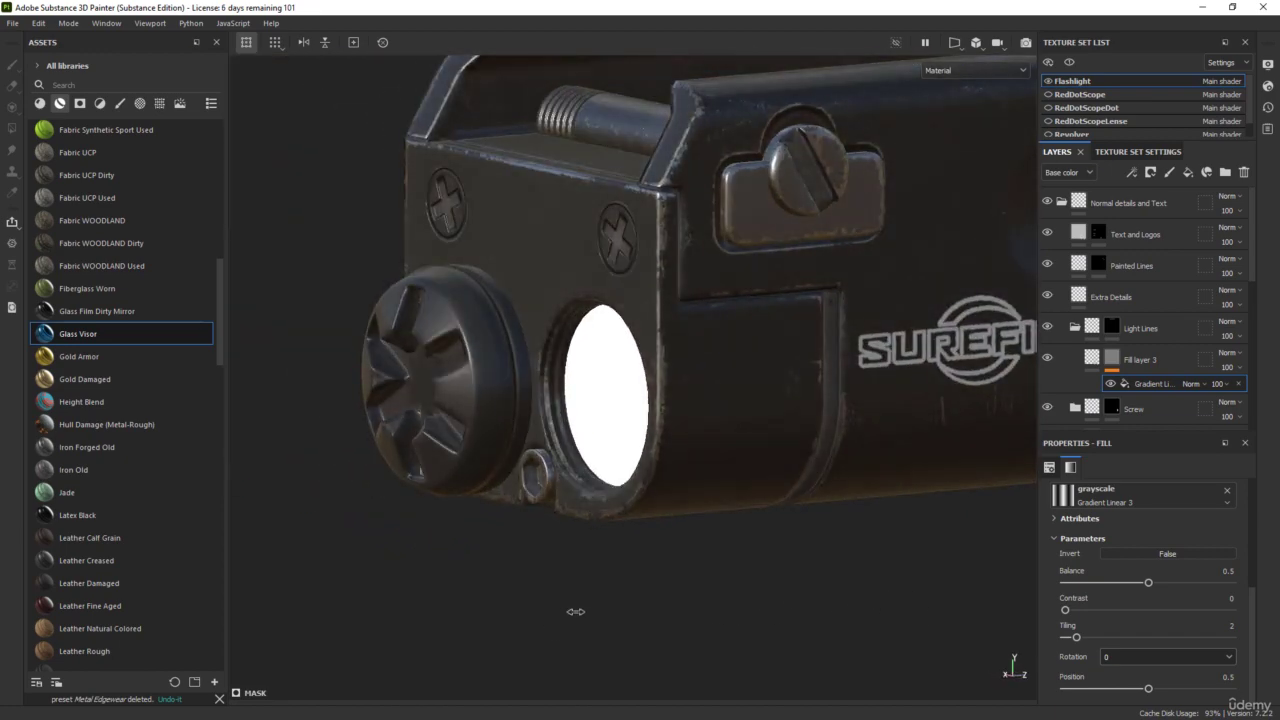
left_click_drag(667, 624, 700, 618, "alt")
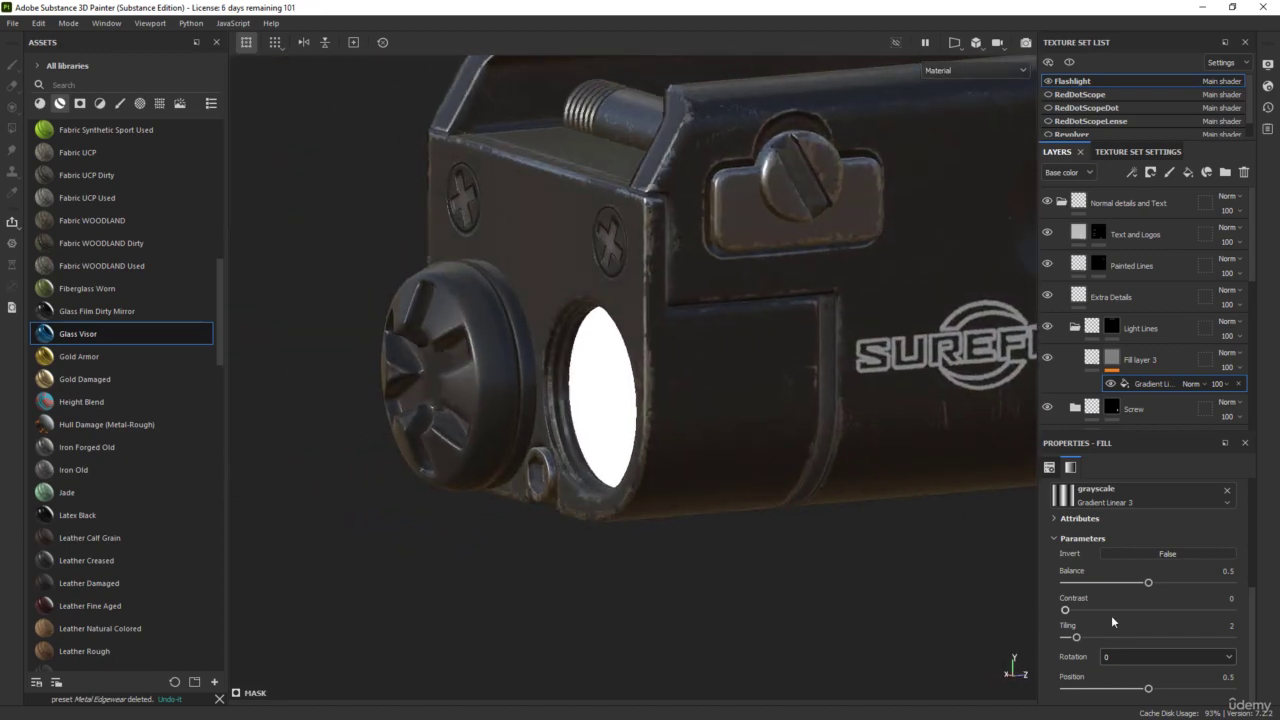
left_click(1231, 626)
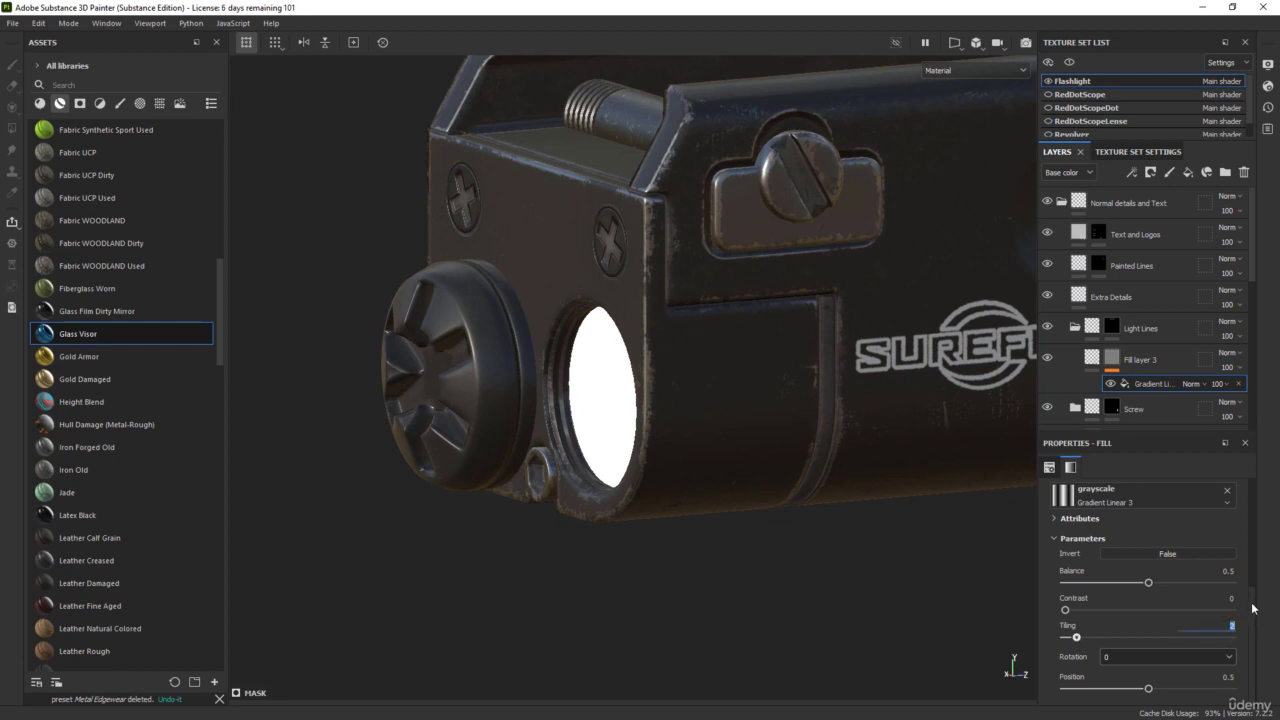
key("Return")
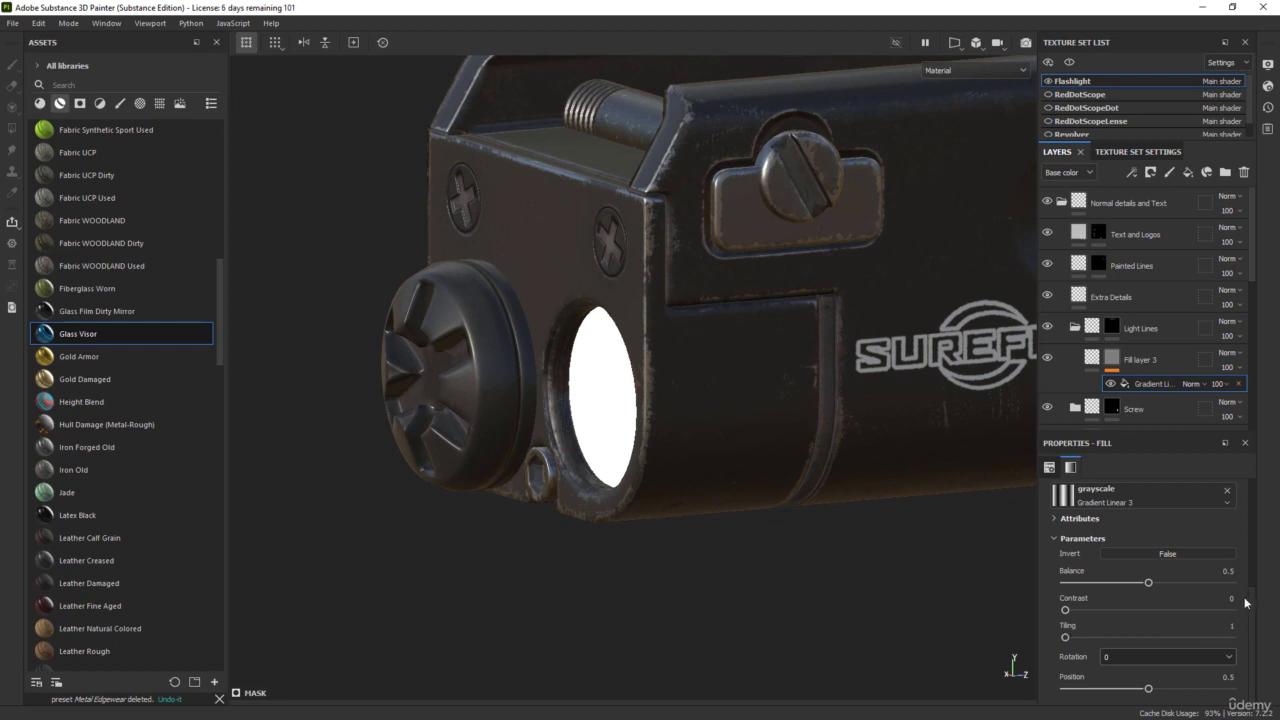
left_click(1231, 626)
type("2")
key("Return")
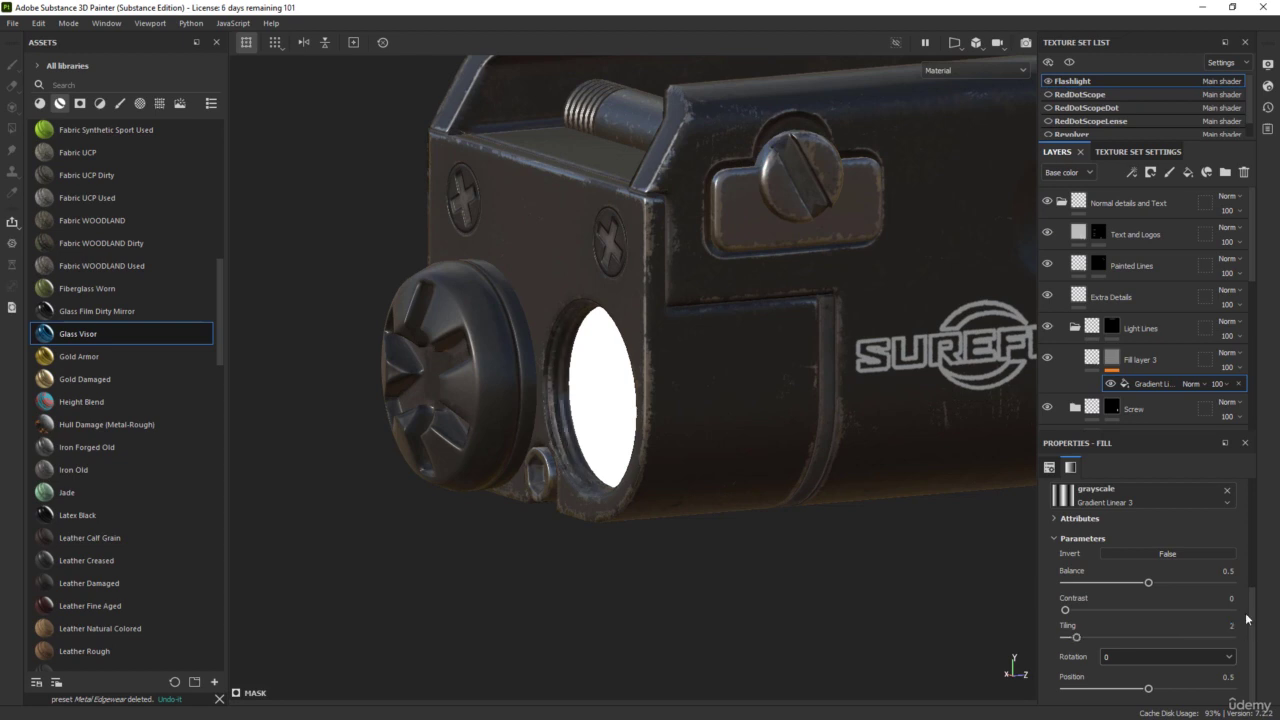
- Inspect the flashlight from several angles and show the RedDotScope texture set together with it
left_click_drag(610, 592, 594, 640, "alt")
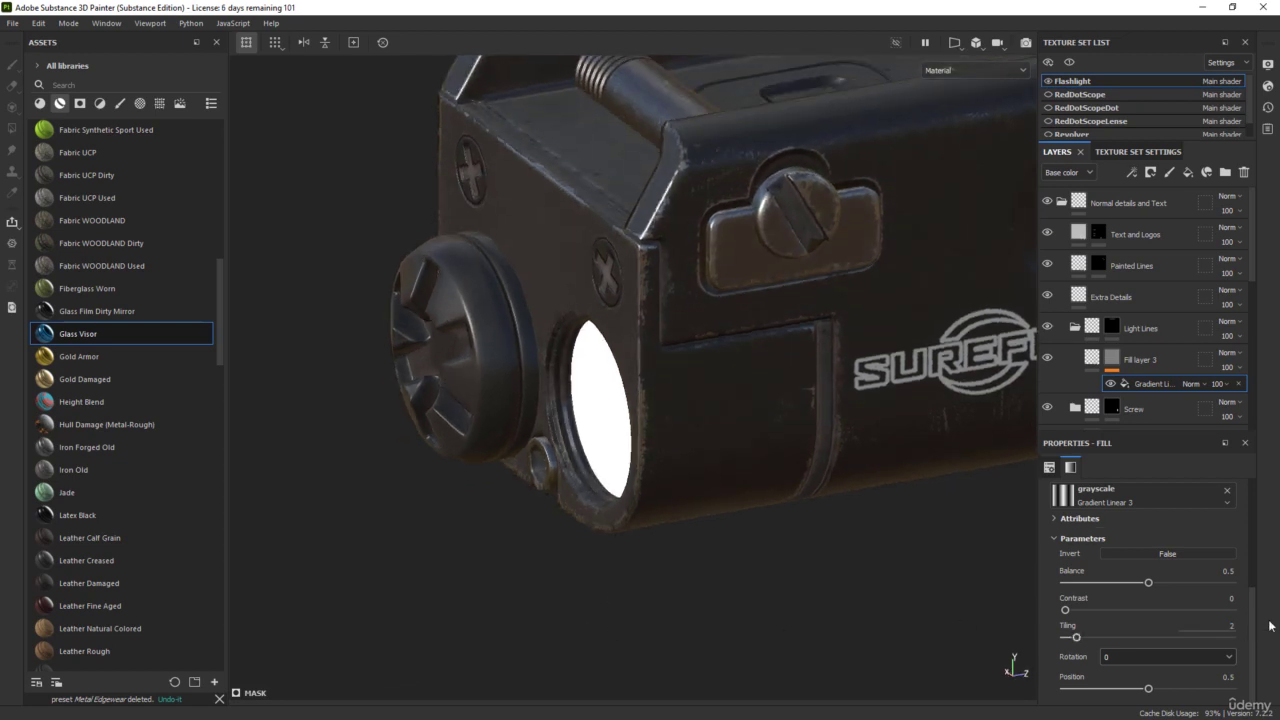
left_click_drag(563, 566, 620, 543, "alt")
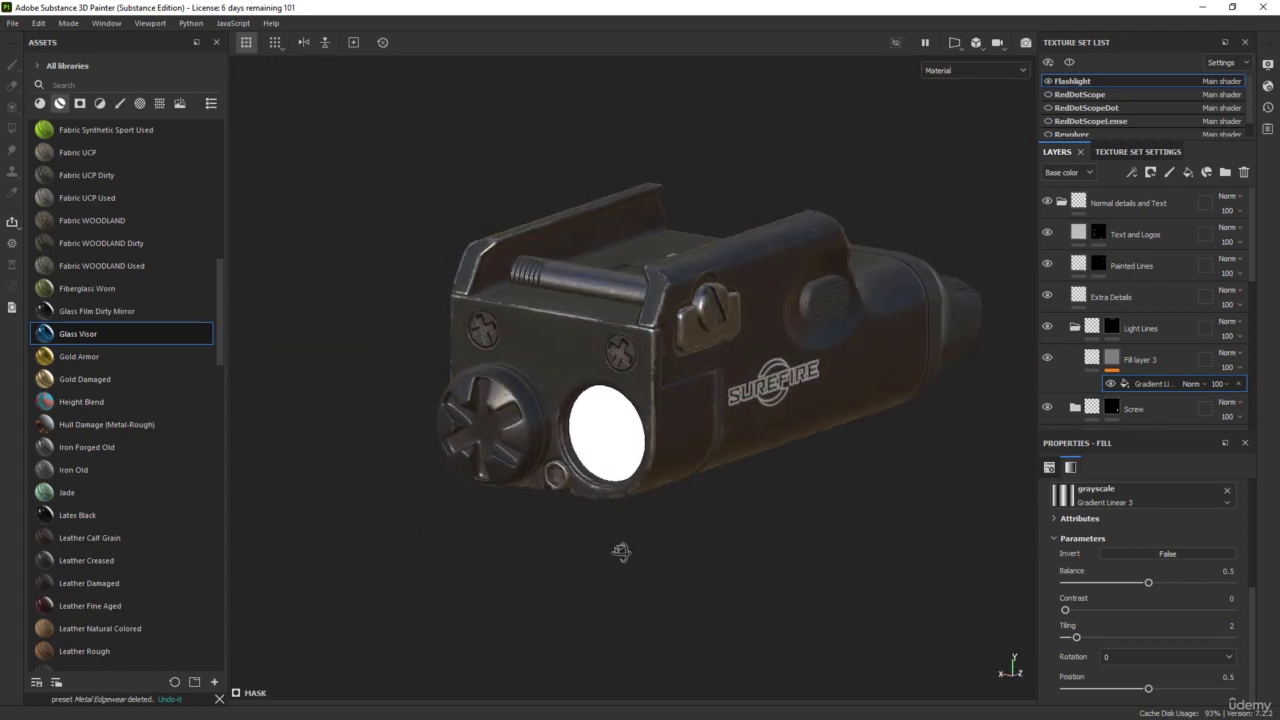
left_click_drag(725, 543, 595, 605, "alt")
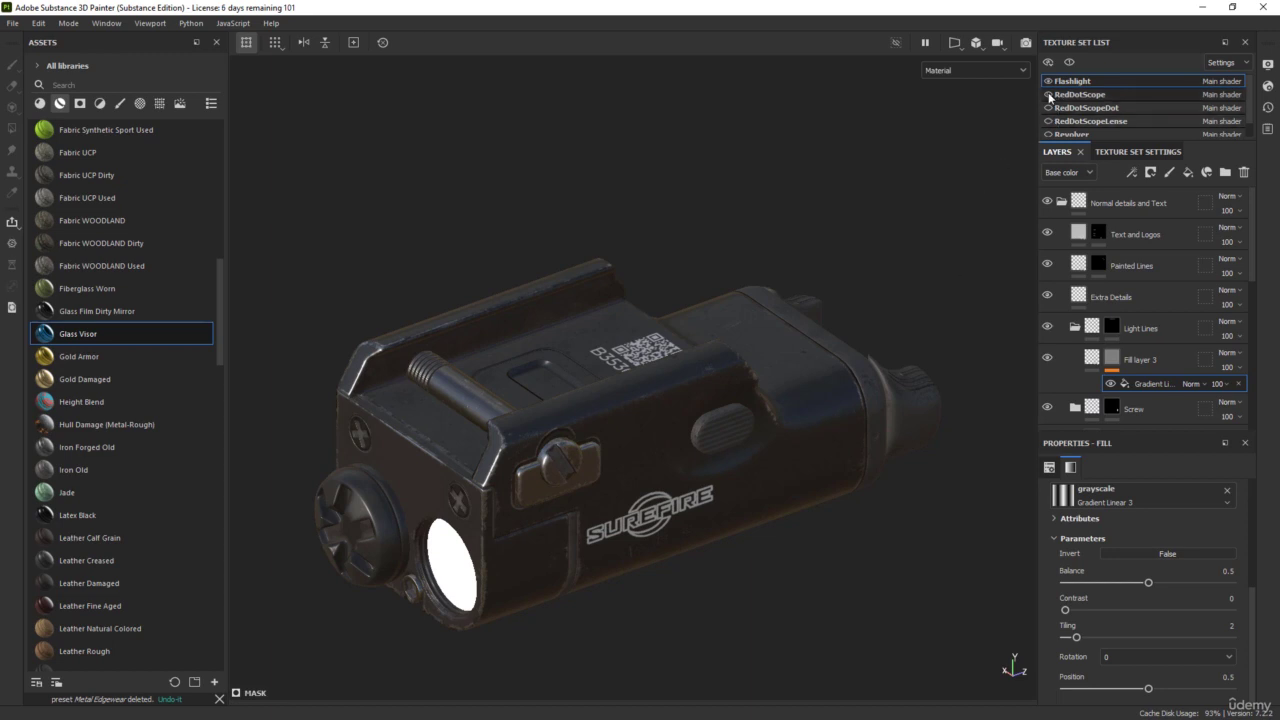
scroll(854, 338, "down", 5)
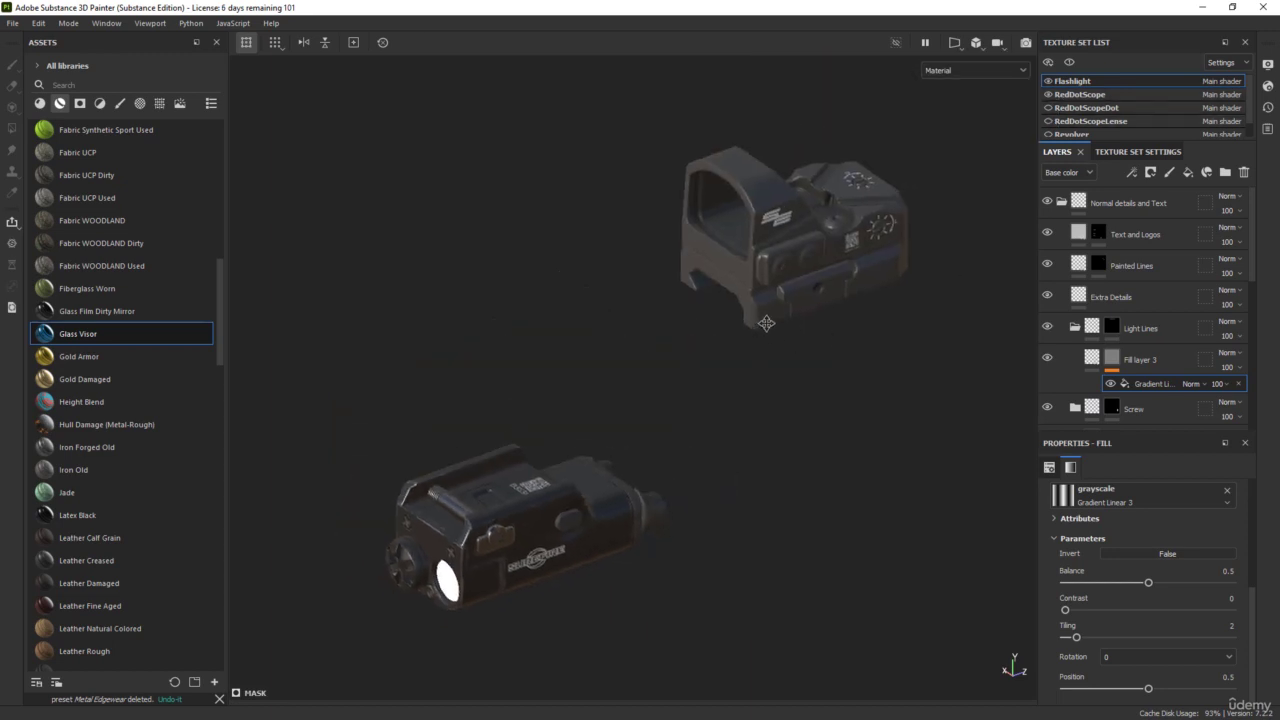
middle_click_drag(774, 369, 790, 330, "alt")
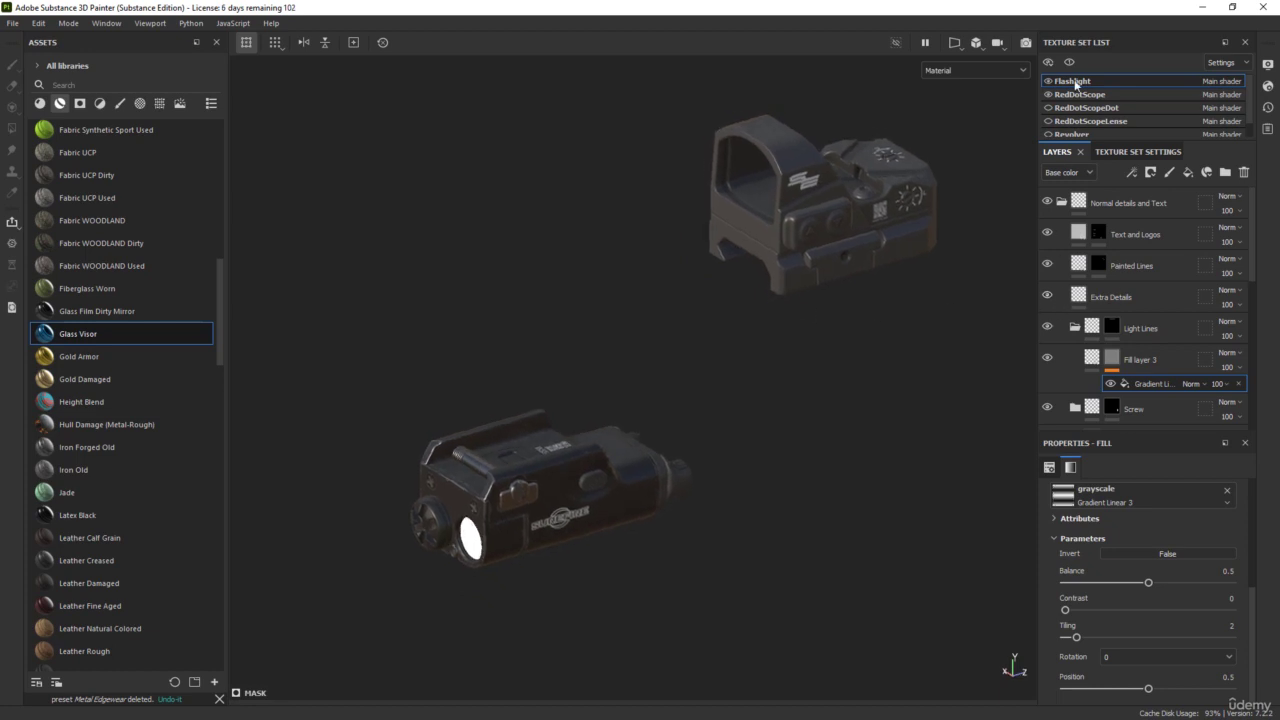
- Collapse the Normal details and Text and Glass Visor folders in the Flashlight layer stack
left_click(1062, 205)
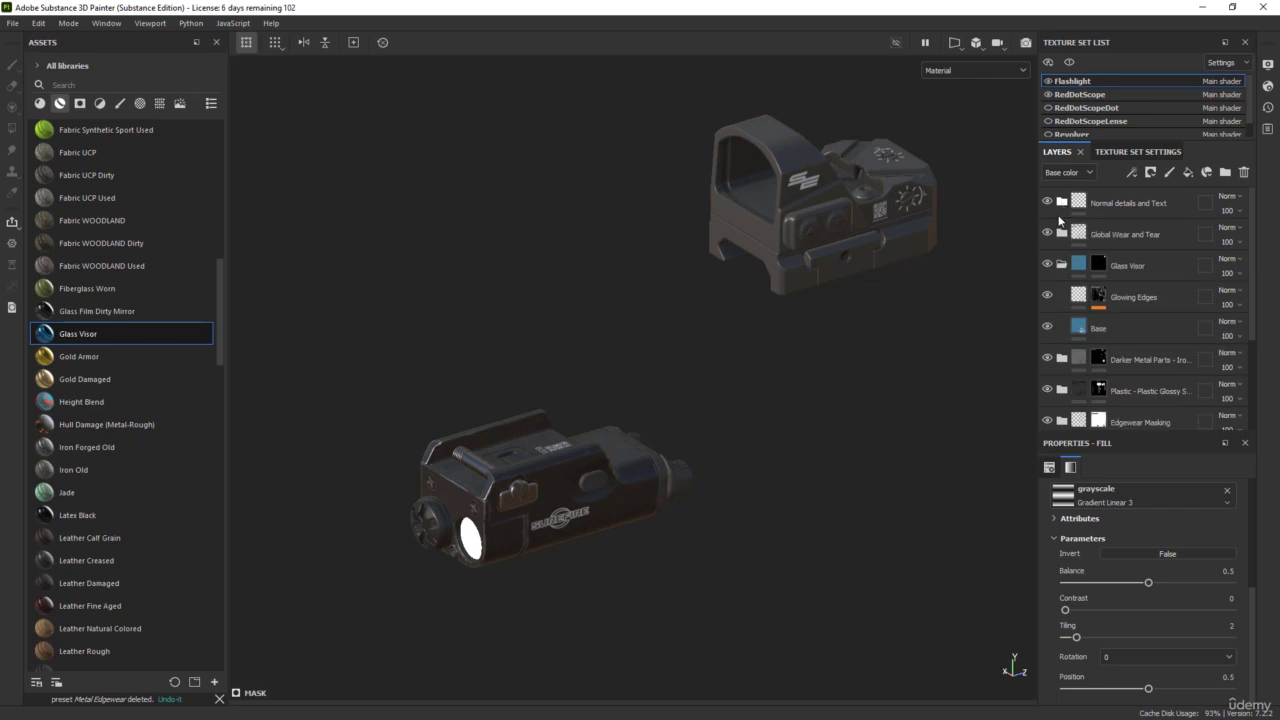
left_click(1063, 266)
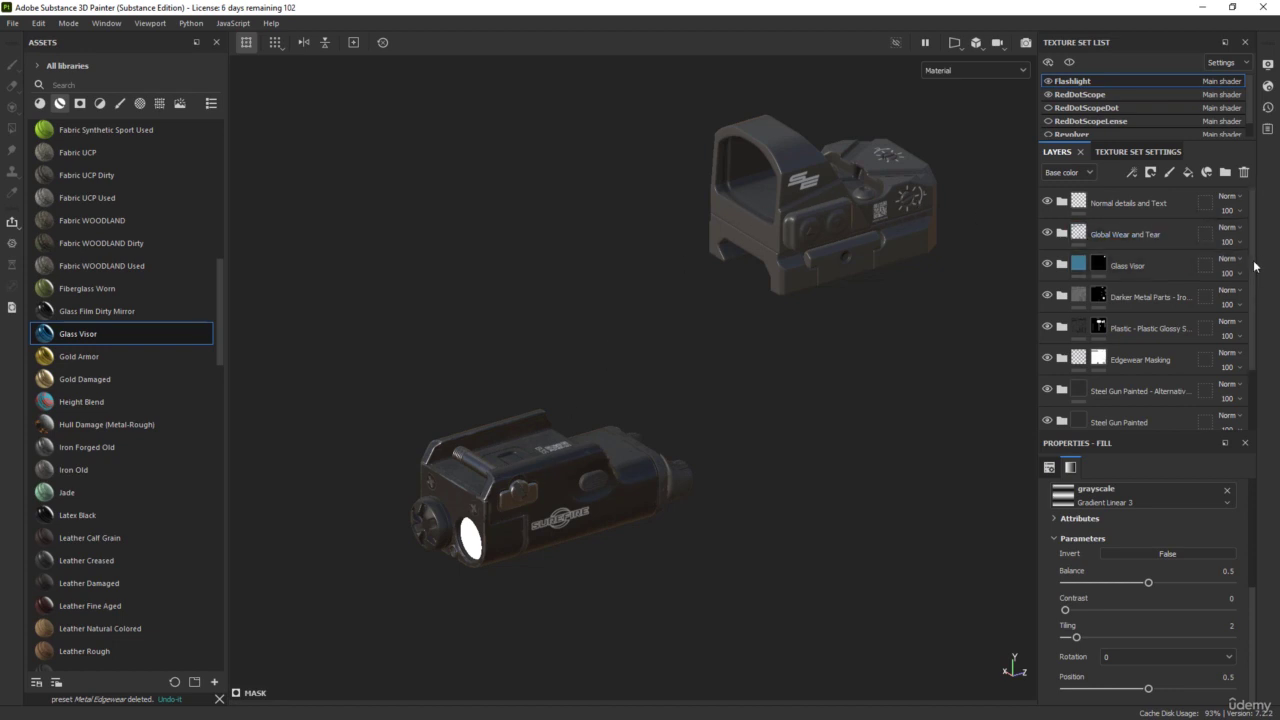
left_click_drag(1254, 312, 1254, 369)
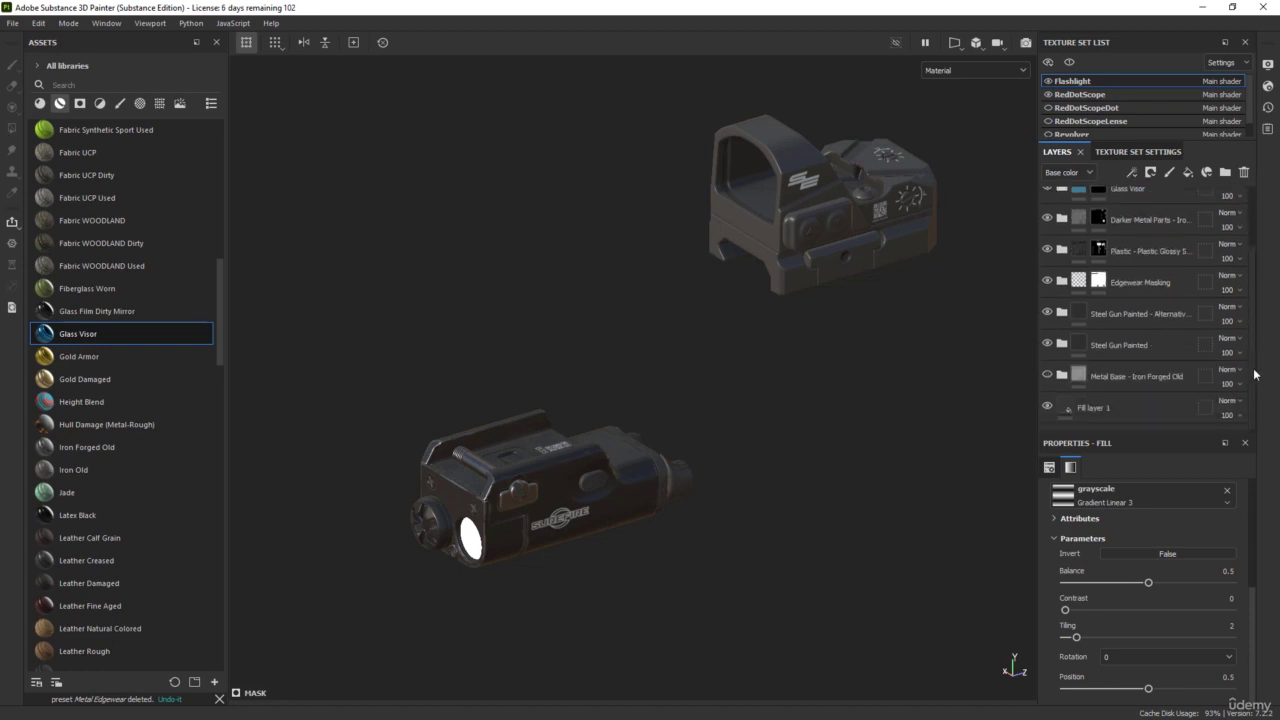
- Copy the Flashlight folders from Metal Base - Iron Forged Old up to Global Wear and Tear, leaving out Glass Visor
left_click(1120, 385)
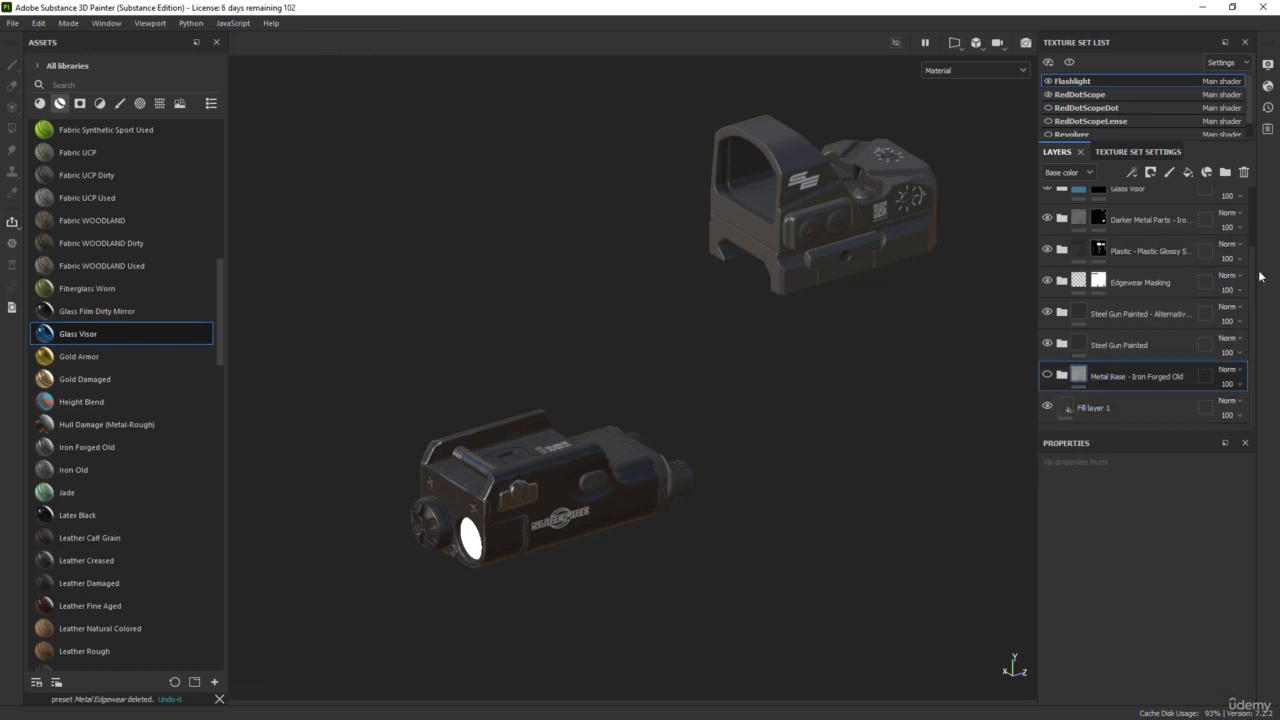
left_click_drag(1252, 258, 1256, 200)
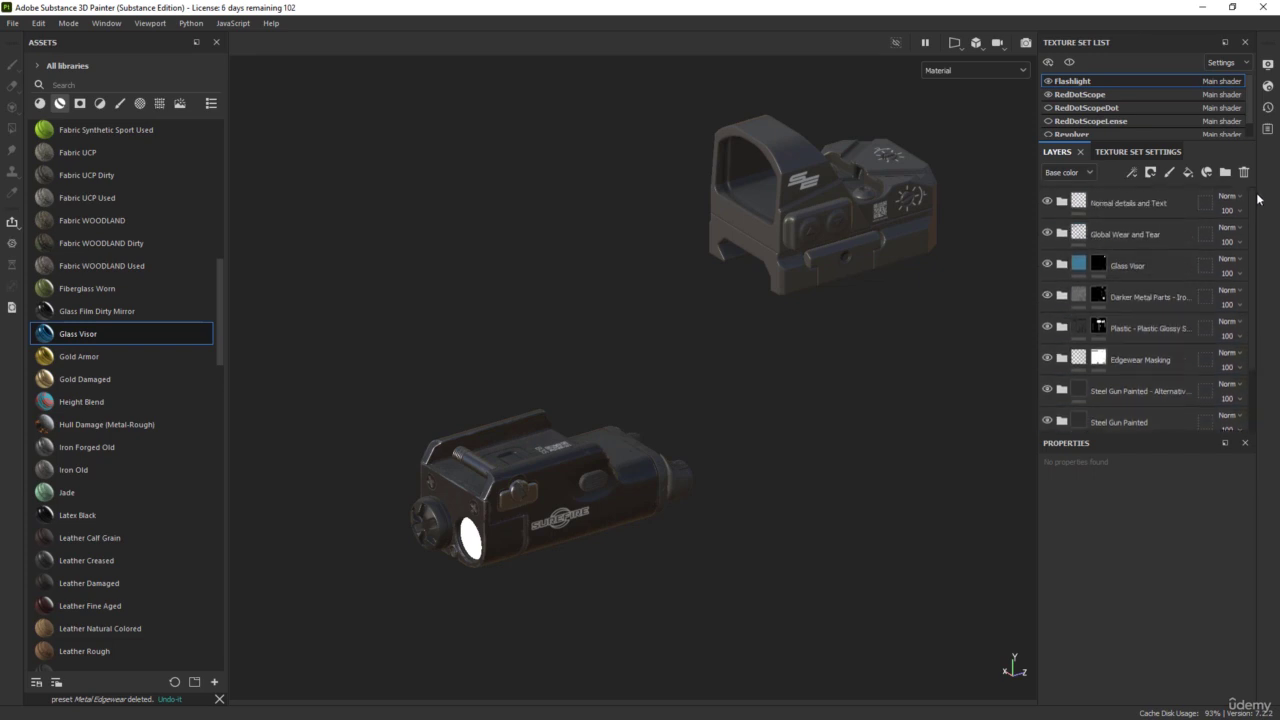
left_click(1149, 236, "shift")
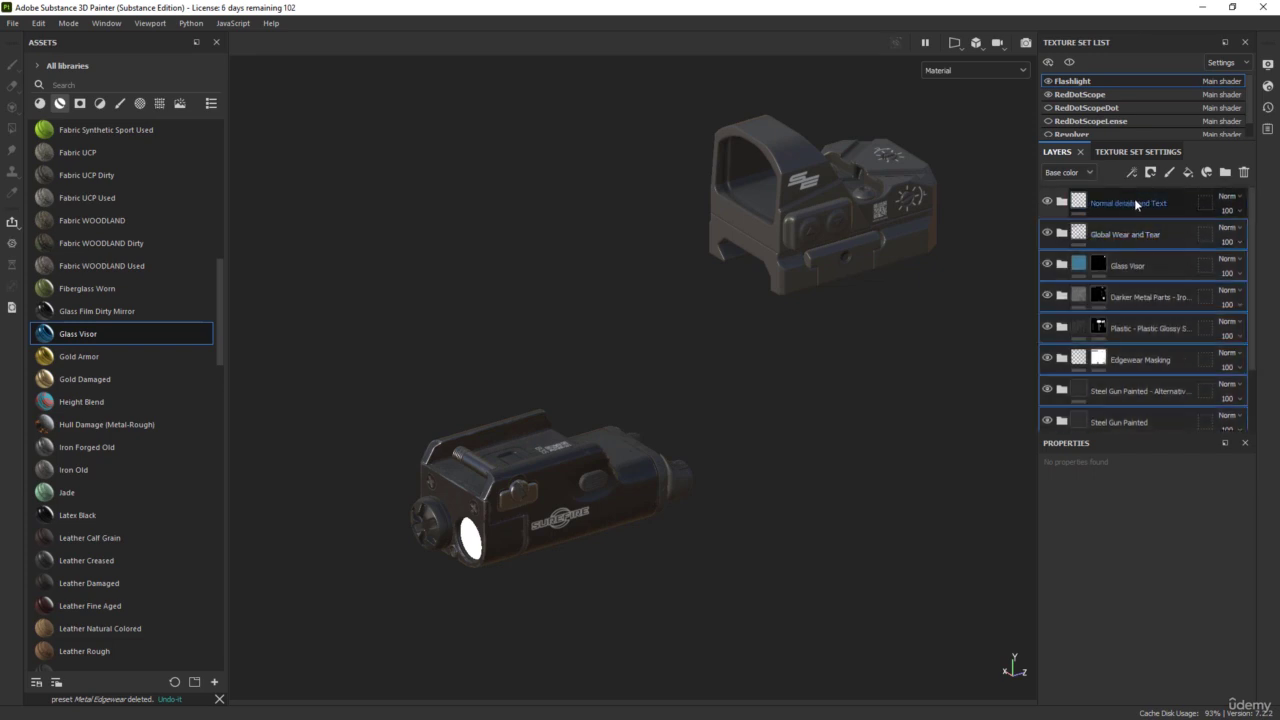
left_click(1165, 270, "ctrl")
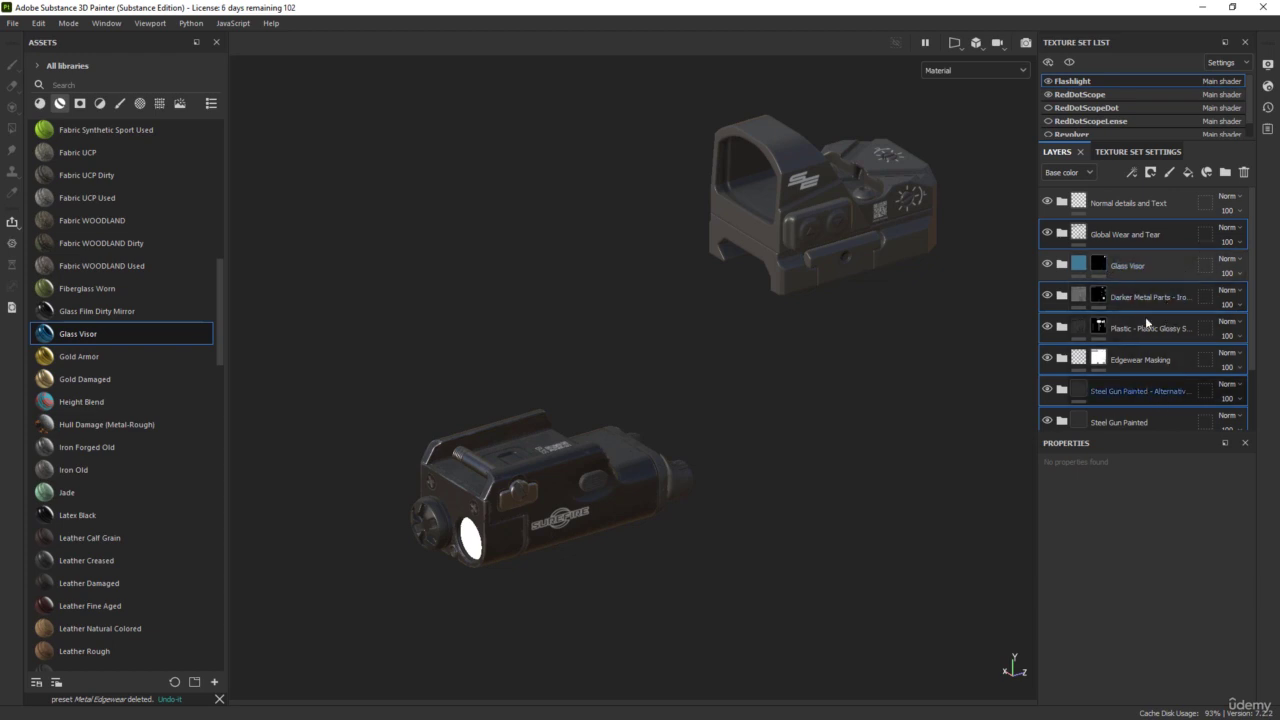
scroll(1175, 266, "down", 2)
scroll(1175, 320, "up", 2)
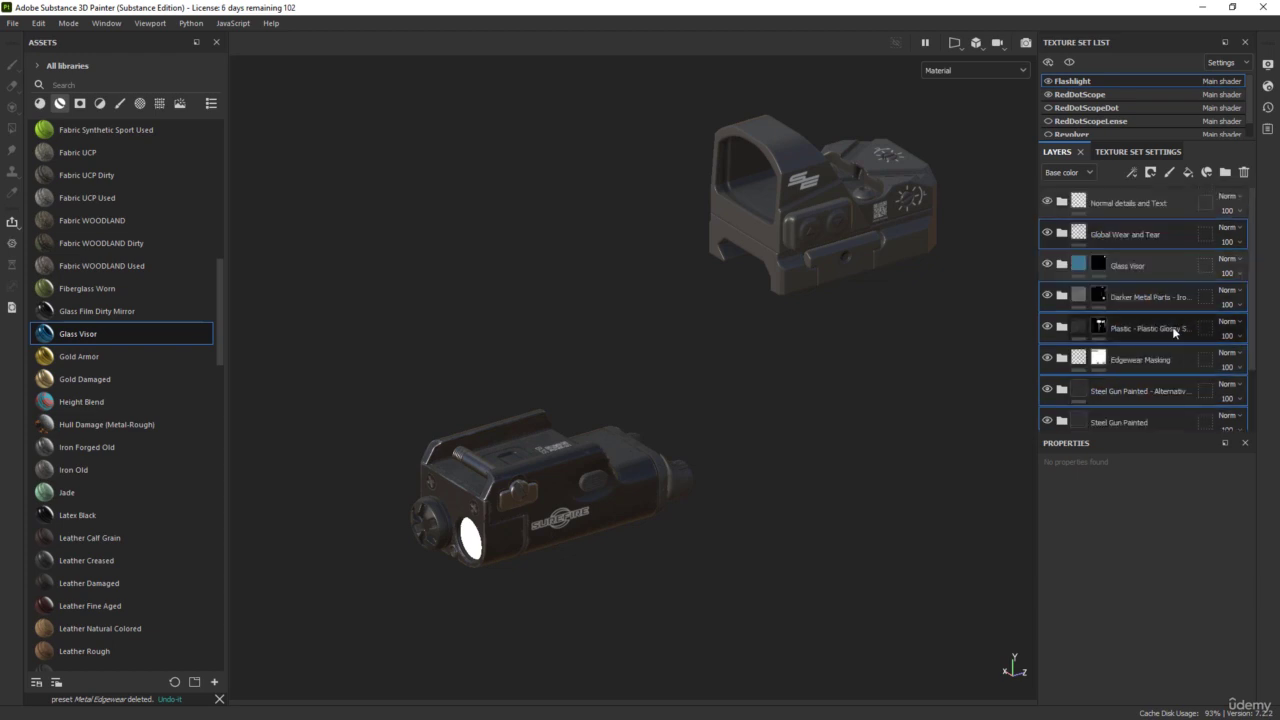
right_click(1173, 328)
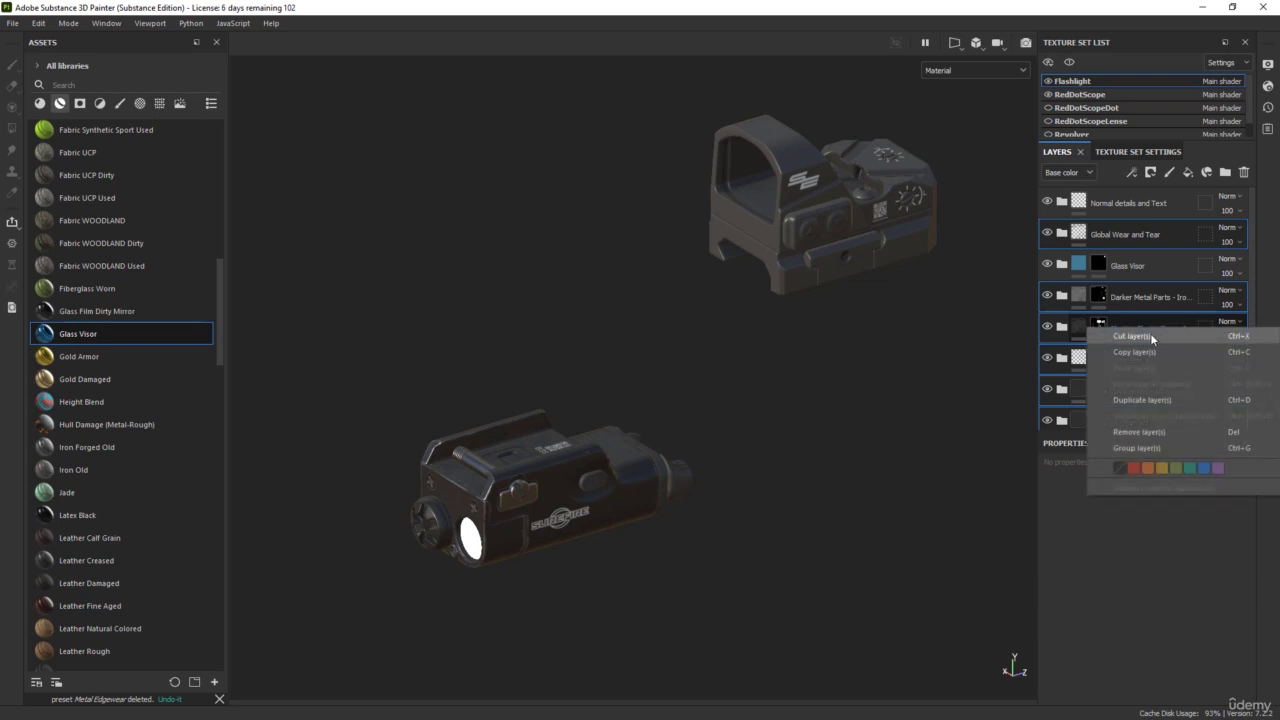
left_click(1133, 352)
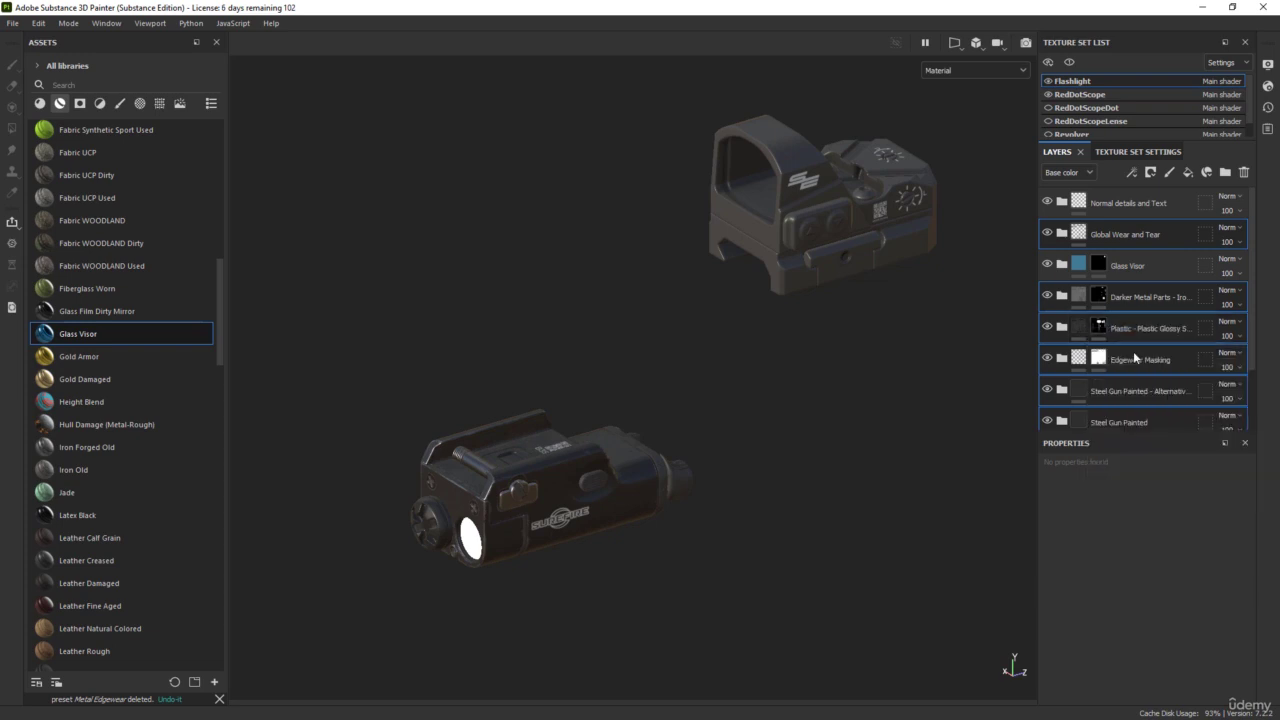
- Collapse the RedDotScope set's Normal Details and Text folder and paste the copied folders above Fill layer 1
left_click(1085, 94)
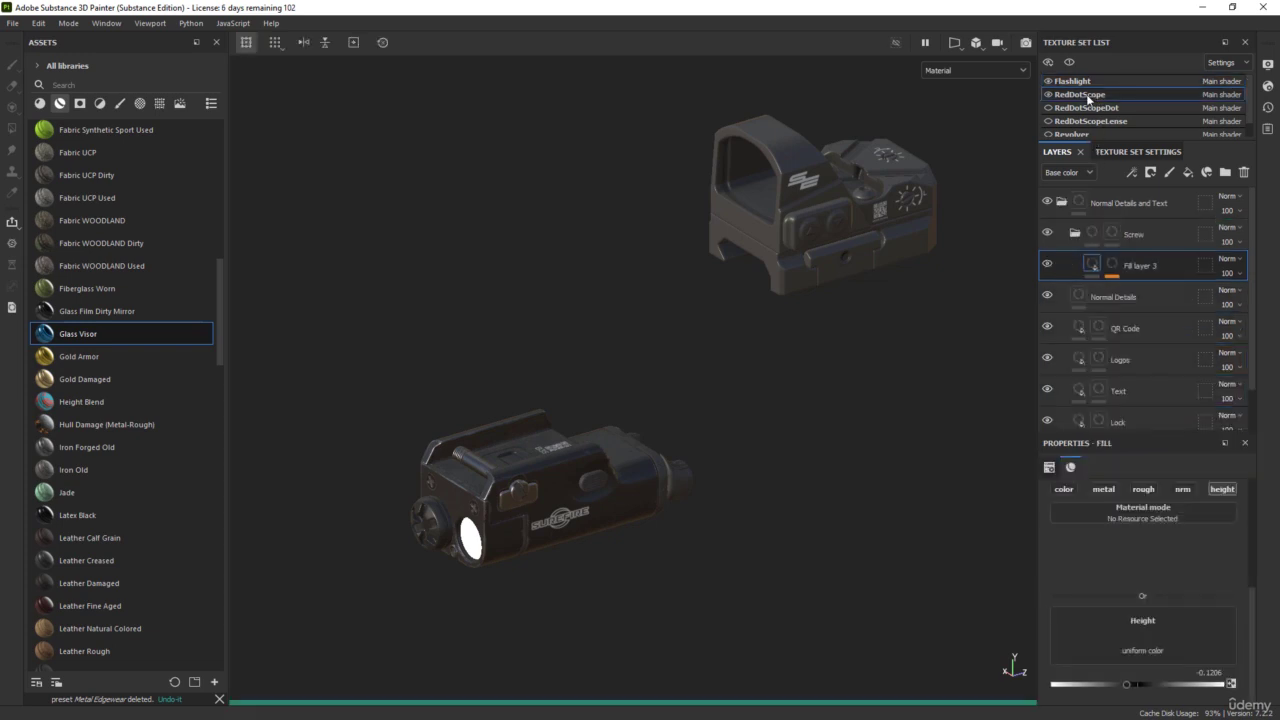
left_click(1062, 203)
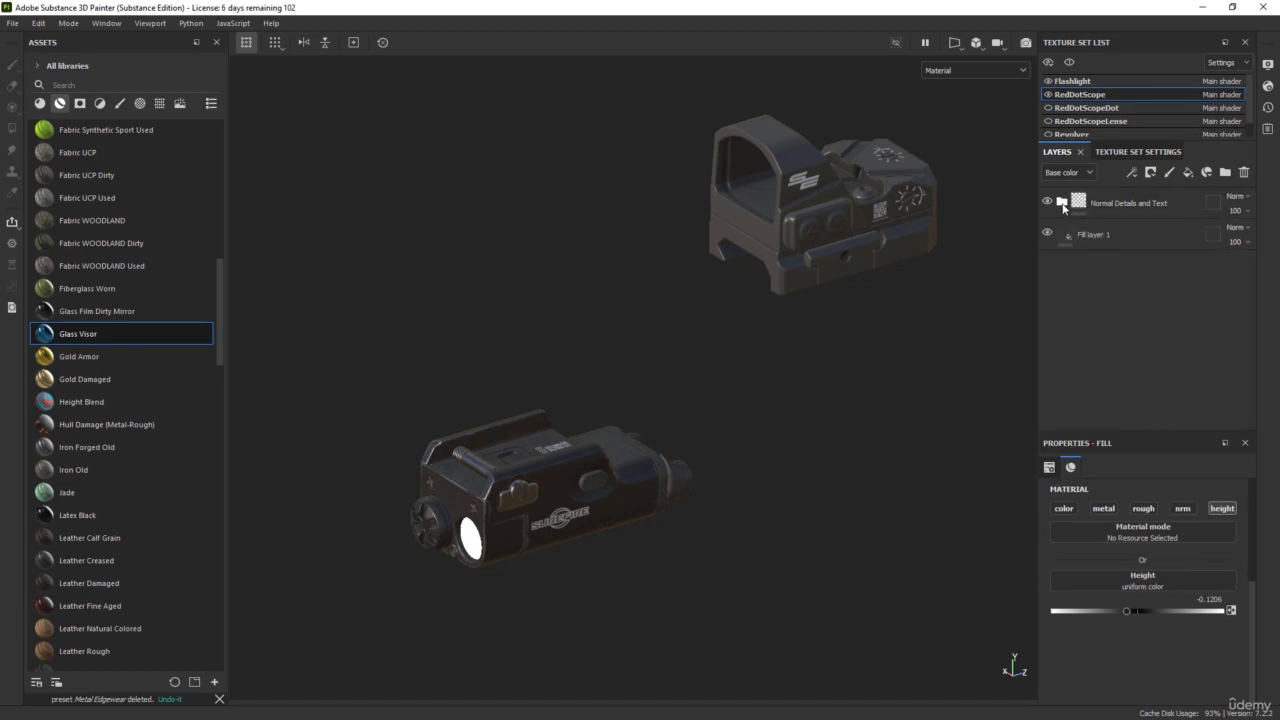
right_click(1140, 238)
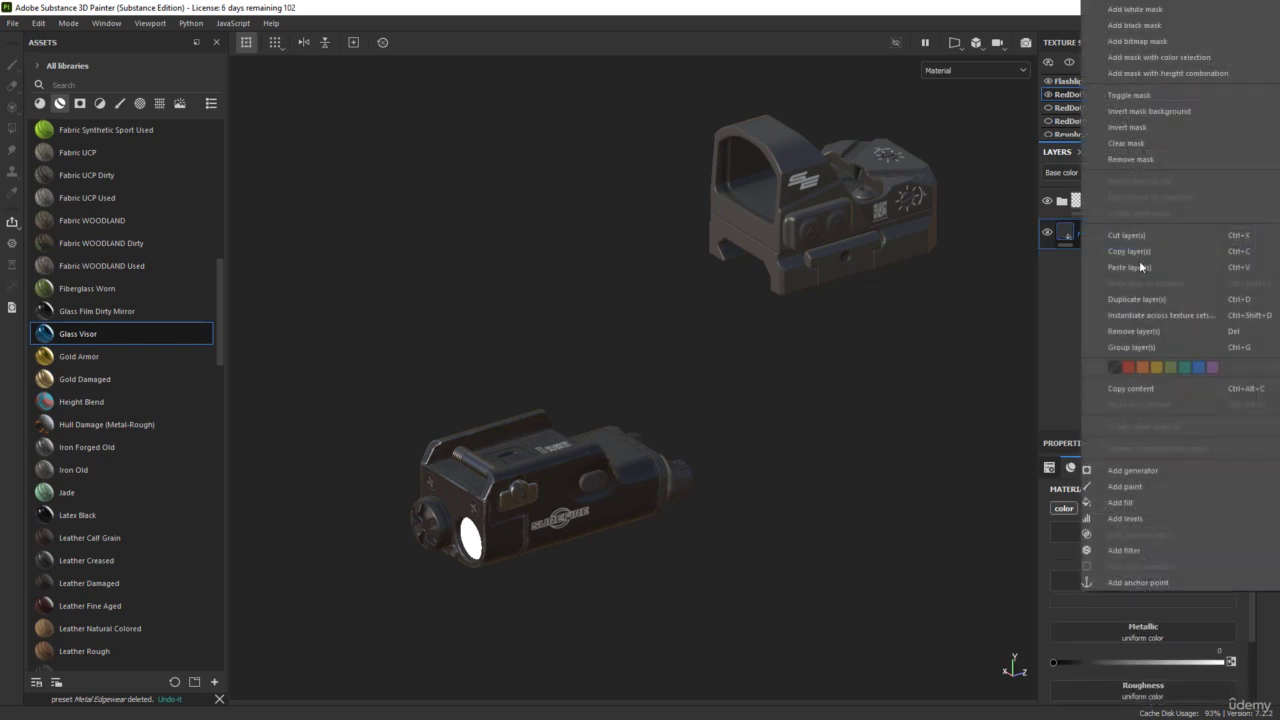
left_click(1137, 265)
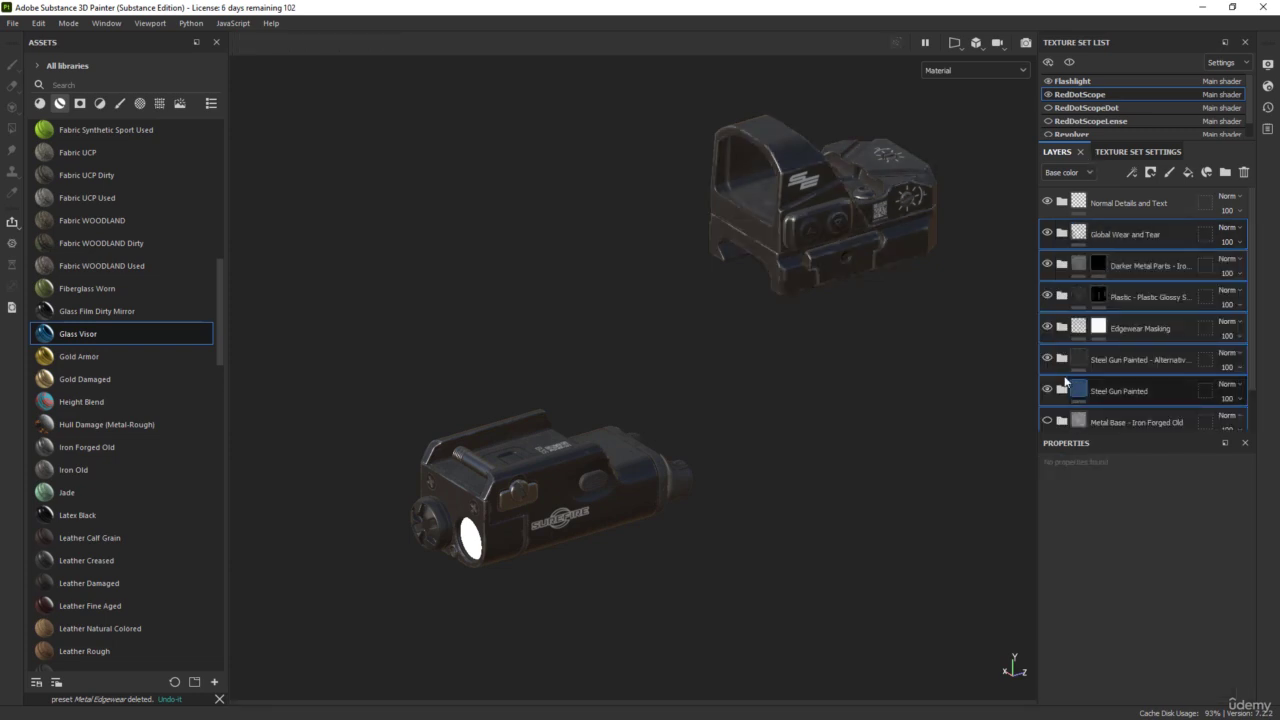
- Hide the Flashlight texture set, frame the red dot scope in the viewport and inspect its pasted materials
left_click_drag(899, 178, 903, 192, "alt")
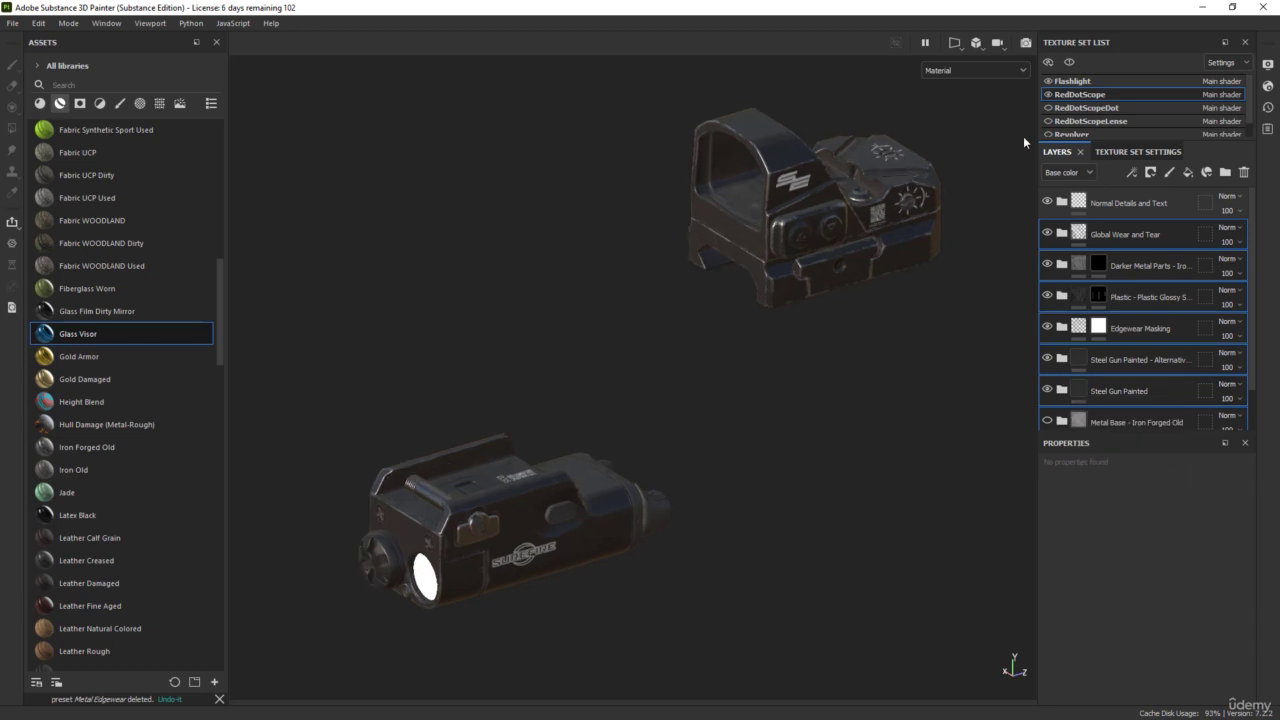
left_click(1048, 81)
key("f")
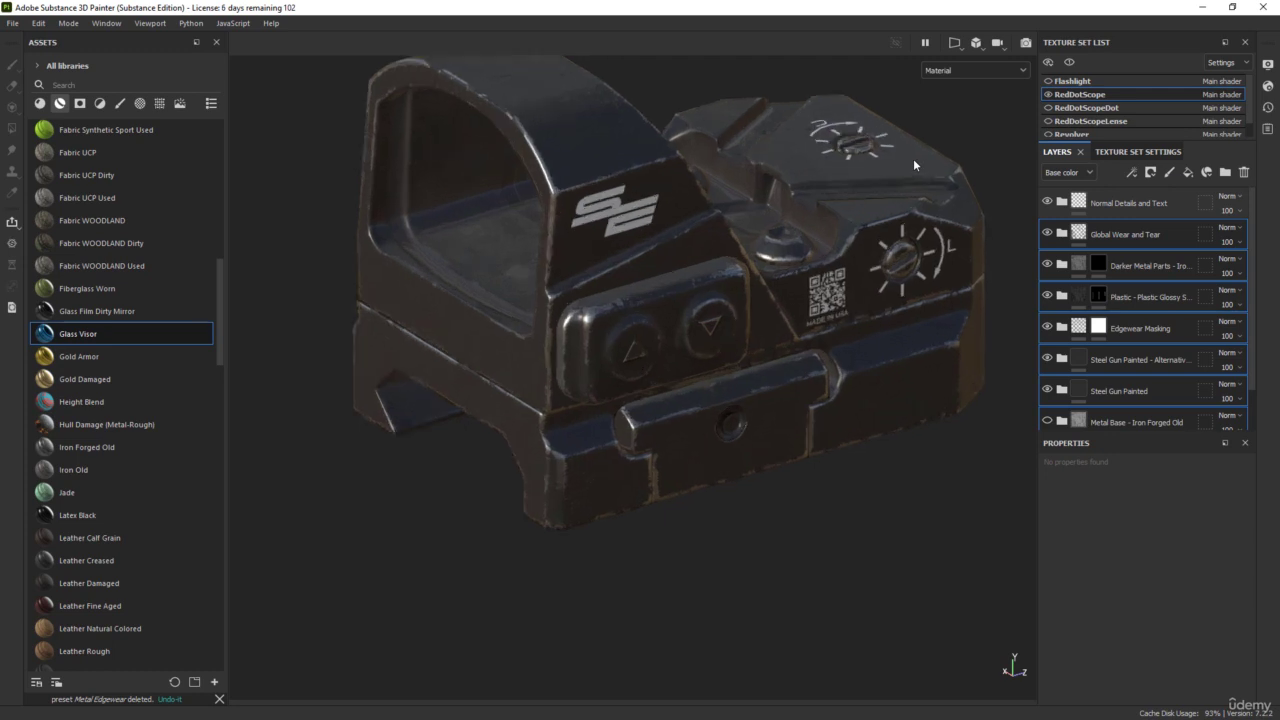
left_click_drag(913, 158, 654, 519, "alt")
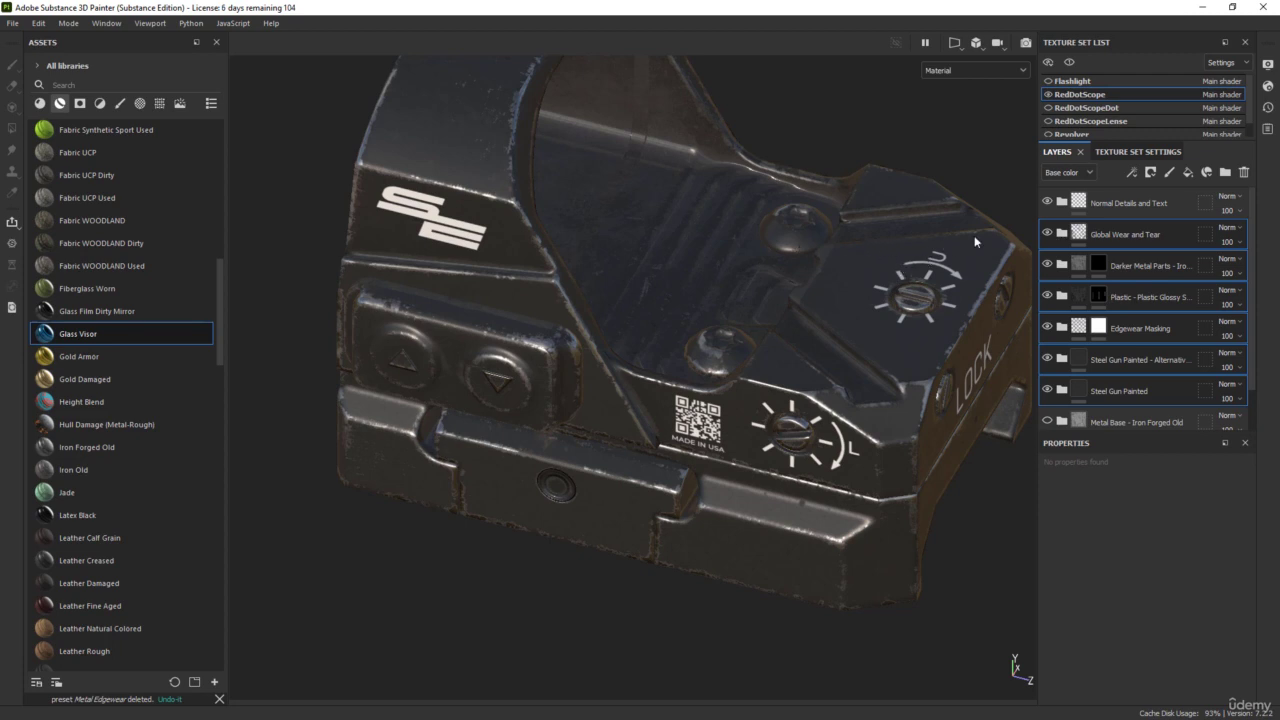
- Hide the Global Wear and Tear and Edgewear Masking folders in the RedDotScope layer stack
left_click(1140, 244)
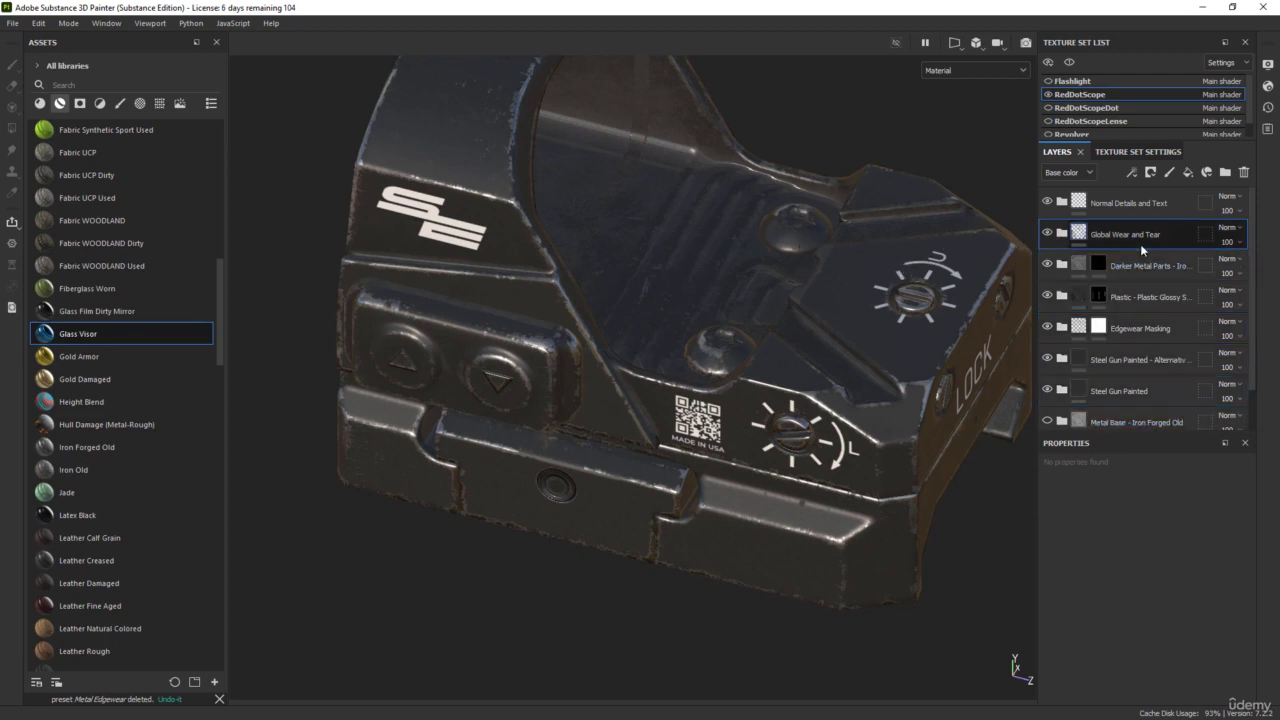
left_click(1048, 234)
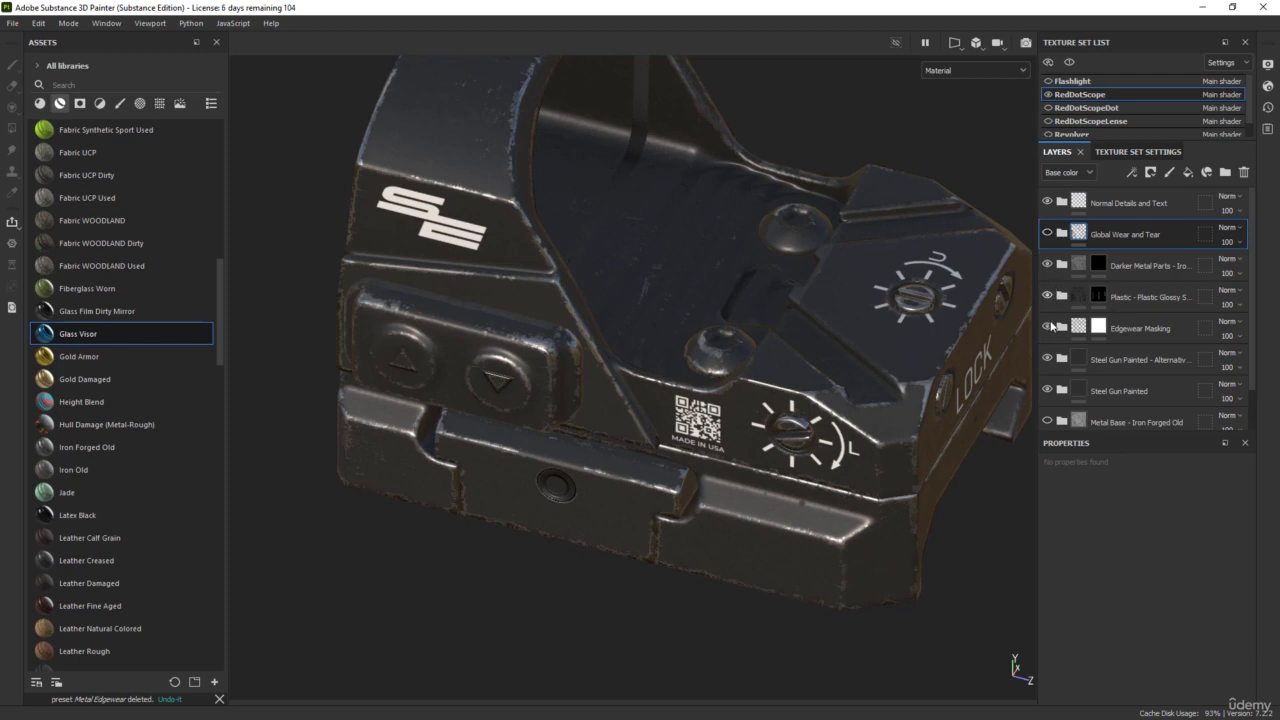
left_click(1047, 327)
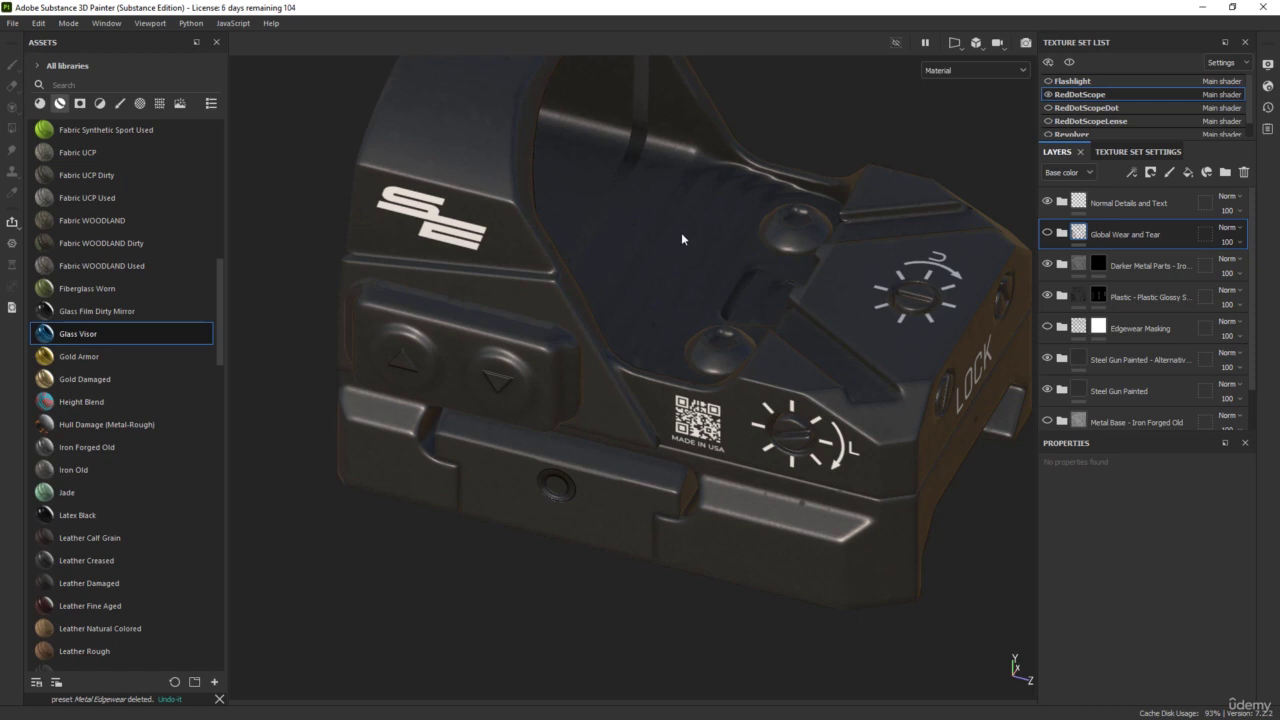
left_click_drag(640, 324, 678, 250, "alt")
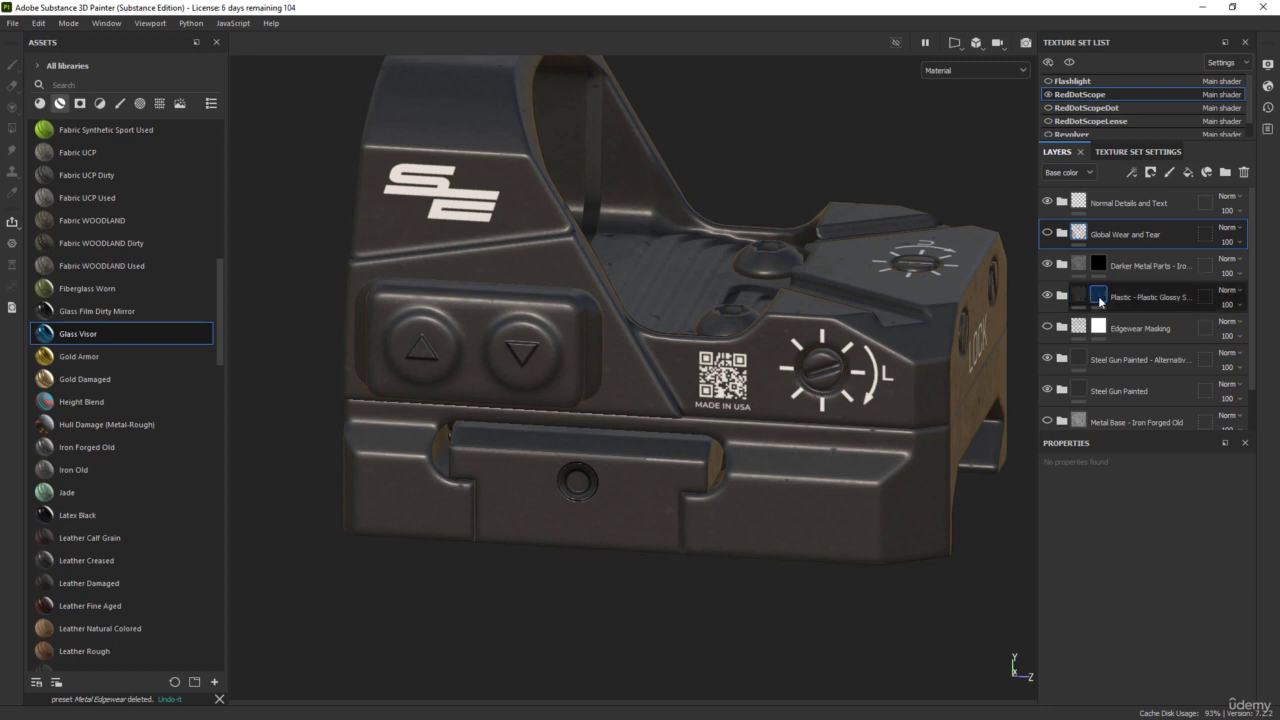
- Reset the masks to black on the Darker Metal Parts and Plastic folders and to white on the Edgewear Masking folder
mouse_move(1100, 301)
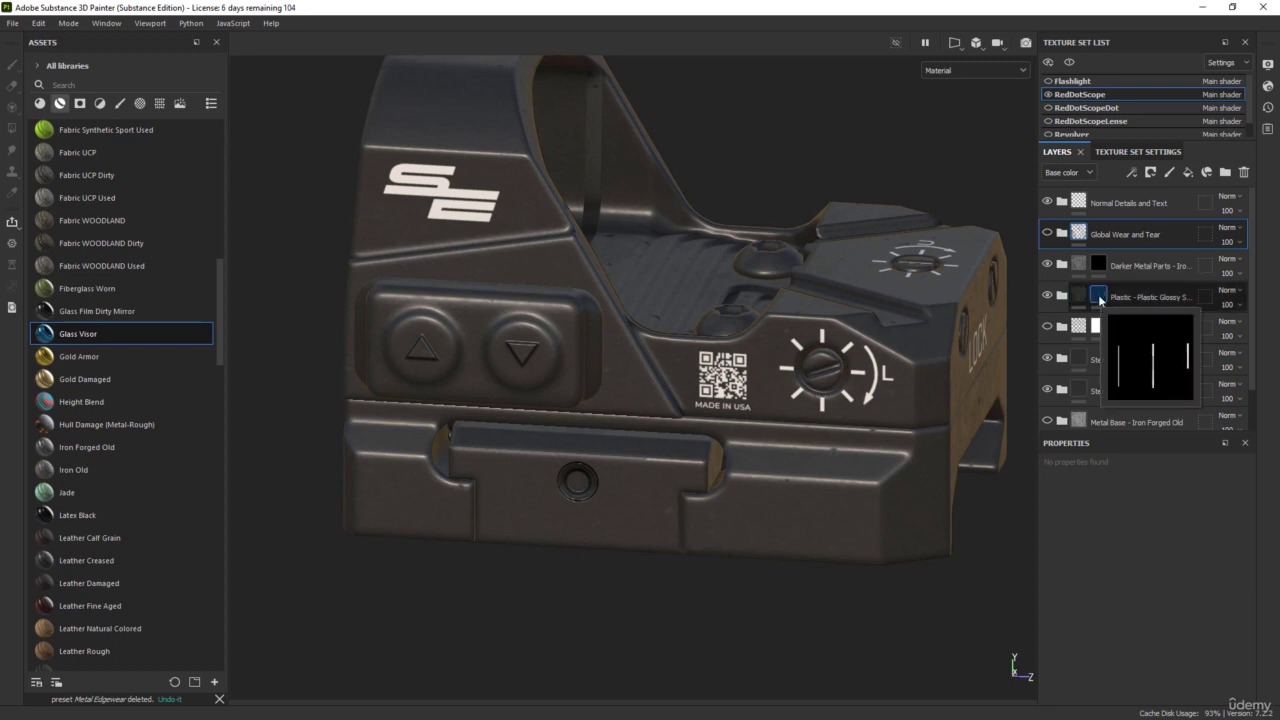
right_click(1096, 262)
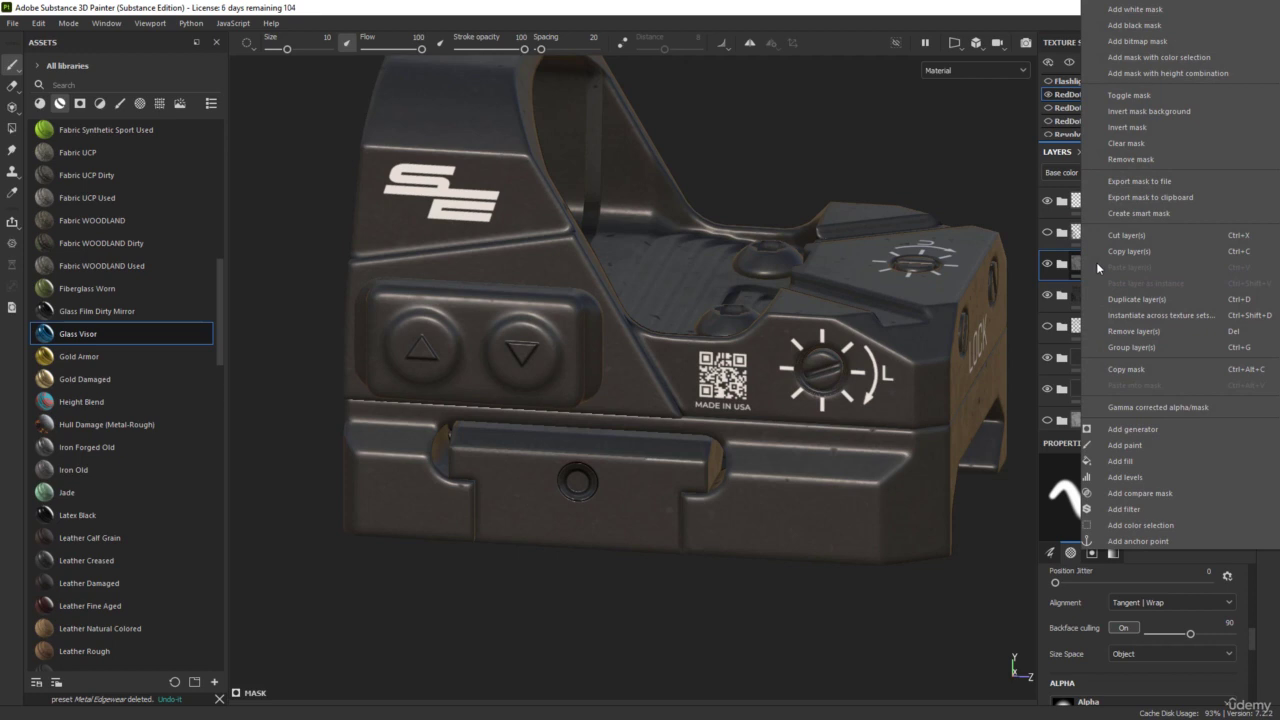
left_click(1148, 25)
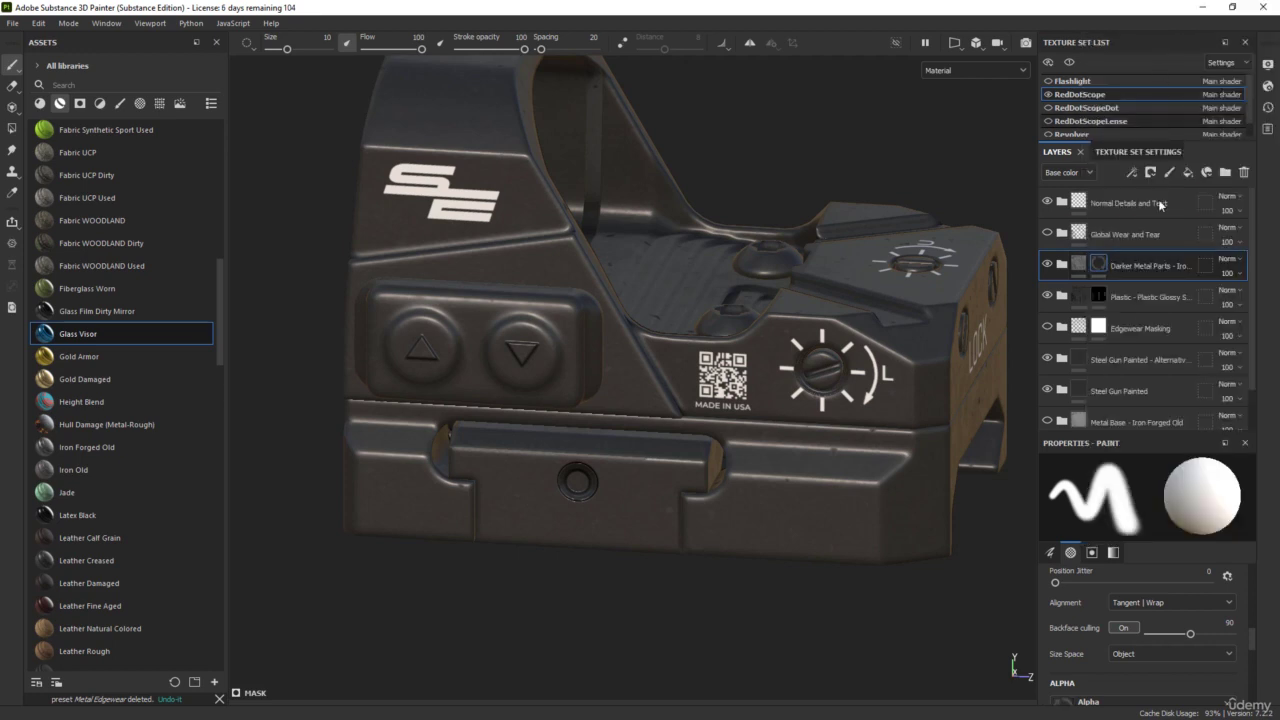
right_click(1099, 296)
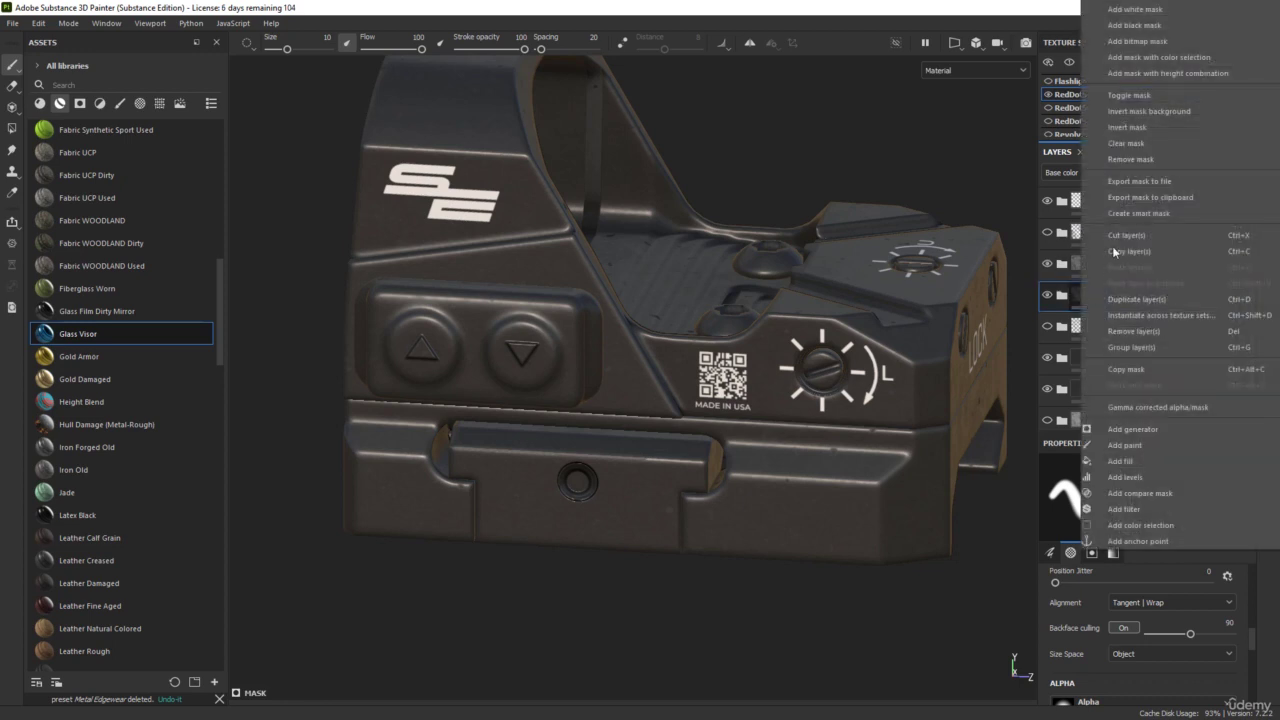
left_click(1125, 22)
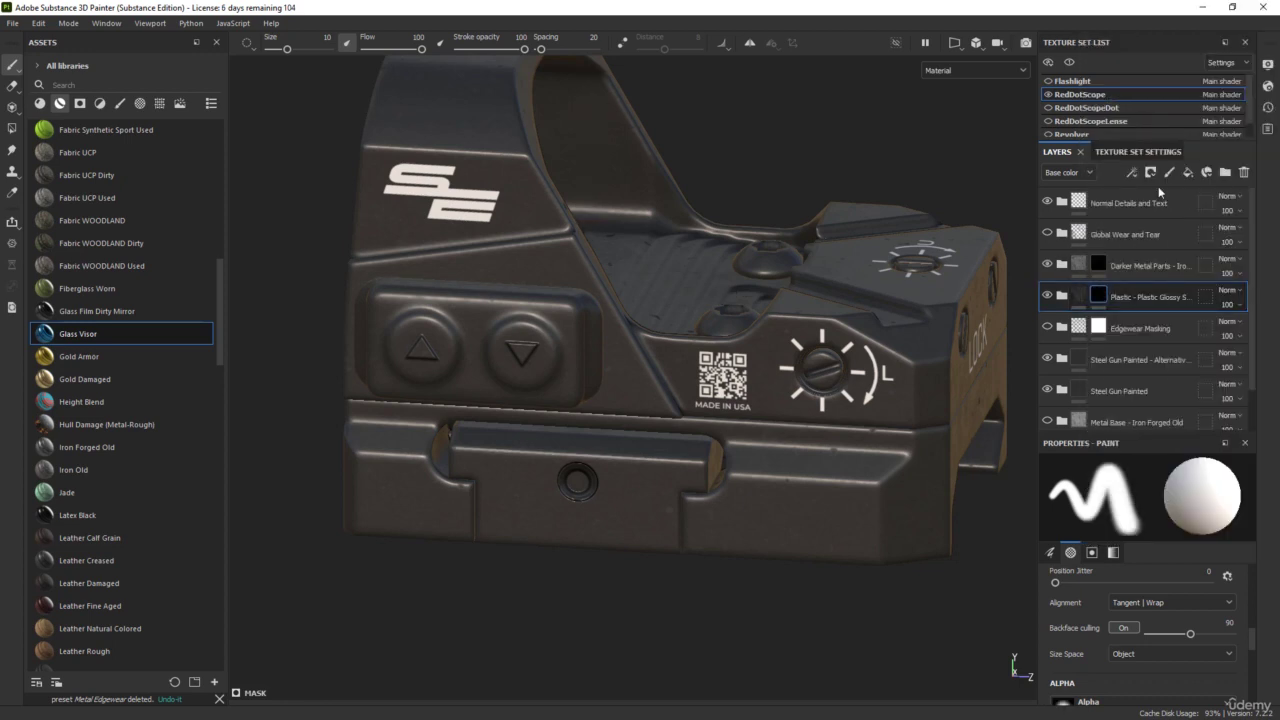
right_click(1099, 329)
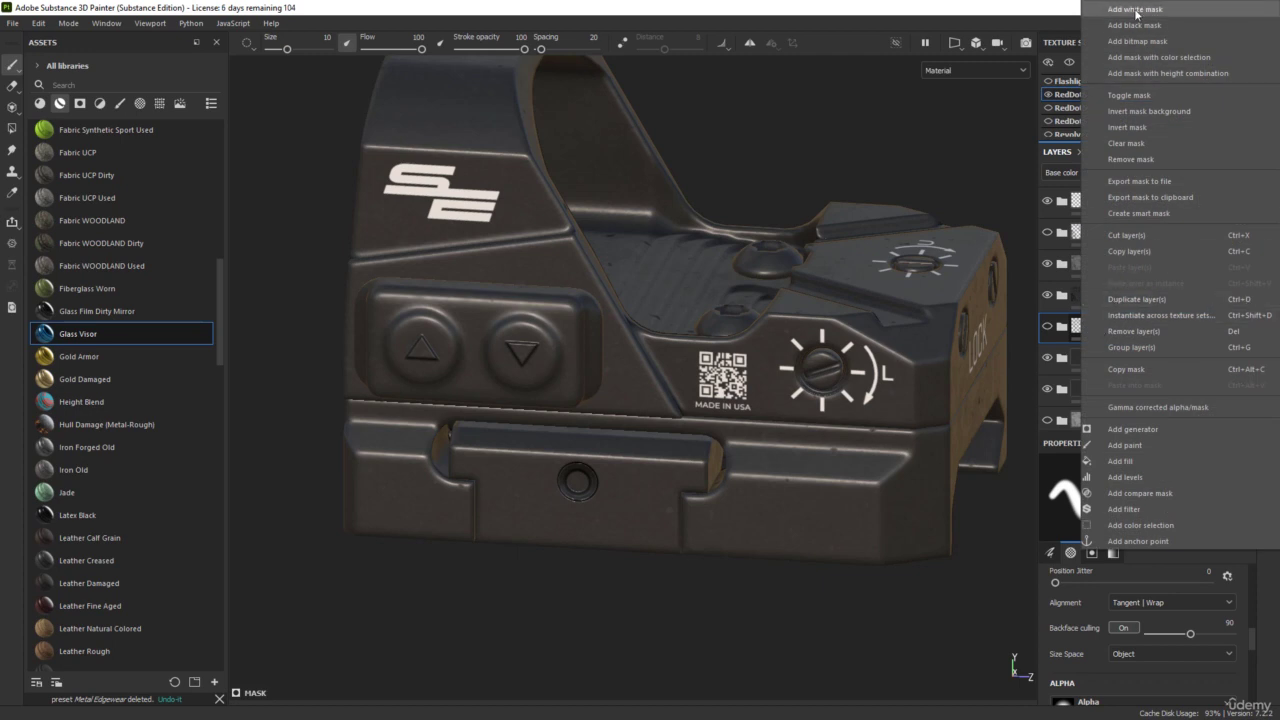
left_click(1136, 14)
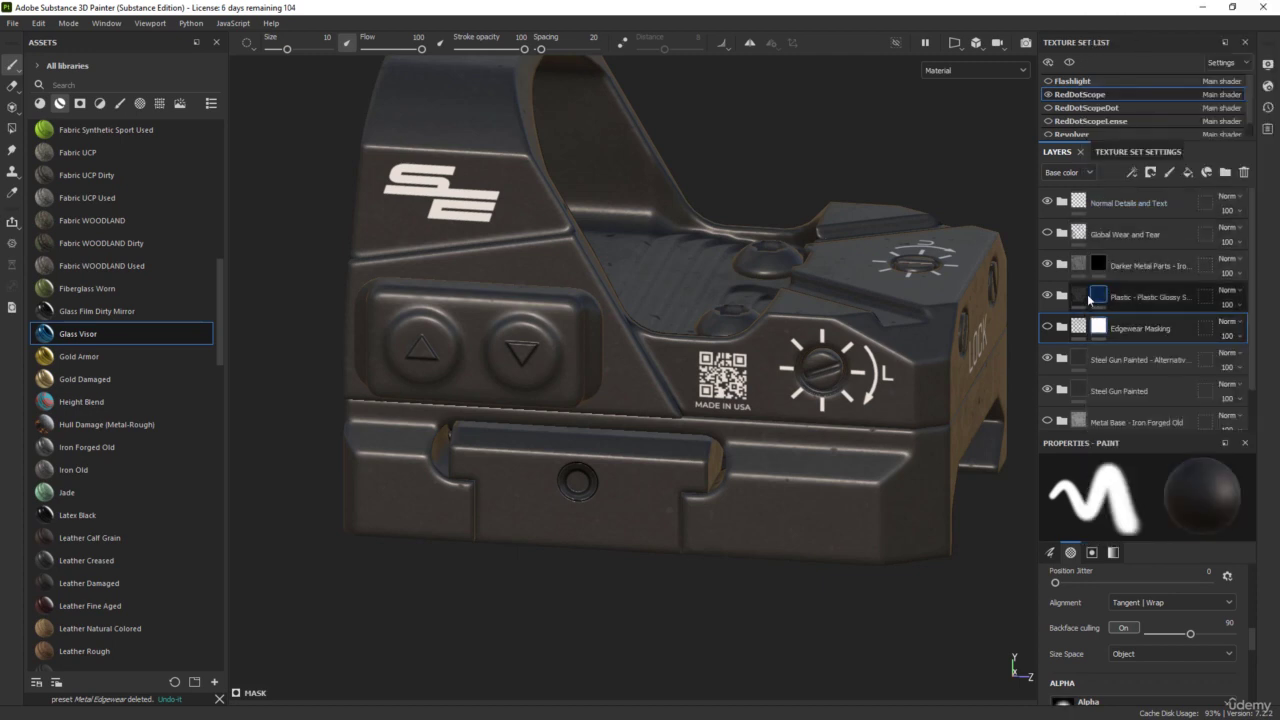
- Reveal the scope's button panel in the Plastic folder's mask using Polygon Fill in Mesh fill mode
left_click(1099, 297)
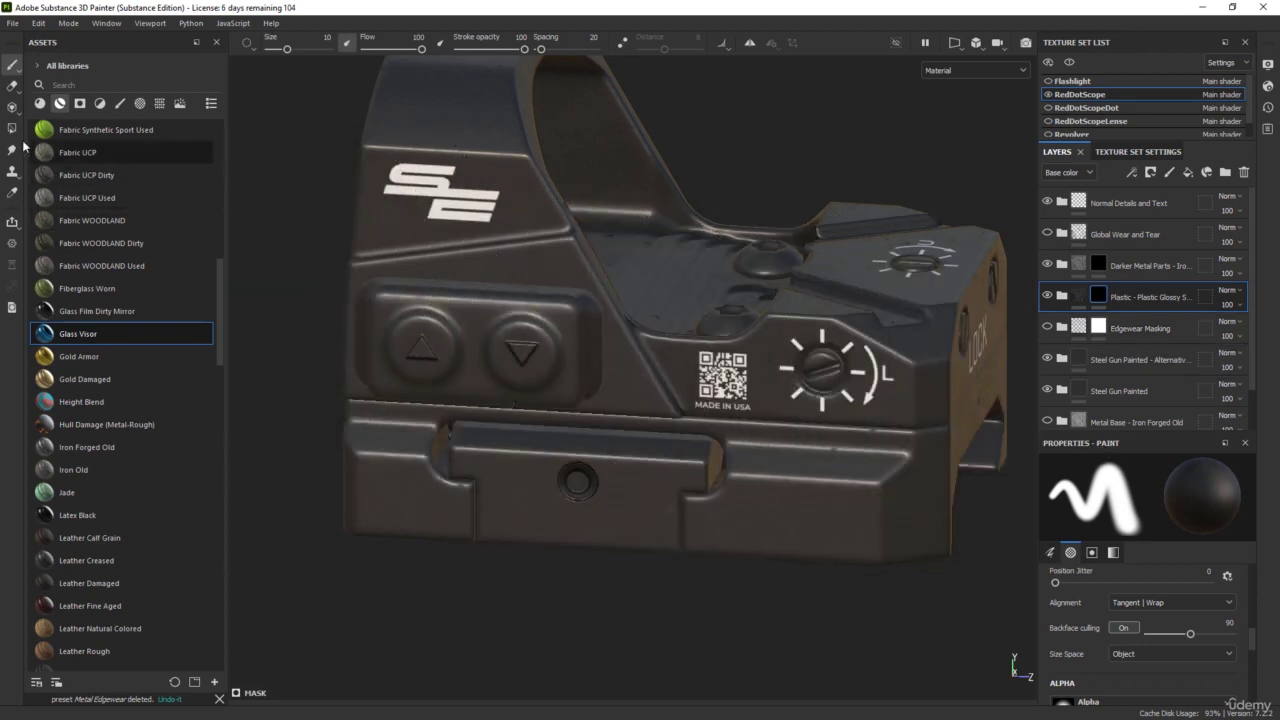
key("4")
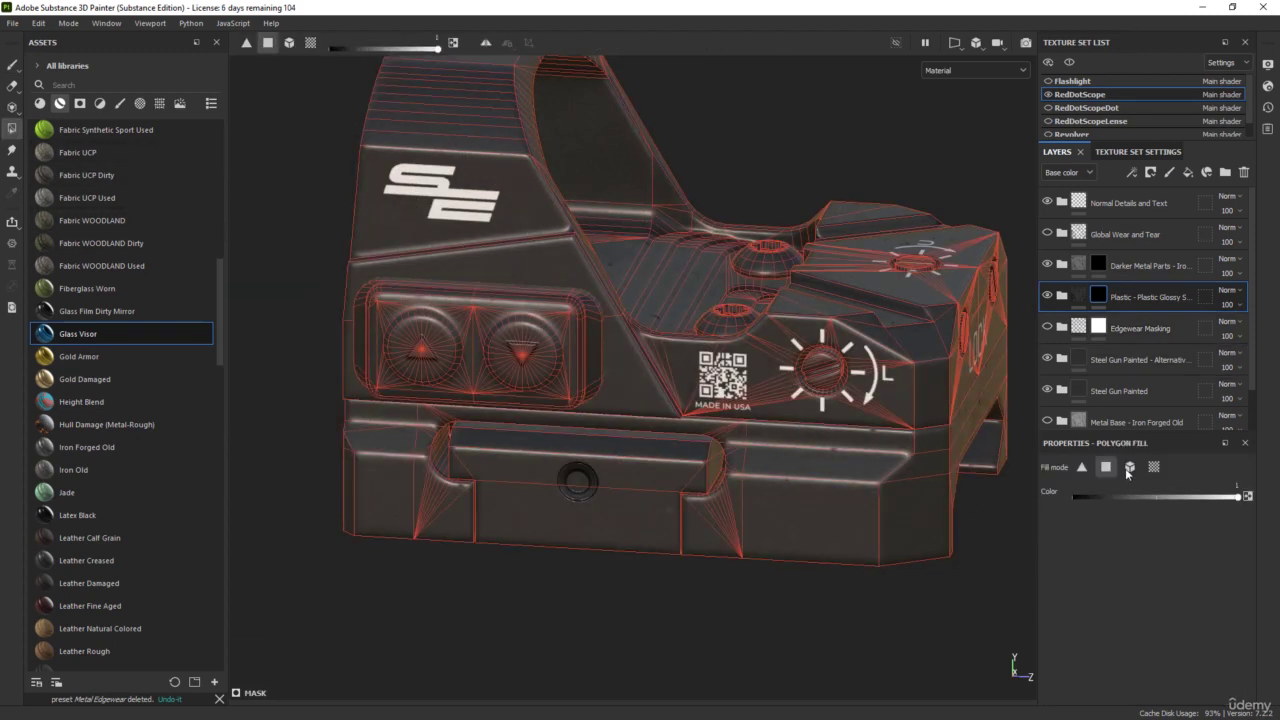
left_click(1129, 467)
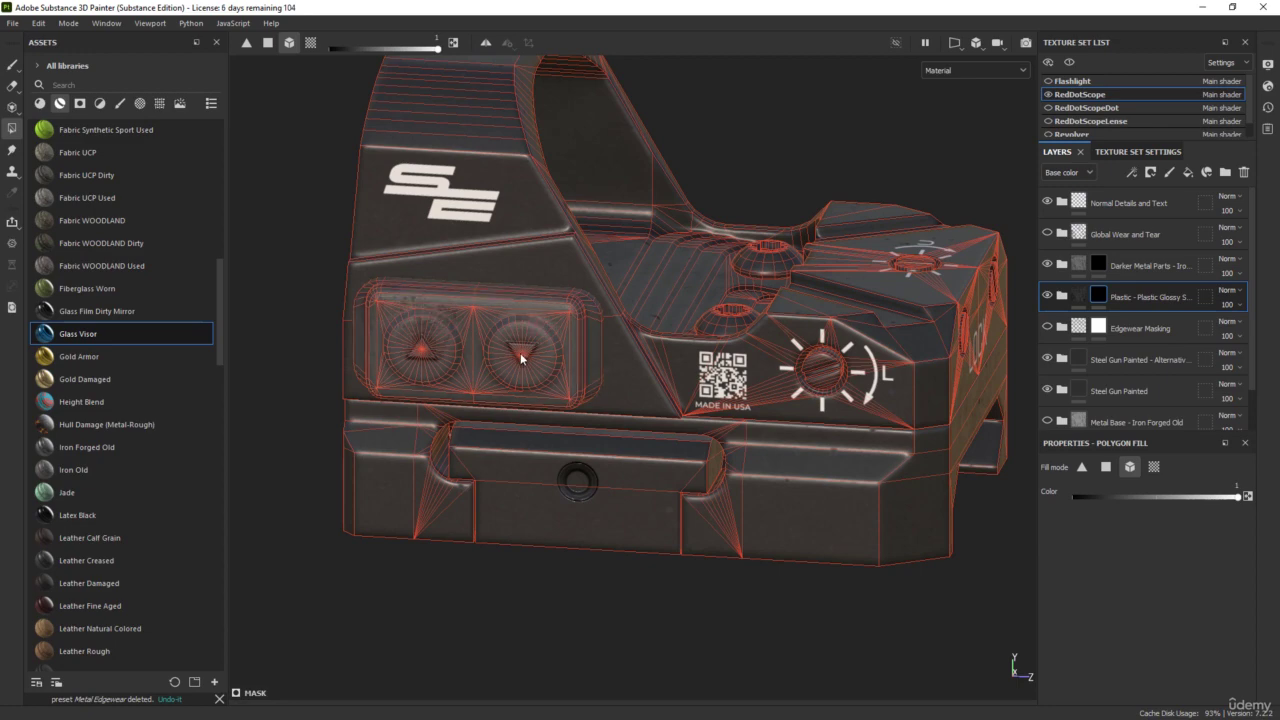
middle_click_drag(461, 324, 598, 364)
scroll(508, 363, "up", 4)
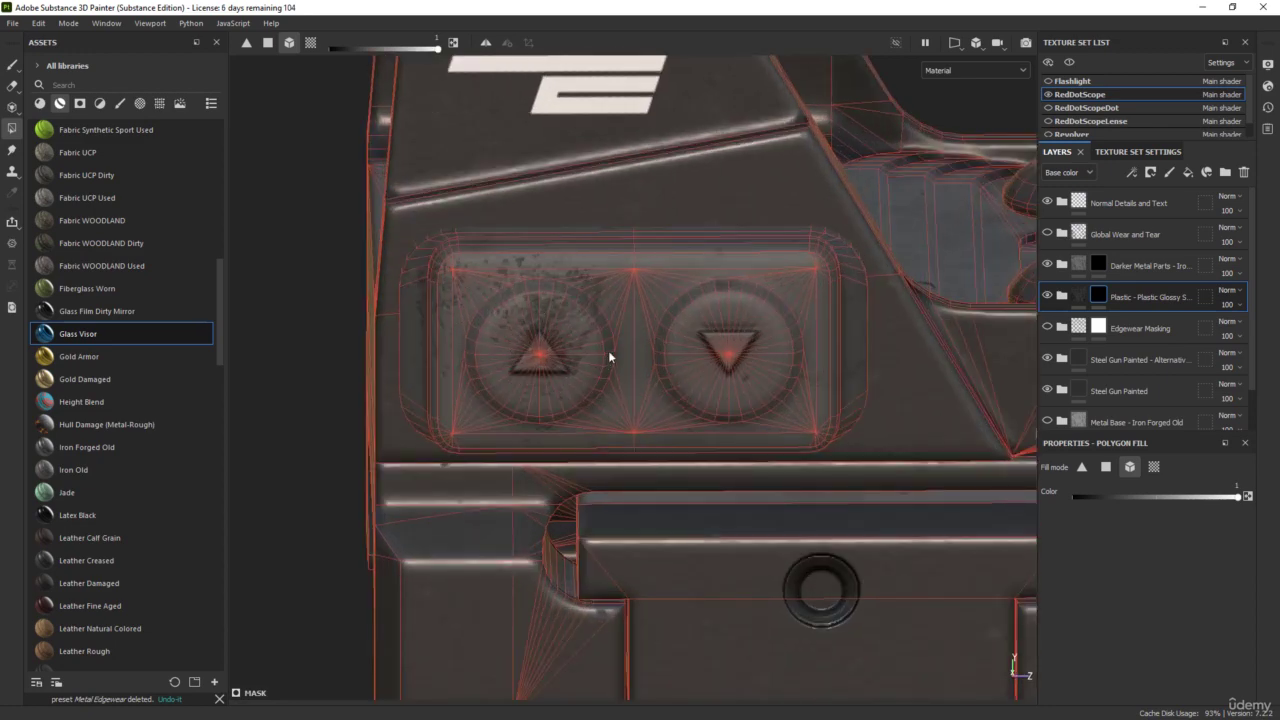
- Expand the Plastic folder, toggle the Dust layer to check its effect, and set its base color to white (ffffff)
left_click(1060, 295)
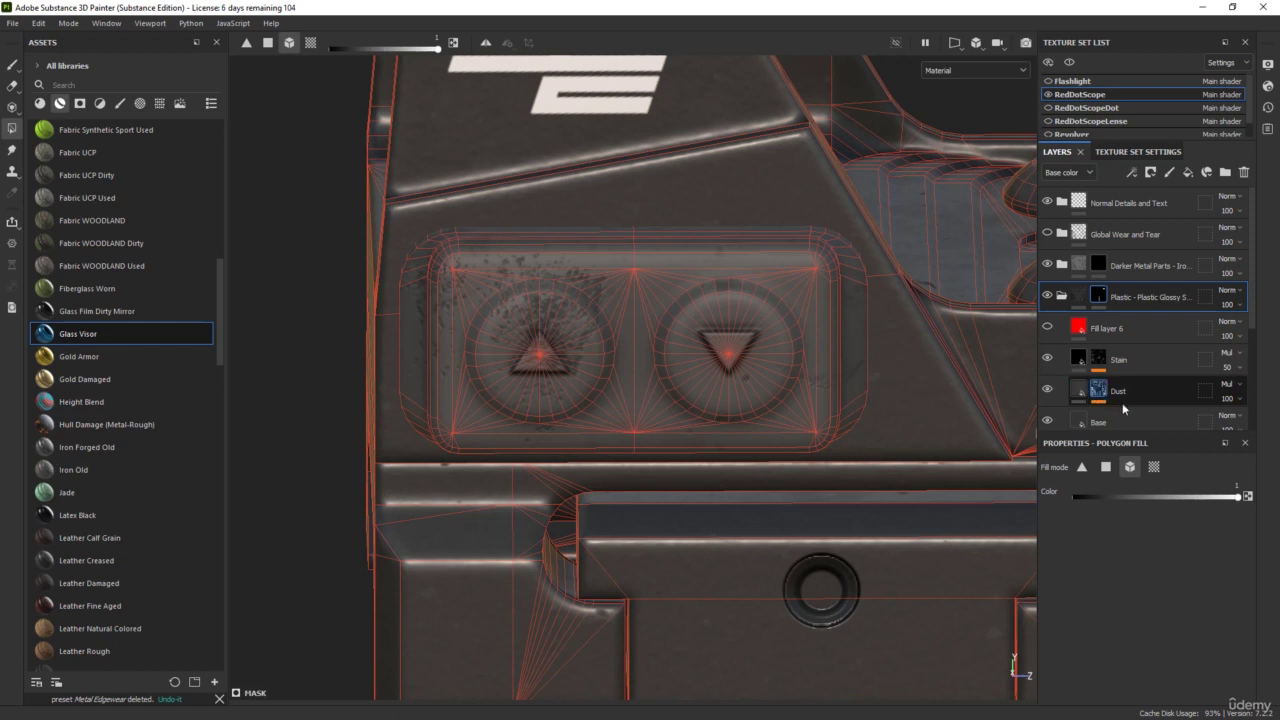
left_click(1047, 391)
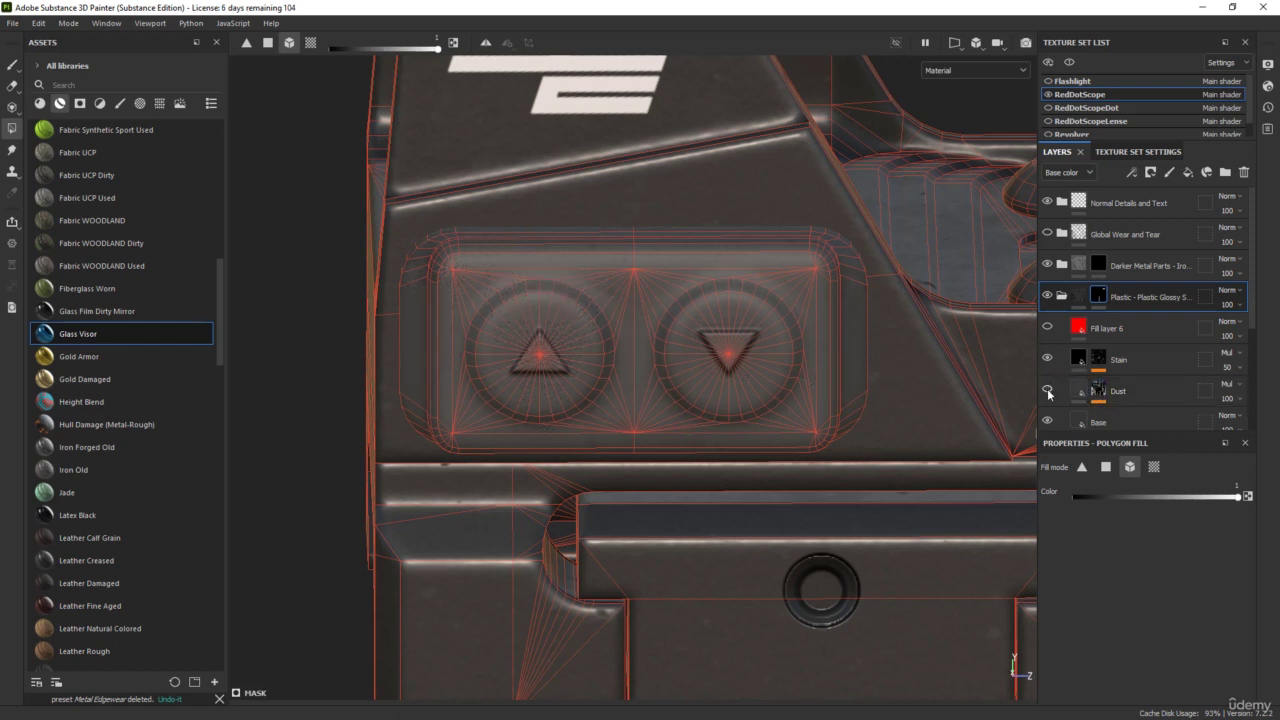
left_click(1047, 391)
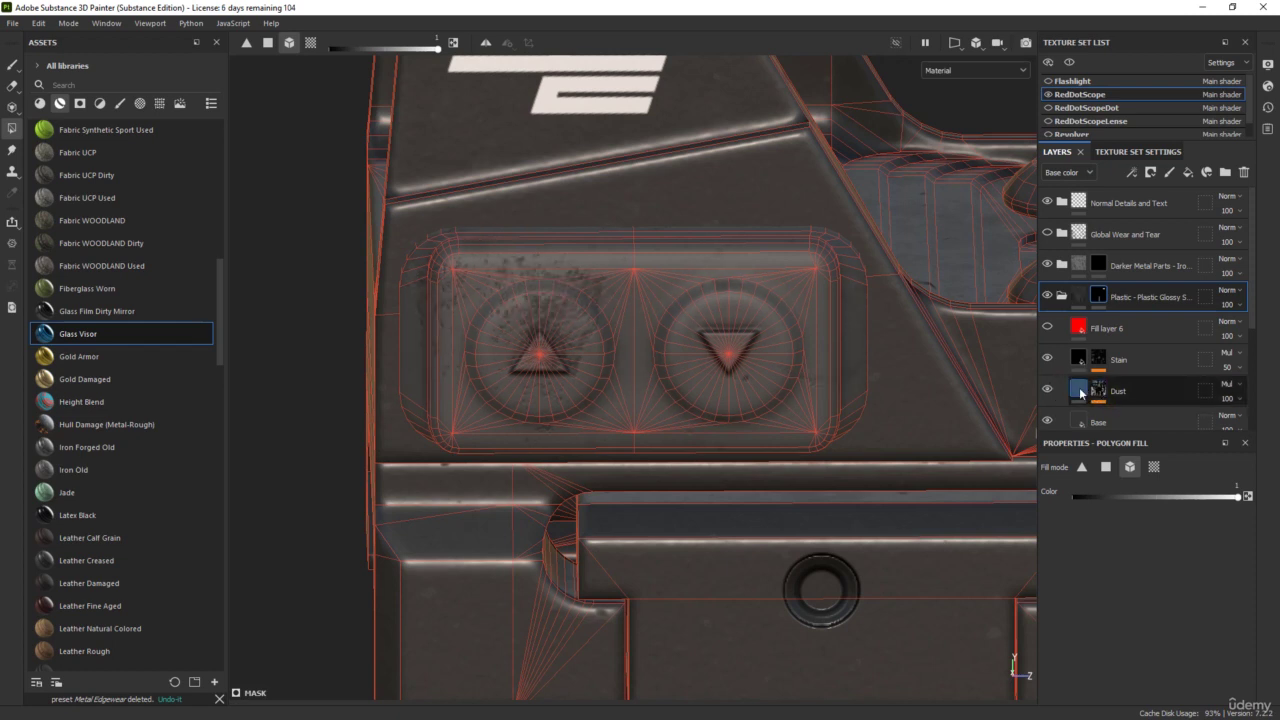
left_click(1104, 398)
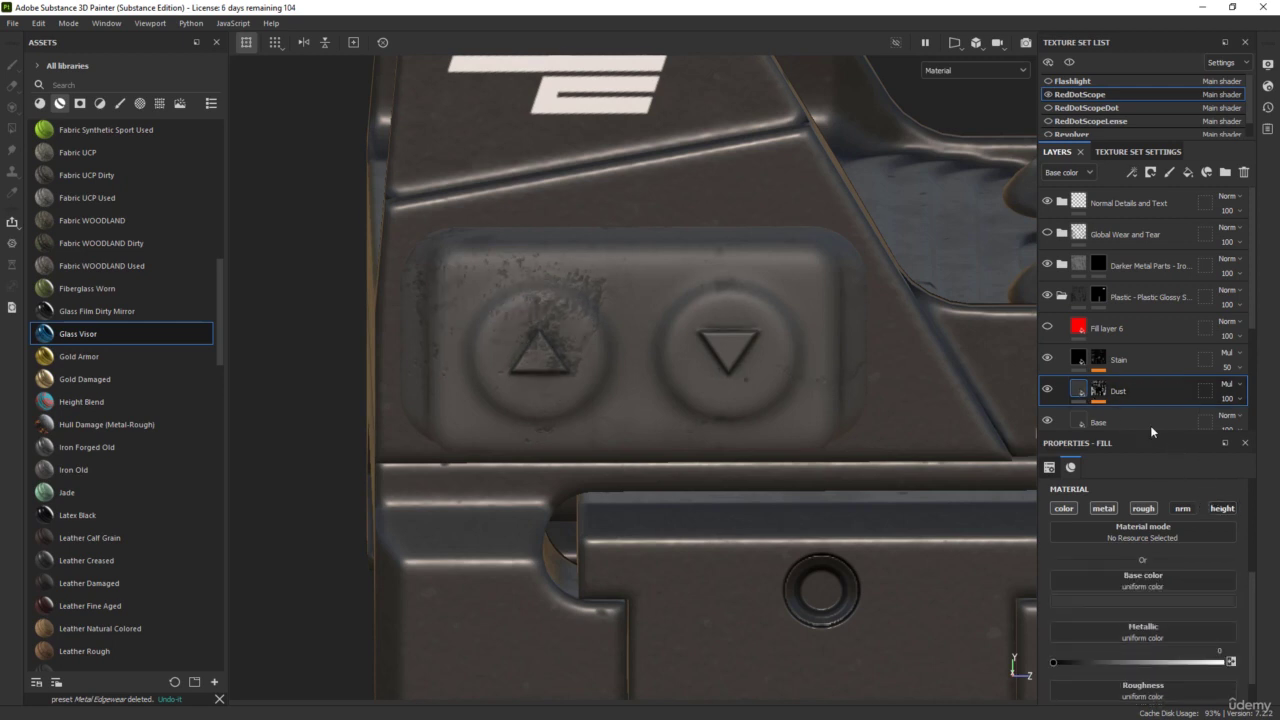
left_click(1129, 598)
left_click_drag(1111, 498, 1060, 411)
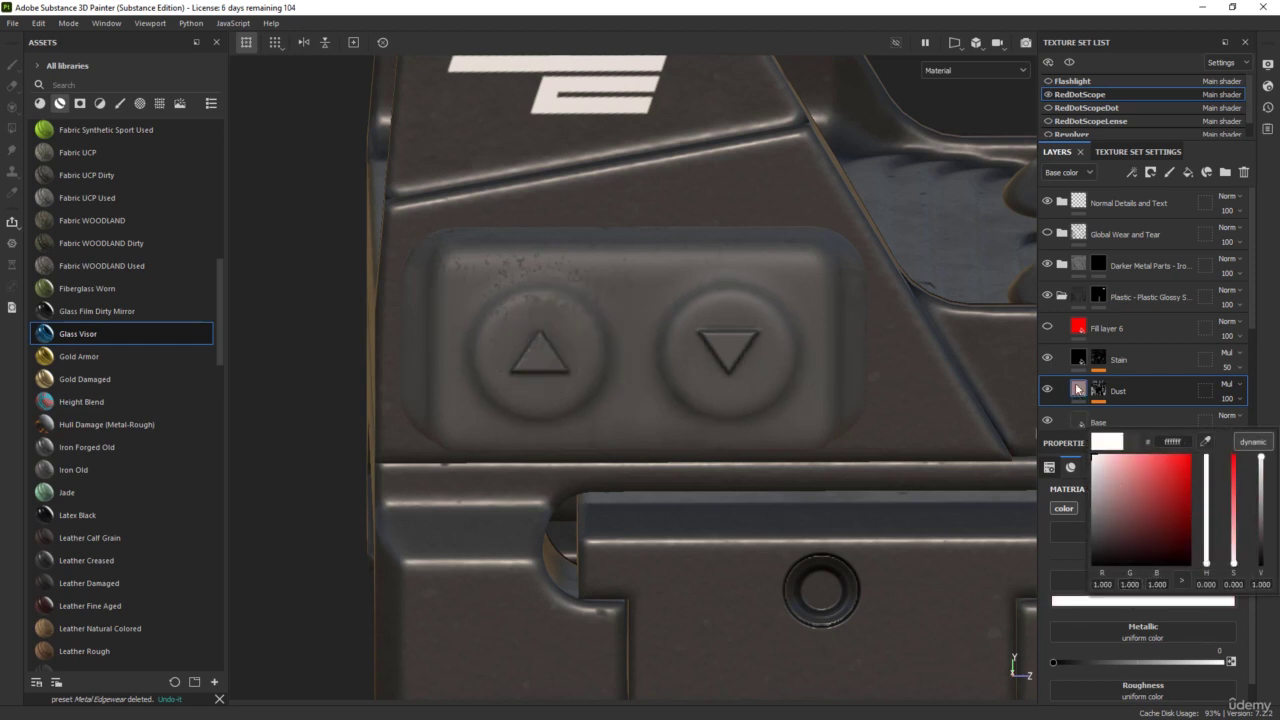
left_click(1080, 394)
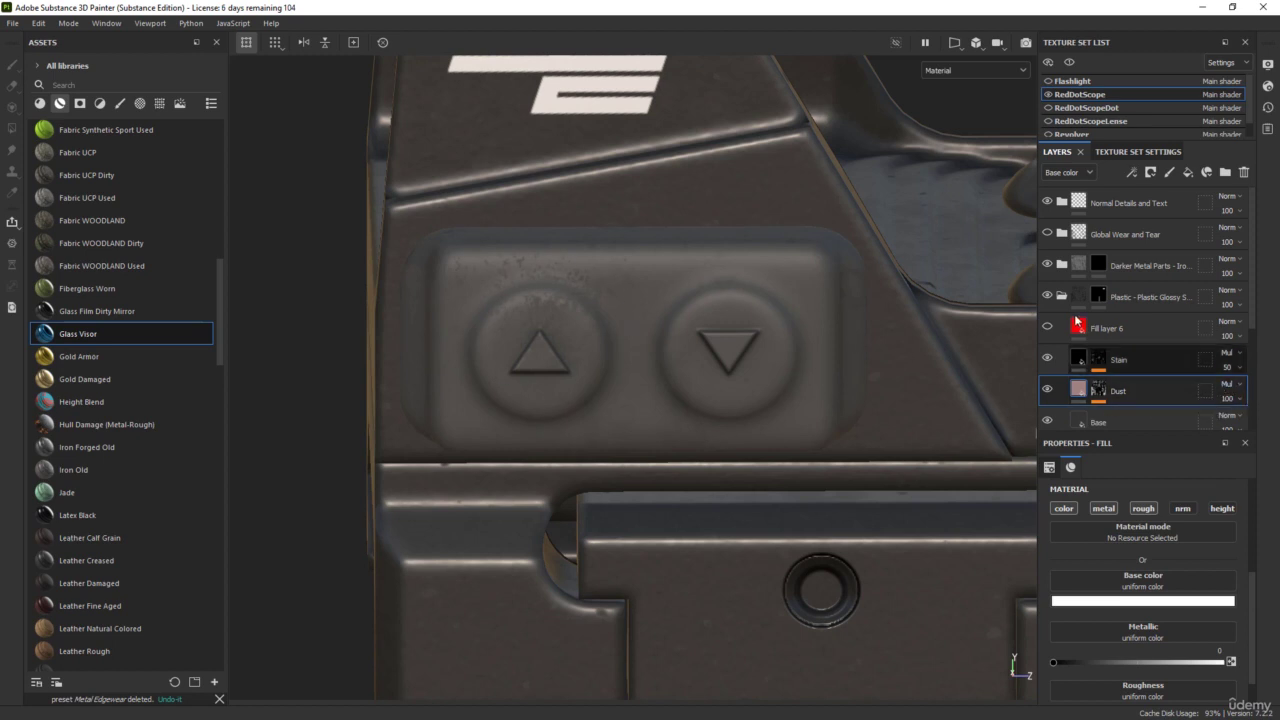
left_click_drag(789, 394, 726, 353, "alt")
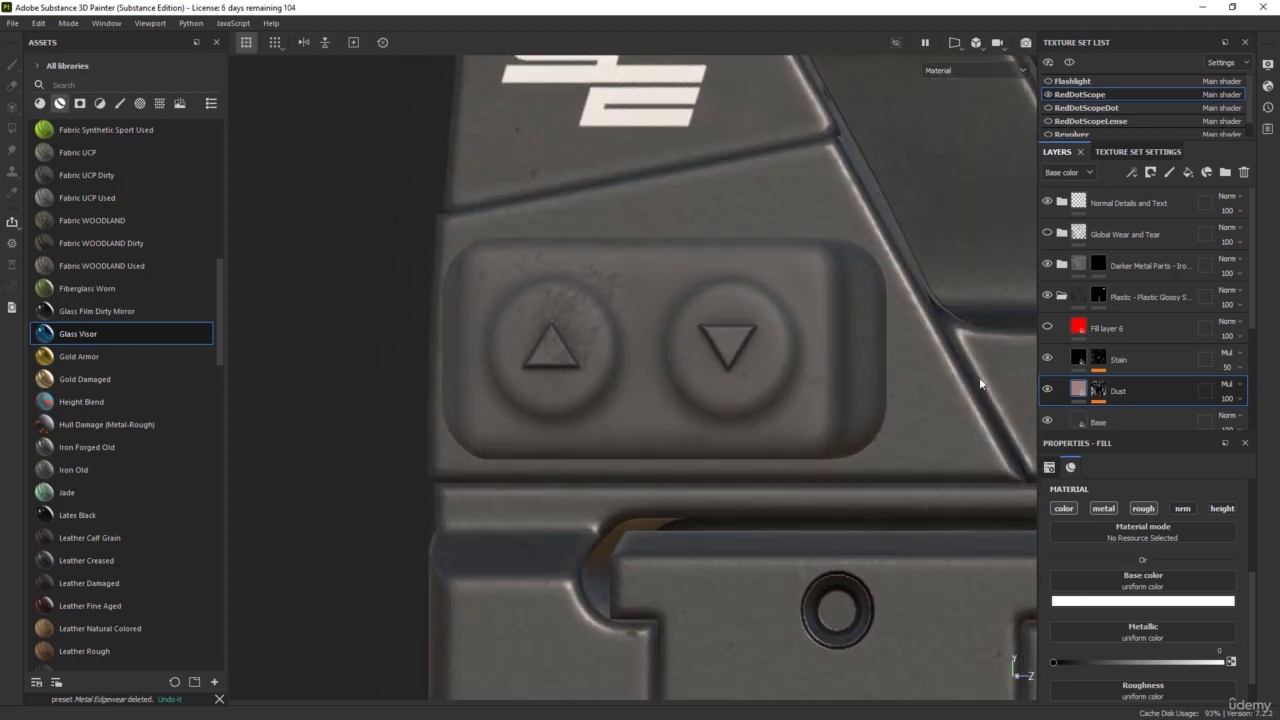
- Lower the roughness of the Plastic folder's Base layer to 0.2703
left_click(1098, 422)
scroll(1148, 630, "down", 1)
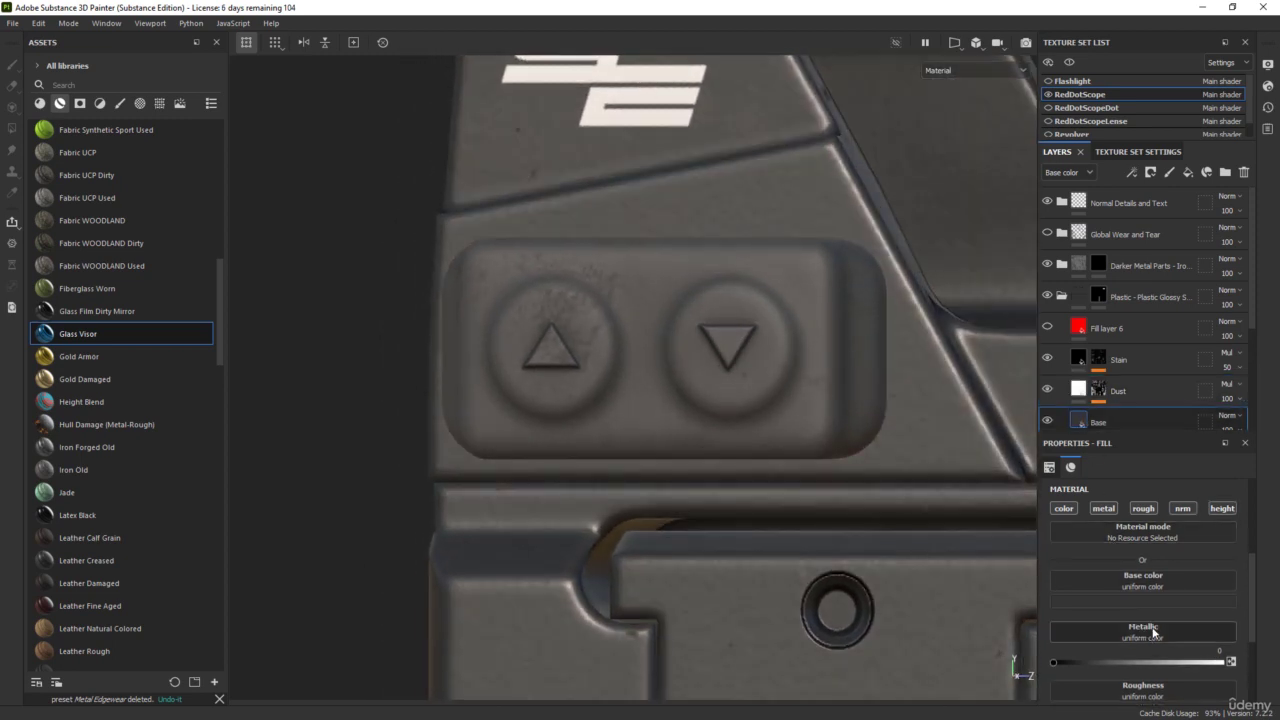
scroll(1153, 630, "down", 3)
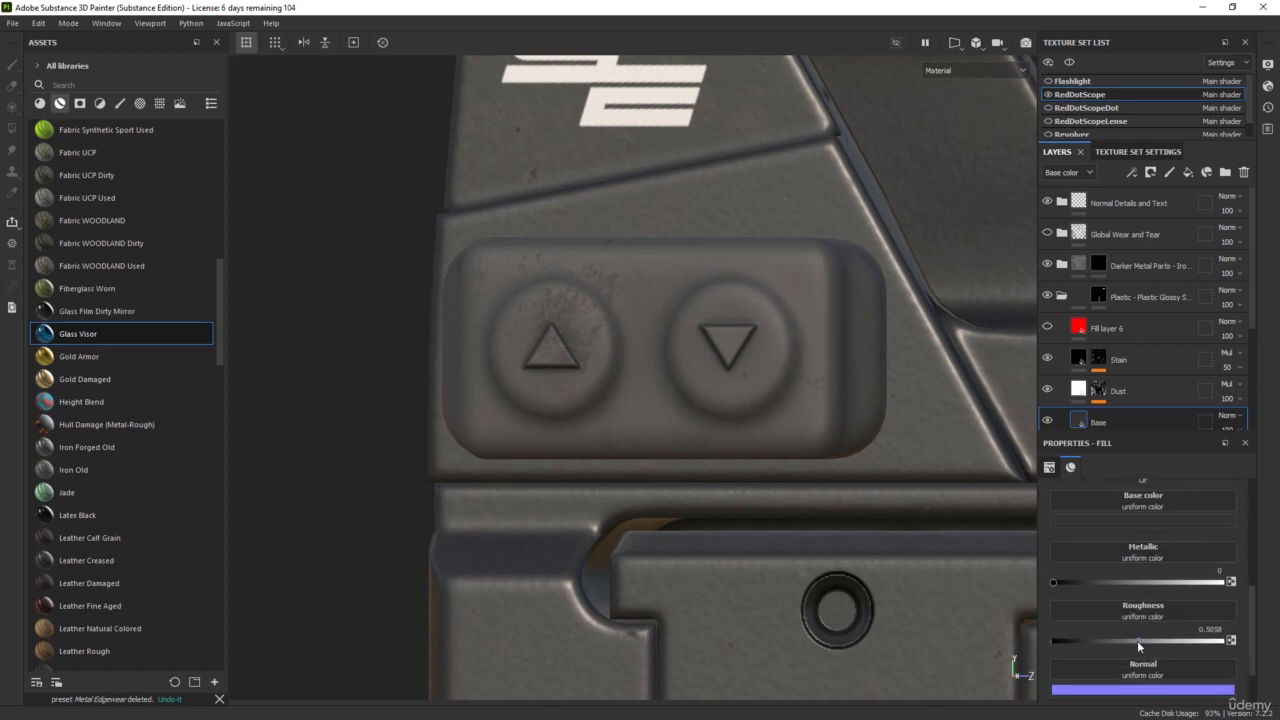
left_click_drag(1137, 640, 1097, 635)
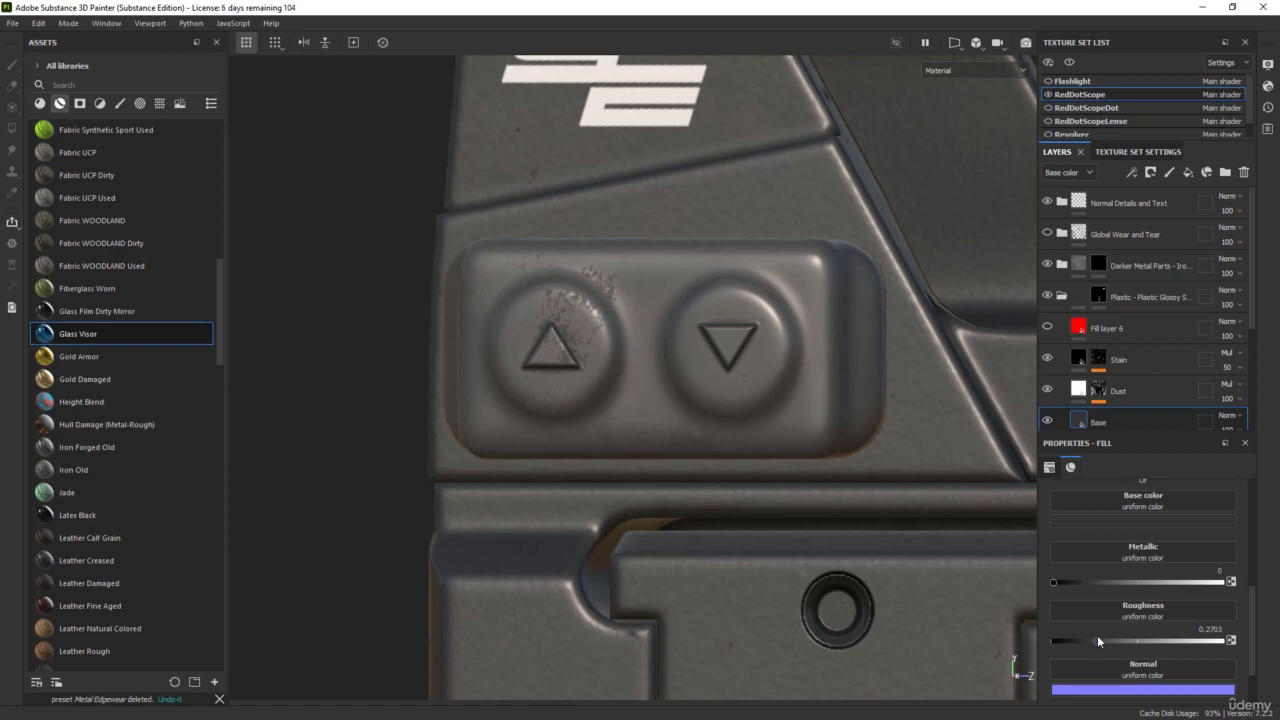
mouse_move(777, 503)
left_mouse_down("alt")
mouse_move(843, 483)
mouse_move(796, 513)
left_mouse_up("alt")
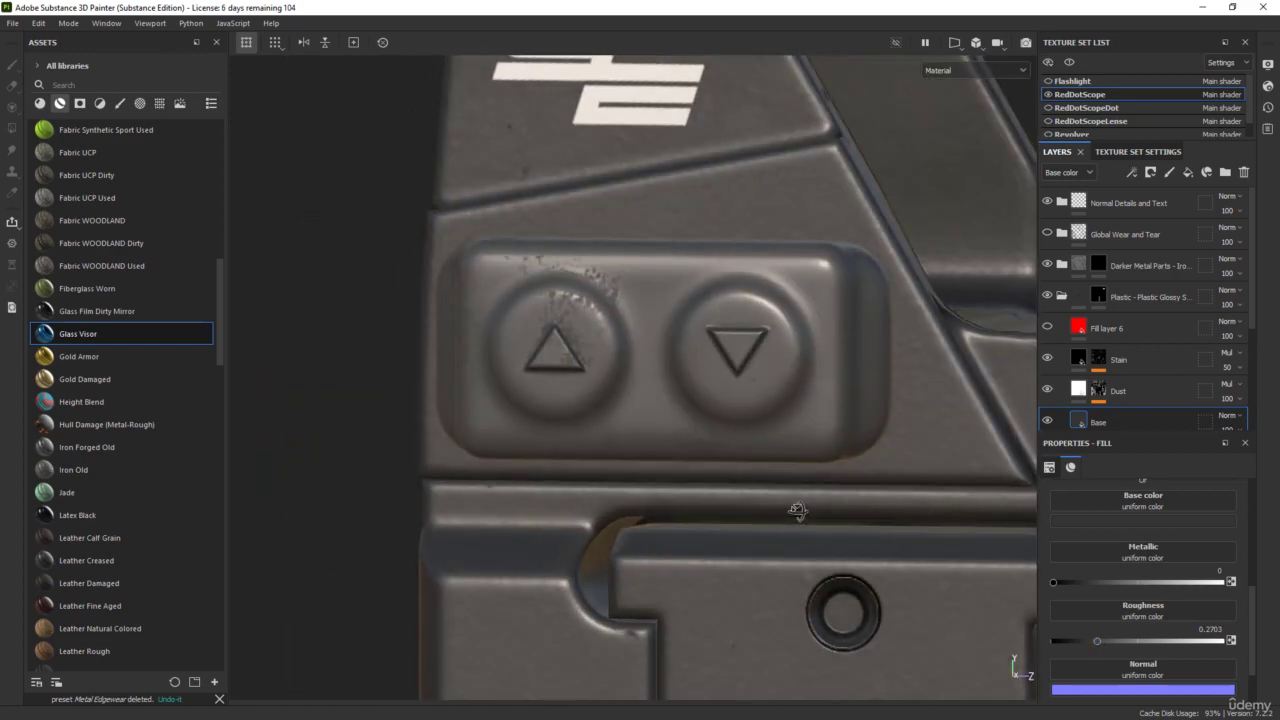
- Darken the Plastic folder's Base layer color to 1f1e1e and check the button panel on the scope
left_click(1130, 519)
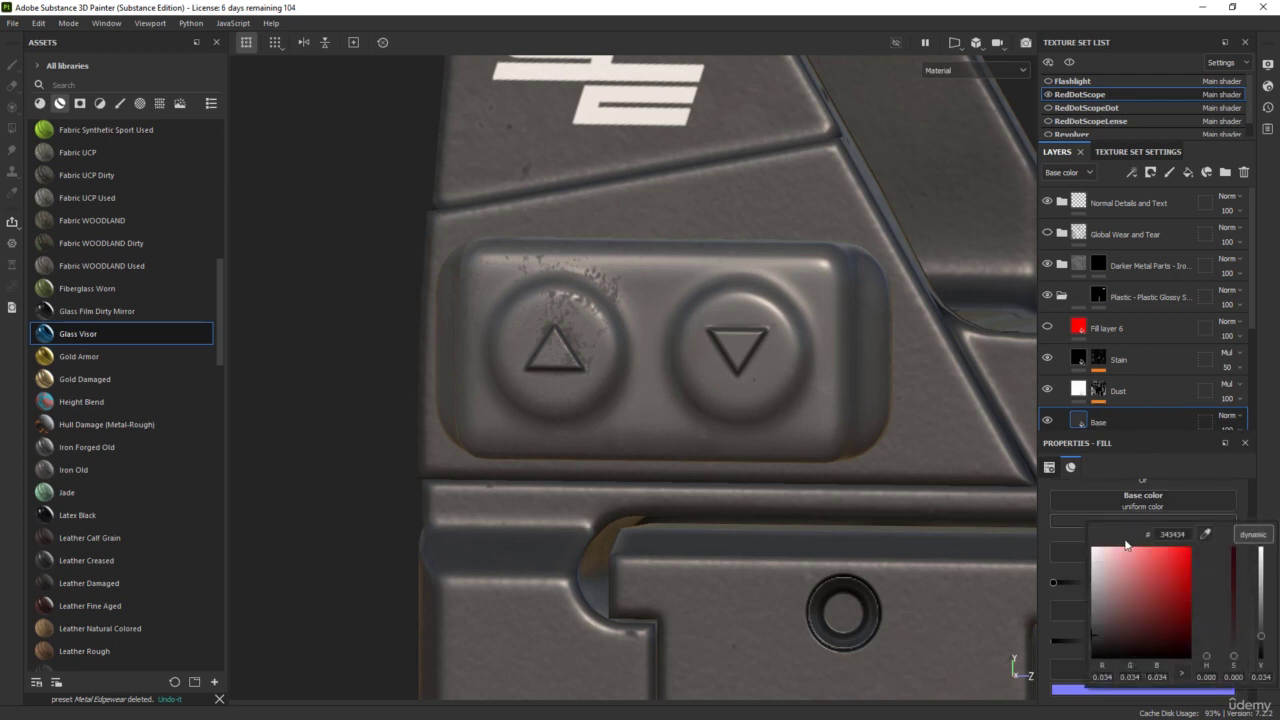
left_click(1093, 644)
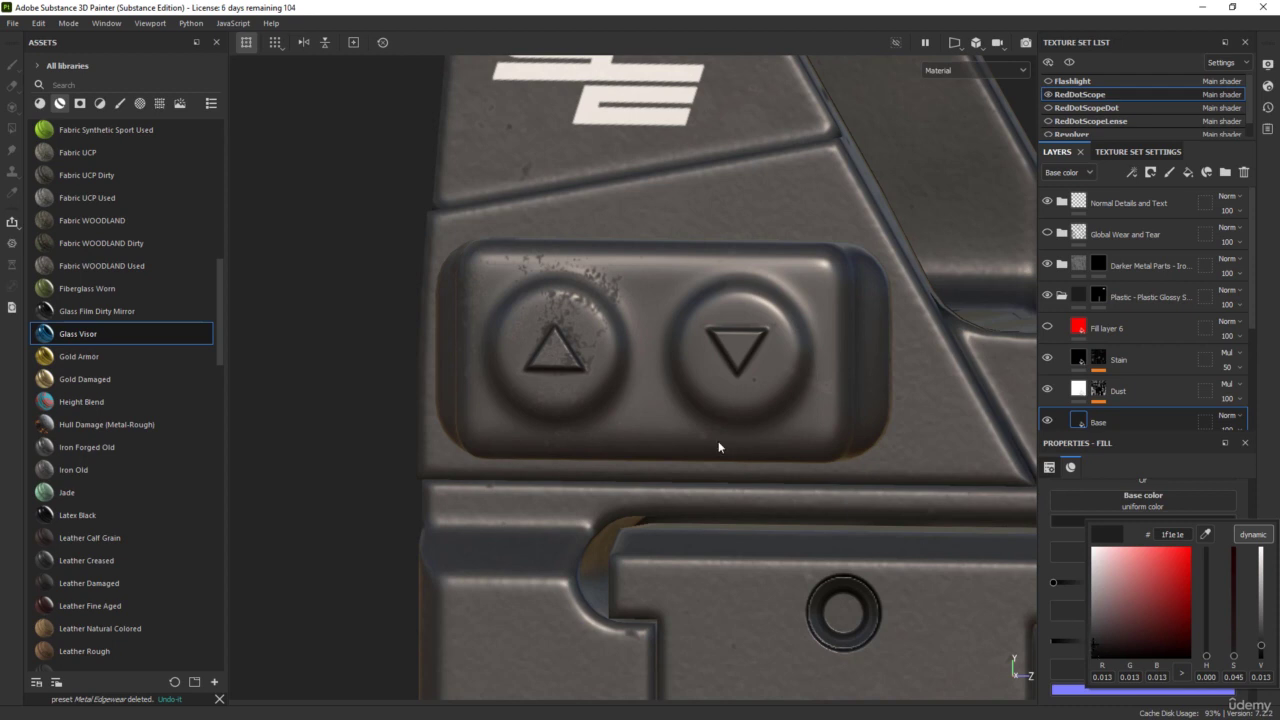
left_click(378, 300)
scroll(620, 326, "down", 3)
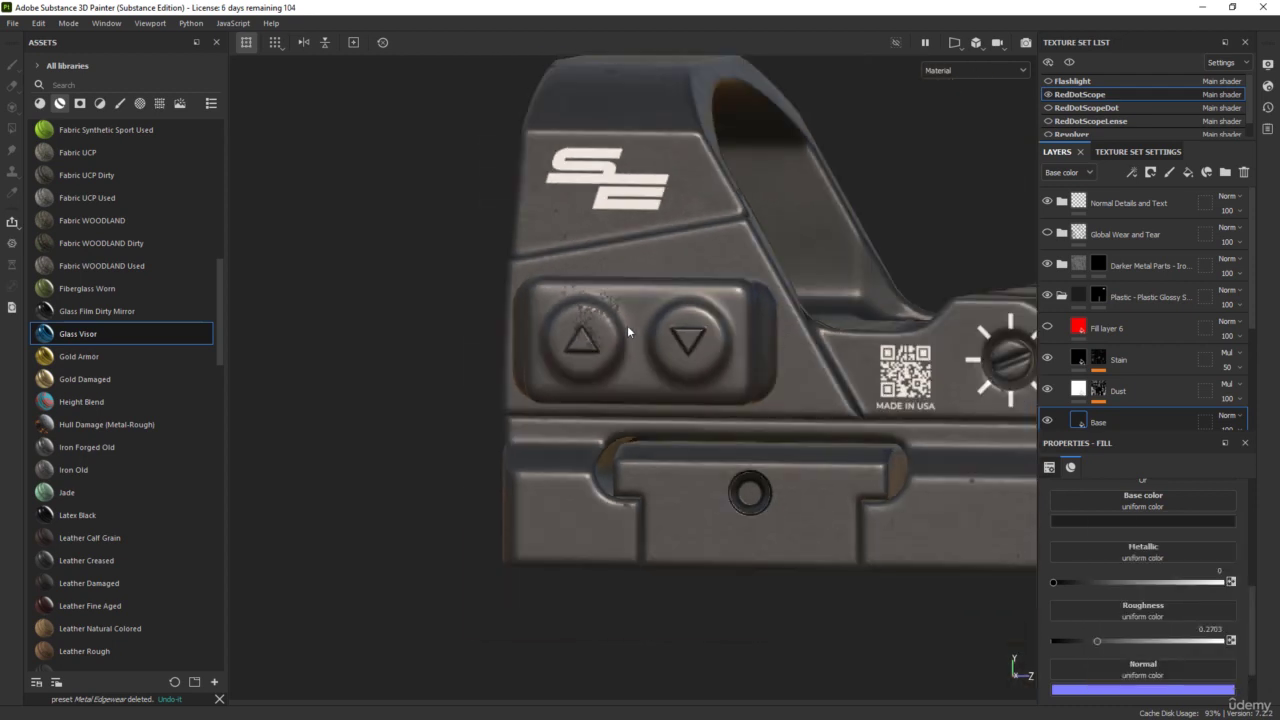
left_click_drag(629, 331, 634, 435, "alt")
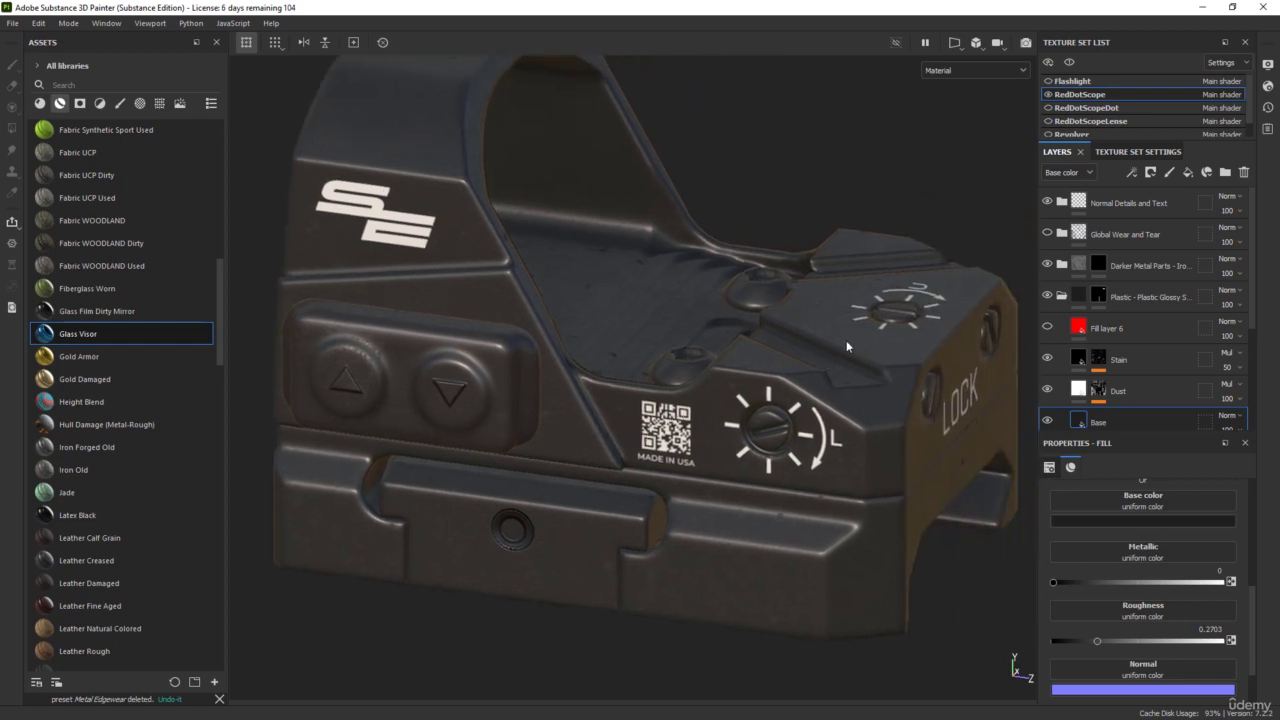
- Reveal all the scope's screws and bolts in the Darker Metal Parts folder's mask using Polygon Fill in Mesh fill mode
double_click(1100, 329)
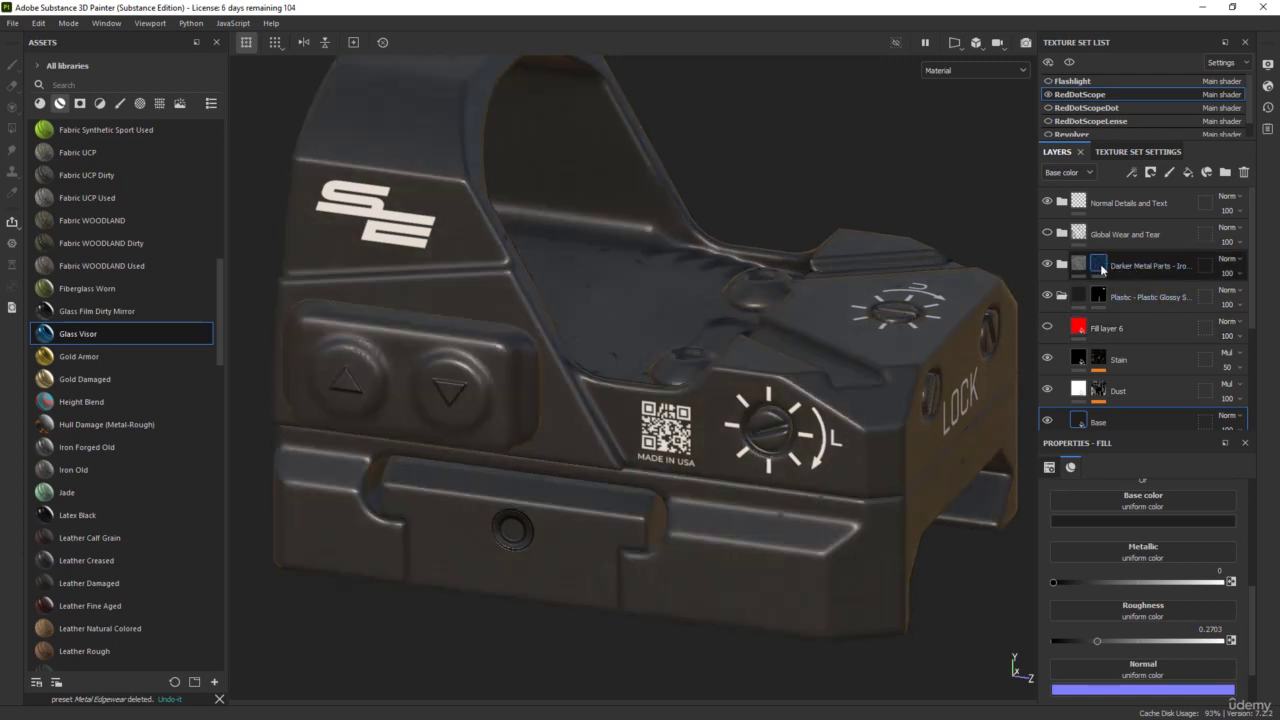
left_click(1098, 265)
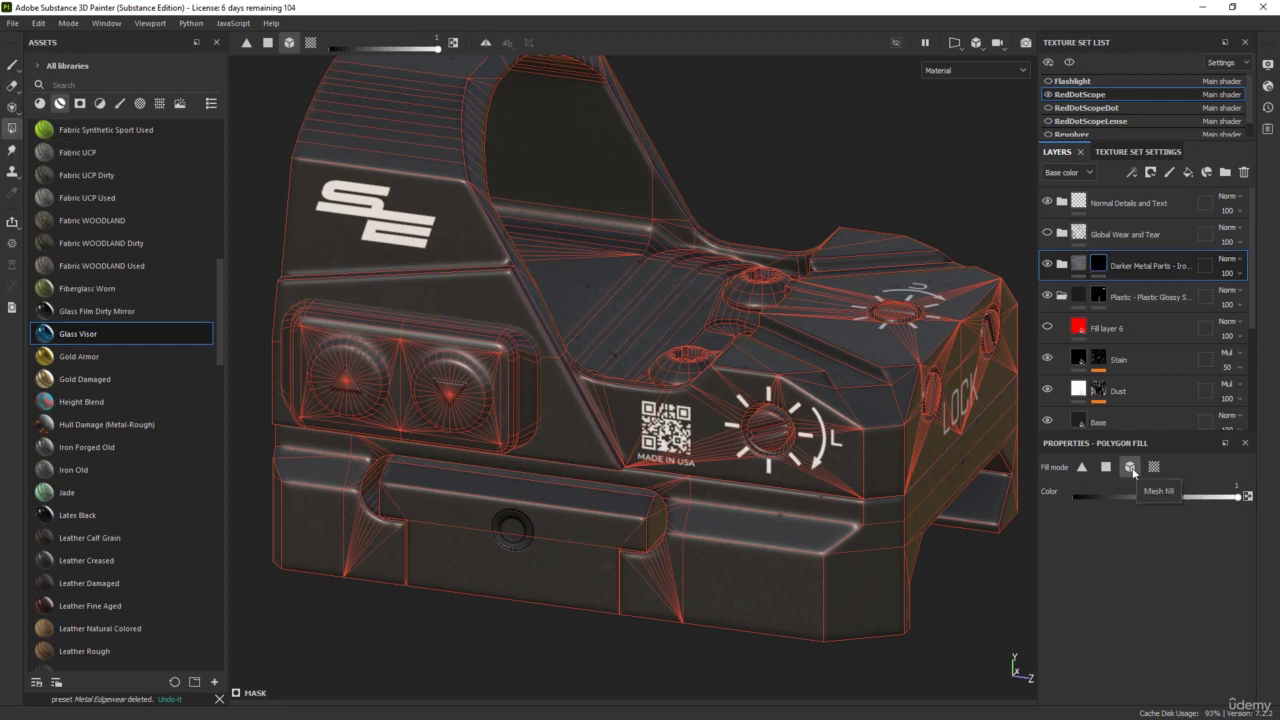
left_click_drag(879, 321, 823, 240, "alt")
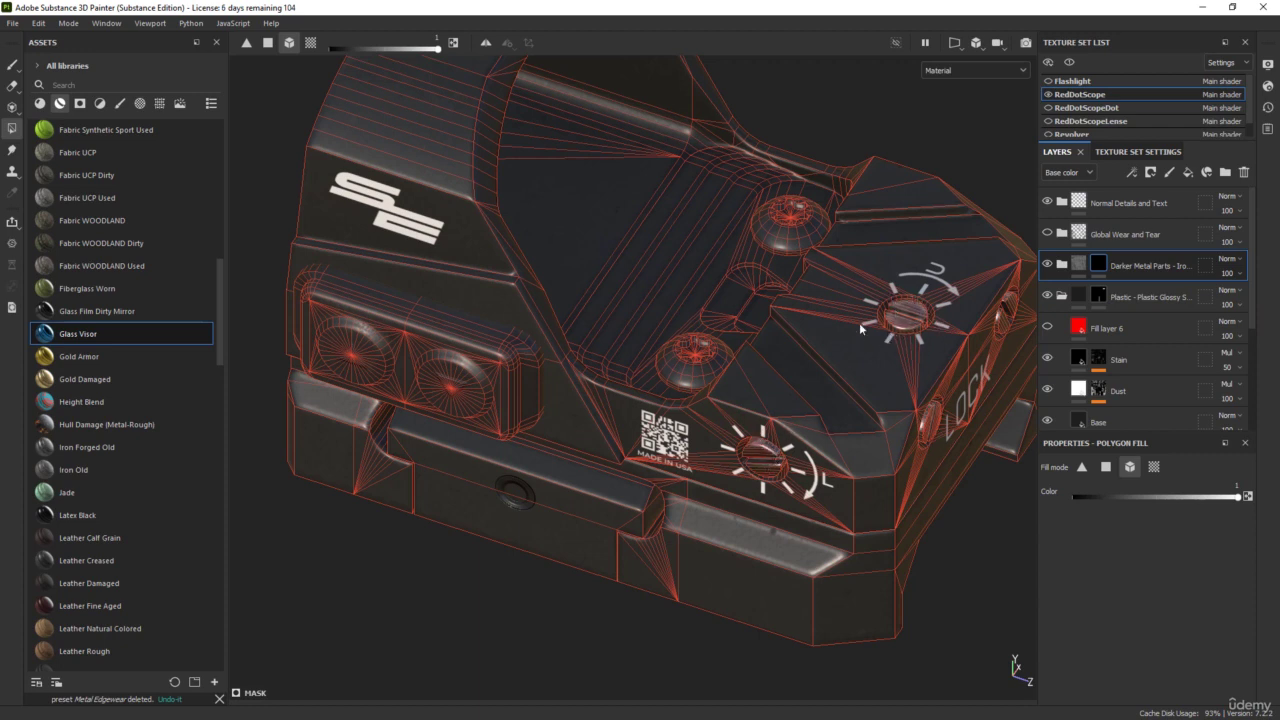
left_click_drag(668, 358, 598, 258, "alt")
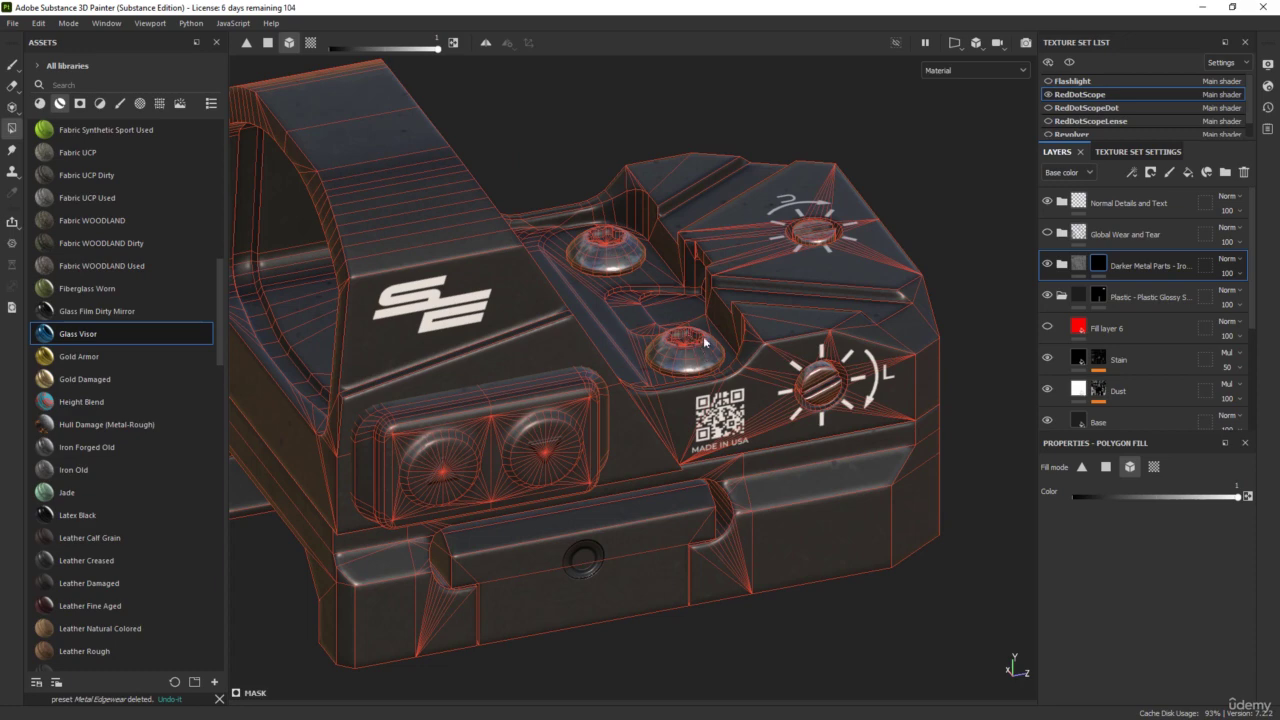
left_click_drag(828, 311, 606, 371, "alt")
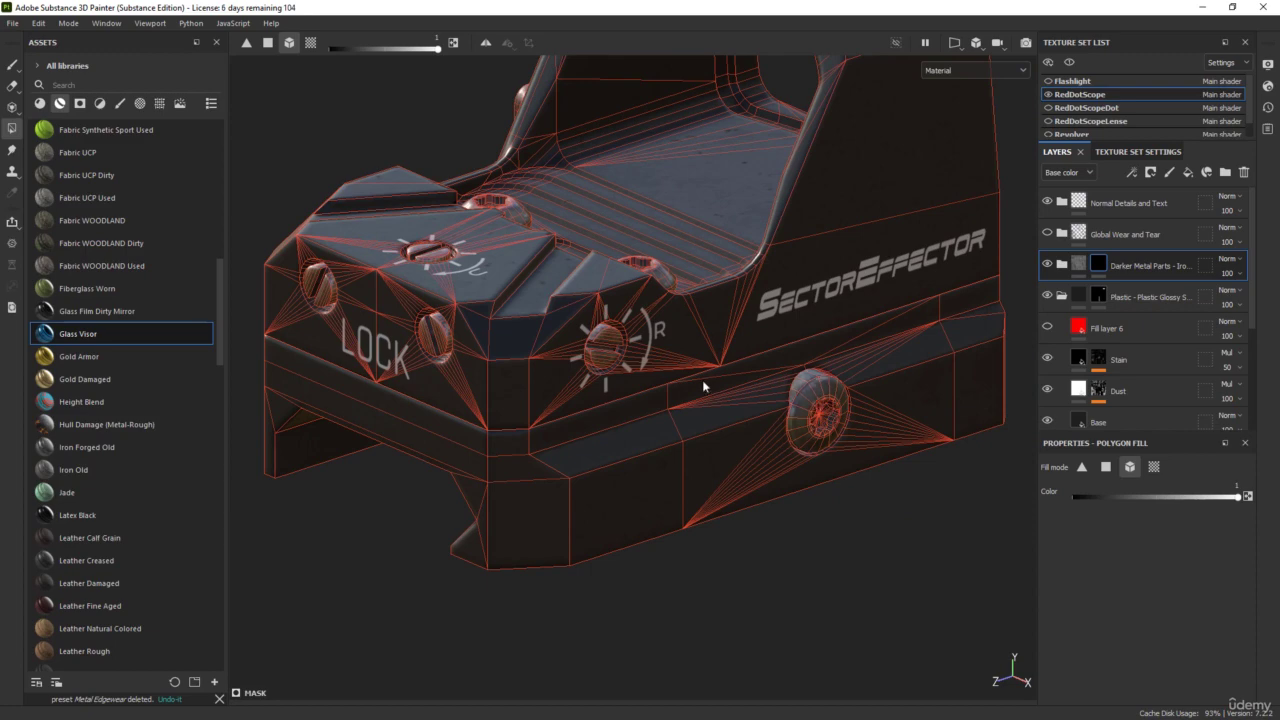
- Paint the round pin on the scope's side rail into the Darker Metal Parts mask with a white brush of size 1
left_click_drag(703, 387, 678, 500, "alt")
left_click_drag(521, 332, 706, 380, "alt")
scroll(622, 485, "up", 2)
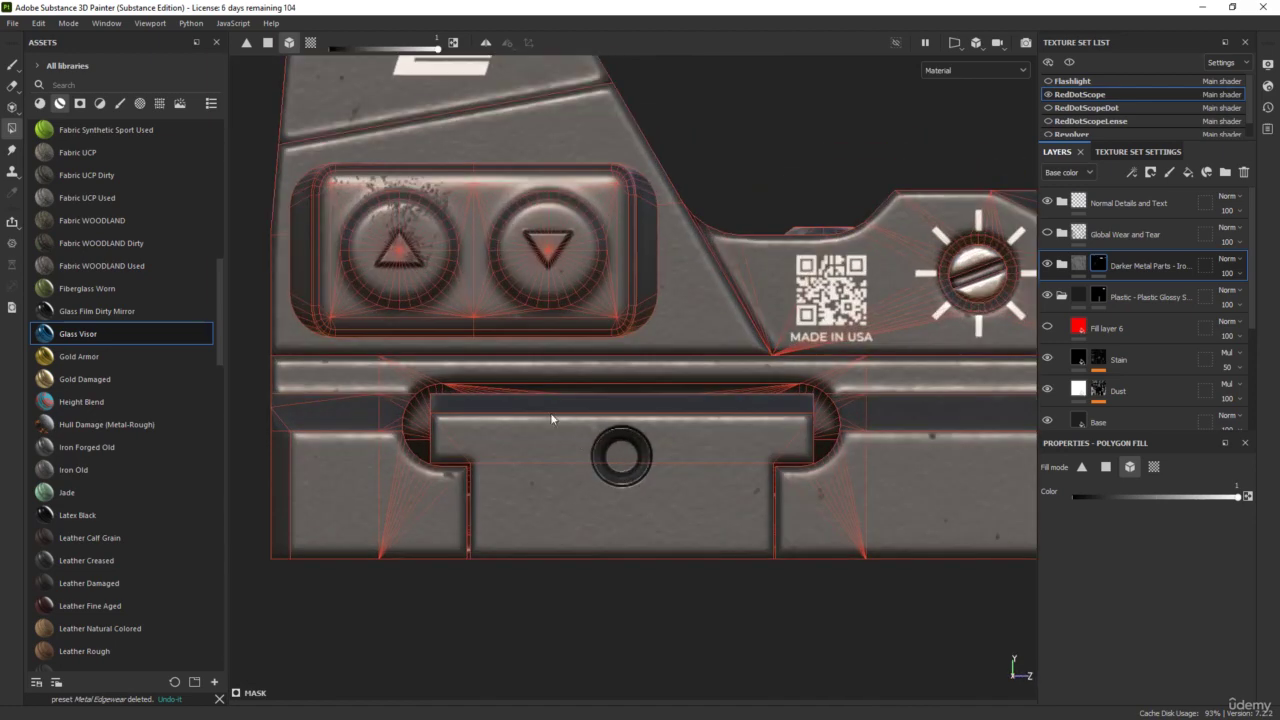
left_click(11, 65)
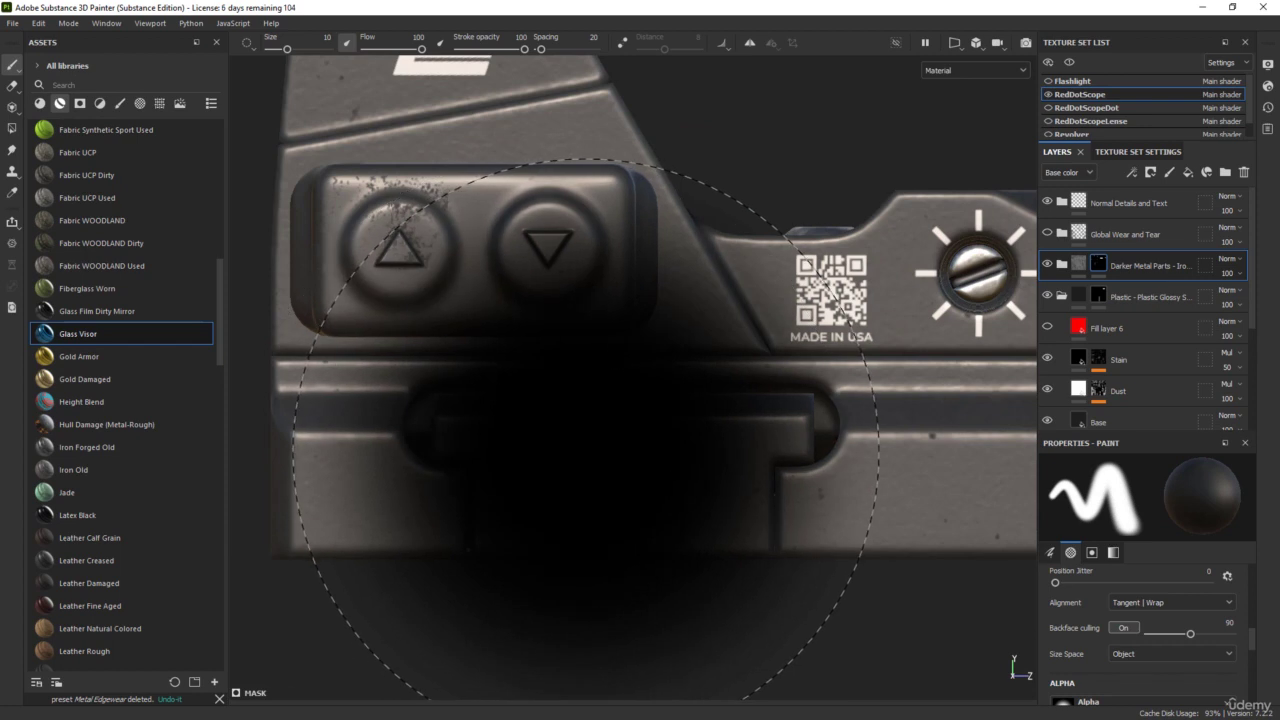
mouse_move(587, 449)
right_mouse_down("ctrl")
mouse_move(590, 383)
mouse_move(445, 383)
right_mouse_up("ctrl")
scroll(610, 465, "up", 3)
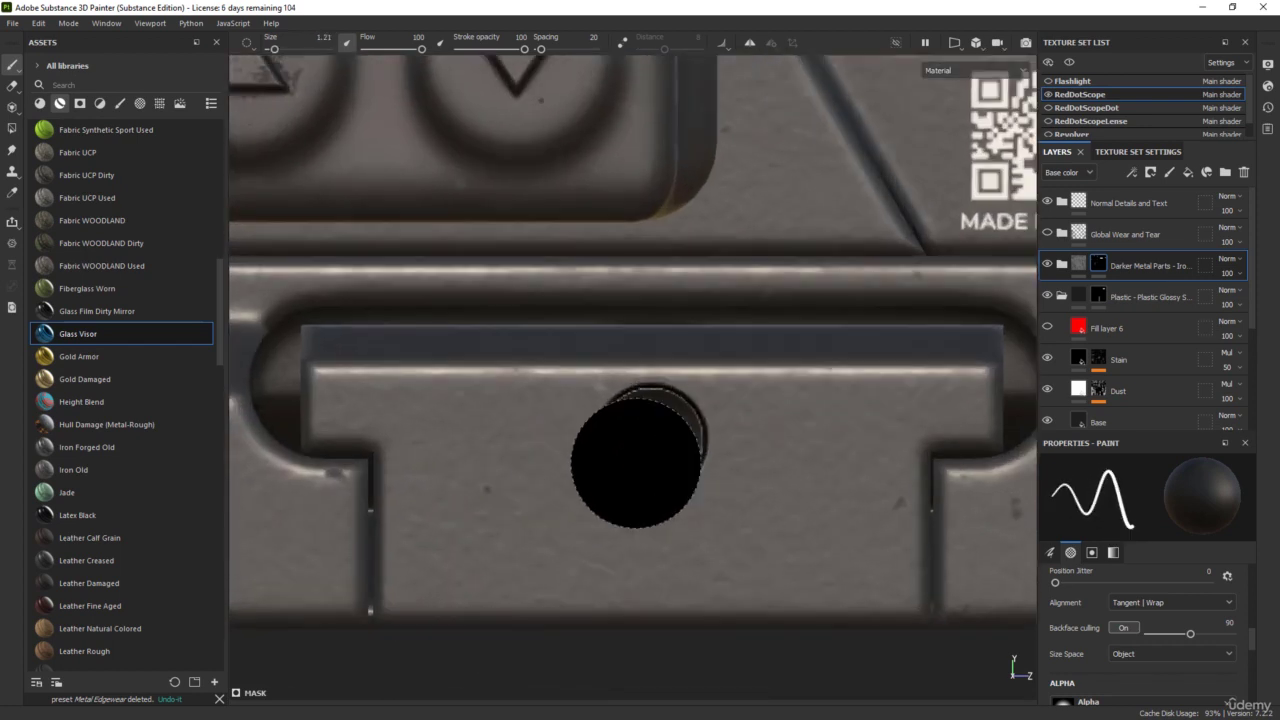
right_click_drag(658, 447, 651, 440, "ctrl")
key("x")
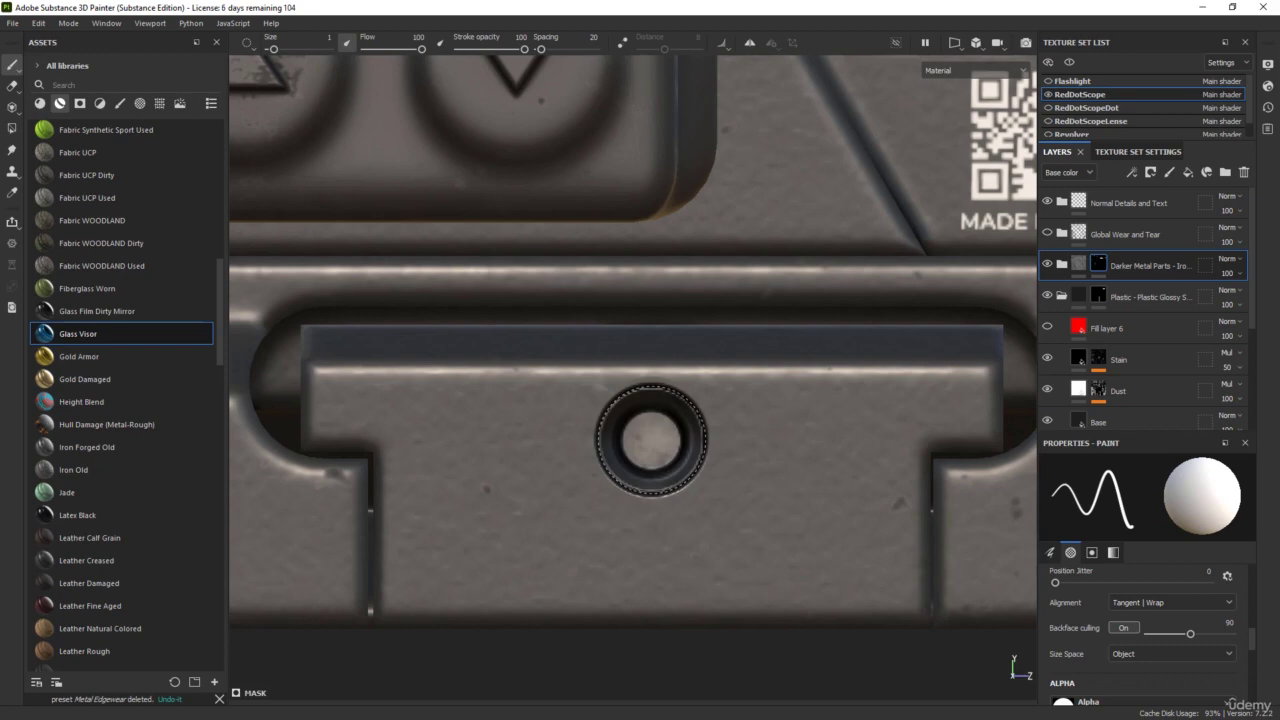
- Examine the masked pin in the base color channel, then in the material view with the whole scope
scroll(780, 571, "down", 3)
left_click_drag(749, 596, 709, 495, "alt")
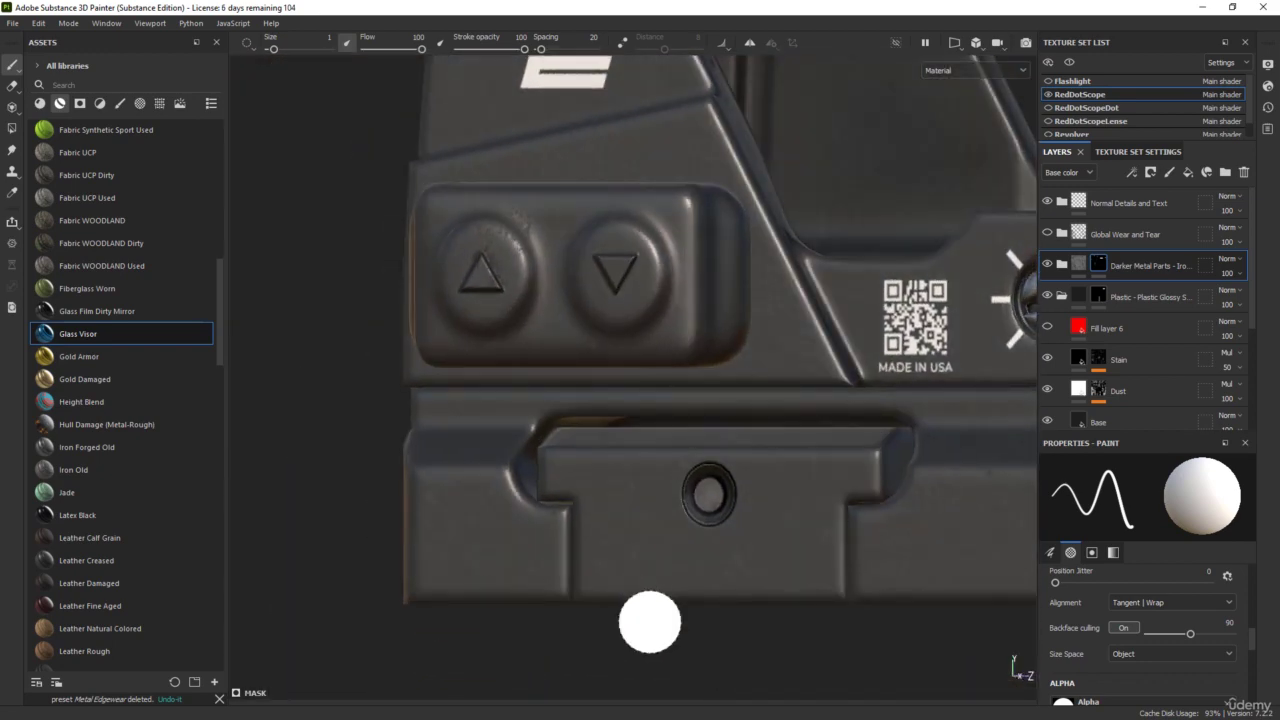
key("c")
key("c")
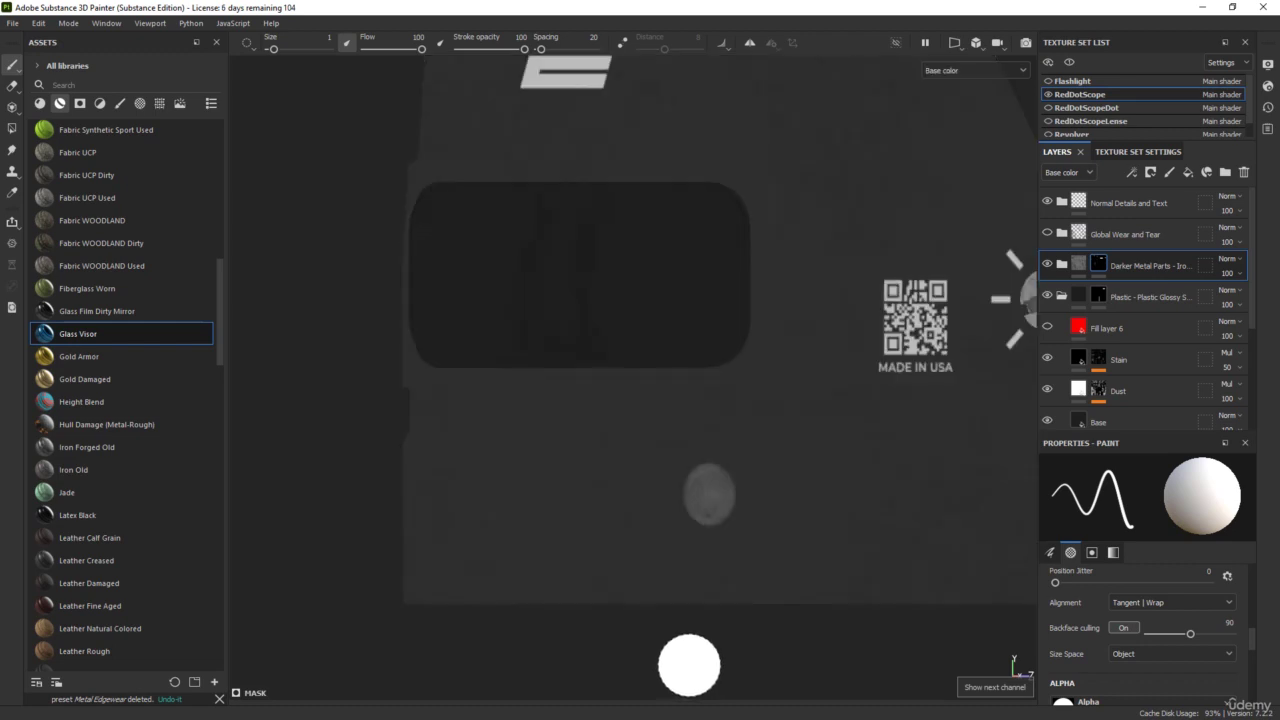
key("c")
middle_click_drag(795, 531, 634, 561, "alt")
key("m")
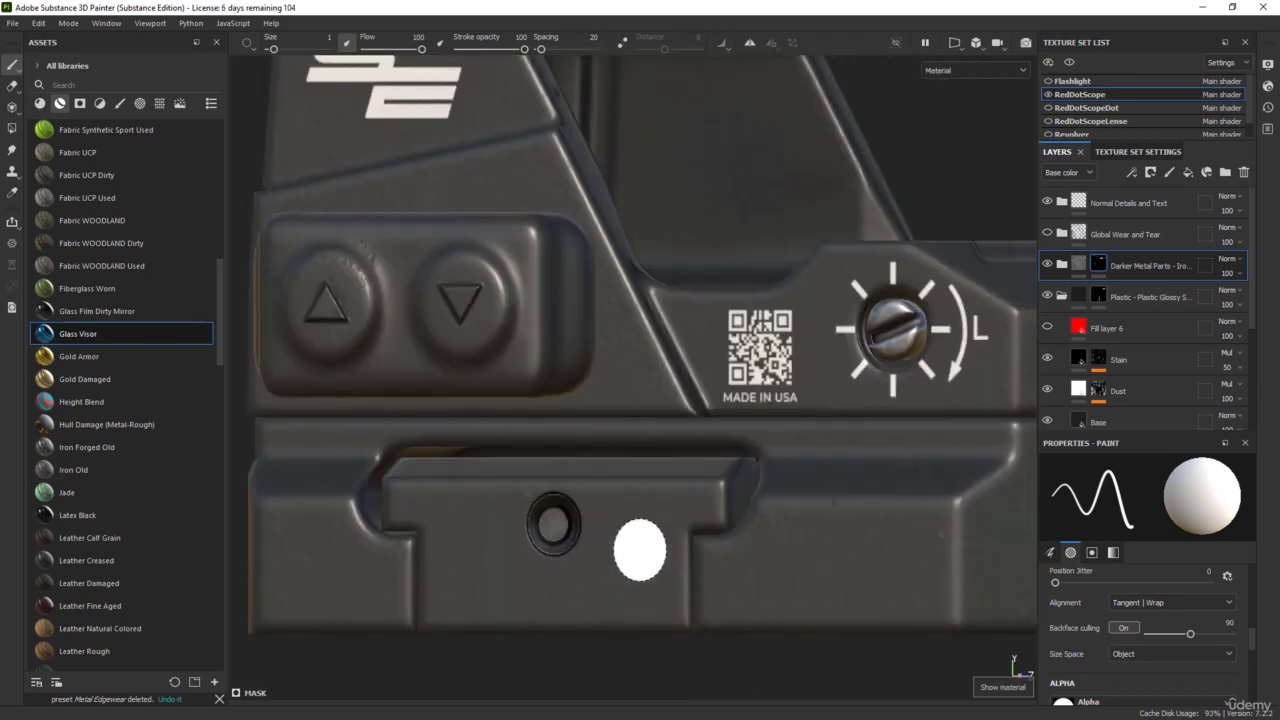
mouse_move(634, 531)
left_mouse_down("alt")
mouse_move(669, 622)
mouse_move(862, 627)
left_mouse_up("alt")
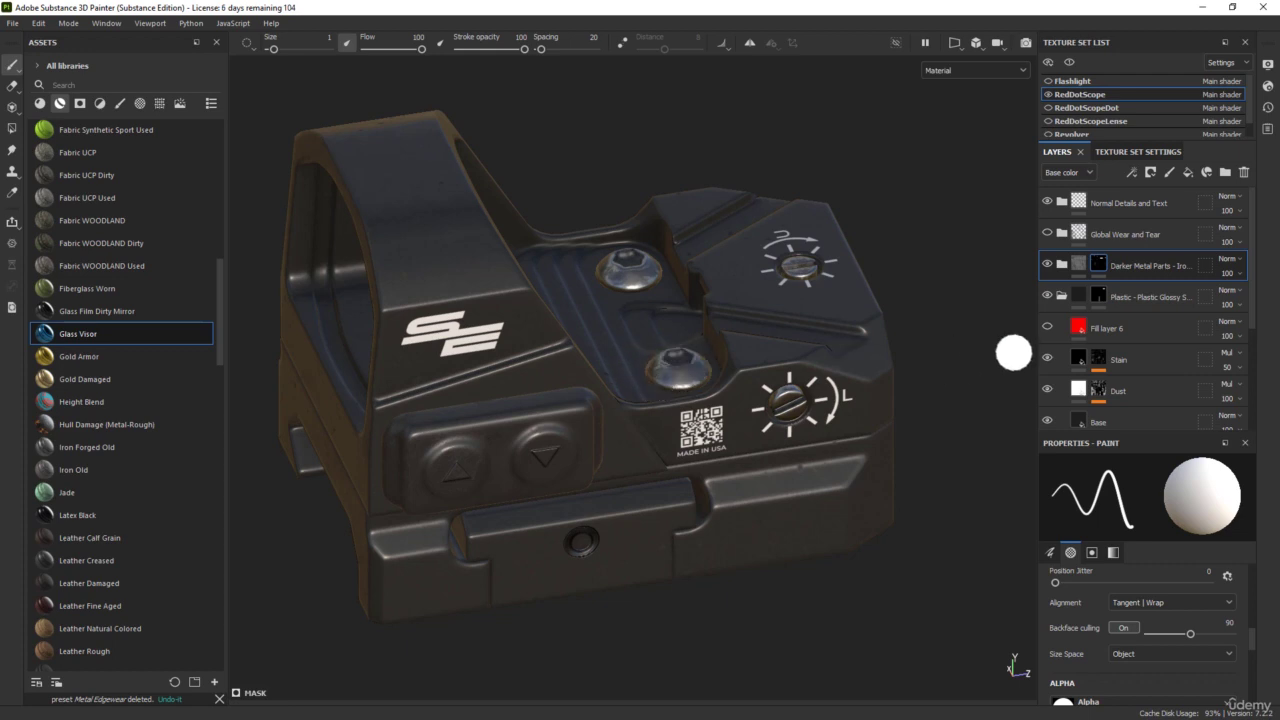
- Expand the Darker Metal Parts folder and toggle the Edges layer to compare its effect on the screws up close
left_click(1062, 265)
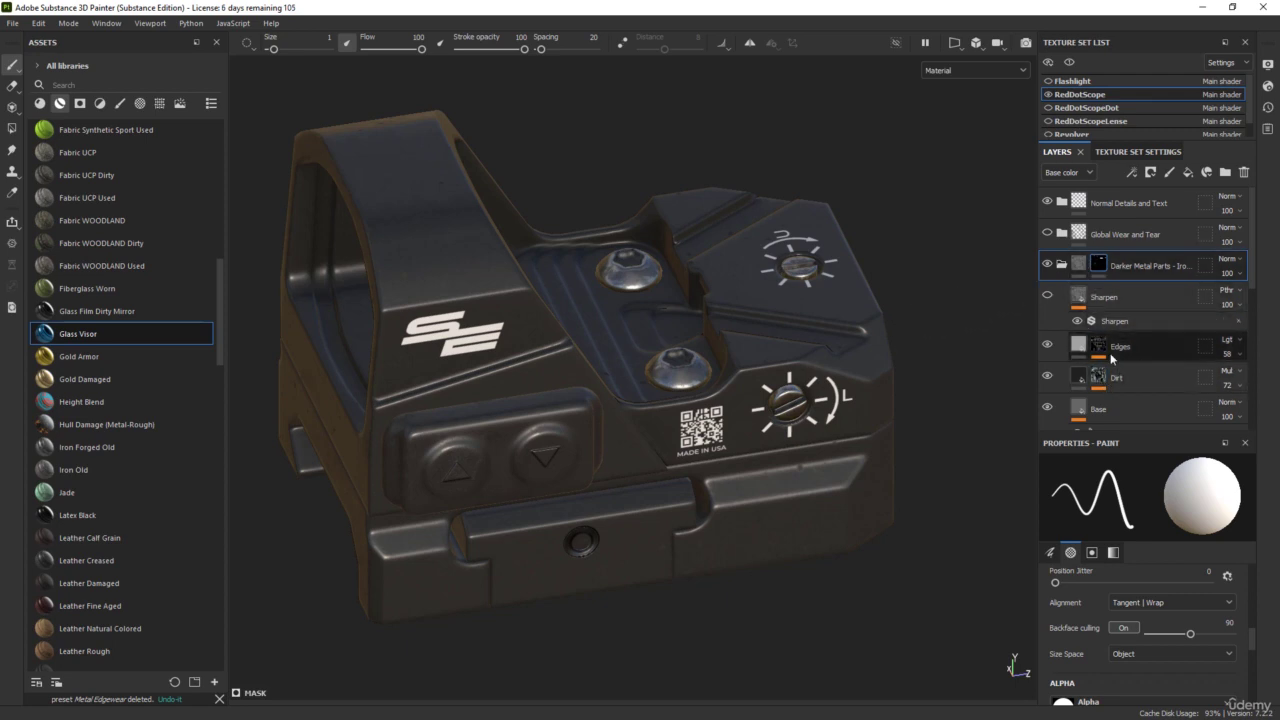
left_click(1048, 345)
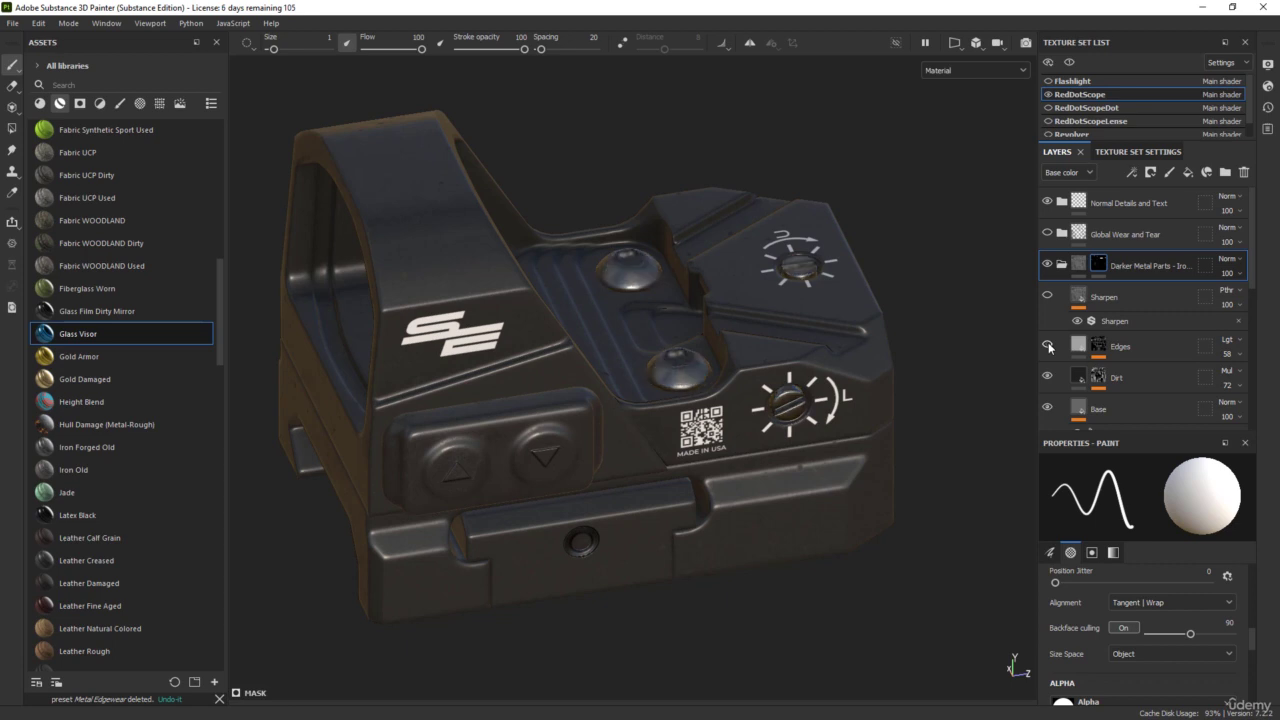
left_click(1048, 345)
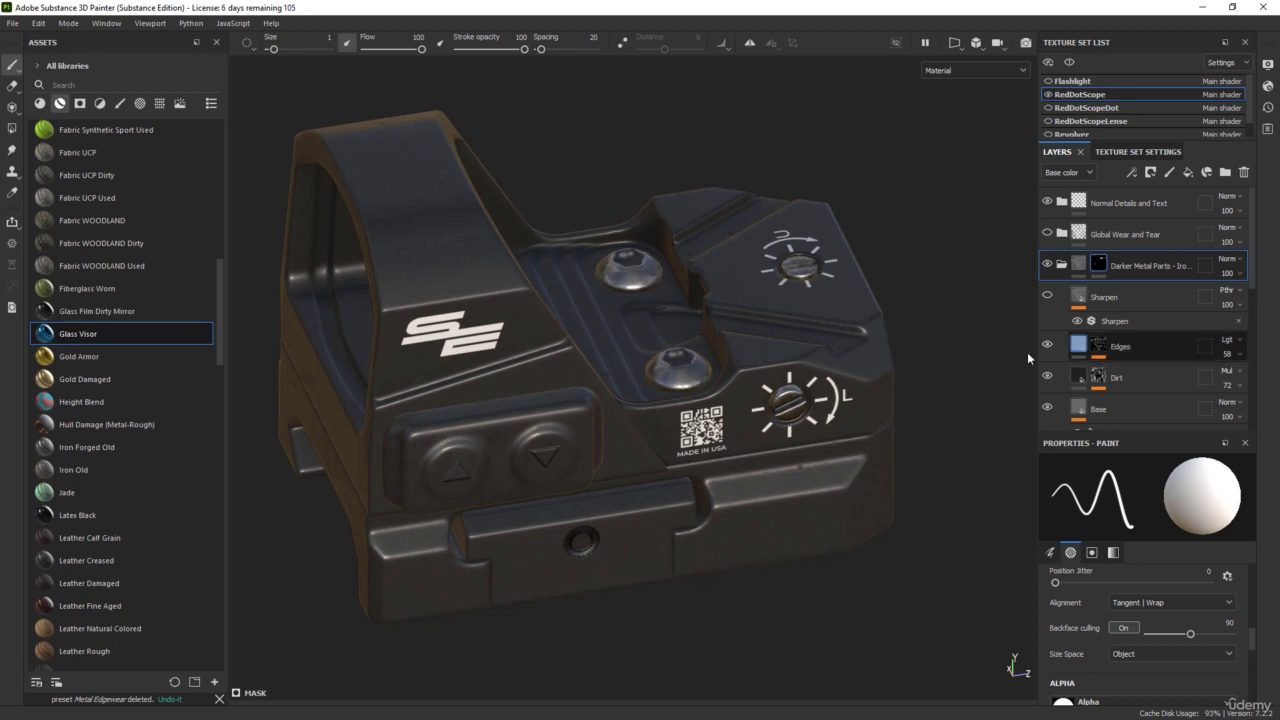
scroll(1028, 357, "up", 5)
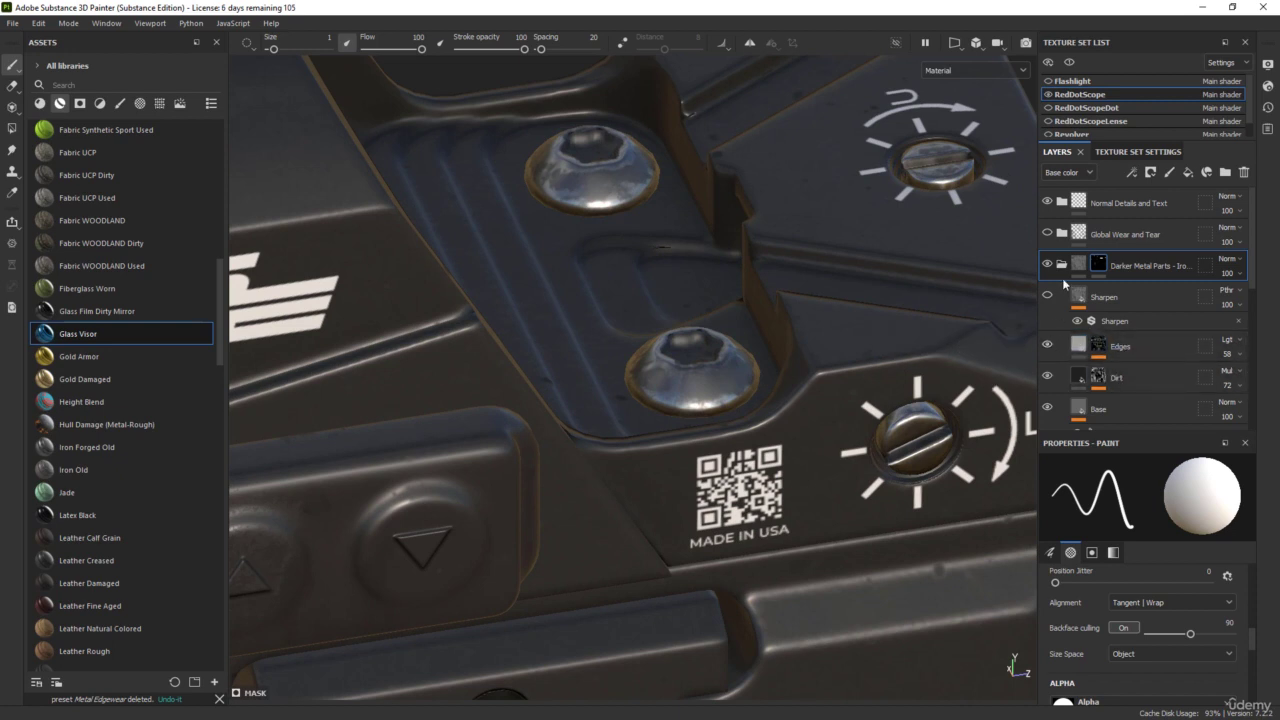
left_click(1047, 345)
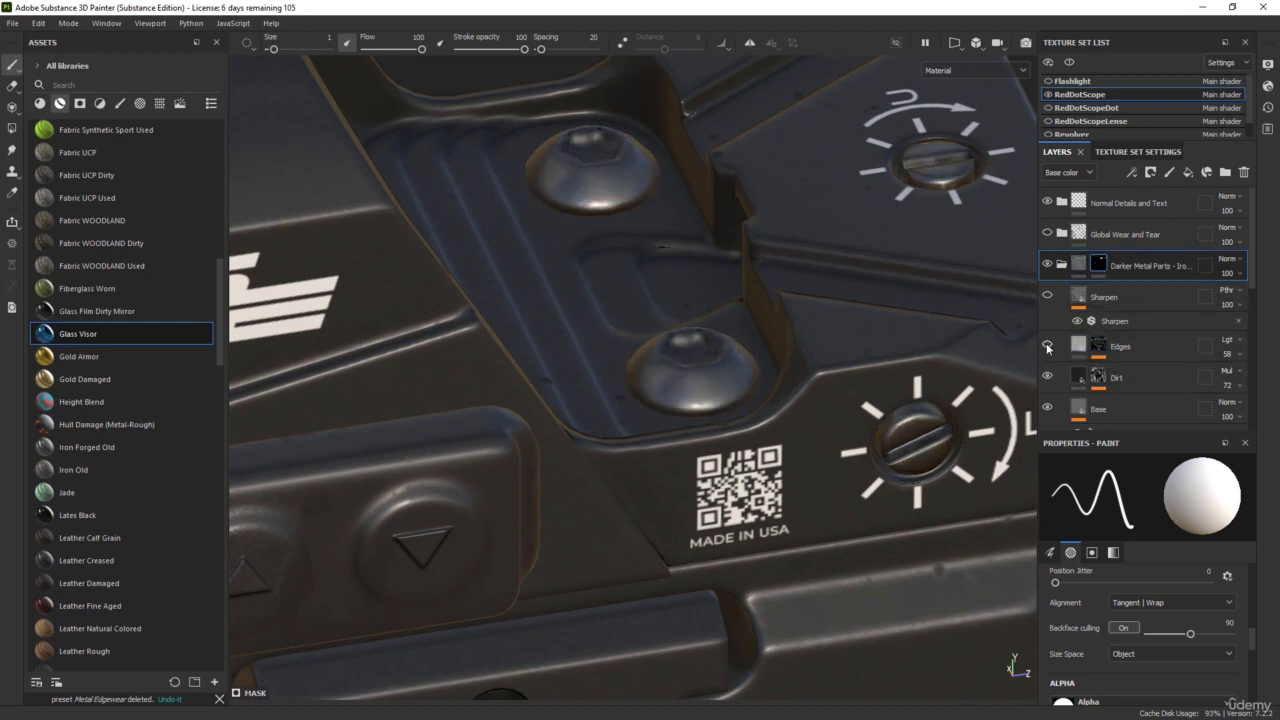
left_click(1047, 346)
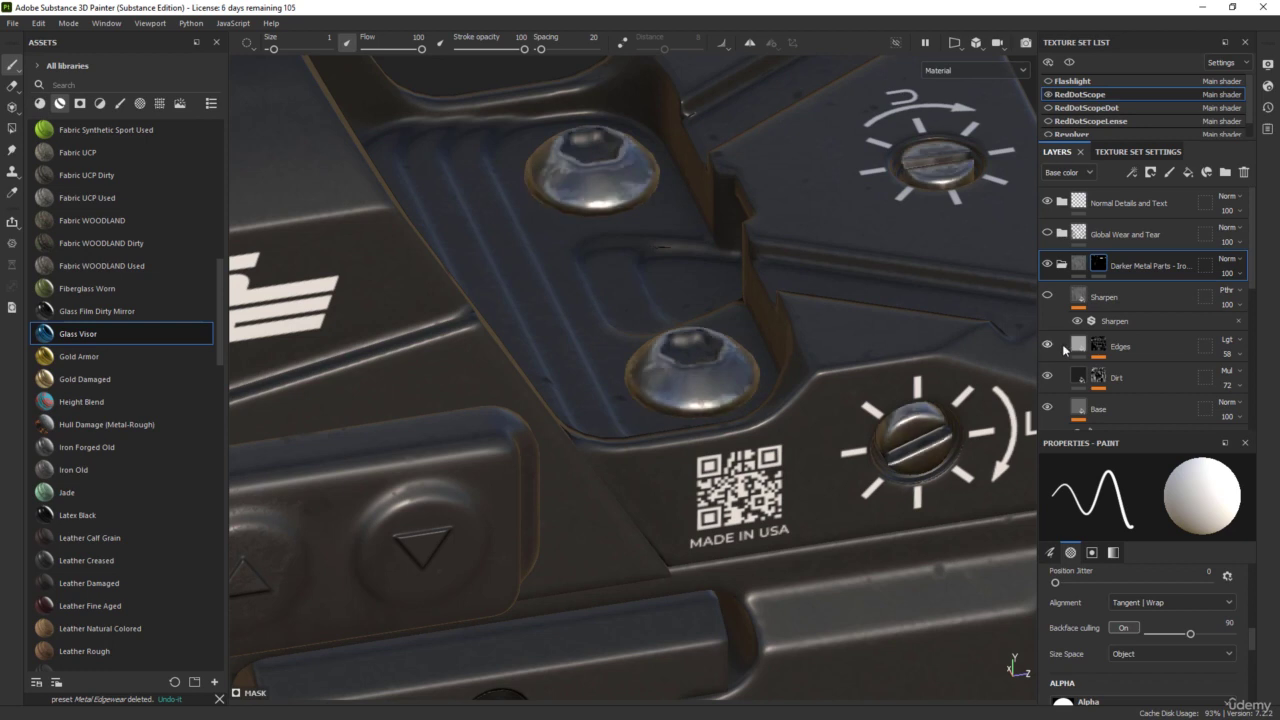
- Darken the base color of the Darker Metal Parts folder's Edges layer to 3f3f3f
left_click(1080, 346)
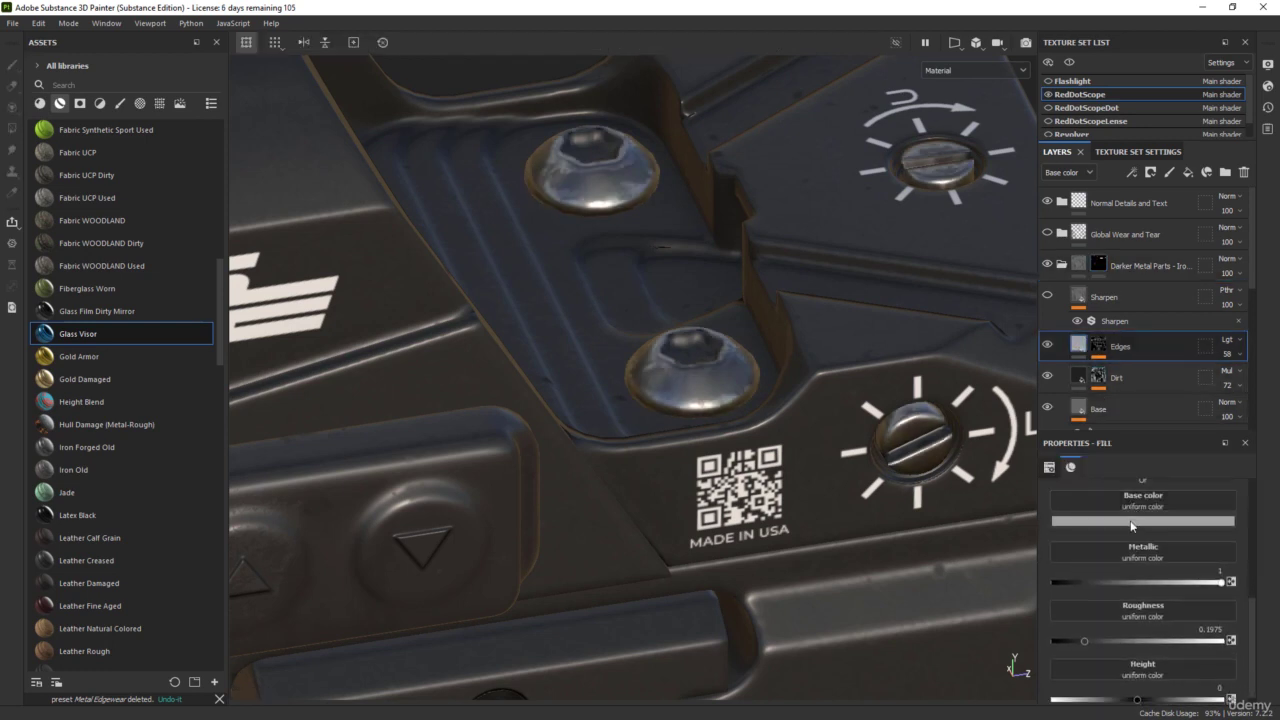
left_click(1141, 521)
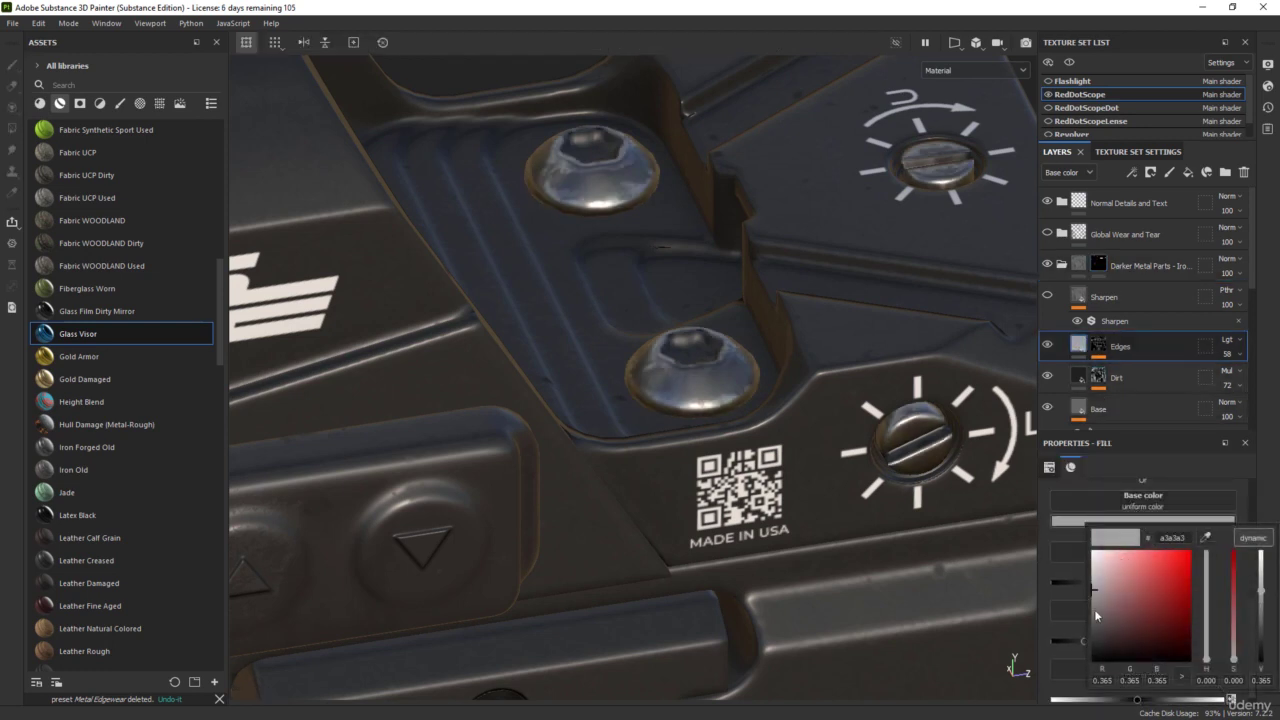
left_click_drag(1096, 612, 1077, 640)
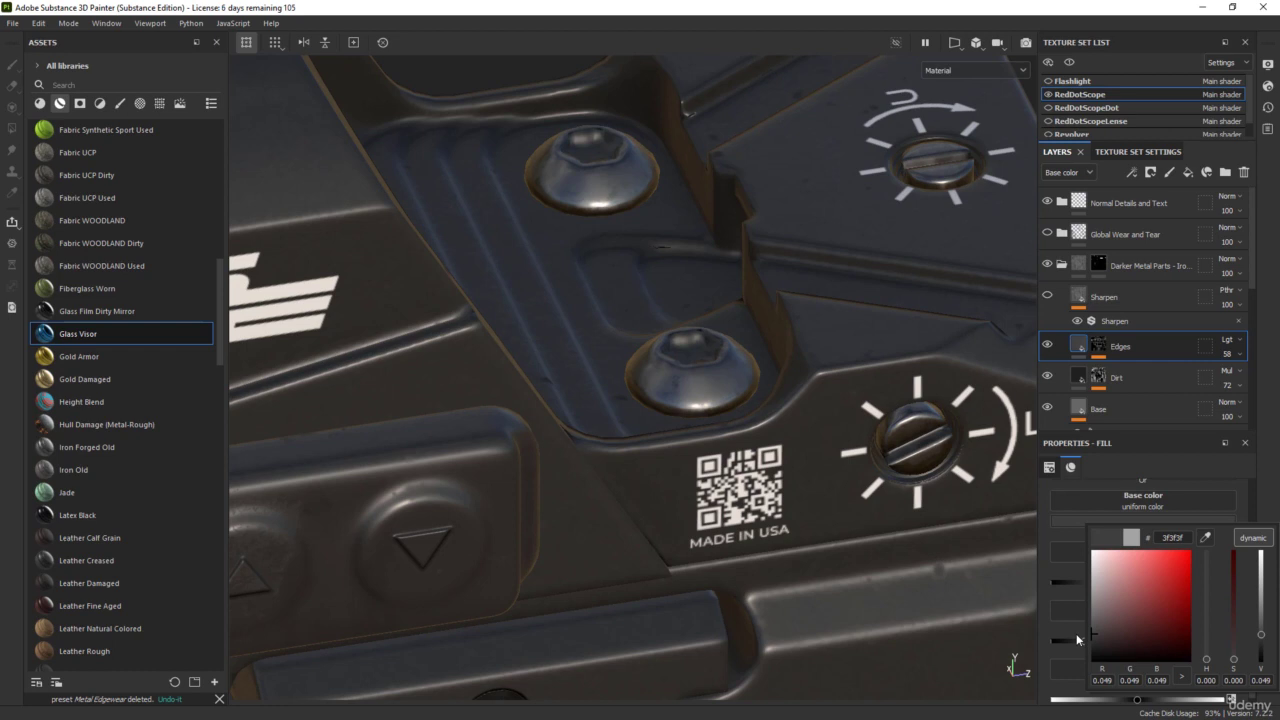
left_click(1077, 347)
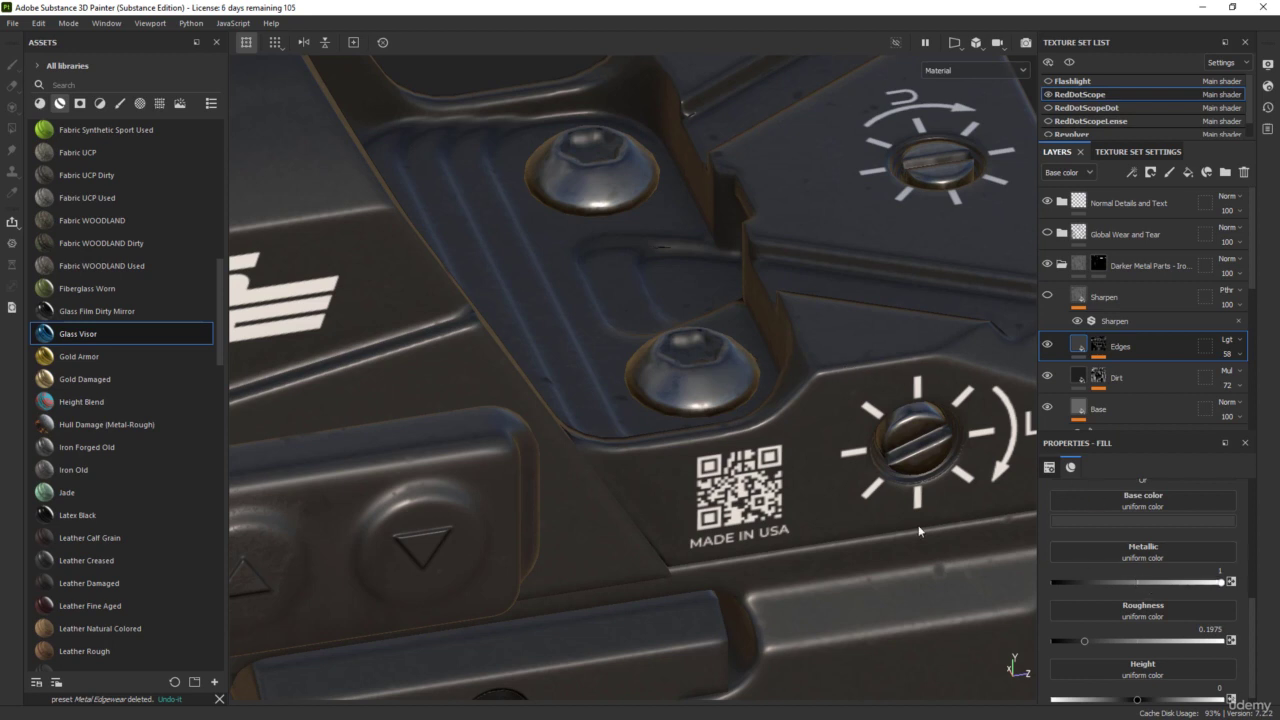
- Inspect the screws in the roughness channel and the material view from several angles and distances around the scope
key("c")
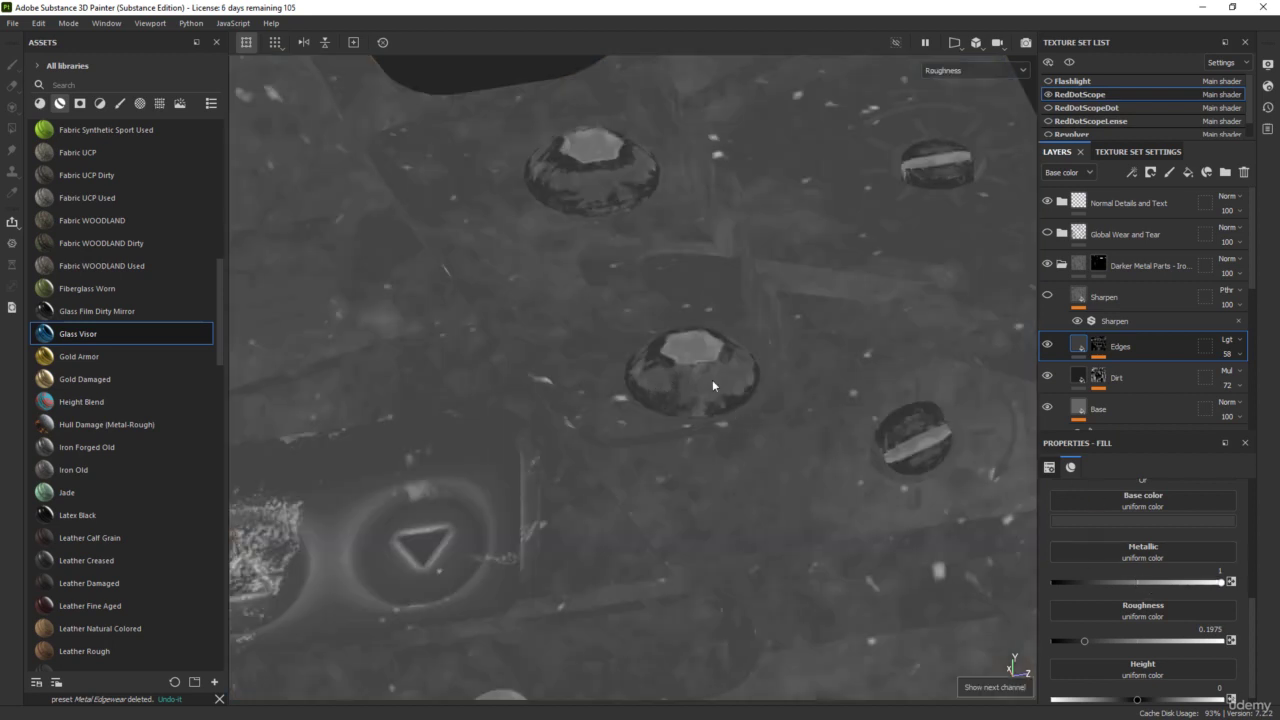
key("m")
left_click_drag(731, 376, 749, 415, "alt")
middle_click_drag(836, 424, 714, 449, "alt")
scroll(732, 448, "down", 2)
left_click_drag(752, 430, 677, 434, "alt")
middle_click_drag(677, 434, 512, 443, "alt")
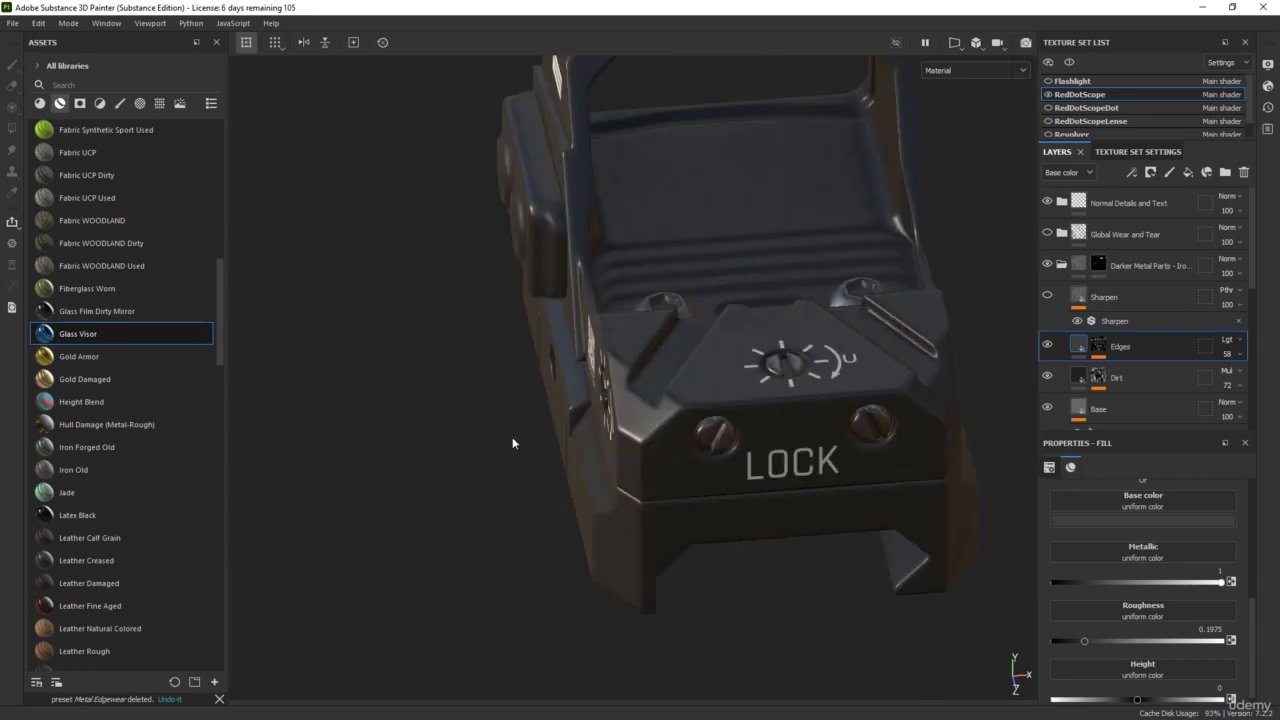
left_click_drag(512, 443, 707, 313, "alt")
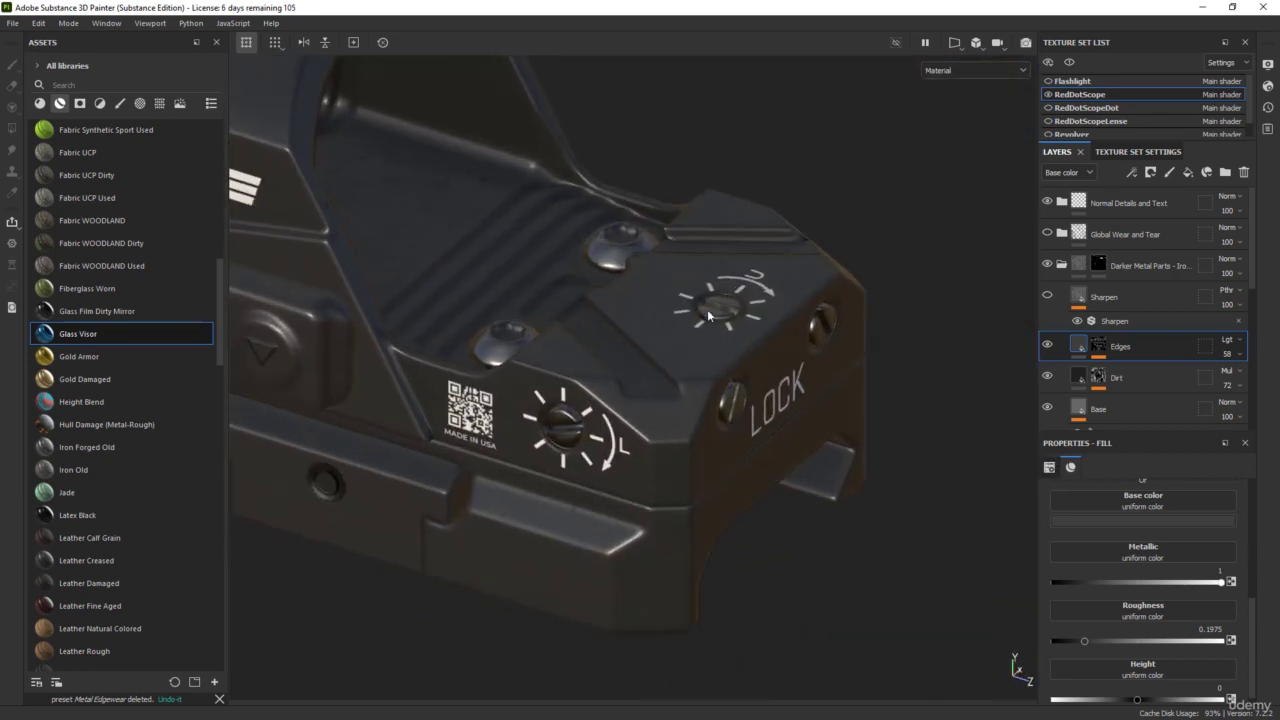
scroll(707, 309, "up", 6)
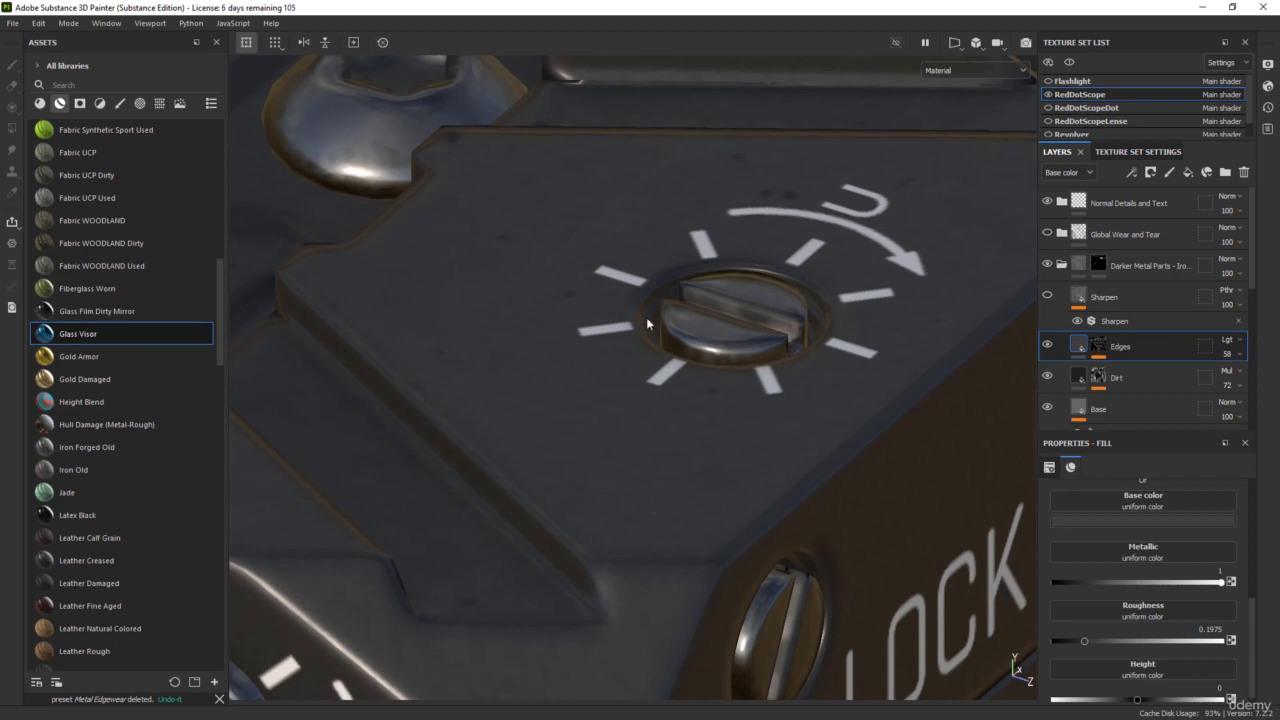
mouse_move(672, 342)
left_mouse_down("alt")
mouse_move(620, 408)
mouse_move(665, 378)
mouse_move(665, 316)
left_mouse_up("alt")
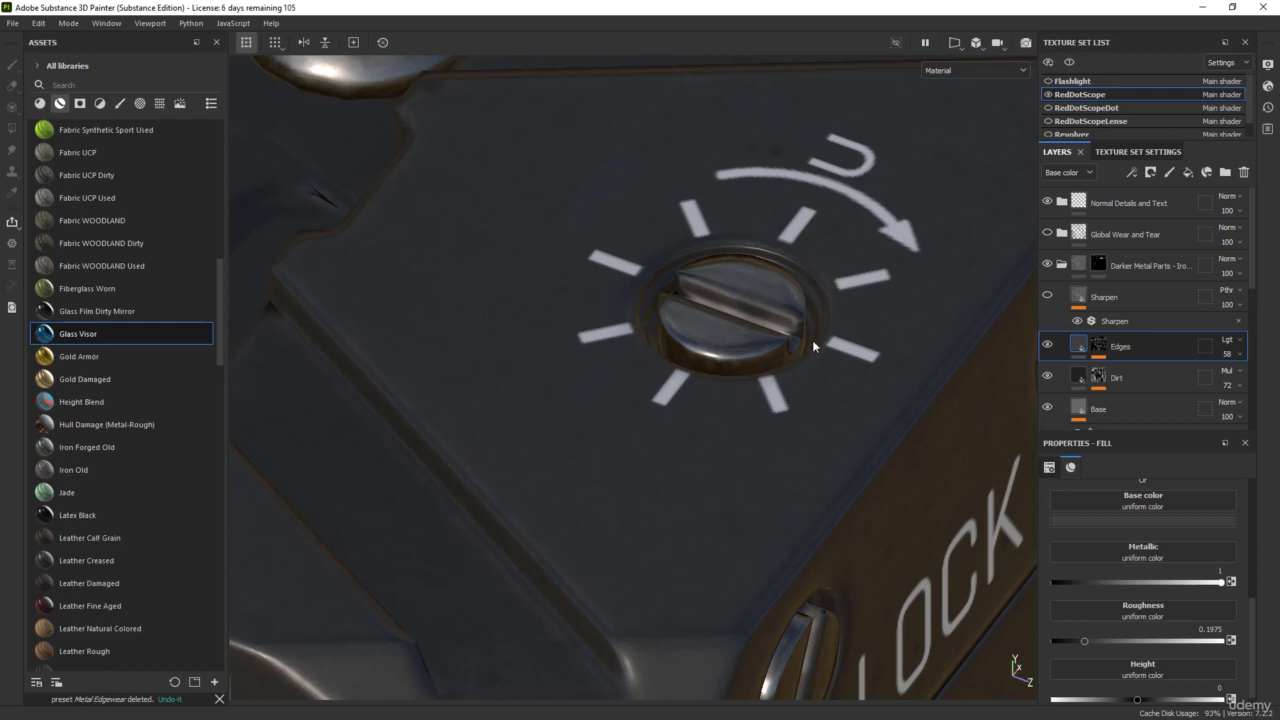
scroll(658, 290, "down", 6)
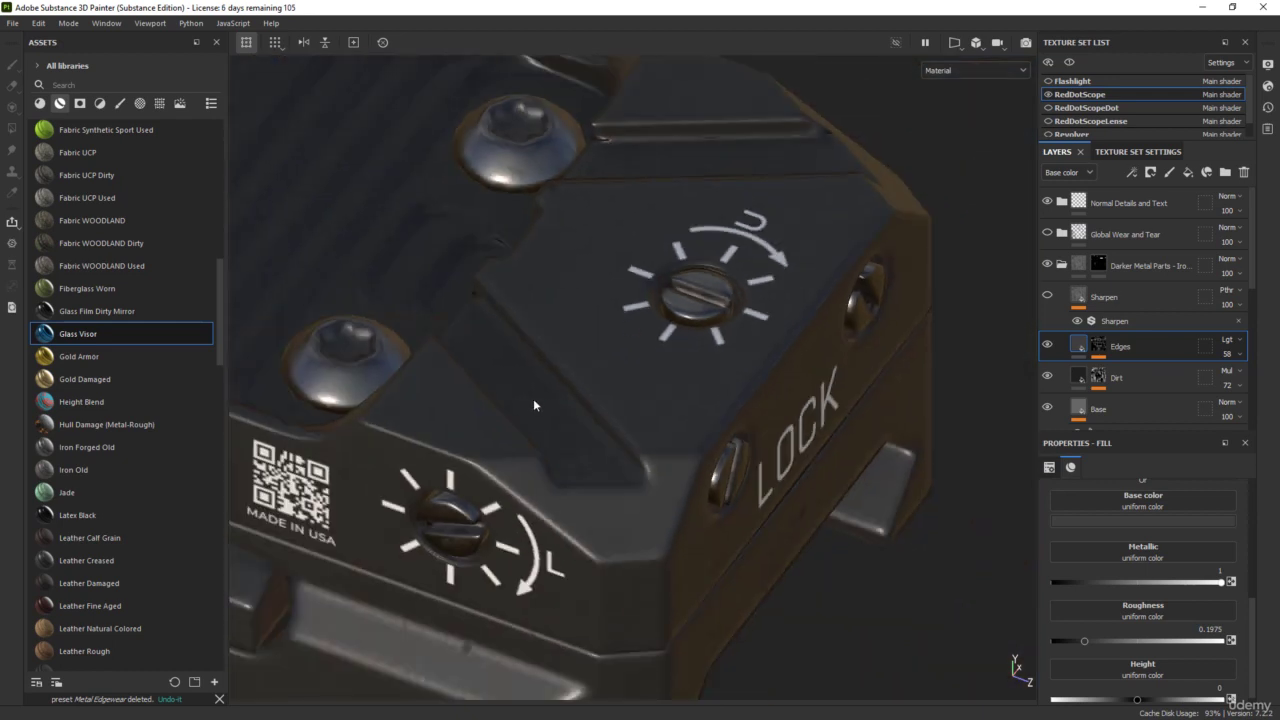
left_click_drag(533, 398, 698, 329, "alt")
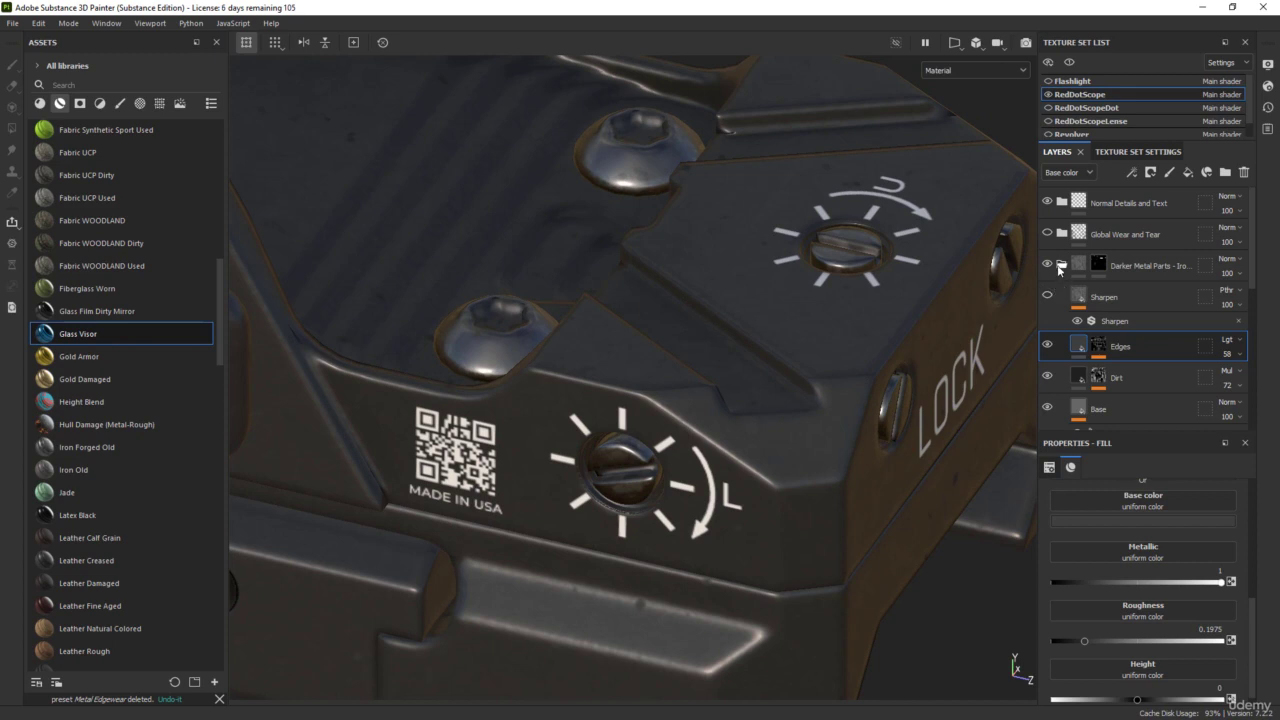
- Collapse the Darker Metal Parts folder and duplicate it
left_click(1062, 266)
left_click(1150, 266)
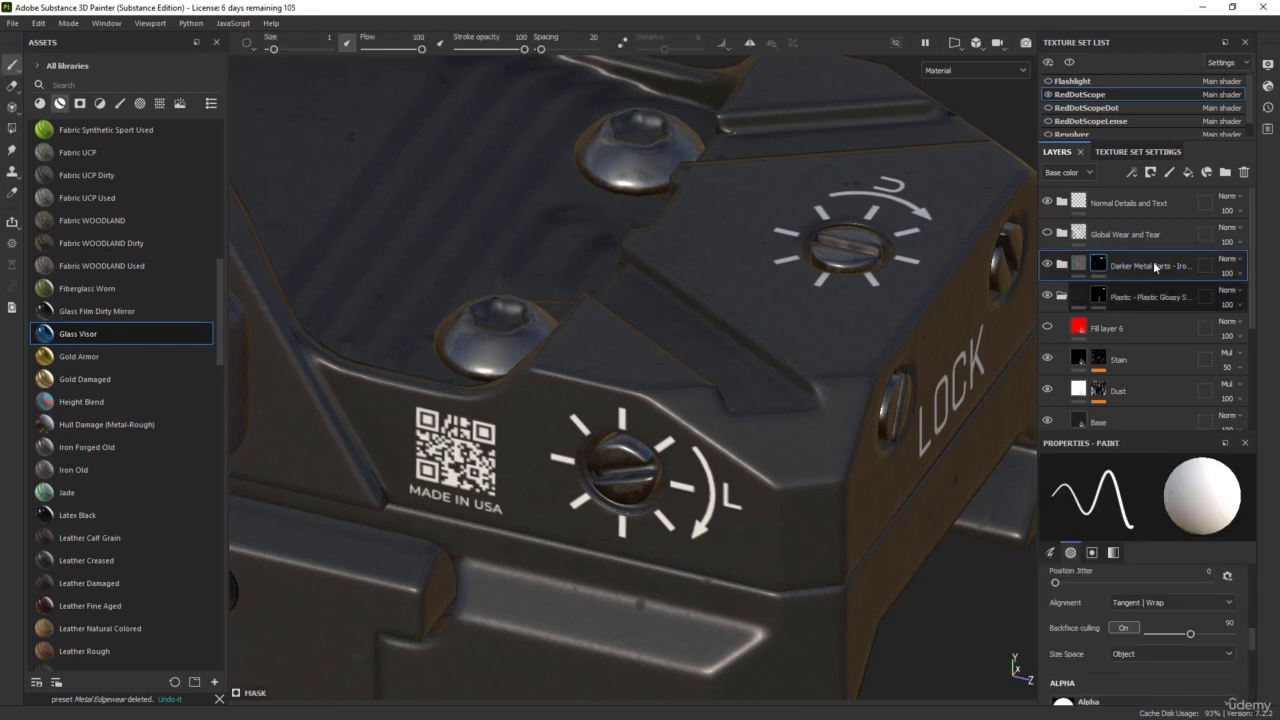
key("ctrl+d")
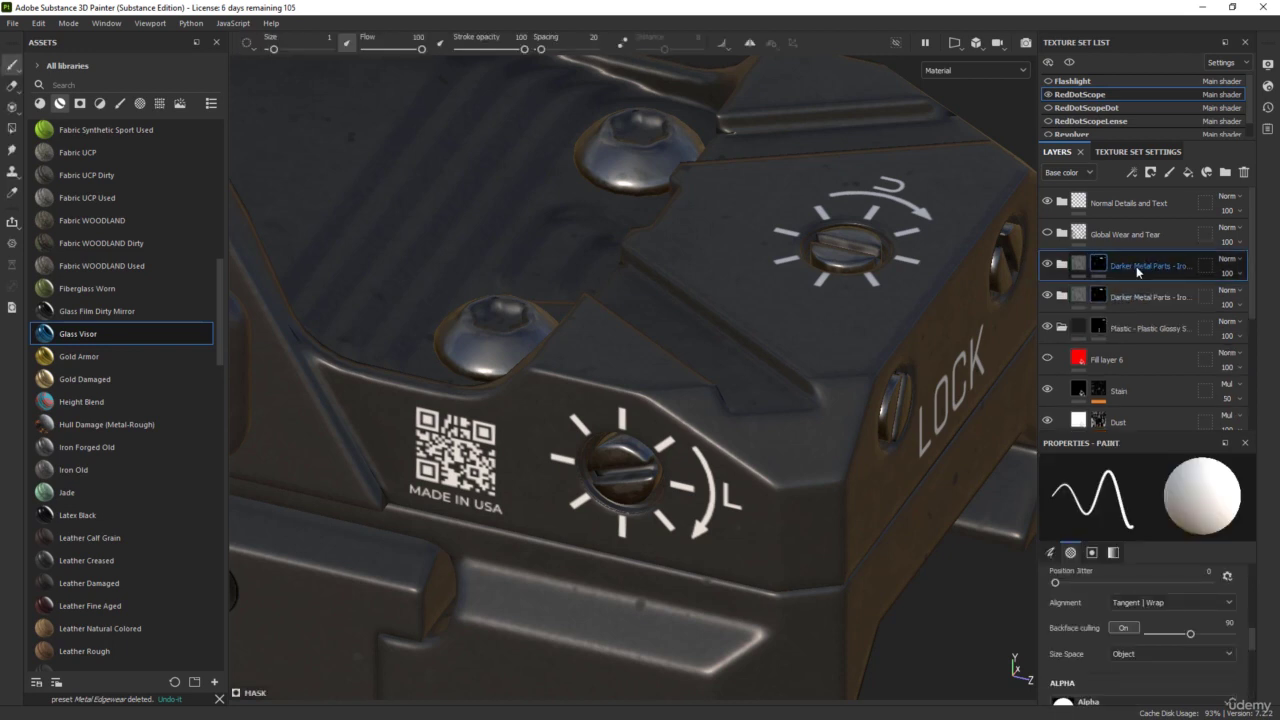
- Rename the duplicated folder Copper Tone Metal and replace its mask with a black one
double_click(1136, 266)
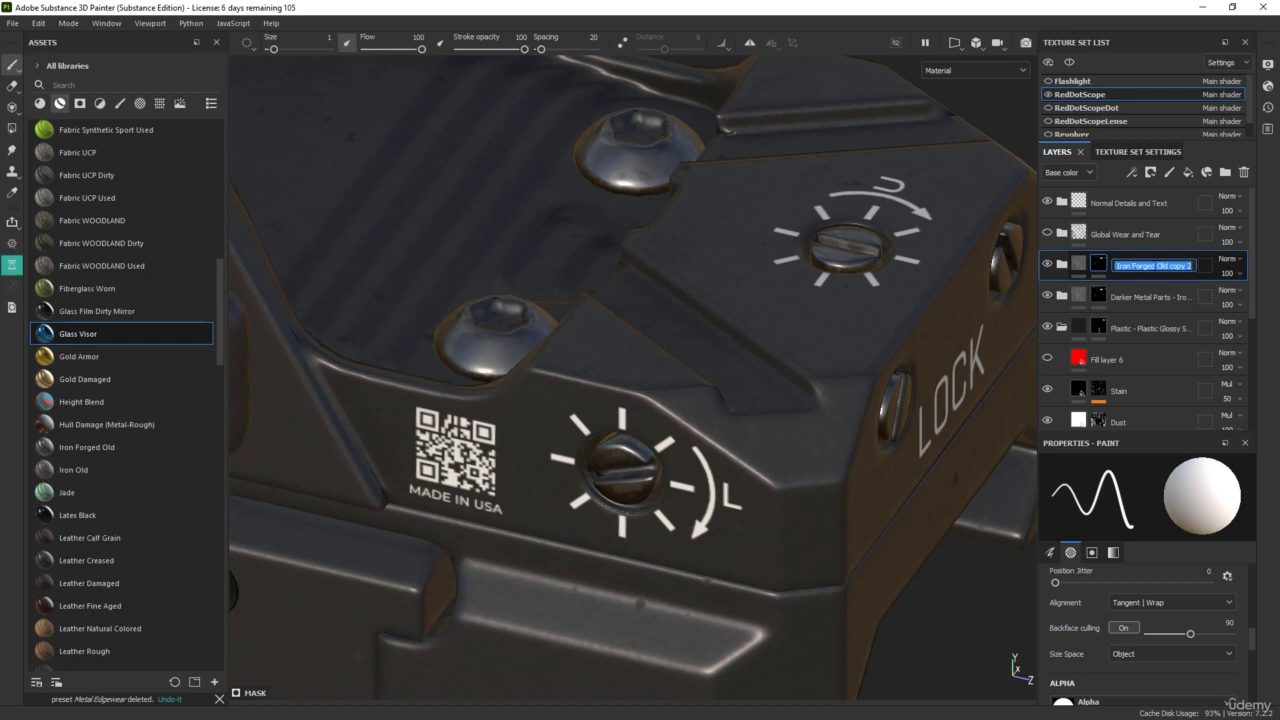
type("C")
type("opper Tone Metal")
key("Return")
right_click(1097, 260)
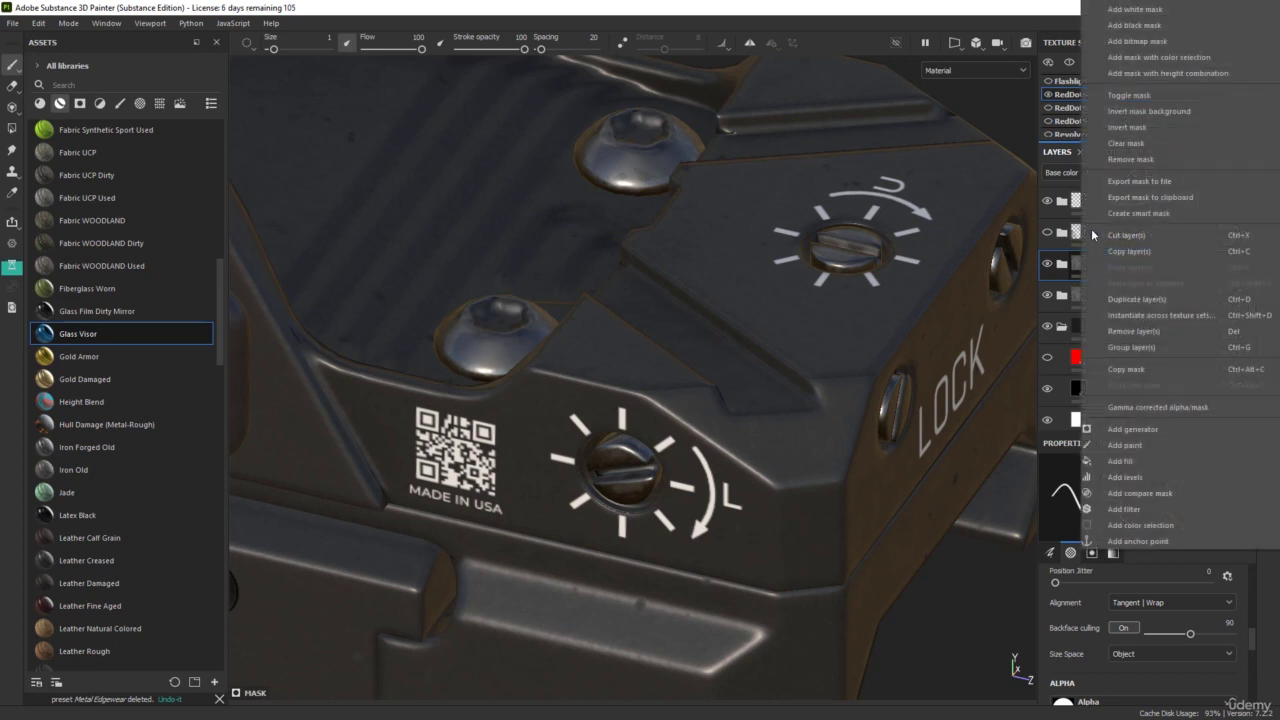
left_click(1142, 24)
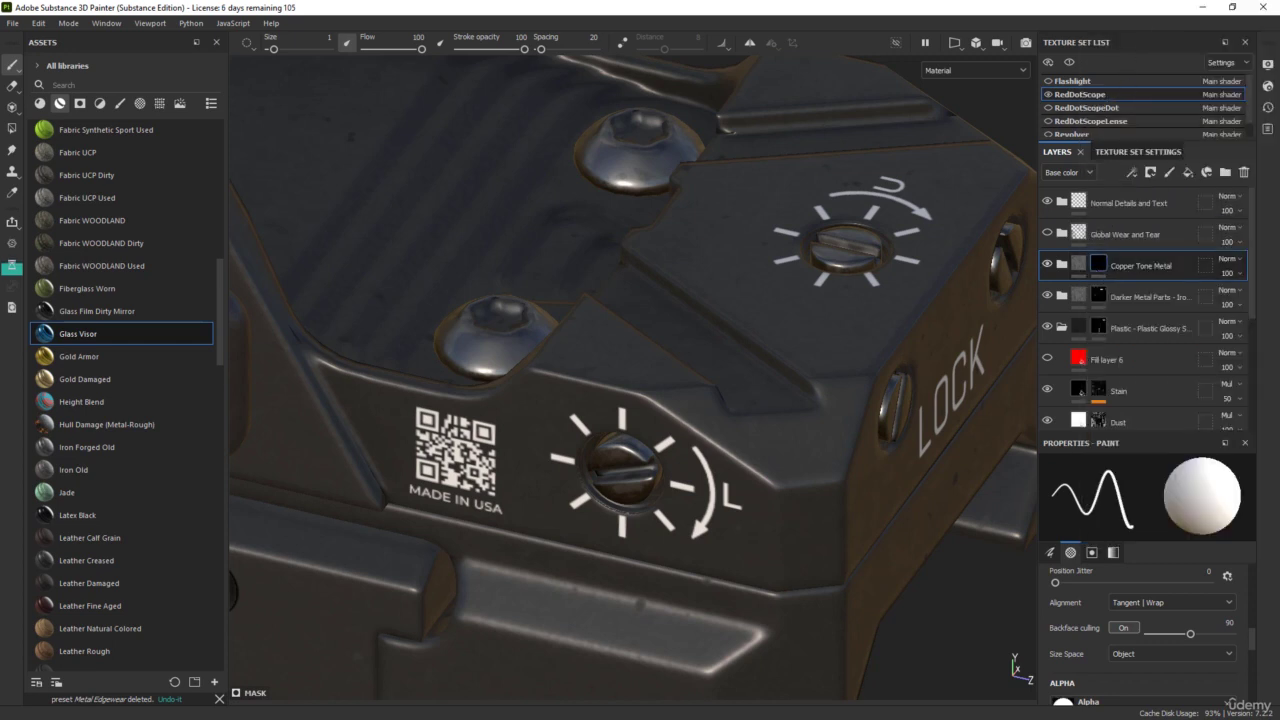
- Polygon-fill the ring around the L adjustment screw into the Copper Tone Metal mask and set its Base layer's base color to brown 795e41
left_click(12, 130)
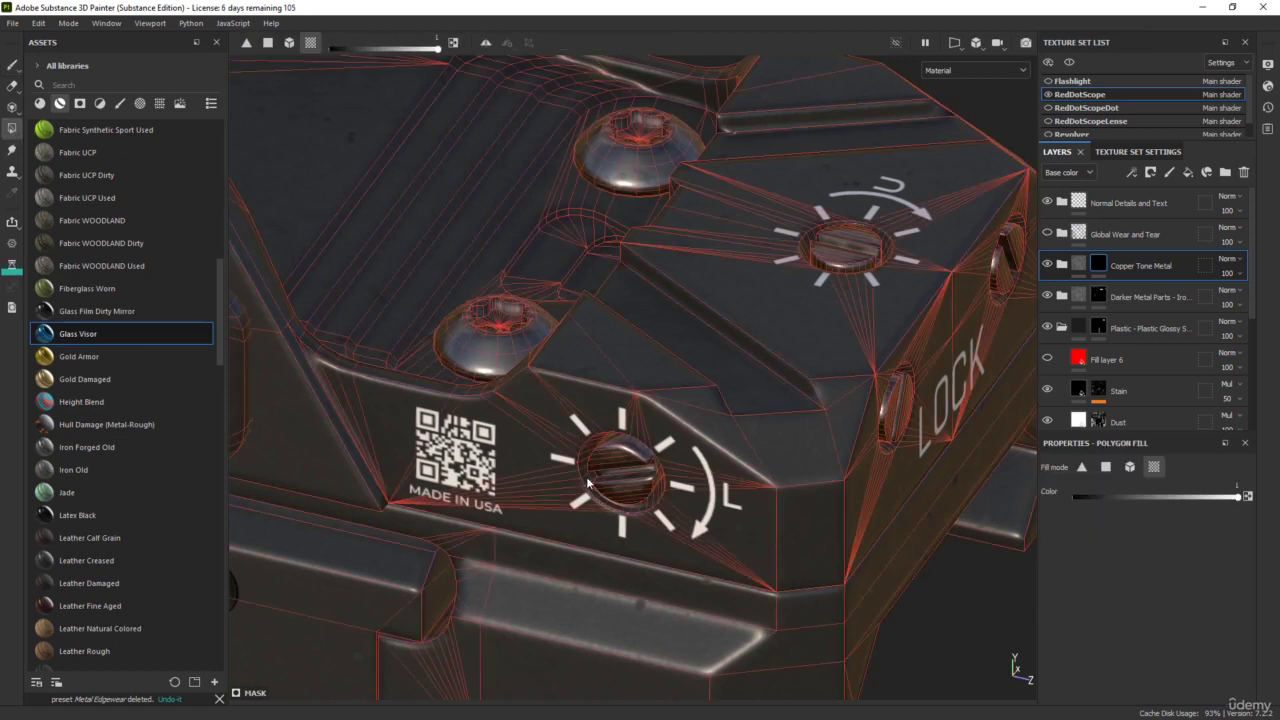
left_click(1062, 266)
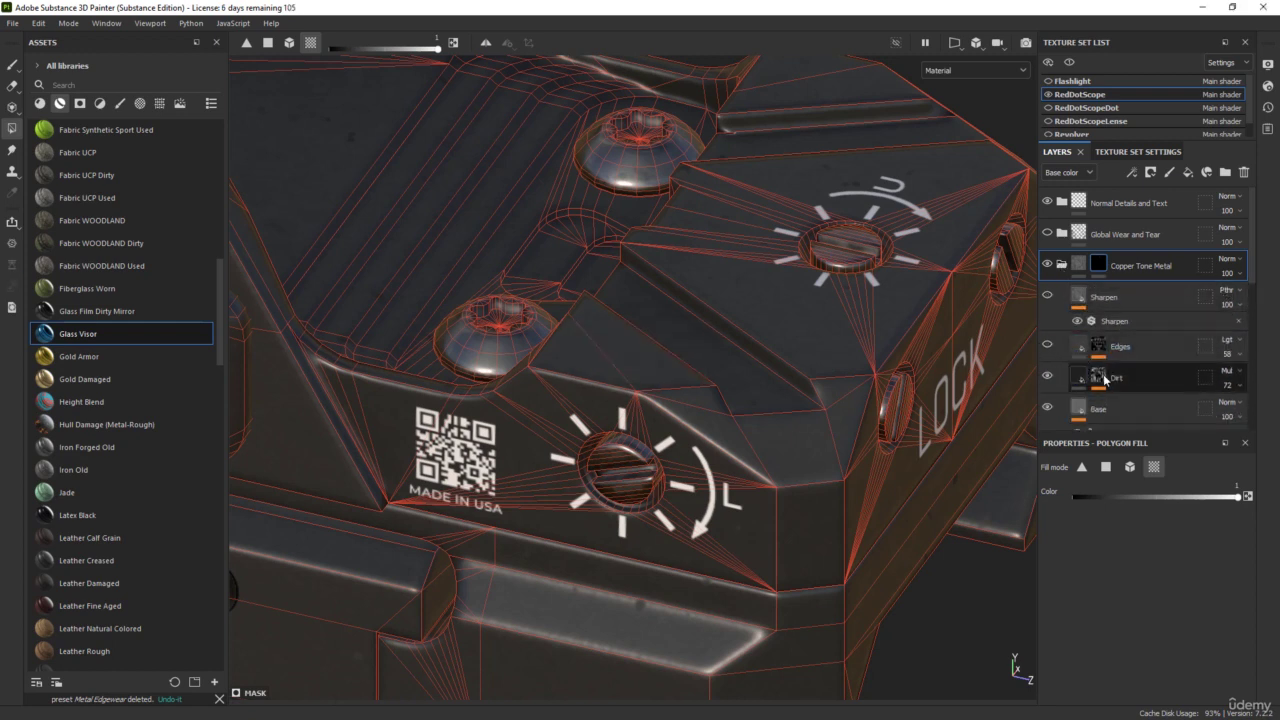
left_click(1076, 378)
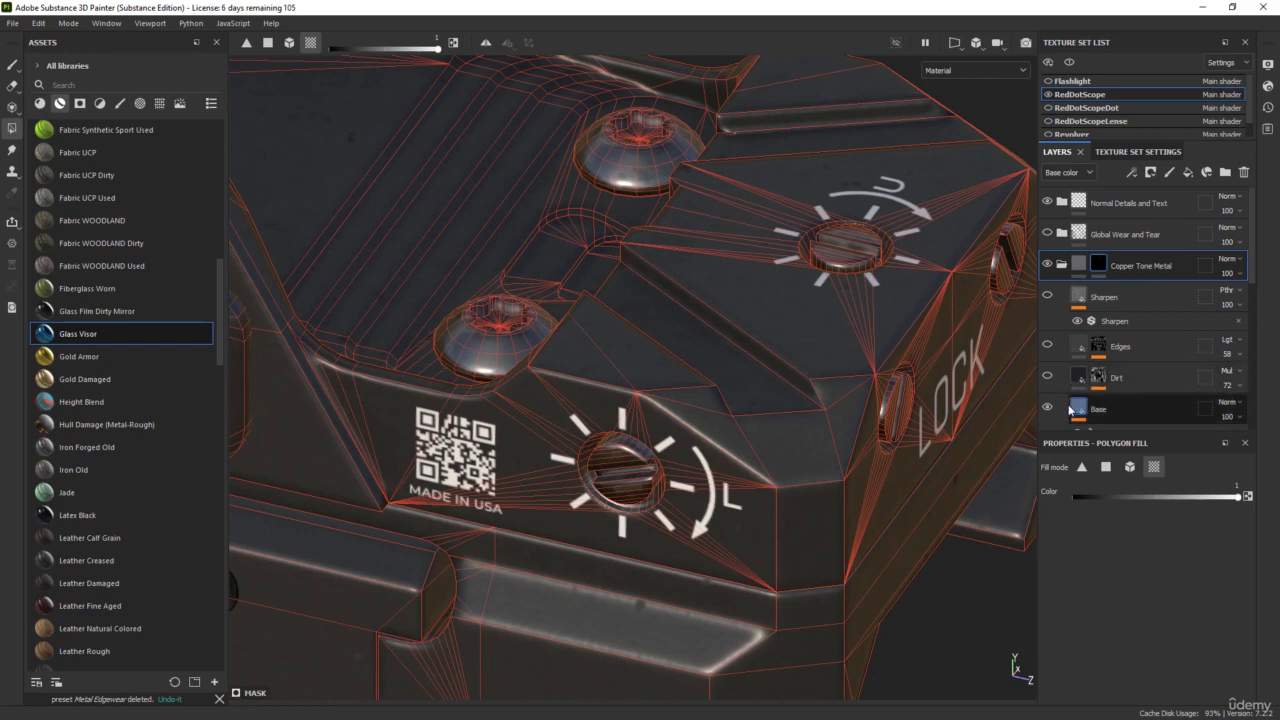
left_click(1077, 411)
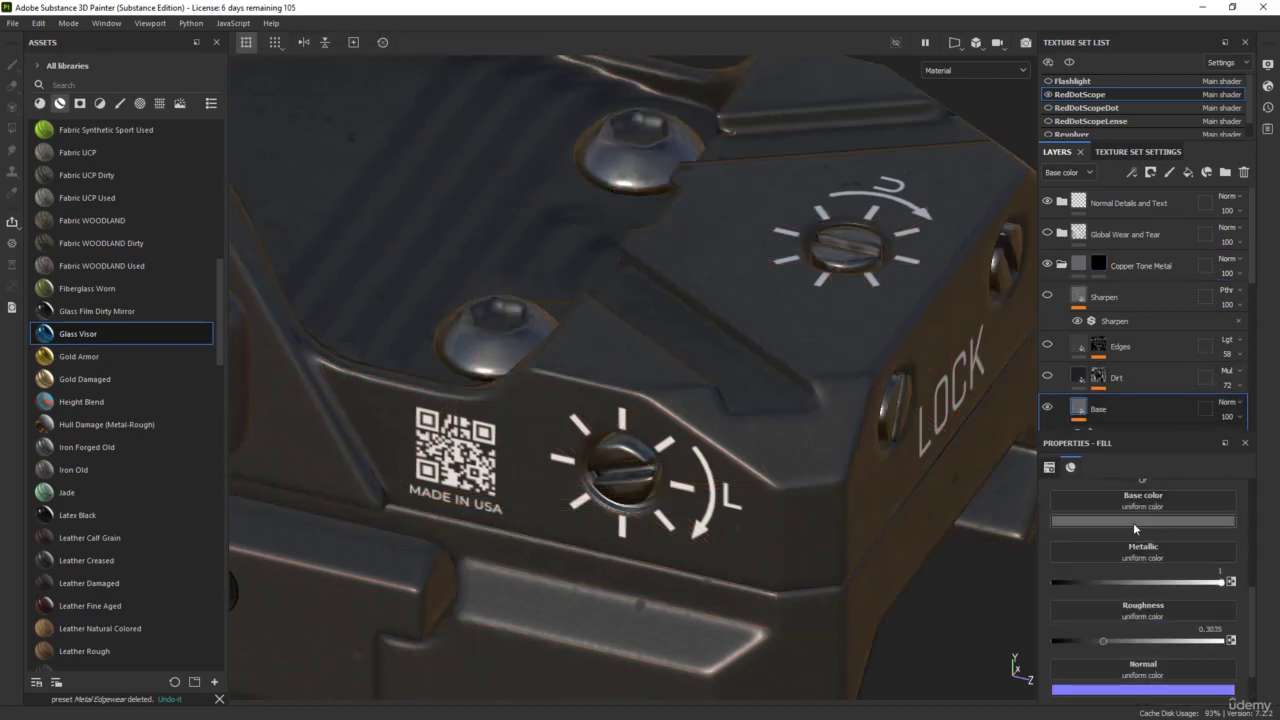
left_click(1131, 497)
left_click(1134, 608)
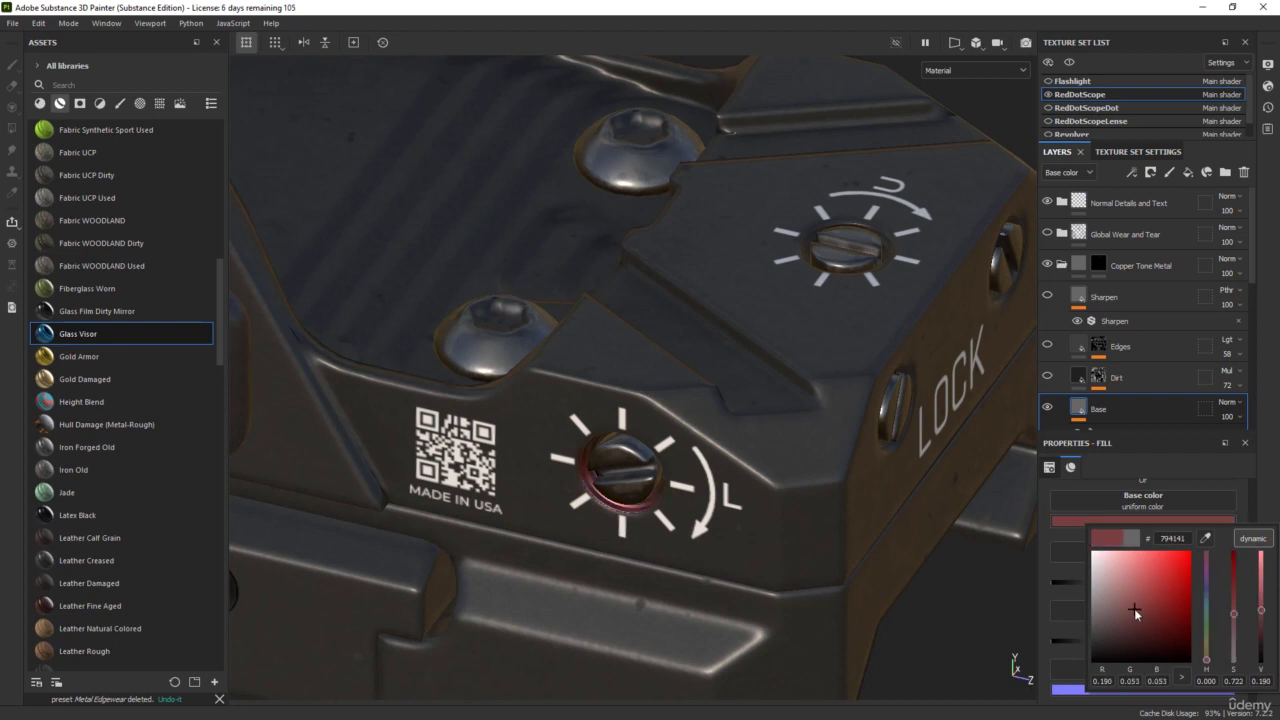
left_click(1205, 654)
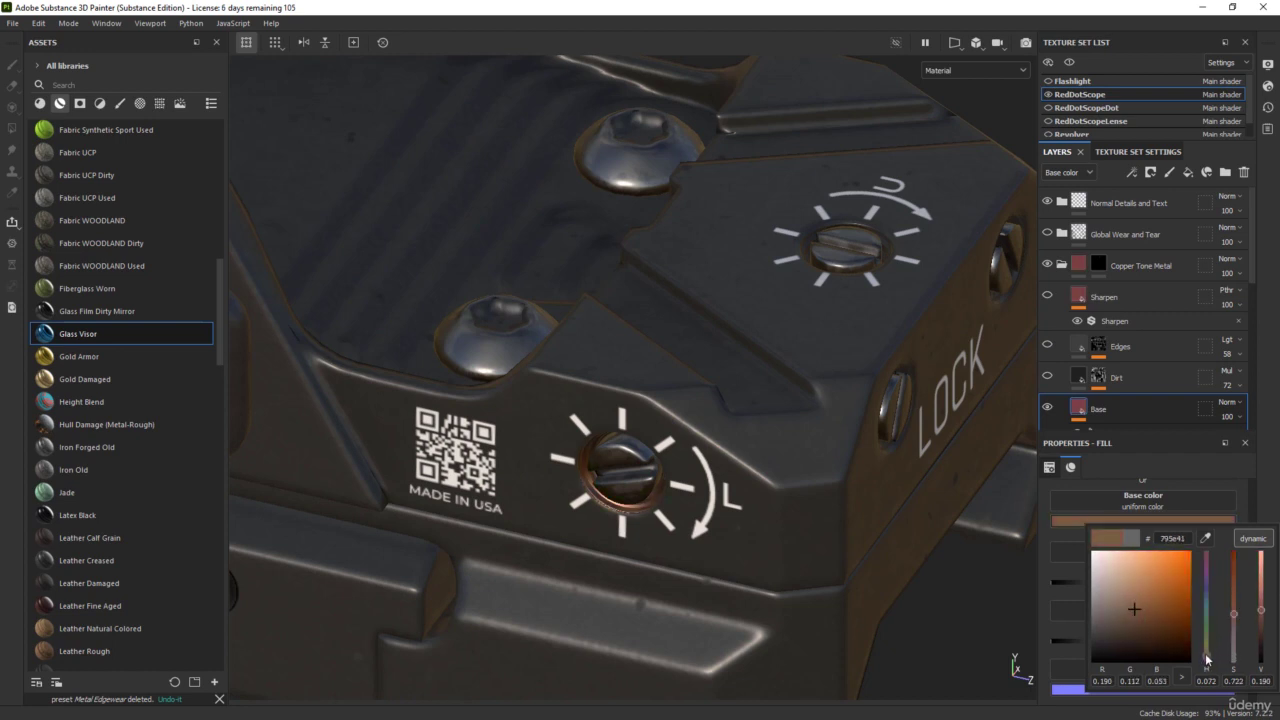
- Check the copper ring around the L screw up close and from a distance, and turn the folder's Dirt layer back on
middle_click_drag(598, 472, 632, 405, "alt")
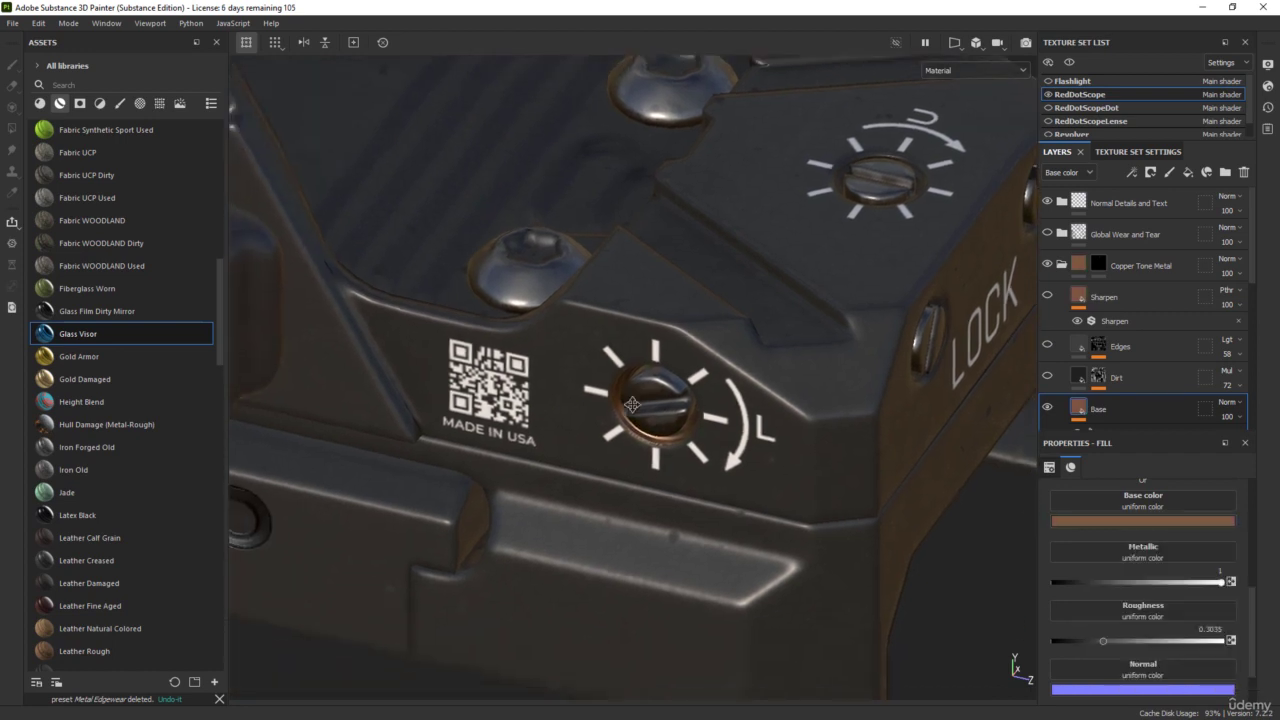
left_click_drag(632, 404, 594, 336, "alt")
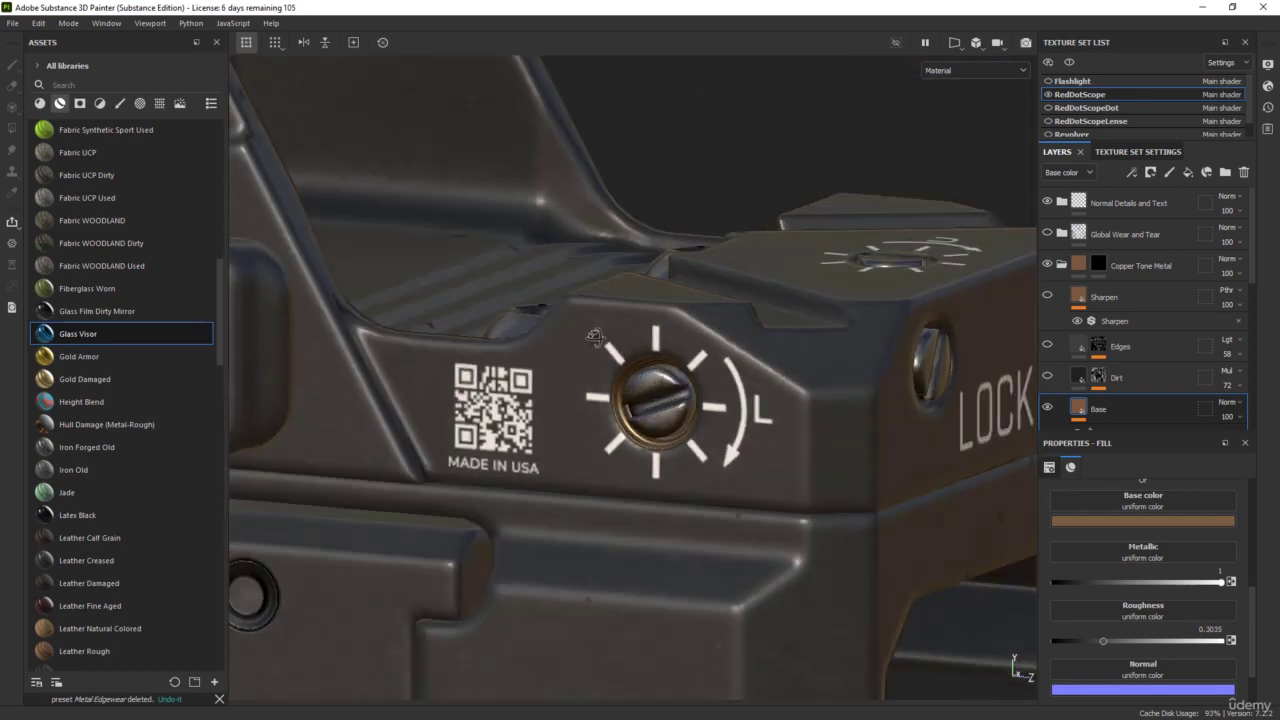
scroll(605, 356, "down", 3)
left_click_drag(701, 293, 714, 326, "alt")
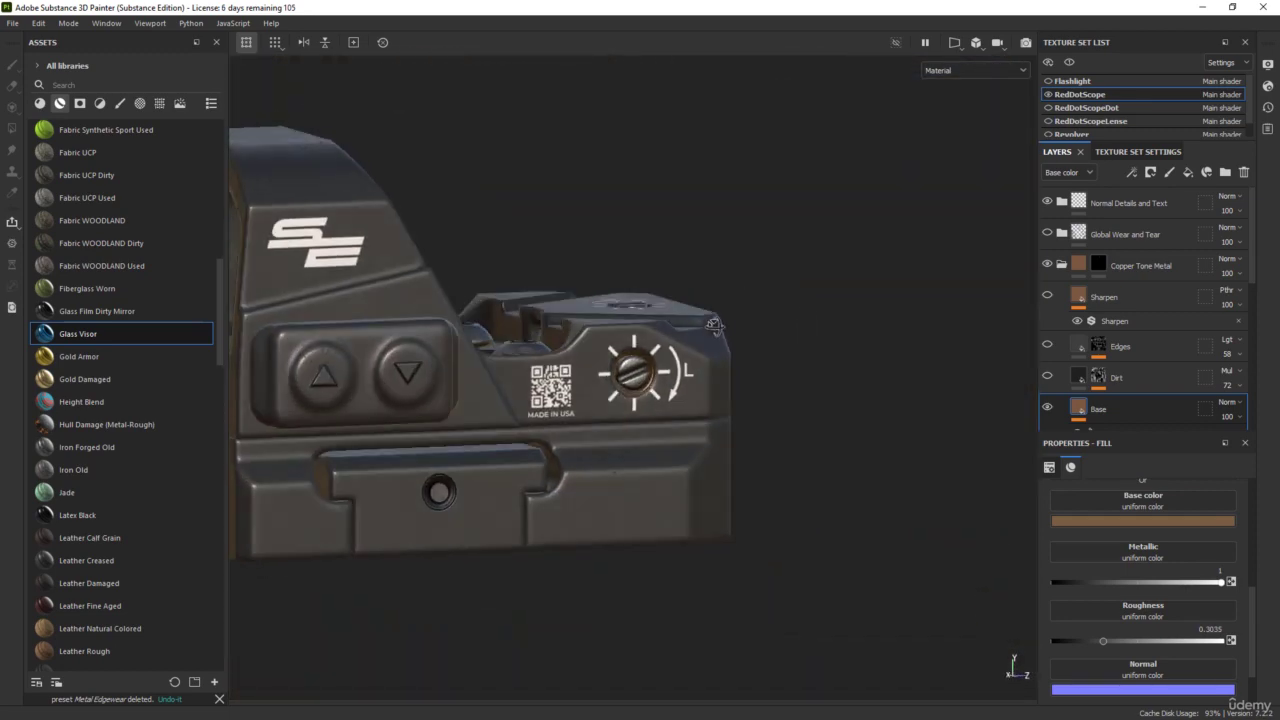
scroll(666, 366, "up", 4)
left_click_drag(733, 373, 634, 374, "alt")
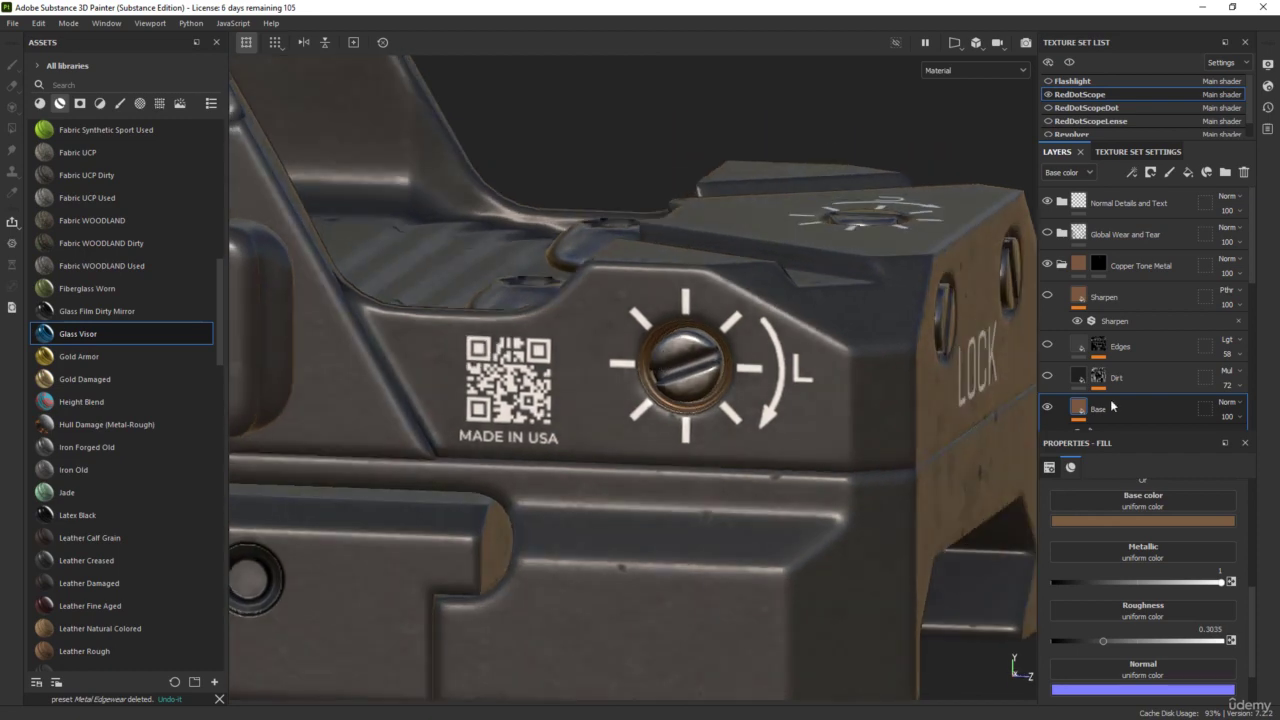
left_click(1048, 377)
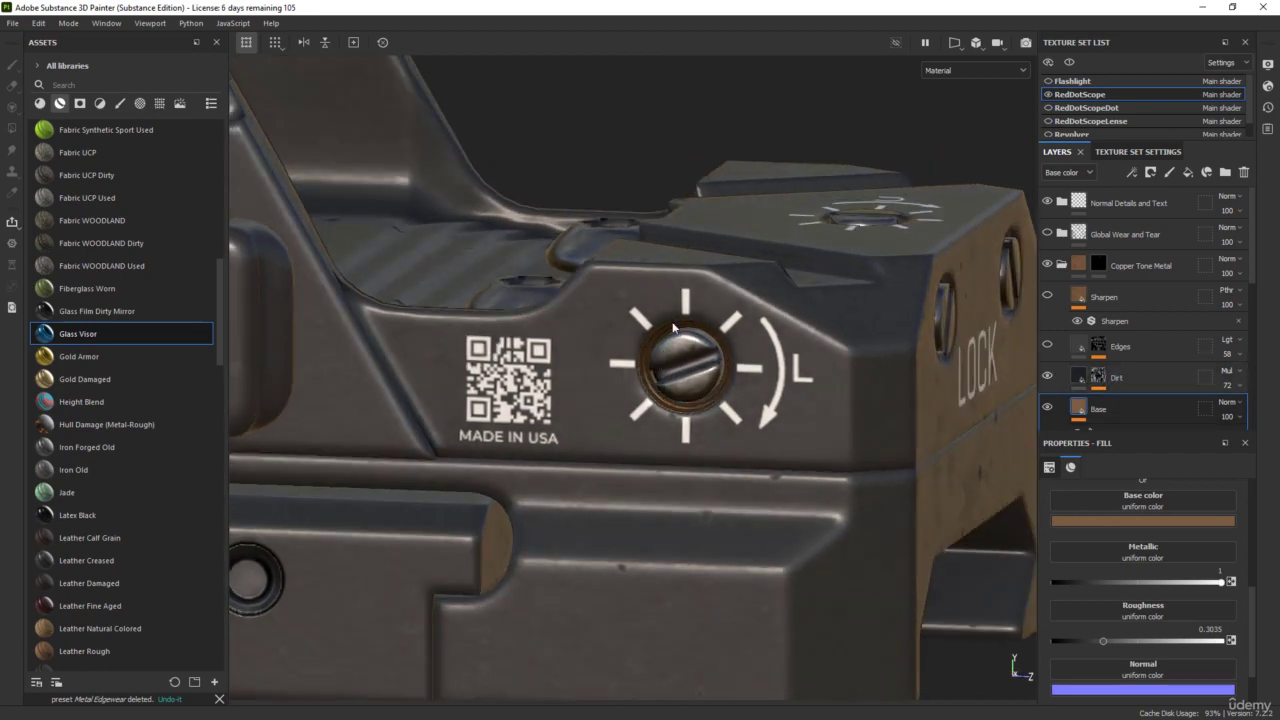
- Activate Polygon Fill on the Copper Tone Metal group's mask and examine the mesh around the adjustment screws
left_click_drag(676, 329, 800, 335, "alt")
middle_click_drag(740, 360, 737, 420, "alt")
left_click_drag(737, 420, 614, 406, "alt")
middle_click_drag(668, 416, 653, 421, "alt")
left_click_drag(652, 421, 930, 372, "alt")
left_click(1082, 272)
key("4")
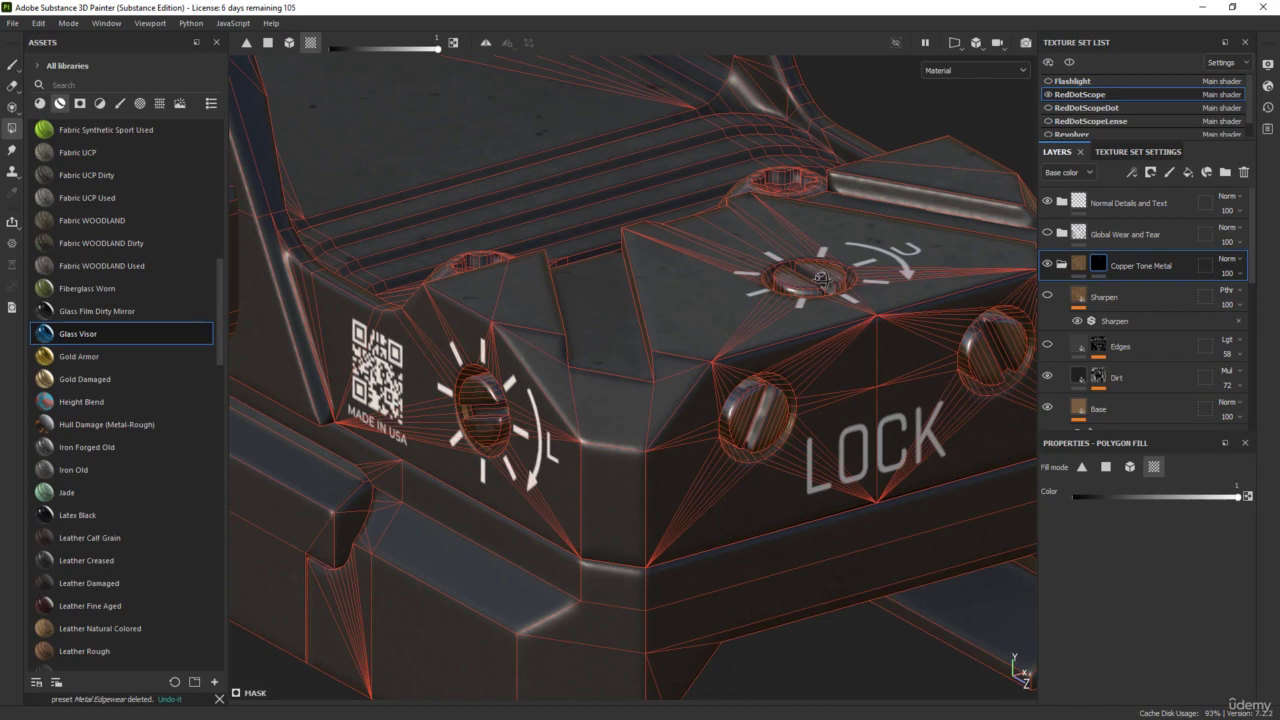
left_click_drag(822, 258, 839, 291, "alt")
scroll(839, 289, "up", 5)
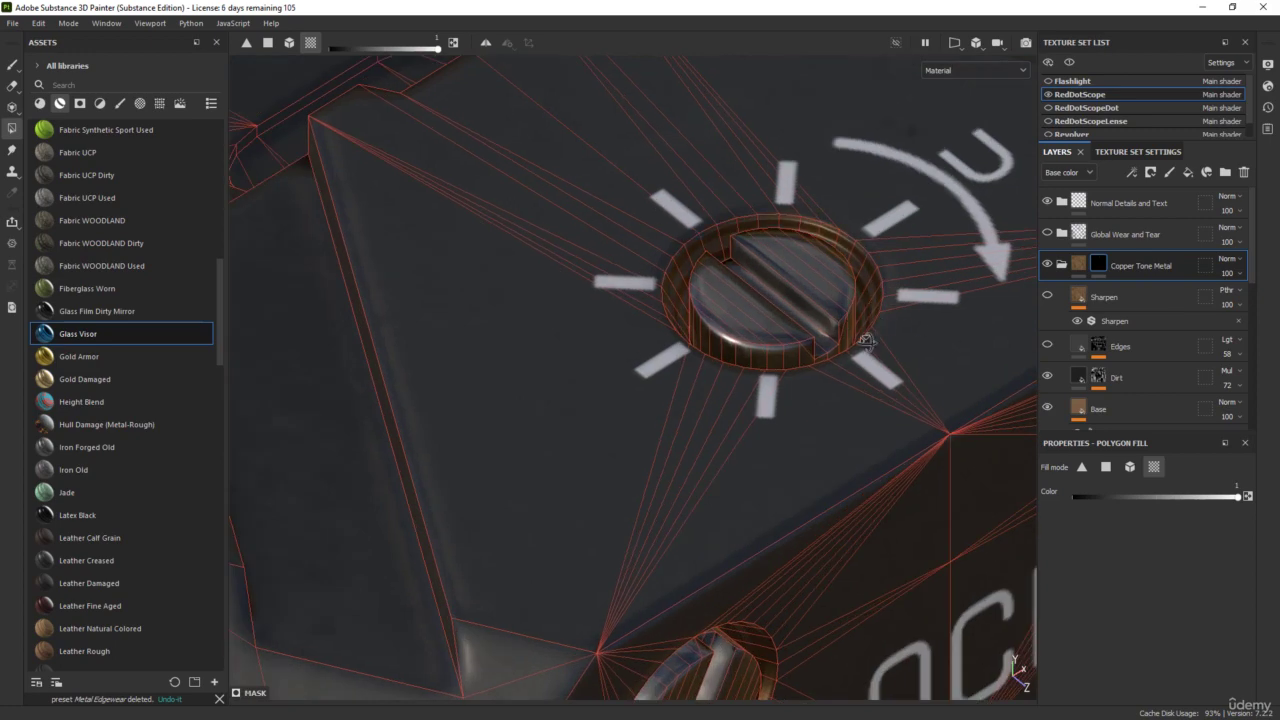
left_click_drag(868, 302, 832, 357, "alt")
scroll(797, 354, "down", 5)
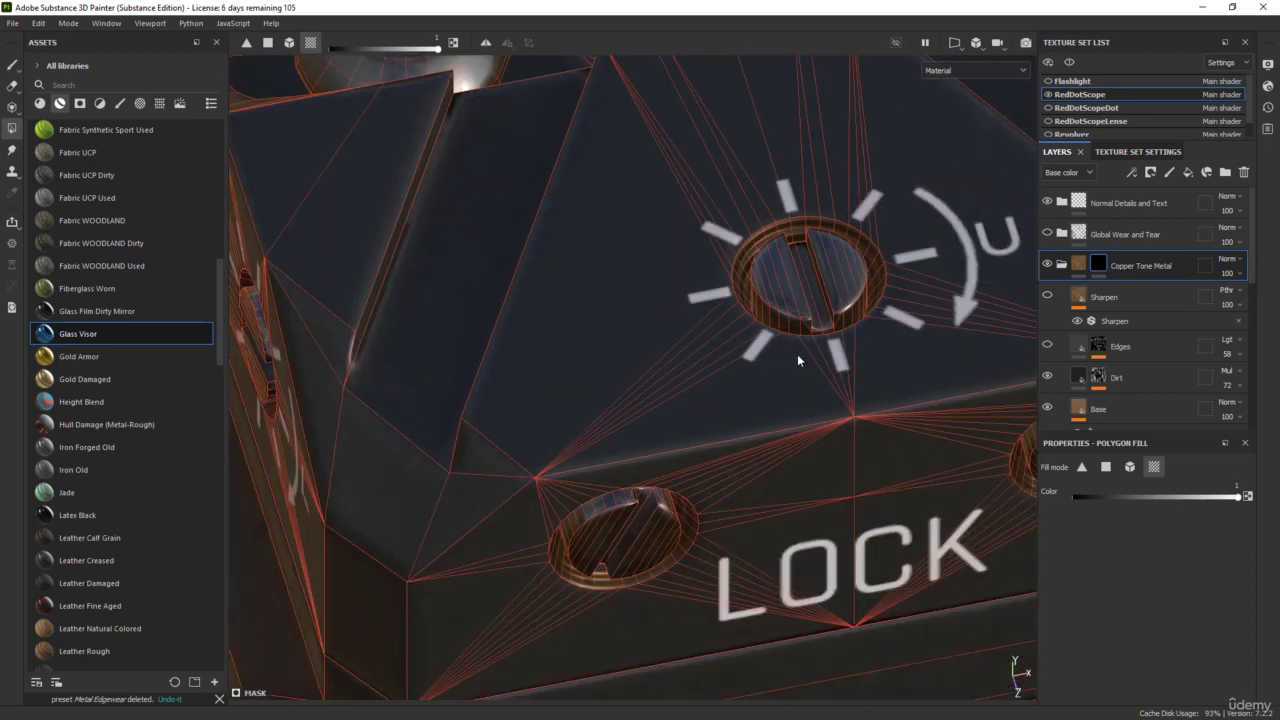
left_click(1097, 266)
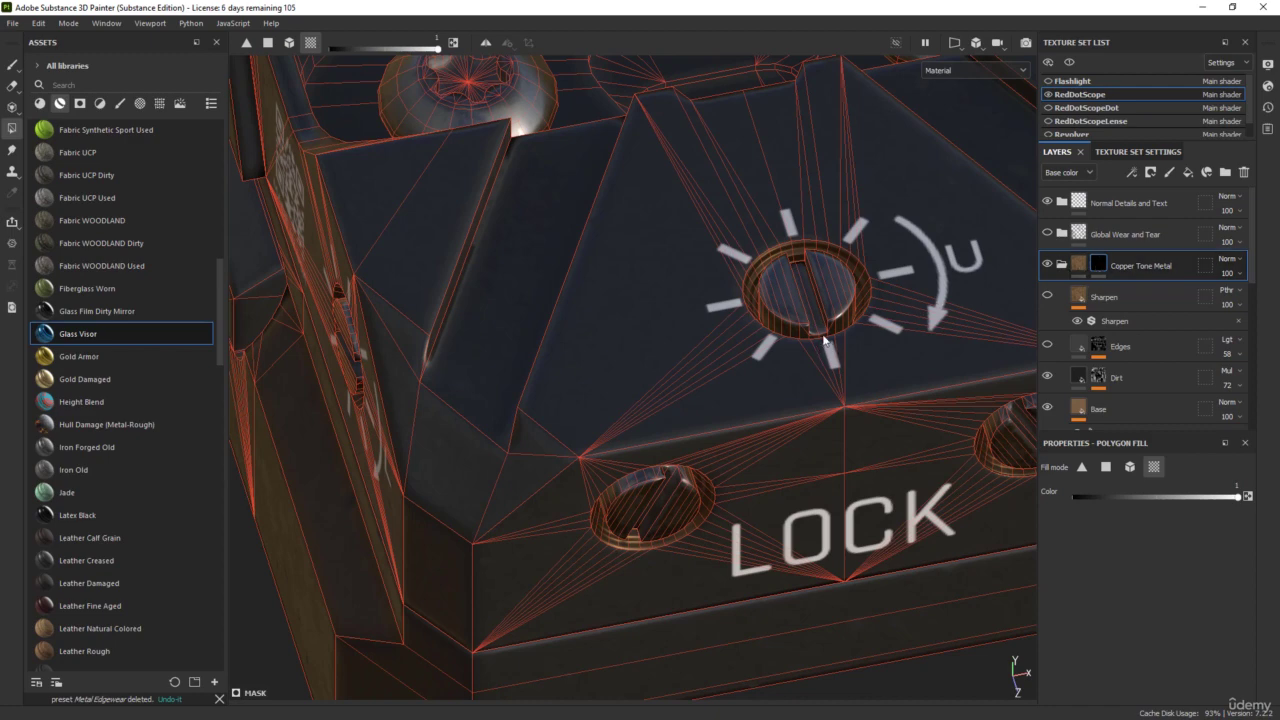
- Display the Copper Tone Metal mask on its own, examine its coverage around the screws, and return to the material view
key("c")
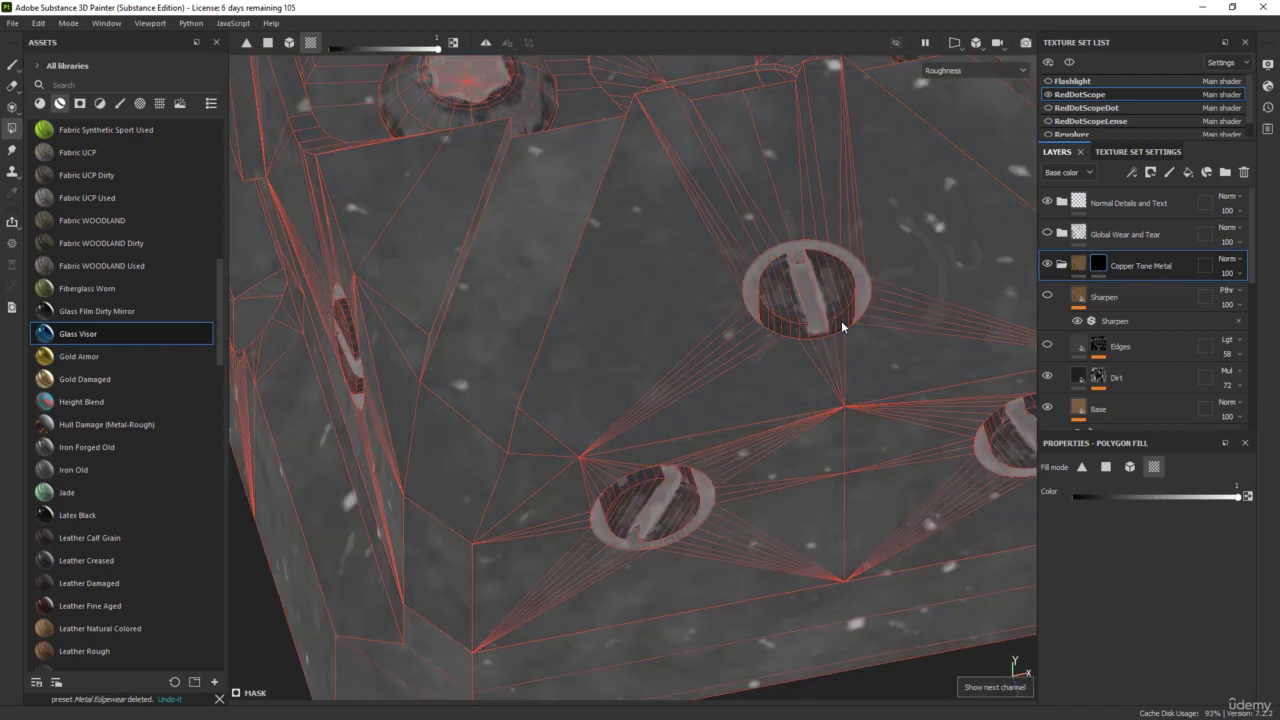
key("c")
key("c")
key("c")
key("c")
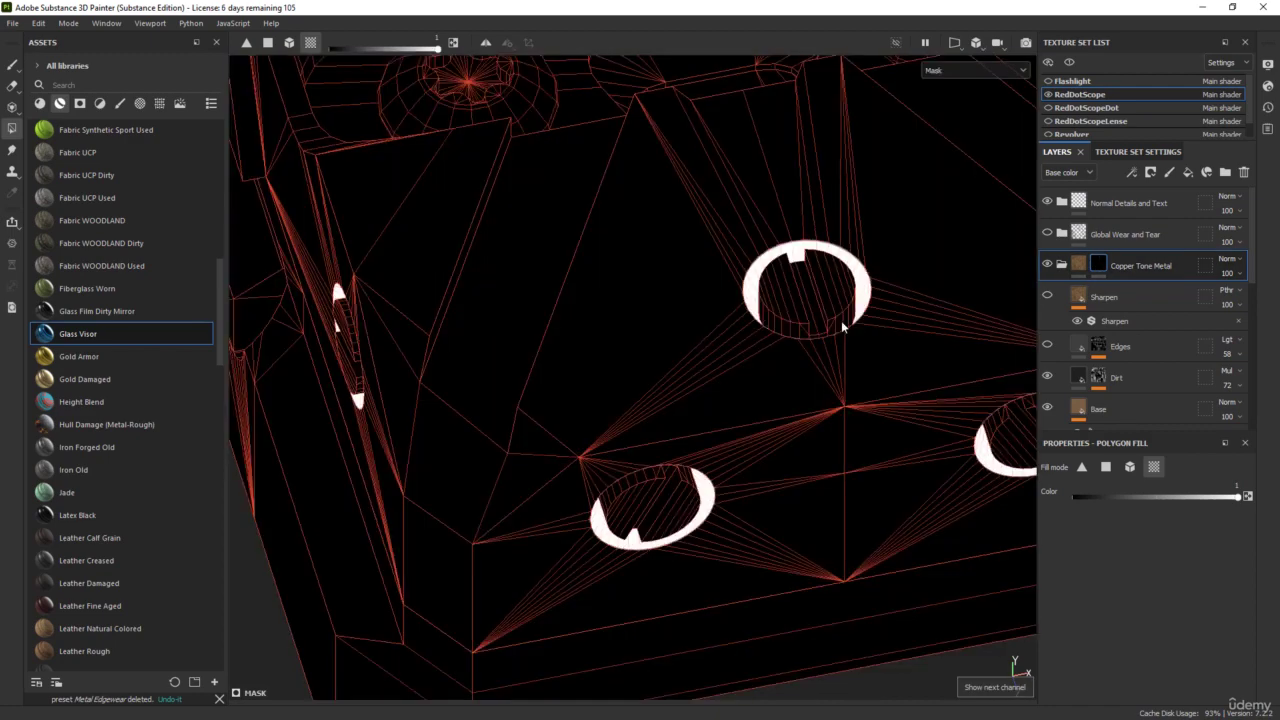
left_click_drag(720, 322, 735, 368, "alt")
left_click(733, 368)
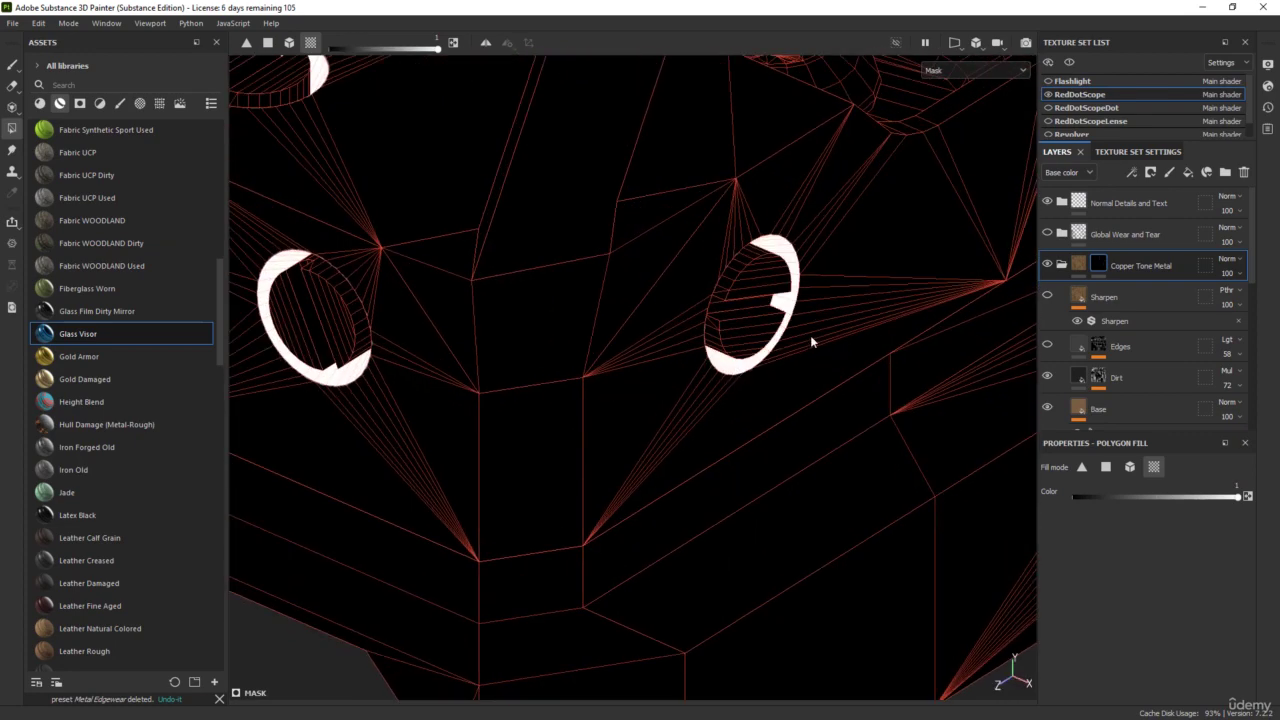
right_click_drag(801, 357, 597, 351, "alt")
left_click_drag(597, 351, 804, 338, "alt")
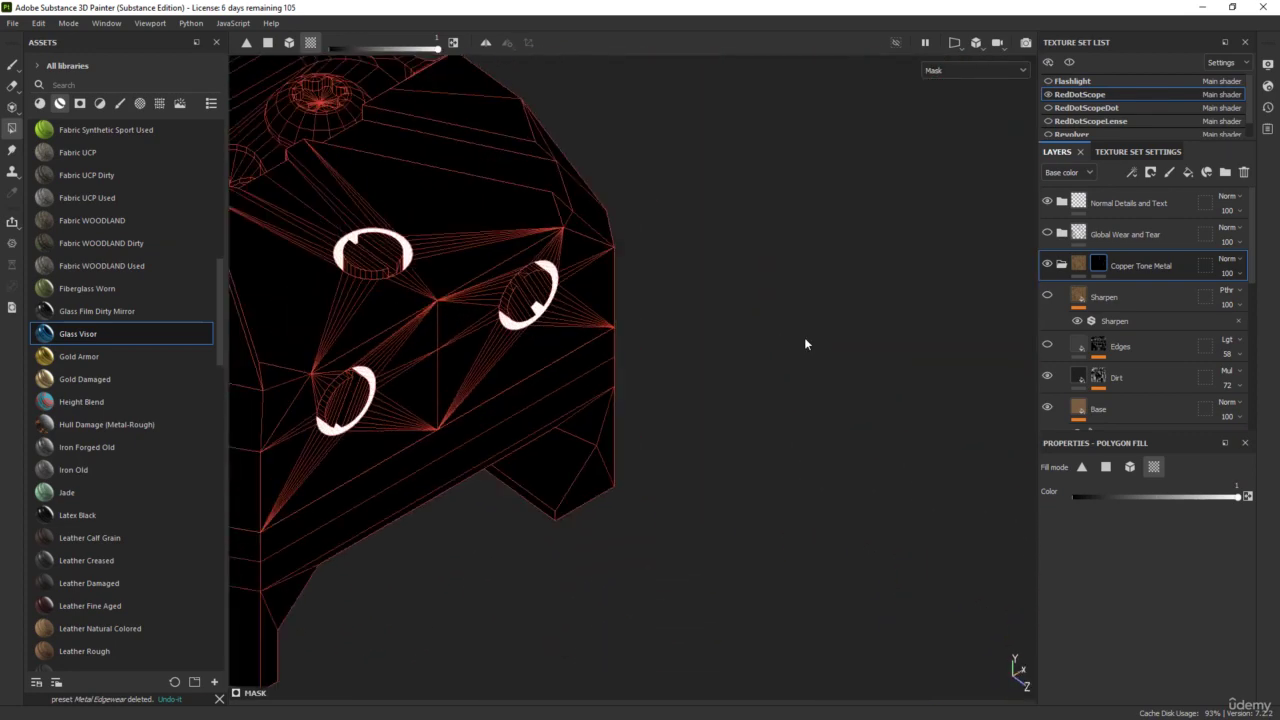
left_click_drag(553, 415, 771, 369, "alt")
key("m")
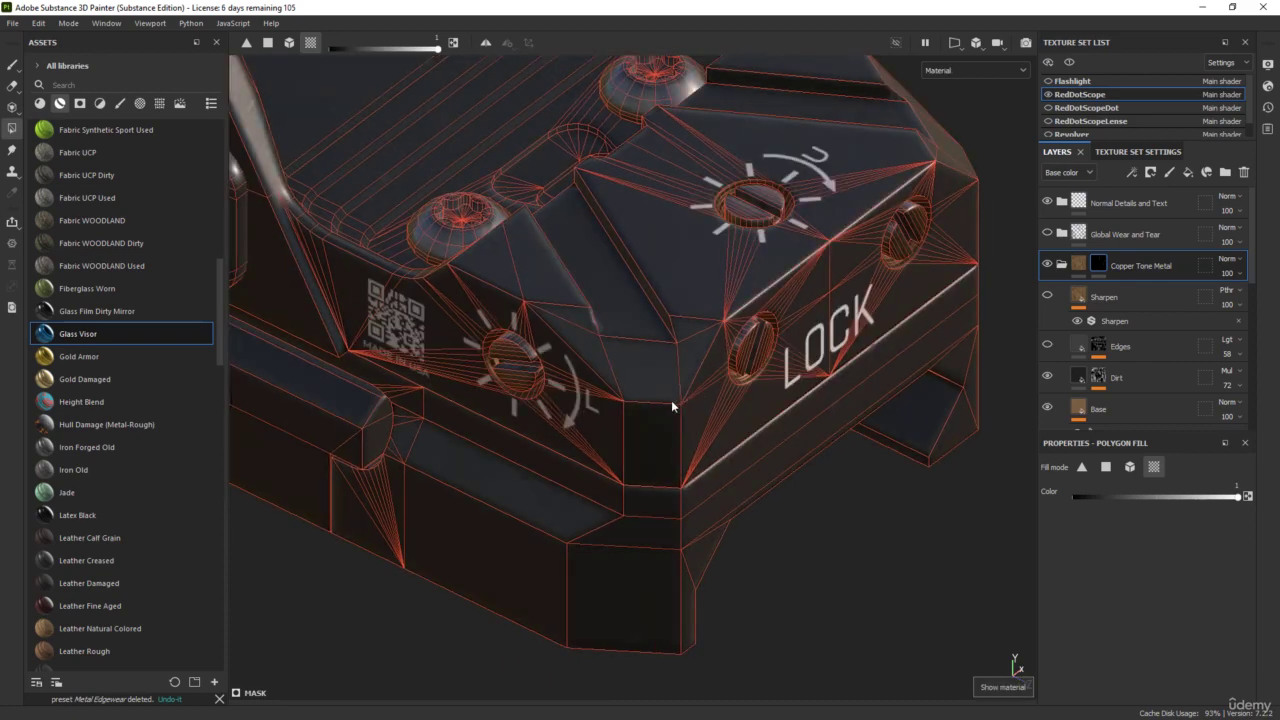
- Switch to the Paint tool and reduce the brush size to 0.78
left_click_drag(695, 576, 832, 534, "alt")
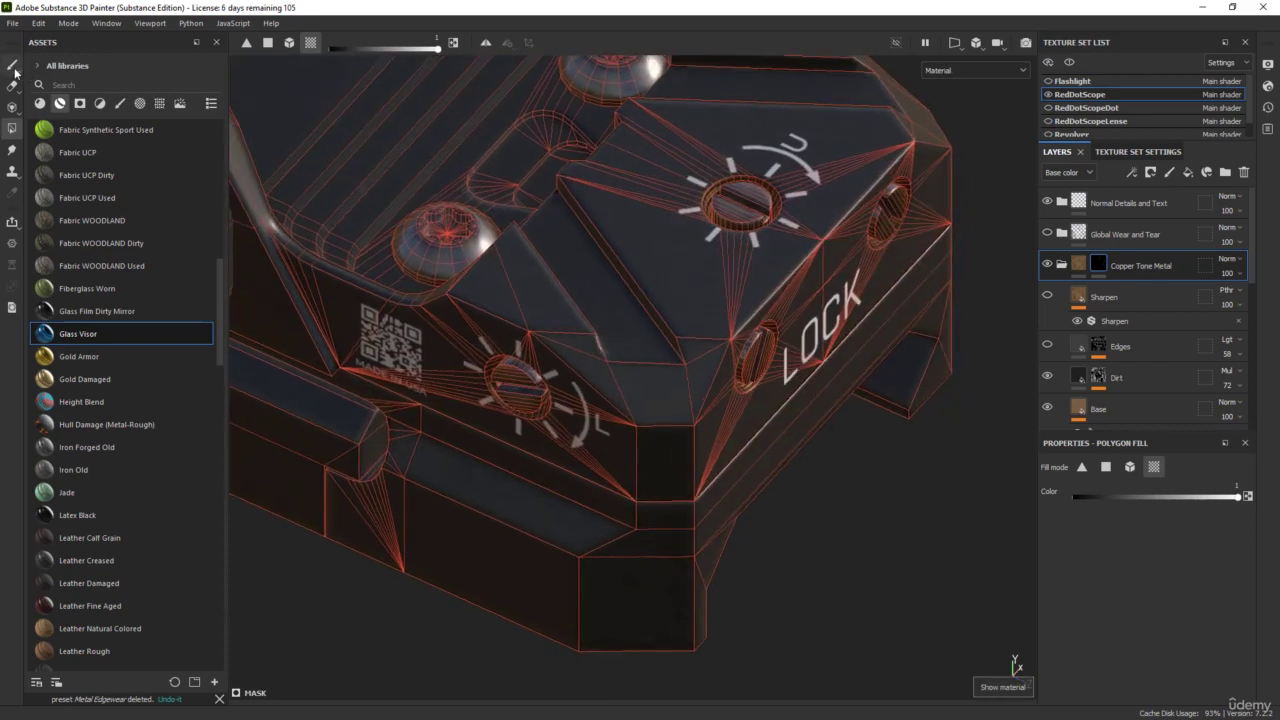
left_click(12, 65)
mouse_move(823, 523)
right_mouse_down("shift")
mouse_move(943, 519)
mouse_move(914, 523)
right_mouse_up("shift")
mouse_move(914, 523)
left_mouse_down("alt")
mouse_move(889, 523)
mouse_move(911, 474)
mouse_move(888, 441)
mouse_move(857, 471)
left_mouse_up("alt")
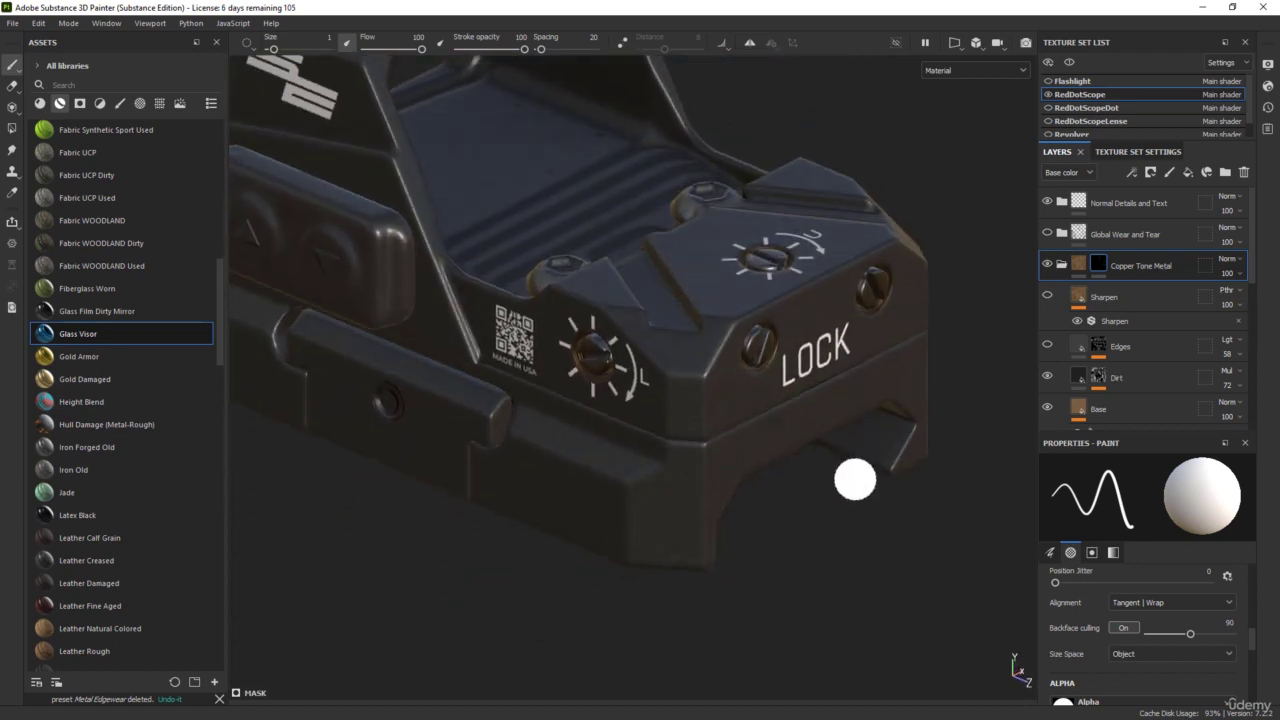
key("bracketleft")
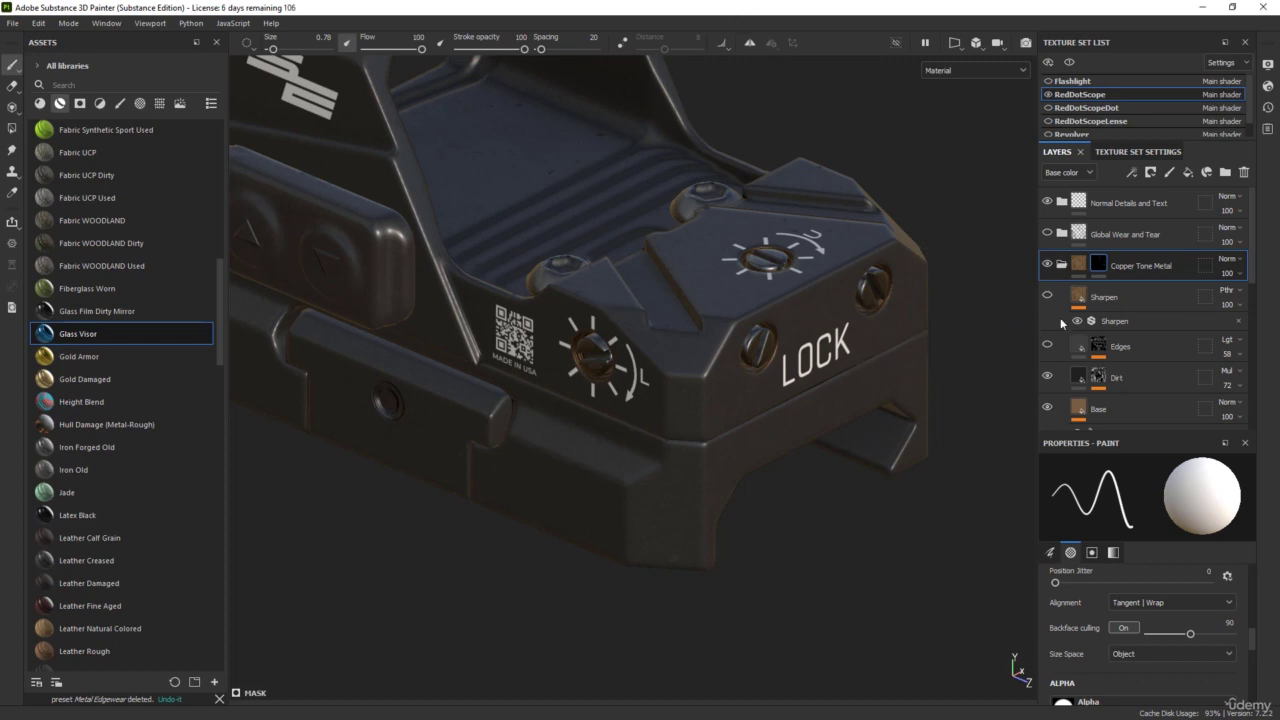
- Collapse the Copper Tone Metal and Plastic groups and turn on the visibility of the Edgewear Masking group
left_click(1063, 266)
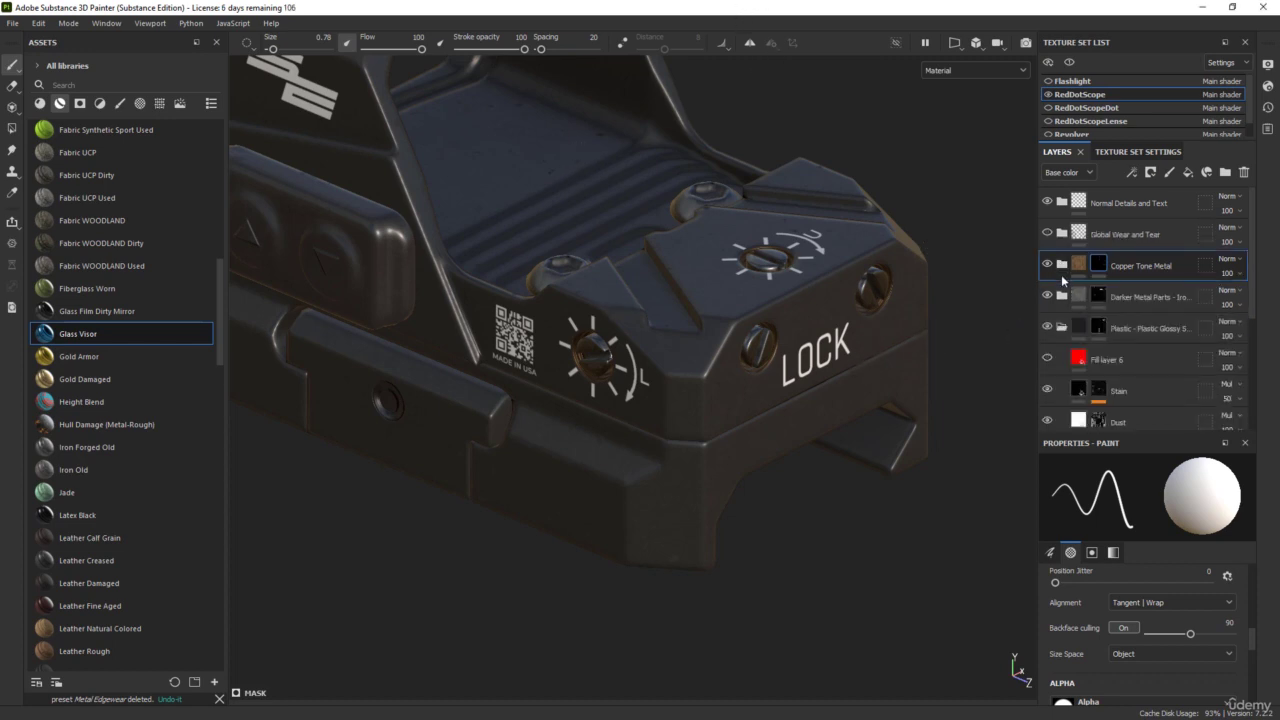
left_click(1062, 328)
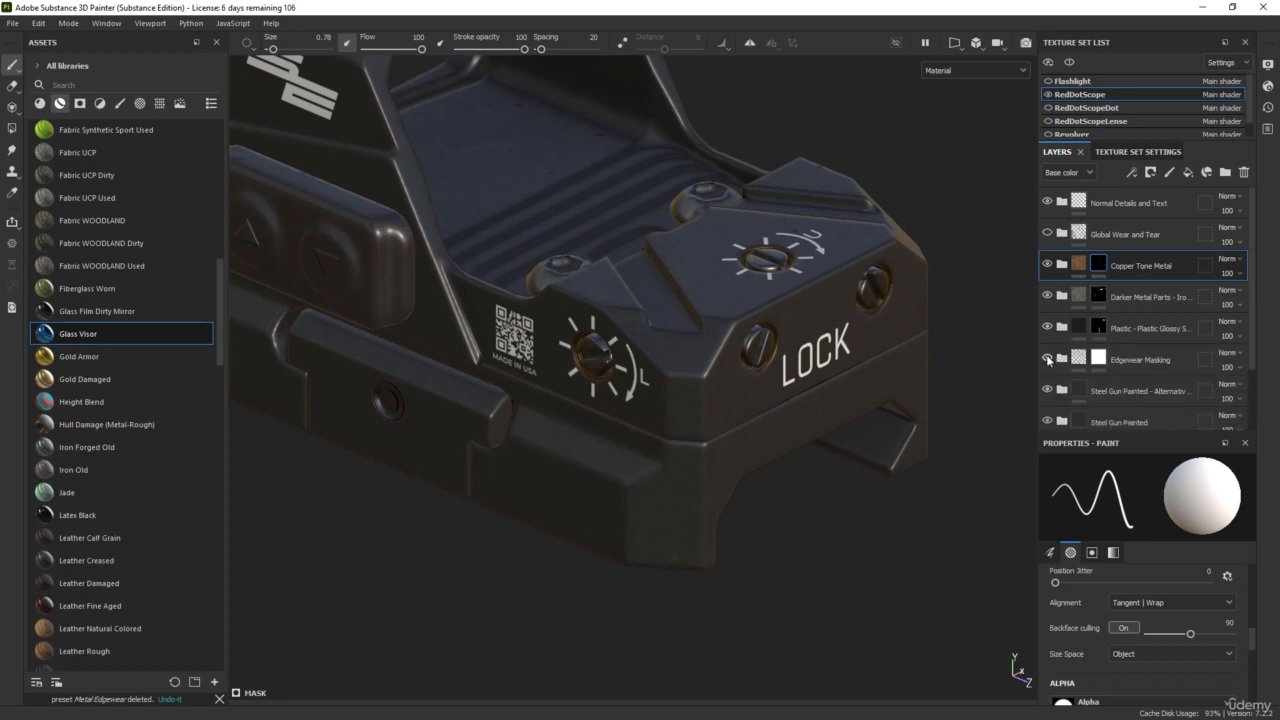
left_click(1047, 359)
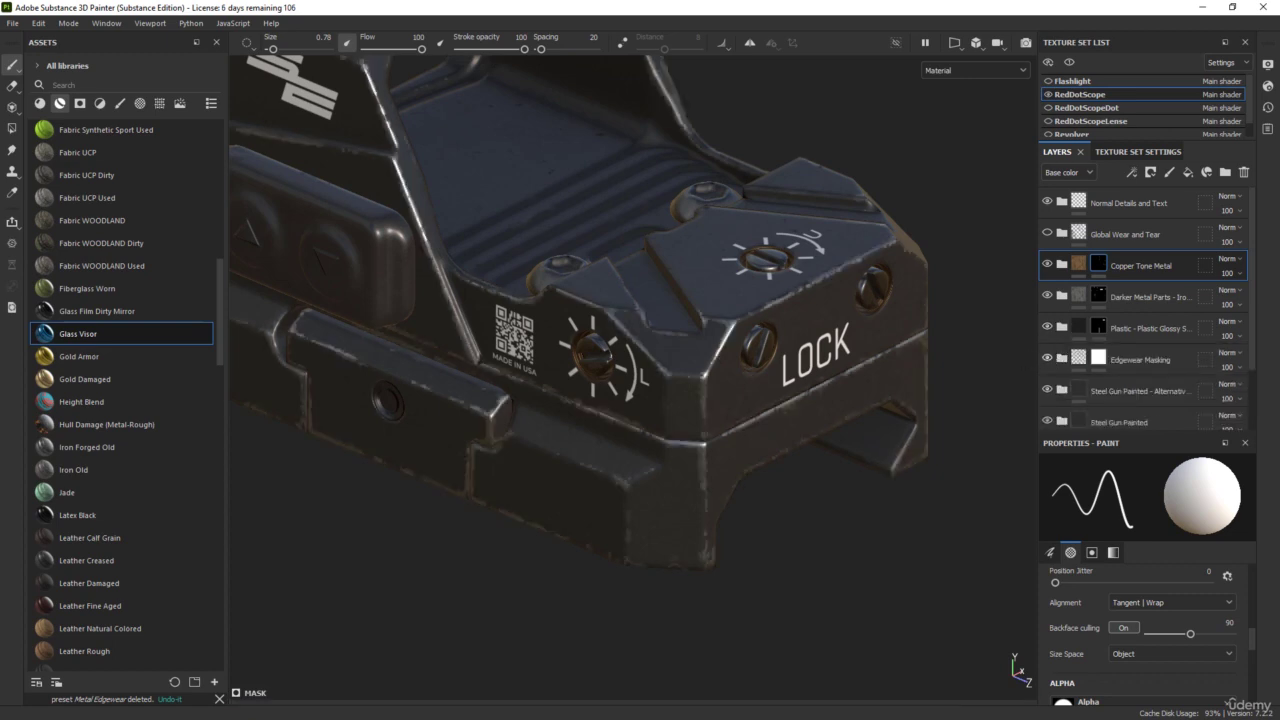
left_click_drag(606, 186, 805, 290, "alt")
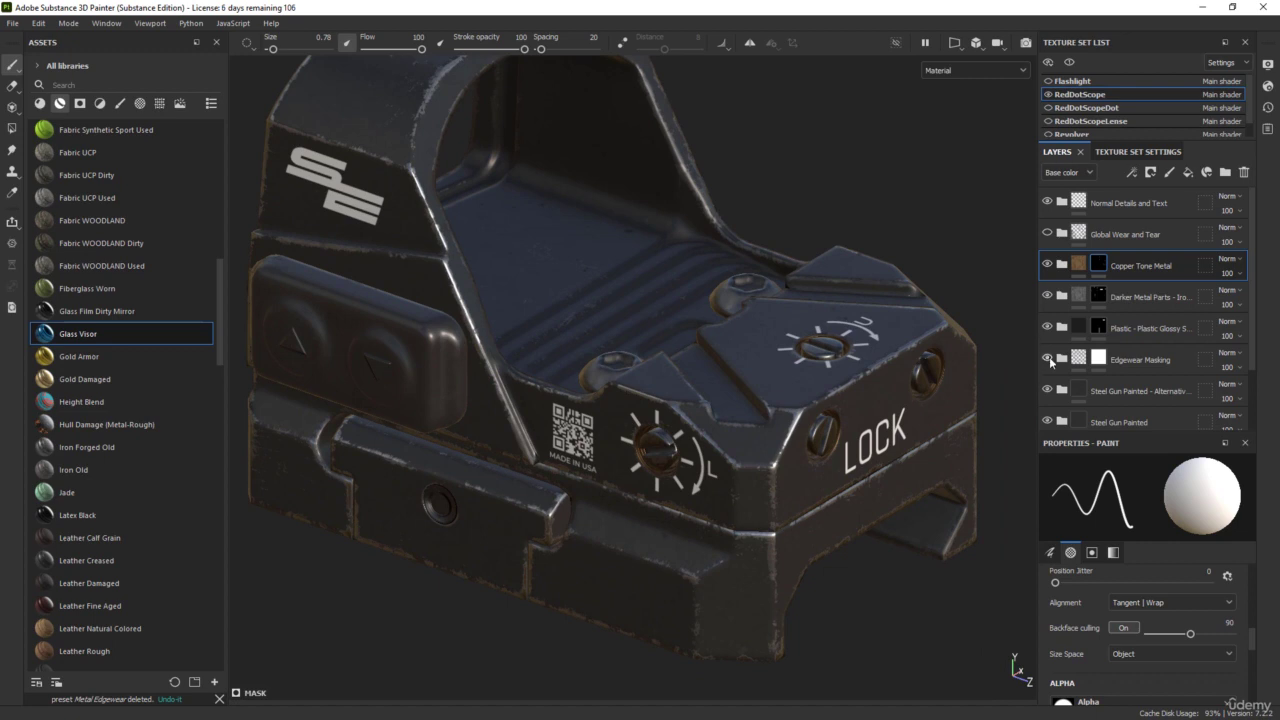
- Expand the Edgewear Masking group and give it a white mask
left_click(1062, 358)
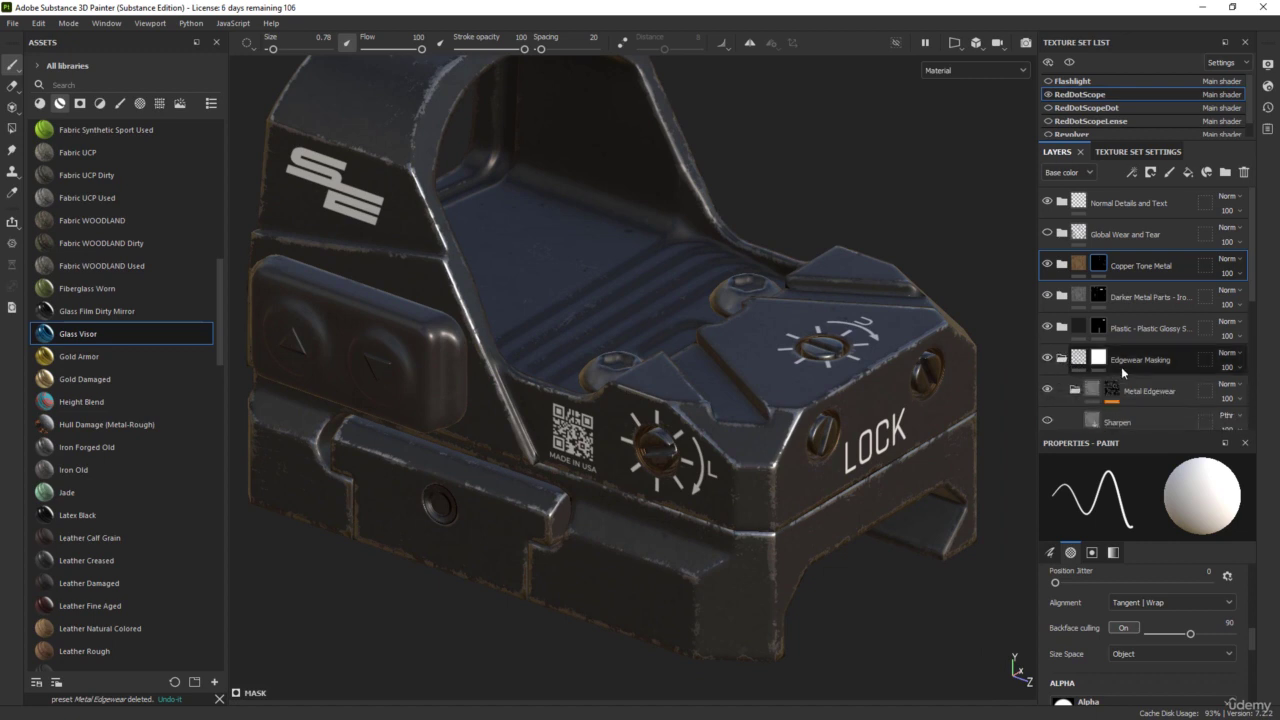
scroll(1121, 366, "down", 1)
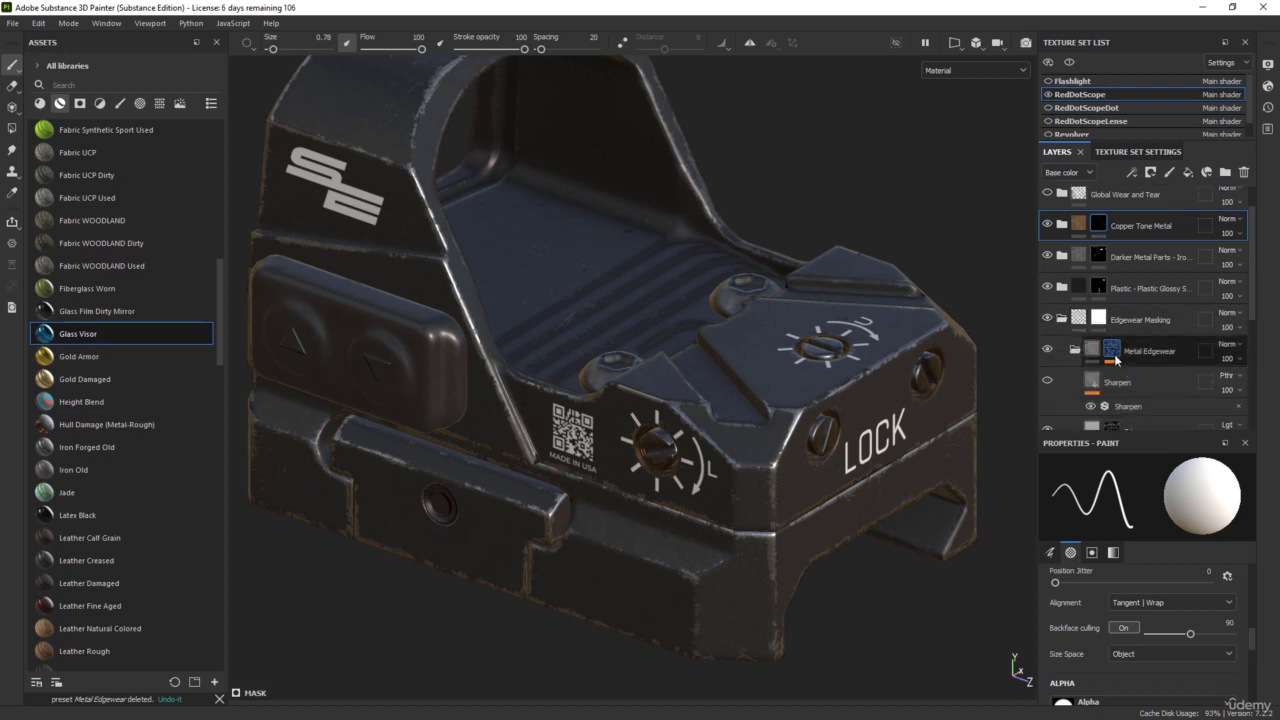
right_click(1099, 320)
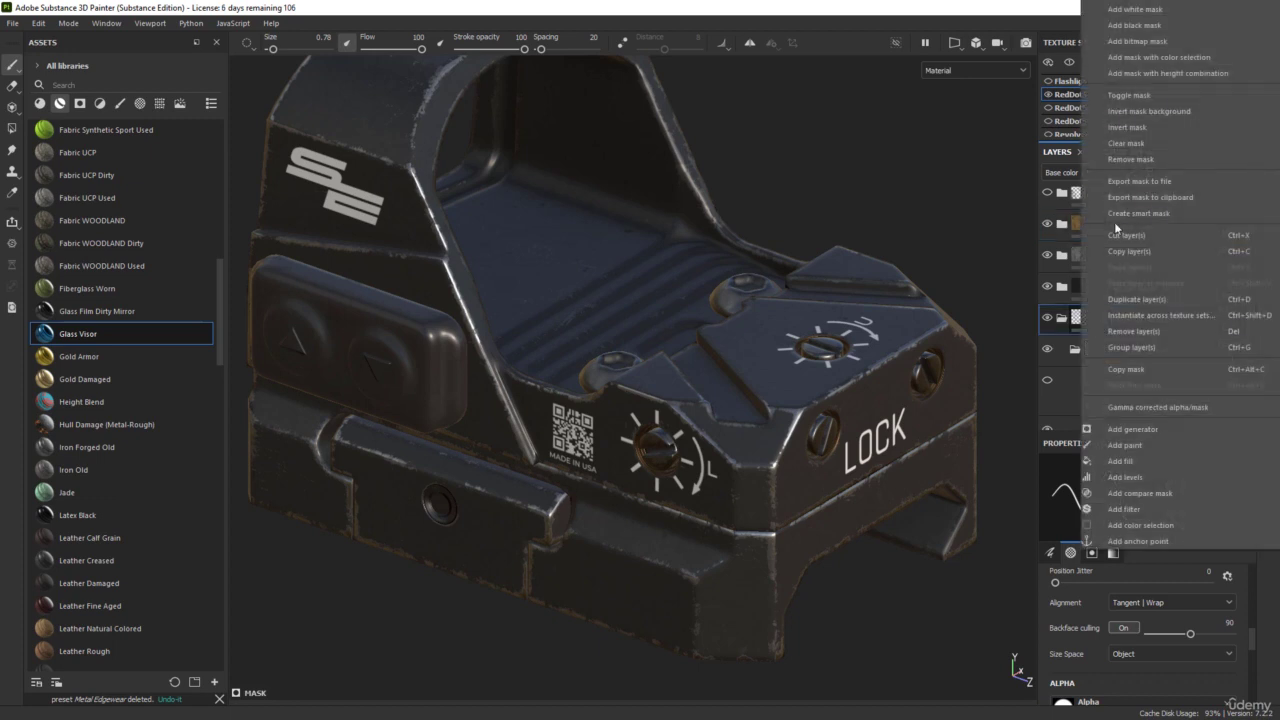
left_click(1140, 9)
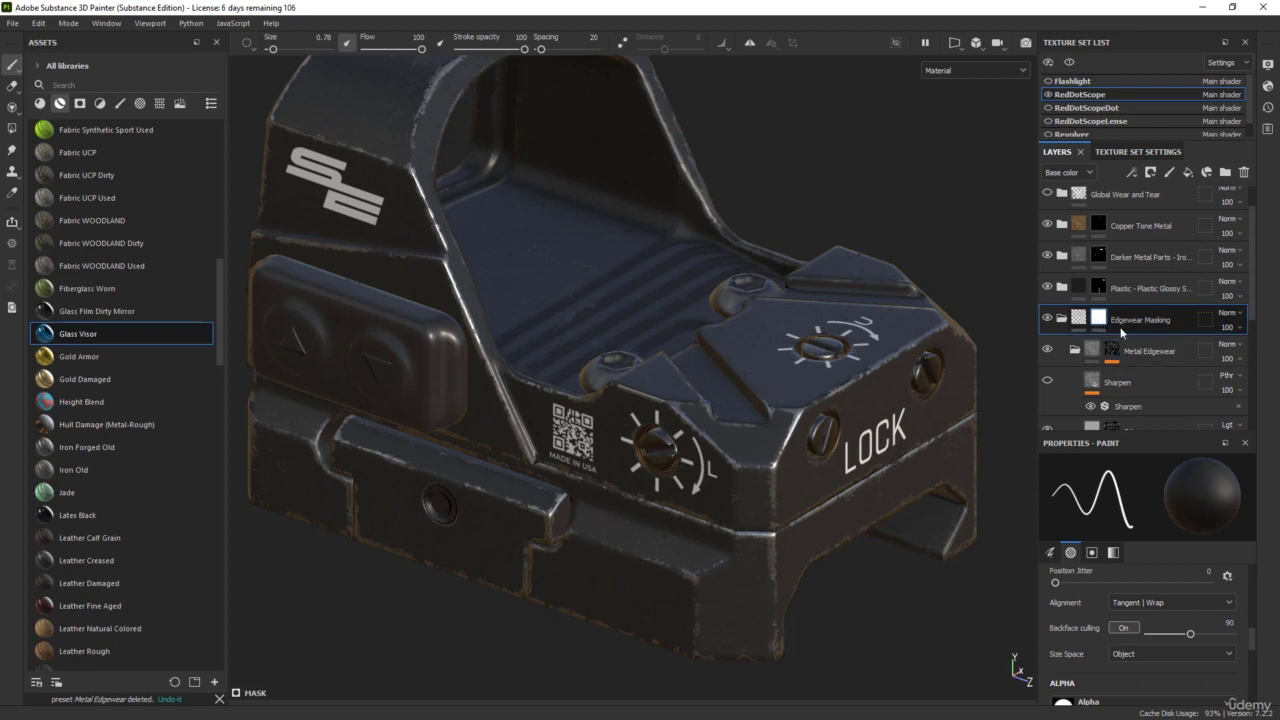
- Set Global Balance to 0.07 in the Mask Editor generator on the Metal Edgewear mask
left_click(1112, 357)
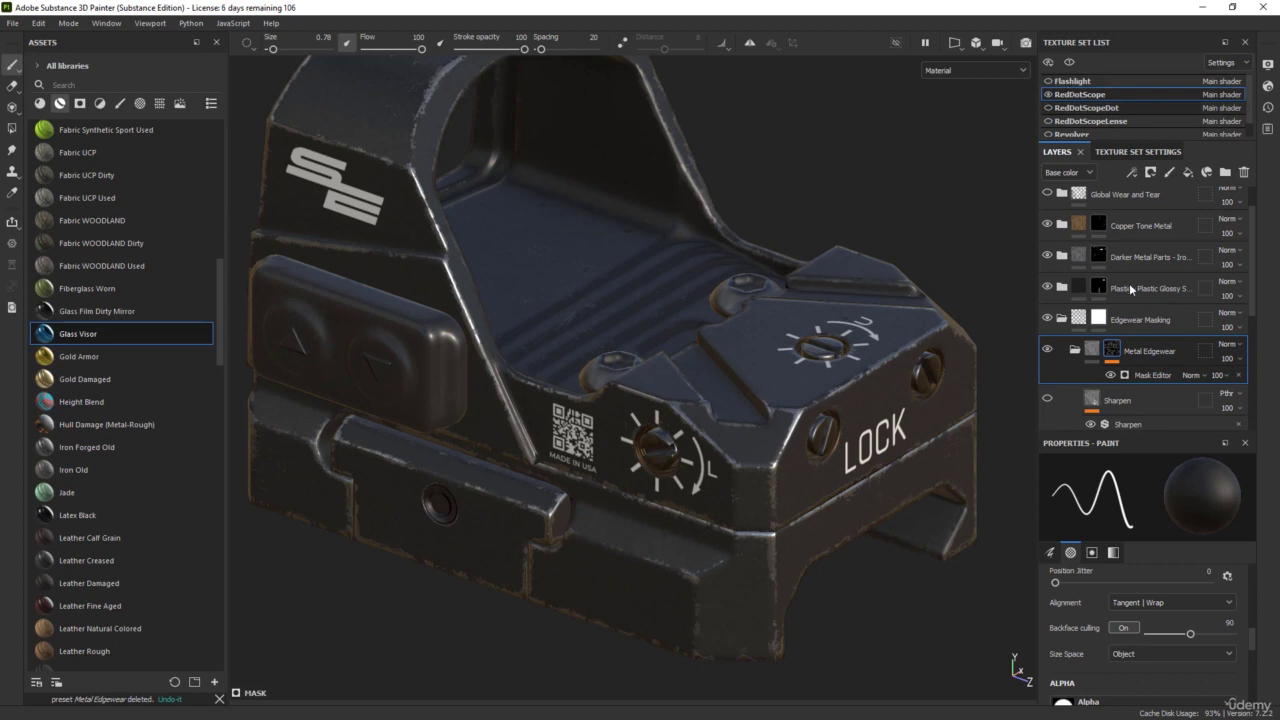
left_click(1151, 375)
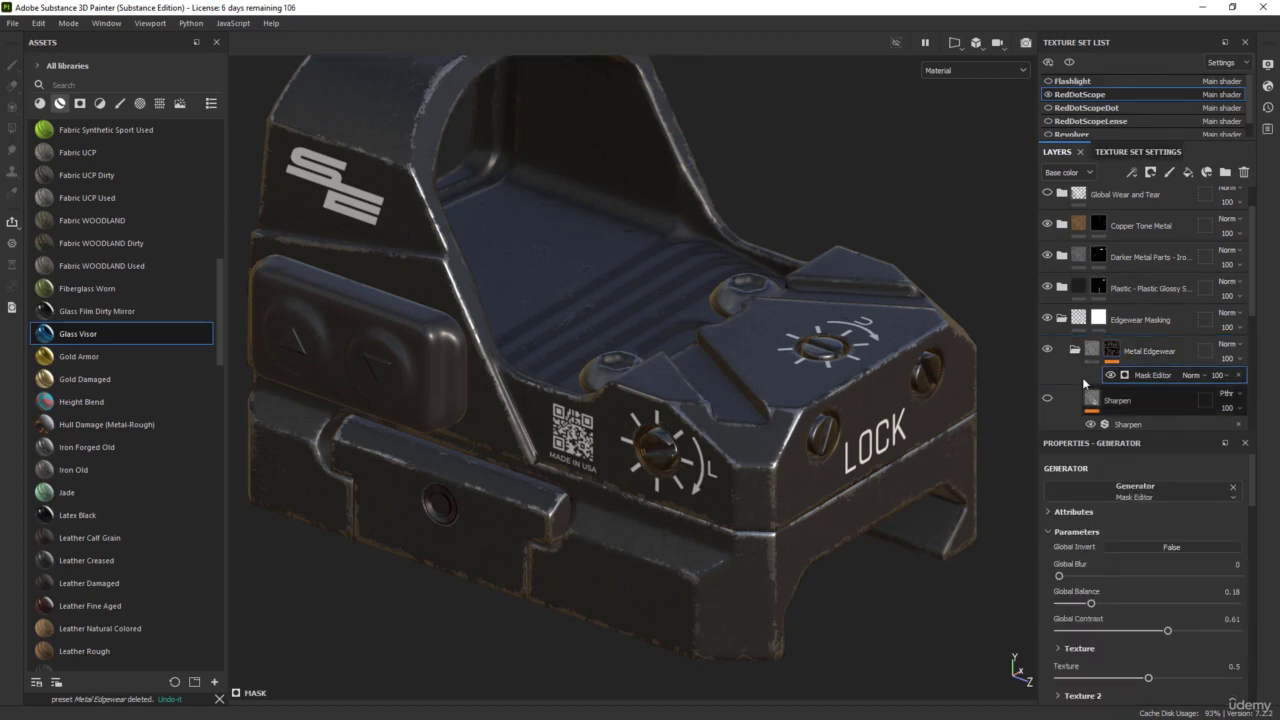
left_click_drag(892, 210, 906, 254, "alt")
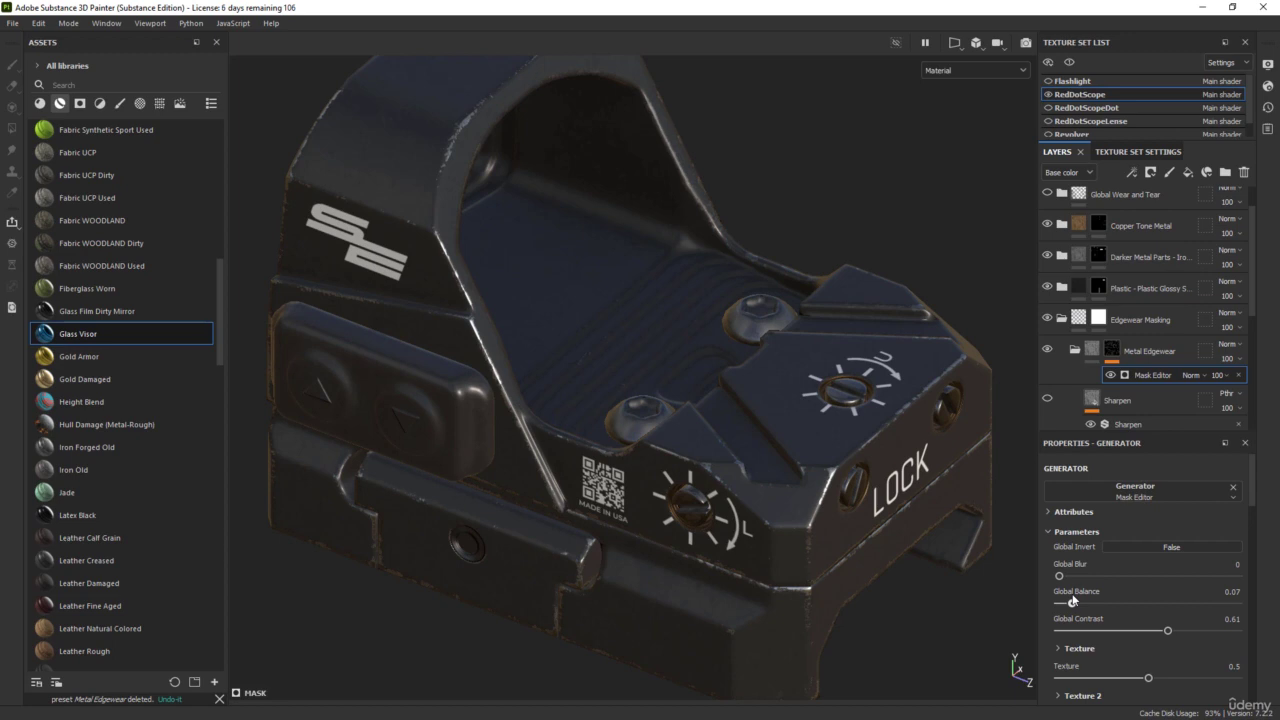
left_click_drag(657, 332, 675, 399, "alt")
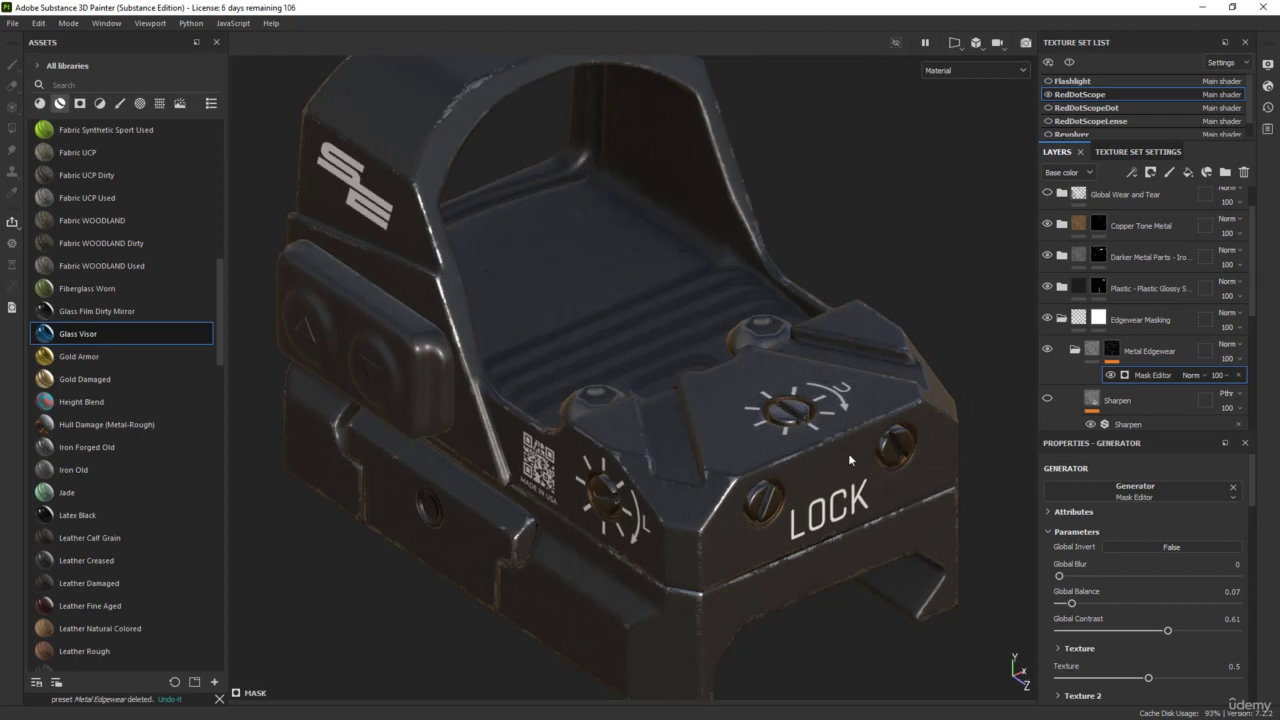
- Examine the reduced edge wear on all sides of the red dot scope, both from afar and up close
left_click_drag(861, 350, 367, 313, "alt")
right_click_drag(475, 323, 543, 326, "shift")
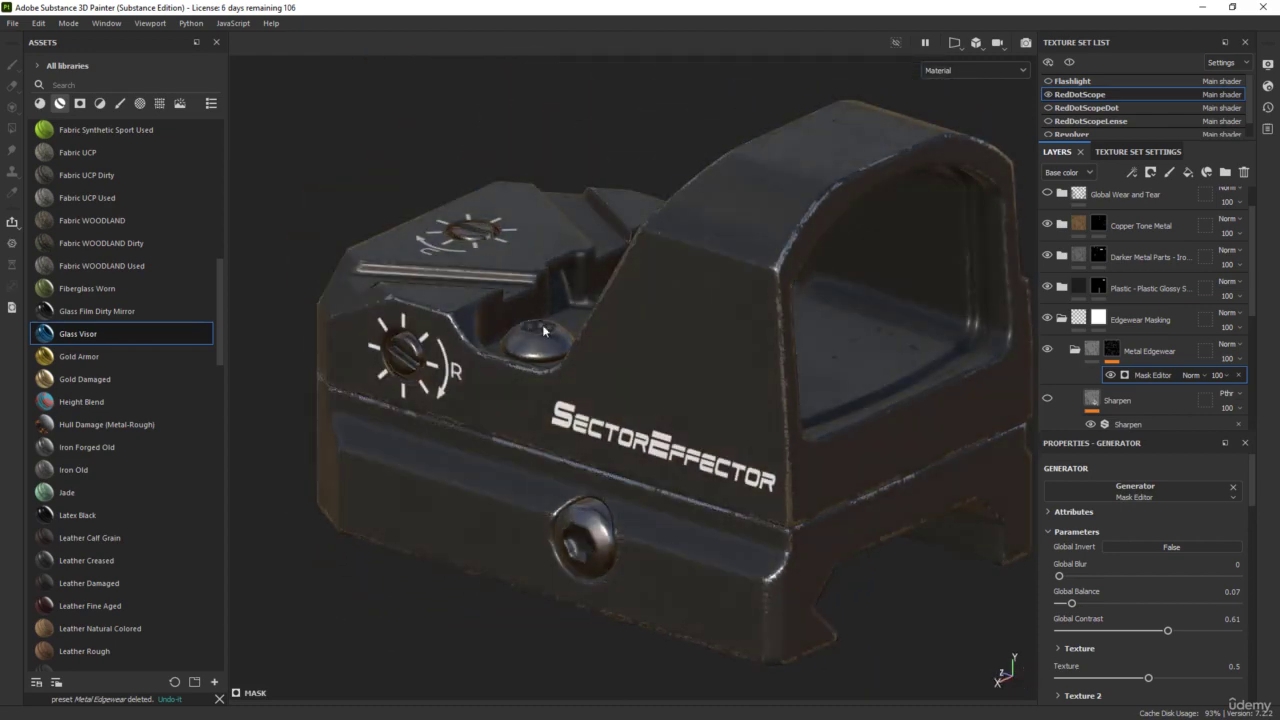
left_click_drag(934, 502, 696, 445, "alt")
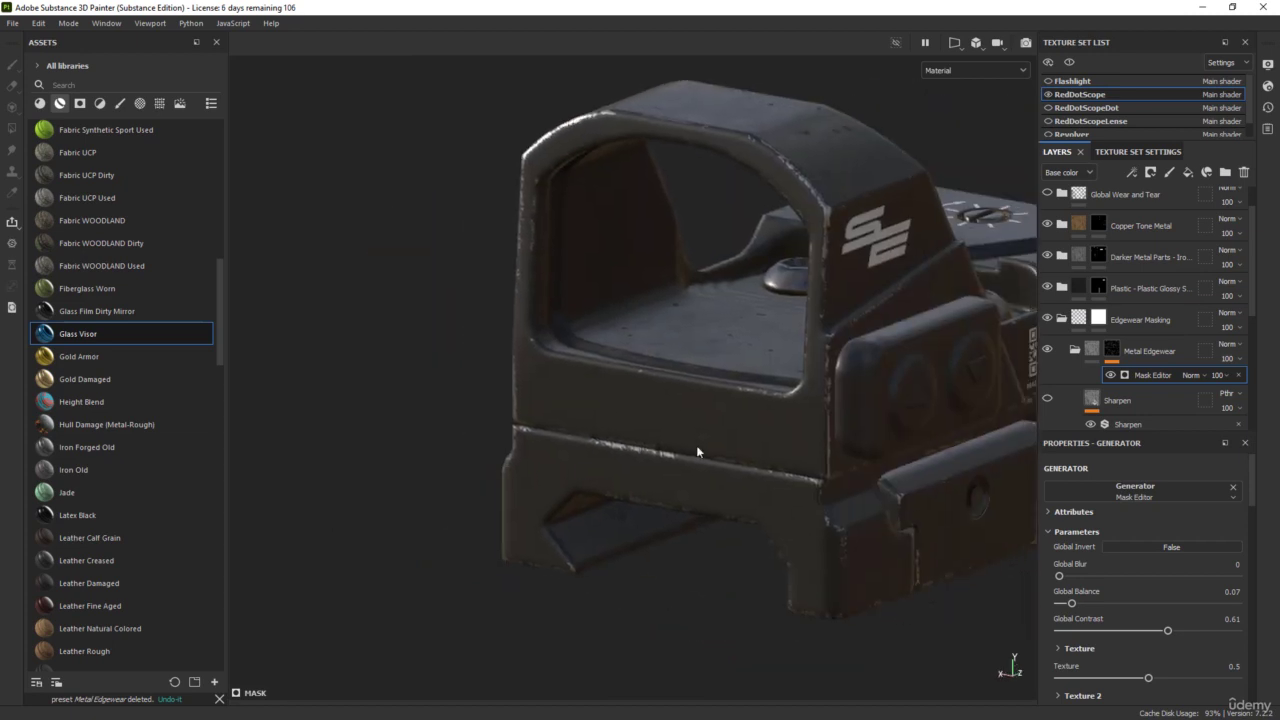
left_click_drag(772, 157, 575, 345, "alt")
left_click_drag(681, 250, 701, 297, "alt")
scroll(701, 297, "up", 3)
scroll(701, 297, "down", 6)
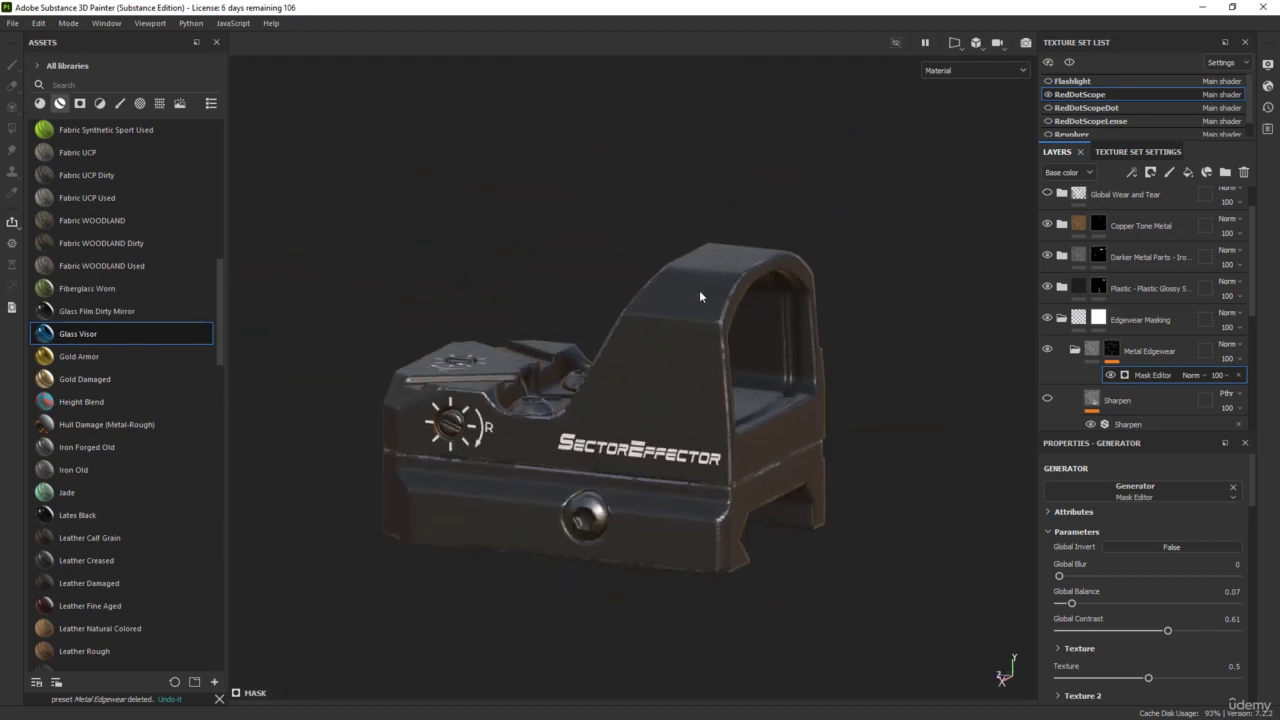
left_click_drag(783, 277, 700, 260, "alt")
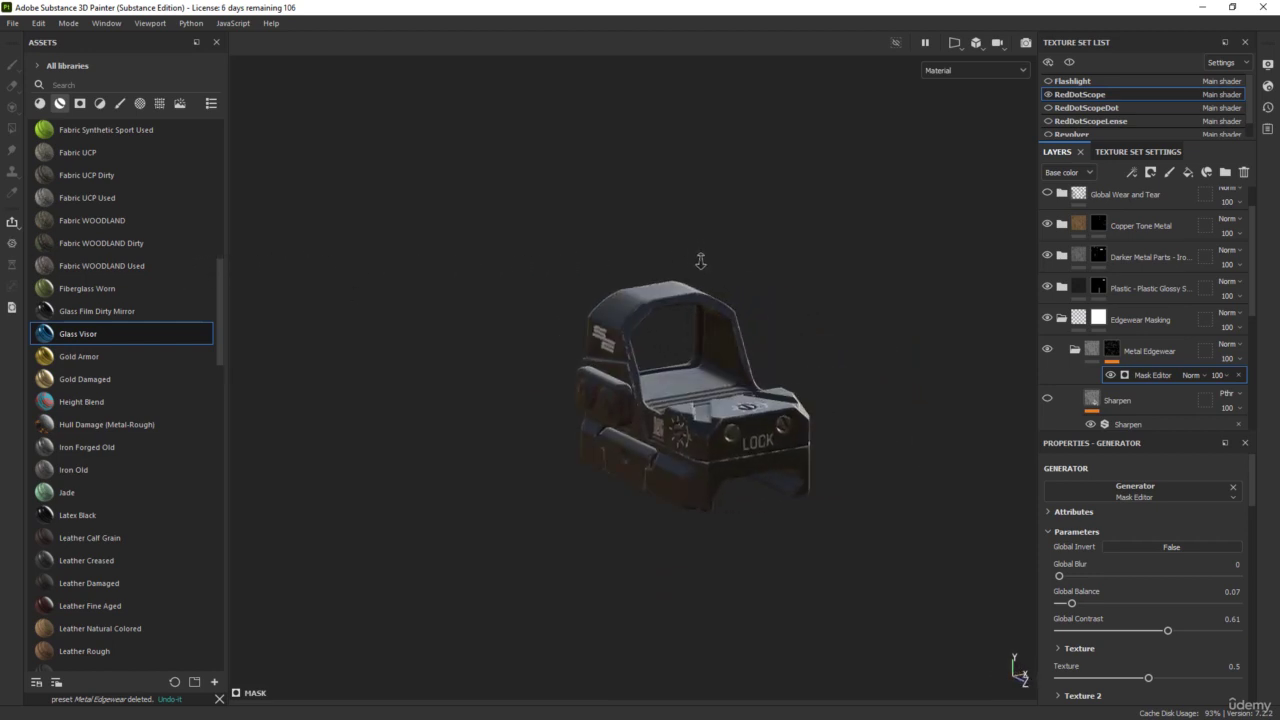
right_click_drag(700, 260, 737, 510, "alt")
middle_click_drag(737, 510, 719, 412, "alt")
left_click_drag(719, 412, 808, 349, "alt")
mouse_move(808, 349)
right_mouse_down("alt")
mouse_move(831, 334)
mouse_move(783, 350)
right_mouse_up("alt")
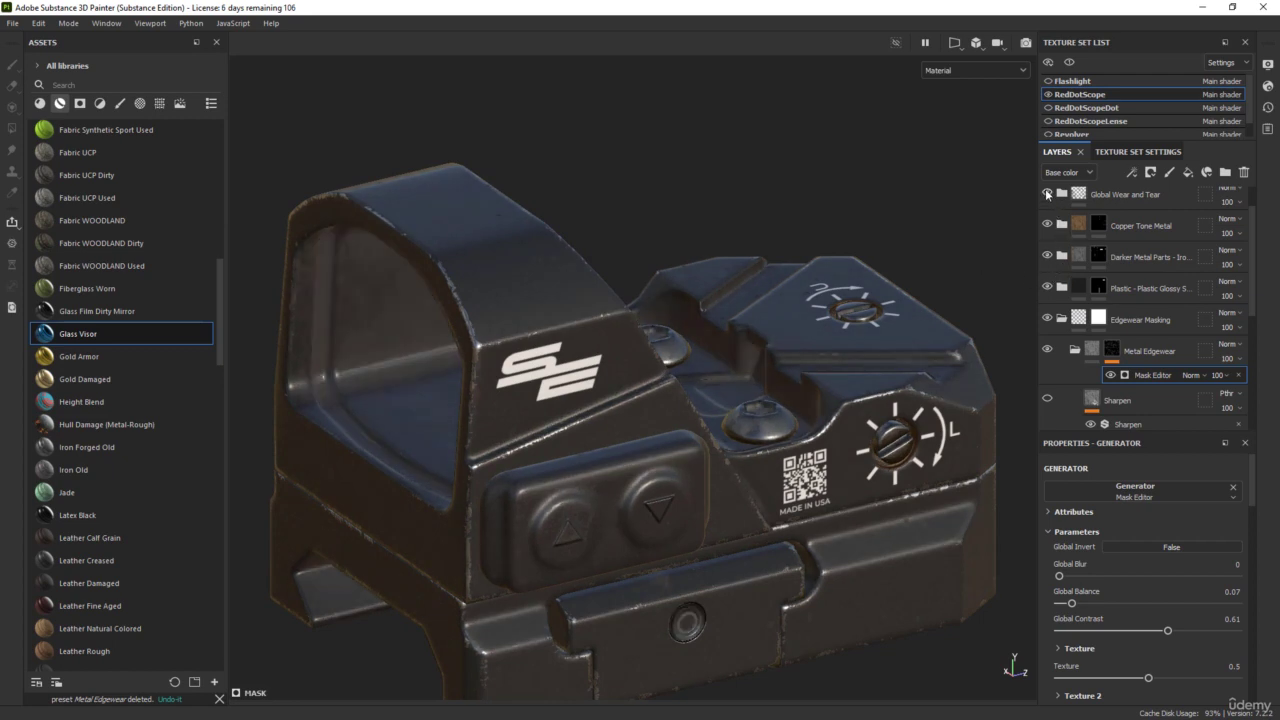
- Expand the Global Wear and Tear group and open the Mask Editor generator of the Dirt mask to review its settings
left_click_drag(809, 191, 831, 149, "alt")
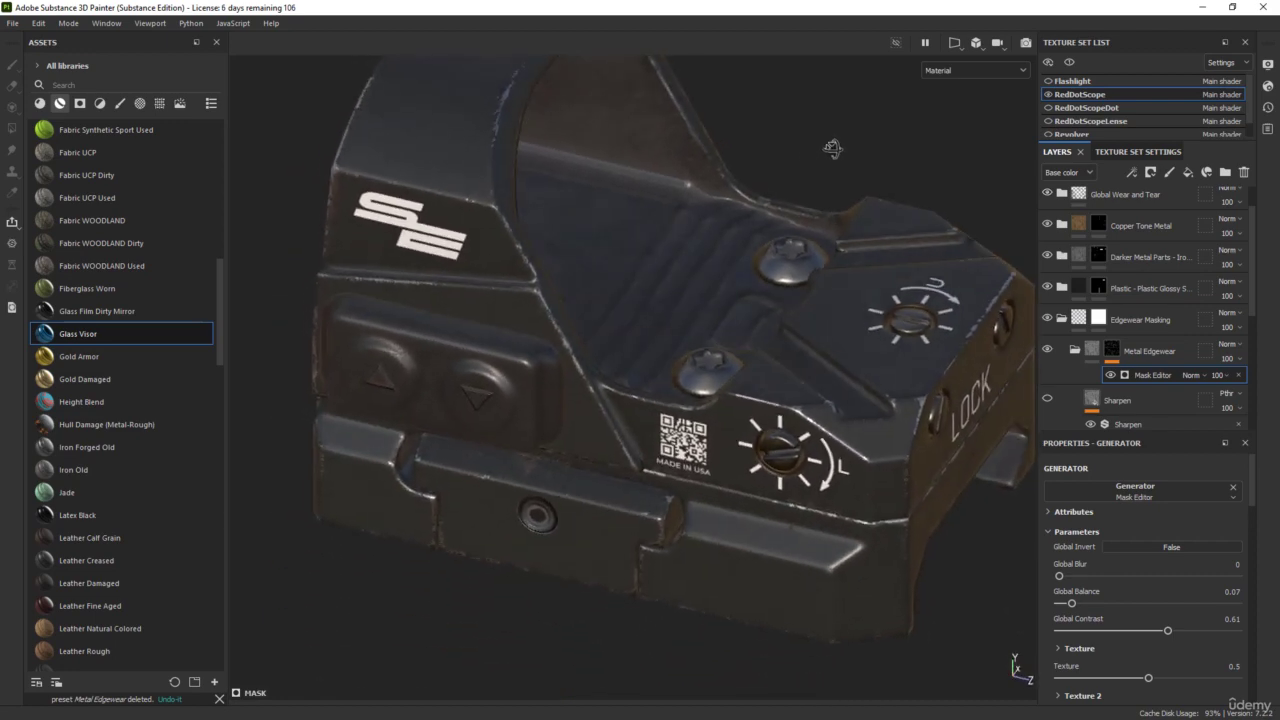
left_click(1062, 194)
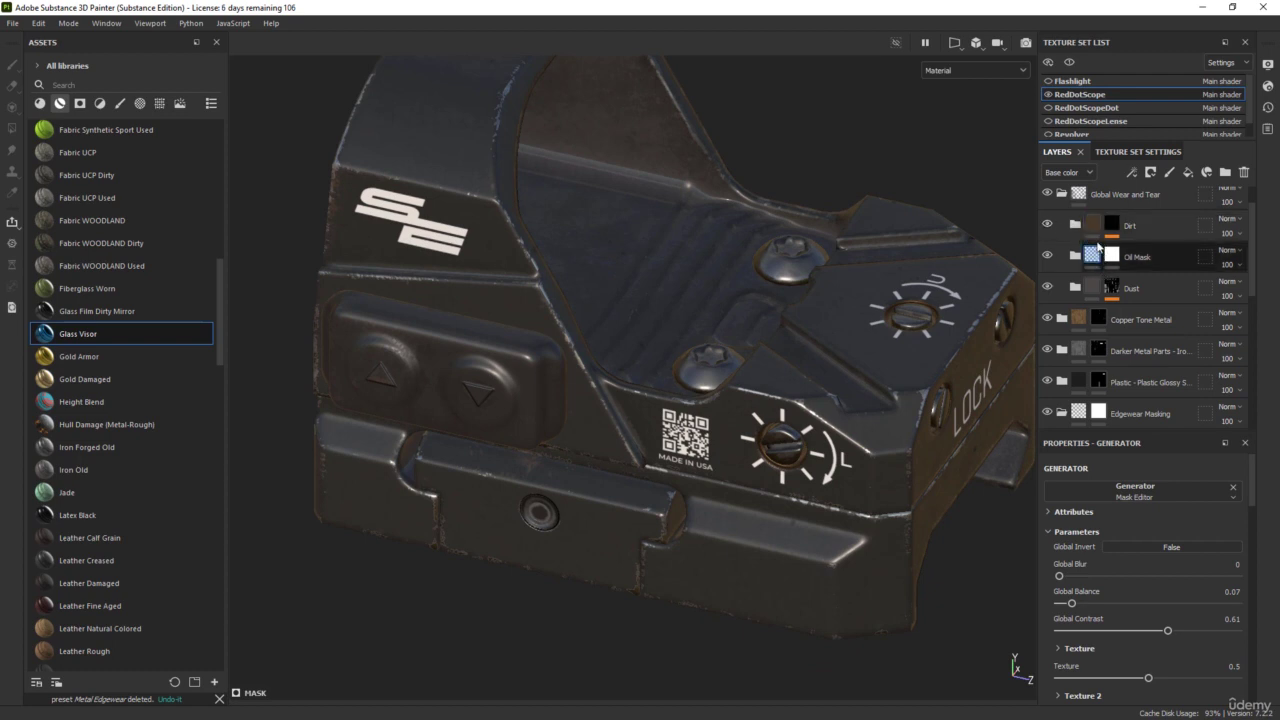
left_click(1111, 226)
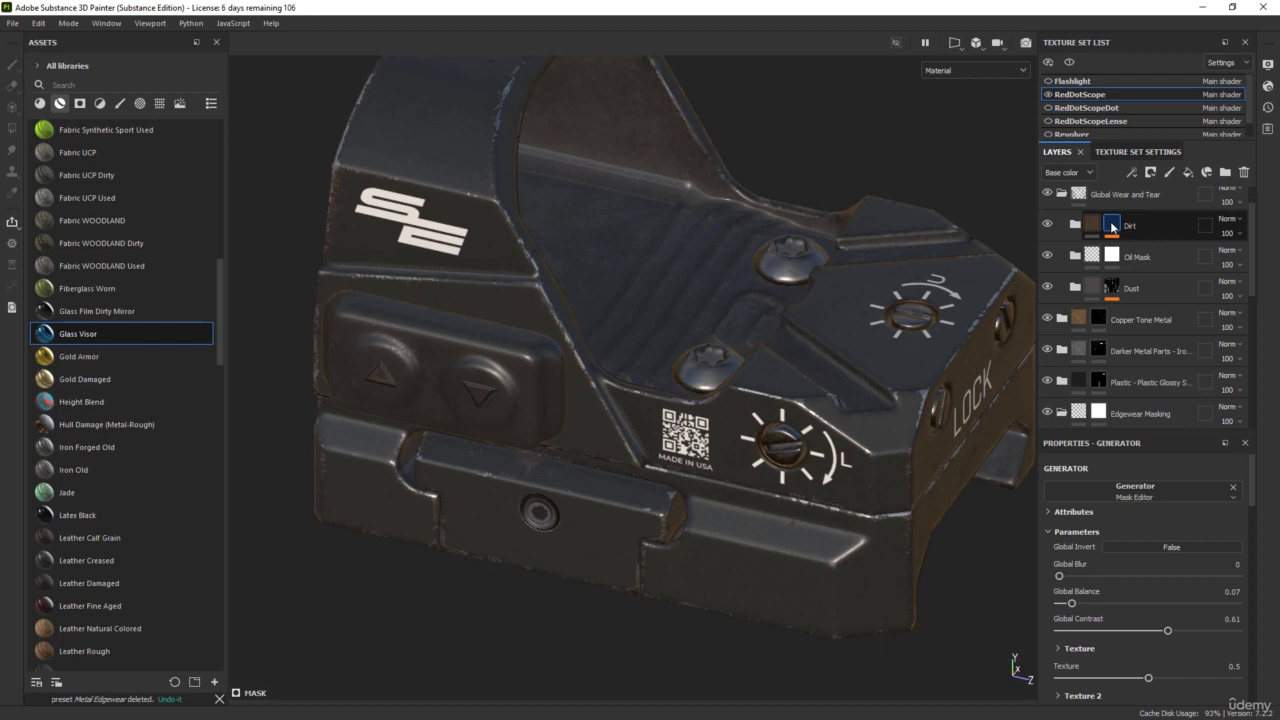
left_click(1112, 227)
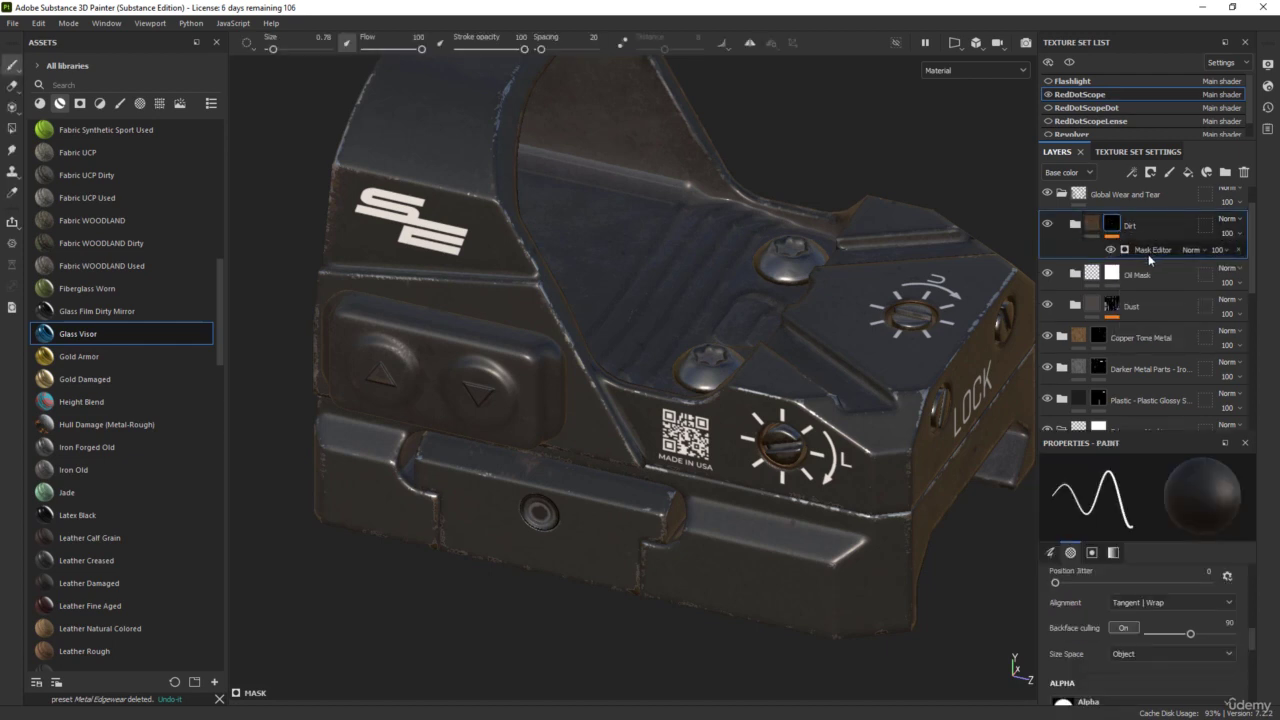
left_click(1148, 252)
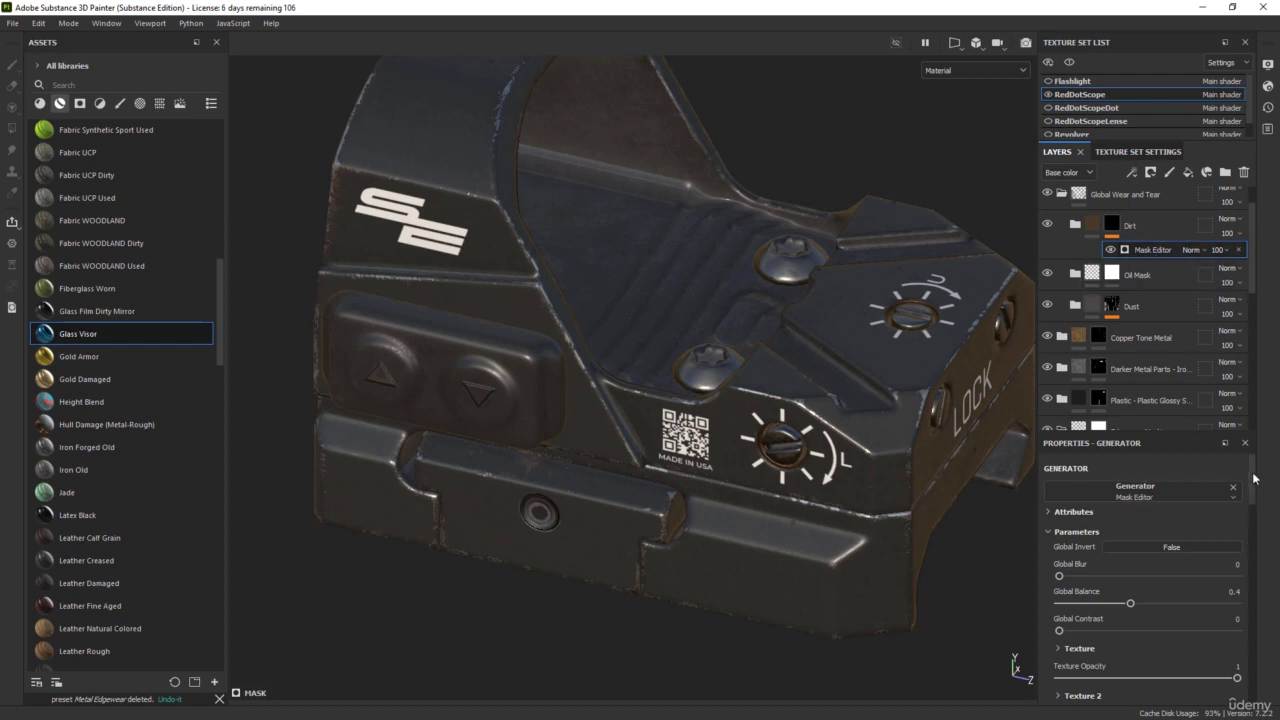
left_click_drag(1254, 485, 1239, 661)
scroll(1177, 648, "up", 1)
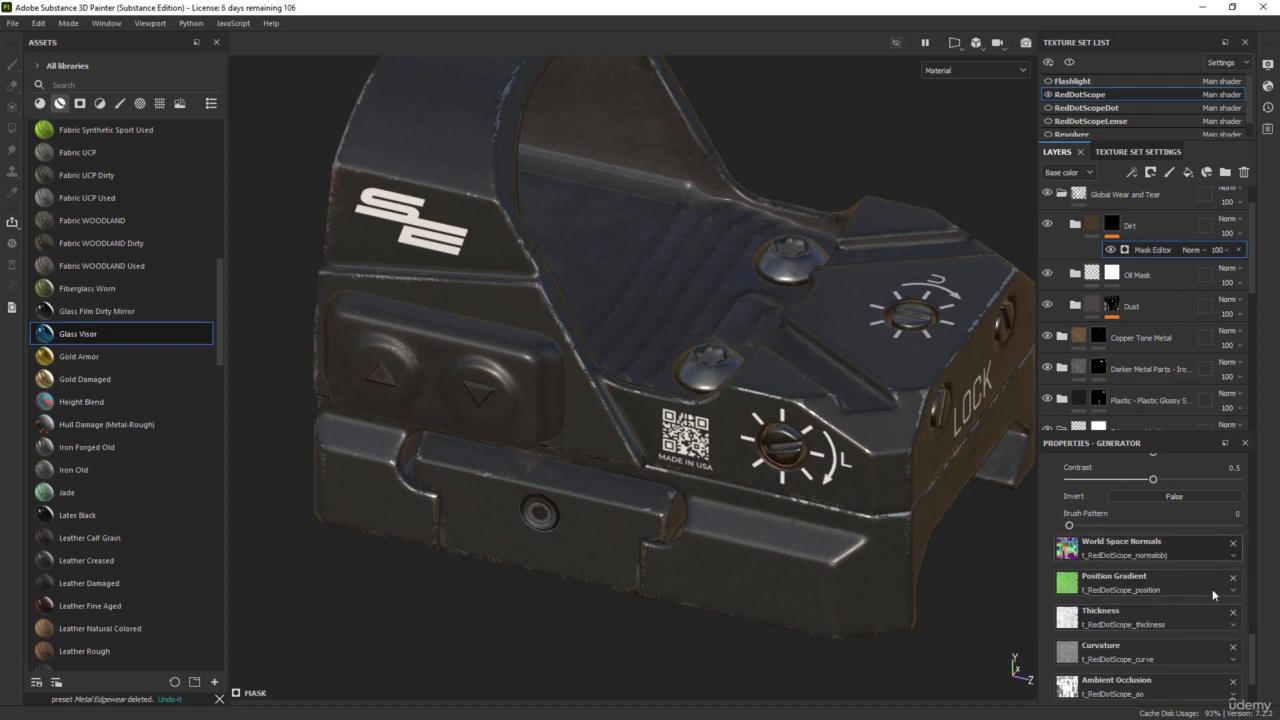
left_click_drag(1256, 651, 1247, 466)
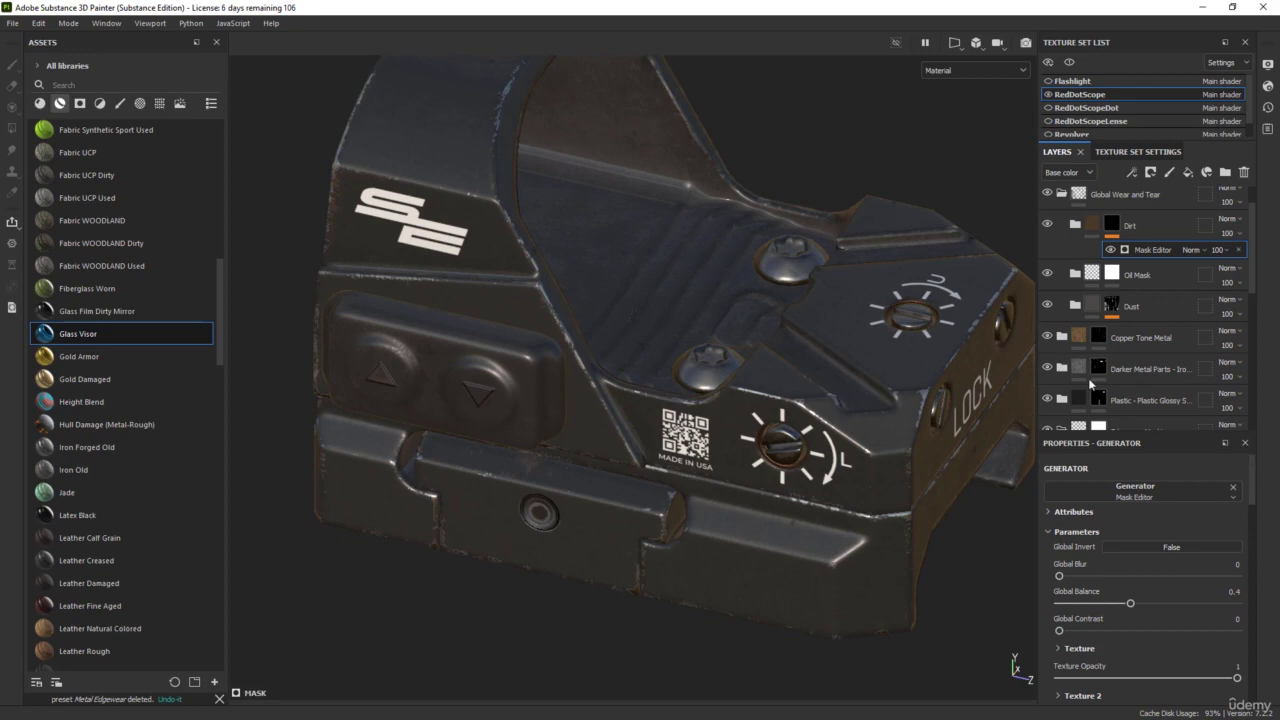
- Examine the dirt on the red dot scope's body from several sides in the material view
middle_click_drag(808, 179, 771, 223)
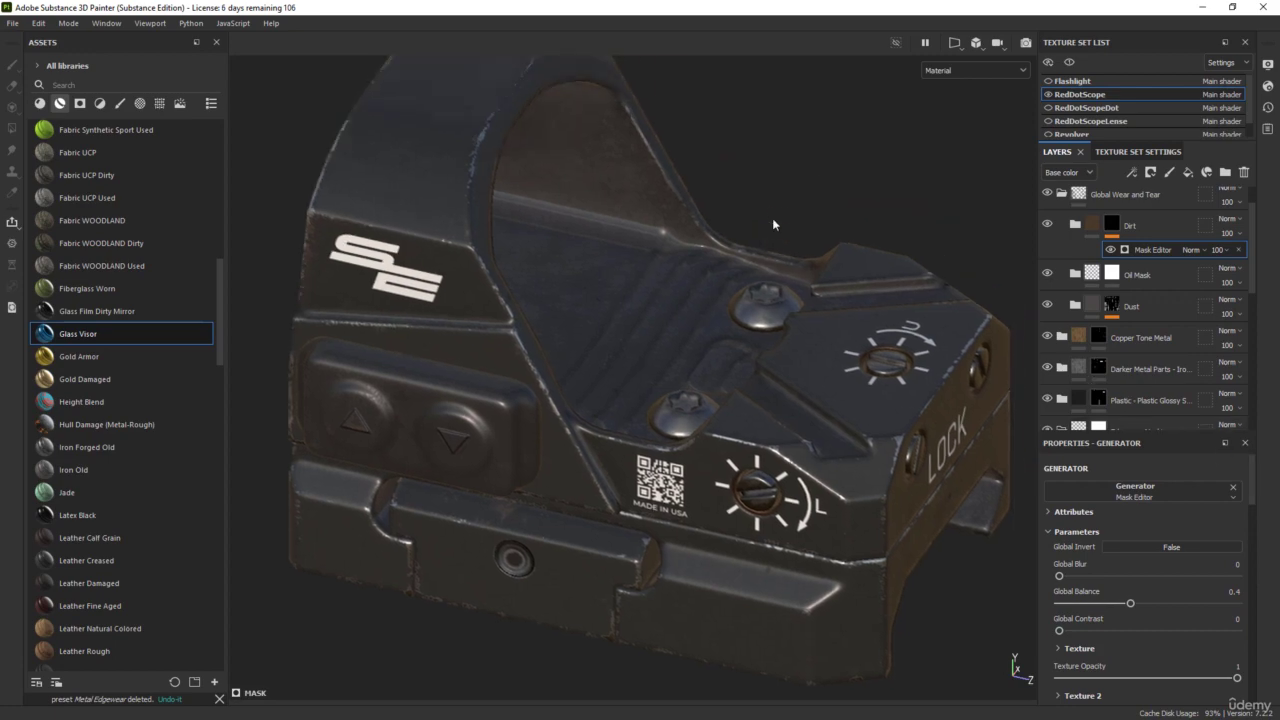
mouse_move(778, 200)
left_mouse_down("alt")
mouse_move(786, 225)
mouse_move(771, 183)
left_mouse_up("alt")
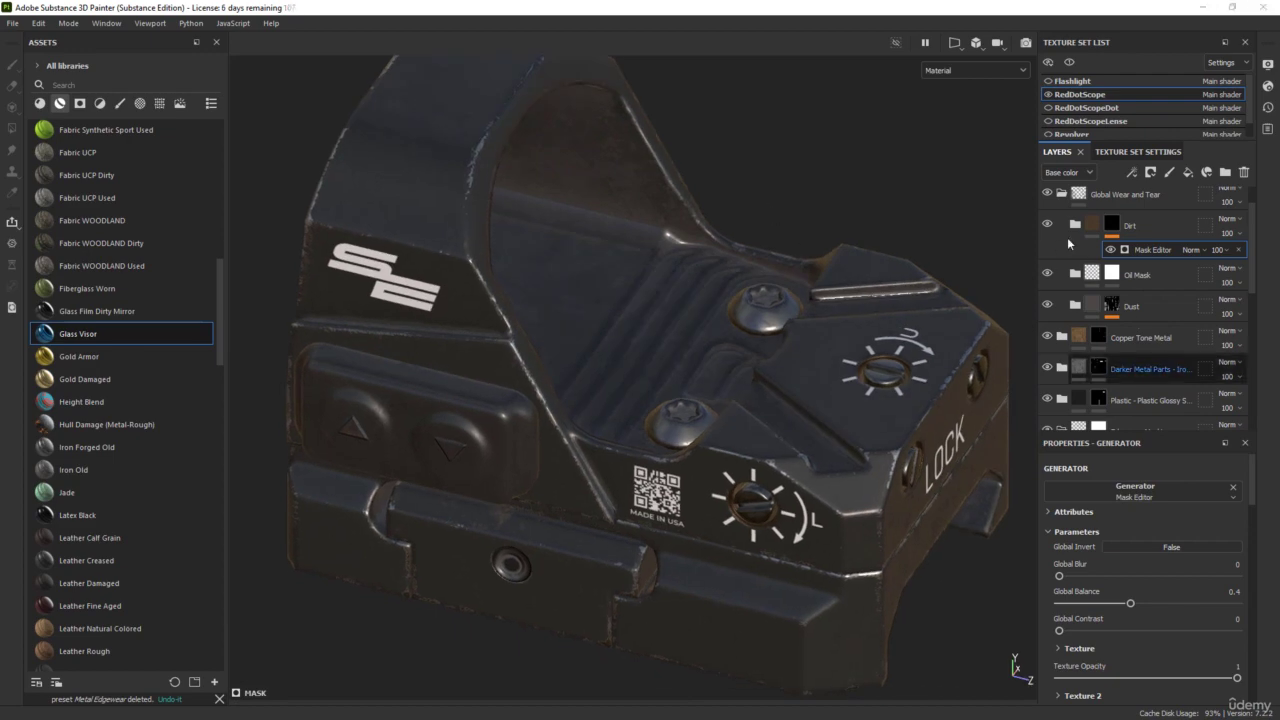
left_click_drag(777, 163, 829, 160, "alt")
middle_click_drag(798, 182, 763, 221, "alt")
left_click_drag(763, 221, 691, 230, "alt")
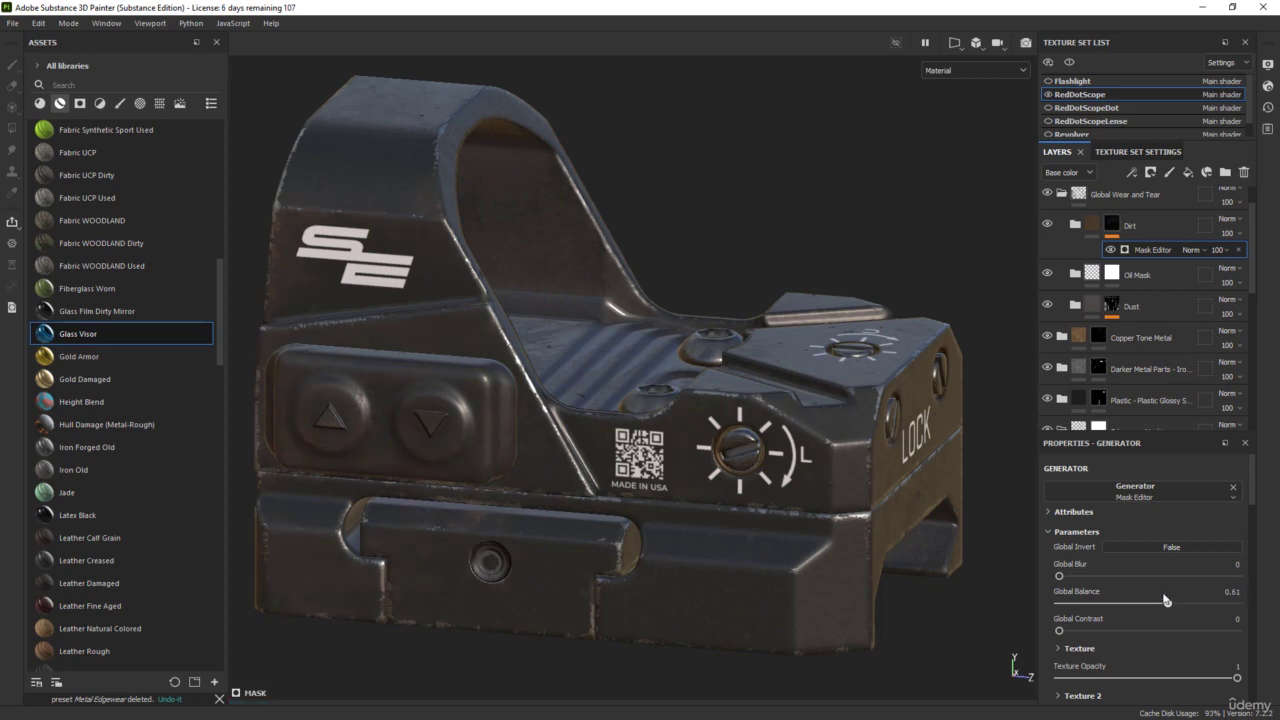
middle_click_drag(563, 441, 628, 440, "alt")
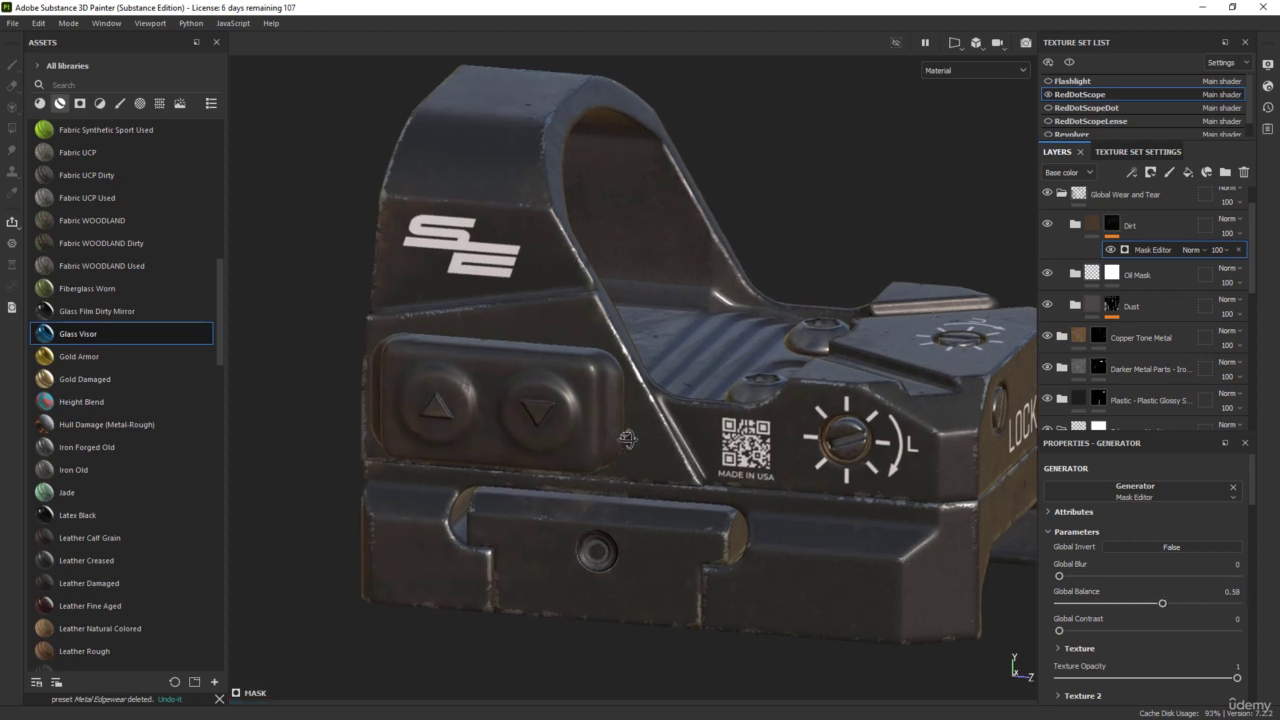
left_click_drag(628, 440, 705, 430, "alt")
middle_click_drag(370, 291, 470, 291, "alt")
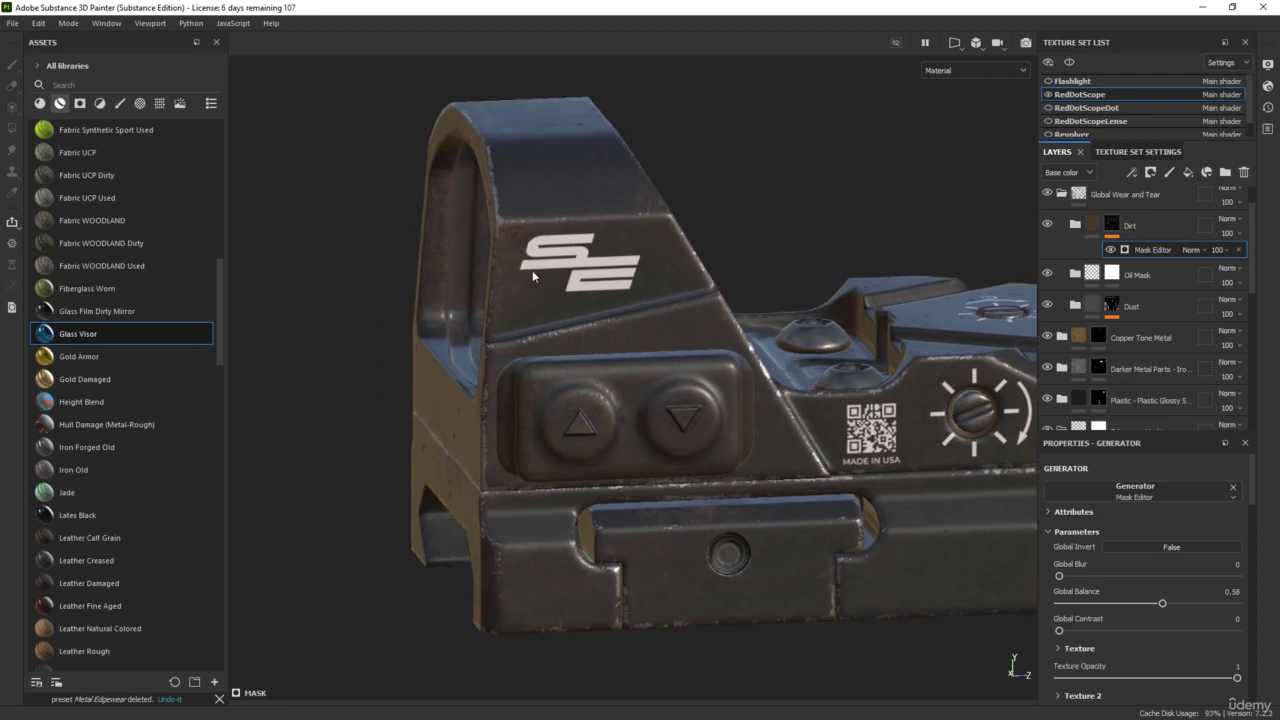
- Preview the Dirt mask on its own, set its Global Balance to 0.42 and check the dirt in the material view
key("c")
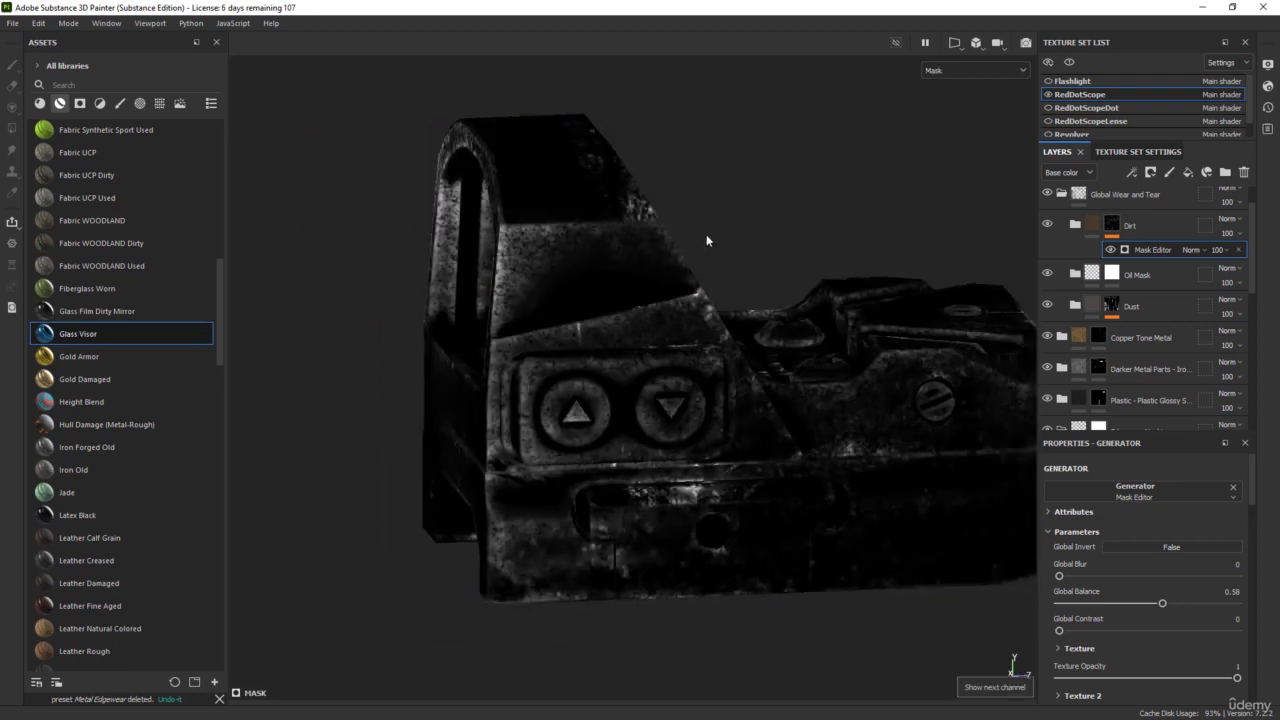
left_click_drag(706, 235, 546, 258, "alt")
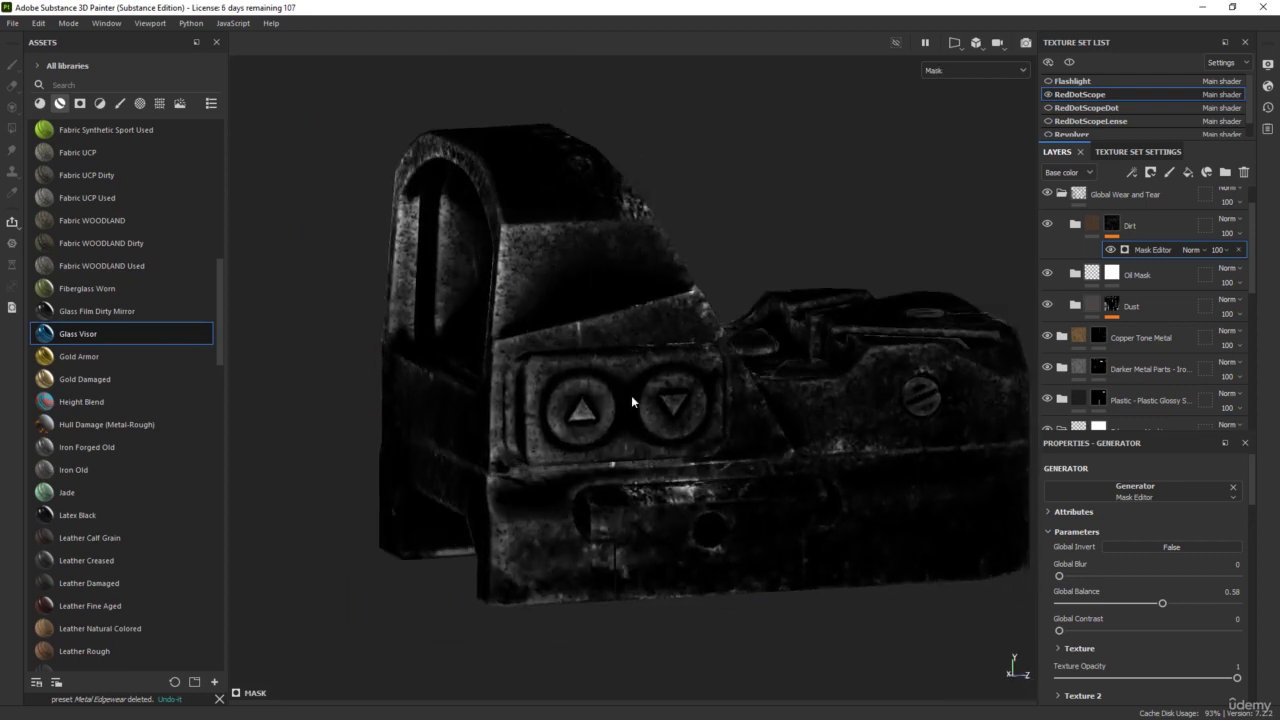
left_click_drag(730, 252, 520, 258, "alt")
middle_click_drag(760, 374, 657, 329, "alt")
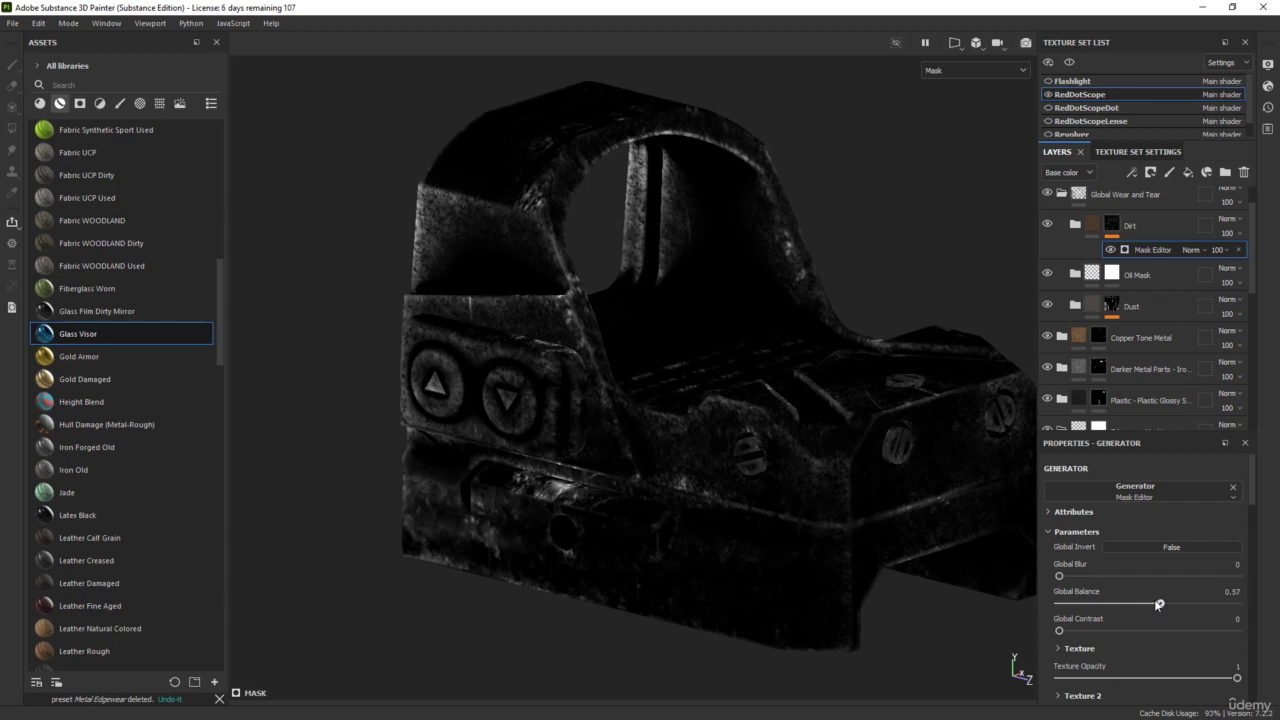
mouse_move(1158, 604)
left_mouse_down()
mouse_move(1118, 603)
mouse_move(1135, 602)
left_mouse_up()
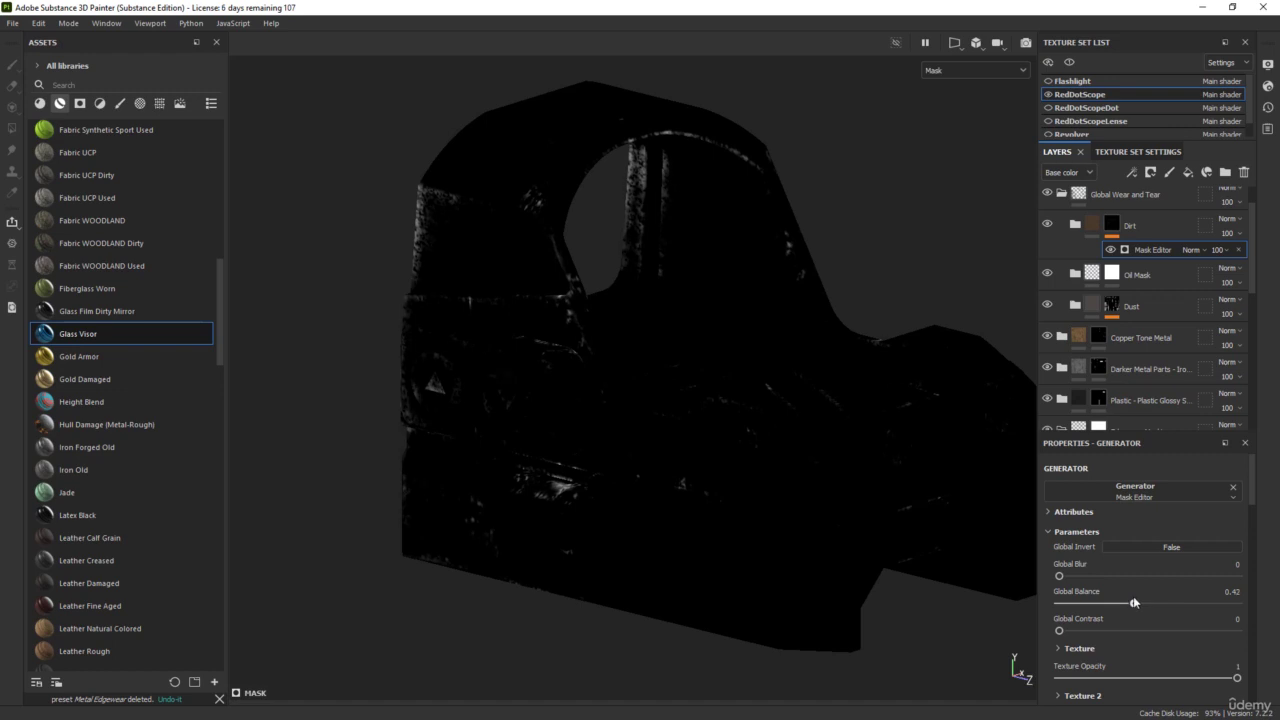
left_click_drag(716, 270, 744, 360, "alt")
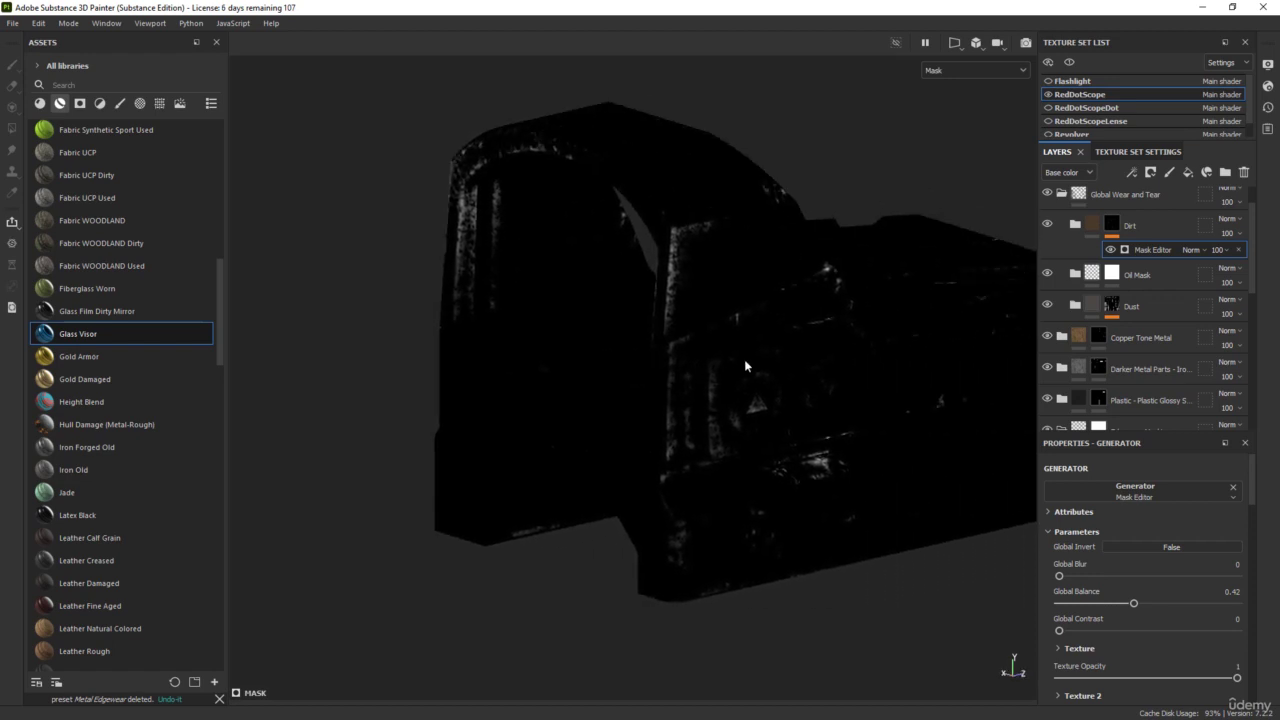
key("m")
left_click_drag(852, 313, 650, 240, "alt")
left_click_drag(954, 217, 872, 258, "alt")
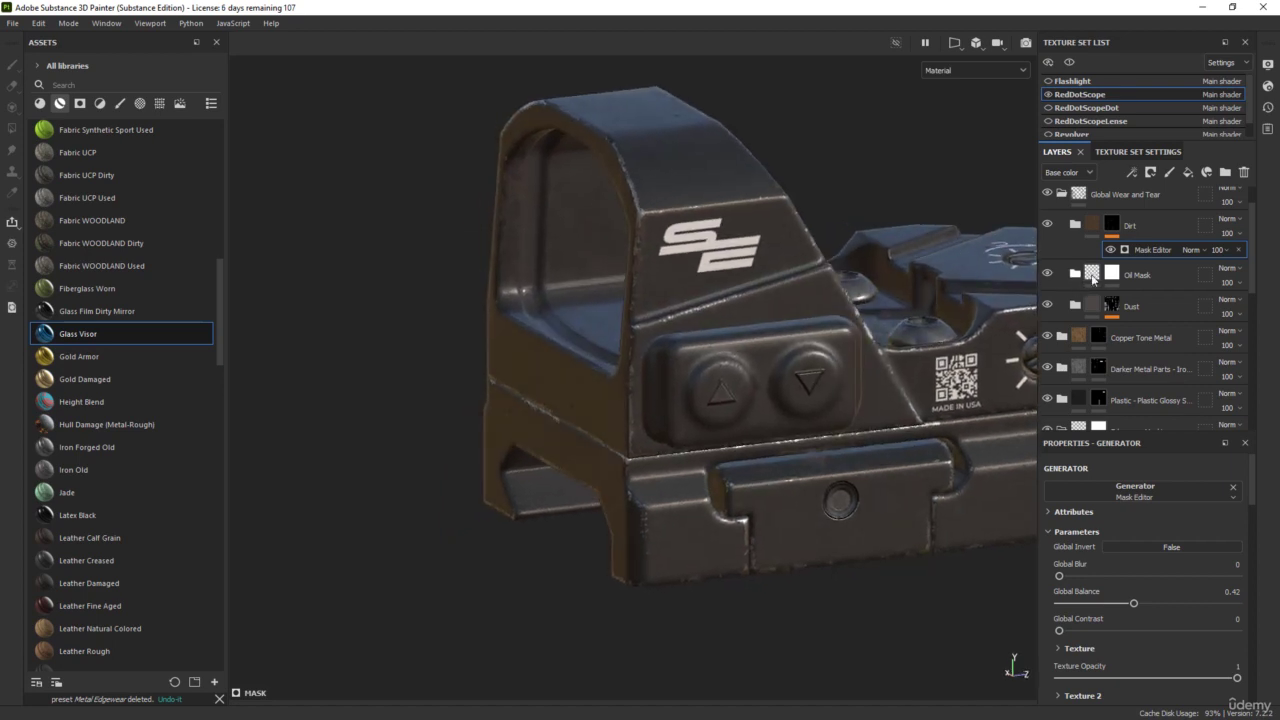
- Expand the Oil Mask group, select the mask of the Oilstains folder and display that mask alone on the scope
left_click(1075, 274)
left_click(1124, 309)
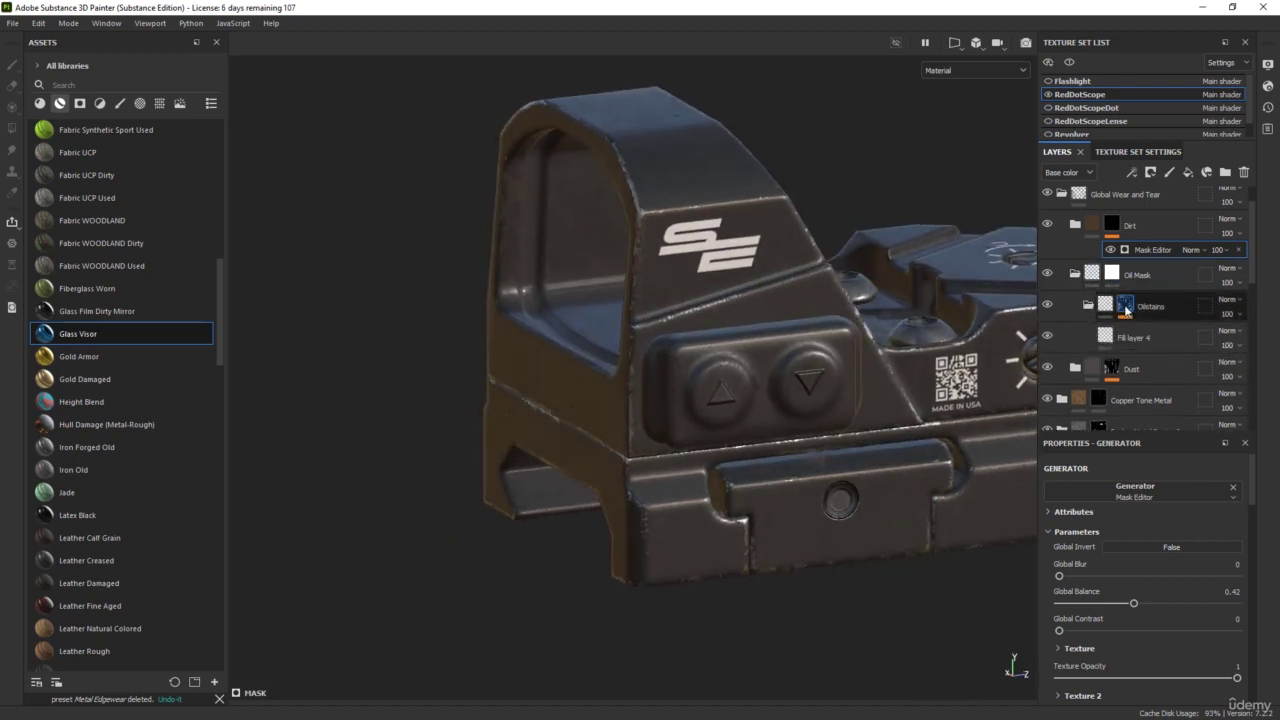
left_click(1125, 310)
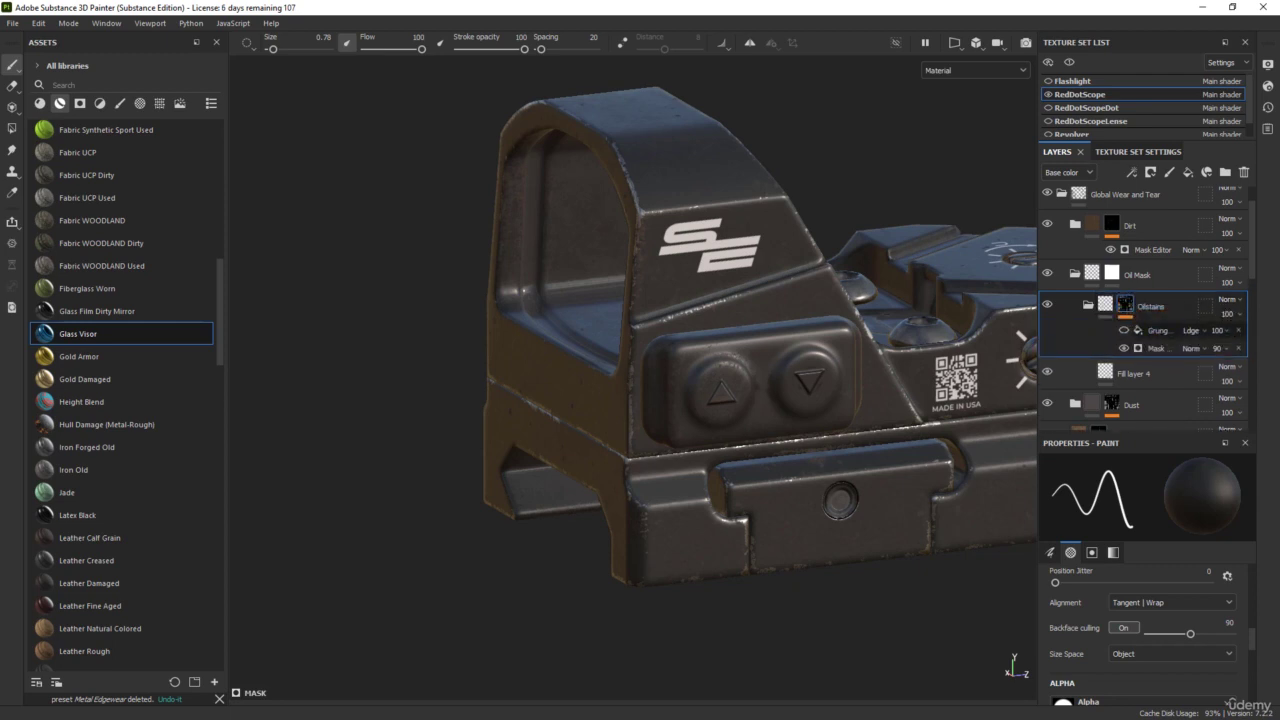
middle_click_drag(955, 204, 860, 234, "alt")
mouse_move(860, 234)
left_mouse_down("alt")
mouse_move(791, 246)
mouse_move(869, 229)
left_mouse_up("alt")
key("c")
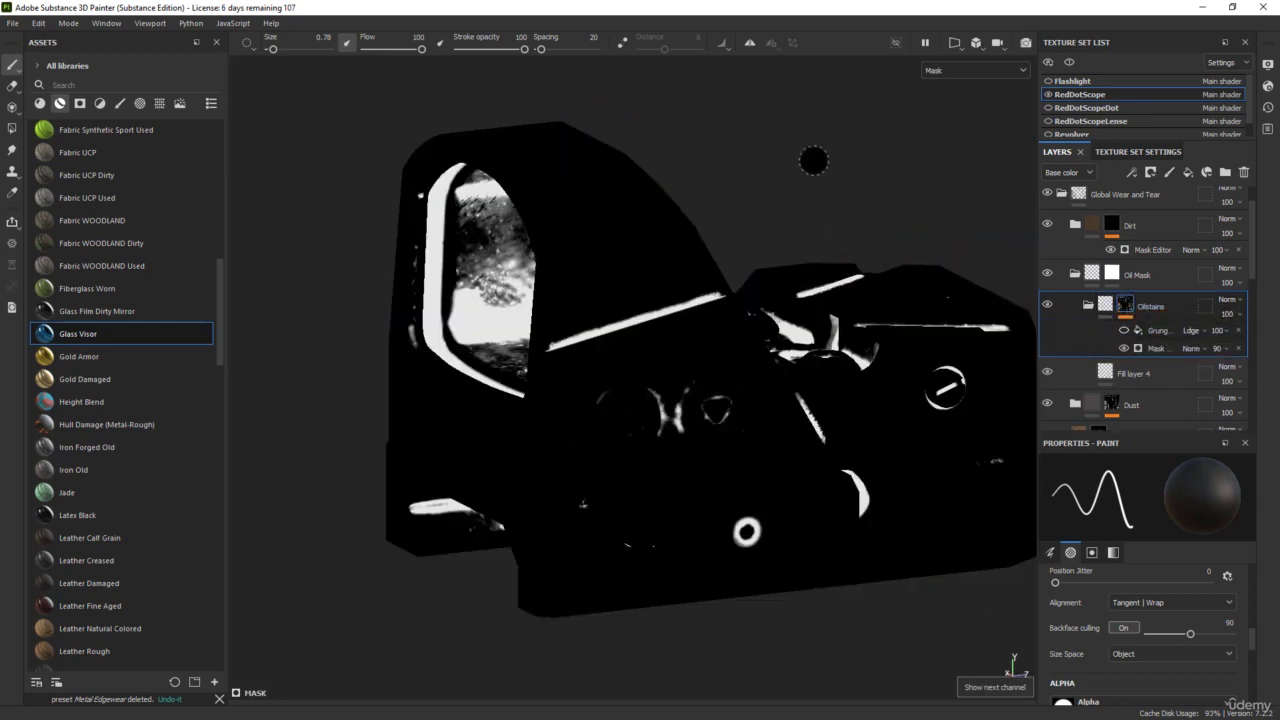
- Examine the Oilstains mask around the grooves and screws, comparing it with the material view
left_click_drag(814, 162, 739, 263, "alt")
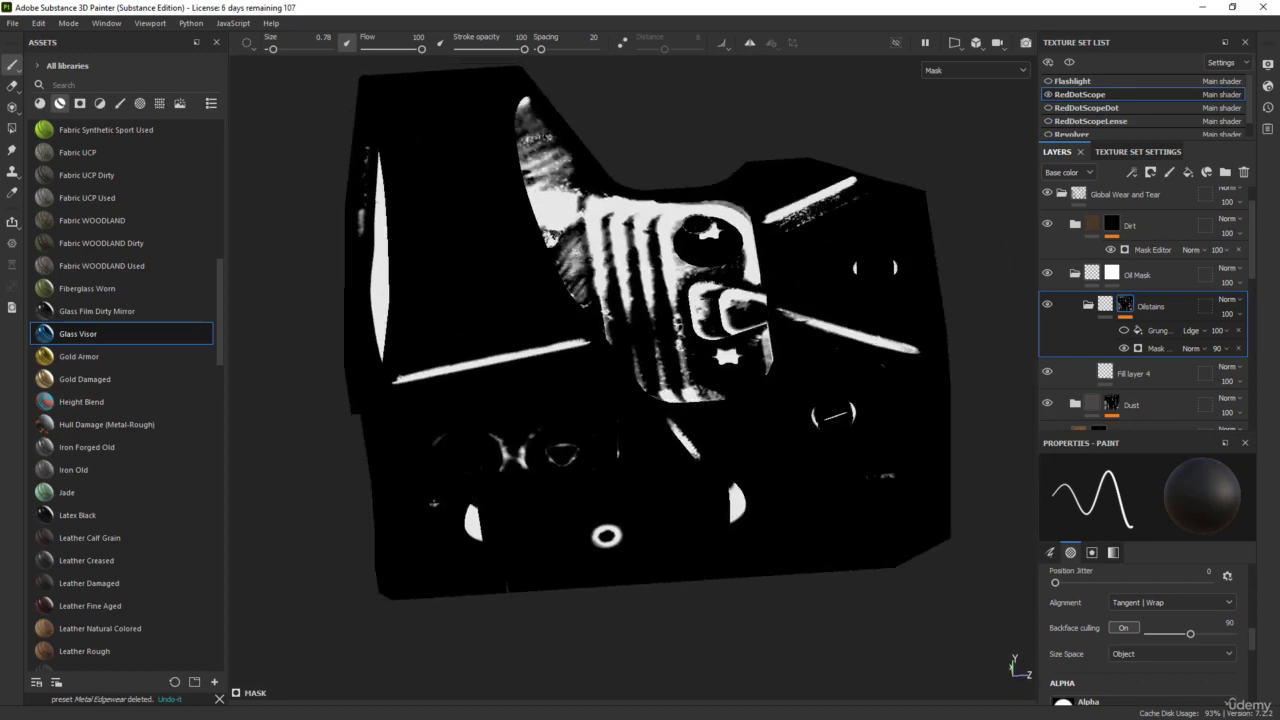
scroll(697, 226, "up", 3)
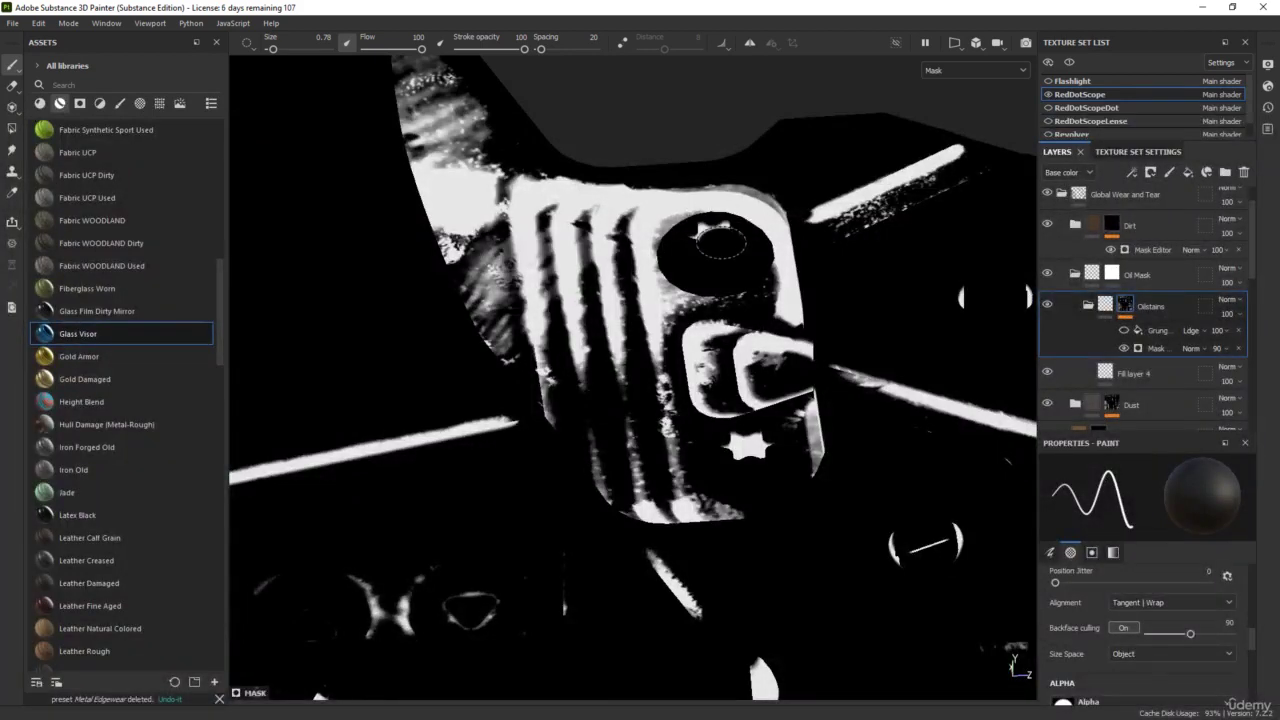
mouse_move(709, 130)
left_mouse_down("alt")
mouse_move(700, 148)
mouse_move(727, 160)
mouse_move(700, 185)
mouse_move(700, 149)
mouse_move(694, 171)
mouse_move(669, 178)
mouse_move(666, 162)
mouse_move(683, 206)
mouse_move(749, 191)
left_mouse_up("alt")
key("m")
scroll(658, 154, "down", 1)
key("m")
scroll(683, 208, "down", 2)
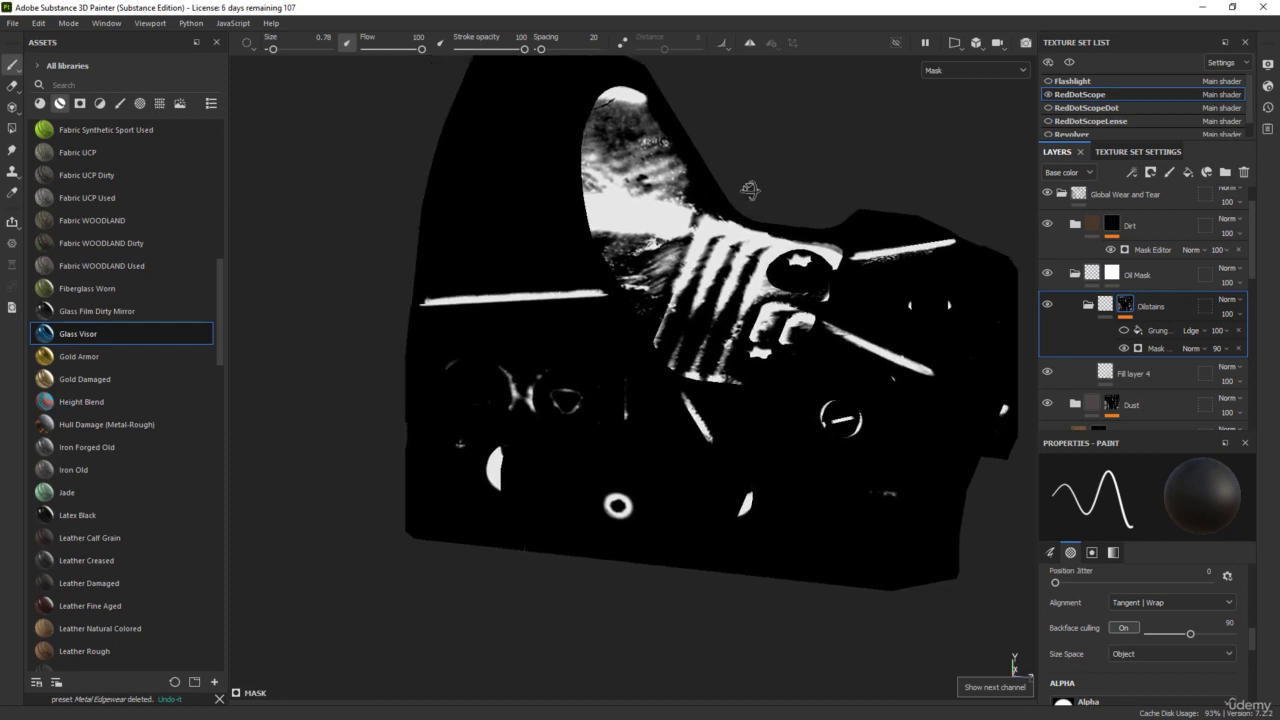
- Set Level to 0.07 and Contrast to 0.14 in the Mask Builder generator of the Oilstains mask
left_click(1158, 349)
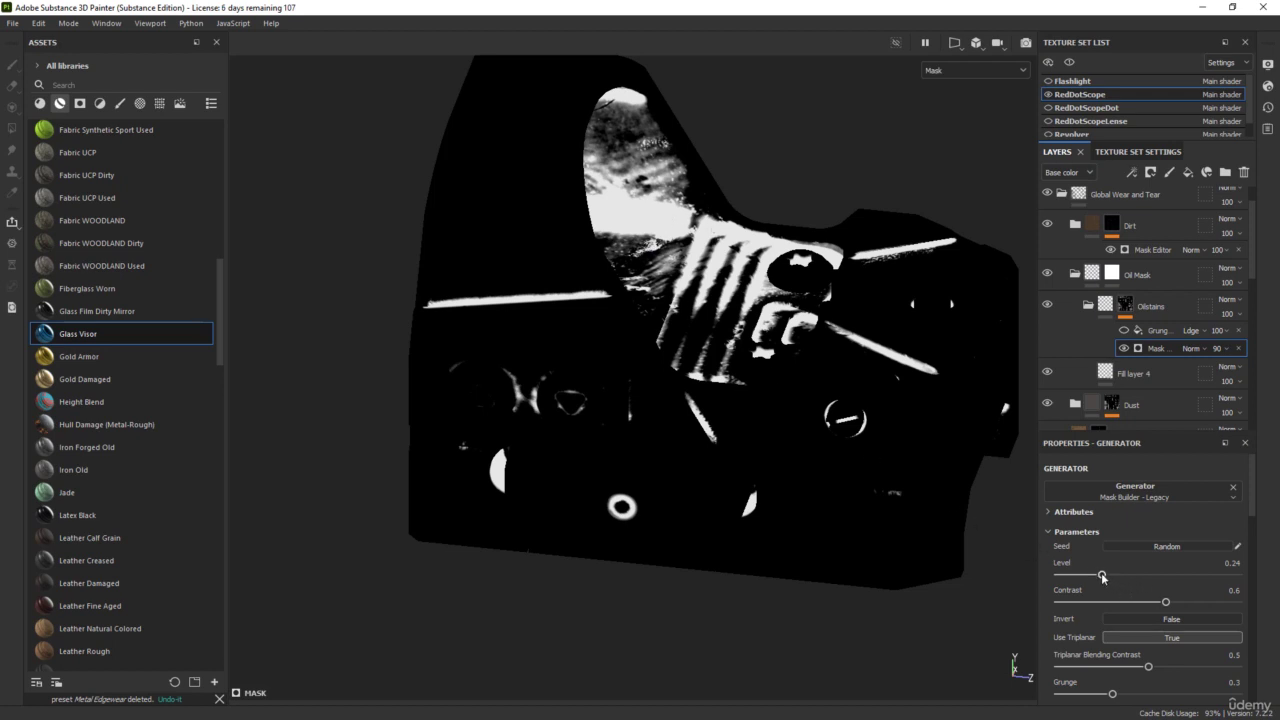
left_click_drag(1101, 577, 1078, 577)
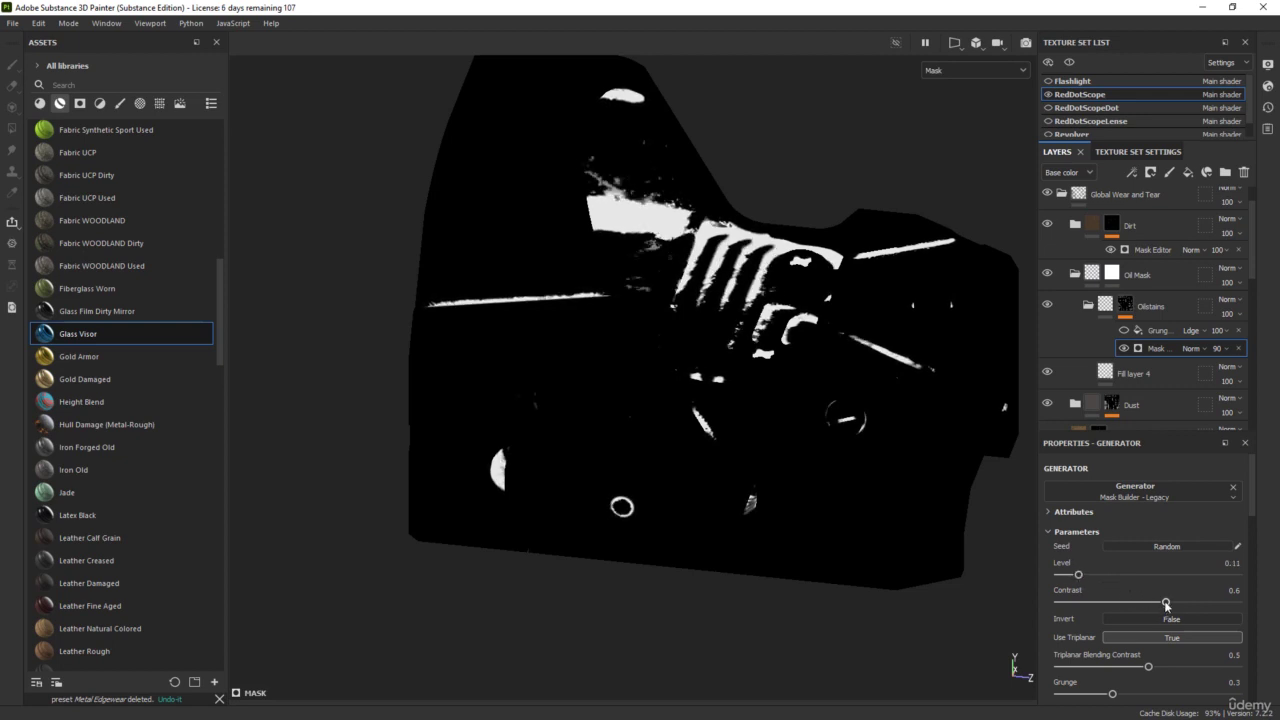
left_click_drag(1166, 602, 1073, 575)
left_click_drag(795, 375, 838, 226, "alt")
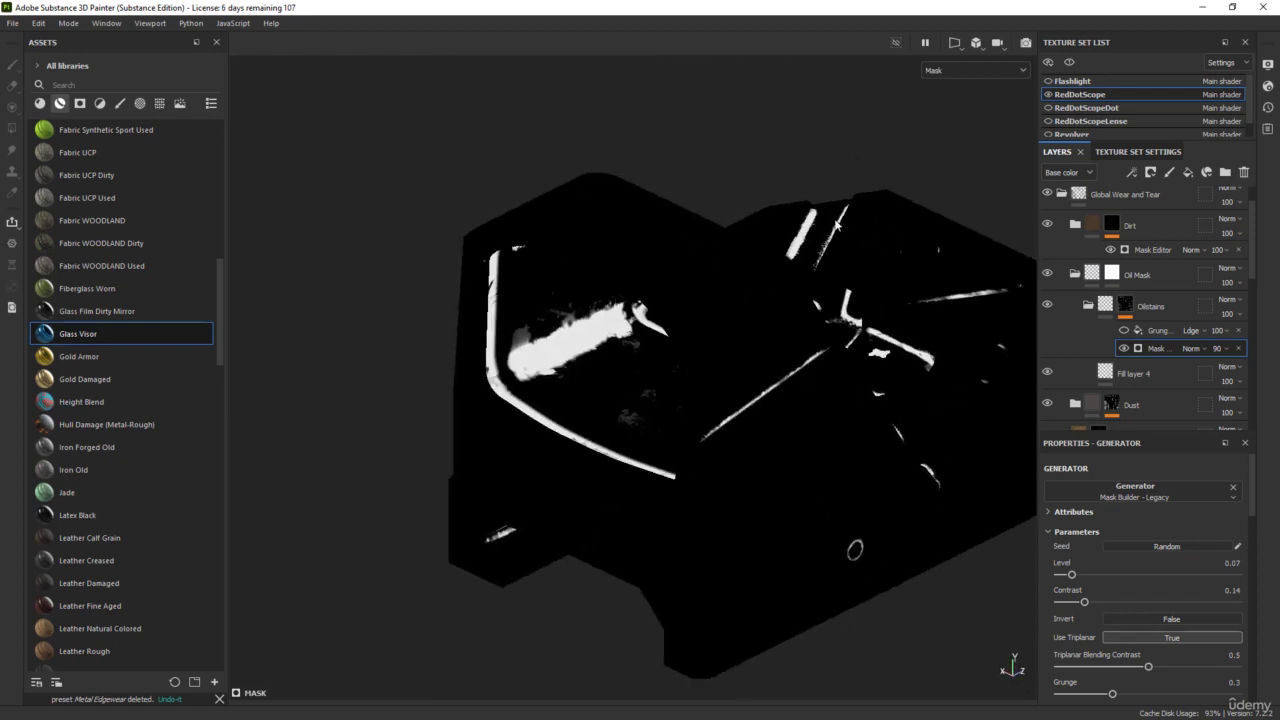
- Examine the oil stains near the grooves and screws in the material, mask, base color and roughness views
key("m")
left_click_drag(764, 271, 565, 342, "alt")
right_click_drag(565, 342, 532, 321, "shift")
scroll(532, 321, "up", 3)
key("c")
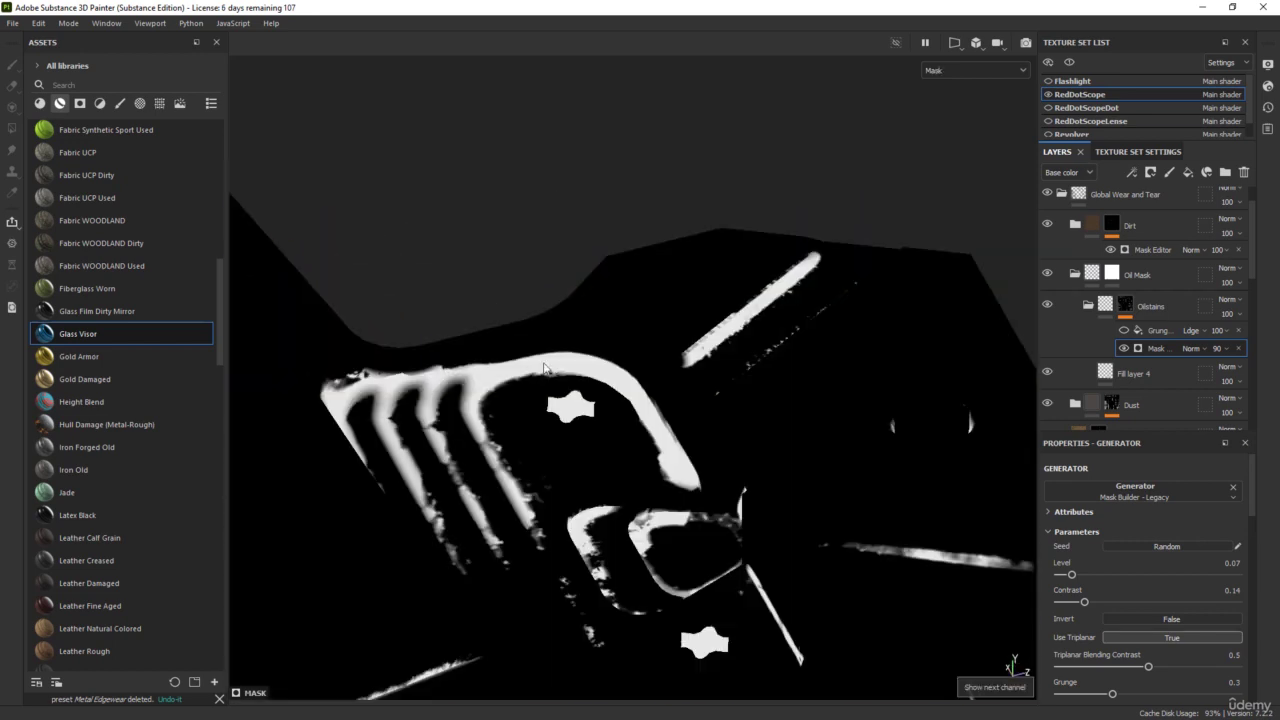
middle_click_drag(553, 360, 582, 322, "alt")
key("c")
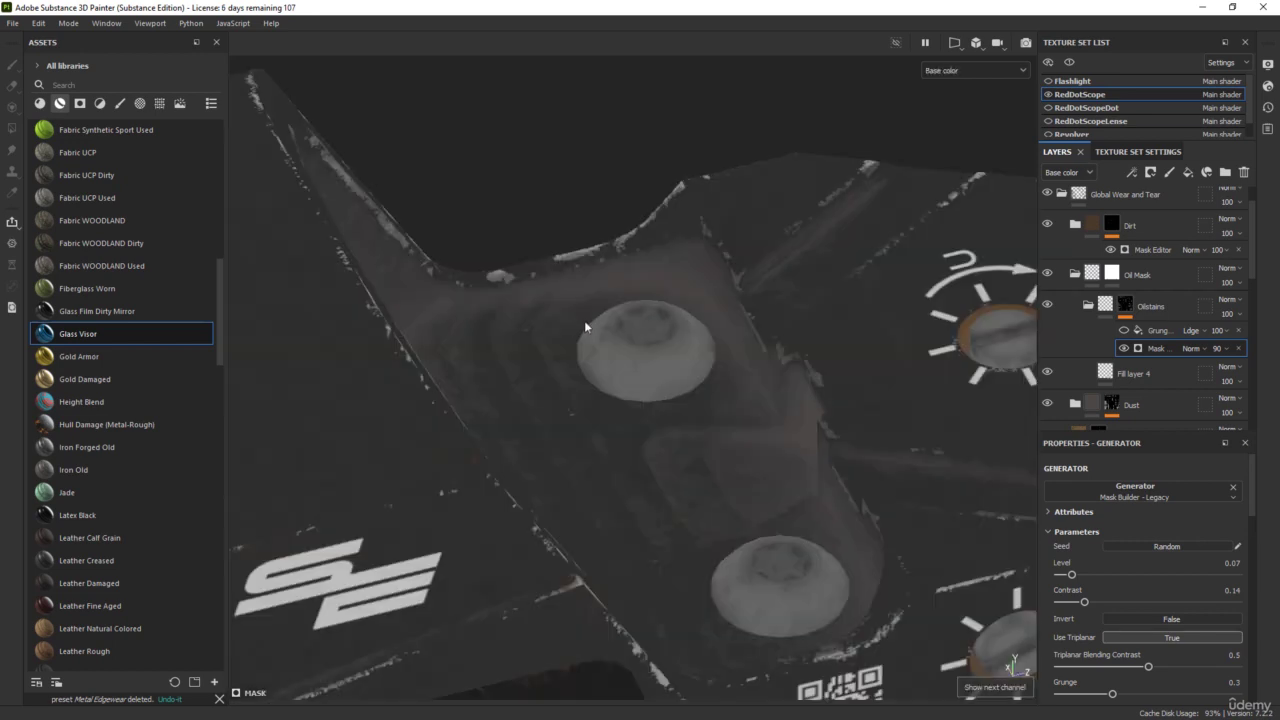
key("c")
key("c")
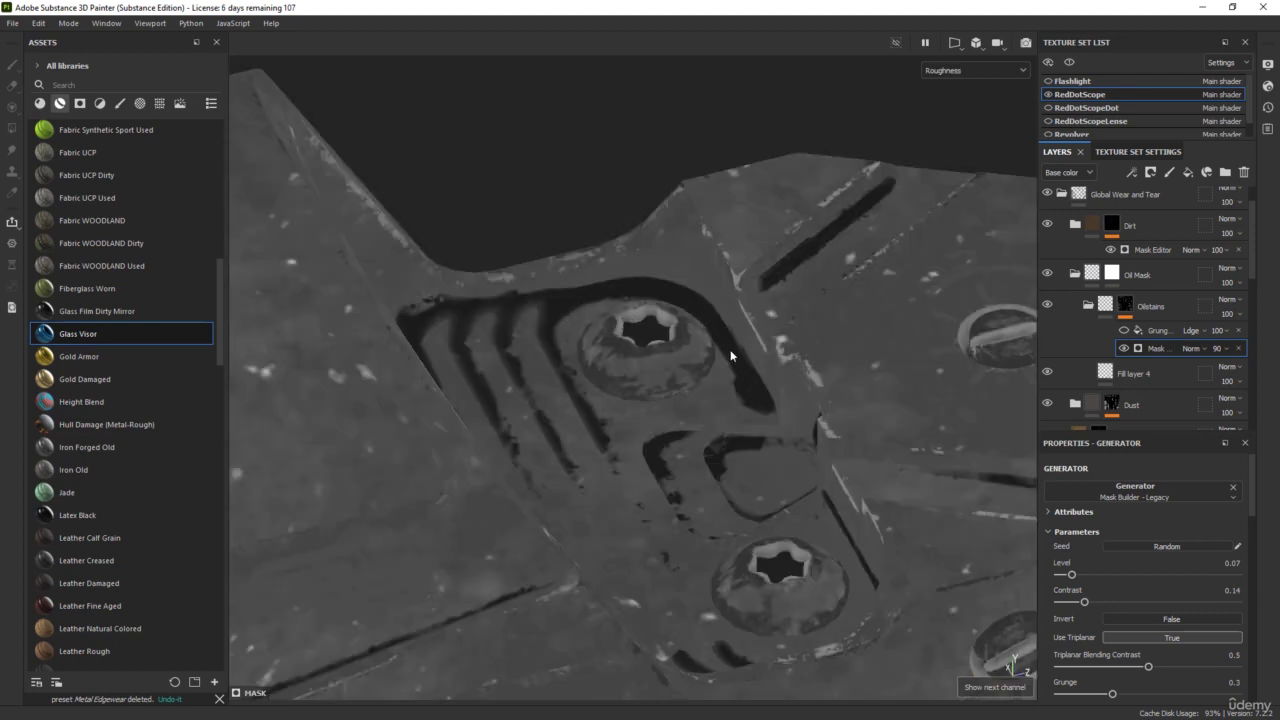
- Collapse the Oil Mask group, move the Dust folder above it and check the scope in the material view
left_click(1075, 273)
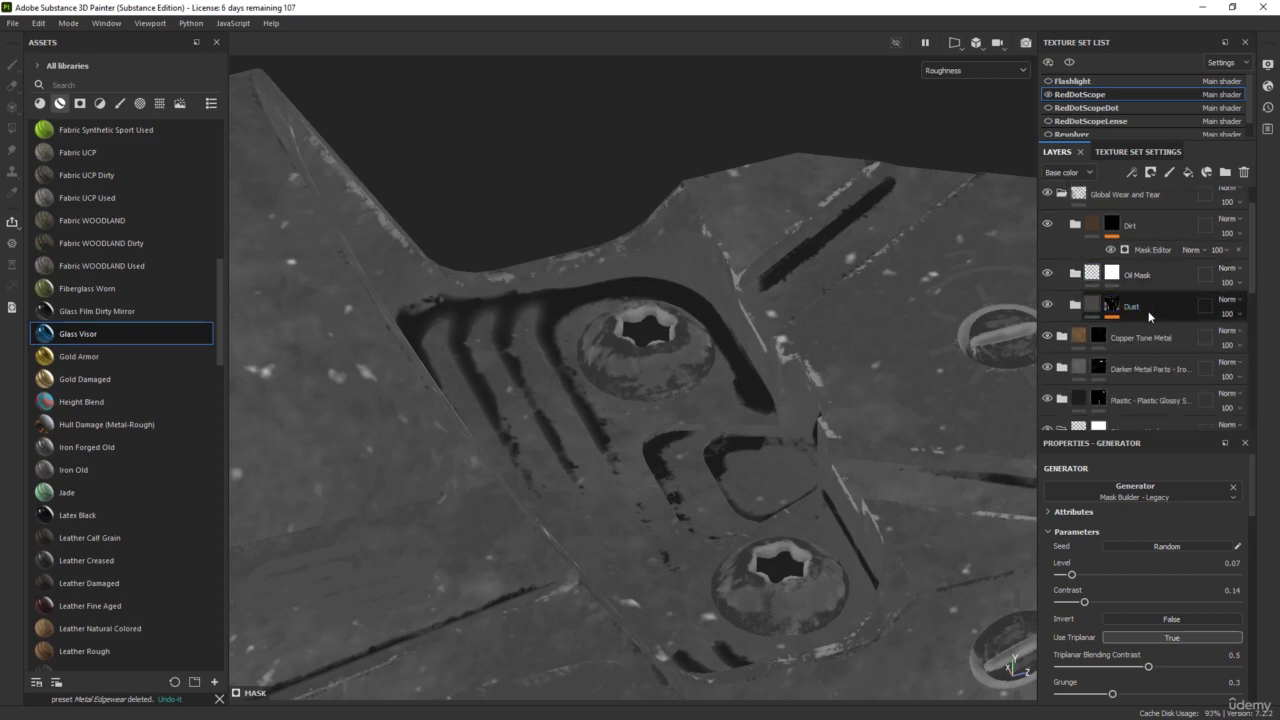
left_click_drag(1142, 298, 1140, 252)
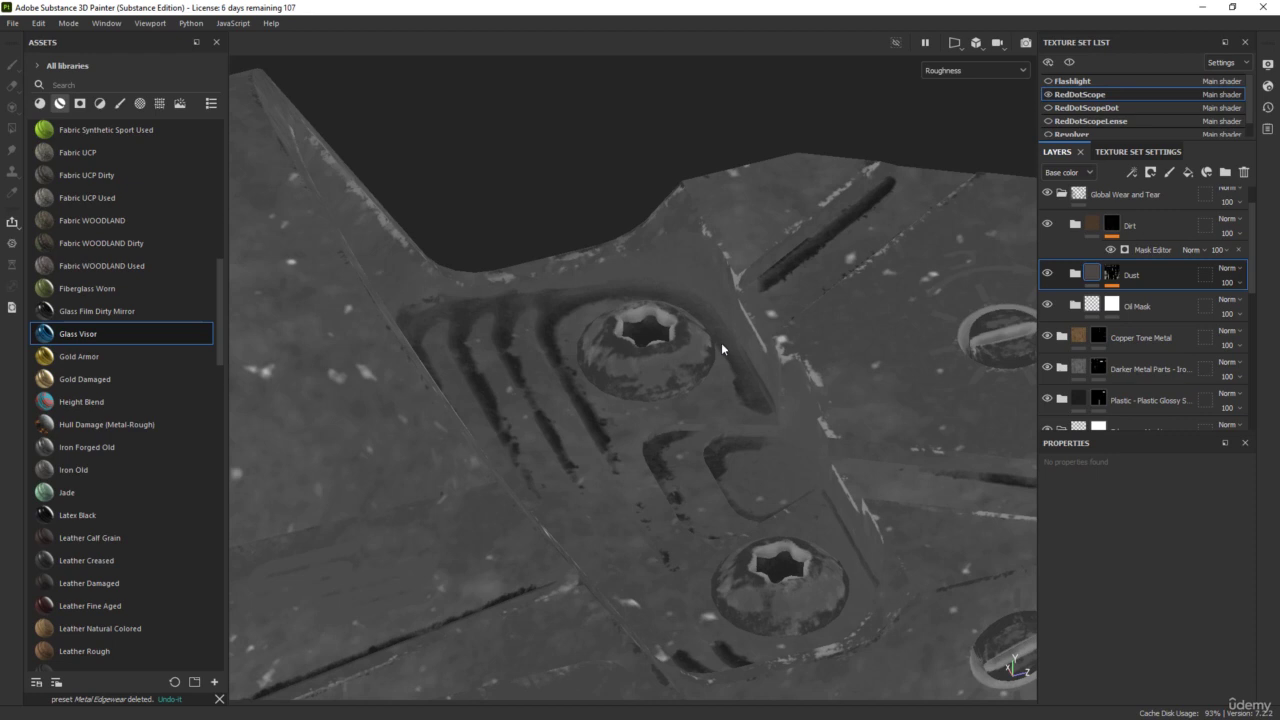
key("m")
left_click_drag(722, 349, 677, 309, "alt")
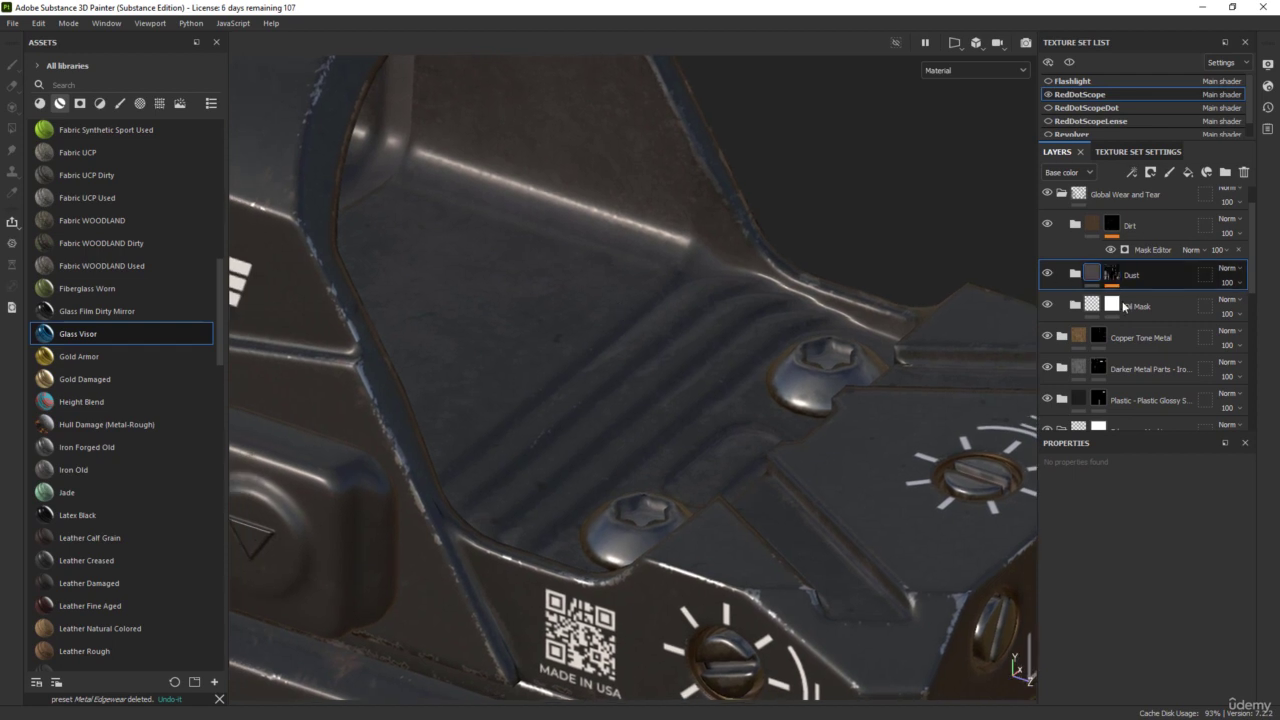
- Open the Dirt generator on the Dust folder's mask and examine the scope in the roughness and normal channel views
left_click(1114, 308)
left_click(1112, 275)
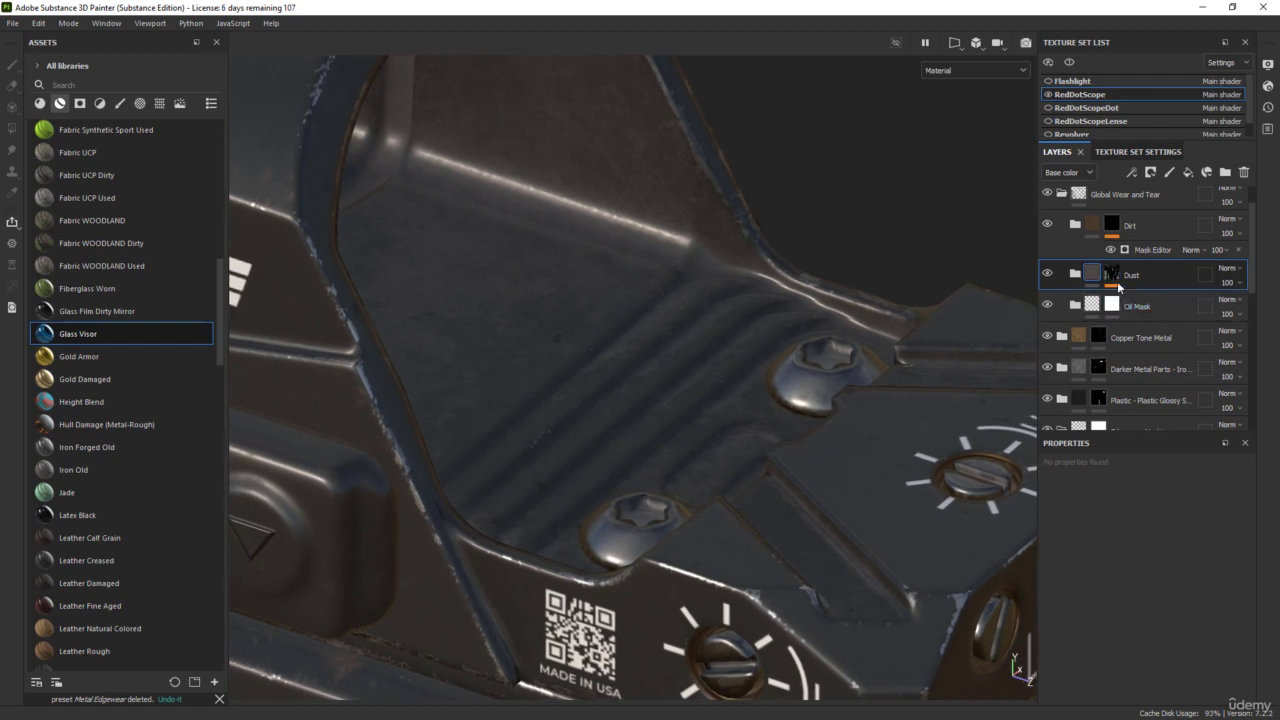
left_click(1112, 275)
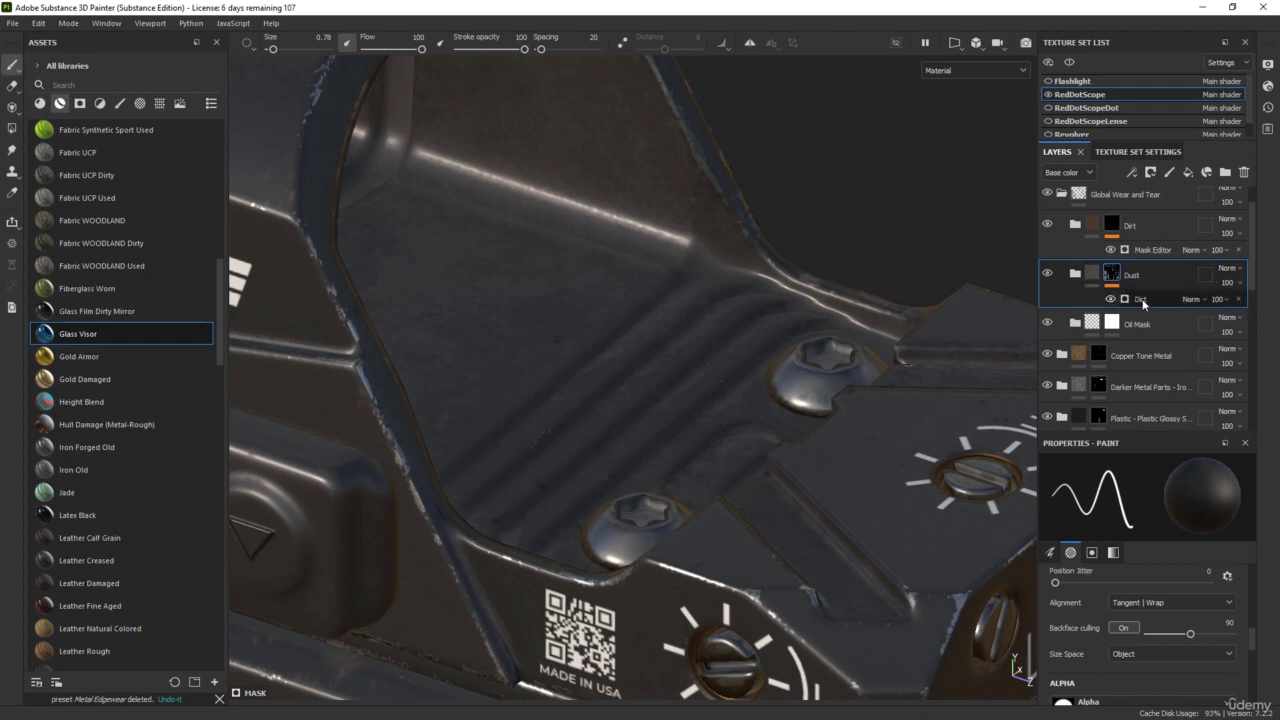
left_click(1140, 299)
left_click_drag(936, 272, 726, 235, "alt")
key("c")
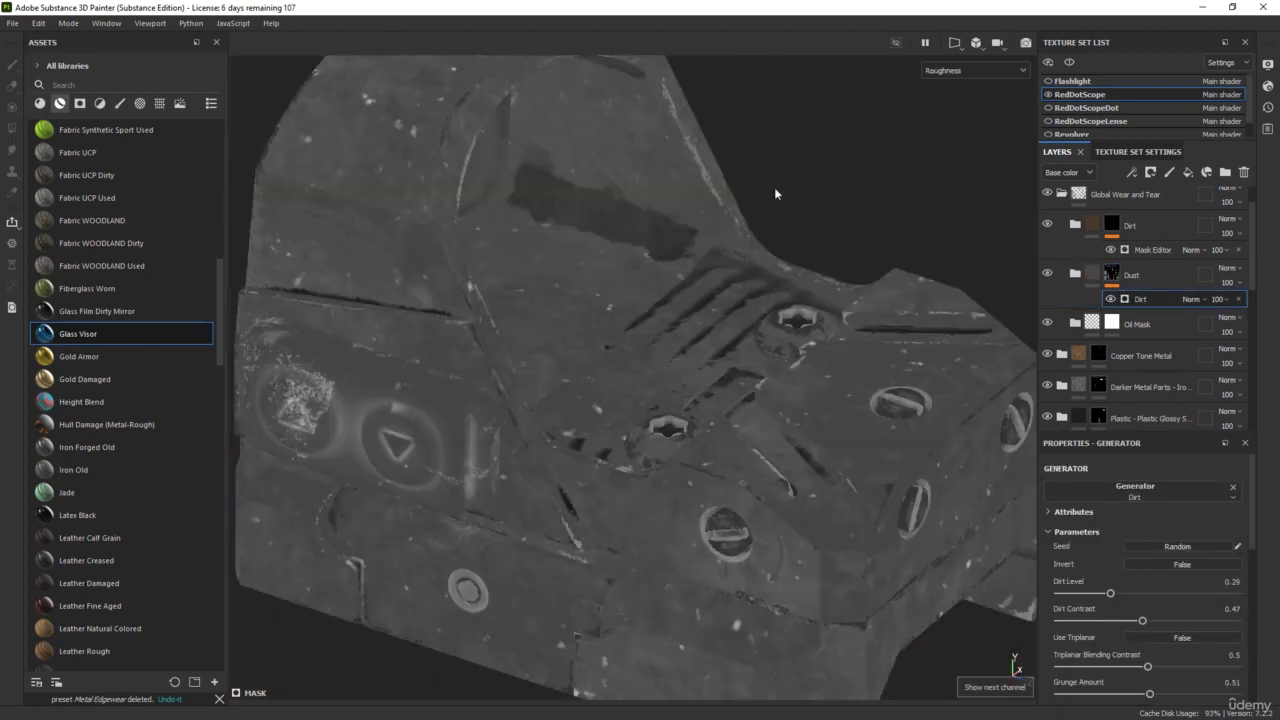
key("c")
key("c")
key("c")
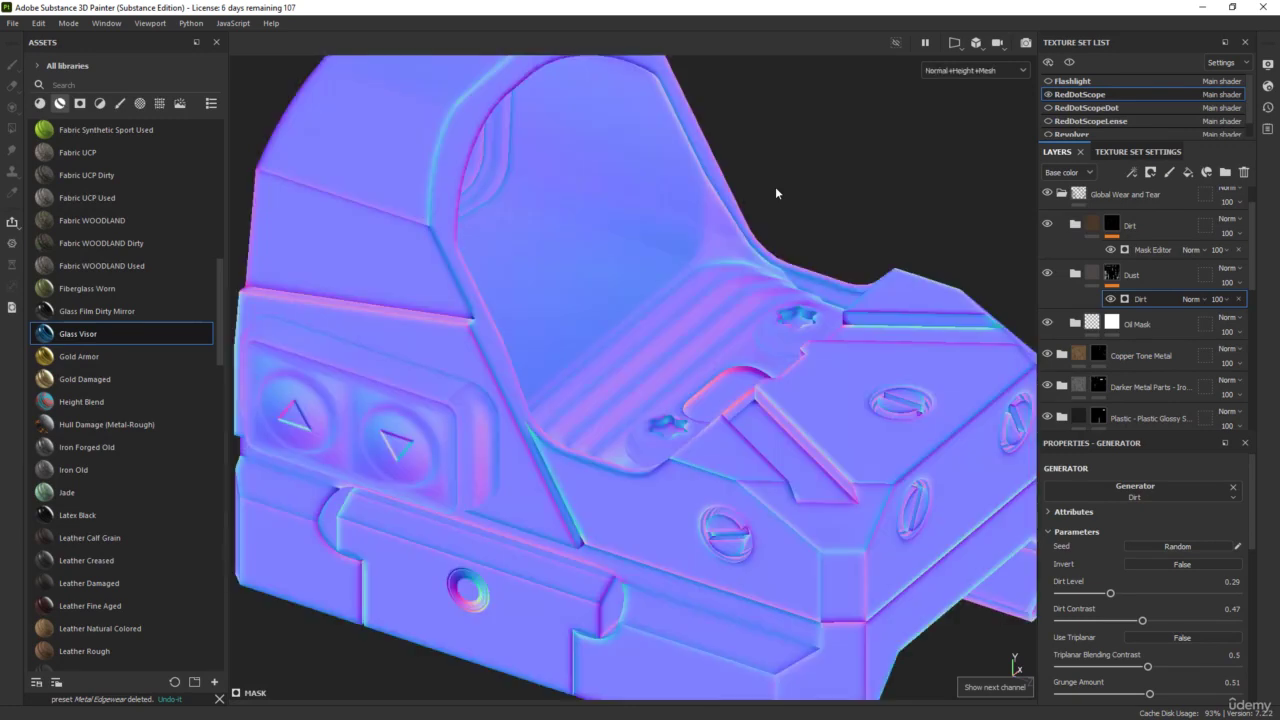
- Set Dirt Level to 0.25 in the Dust mask's Dirt generator, judging it in the mask view and returning to the material view
key("m")
left_click_drag(775, 186, 725, 158, "alt")
middle_click_drag(725, 158, 831, 269, "alt")
left_click_drag(831, 269, 843, 264, "alt")
left_click_drag(847, 319, 863, 283, "alt")
middle_click_drag(841, 290, 762, 218, "alt")
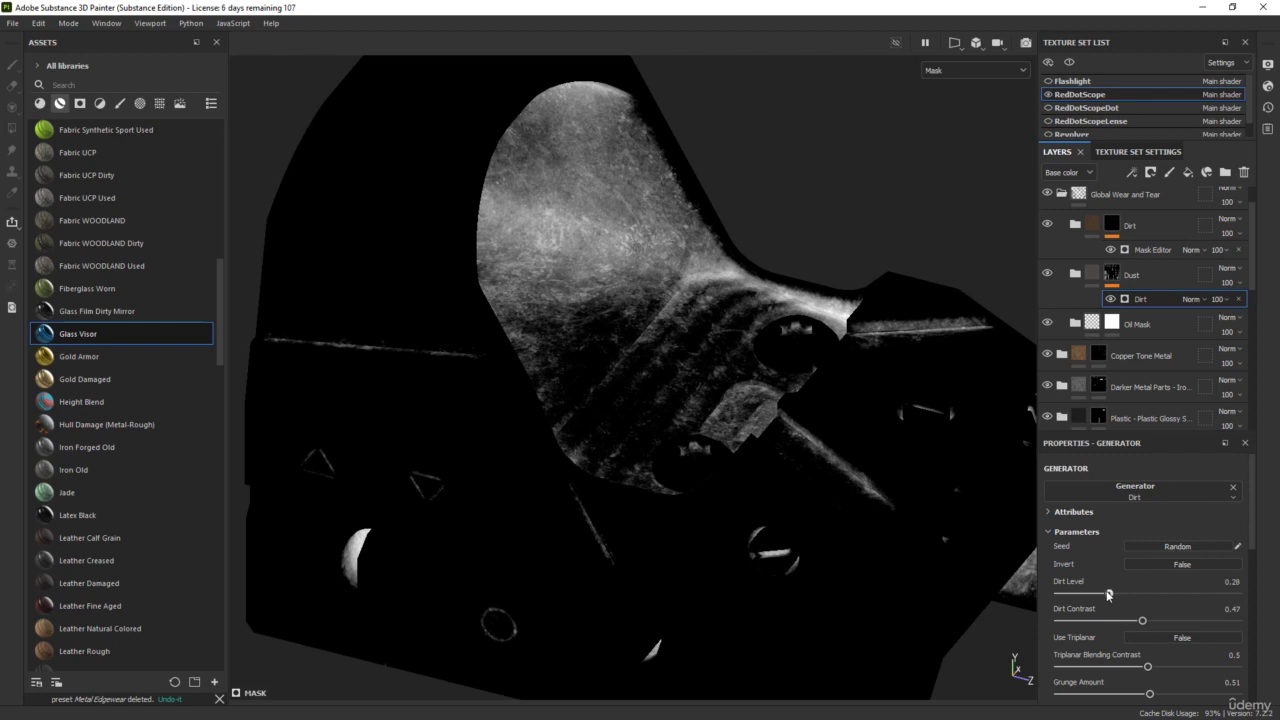
left_click_drag(1109, 593, 1104, 593)
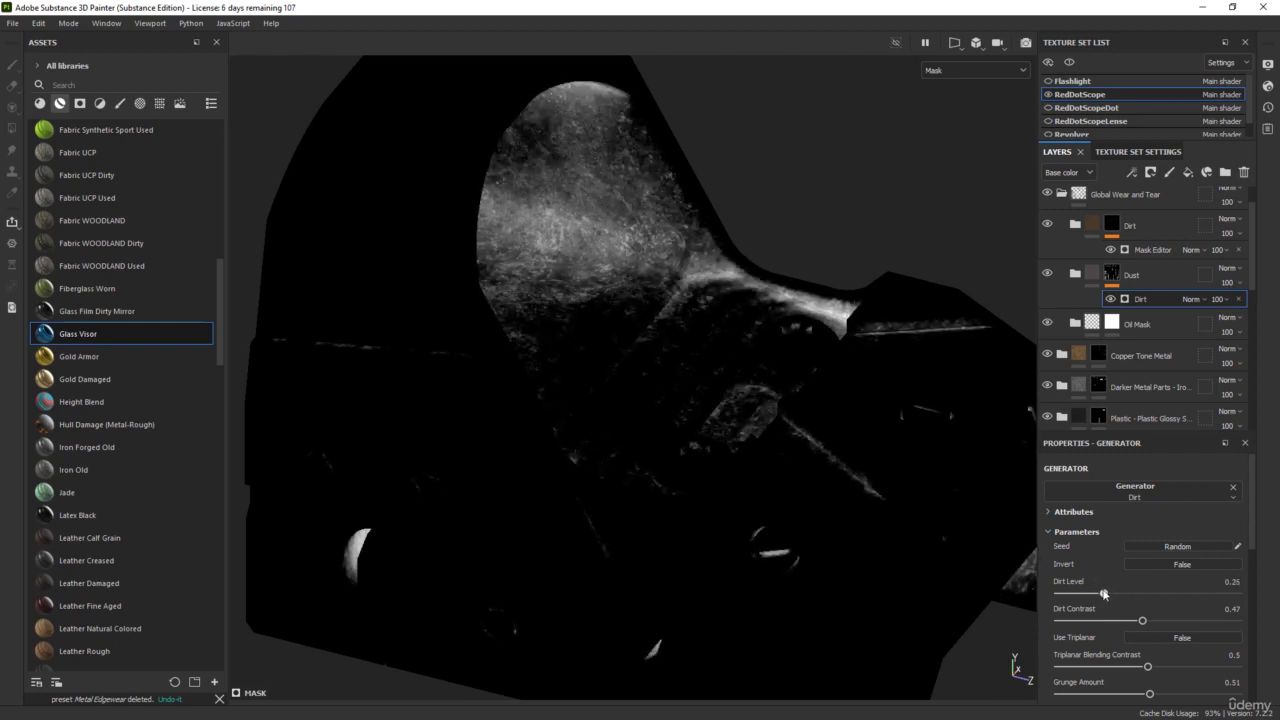
key("m")
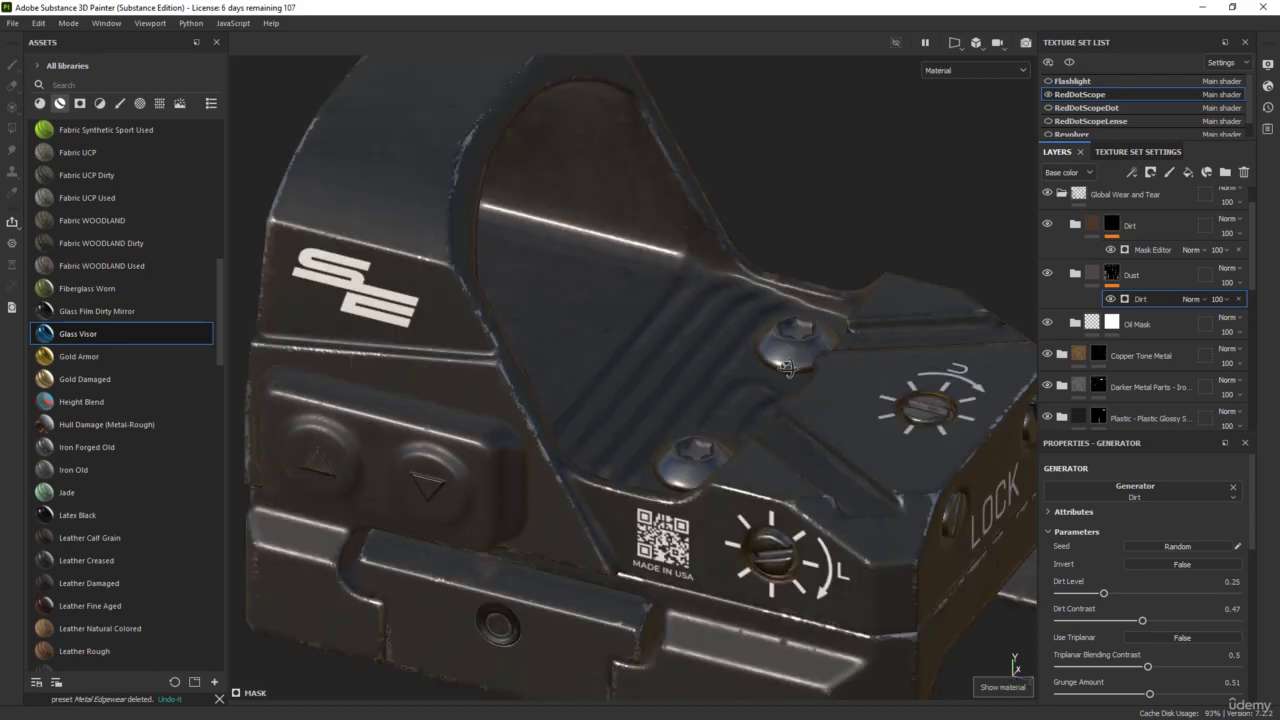
- Change Color 1 of the Gradient filter on the Dirt Base layer to a desaturated greyish brown
left_click_drag(788, 368, 684, 343, "alt")
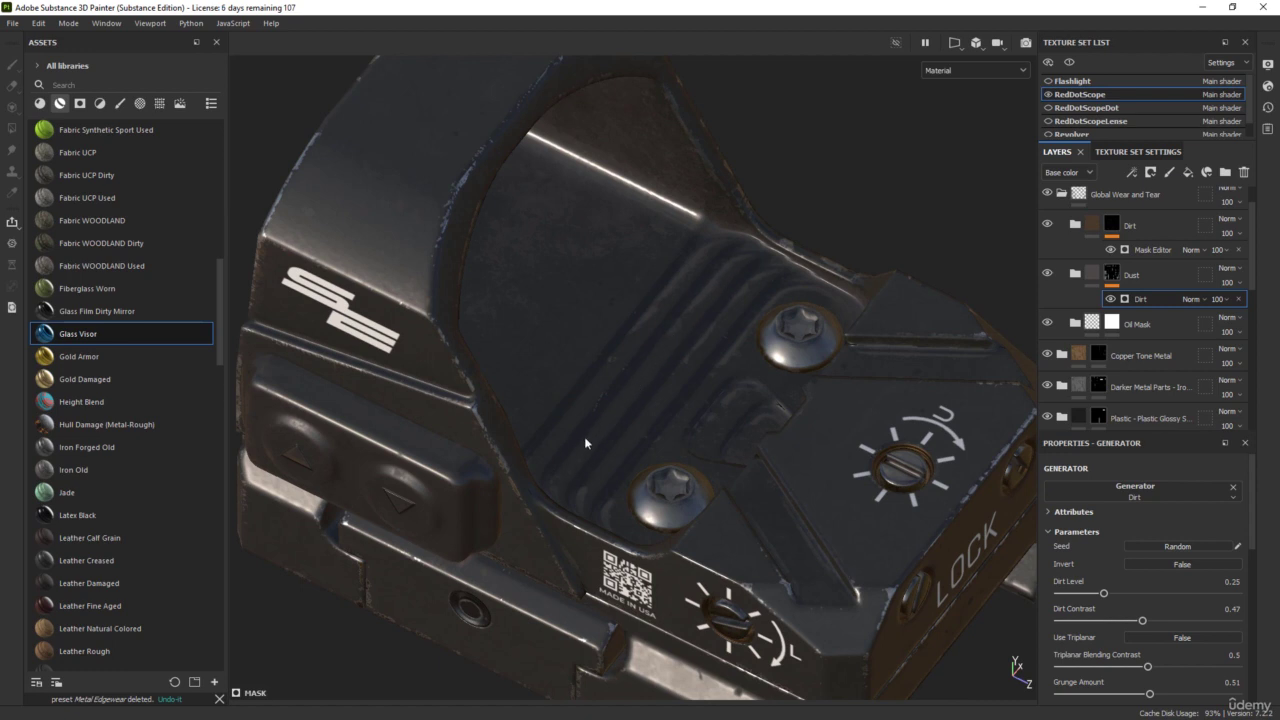
scroll(744, 318, "down", 3)
left_click_drag(881, 322, 948, 322, "alt")
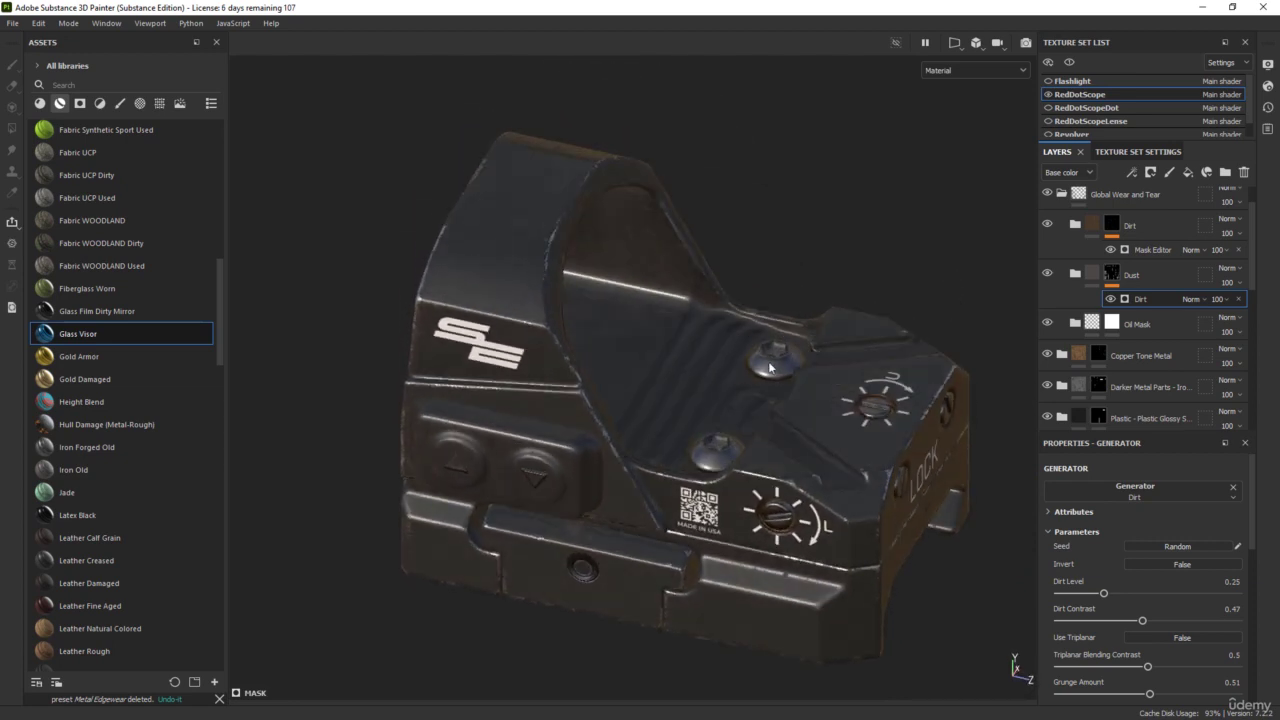
left_click_drag(784, 199, 890, 181, "alt")
middle_click_drag(843, 262, 703, 244, "alt")
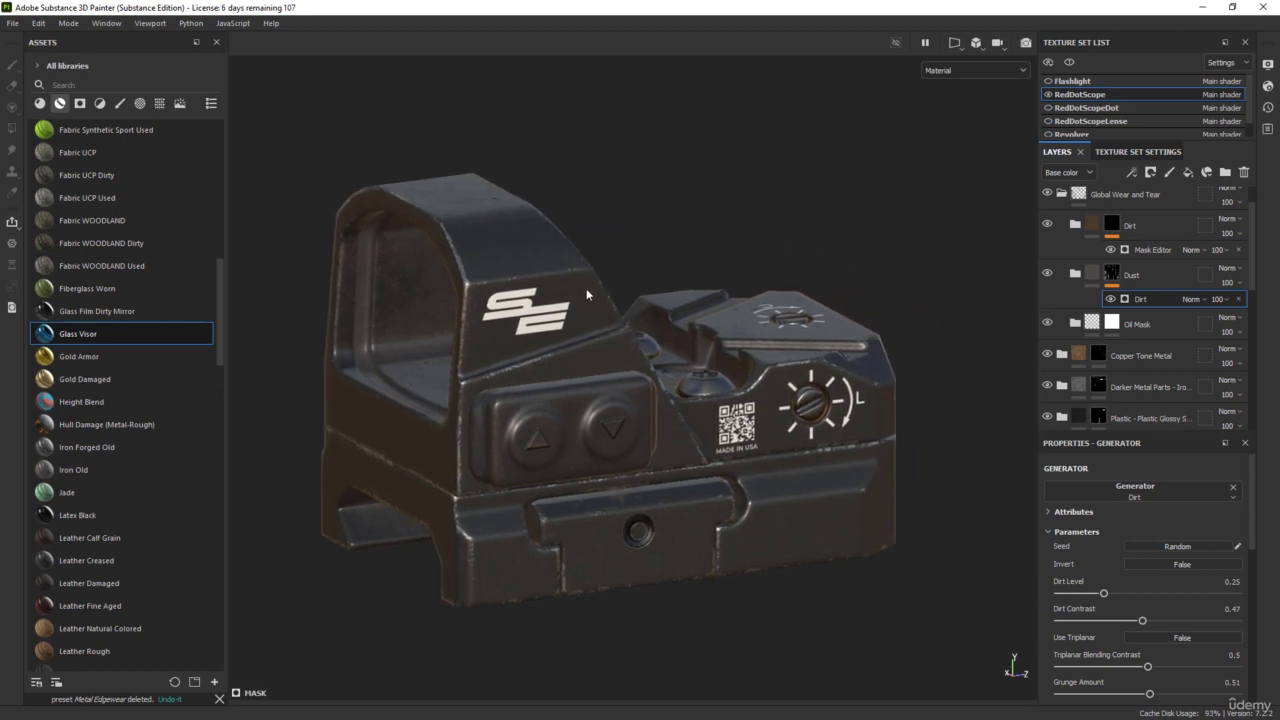
left_click(1075, 225)
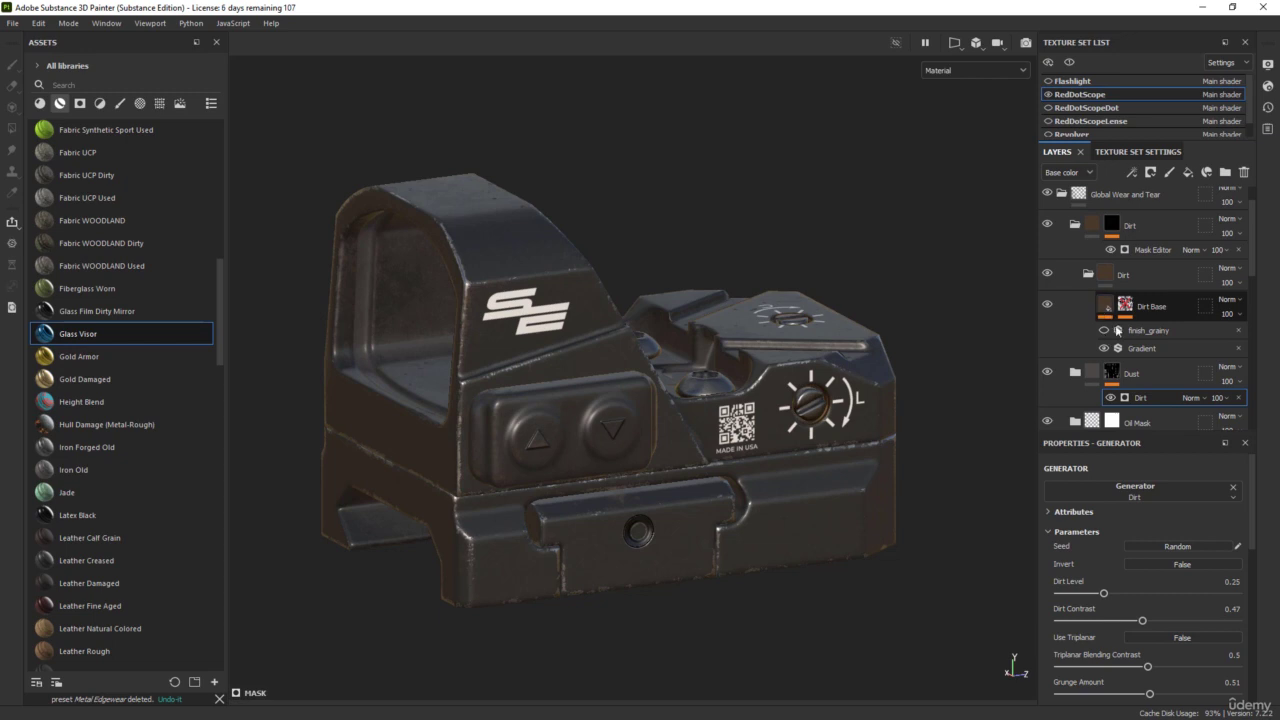
left_click(1140, 349)
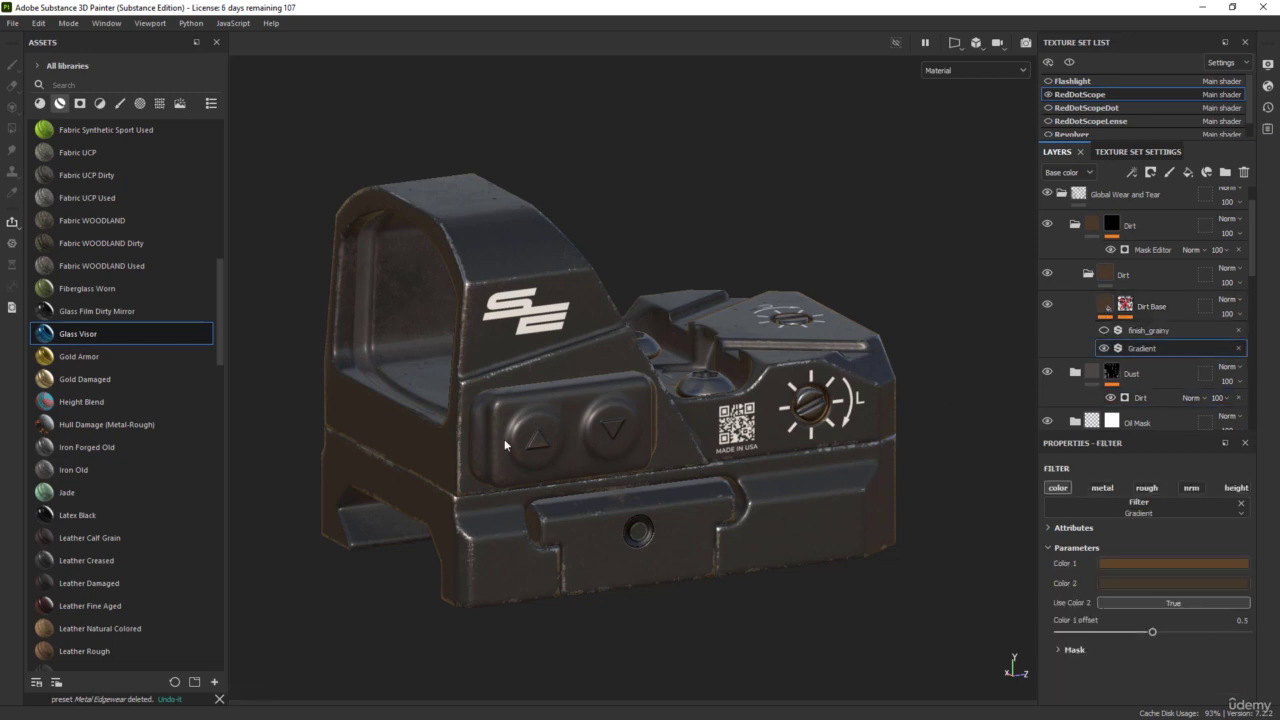
scroll(561, 336, "up", 10)
scroll(589, 280, "up", 2)
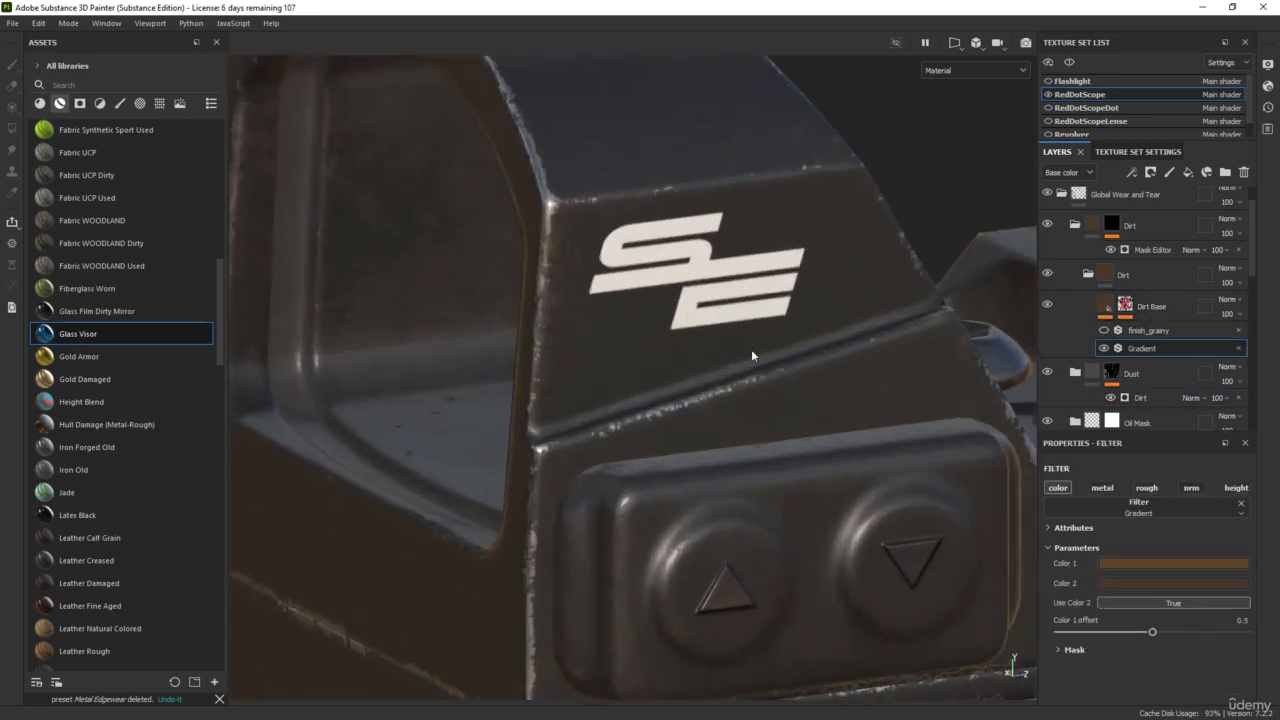
left_click(1166, 562)
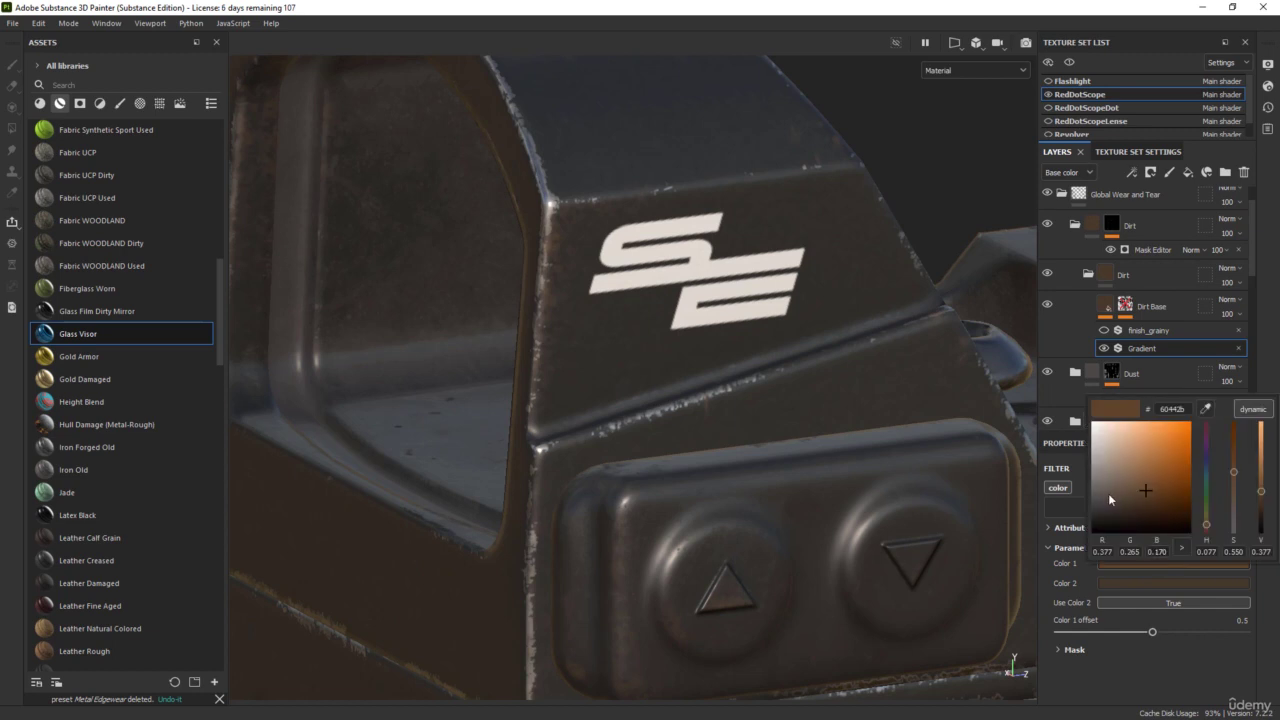
left_click(1106, 494)
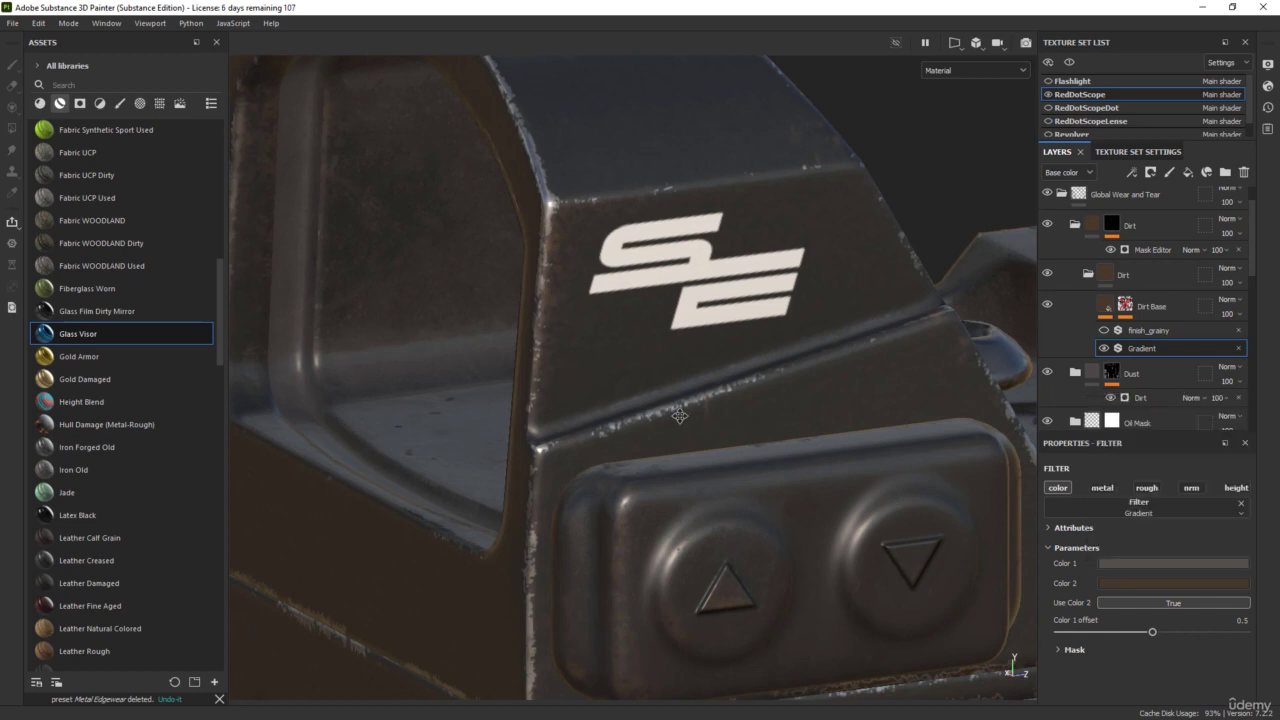
- Check the recoloured dirt from several sides of the scope and collapse the Global Wear and Tear and Edgewear Masking folders
left_click_drag(677, 414, 608, 382, "alt")
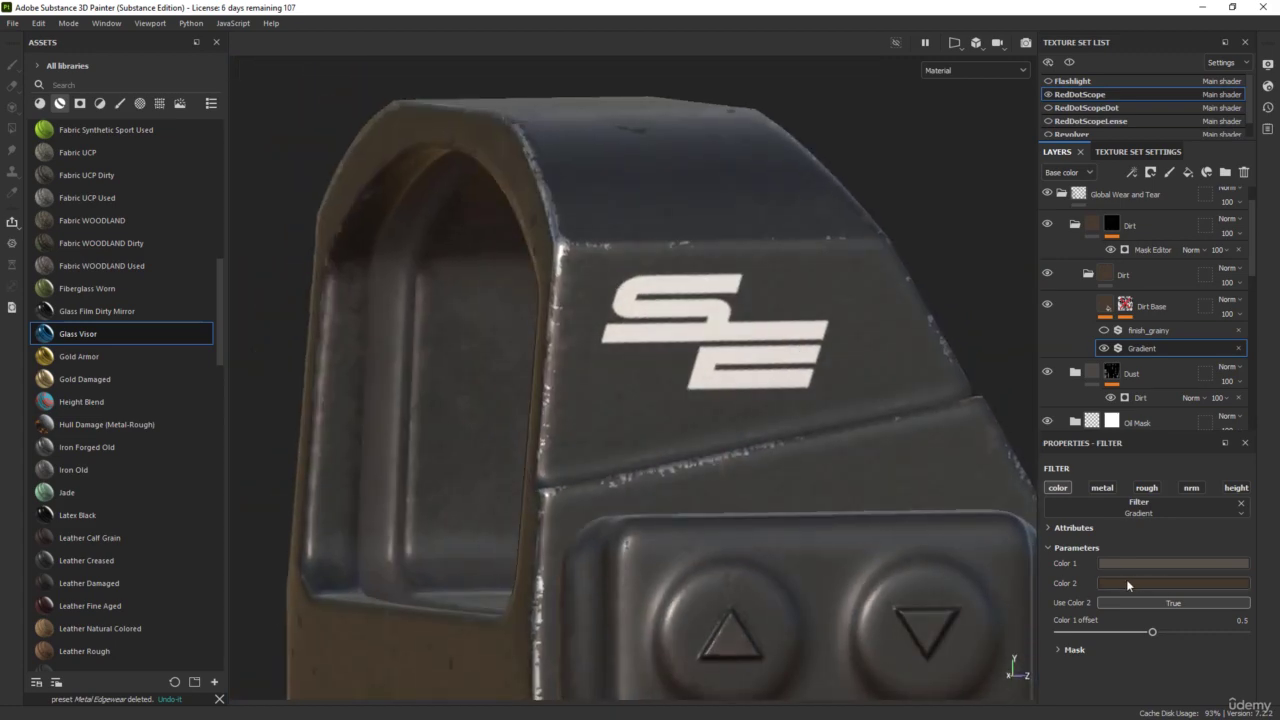
left_click_drag(706, 352, 703, 428, "alt")
scroll(588, 370, "down", 4)
middle_click_drag(703, 428, 589, 385, "alt")
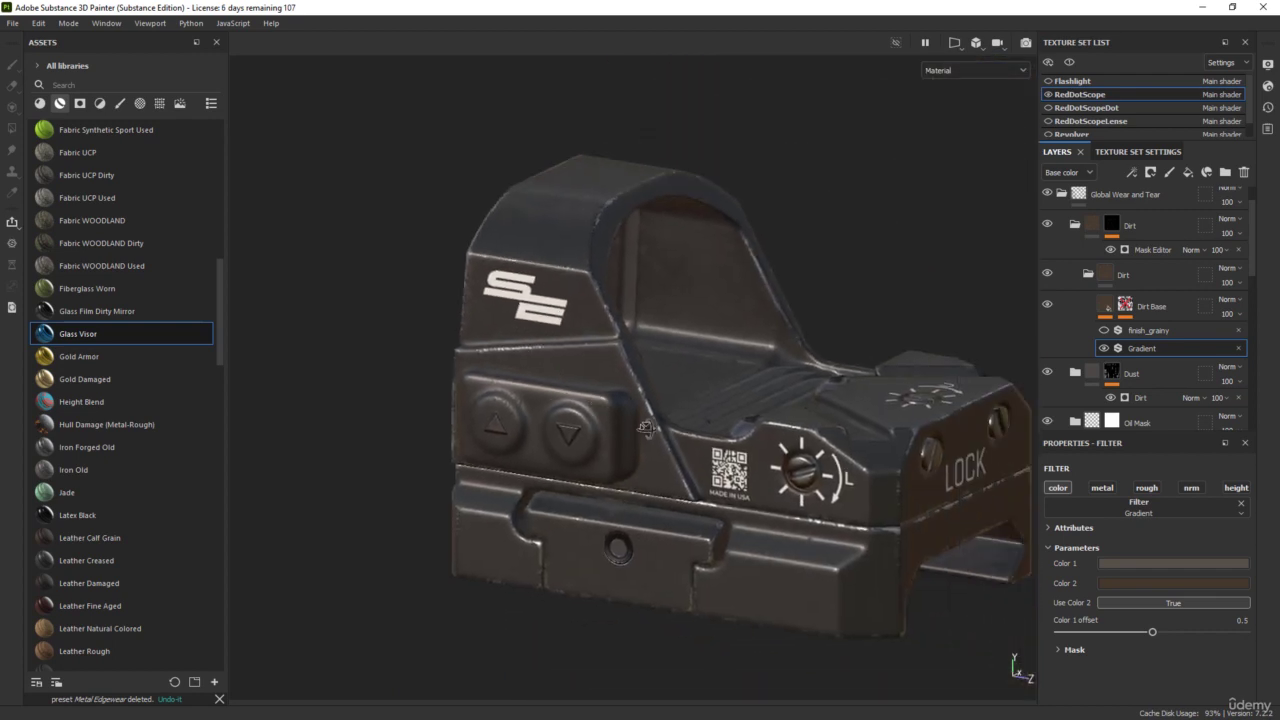
left_click_drag(589, 385, 827, 466, "alt")
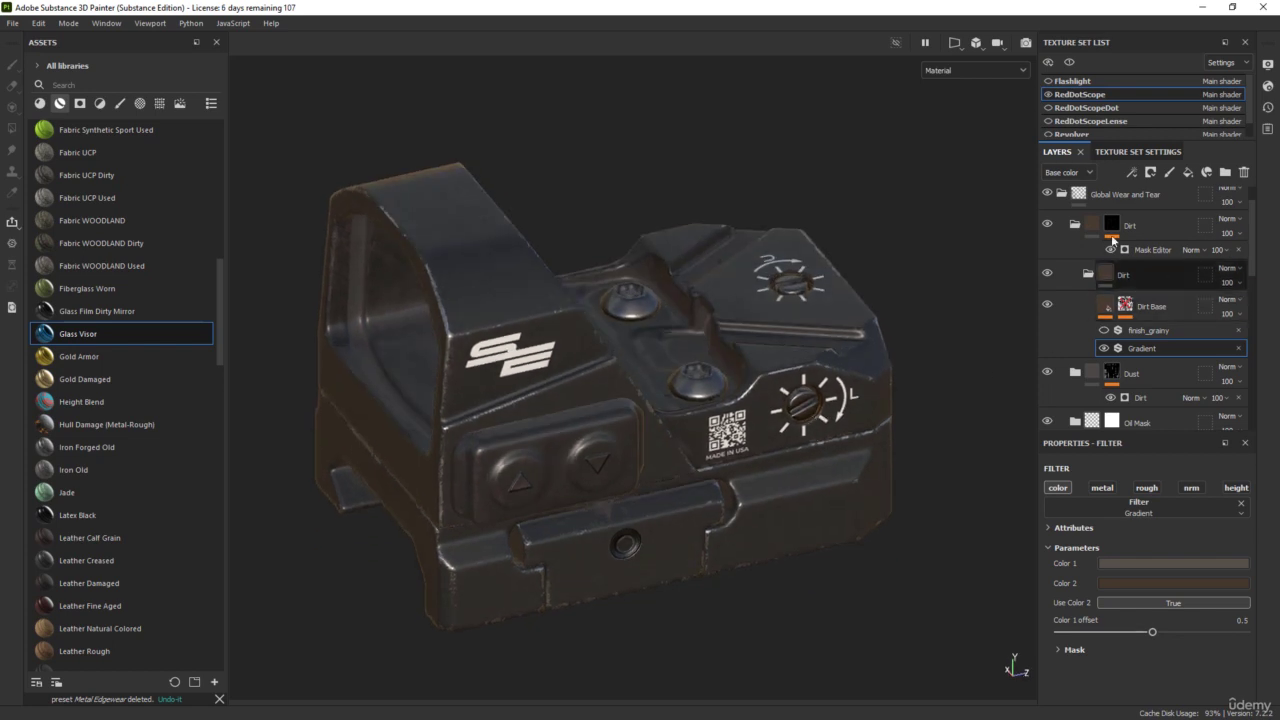
left_click(1062, 194)
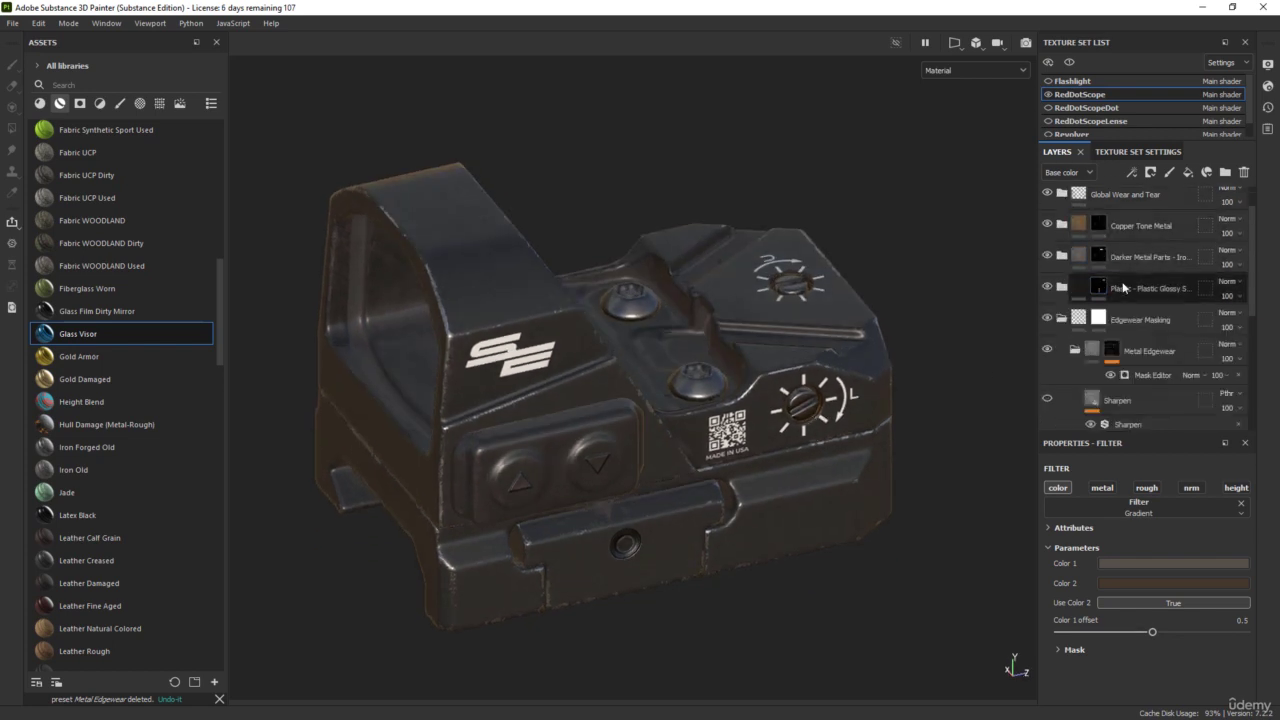
left_click(1062, 319)
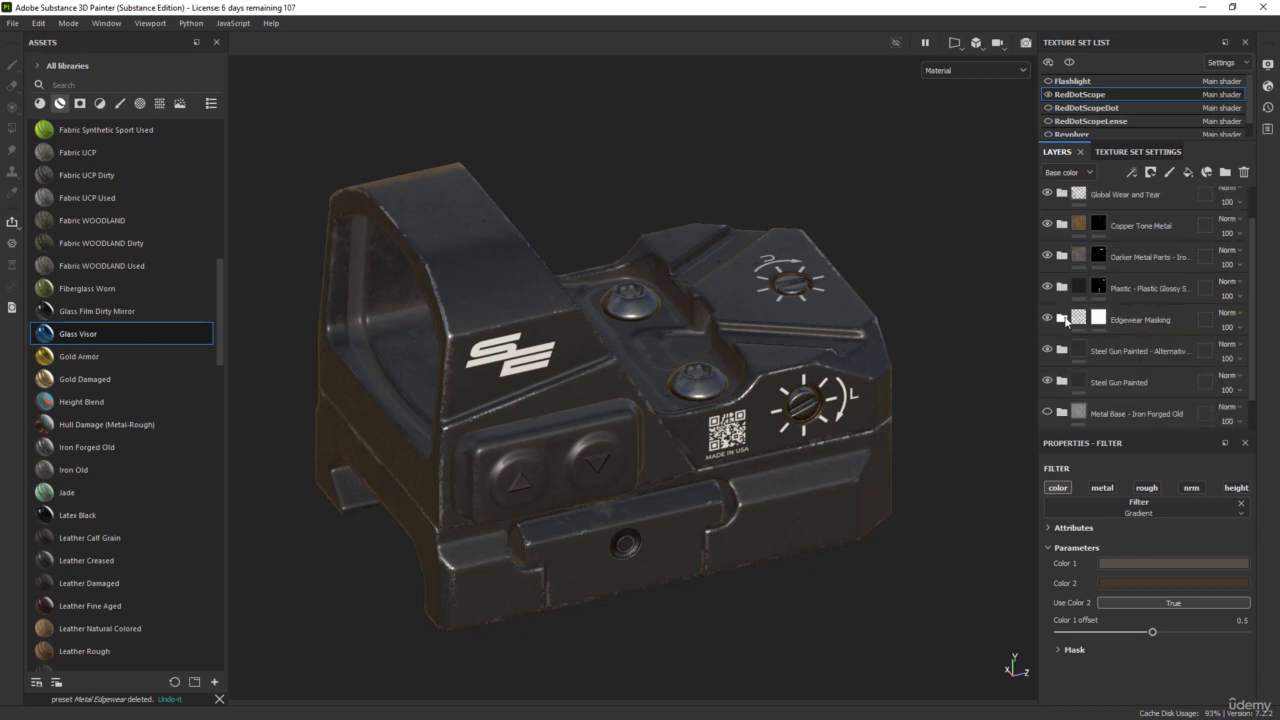
- Create a folder named Lense directly above the Global Wear and Tear folder
left_click_drag(651, 209, 880, 180, "alt")
middle_click_drag(459, 383, 531, 345, "alt")
scroll(530, 349, "up", 3)
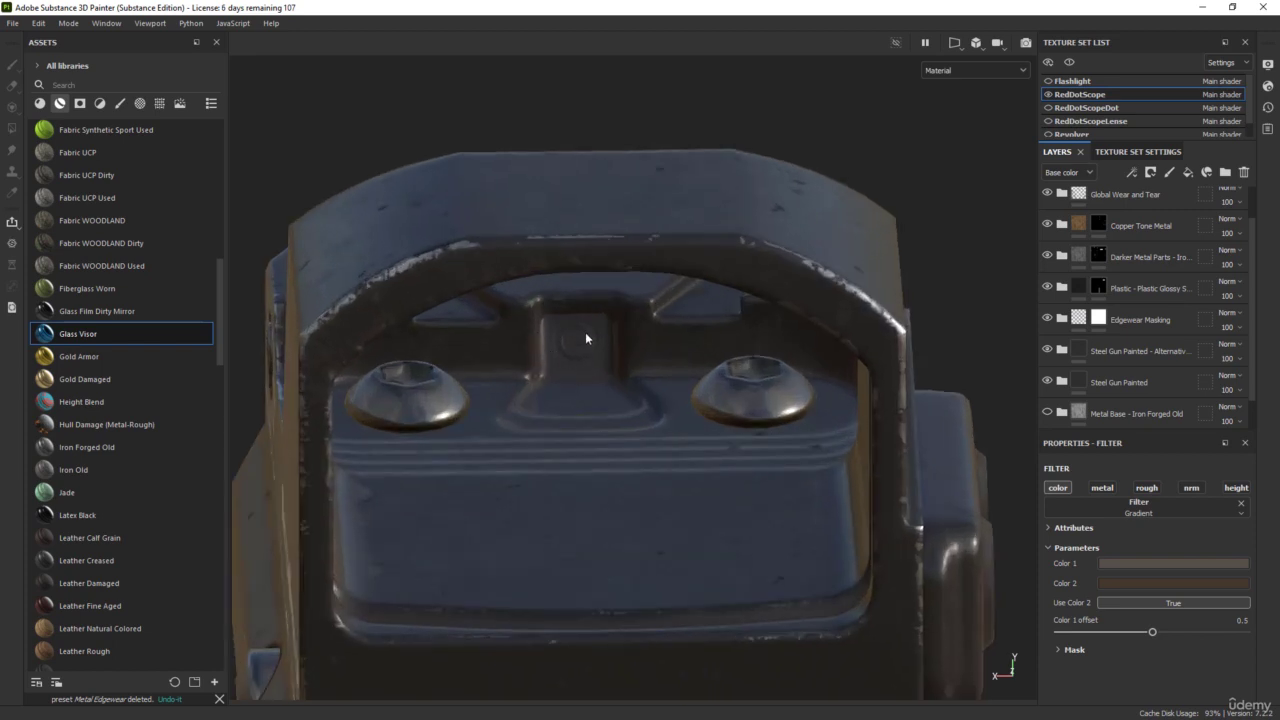
scroll(1140, 300, "up", 1)
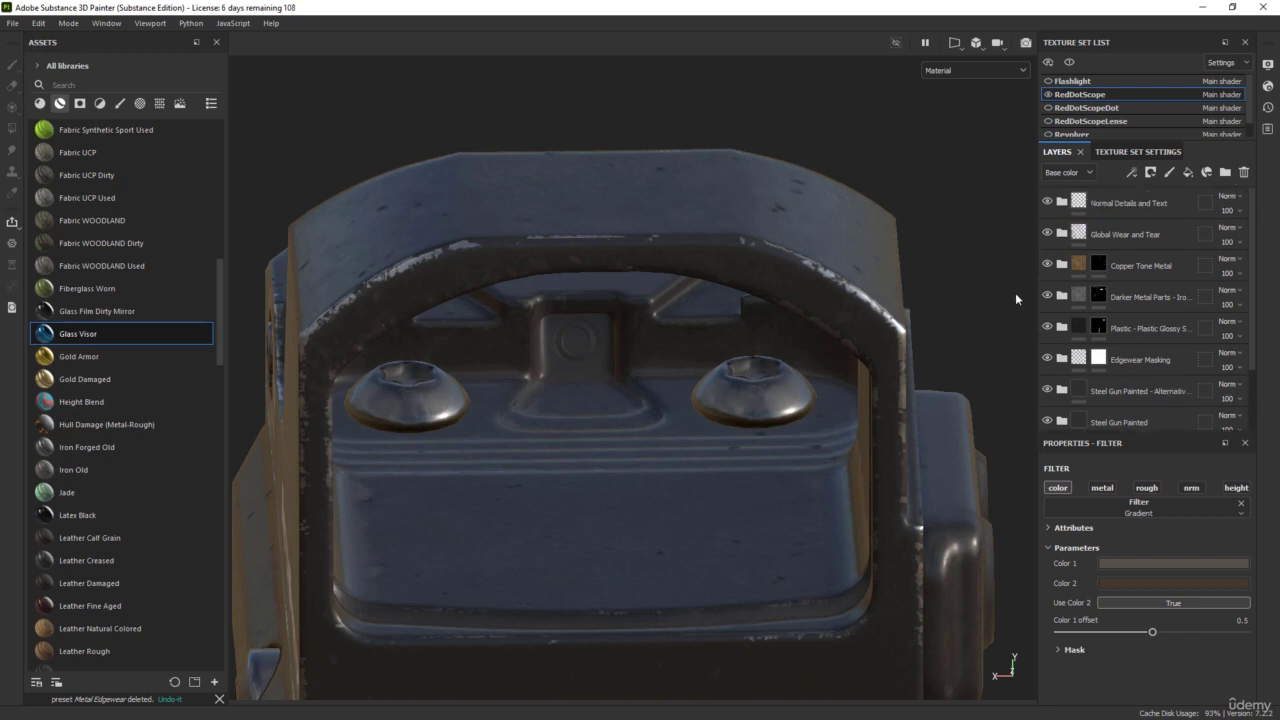
left_click(1163, 237)
left_click(1225, 172)
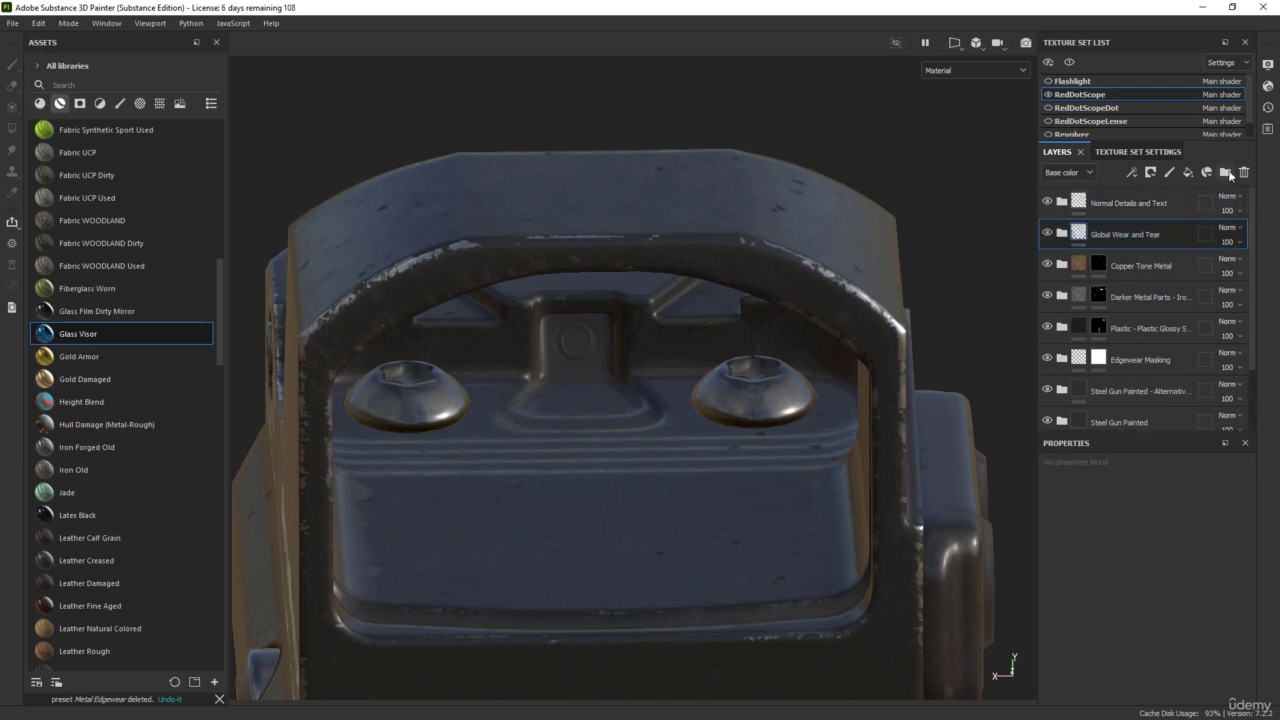
double_click(1101, 234)
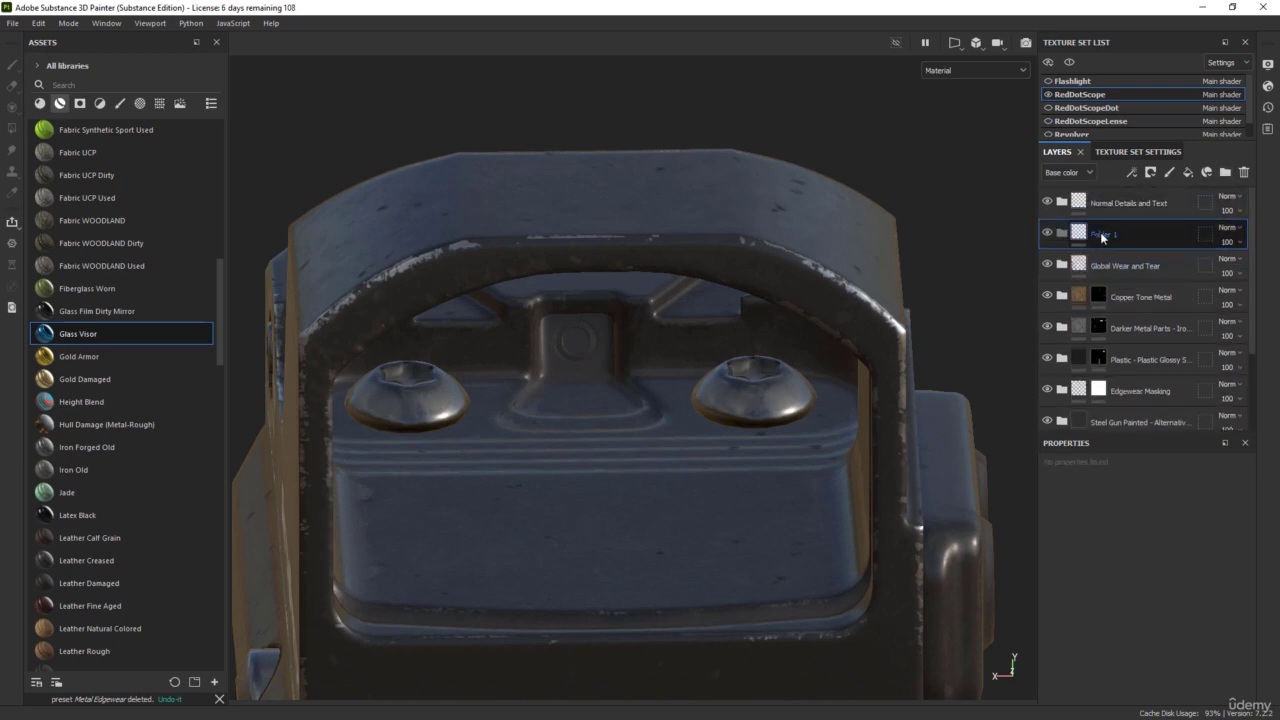
type("Lens")
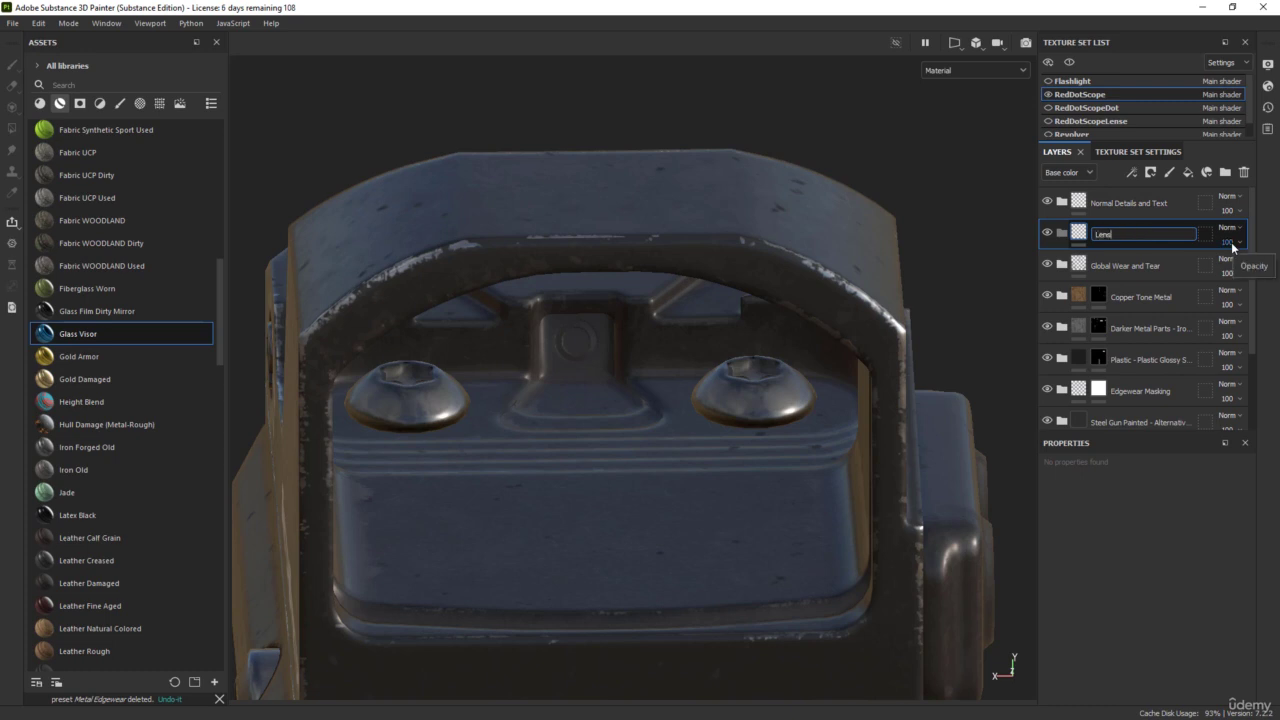
type("e")
key("Return")
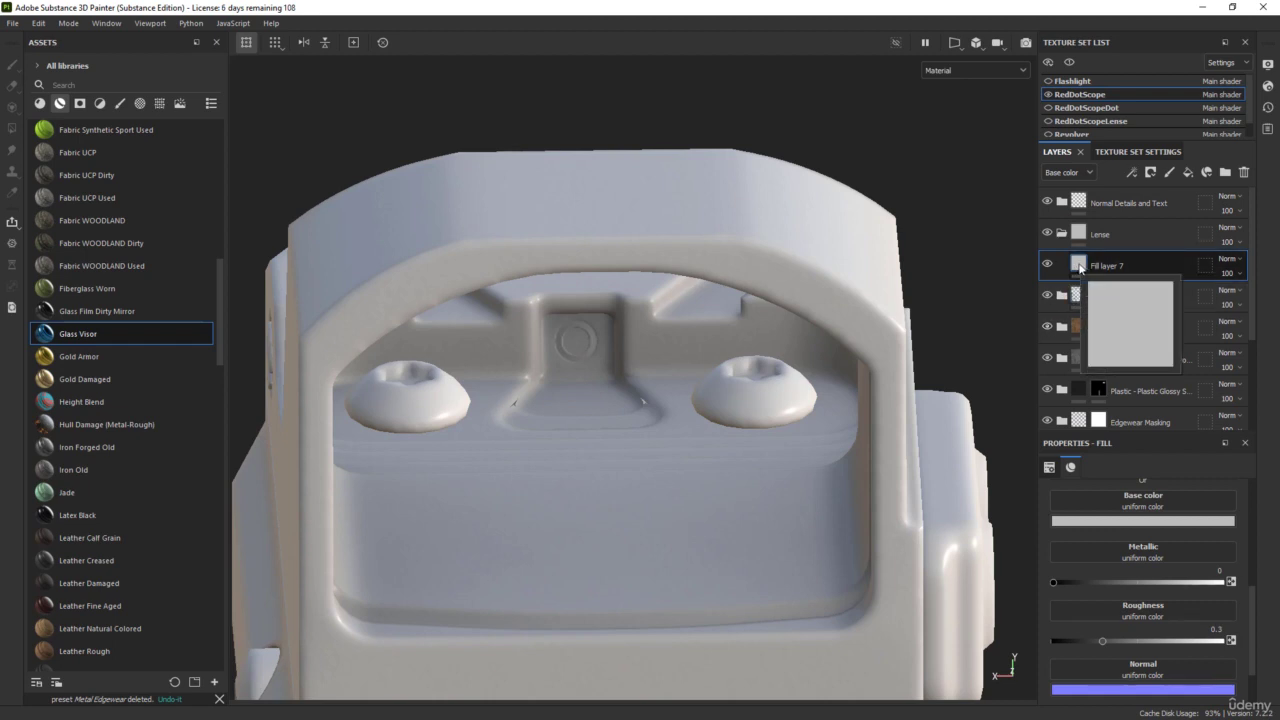
- Set the base color of the fill layer in the Lense folder to pure red, ff0000, and give it a black mask
left_click(1127, 522)
left_click_drag(1160, 568, 1205, 536)
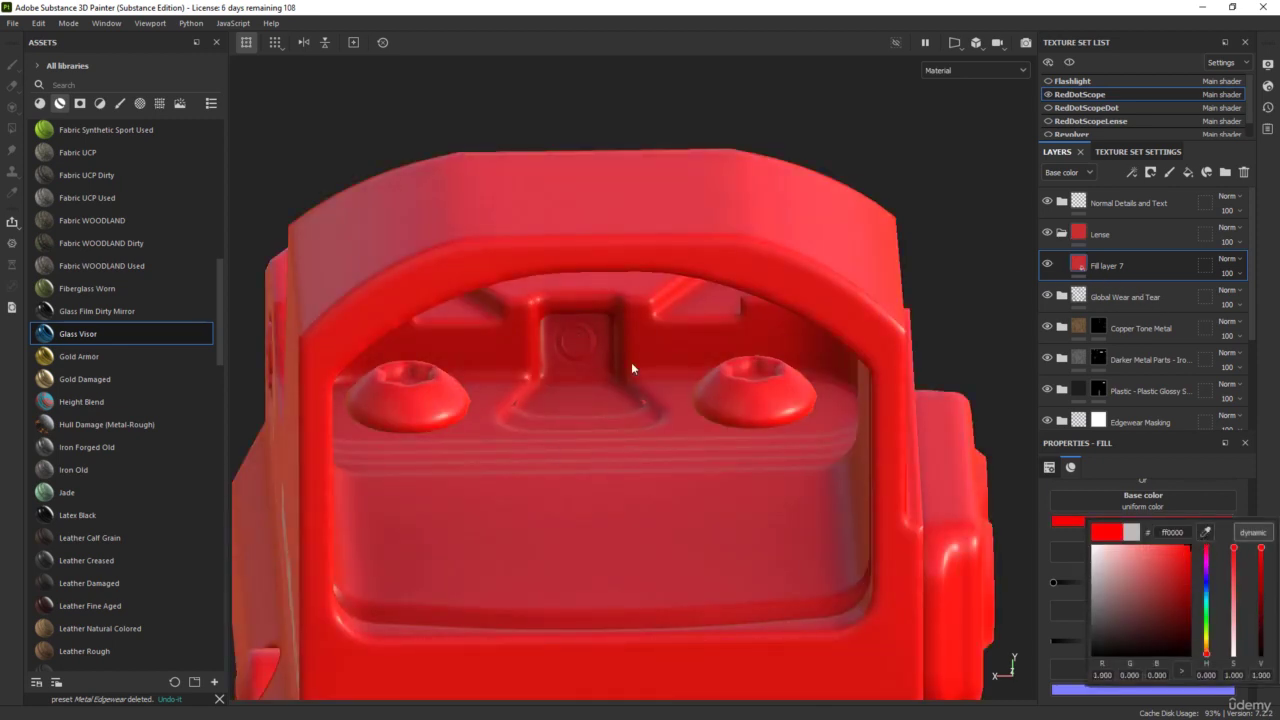
right_click(1083, 264)
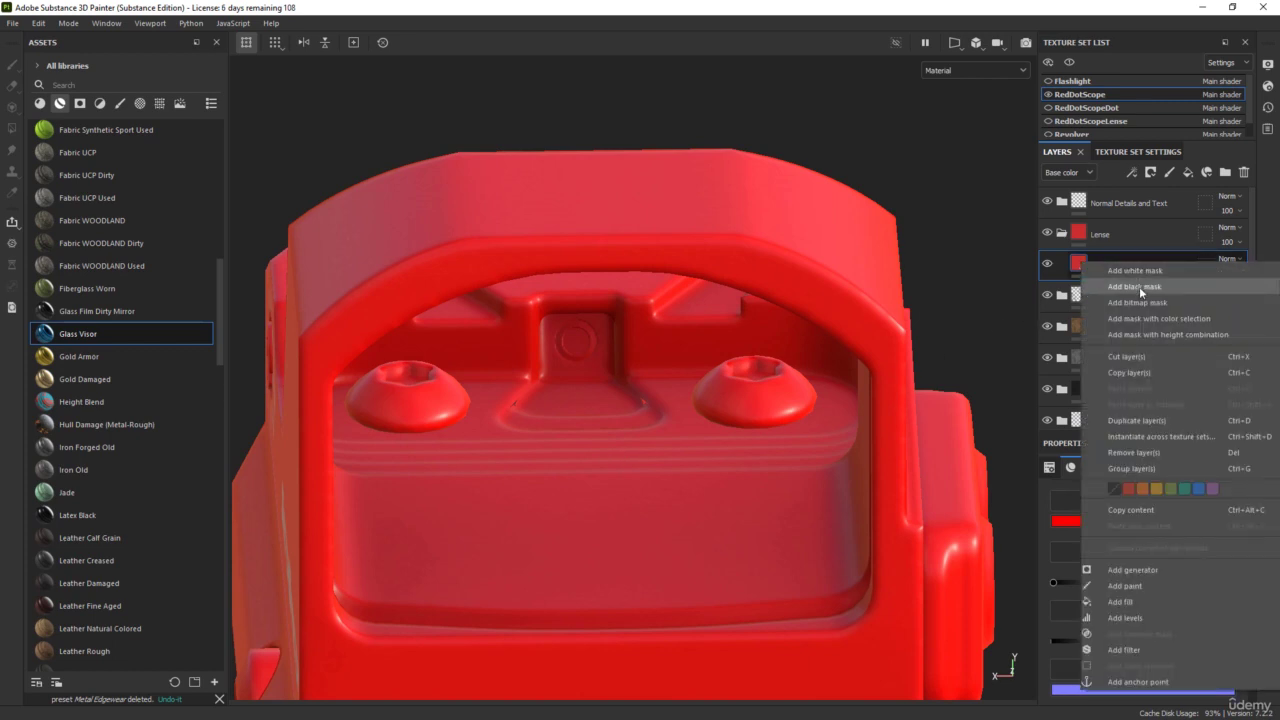
left_click(1139, 286)
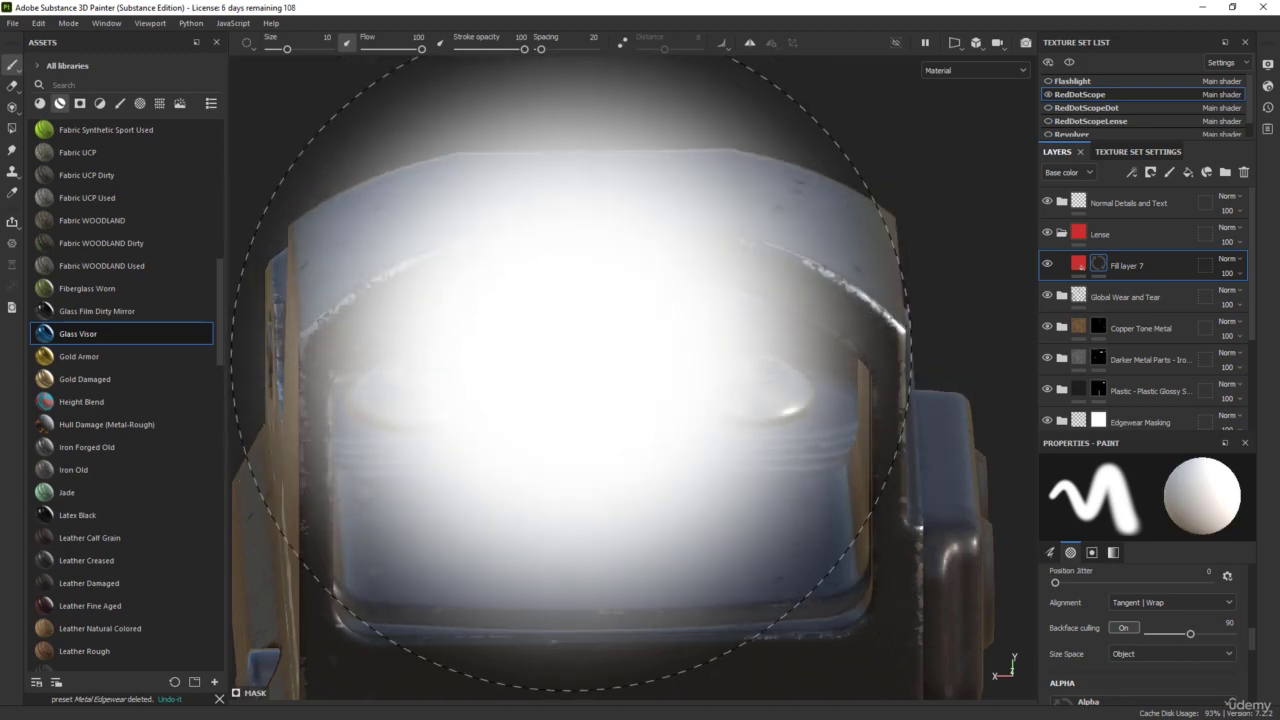
- Paint a red dot on the small circular emitter between the two screws in the fill layer's mask, using brush size 0.57
mouse_move(572, 355)
right_mouse_down("ctrl")
mouse_move(387, 355)
mouse_move(570, 355)
right_mouse_up("ctrl")
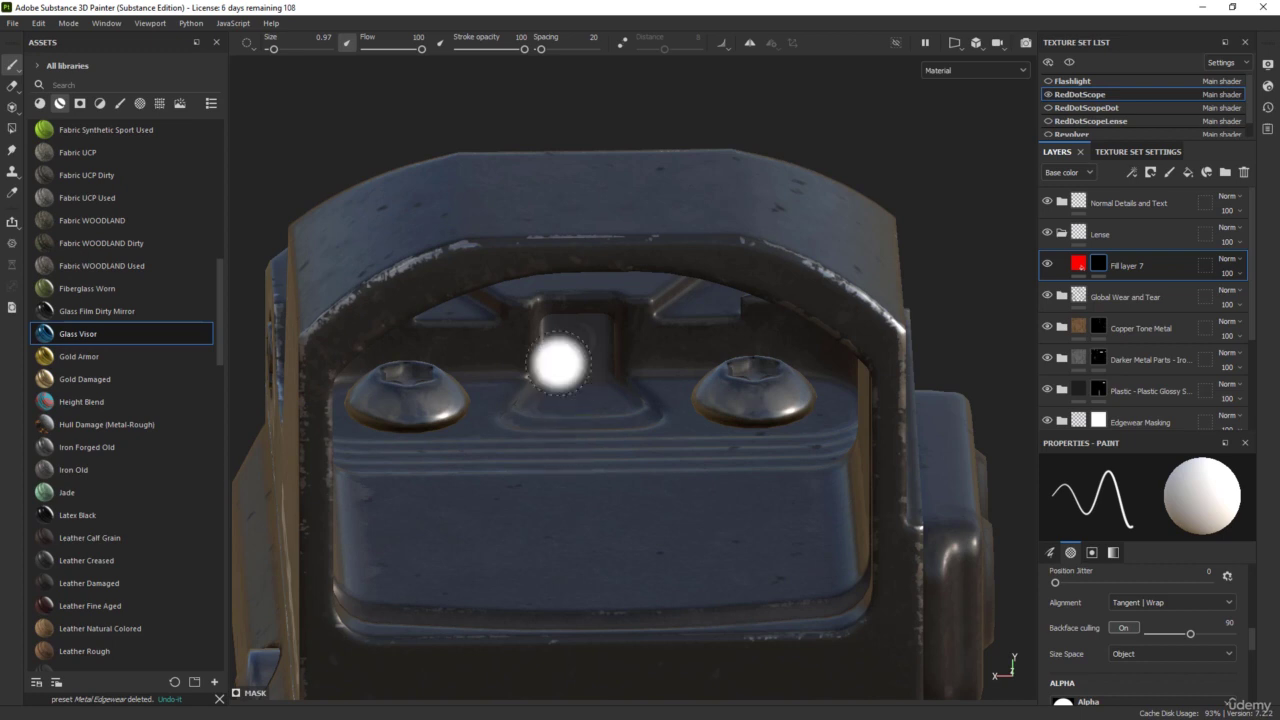
scroll(562, 362, "up", 1)
scroll(565, 360, "up", 8)
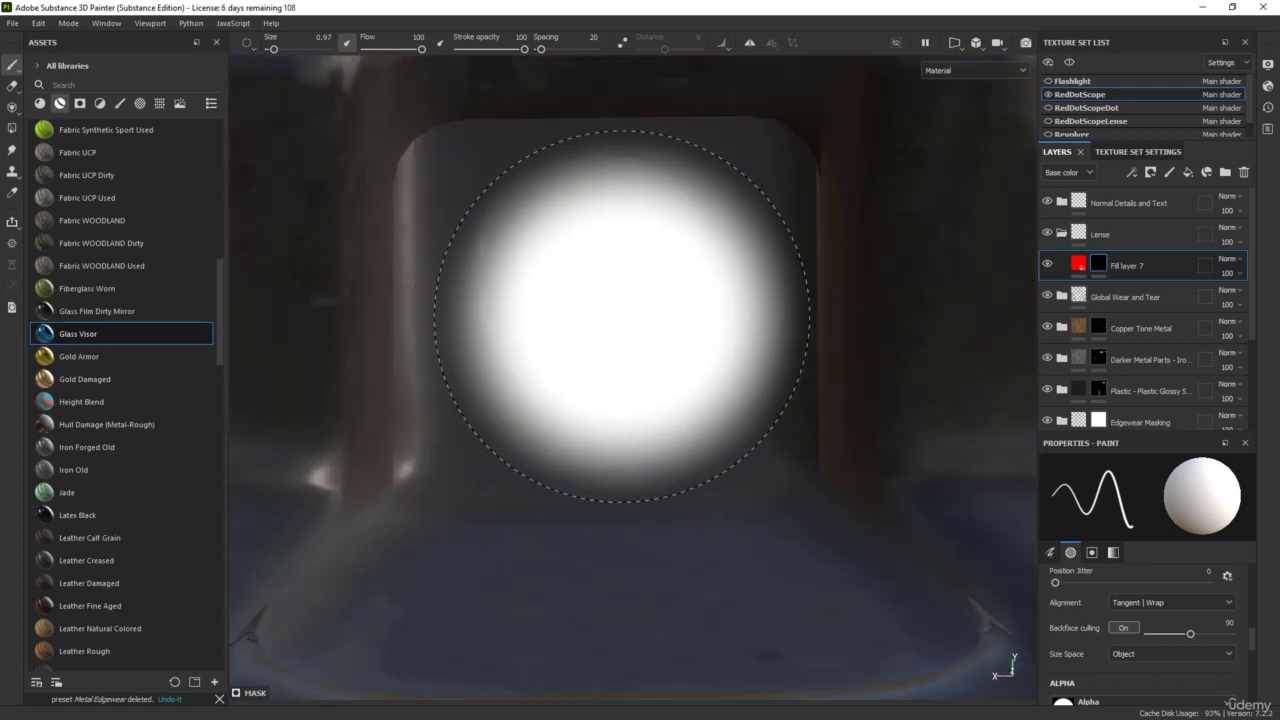
mouse_move(621, 284)
right_mouse_down("ctrl")
mouse_move(562, 284)
mouse_move(612, 268)
right_mouse_up("ctrl")
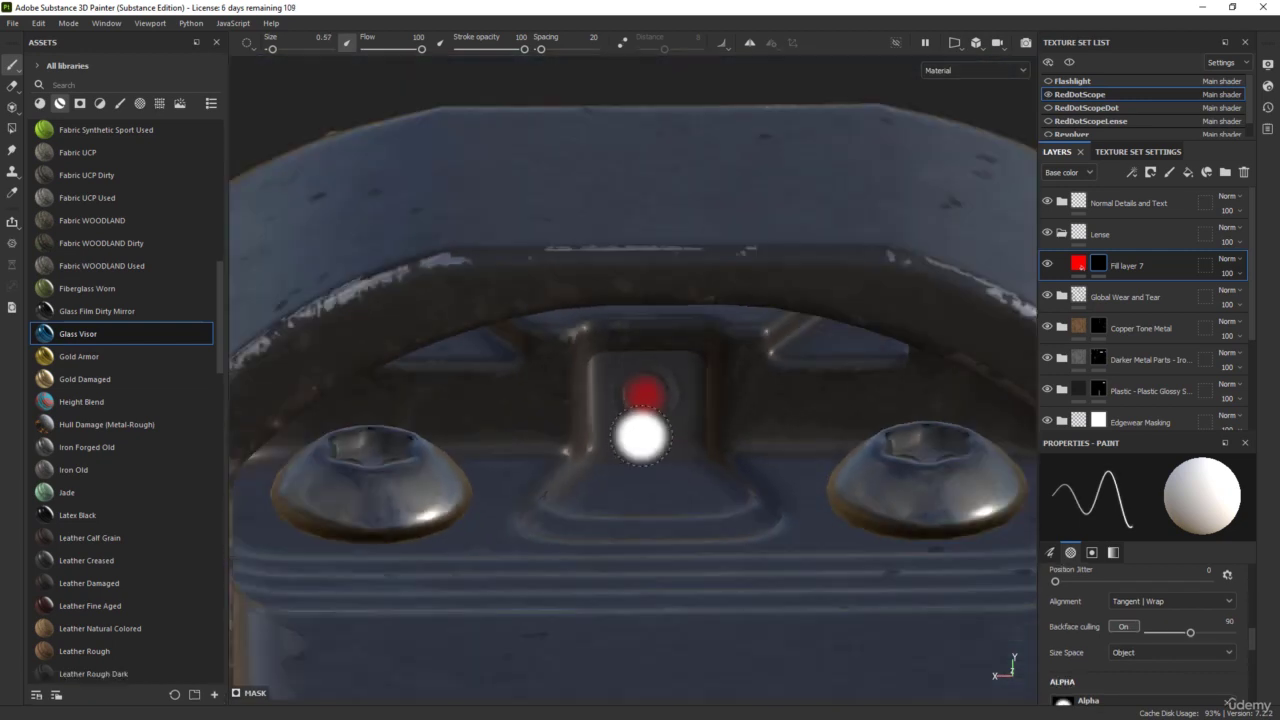
scroll(642, 435, "down", 6)
left_click_drag(646, 406, 663, 351, "alt")
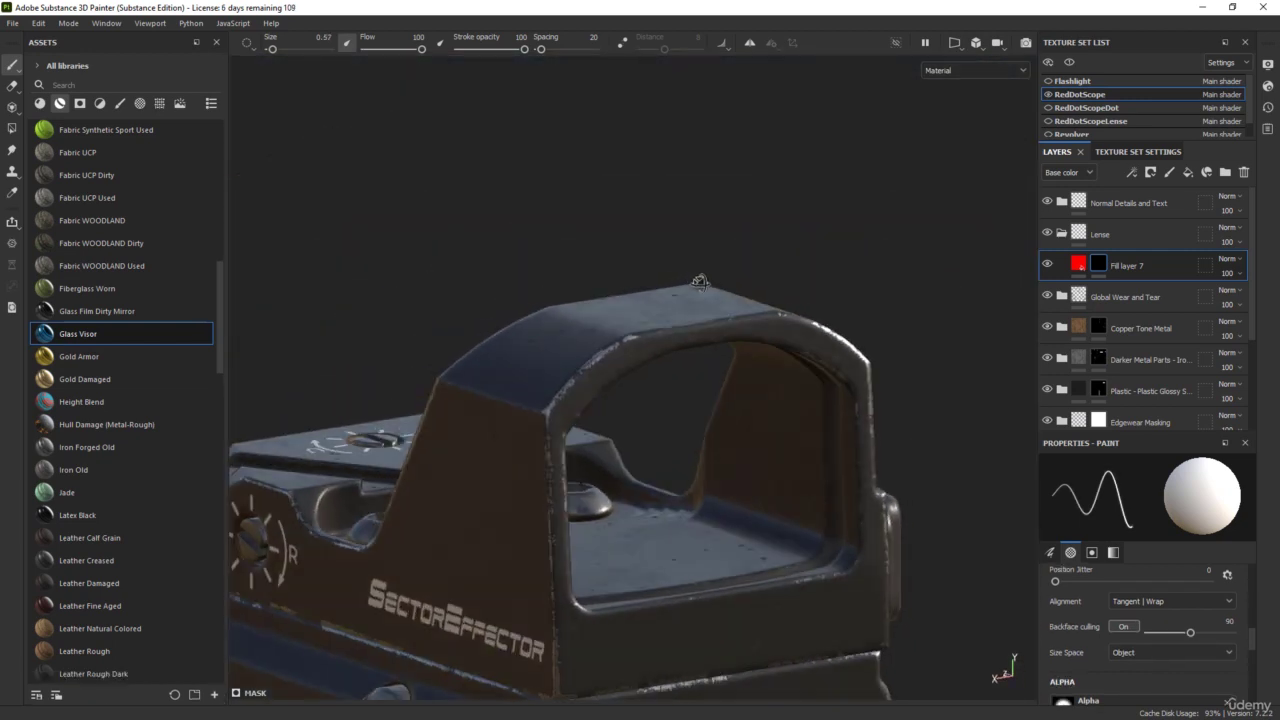
middle_click_drag(483, 445, 565, 351, "alt")
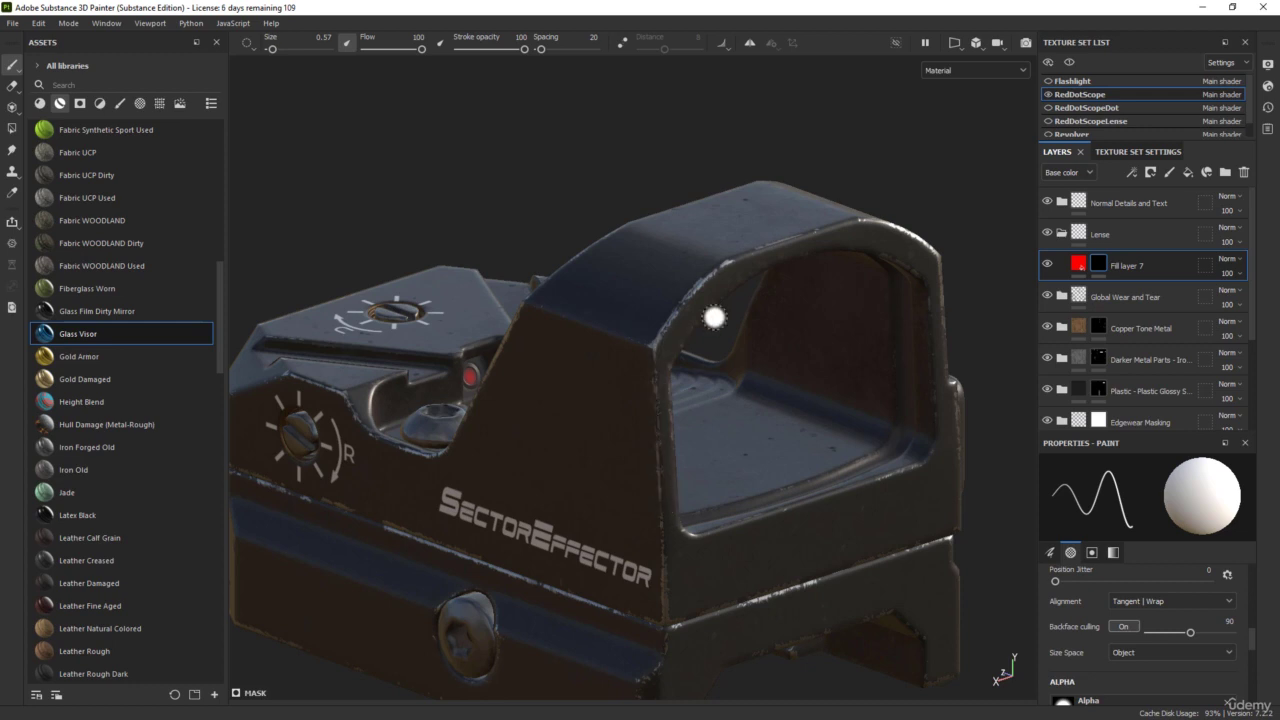
scroll(1097, 390, "down", 2)
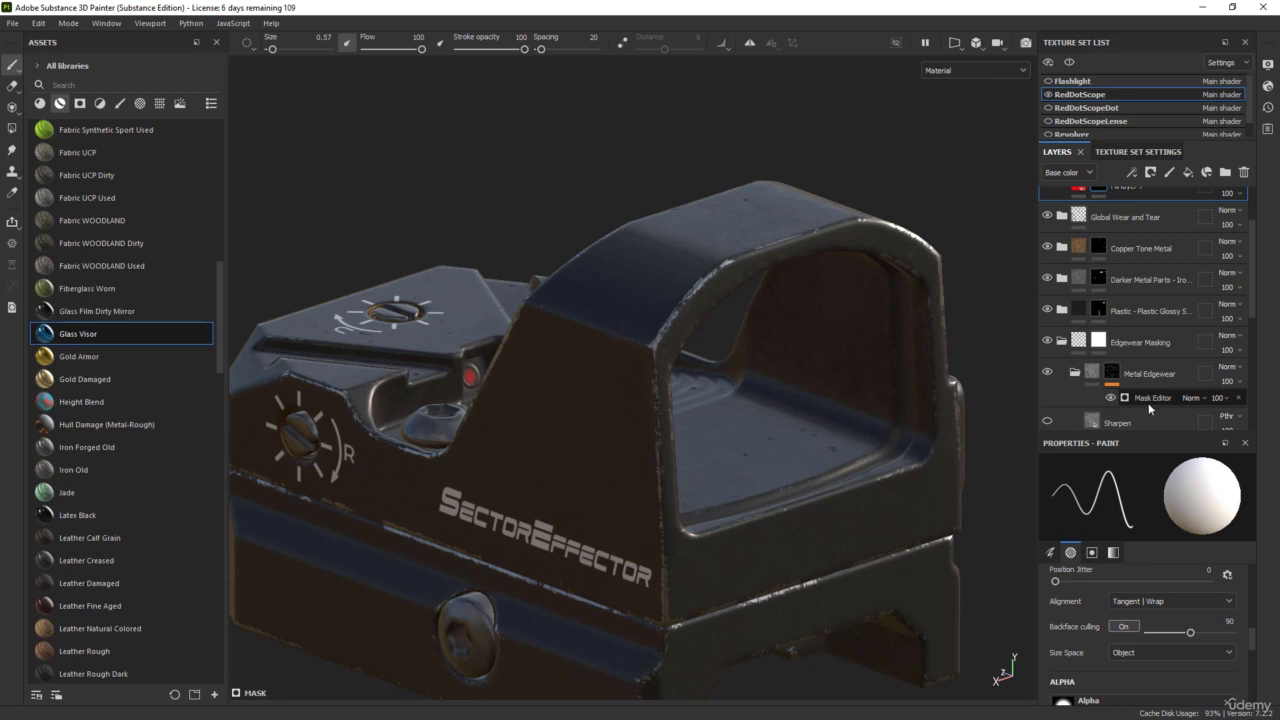
- Set the Brush Pattern of the Grunge Paint Scratched texture in the Metal Edgewear mask editor to 0.3
left_click(1148, 400)
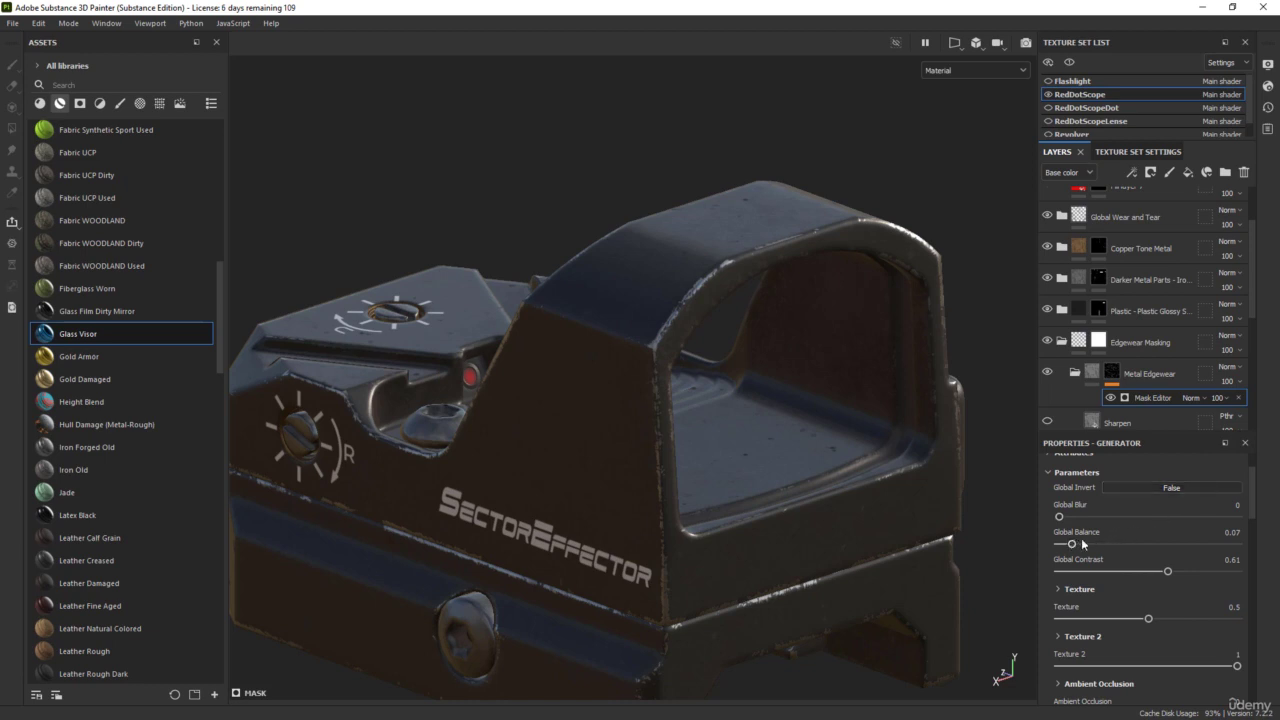
left_click_drag(1256, 515, 1256, 594)
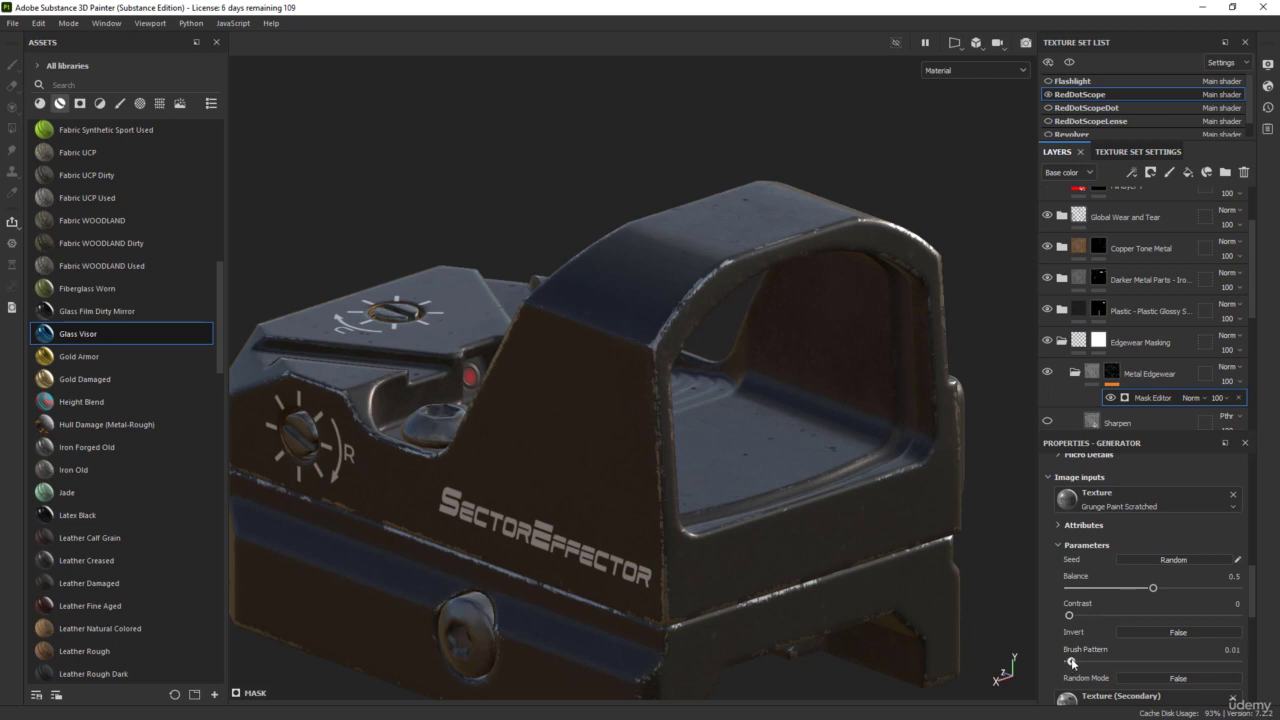
left_click_drag(1071, 662, 1119, 661)
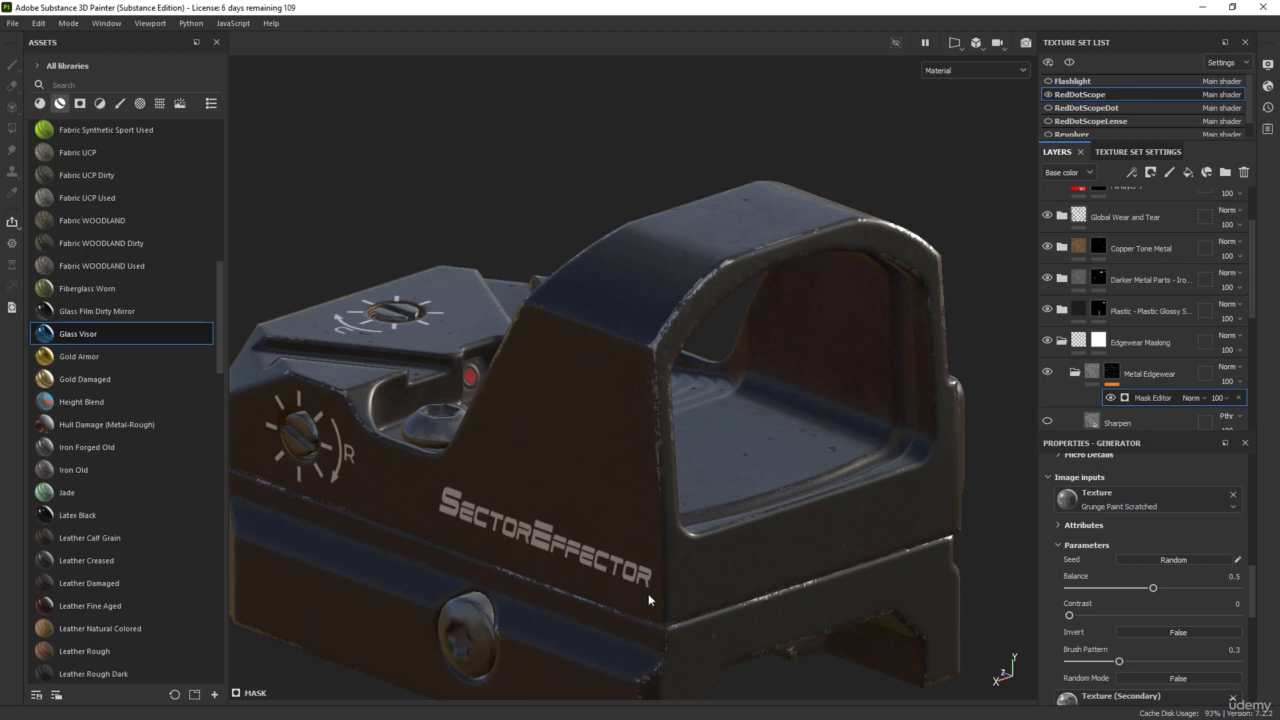
- Examine the edge wear from several sides of the scope and collapse the Edgewear Masking folder
left_click_drag(509, 206, 1012, 184, "alt")
middle_click_drag(706, 486, 820, 263, "alt")
left_click_drag(630, 370, 830, 430, "alt")
left_click_drag(576, 521, 668, 420, "alt")
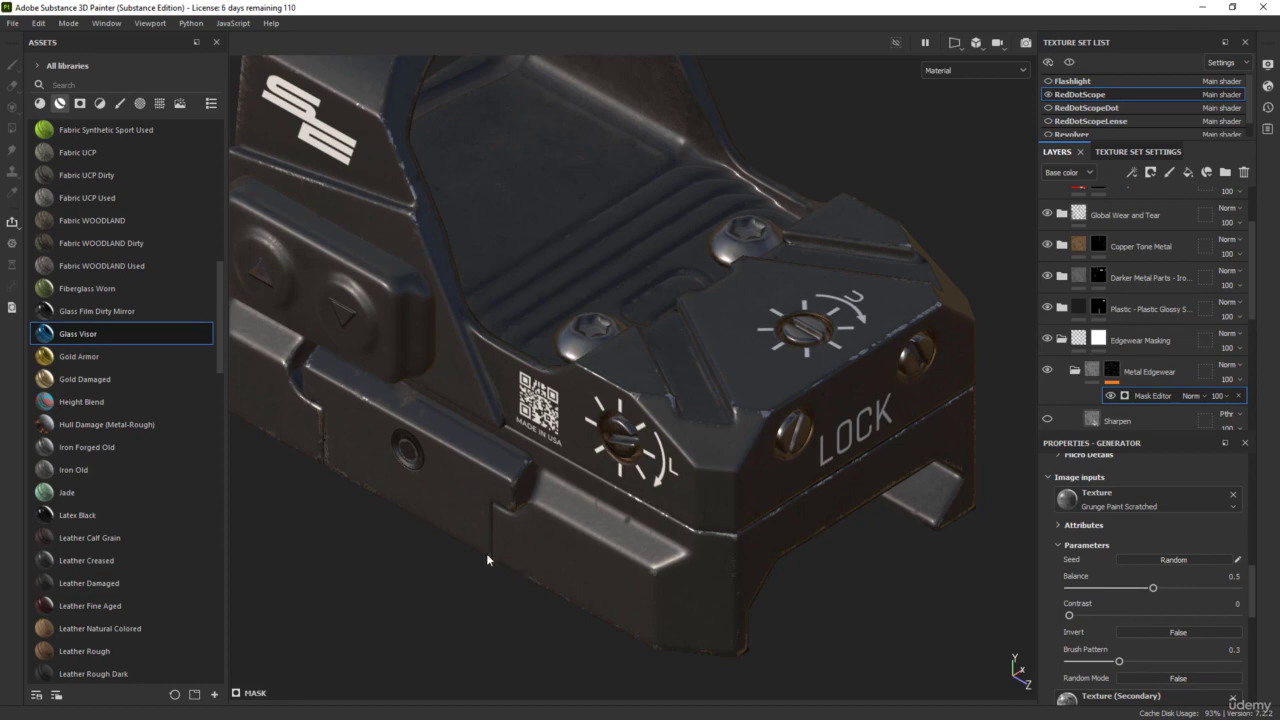
scroll(486, 555, "down", 1)
left_click_drag(454, 556, 537, 494, "alt")
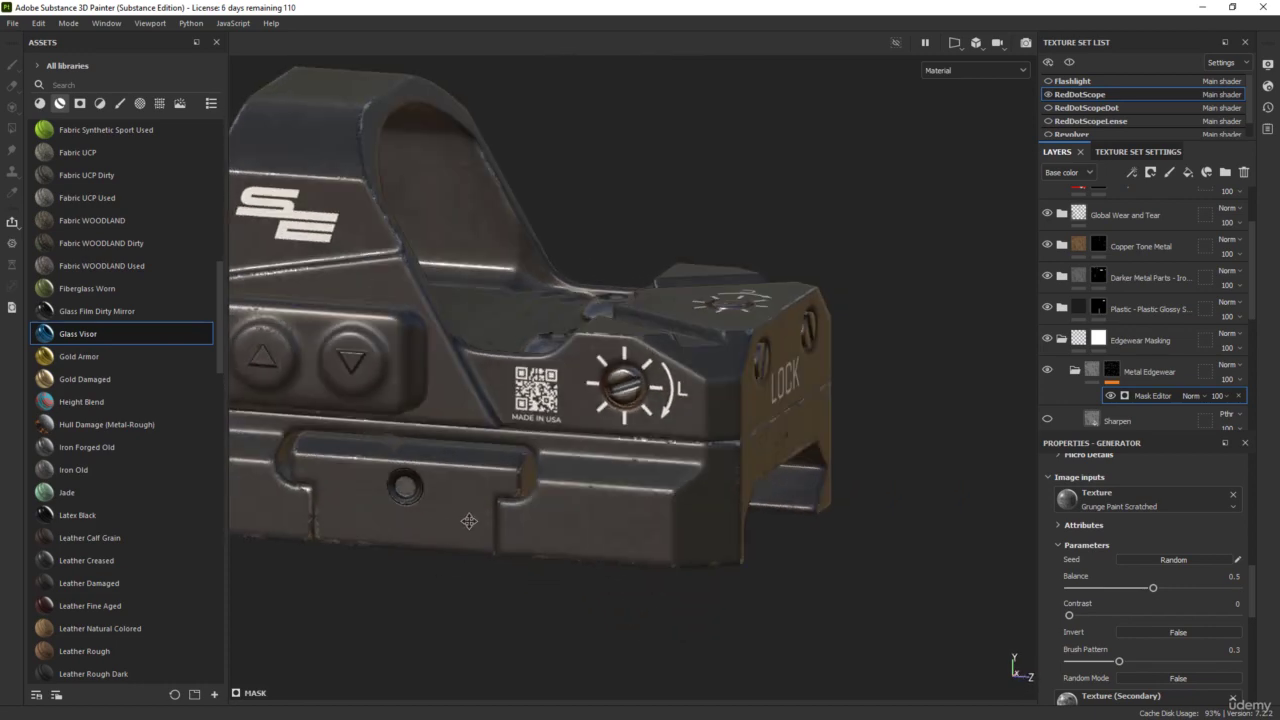
left_click_drag(469, 521, 457, 330, "alt")
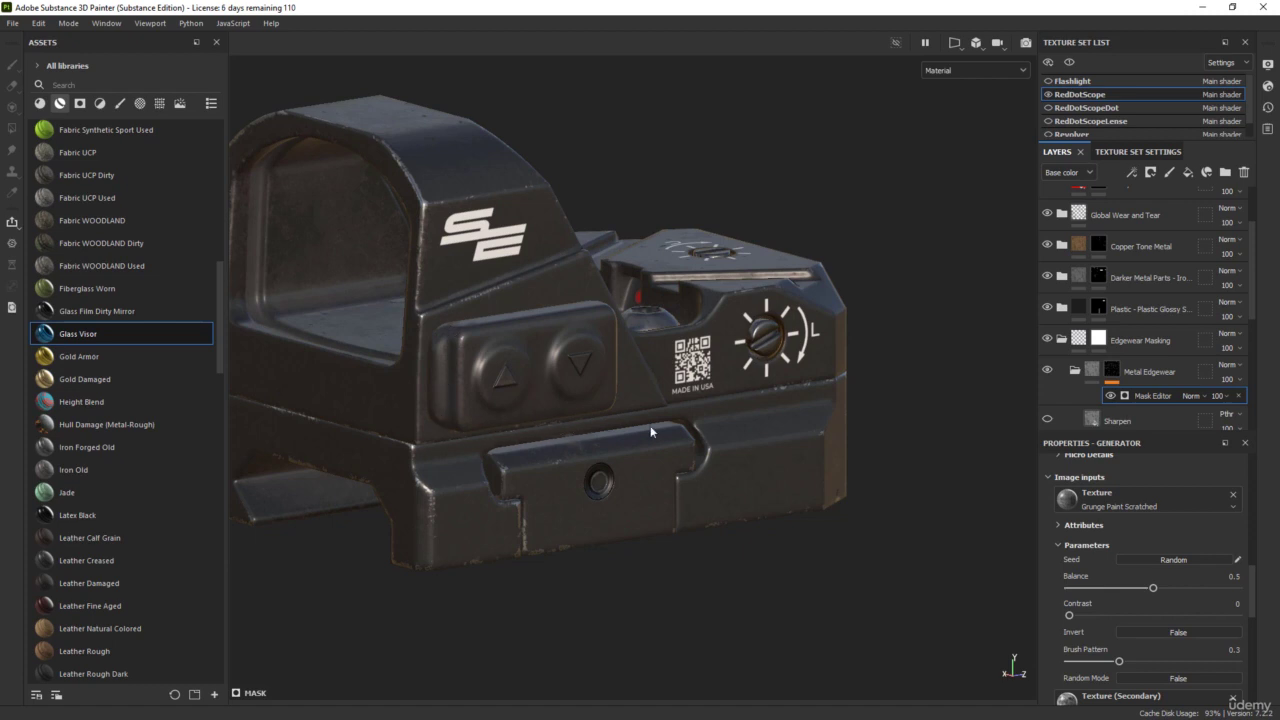
left_click(1063, 341)
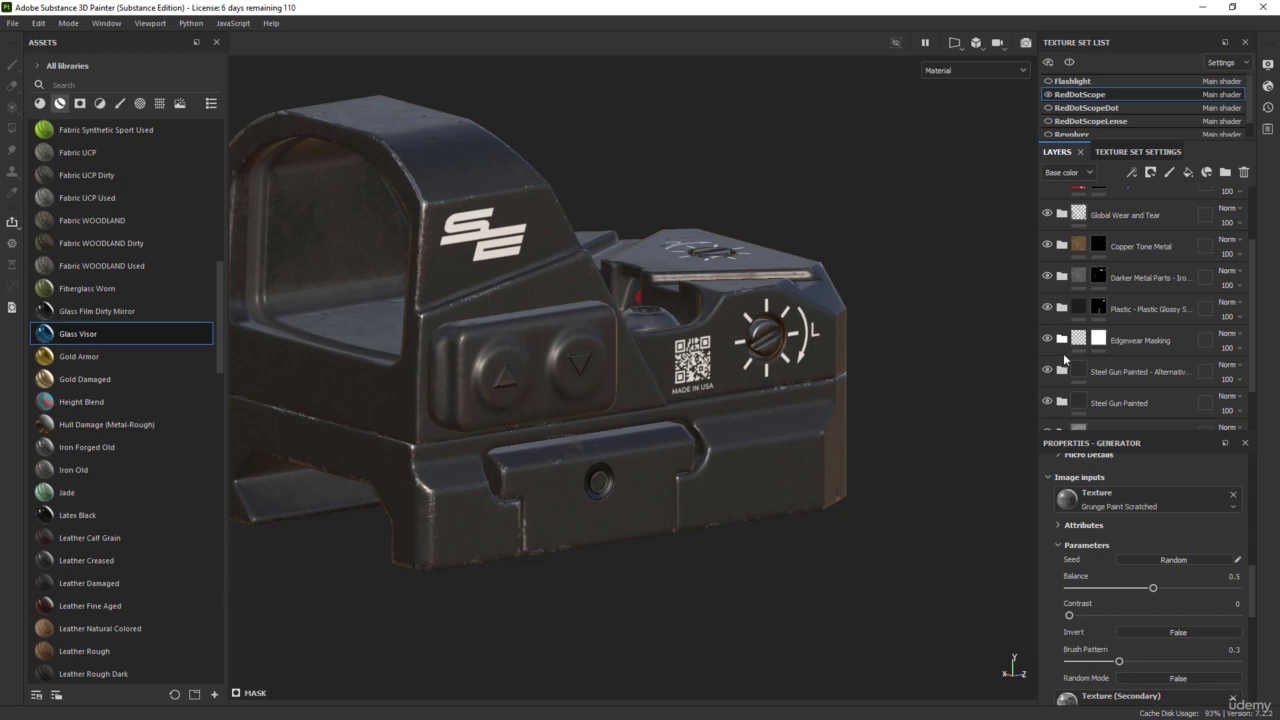
- Set the roughness of the Base layer in the glossy plastic folder to 0.4247 and view the button panel
scroll(1071, 340, "down", 2)
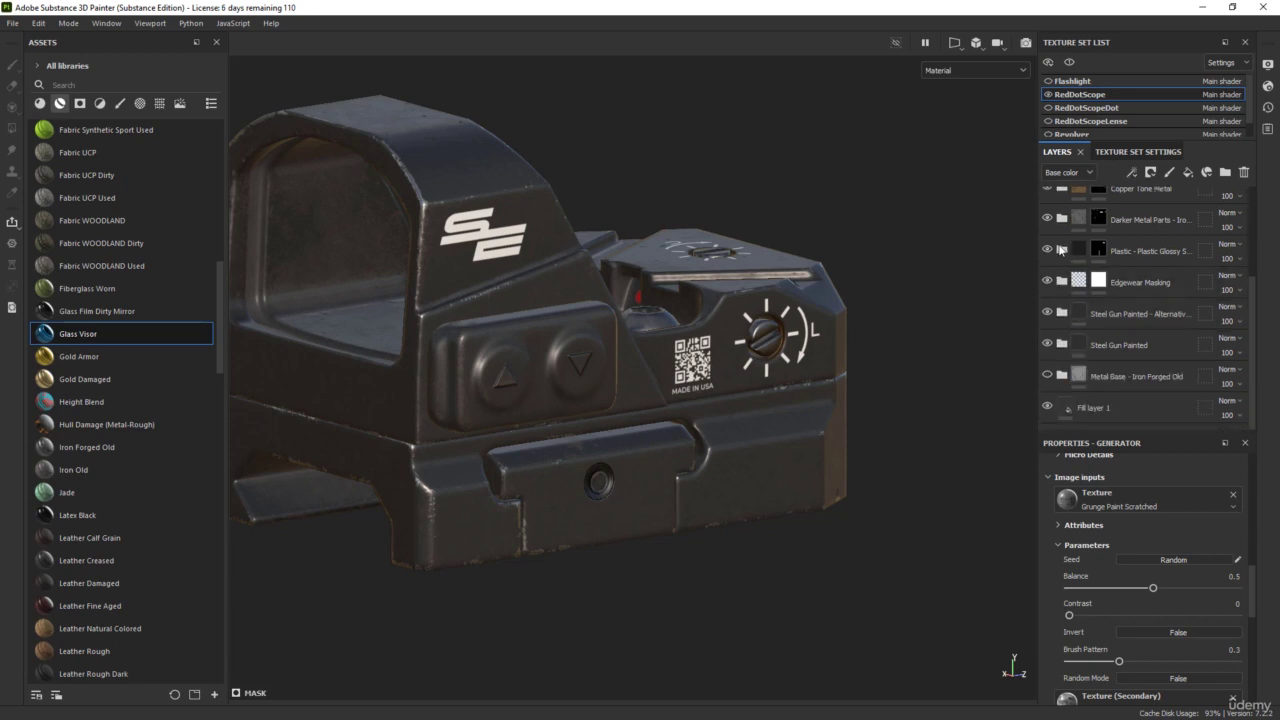
left_click(1062, 250)
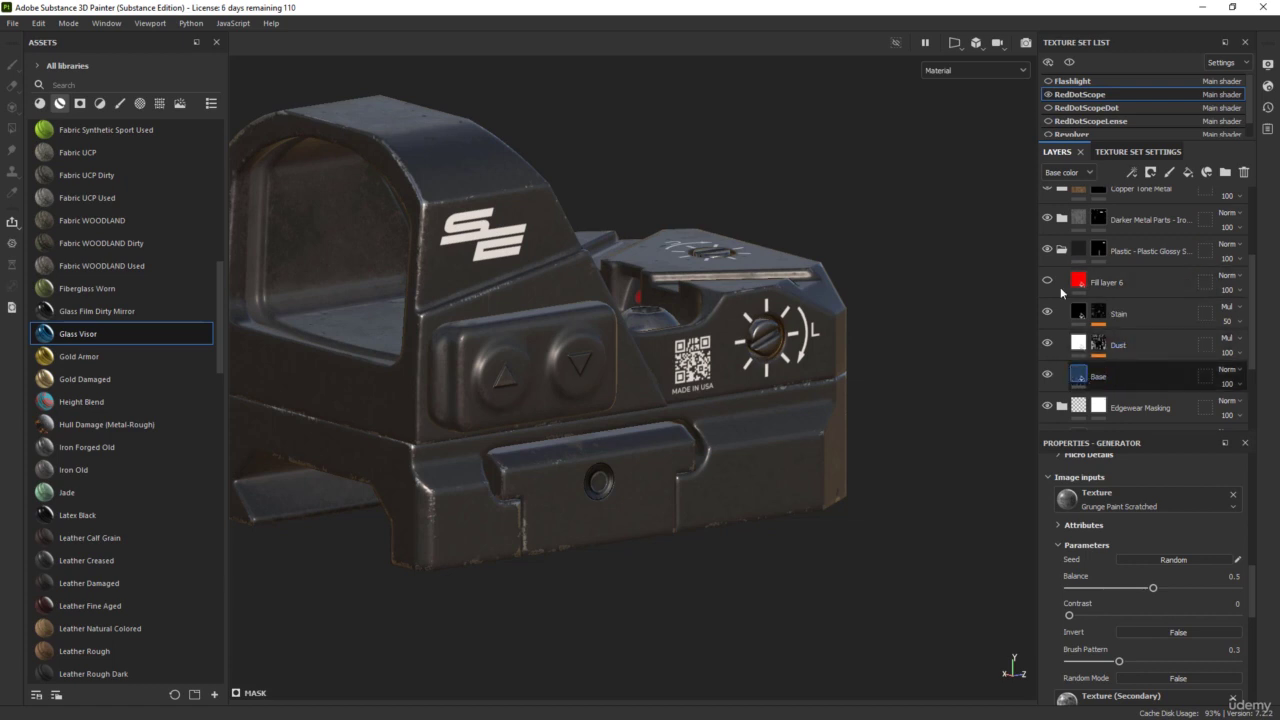
left_click(1077, 380)
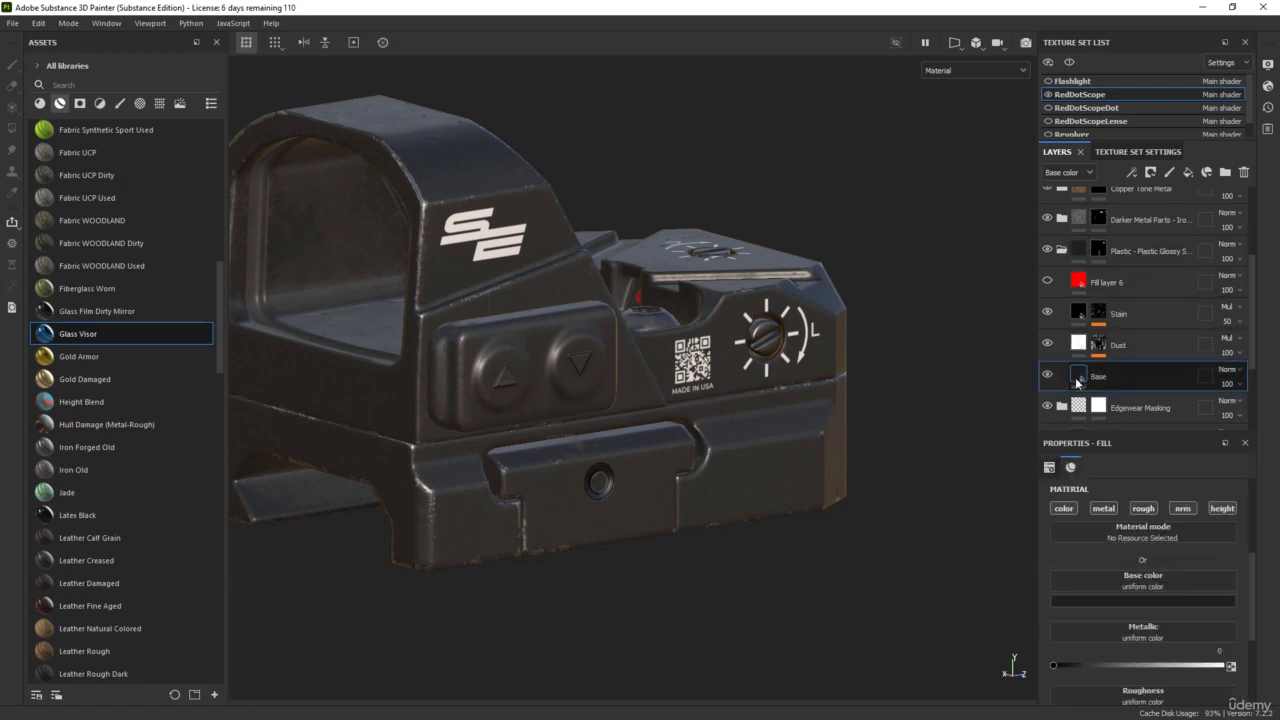
scroll(1082, 643, "down", 2)
scroll(1092, 641, "down", 1)
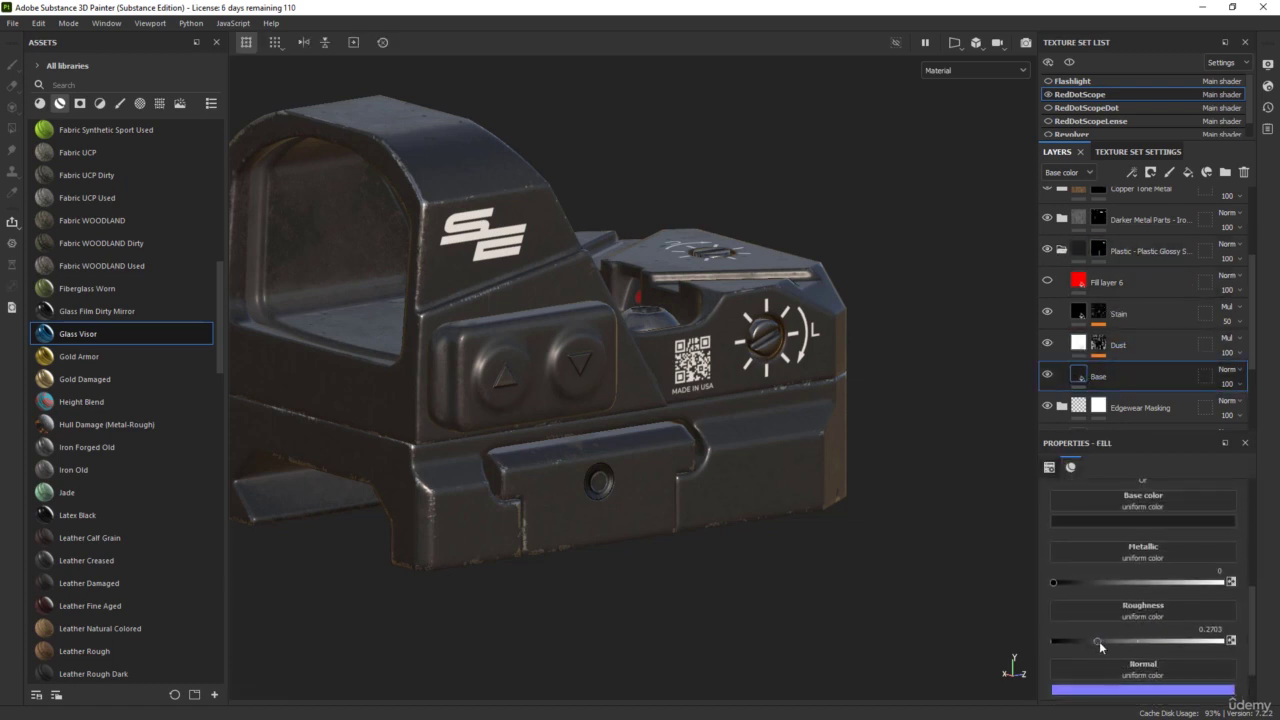
left_click_drag(1099, 641, 1122, 638)
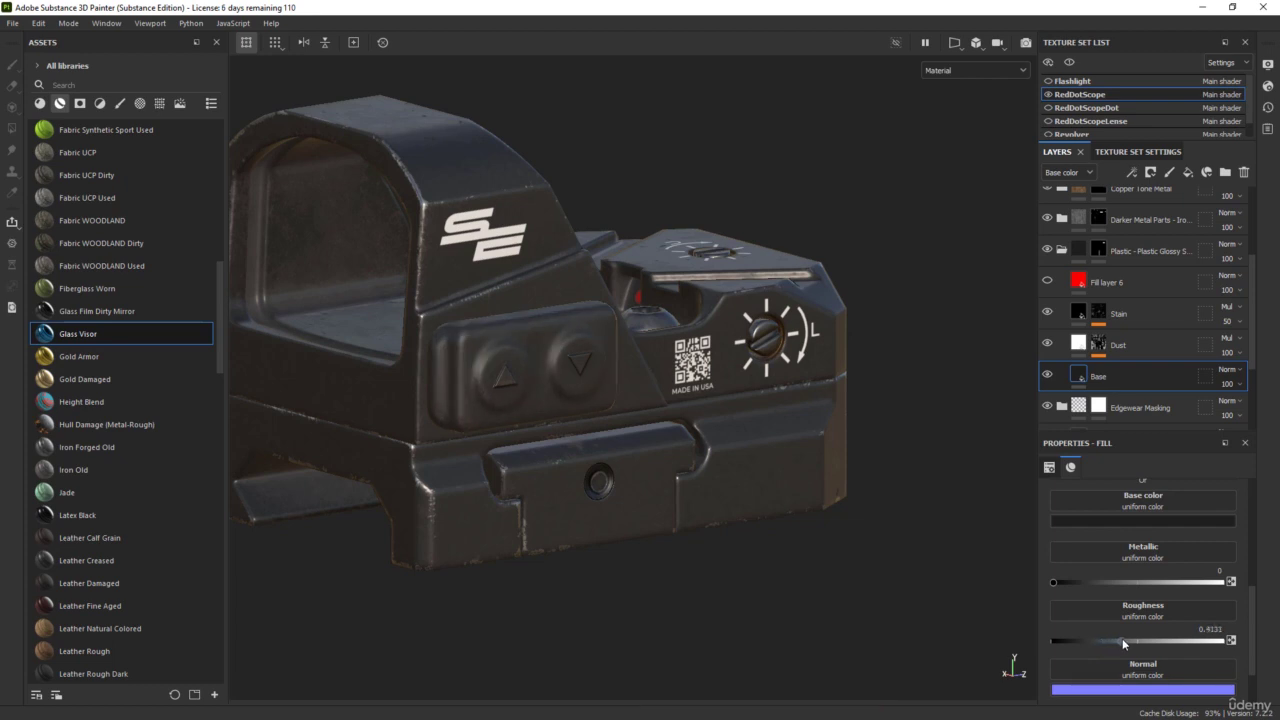
left_click_drag(1122, 638, 1124, 638)
left_click_drag(627, 567, 526, 392, "alt")
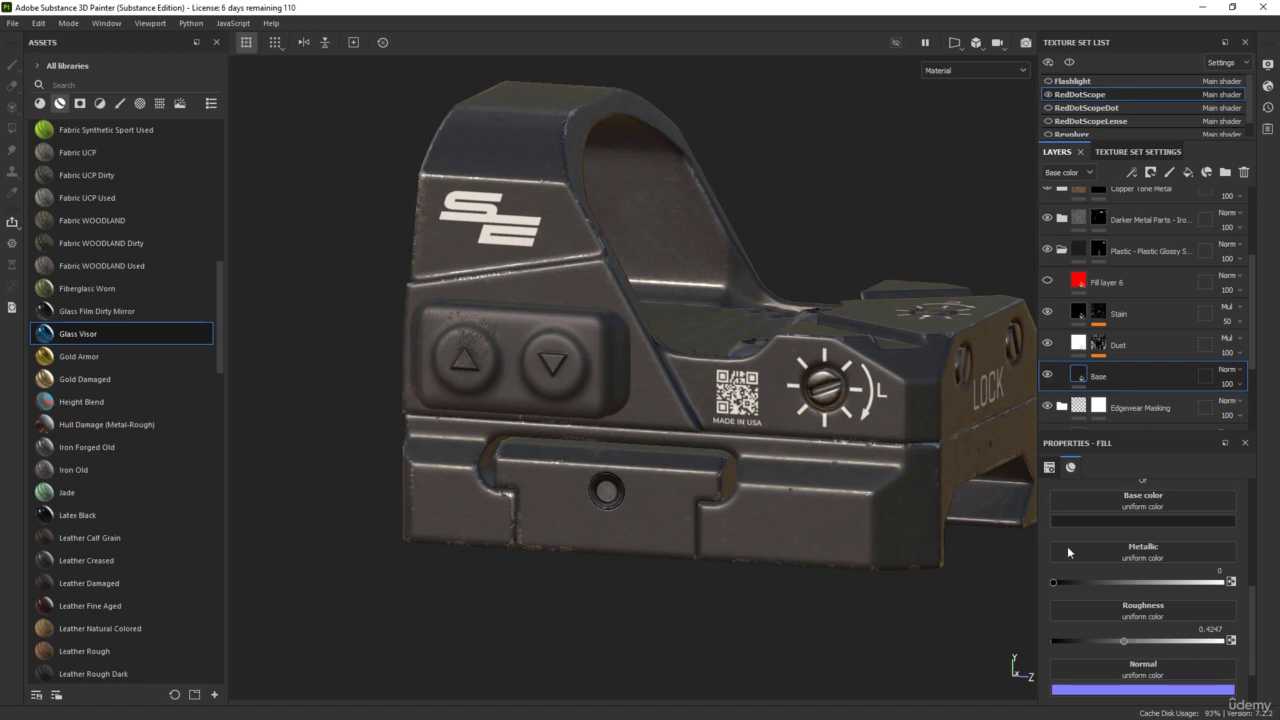
- Lighten the plastic Base layer's base color to the neutral dark grey 2f2f2f and inspect the buttons from the front
left_click(1120, 520)
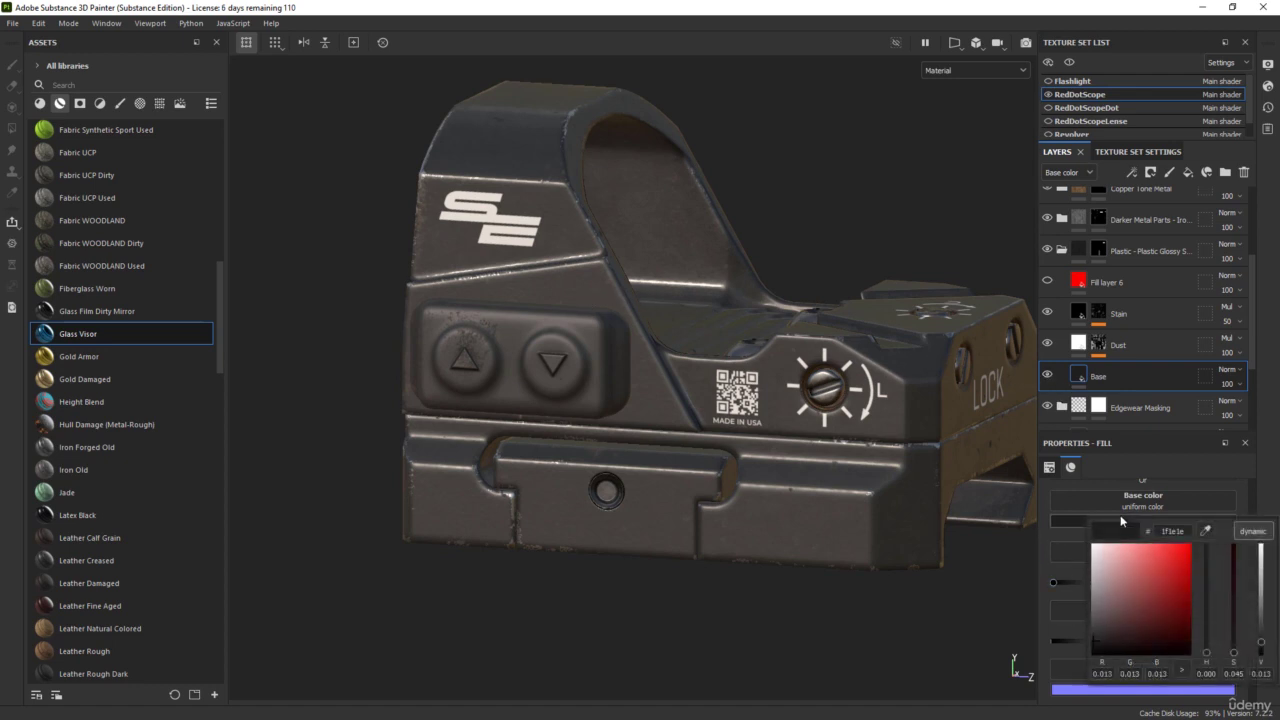
left_click_drag(1092, 638, 1092, 633)
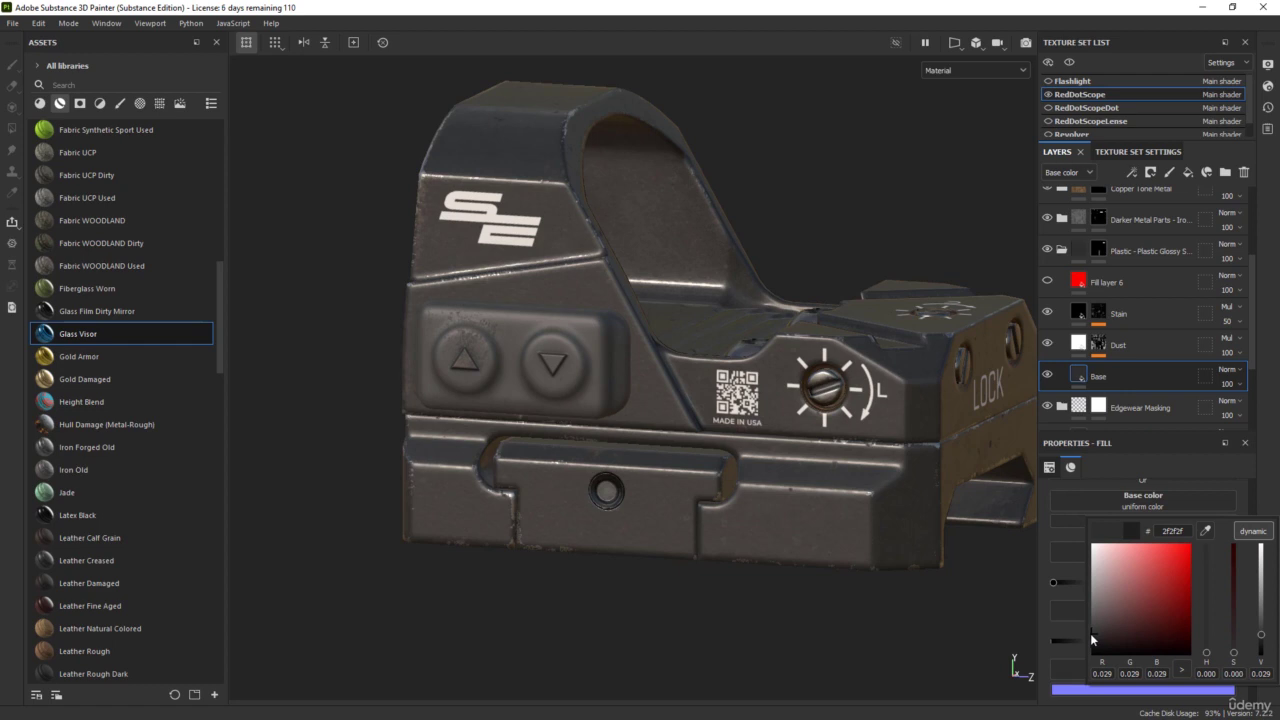
left_click(756, 638)
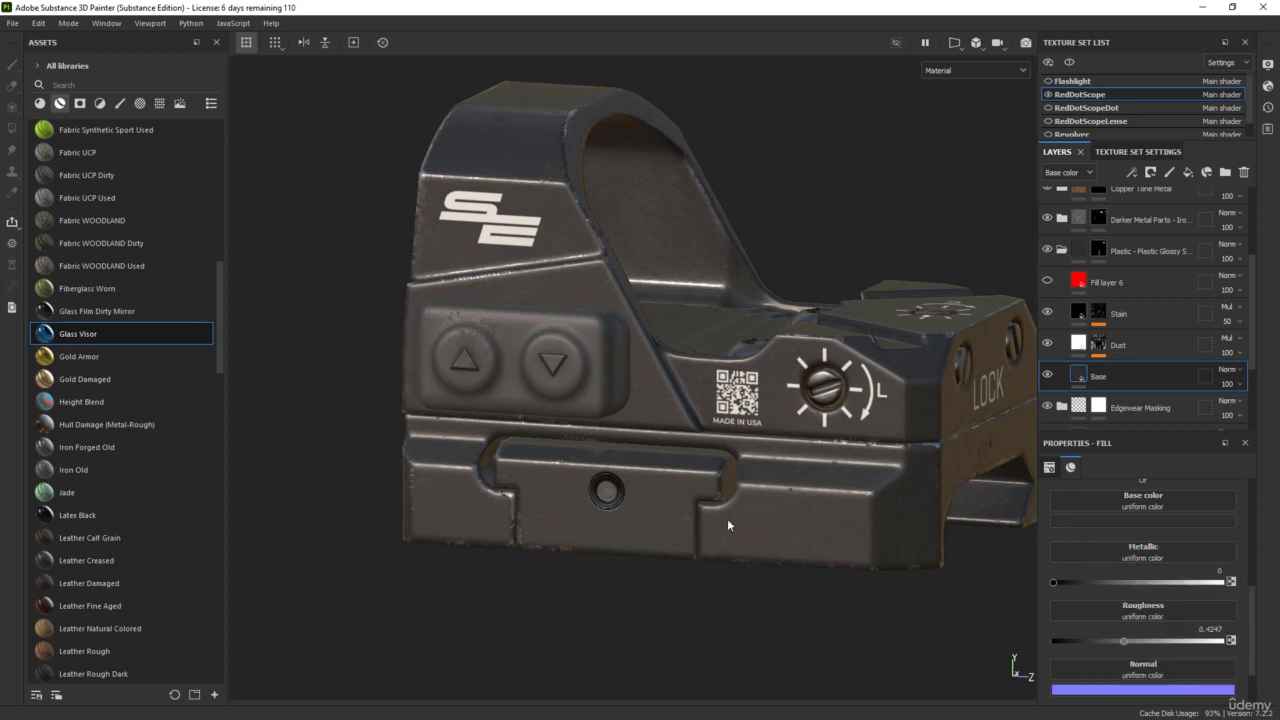
left_click_drag(741, 263, 575, 265, "alt")
middle_click_drag(481, 368, 628, 403, "alt")
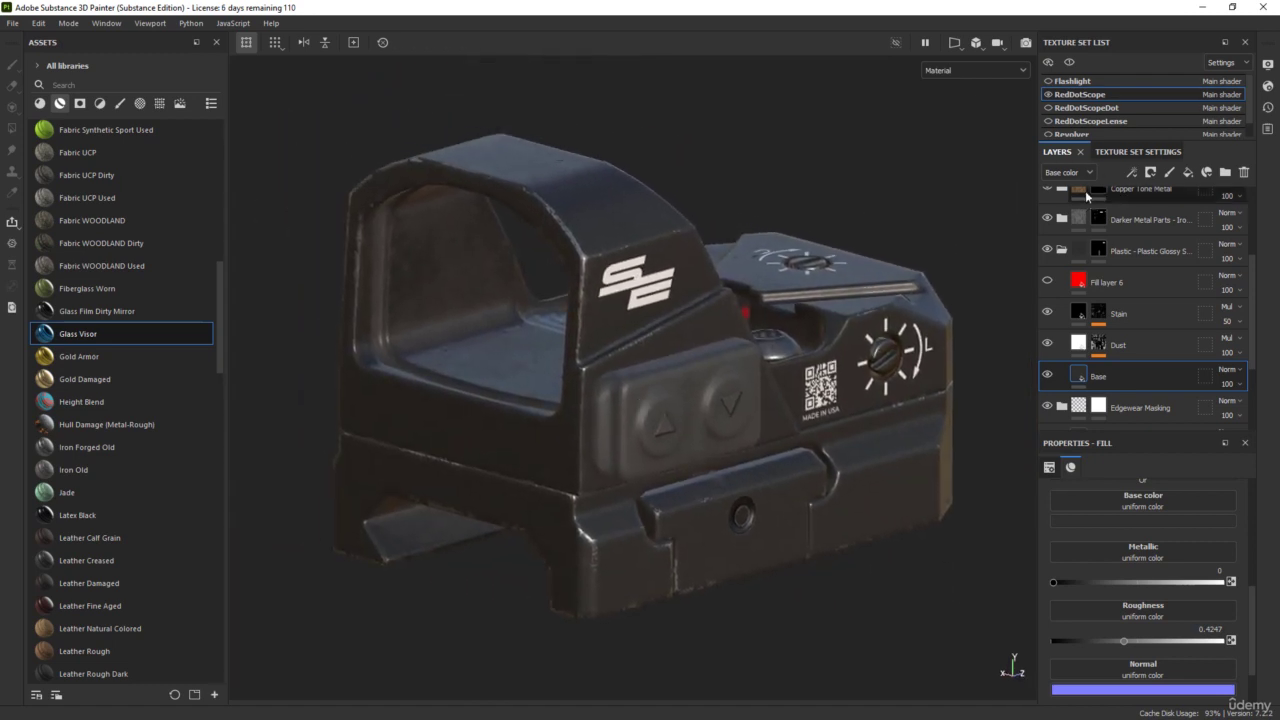
- Show the RedDotScopeLense texture set and apply the Glass Visor smart material to the scope's lens
left_click(1048, 122)
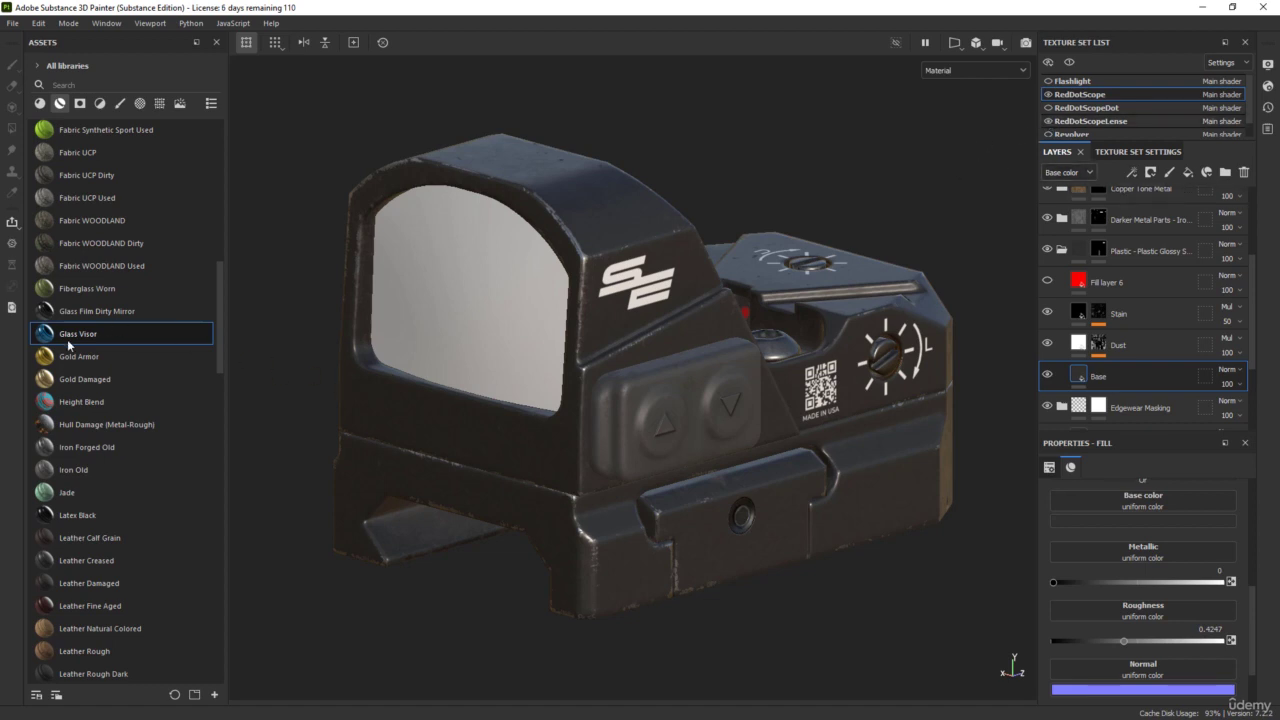
left_click_drag(70, 333, 489, 289)
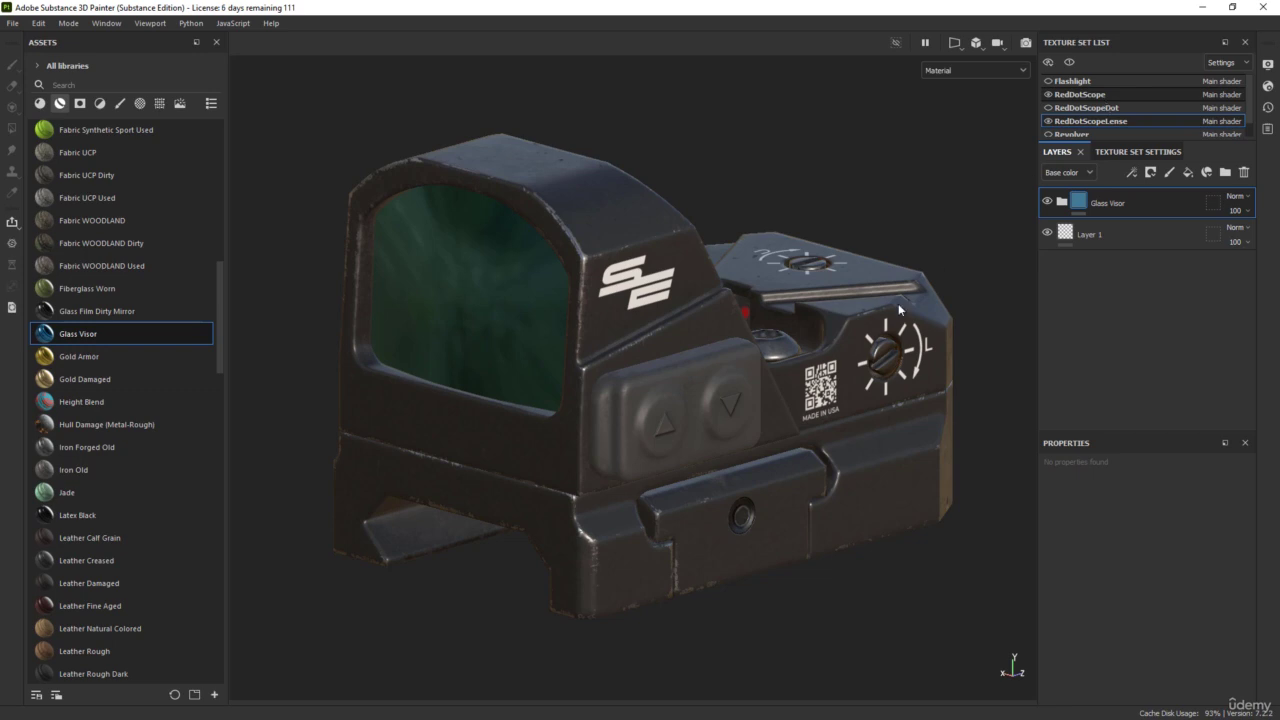
- In the RedDotScope texture set, set the roughness of the red fill layer in the Lense folder to 0, checking the individual channels
right_click(845, 328, "ctrl+alt")
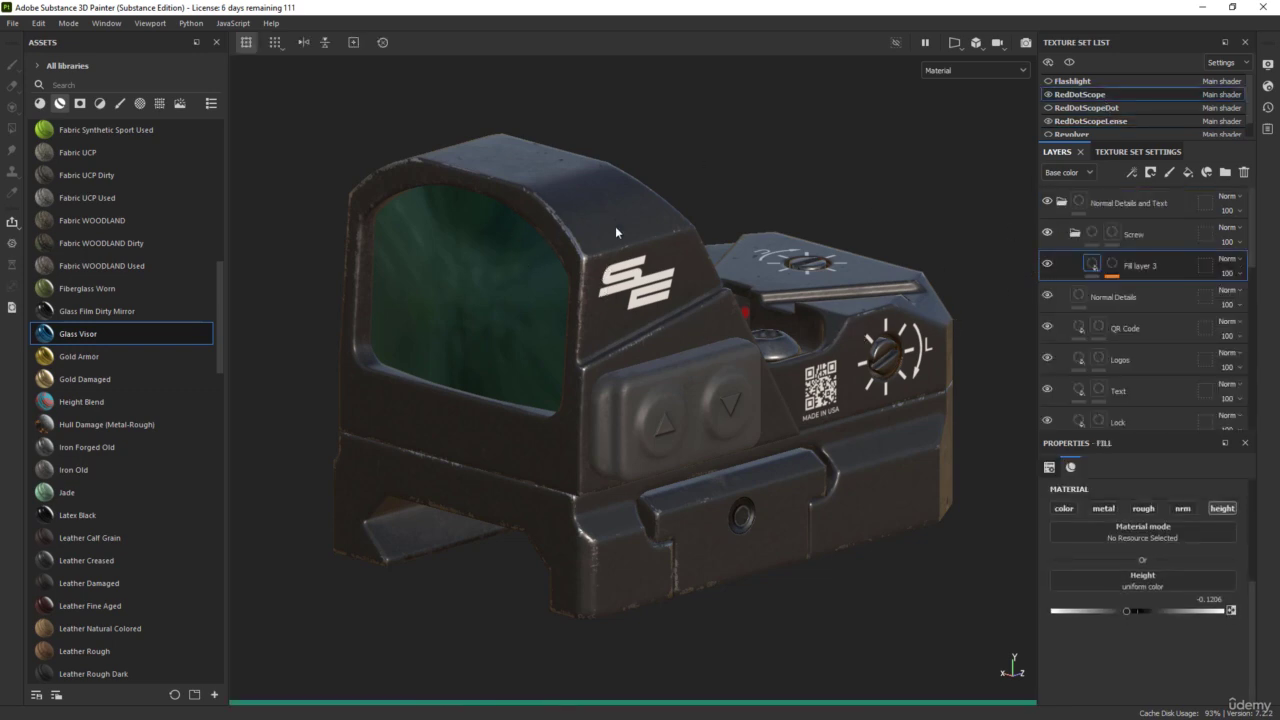
left_click(1065, 206)
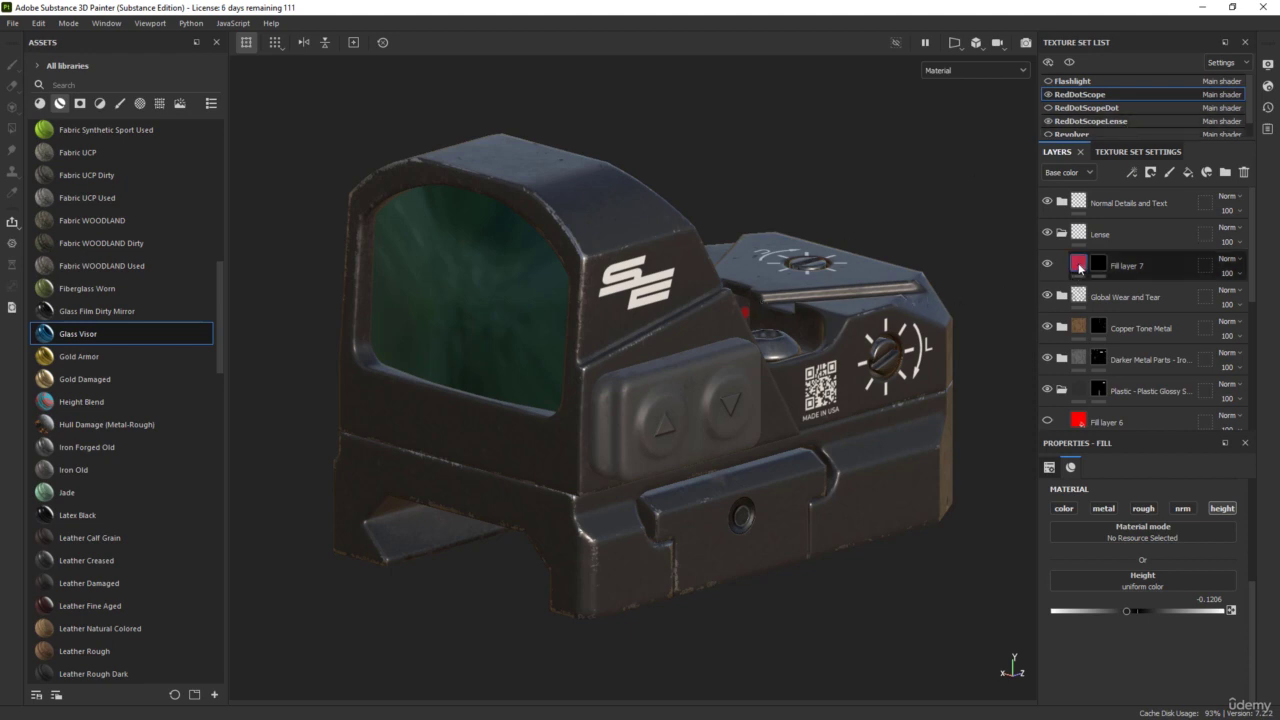
left_click(1079, 268)
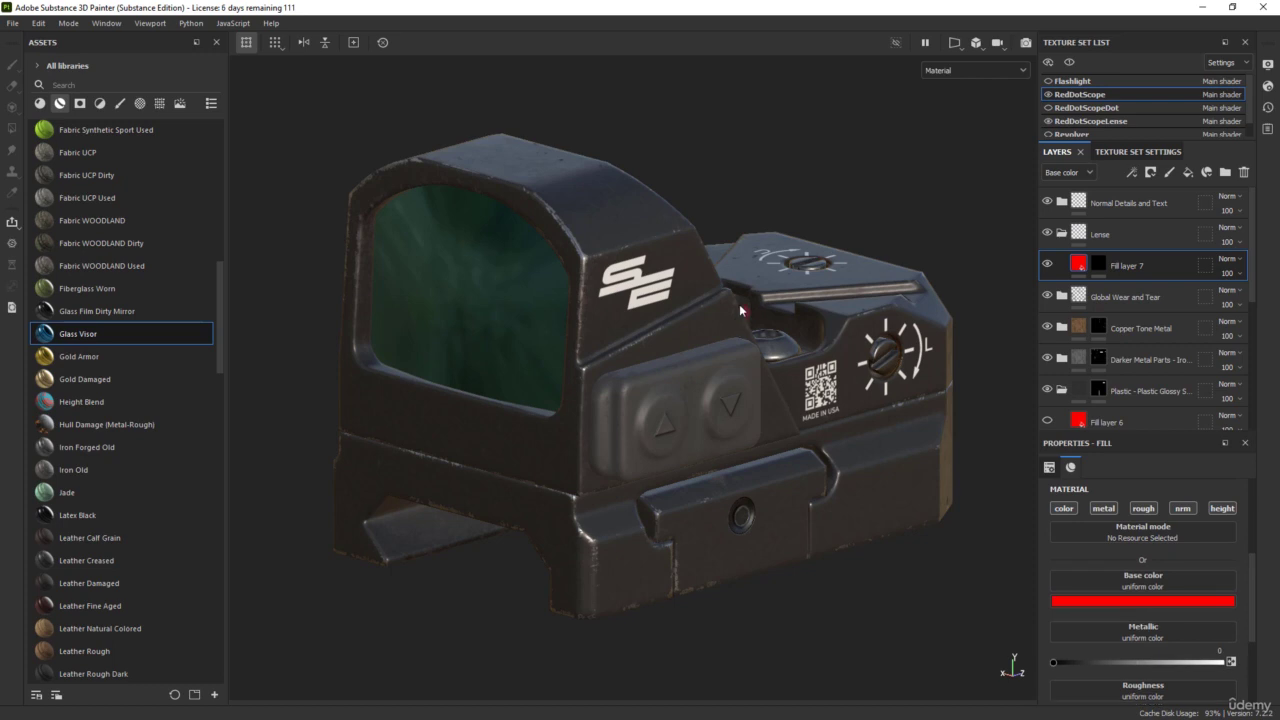
scroll(752, 303, "up", 5)
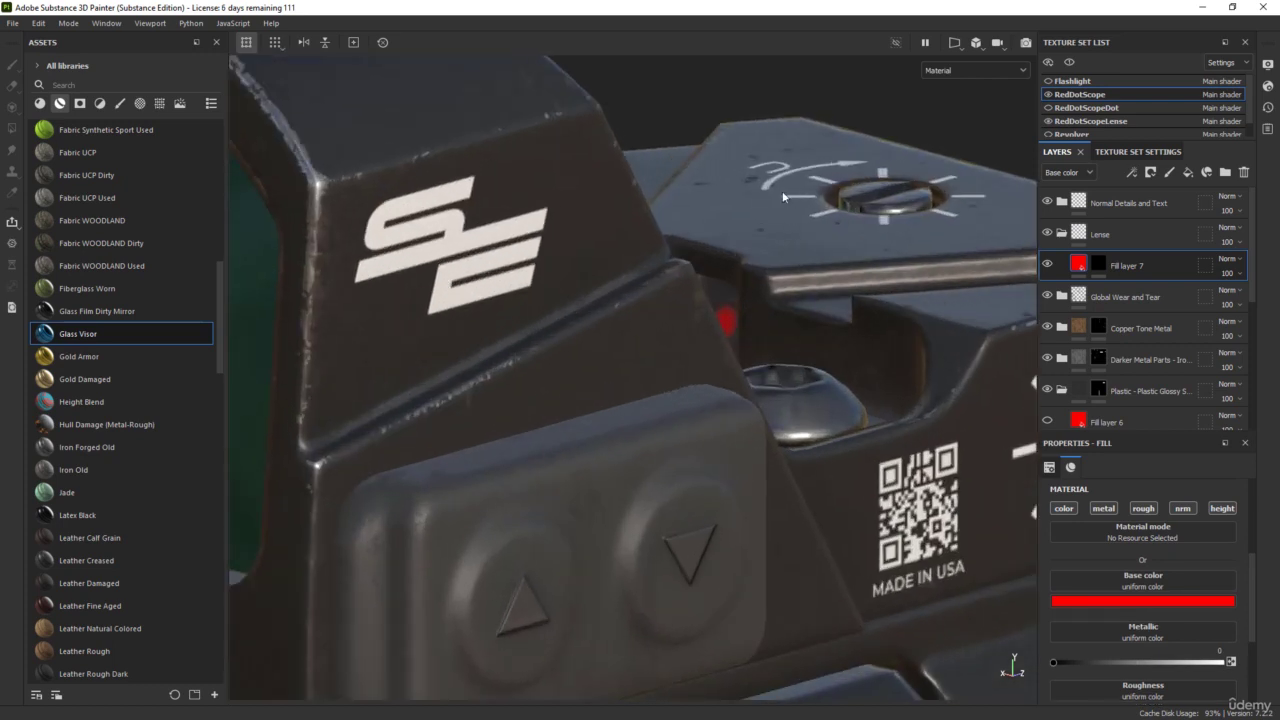
mouse_move(673, 106)
left_mouse_down("alt")
mouse_move(671, 134)
mouse_move(680, 129)
left_mouse_up("alt")
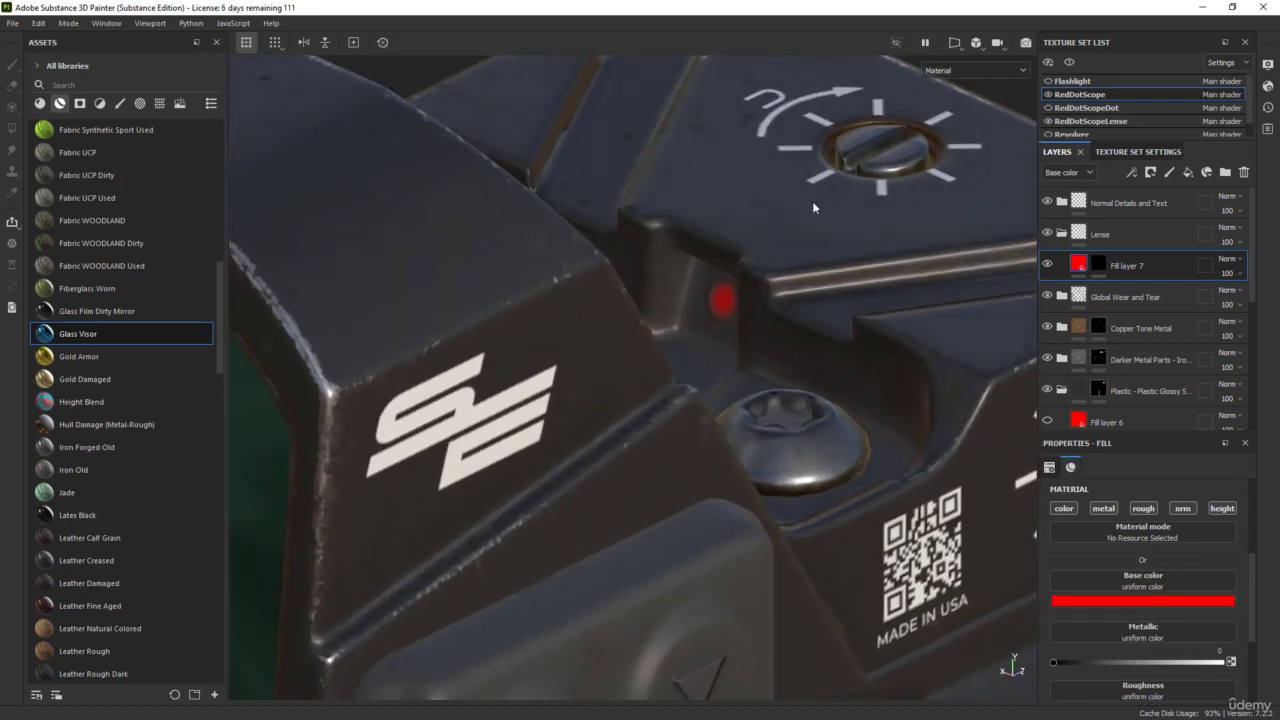
key("c")
key("c")
key("c")
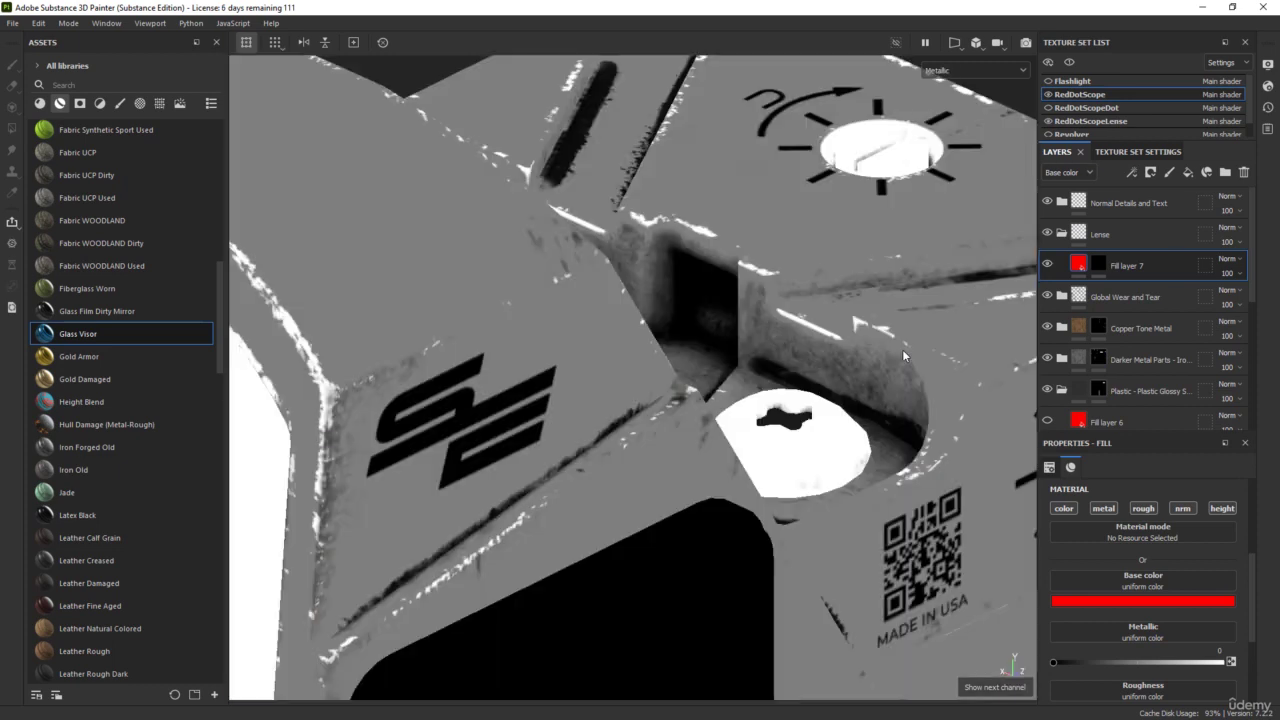
key("c")
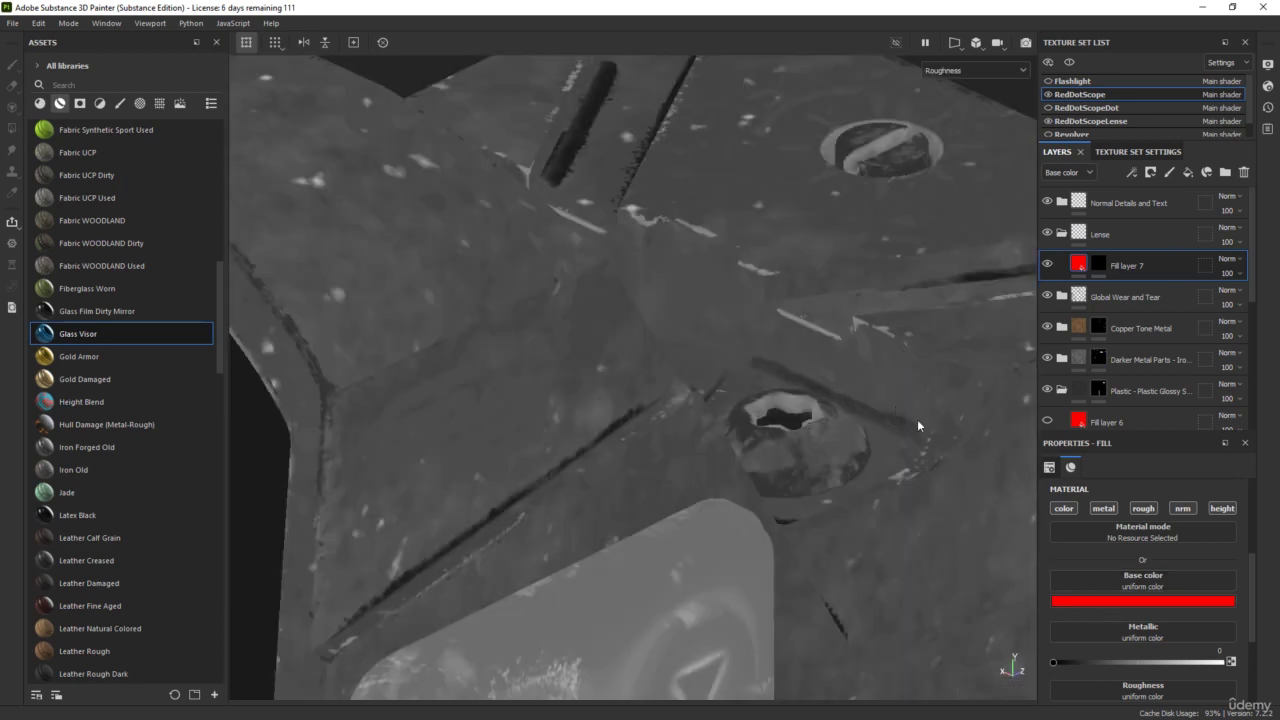
scroll(1139, 646, "down", 4)
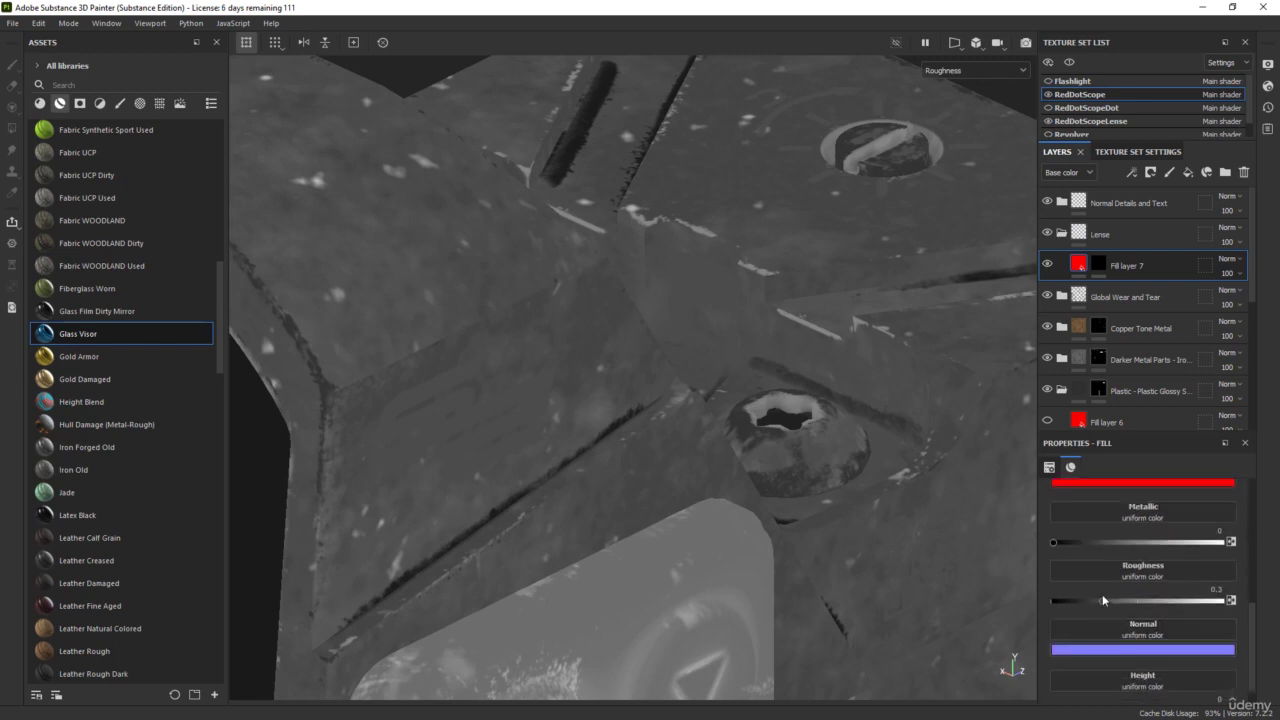
left_click_drag(1096, 600, 1052, 600)
key("m")
- Rotate the environment lighting to examine reflections on the red emitter and glass lens, and collapse the Lense folder
scroll(725, 404, "down", 3)
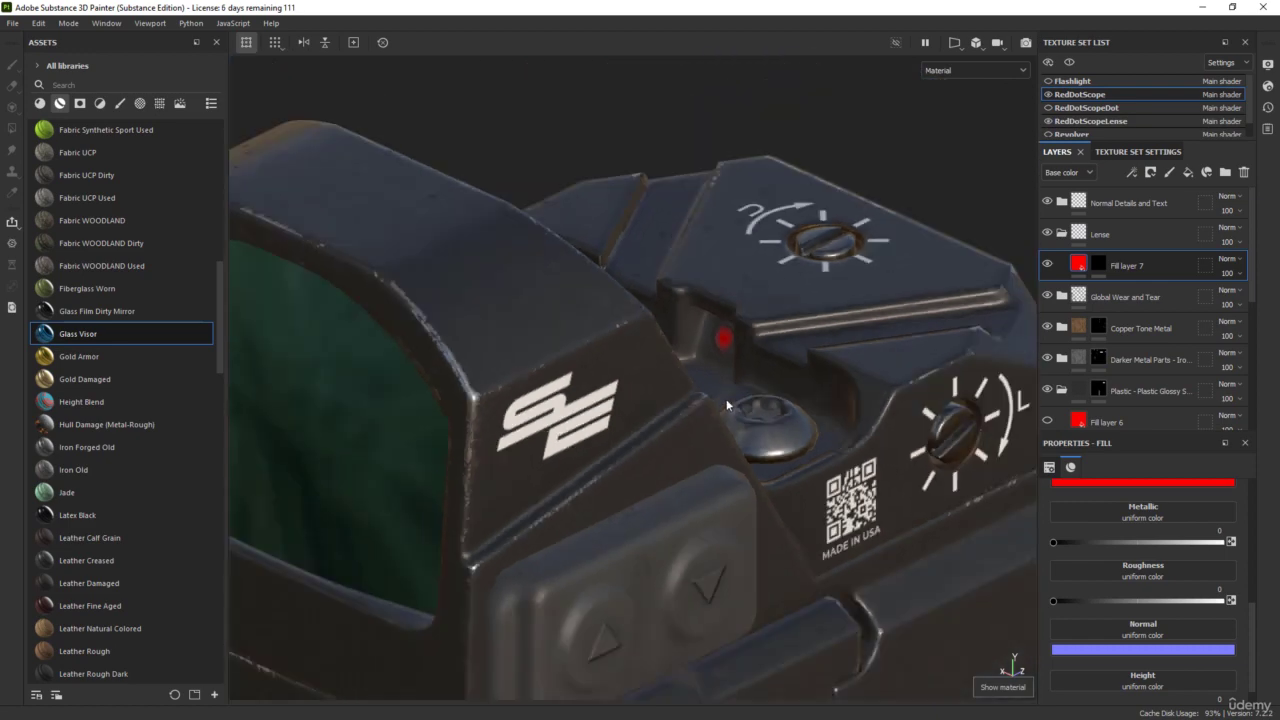
mouse_move(725, 404)
left_mouse_down("alt")
mouse_move(760, 398)
mouse_move(717, 410)
left_mouse_up("alt")
right_click_drag(717, 410, 759, 418, "shift")
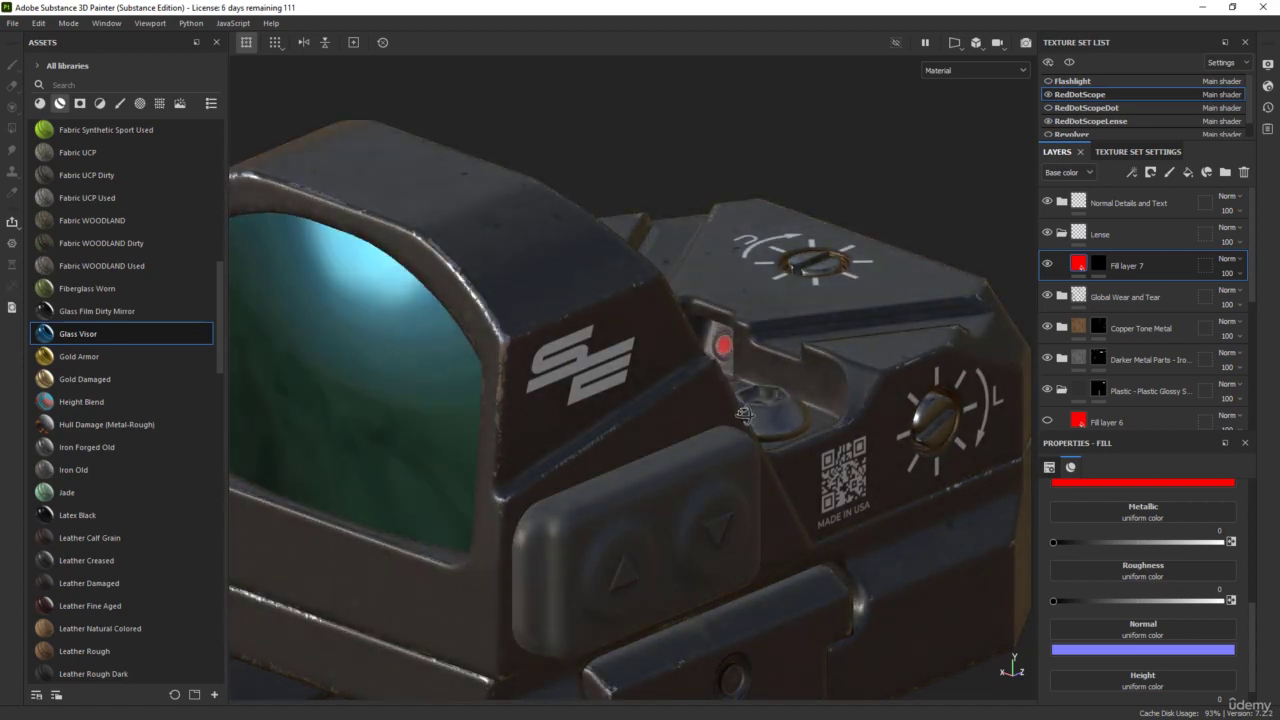
left_click_drag(759, 418, 691, 421, "alt")
scroll(720, 445, "down", 2)
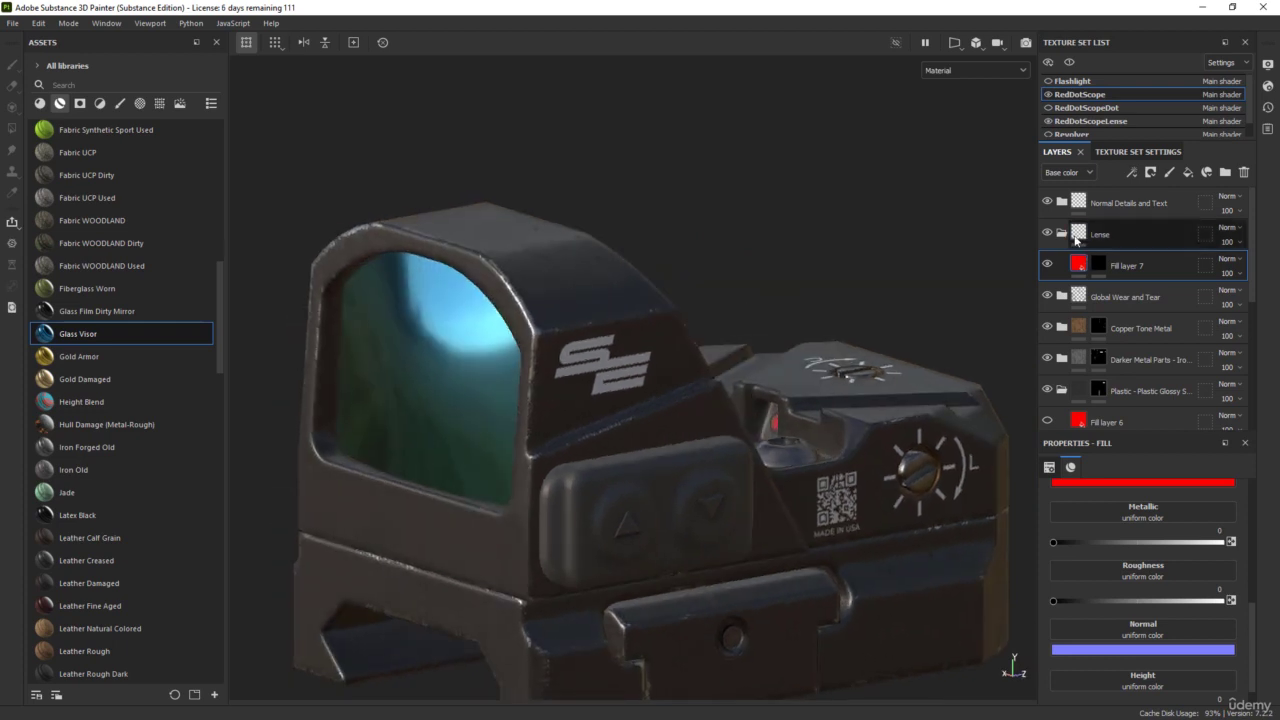
left_click(1062, 233)
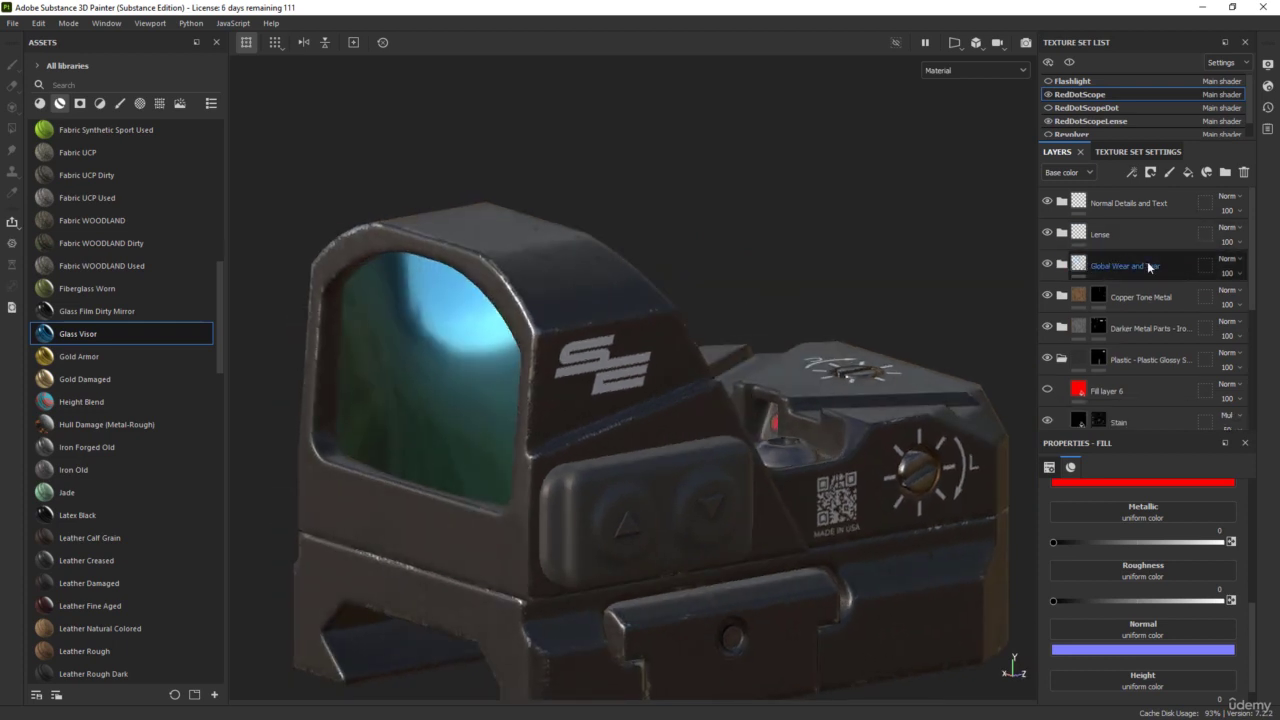
- Copy the Global Wear and Tear folder from the RedDotScope texture set into RedDotScopeLense, above the Glass Visor folder
right_click(1082, 266)
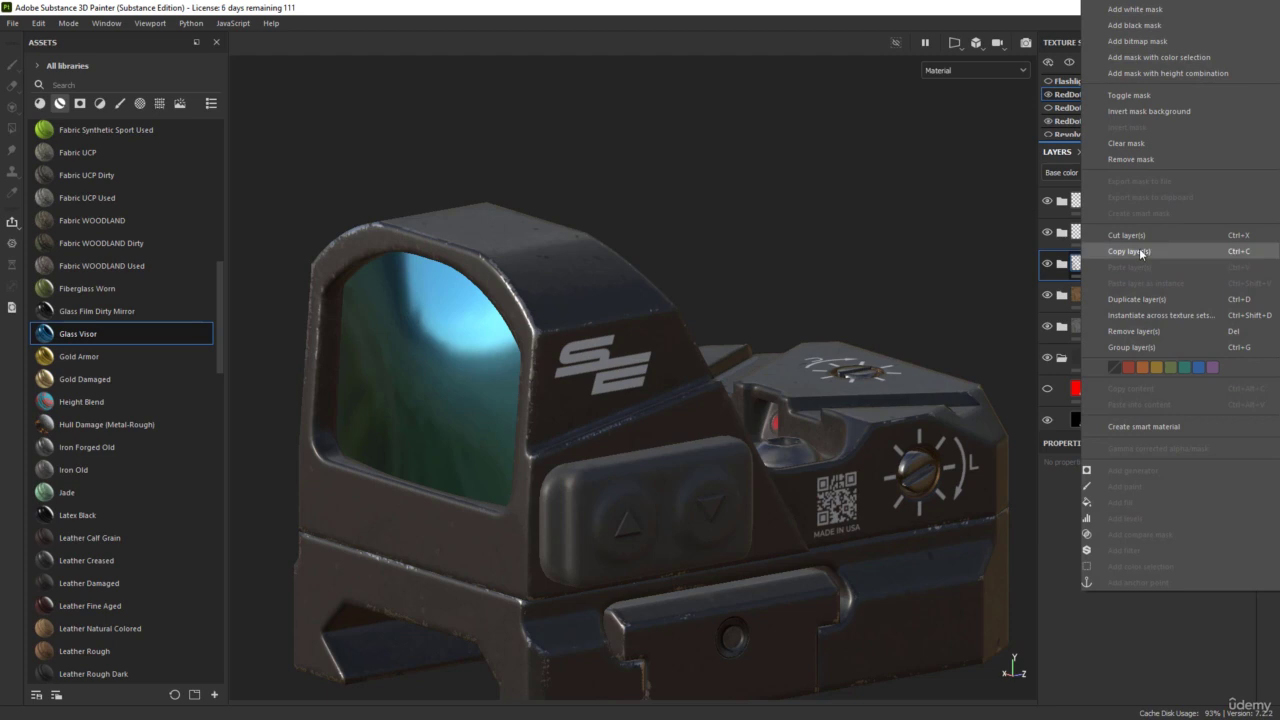
left_click(1142, 250)
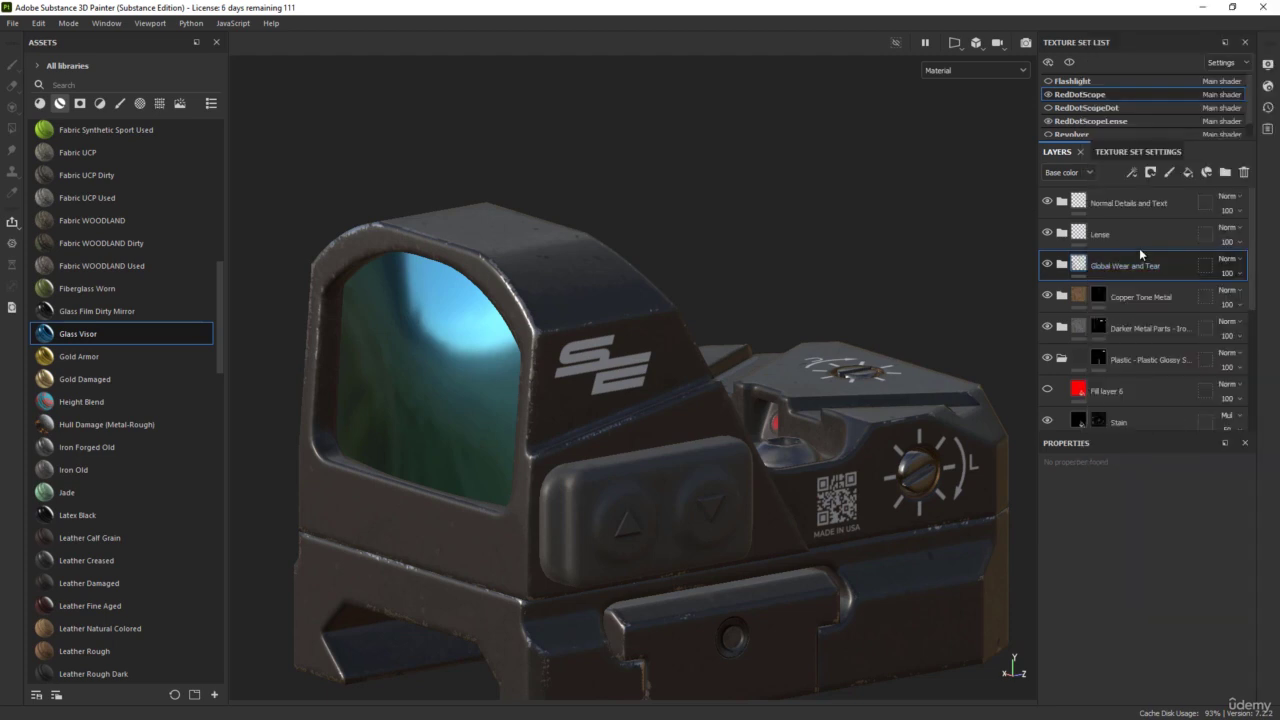
left_click(1073, 123)
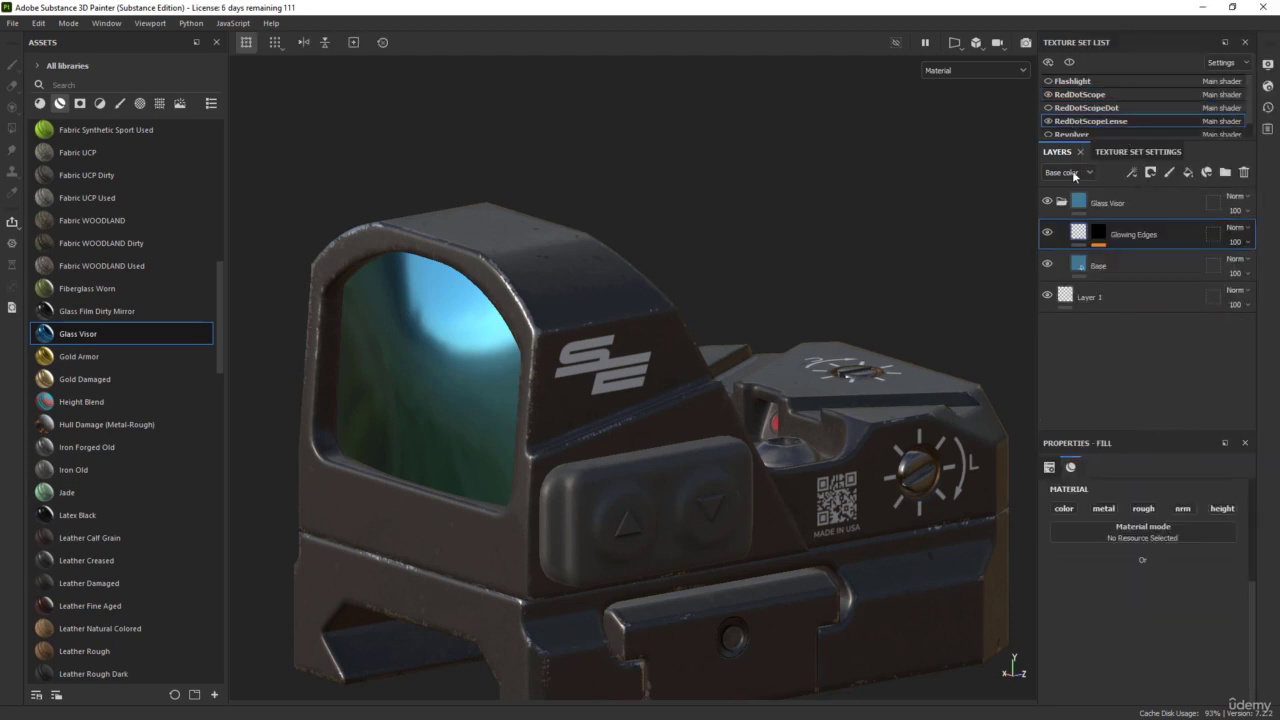
left_click(1062, 203)
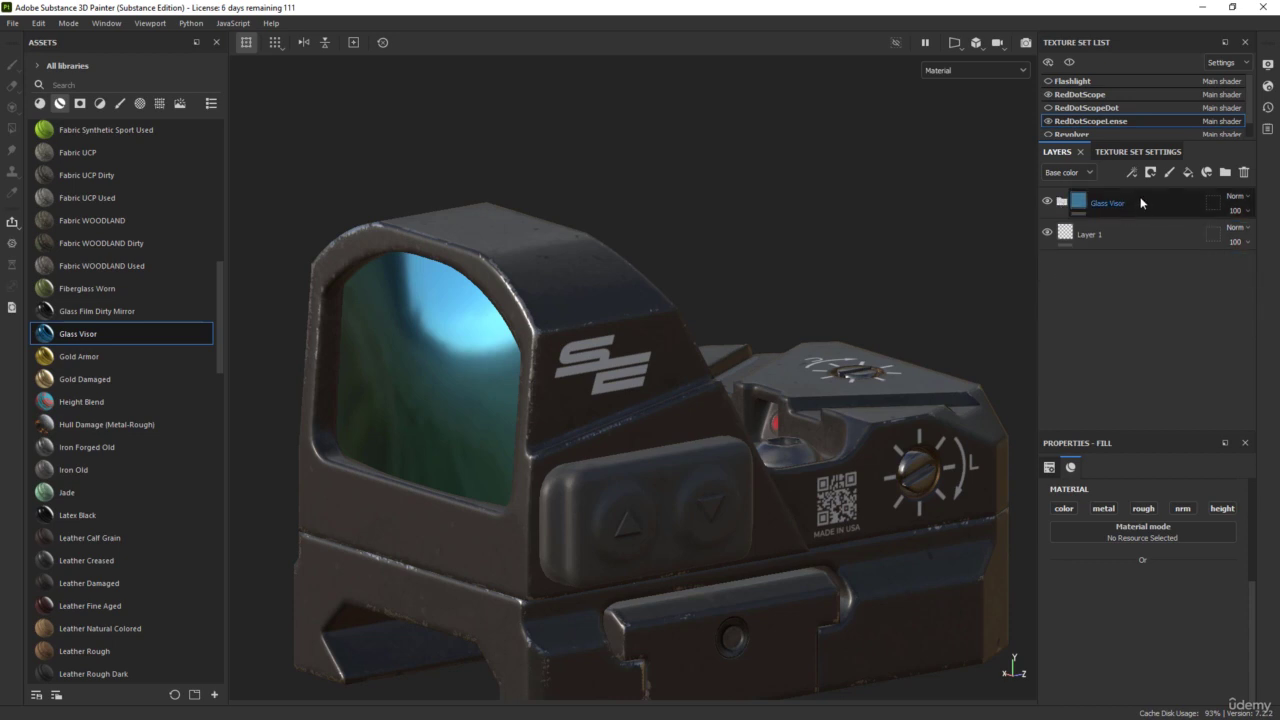
right_click(1140, 198)
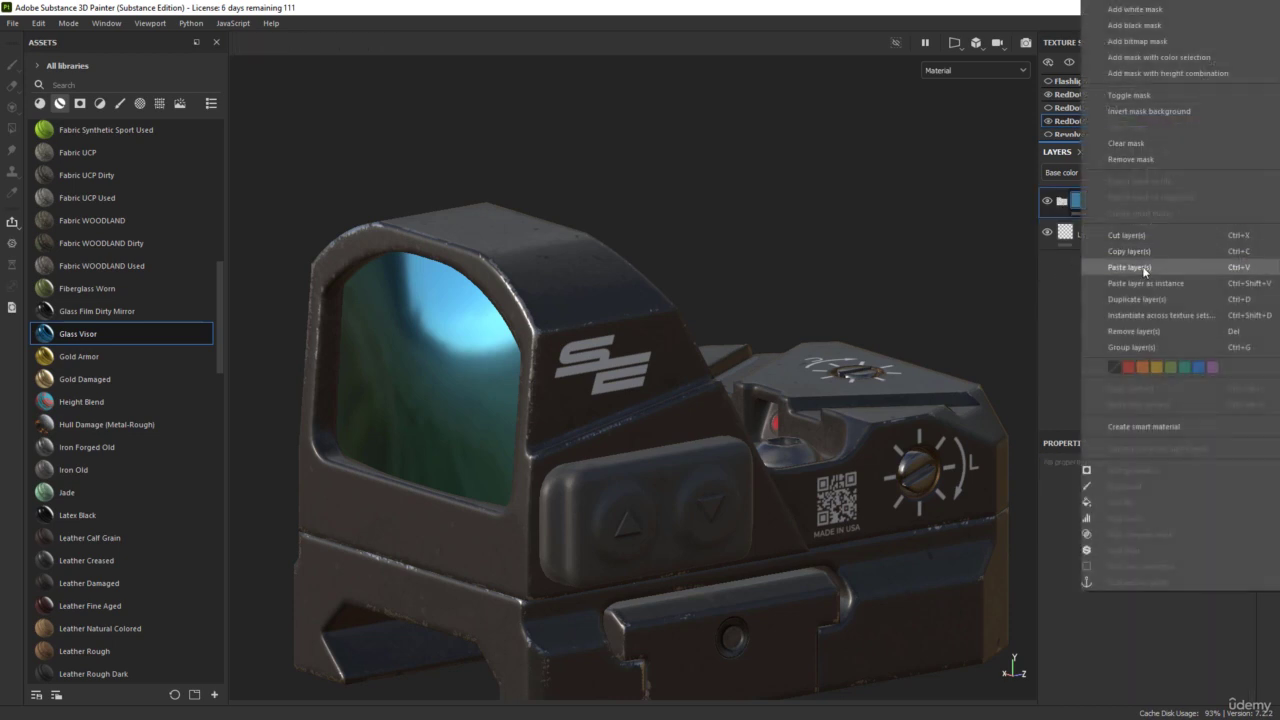
left_click(1142, 266)
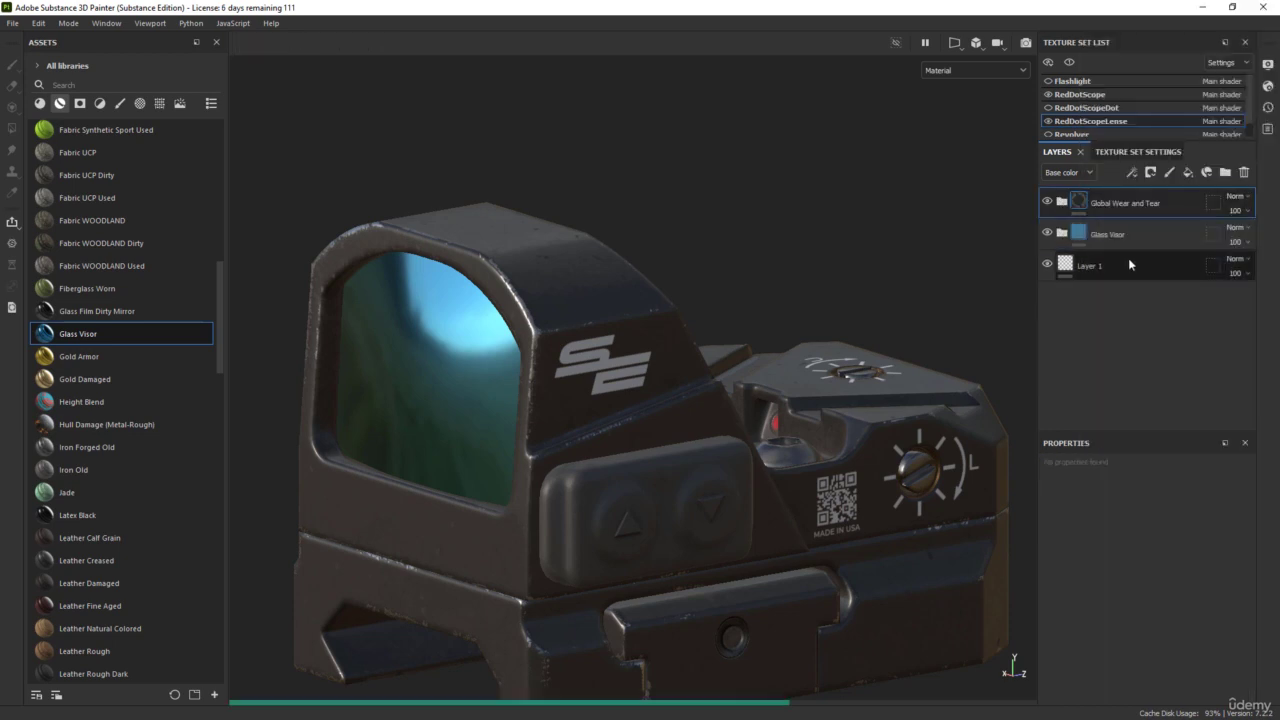
- Examine the lens's roughness channel and expand the Global Wear and Tear folder and its Dust subfolder
left_click_drag(434, 371, 618, 288, "alt")
key("c")
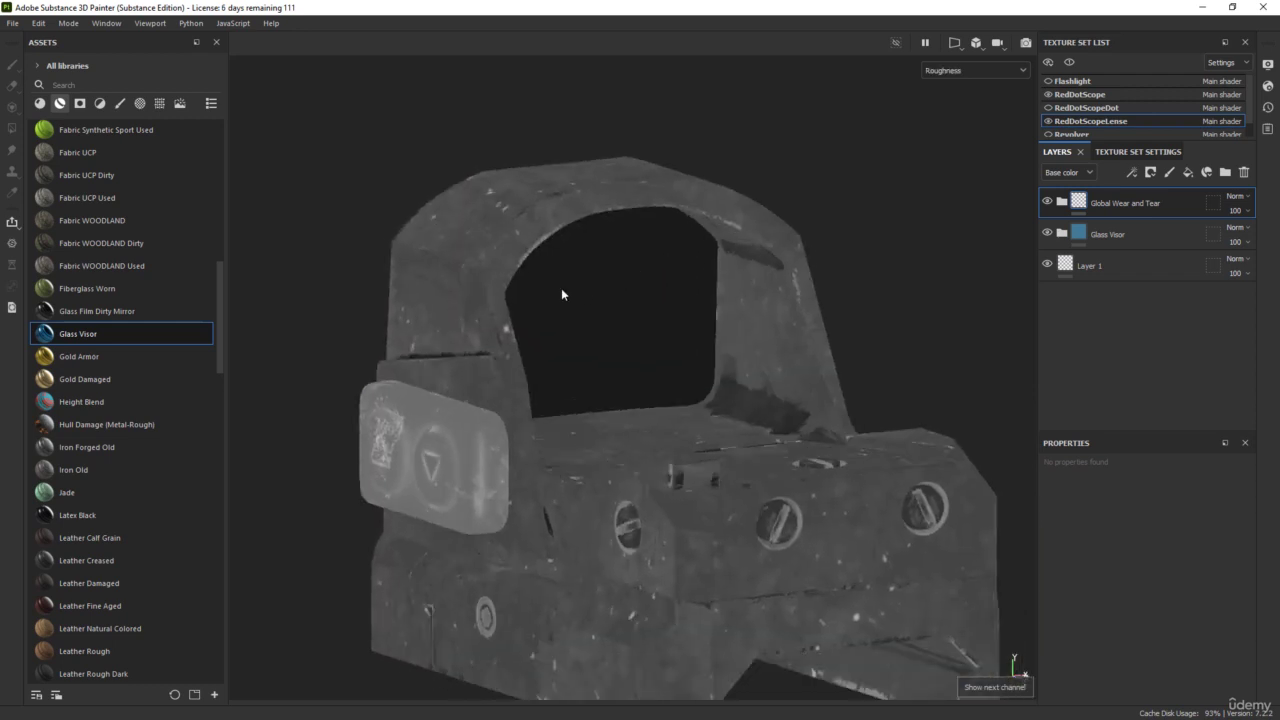
scroll(562, 291, "up", 2)
left_click(1062, 201)
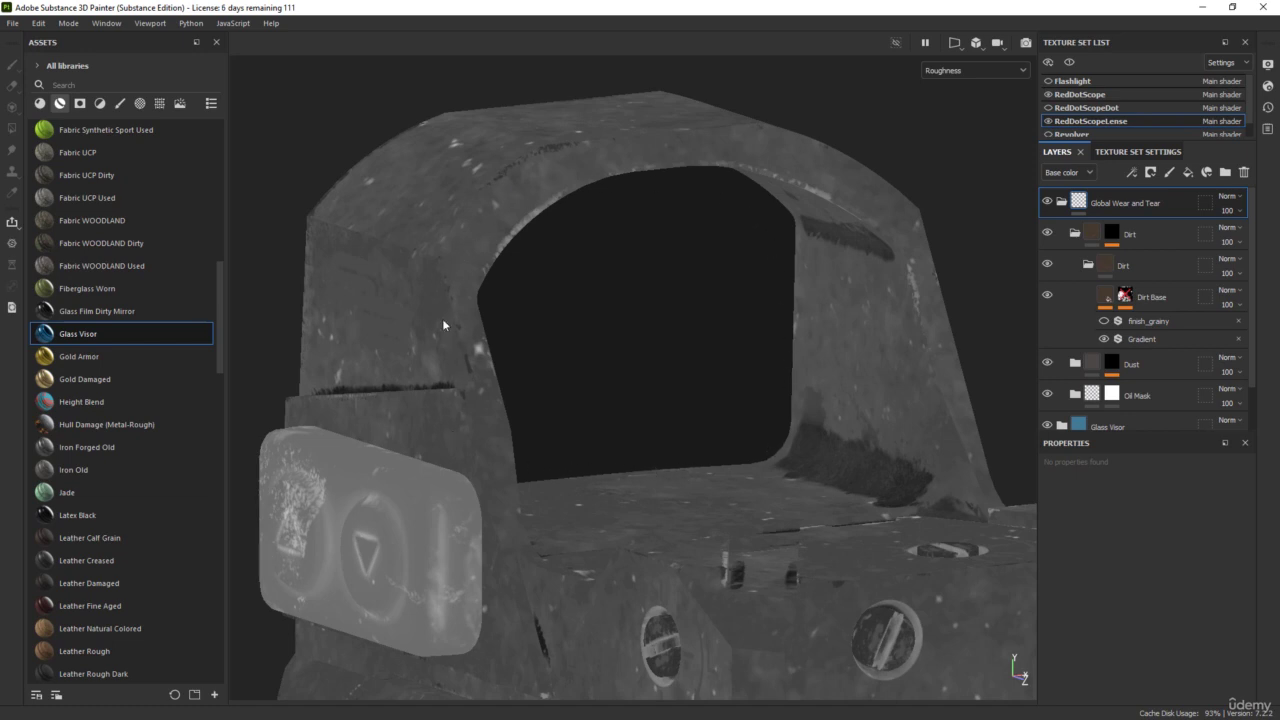
left_click_drag(741, 270, 783, 358, "alt")
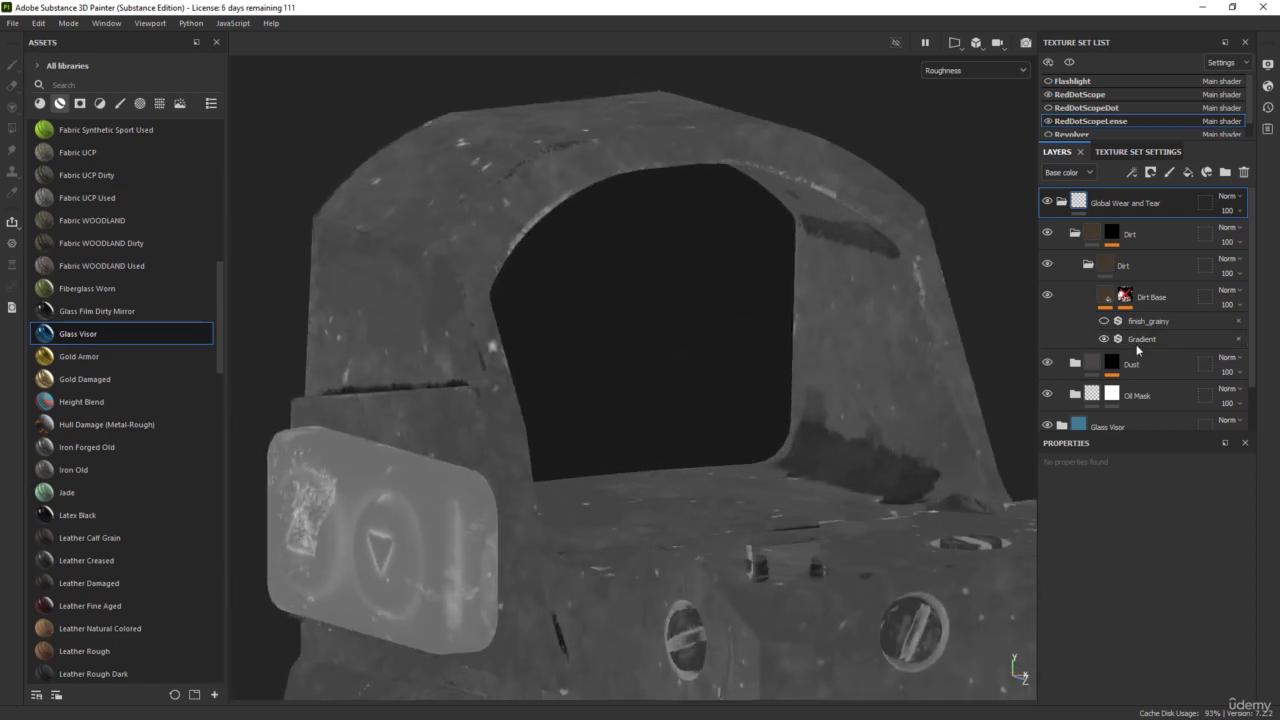
left_click(1088, 264)
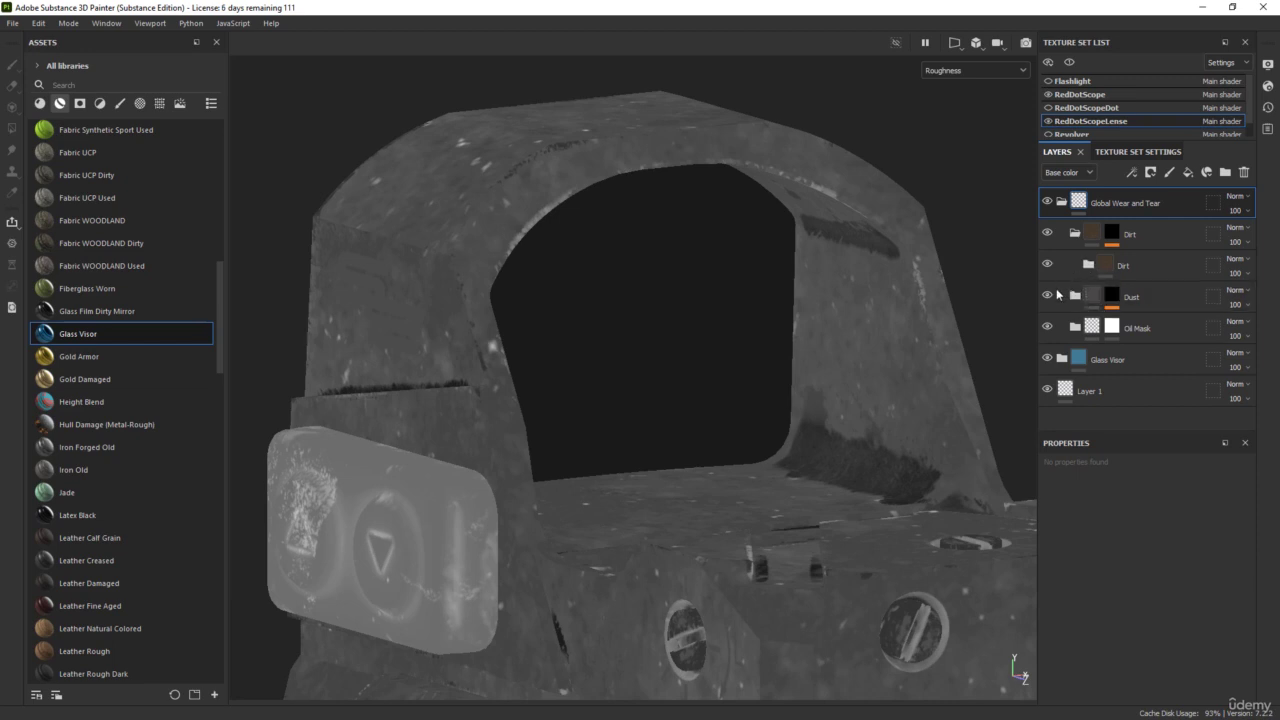
left_click(1074, 297)
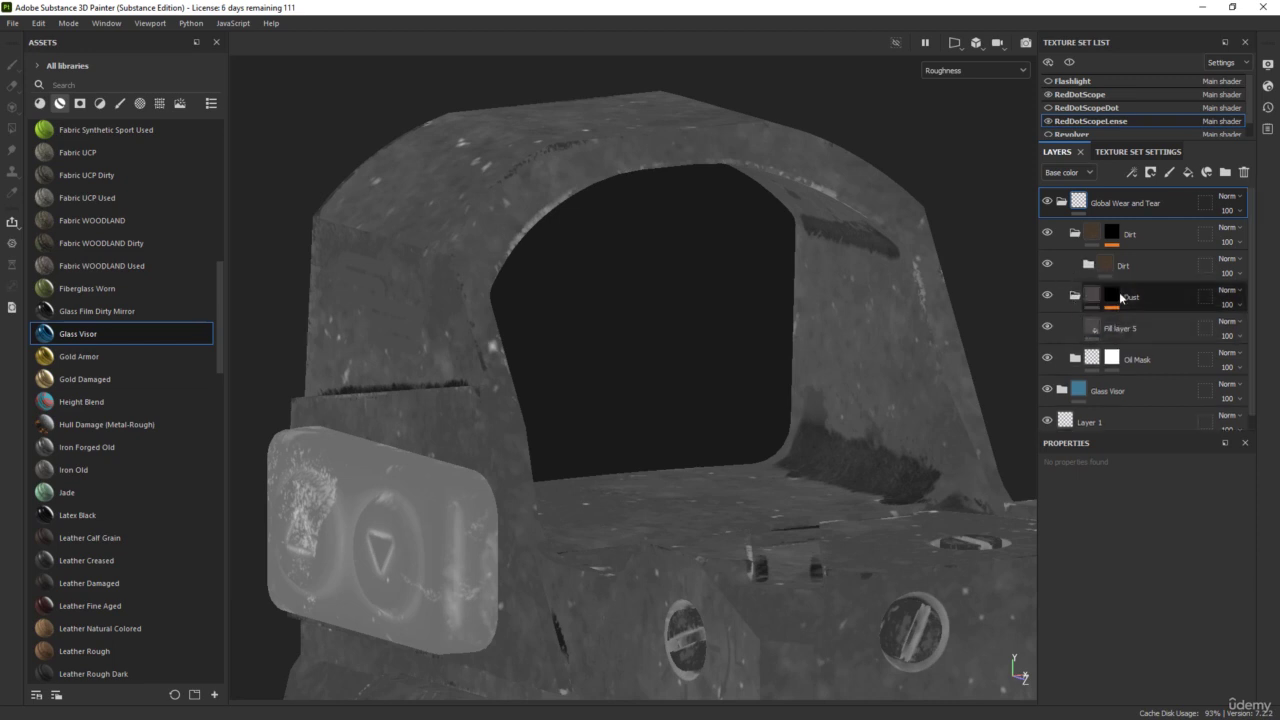
- Set the Dirt Level of the Dust mask's Dirt generator to 0.38 and check the lens in the full material view
left_click(1112, 296)
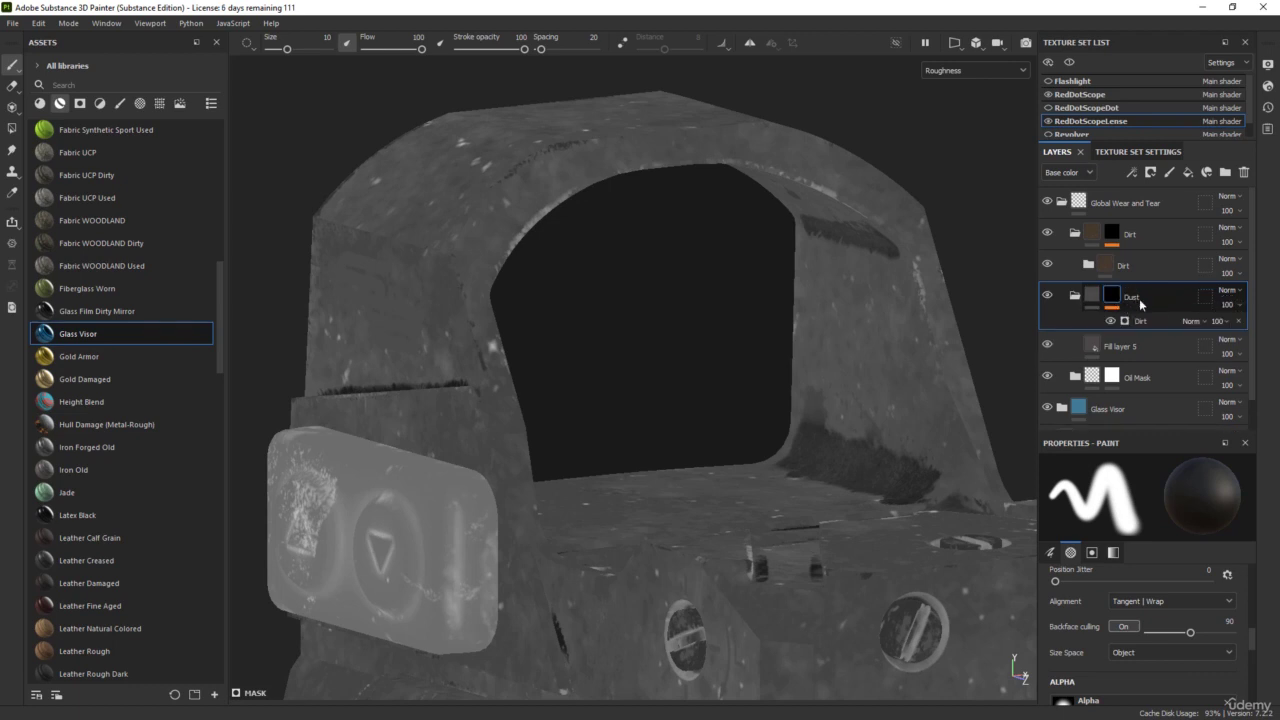
left_click(1140, 321)
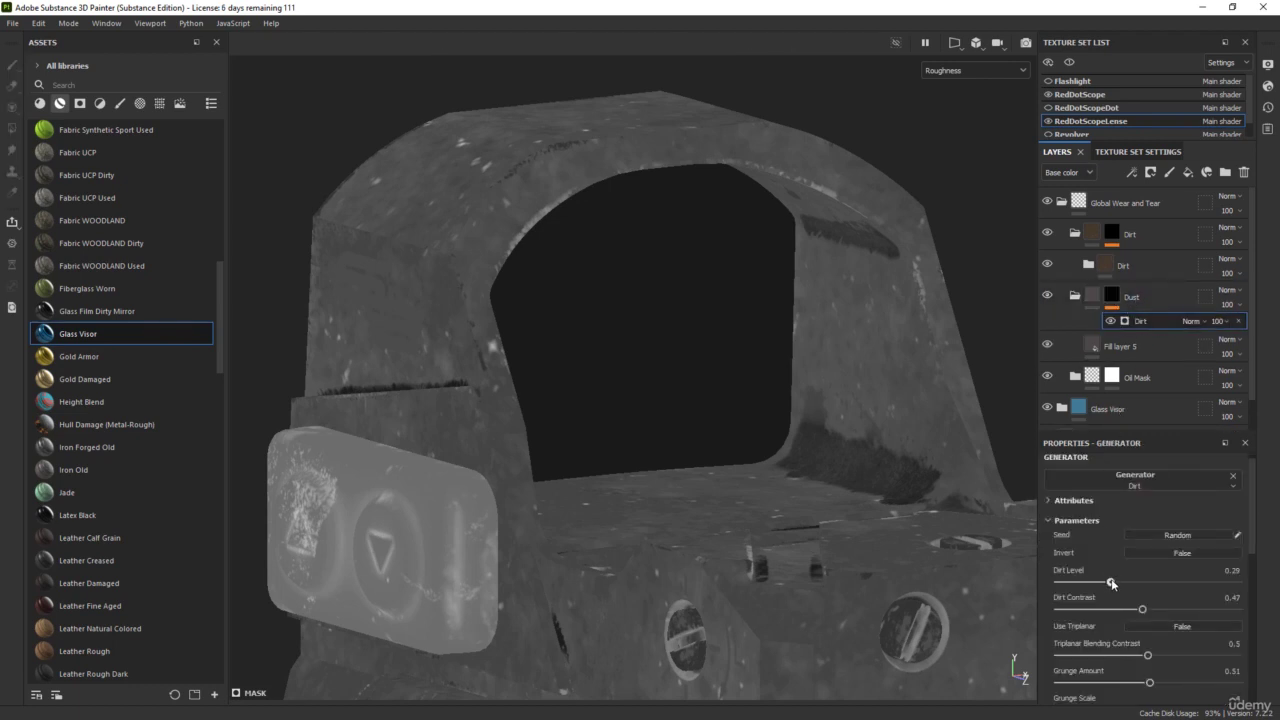
left_click_drag(1112, 583, 1126, 584)
mouse_move(700, 480)
left_mouse_down("alt")
mouse_move(535, 475)
mouse_move(737, 490)
left_mouse_up("alt")
key("m")
left_click_drag(671, 443, 752, 328, "alt")
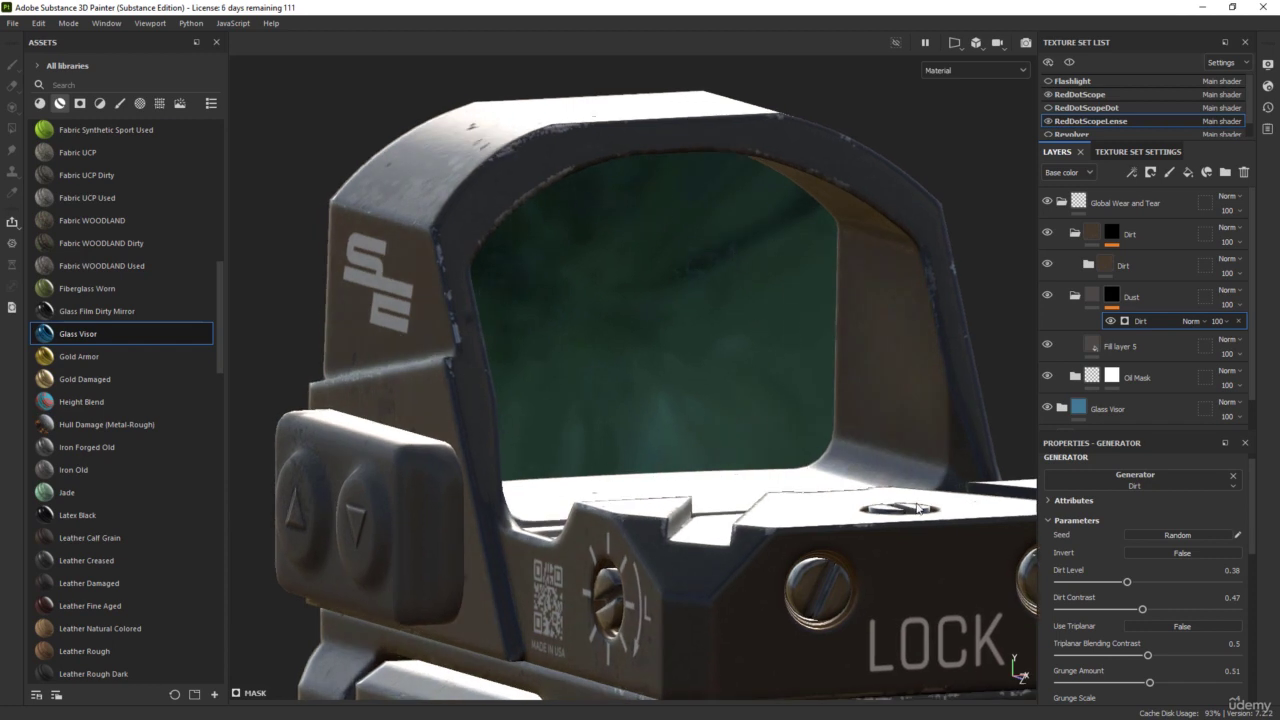
- Change the base color of the Glass Visor folder's Base layer to the neutral grey 7c7c7c
left_click(1063, 205)
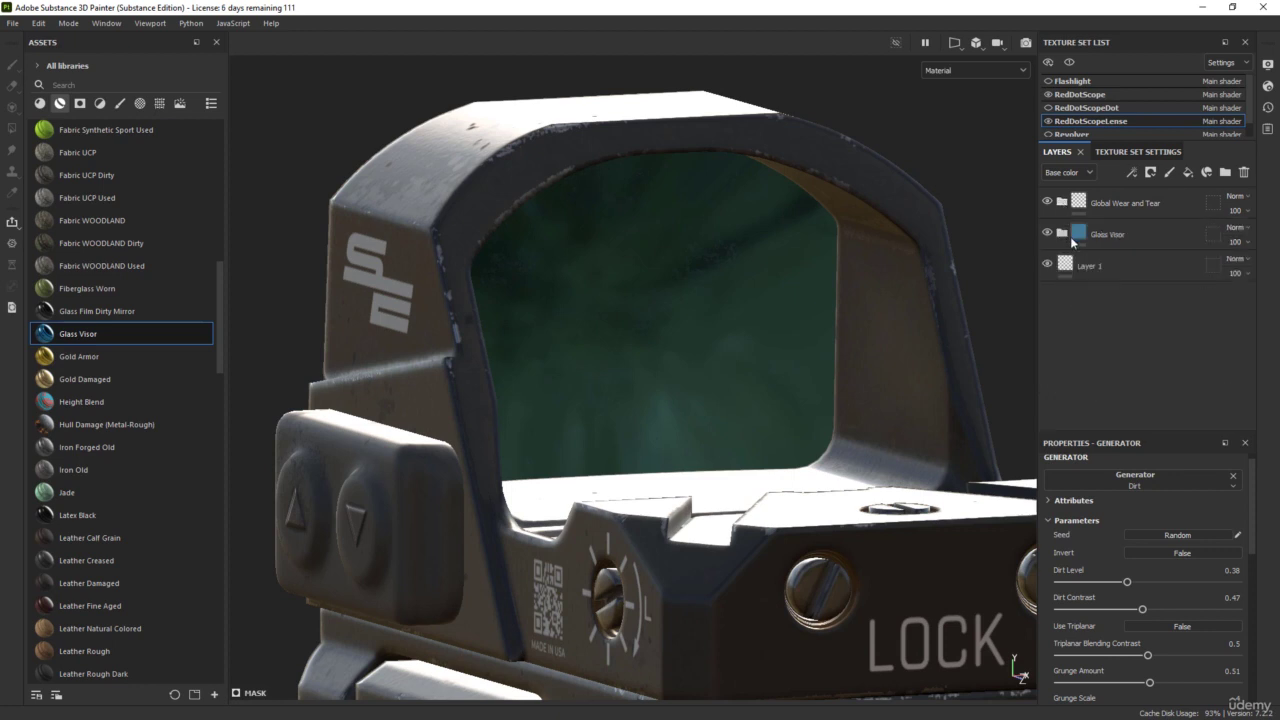
left_click(1062, 234)
left_click(1078, 297)
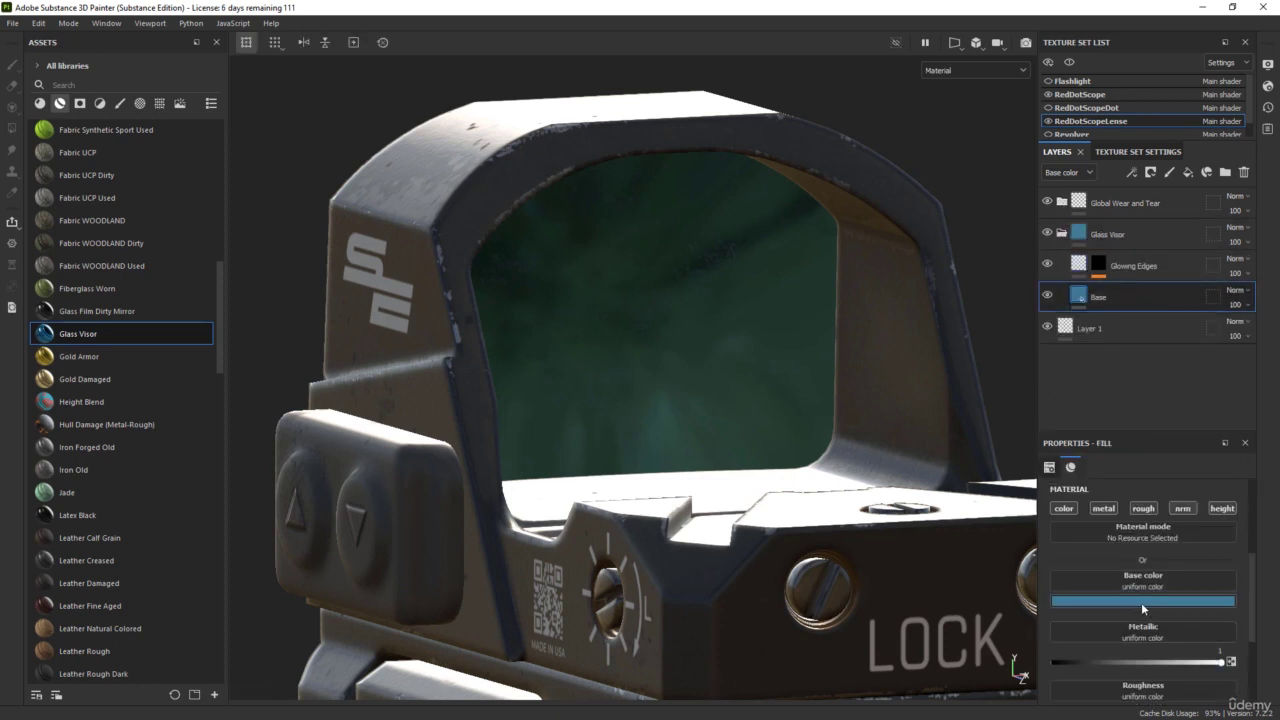
left_click(1141, 601)
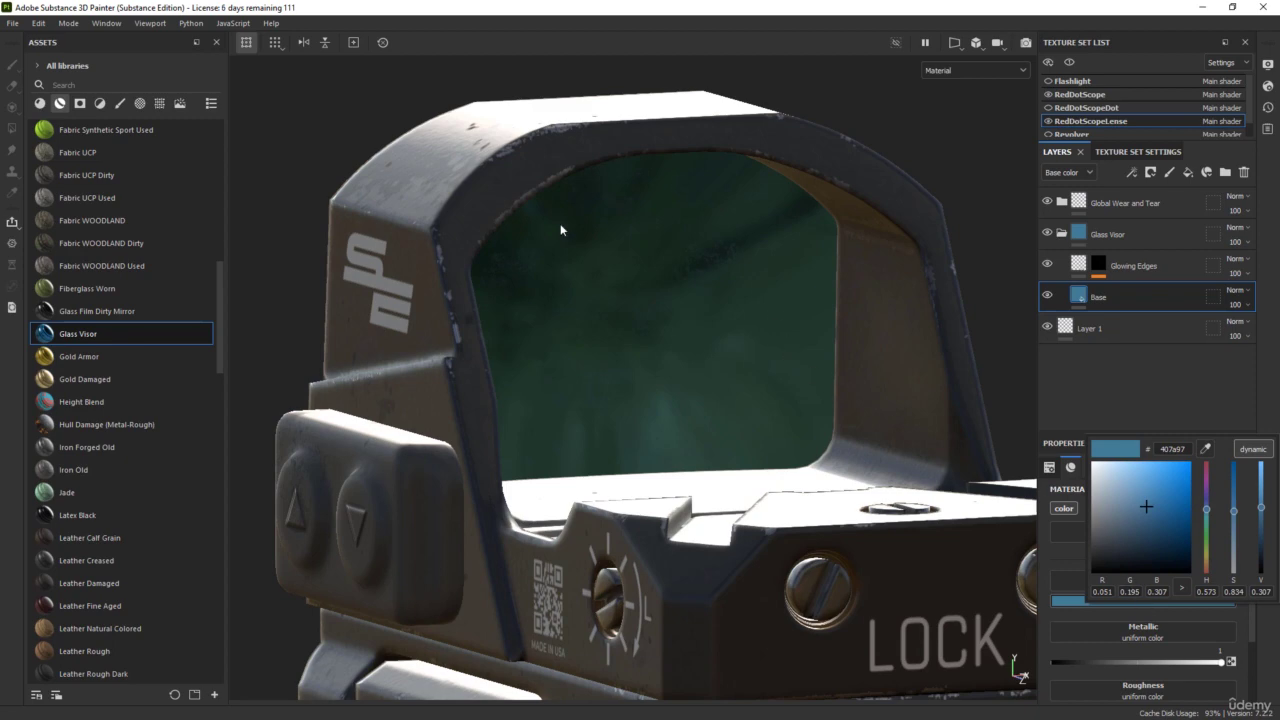
left_click_drag(480, 326, 880, 350, "alt")
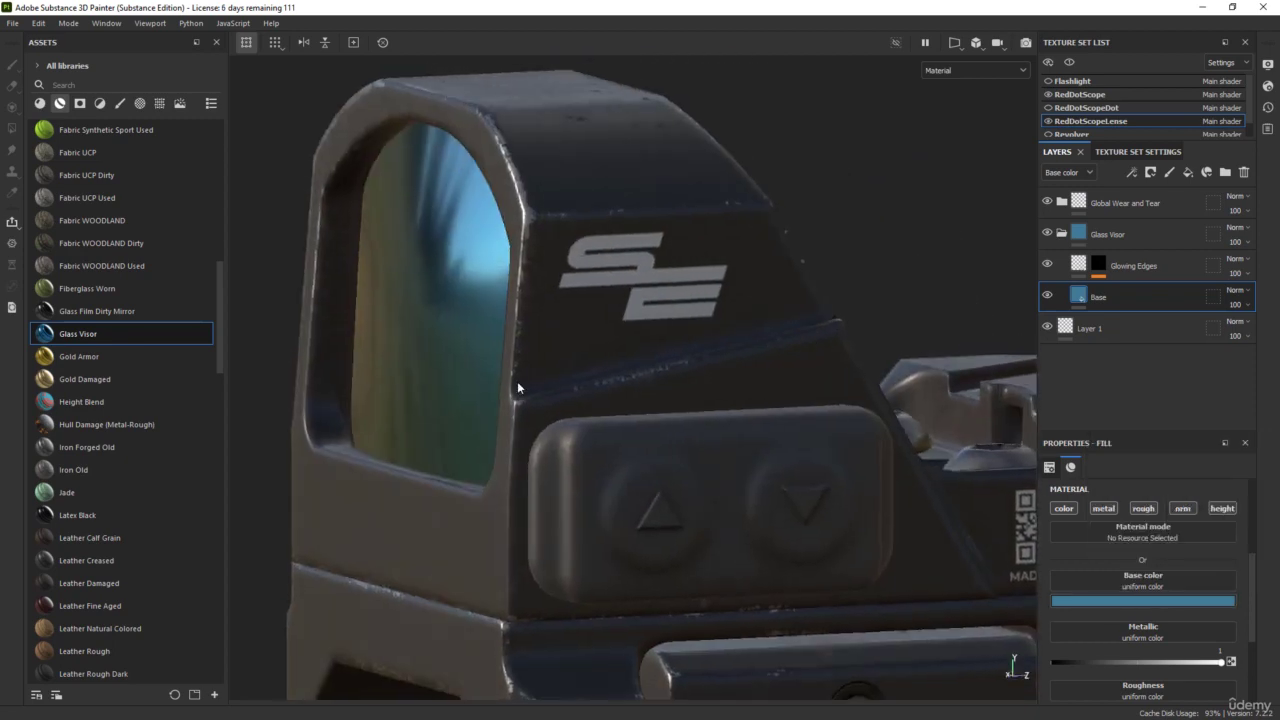
middle_click_drag(517, 383, 638, 415, "alt")
left_click_drag(638, 415, 940, 552, "alt")
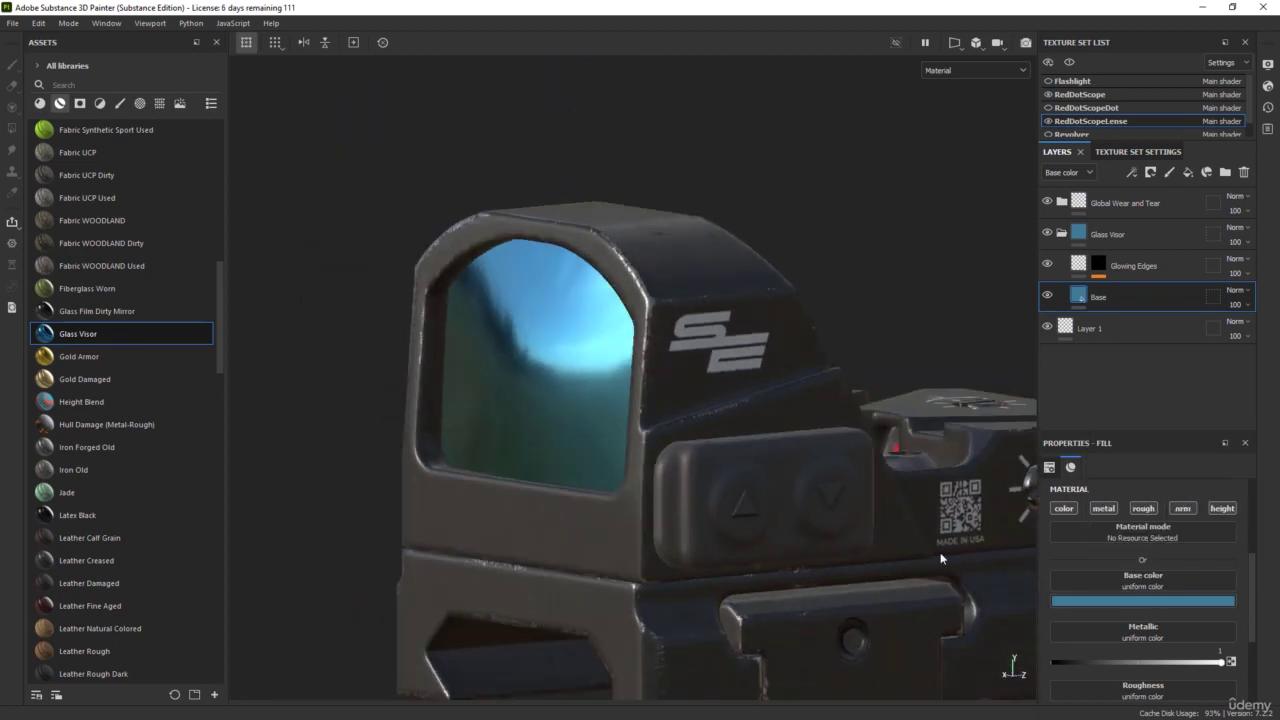
left_click(1112, 600)
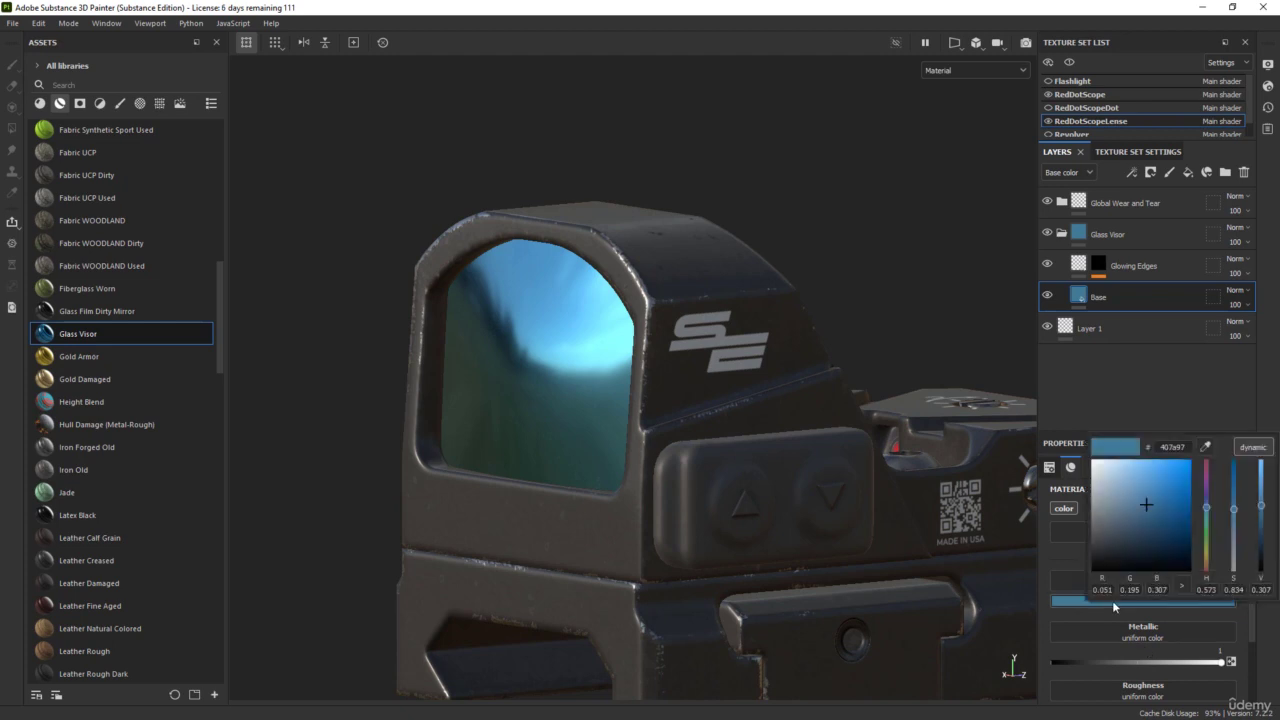
left_click(1095, 510)
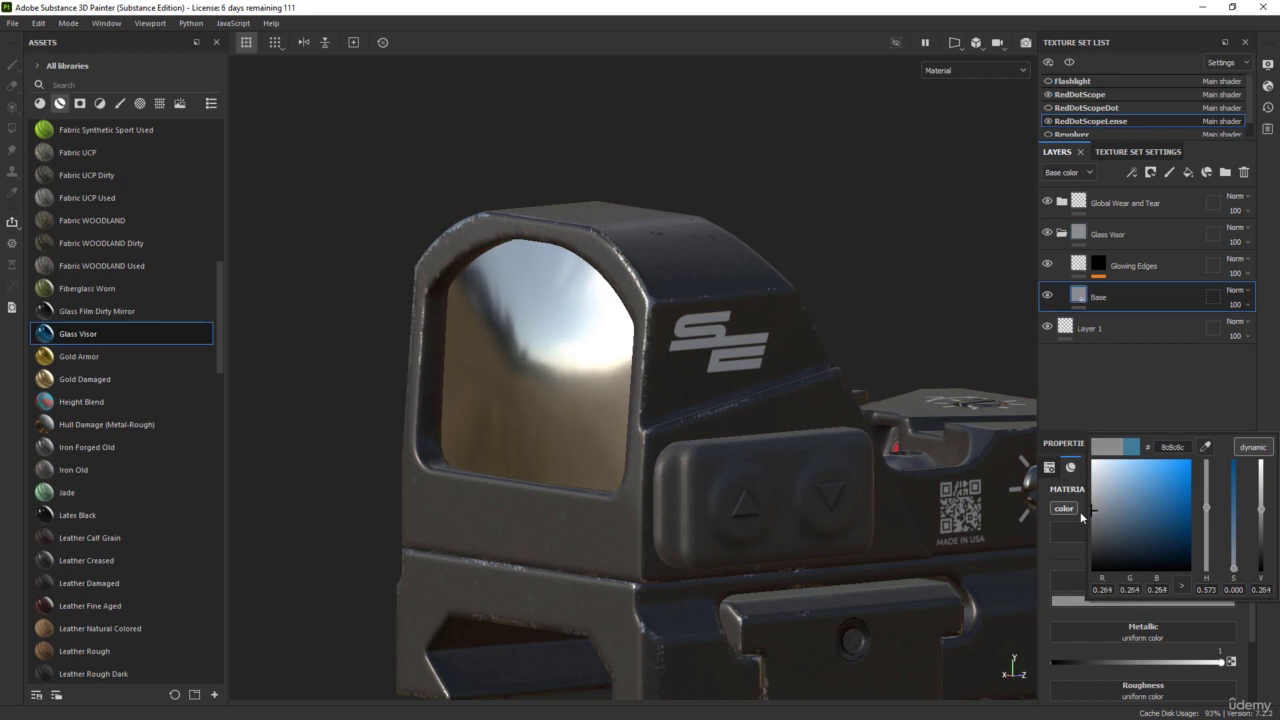
left_click_drag(1080, 518, 1069, 522)
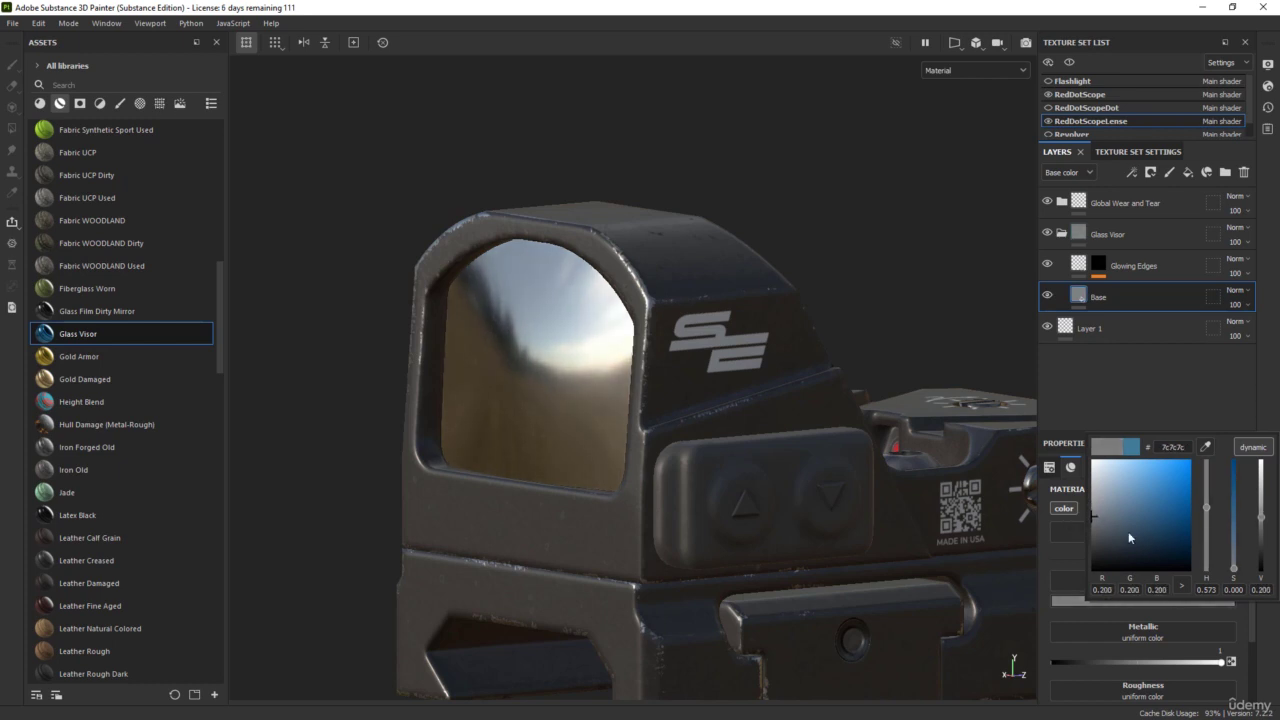
- Inspect the lens from both sides and darken the Glass Visor Base layer's base color to 767676
left_click_drag(440, 450, 220, 462, "alt")
middle_click_drag(378, 506, 522, 430, "alt")
left_click_drag(522, 430, 449, 443, "alt")
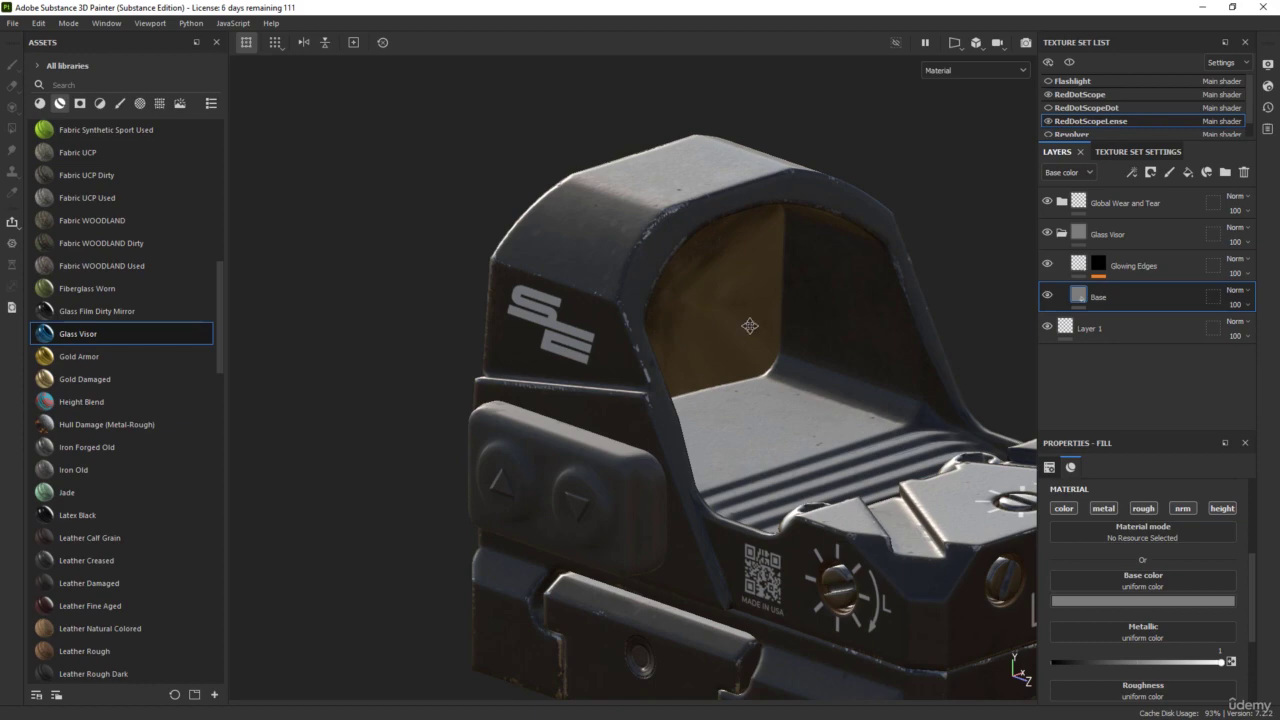
left_click_drag(749, 323, 711, 261, "alt")
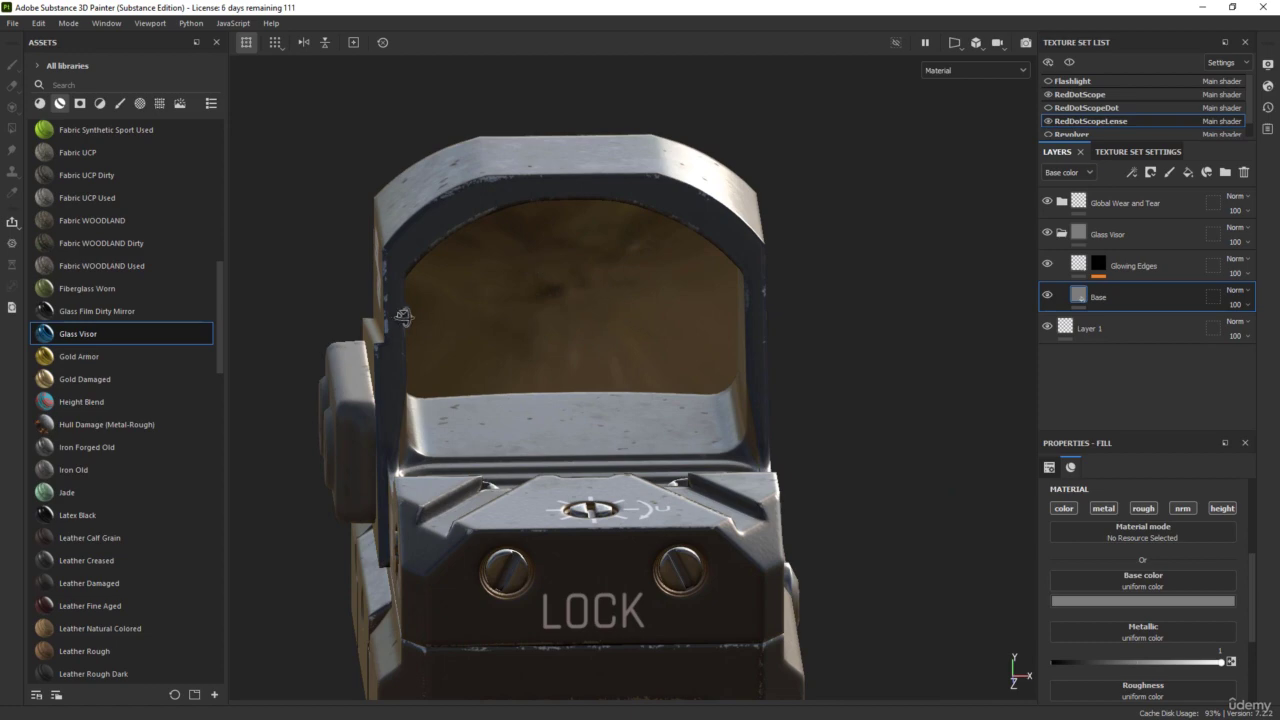
left_click_drag(403, 317, 578, 367, "alt")
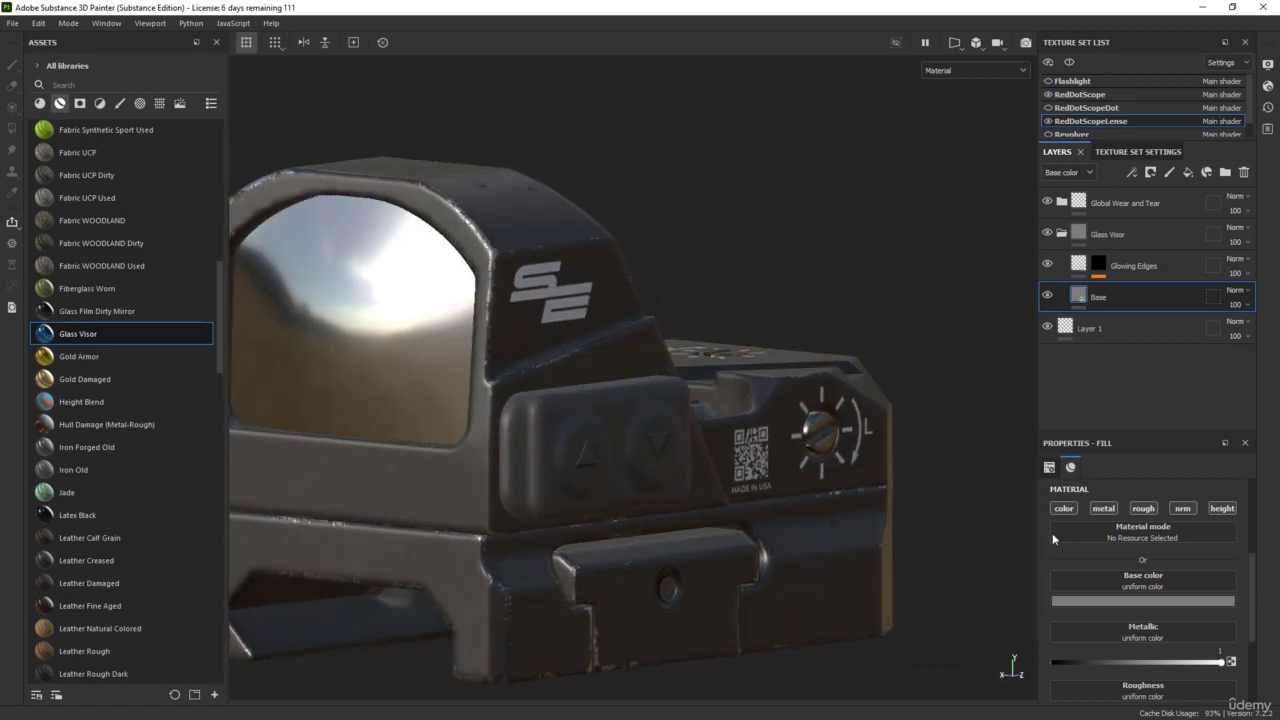
left_click_drag(437, 436, 580, 437, "alt")
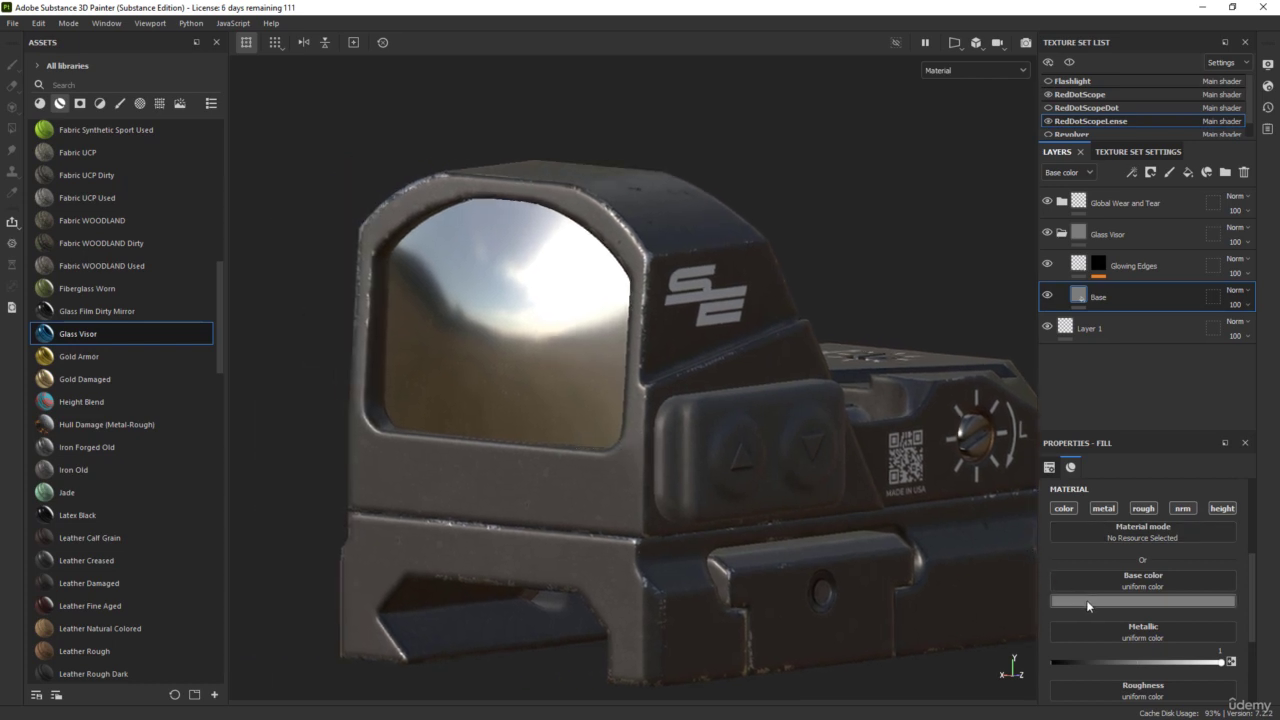
left_click(1089, 601)
left_click_drag(1169, 541, 1086, 522)
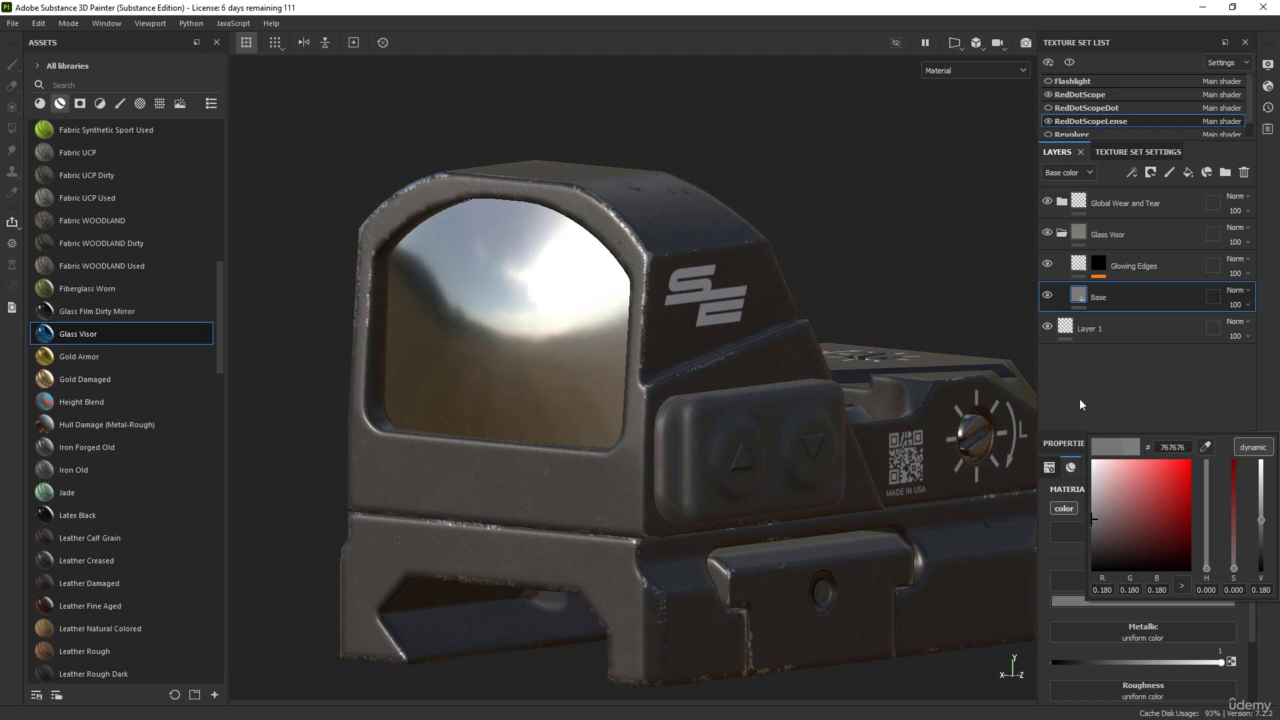
left_click(1080, 381)
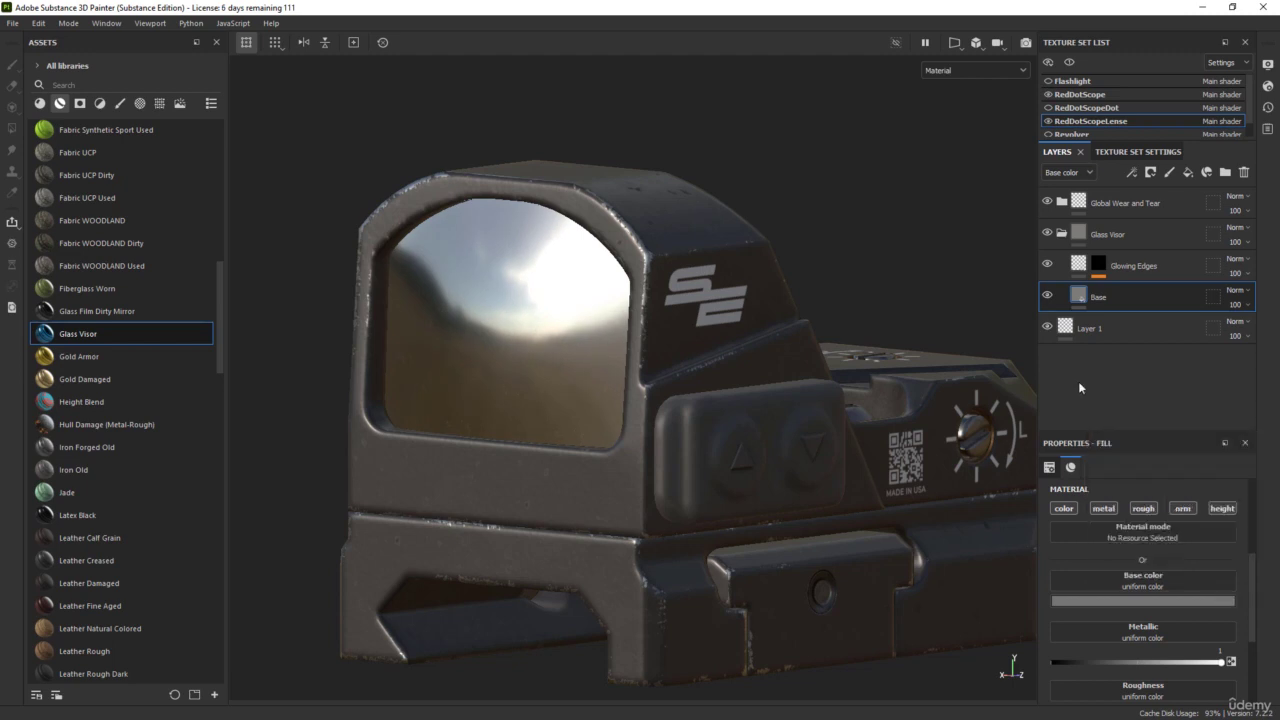
- Delete the Dirt and Oil Mask folders from the lens's Global Wear and Tear folder, keeping Dust
left_click(1062, 234)
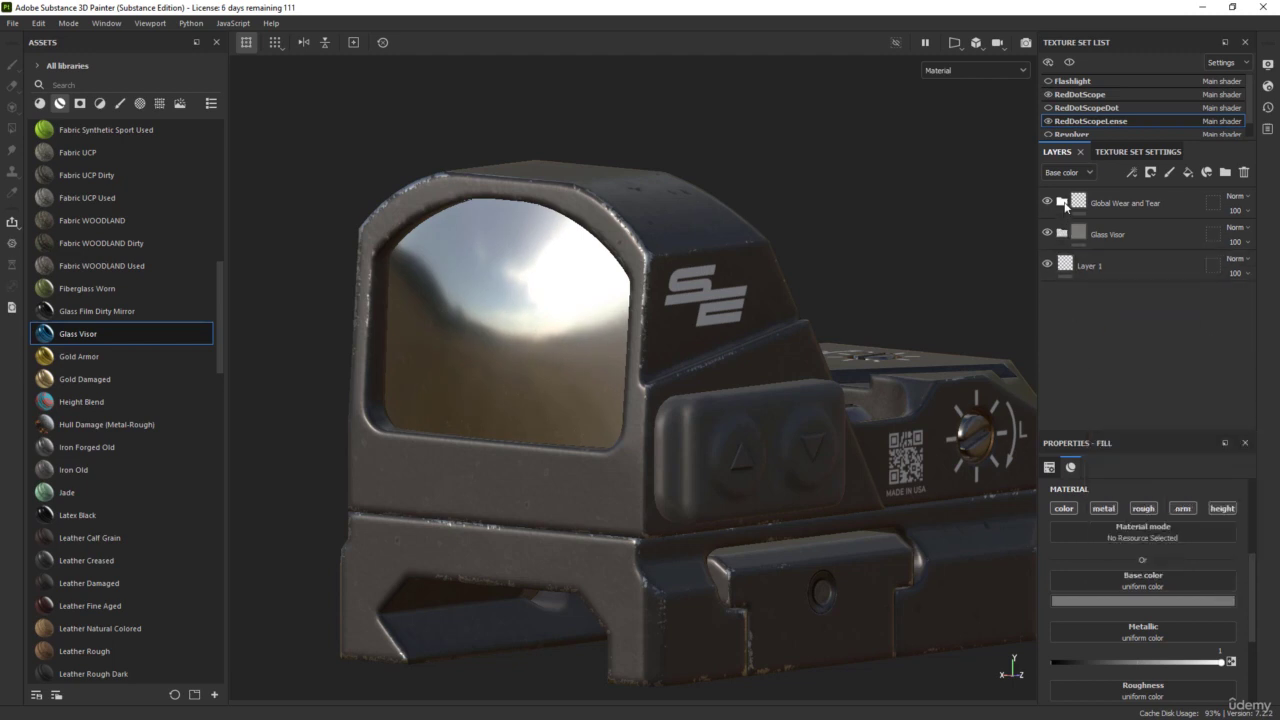
left_click(1062, 203)
left_click(1076, 236)
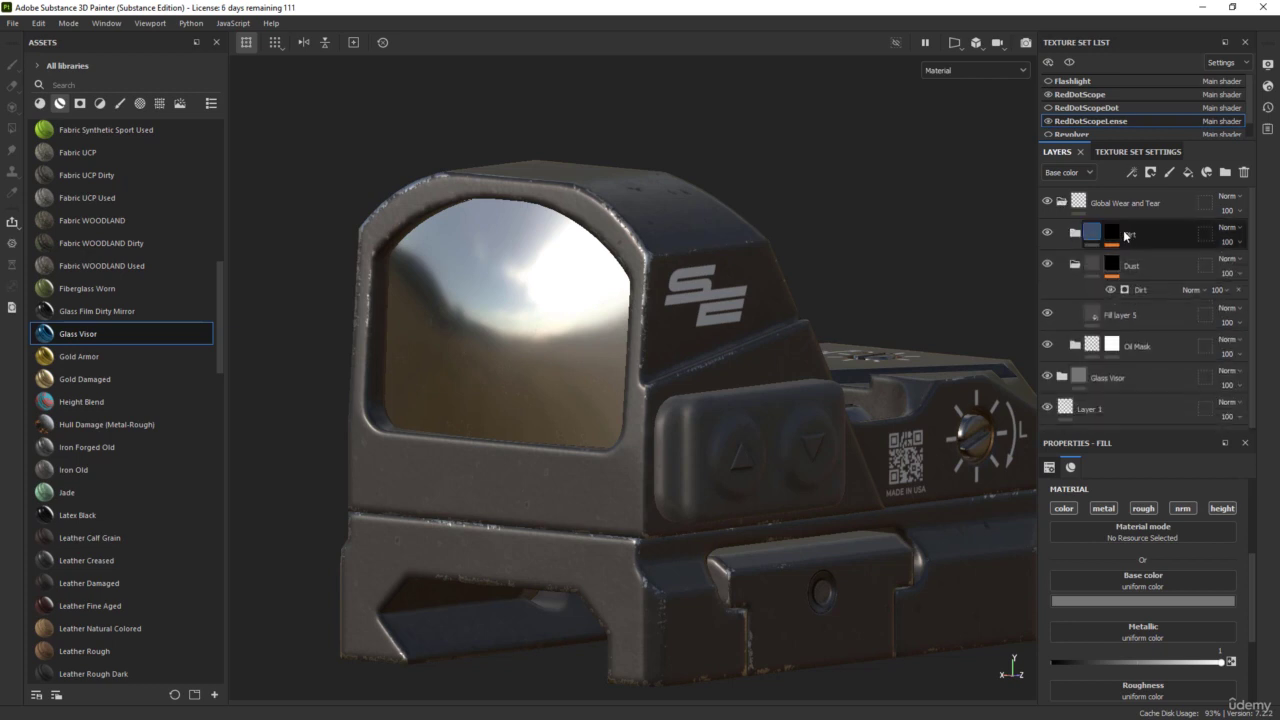
left_click(1149, 235)
key("Delete")
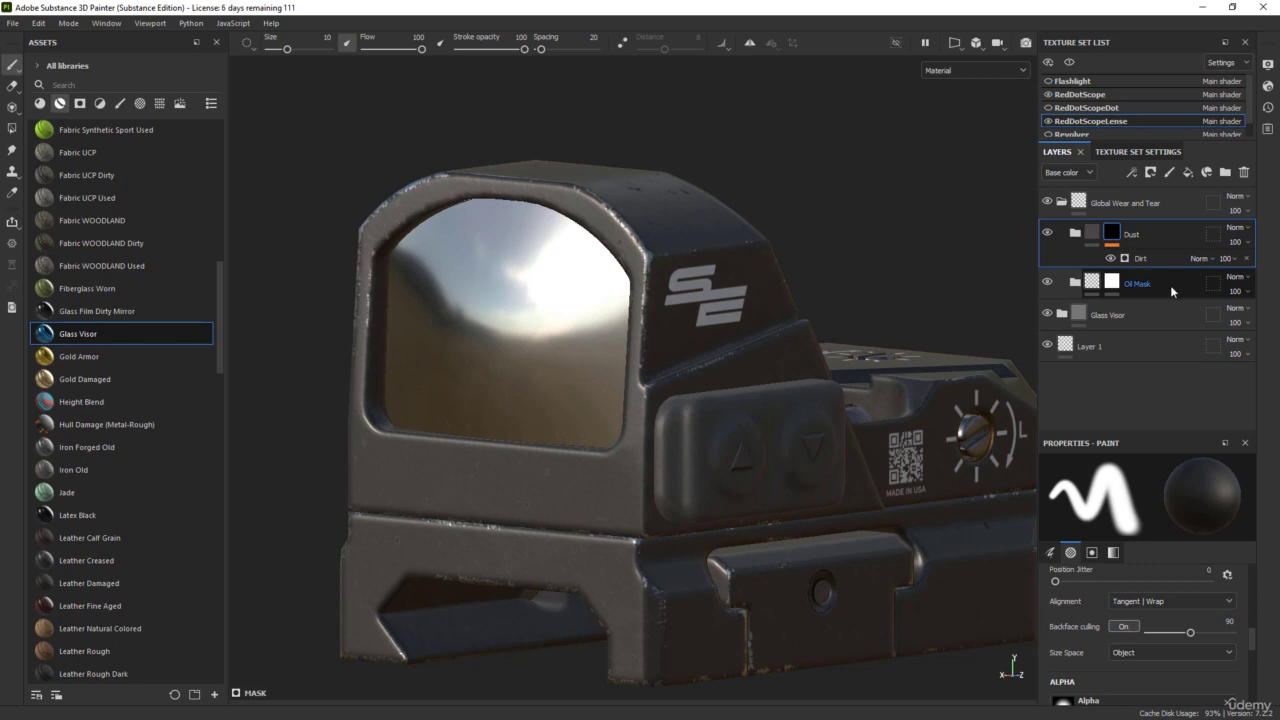
left_click(1170, 285)
key("Delete")
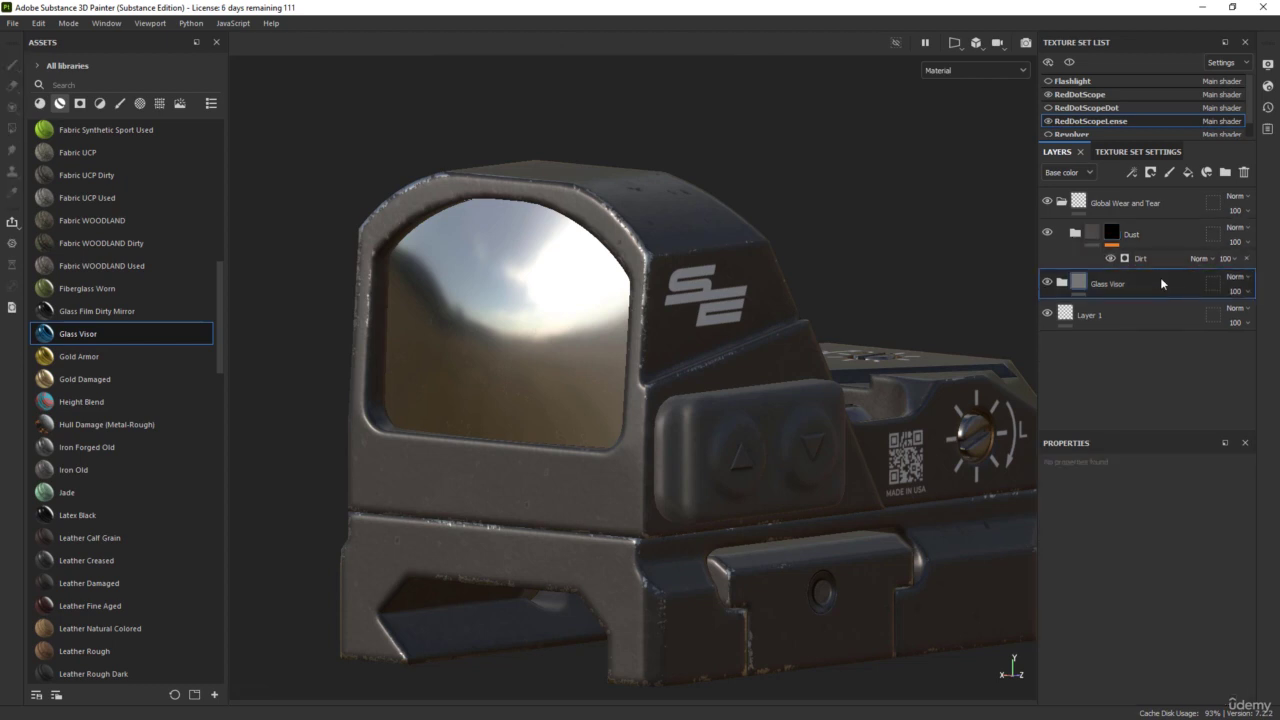
- Expand the Dust folder and examine the dust on the back of the lens under rotated environment lighting
left_click(1073, 235)
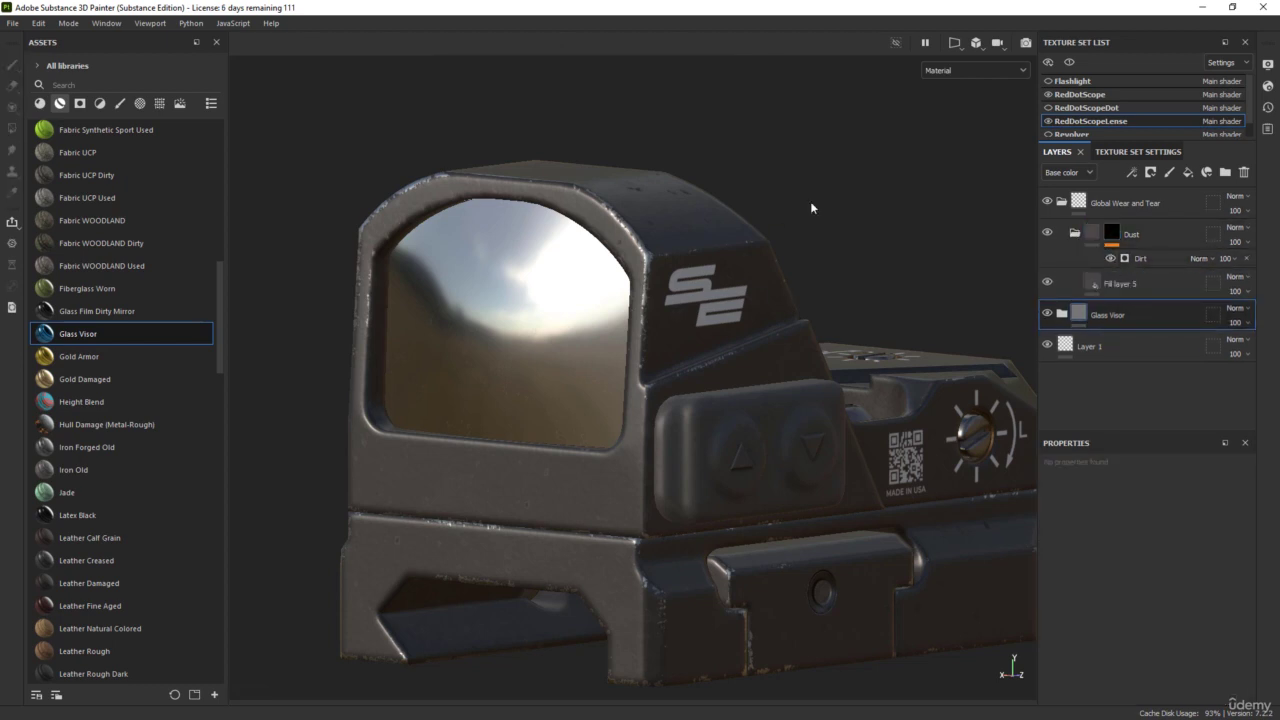
left_click_drag(511, 245, 100, 266, "alt")
right_click_drag(463, 378, 578, 384, "shift")
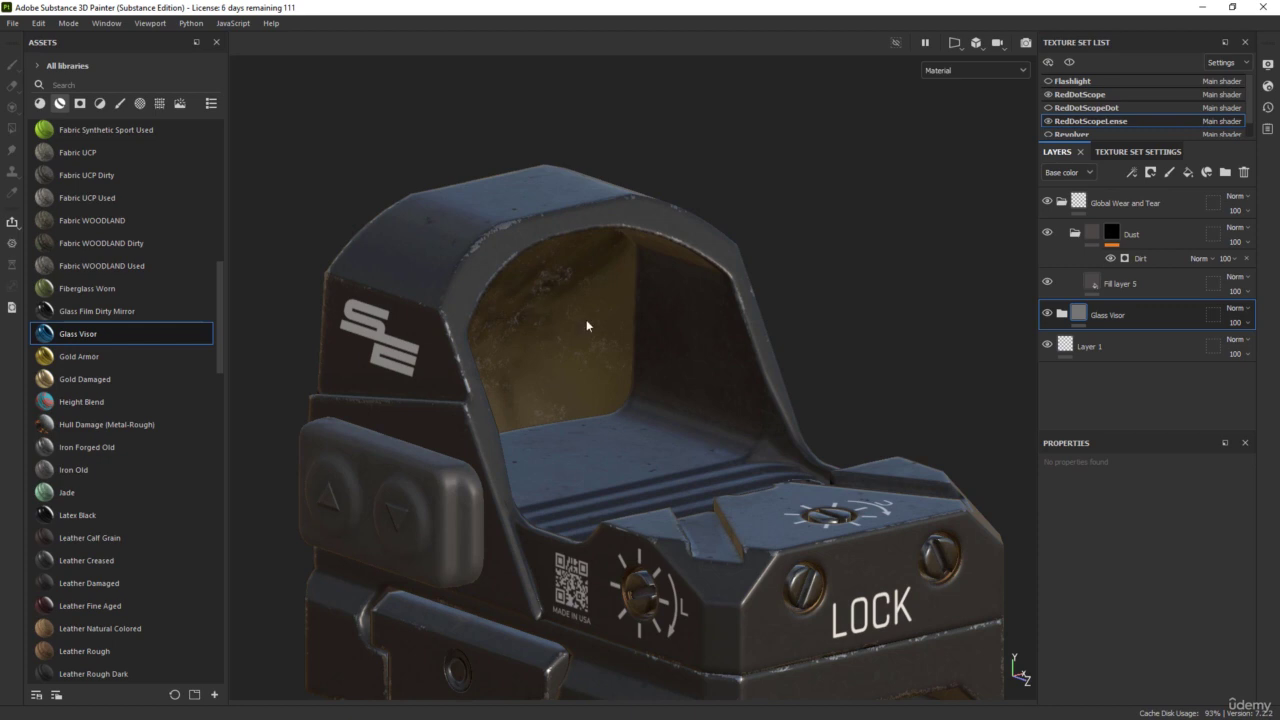
left_click_drag(658, 371, 474, 334, "alt")
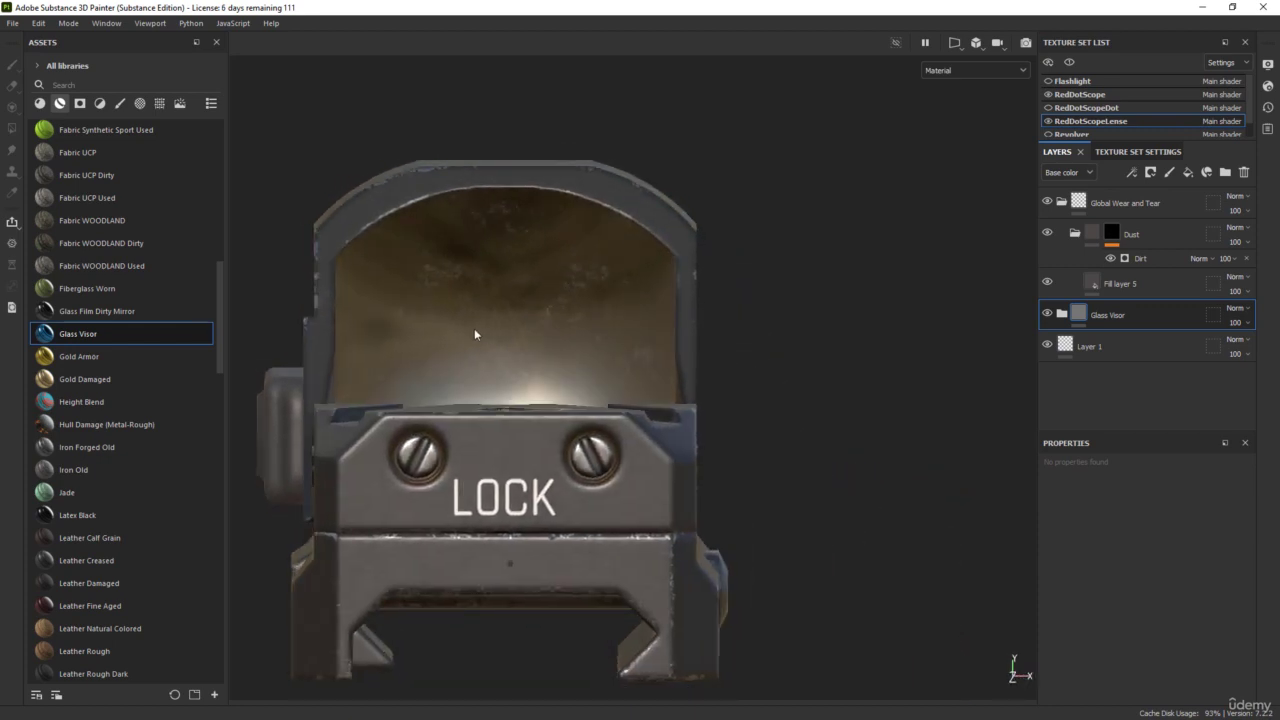
- Make the Flashlight and Revolver texture sets visible around the red dot scope, leaving RedDotScopeDot hidden
left_click_drag(524, 292, 614, 422, "alt")
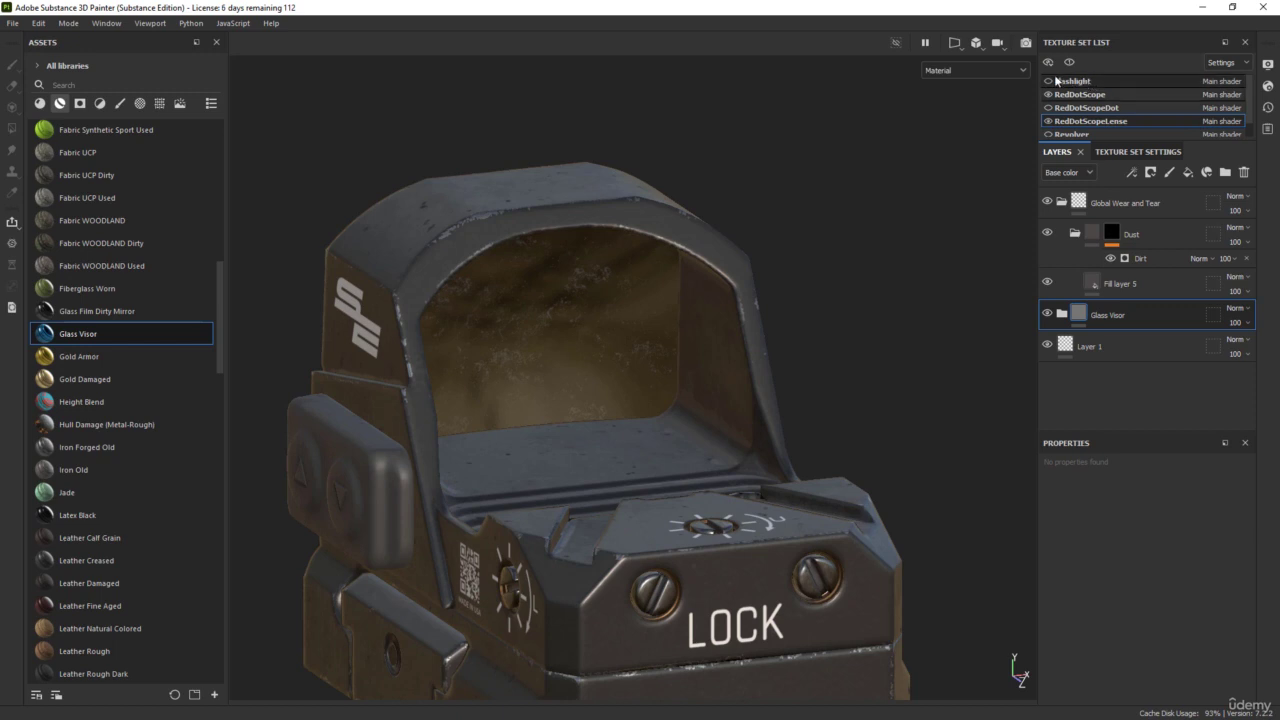
left_click(1047, 133)
scroll(677, 394, "down", 6)
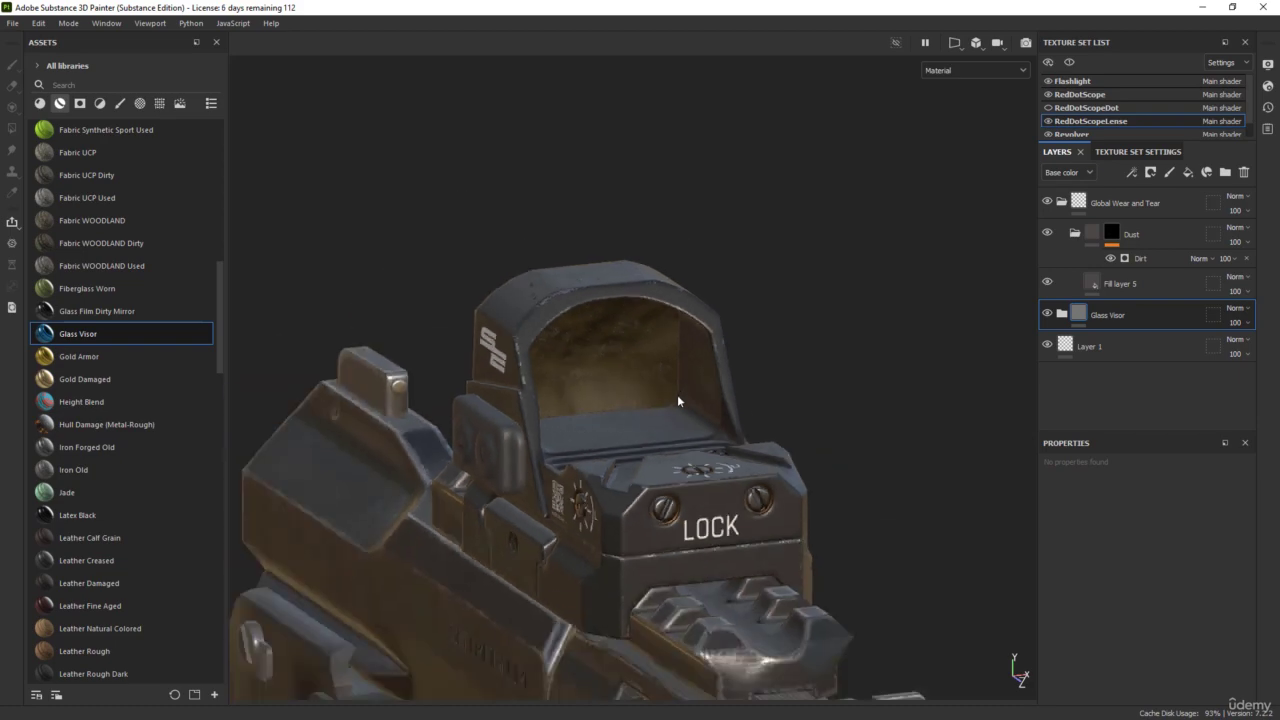
- Examine the textured scope and its glass lens on the whole revolver from several angles and under rotated lighting
left_click_drag(674, 408, 711, 275, "alt")
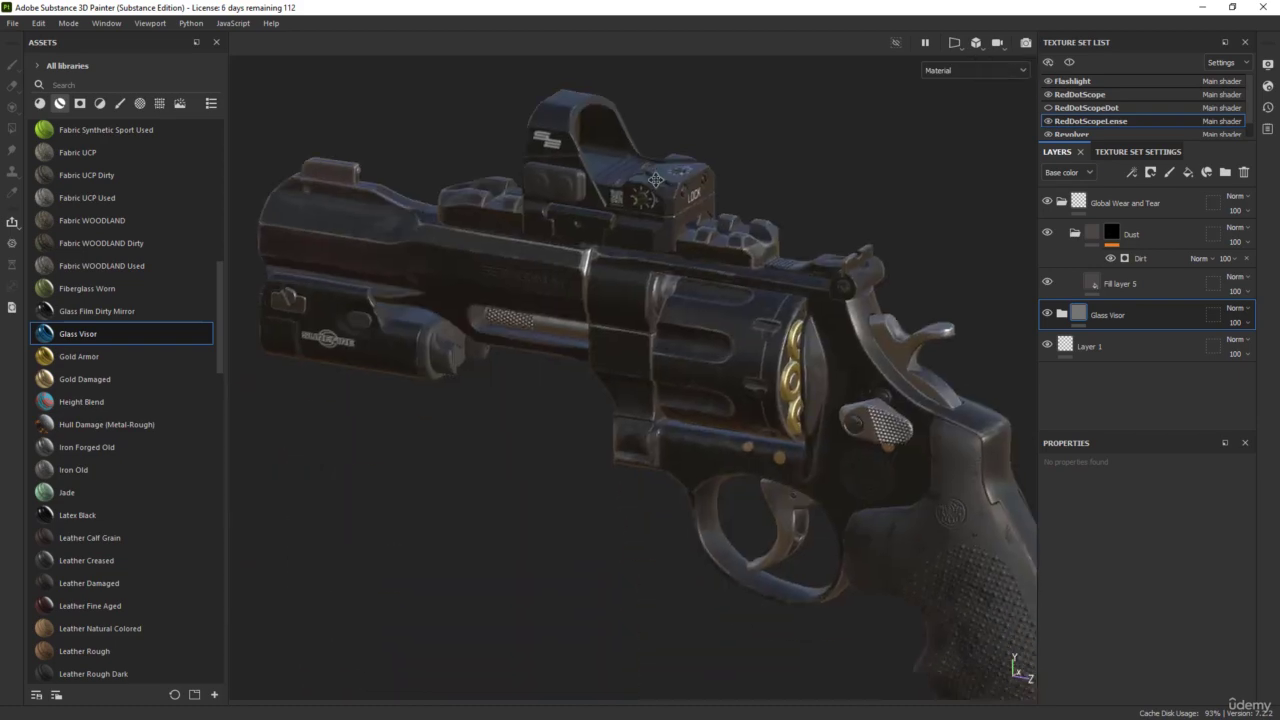
middle_click_drag(711, 275, 656, 204, "alt")
left_click_drag(656, 204, 818, 211, "alt")
mouse_move(818, 211)
right_mouse_down("shift")
mouse_move(831, 211)
mouse_move(818, 211)
right_mouse_up("shift")
left_click_drag(768, 170, 640, 200, "alt")
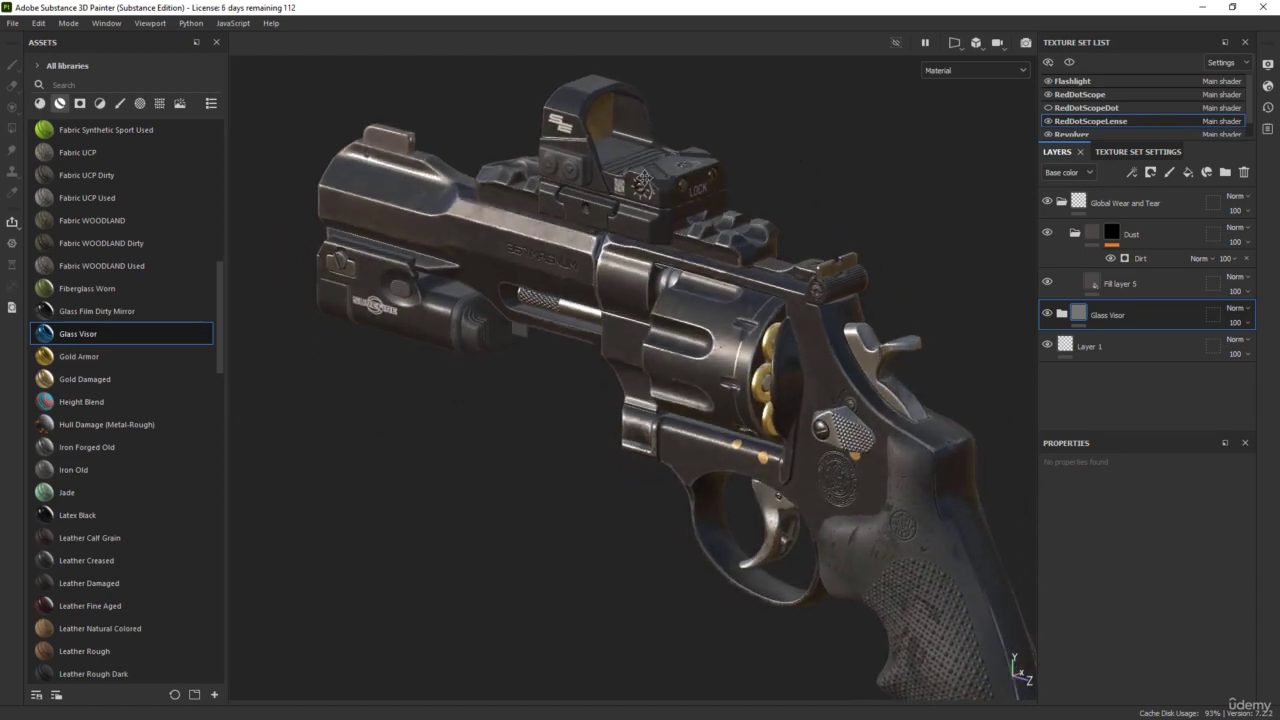
middle_click_drag(630, 160, 640, 374, "alt")
scroll(613, 350, "up", 1)
scroll(615, 348, "up", 4)
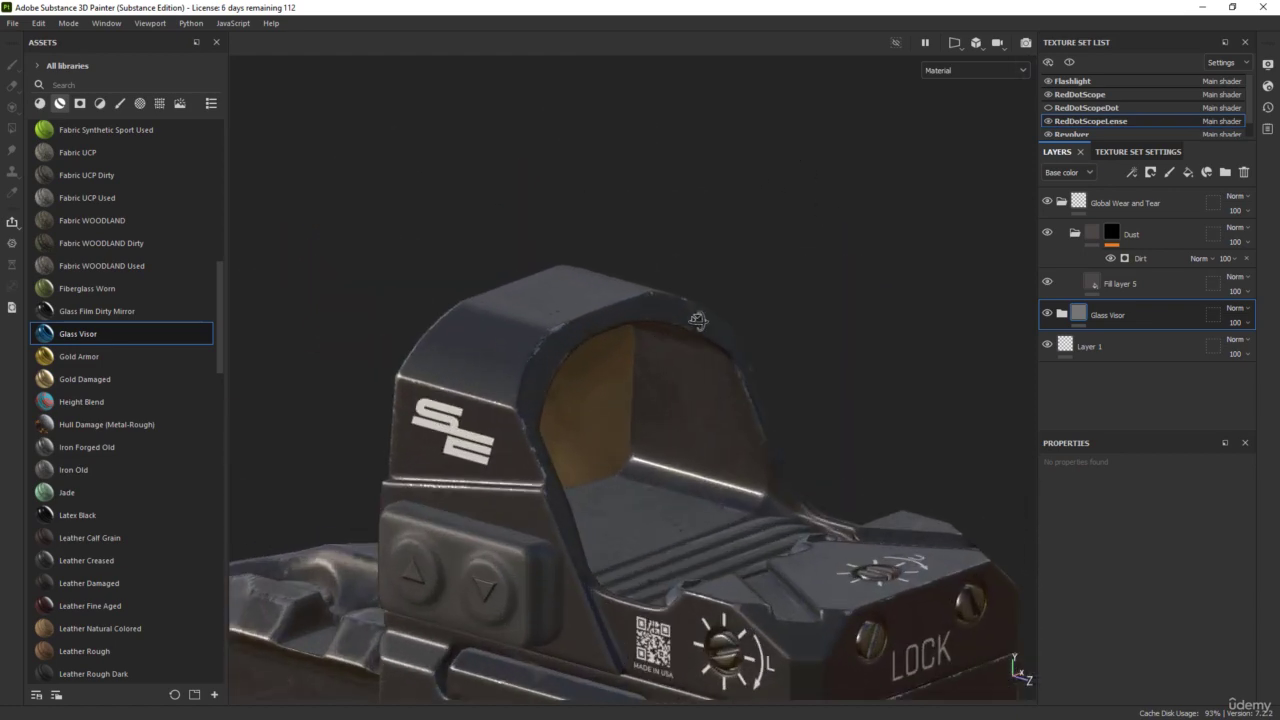
left_click_drag(694, 320, 602, 297, "alt")
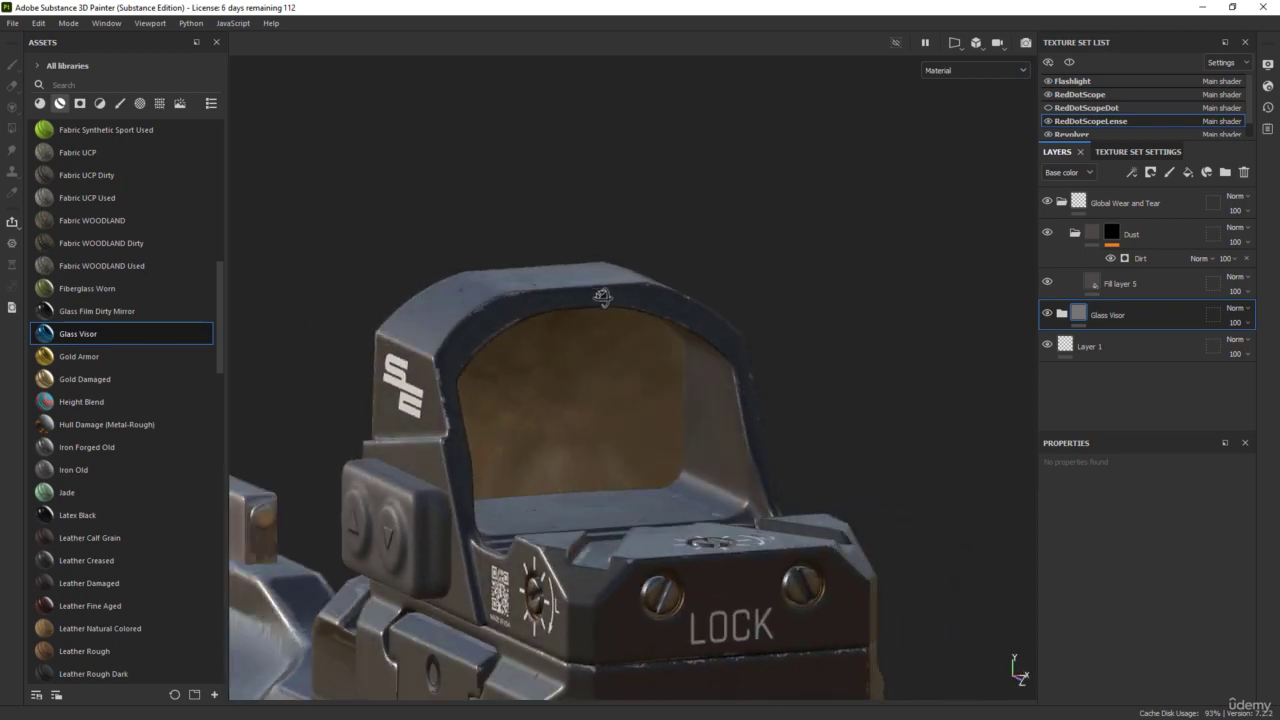
- Show the RedDotScopeDot texture set, make it the active set, and reduce the brush size to 0.74
left_click(1049, 108)
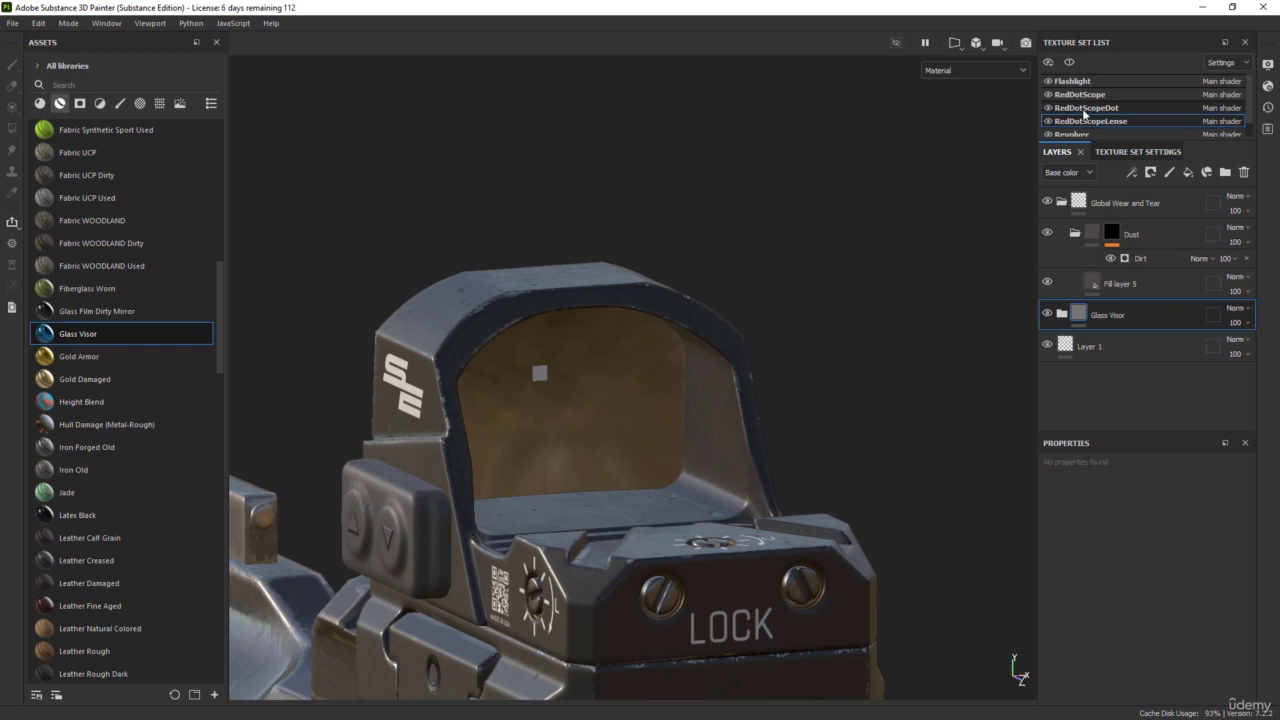
left_click(1085, 109)
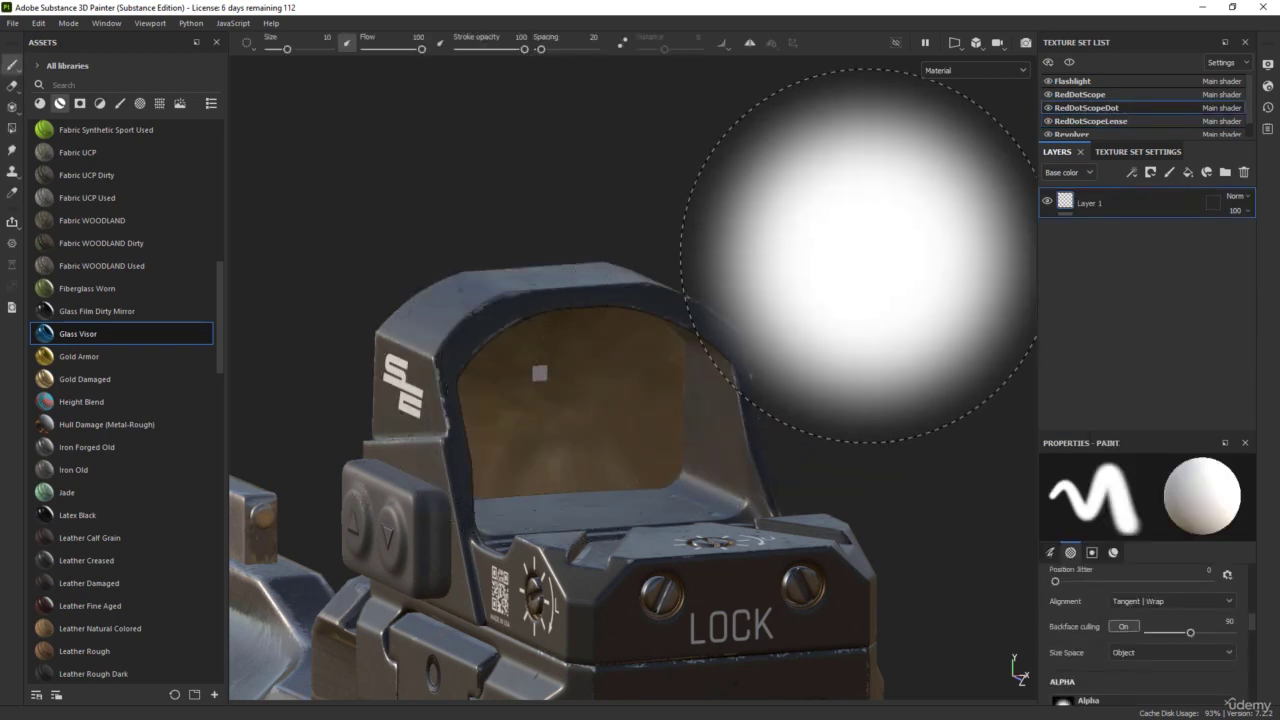
right_click_drag(860, 255, 868, 257, "ctrl")
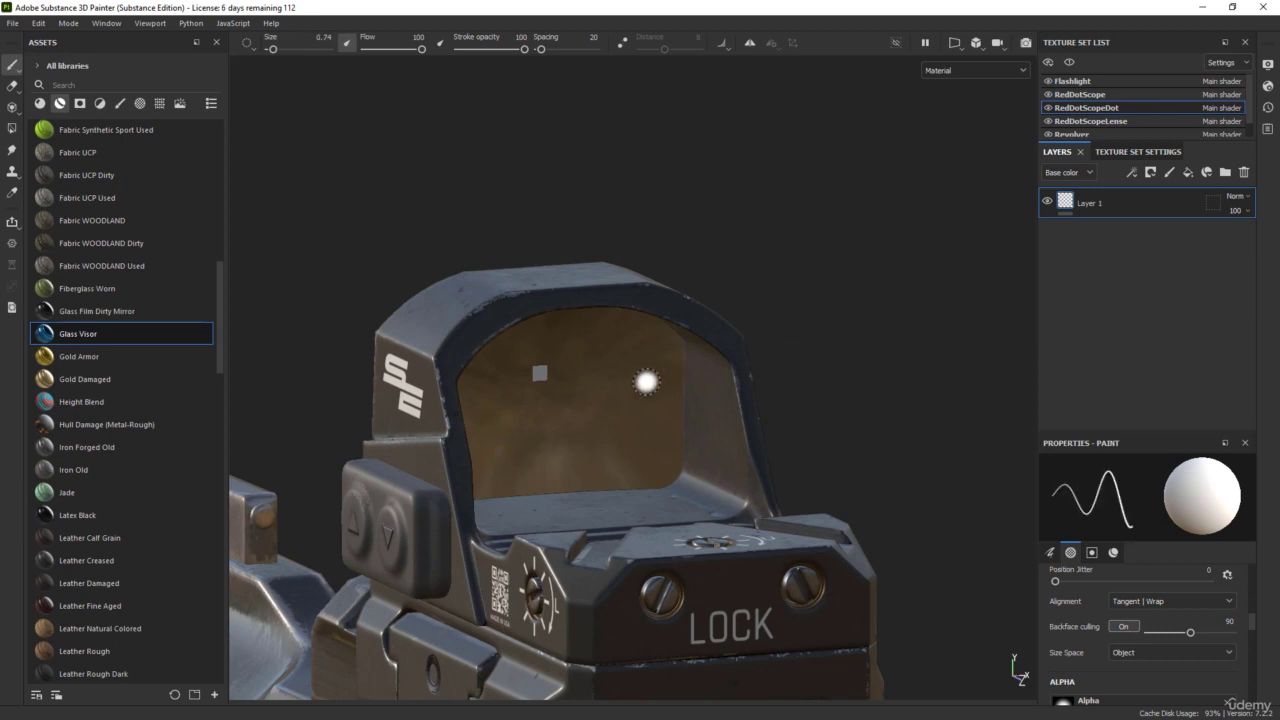
scroll(543, 371, "up", 6)
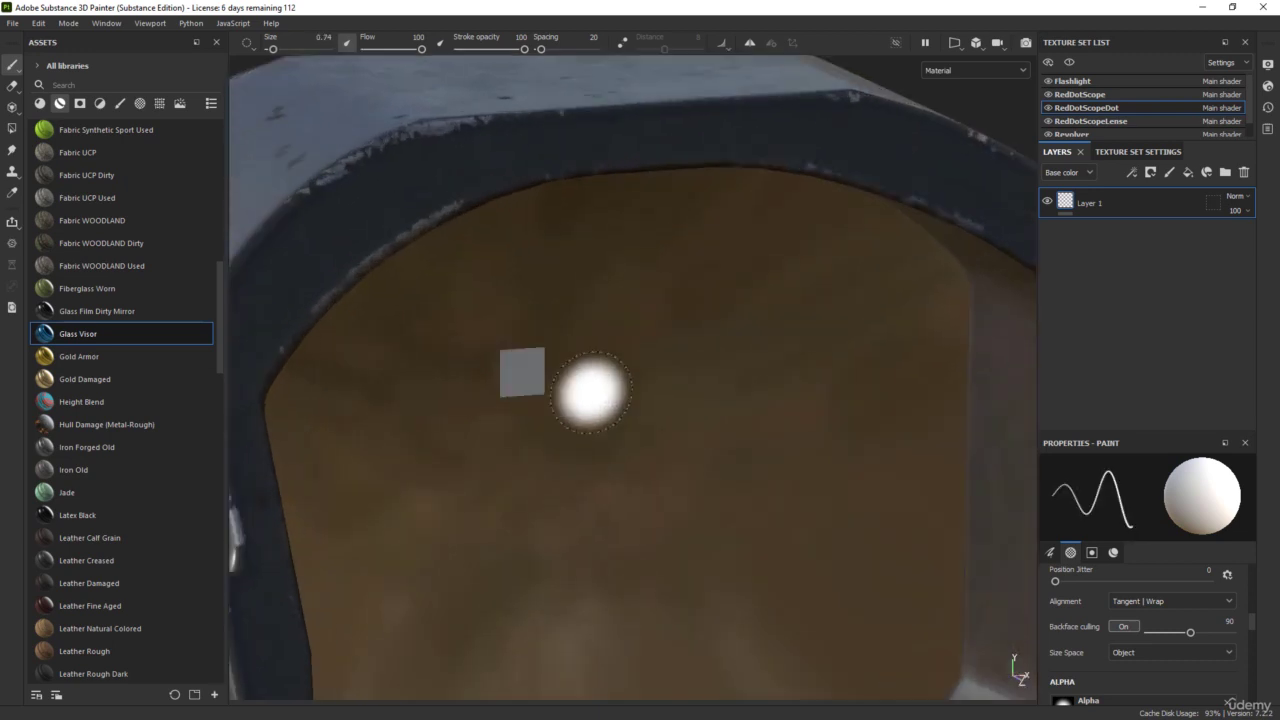
left_click_drag(573, 405, 633, 410, "alt")
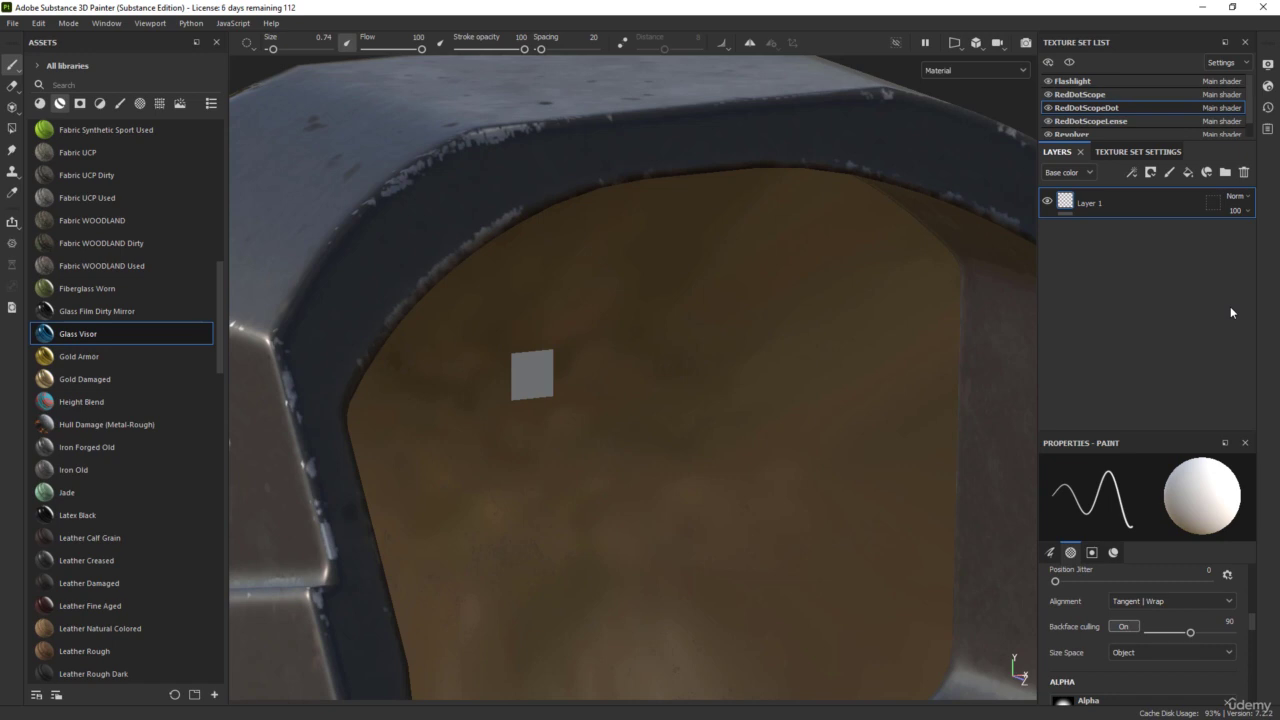
- Change the main shader to pbr-metal-rough-with-alpha-blending
left_click(1269, 90)
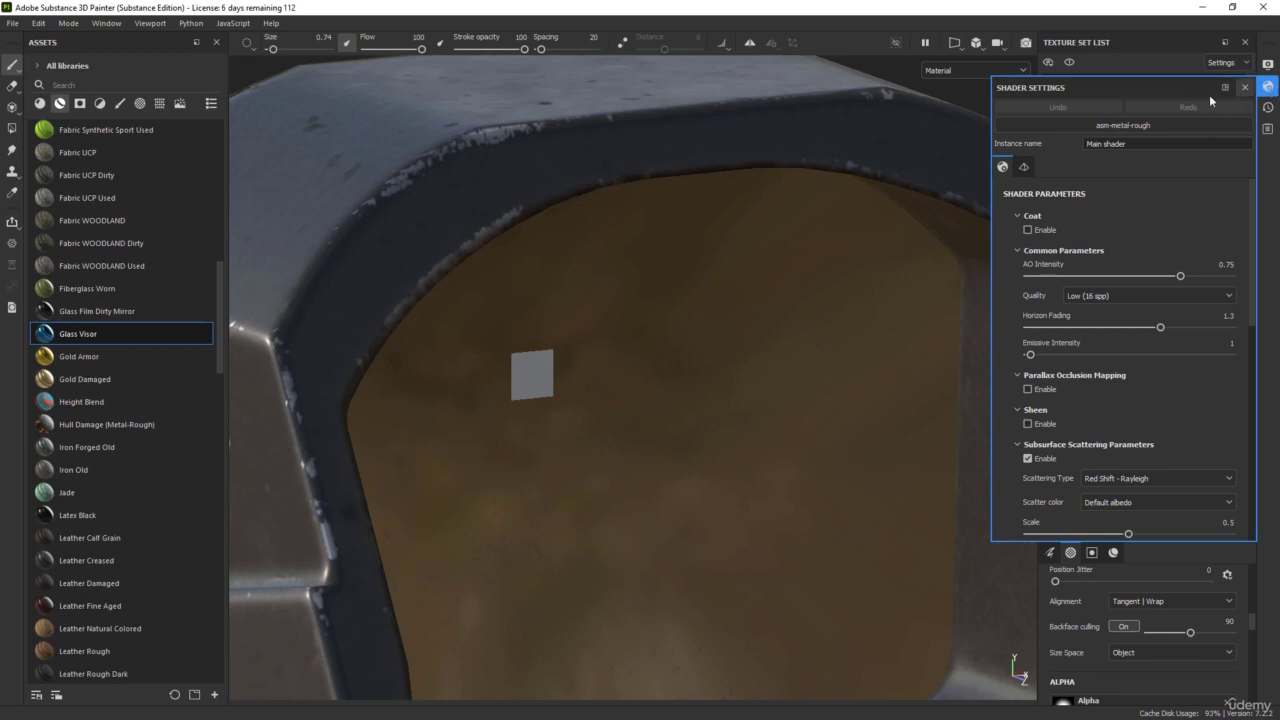
left_click(1104, 122)
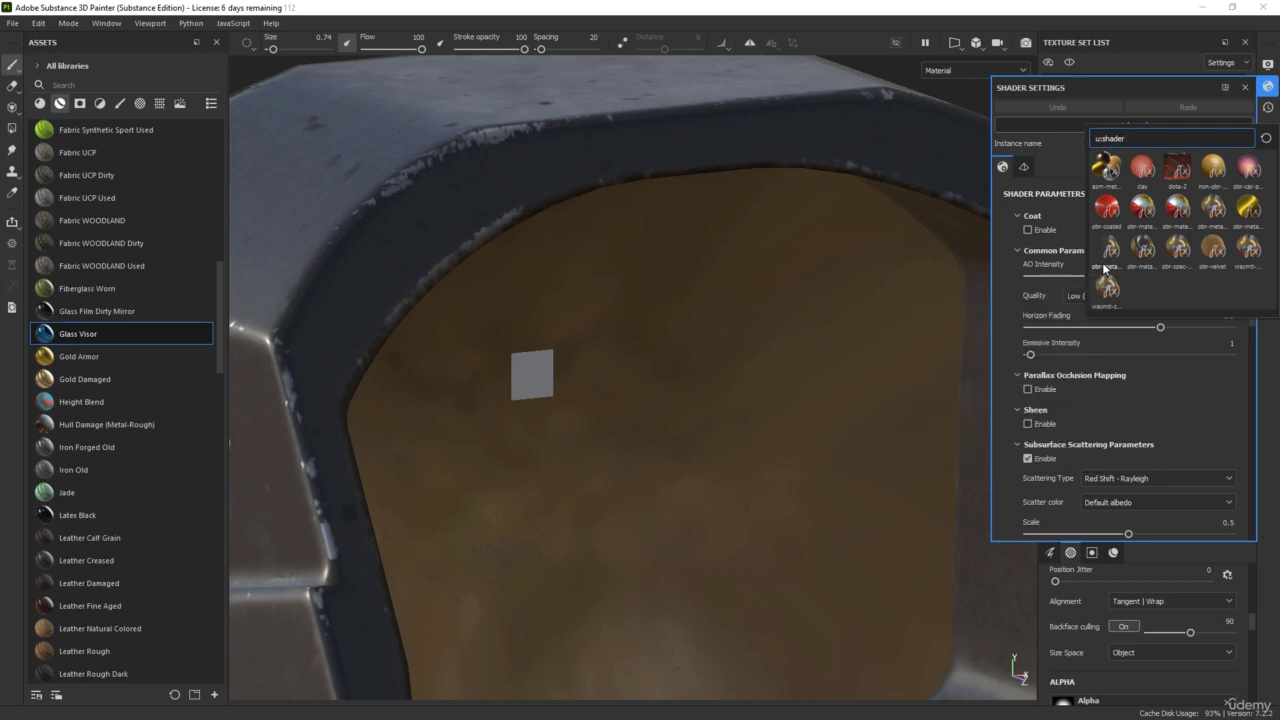
left_click(1107, 250)
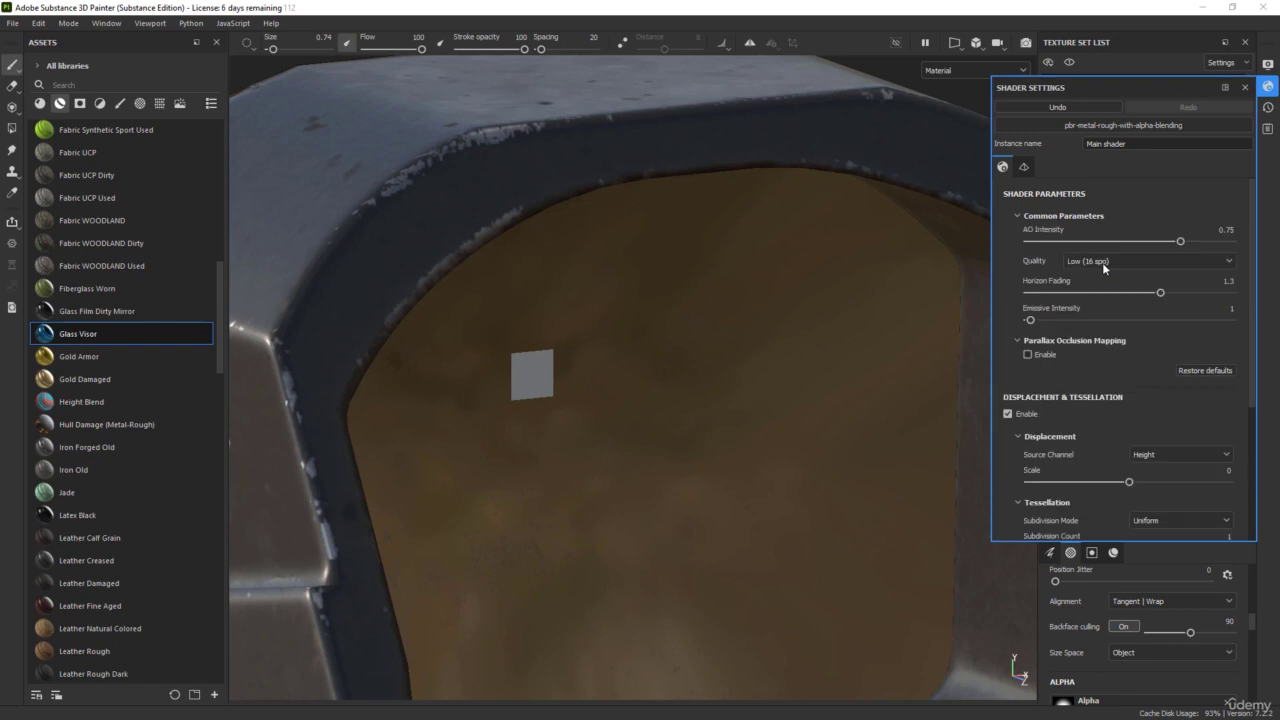
left_click(1269, 90)
- Add Opacity and Emissive channels to the RedDotScopeDot texture set
left_click(1144, 153)
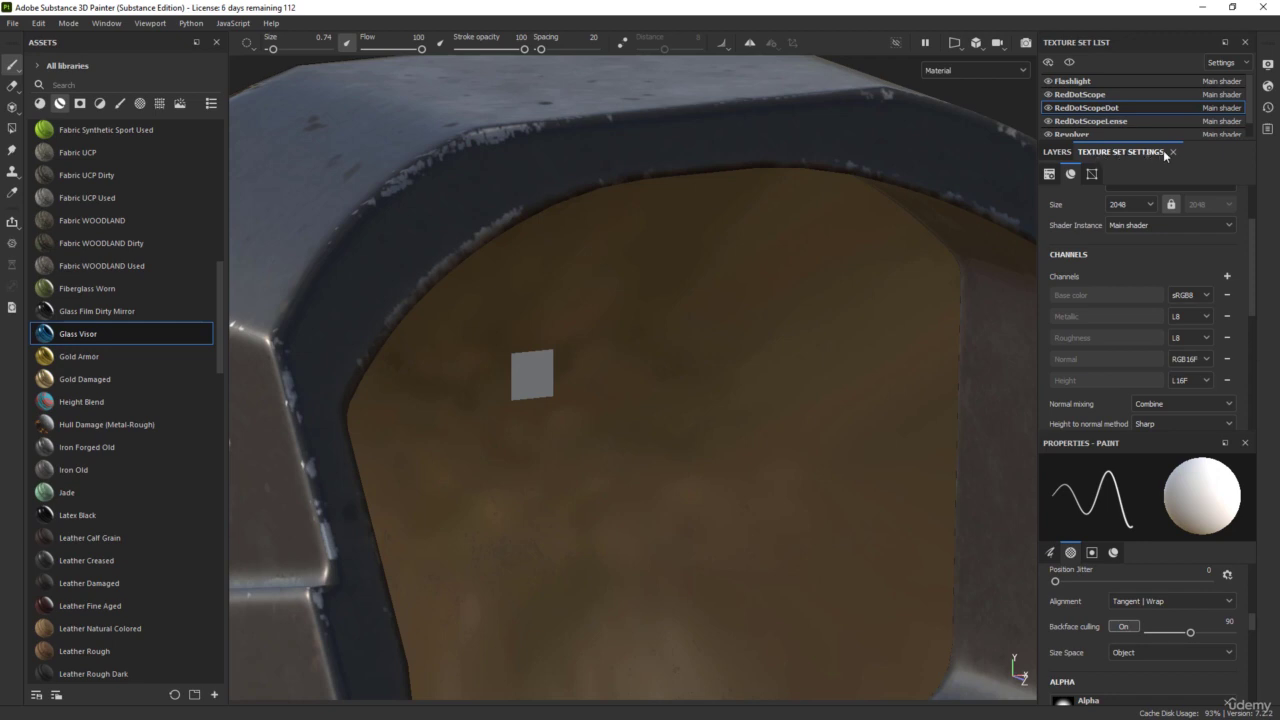
left_click(1227, 277)
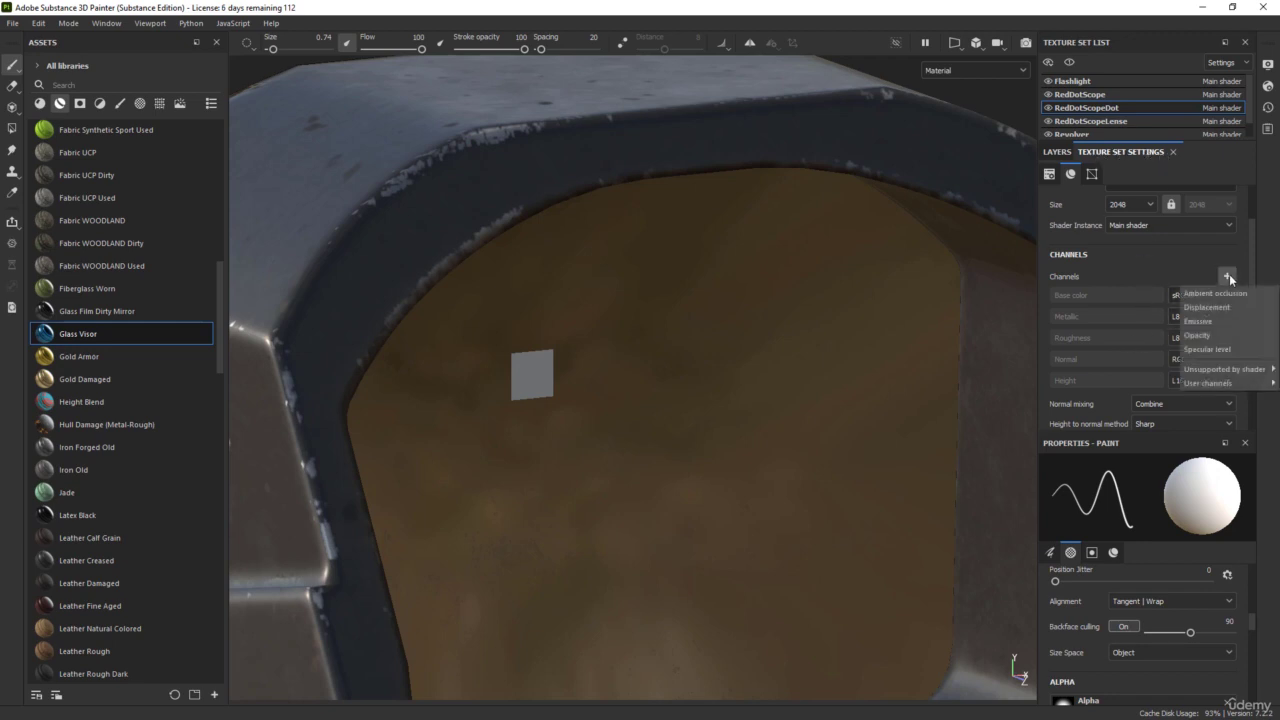
left_click(1204, 336)
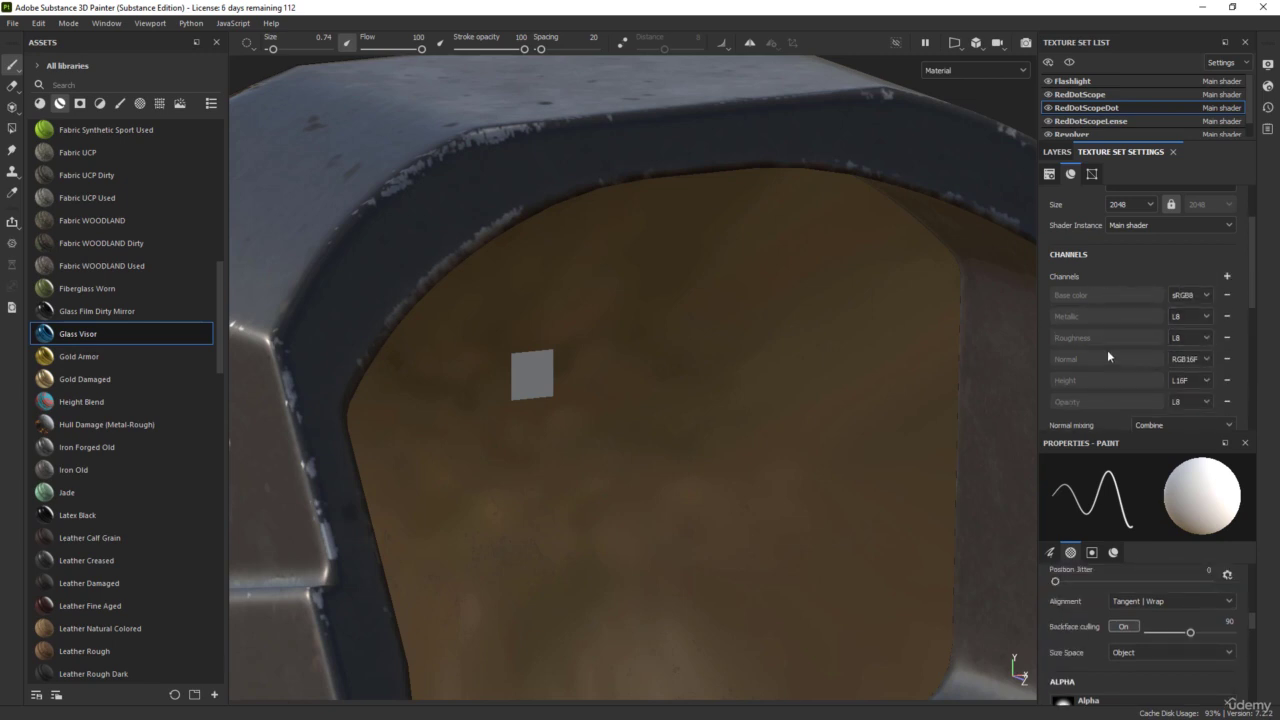
left_click(1228, 277)
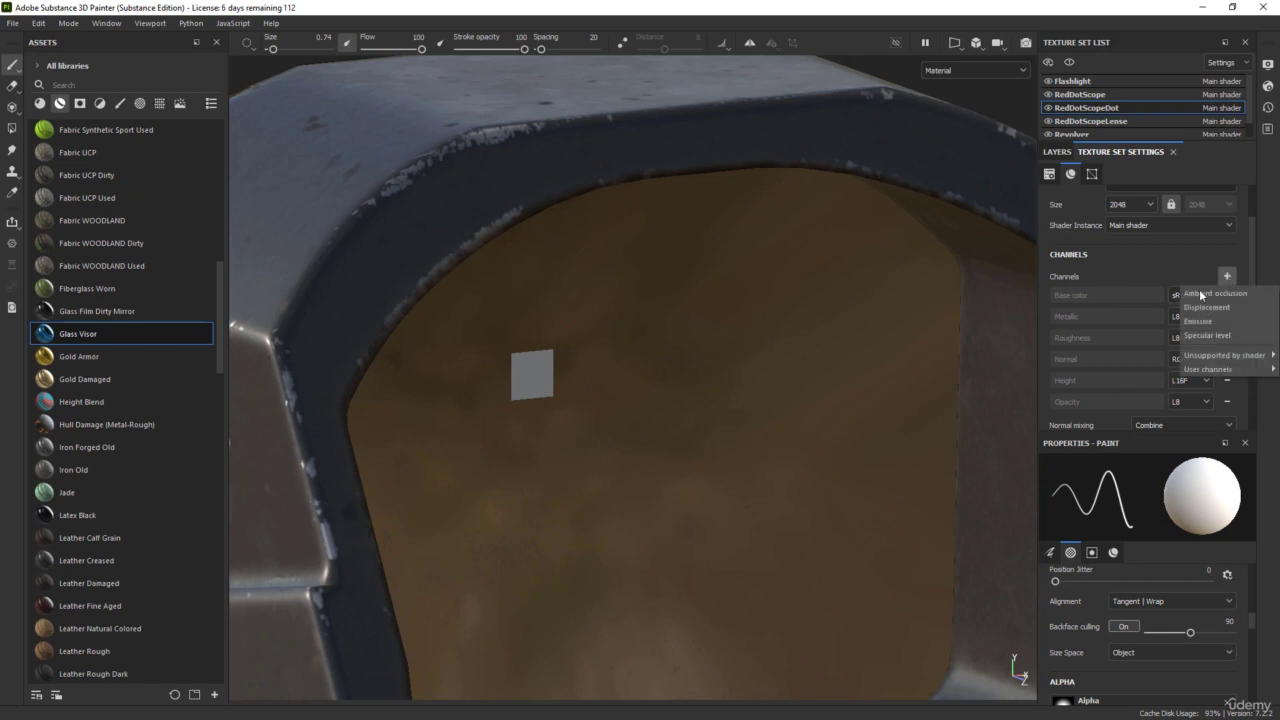
left_click(1204, 323)
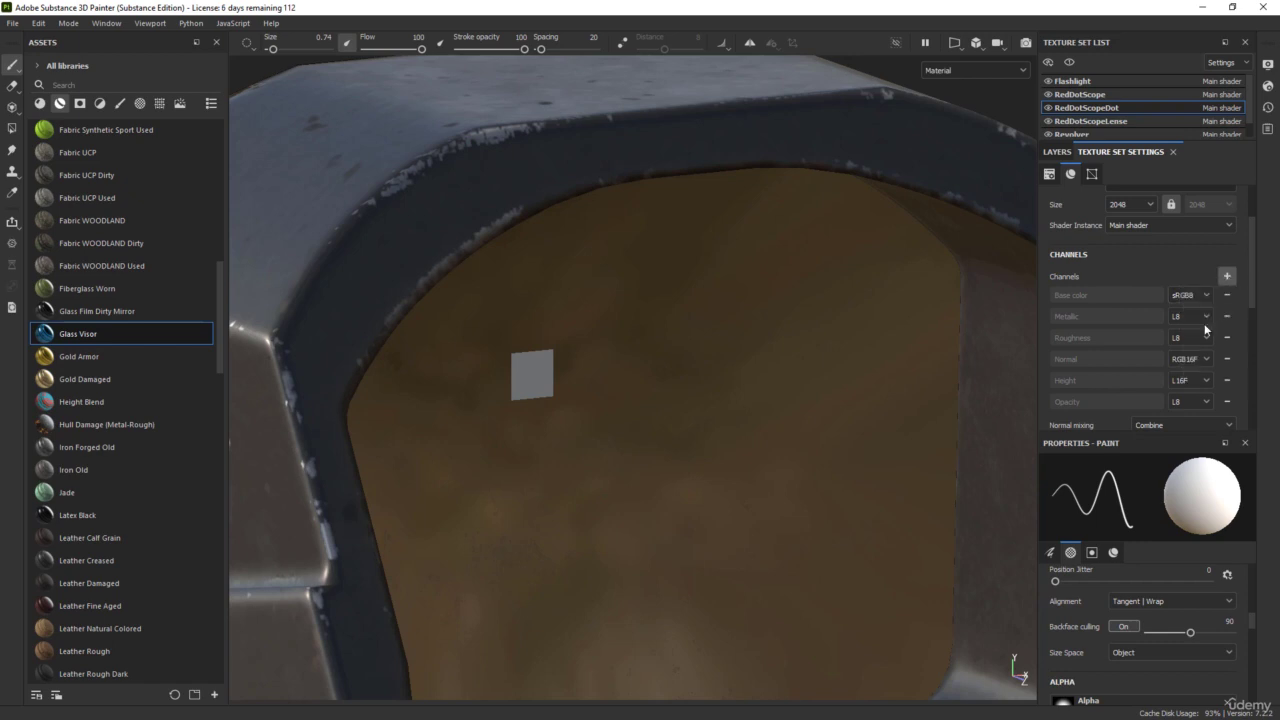
- Add a fill layer to RedDotScopeDot and set its base color to black, 000000
scroll(766, 337, "down", 3)
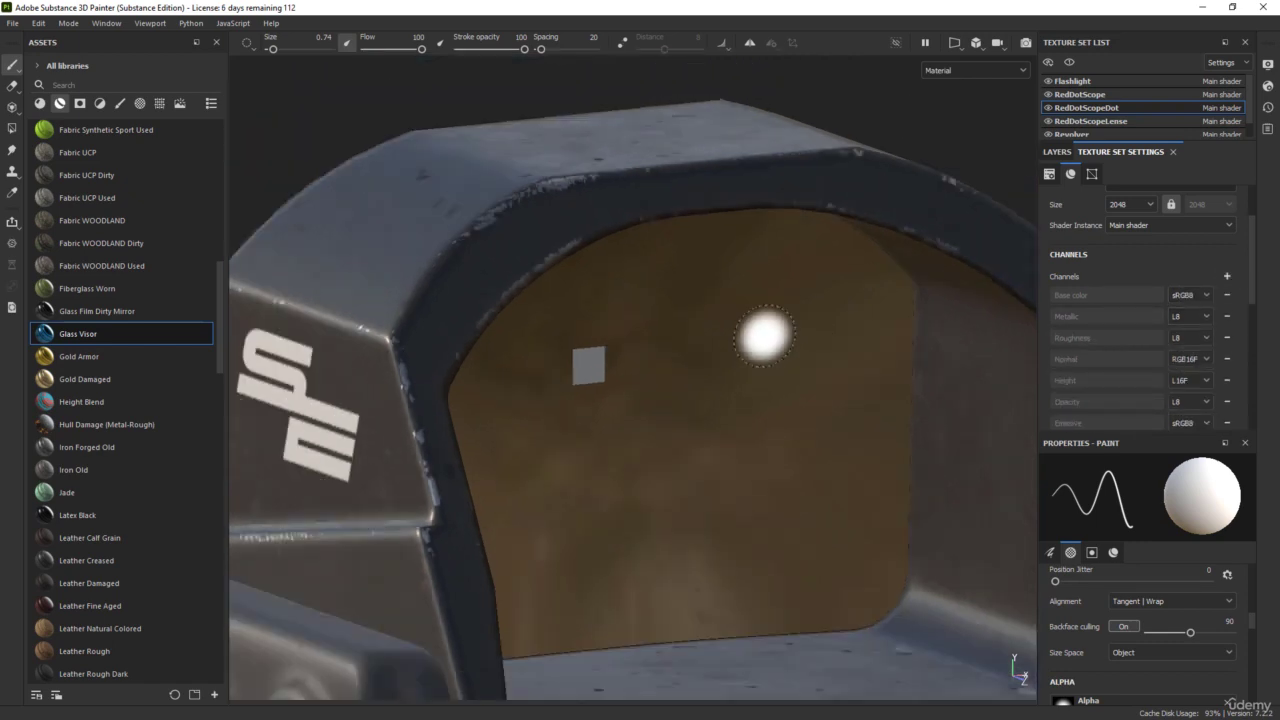
mouse_move(749, 326)
left_mouse_down("alt")
mouse_move(617, 323)
mouse_move(642, 327)
left_mouse_up("alt")
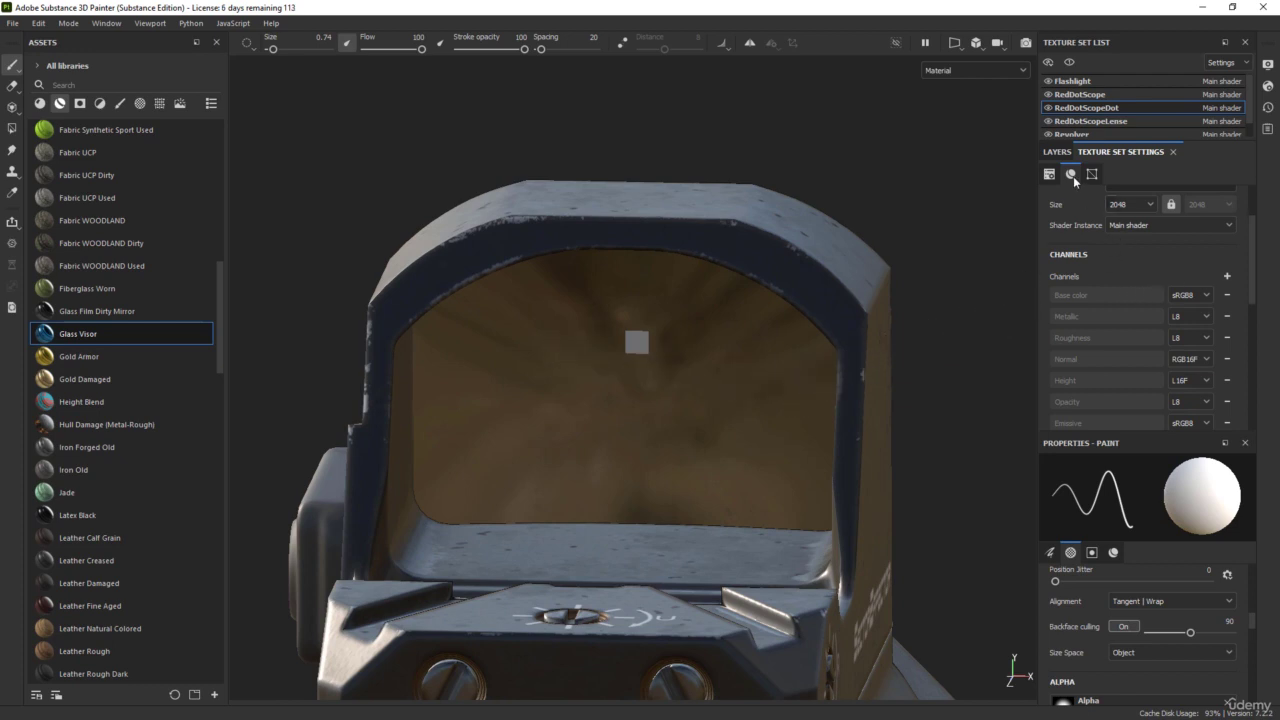
left_click(1059, 152)
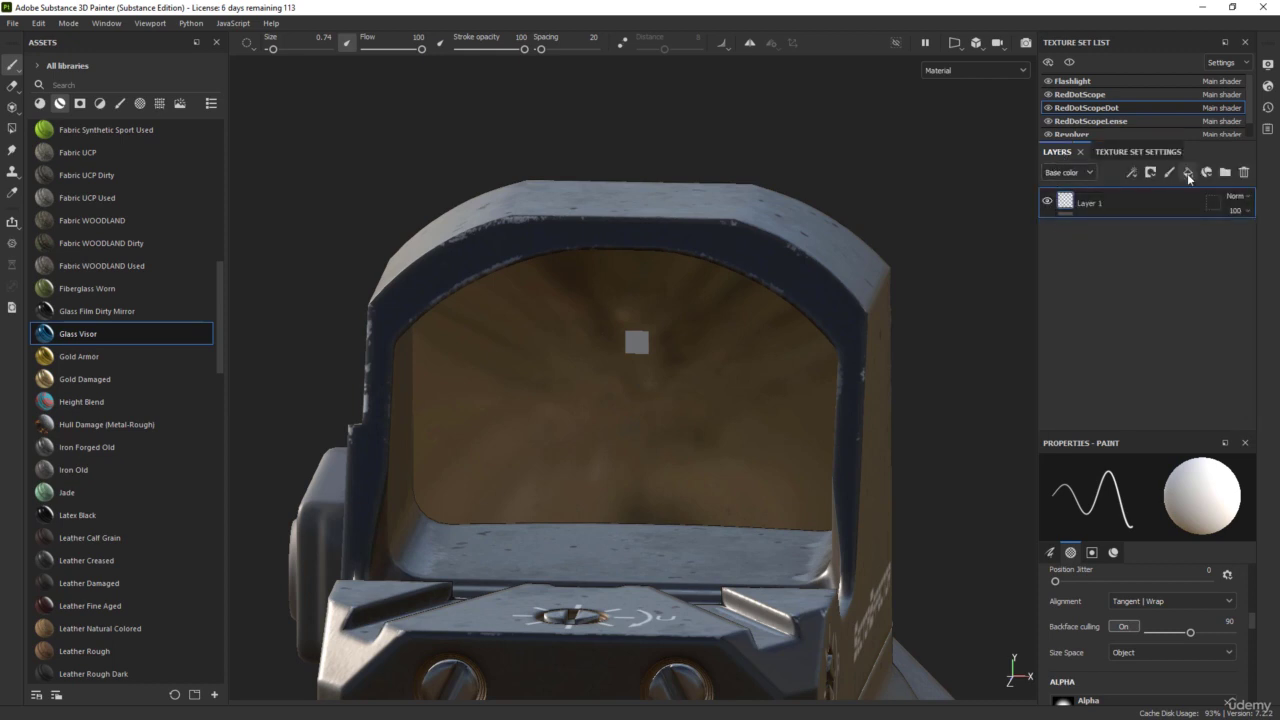
left_click(1187, 173)
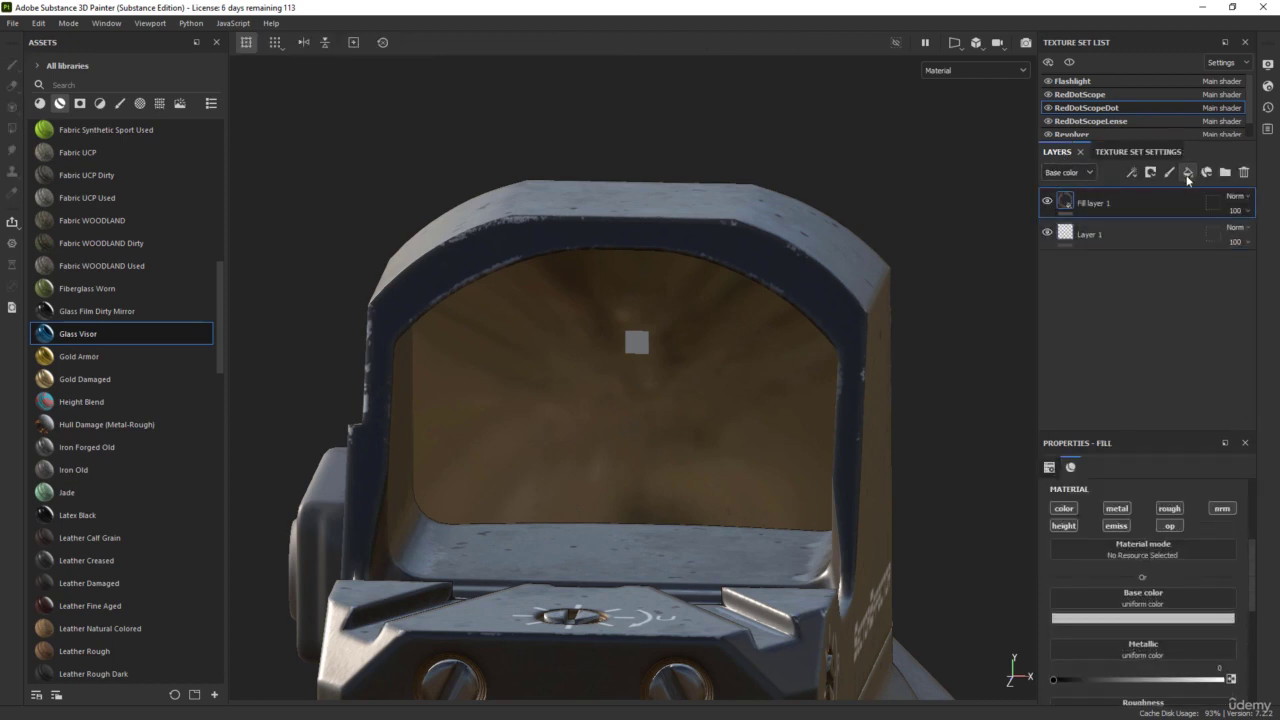
left_click(1142, 620)
left_click_drag(1113, 548, 1083, 589)
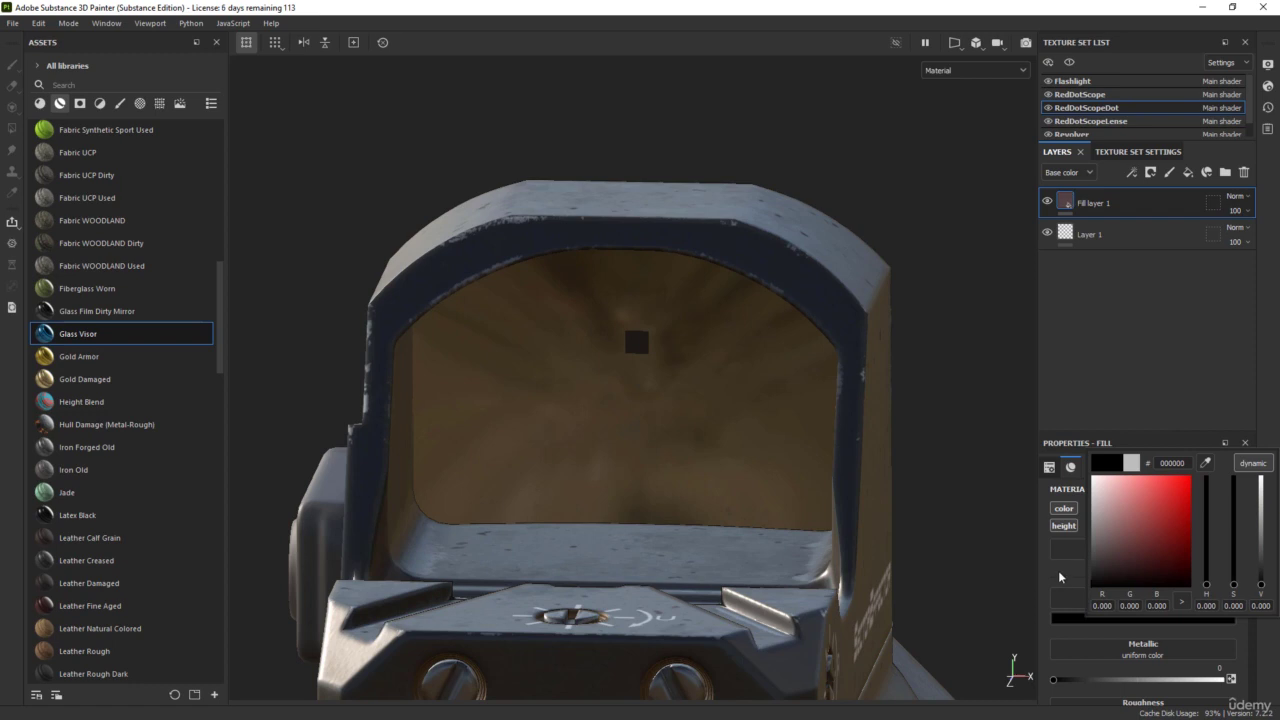
left_click(1062, 578)
- Set the opacity channel of the black fill layer to 0 so the dot plane turns transparent
scroll(1114, 612, "down", 1)
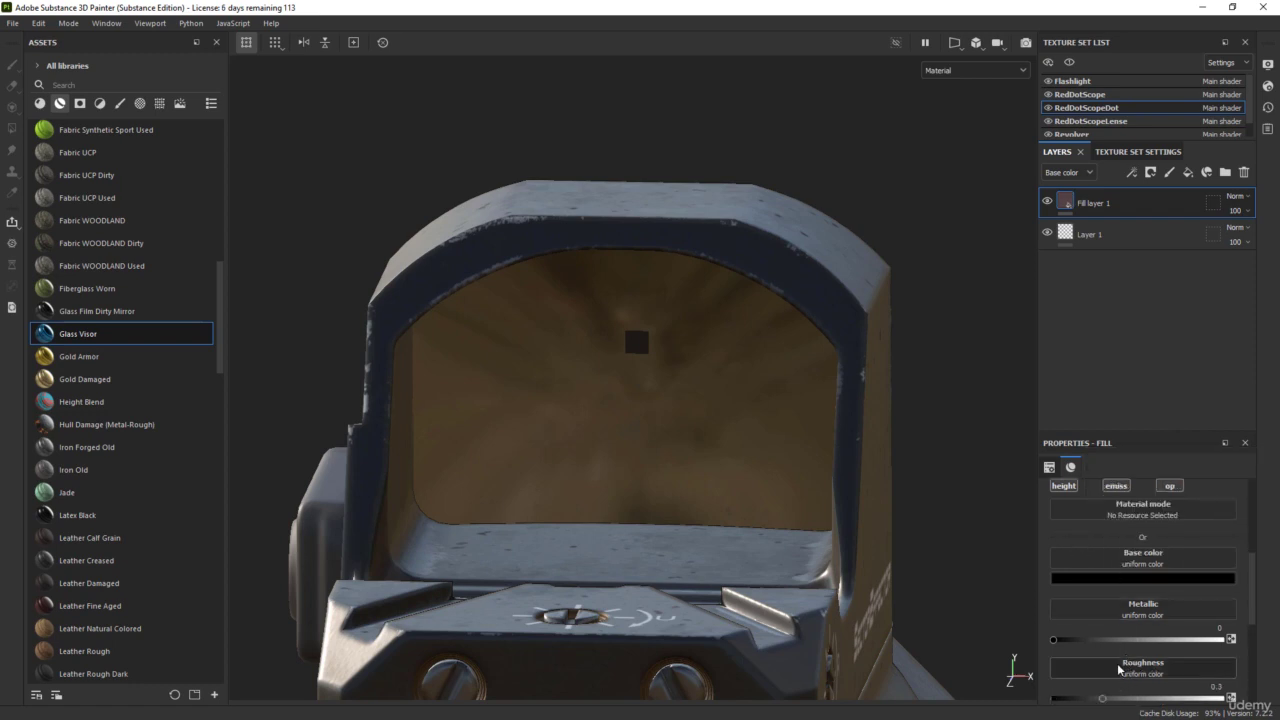
scroll(1122, 668, "down", 3)
scroll(1139, 661, "down", 3)
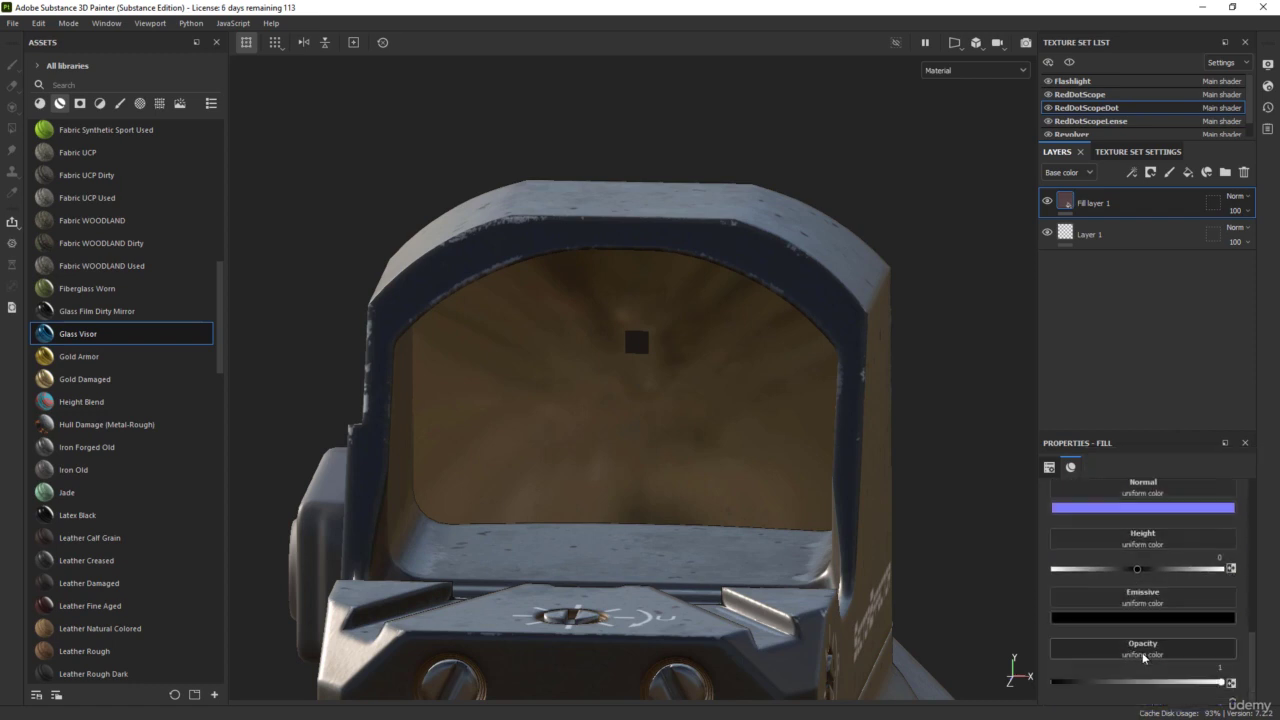
left_click_drag(1222, 684, 1030, 680)
- Add a second fill layer above the transparent one, give it a black mask, and select that mask
scroll(614, 316, "up", 8)
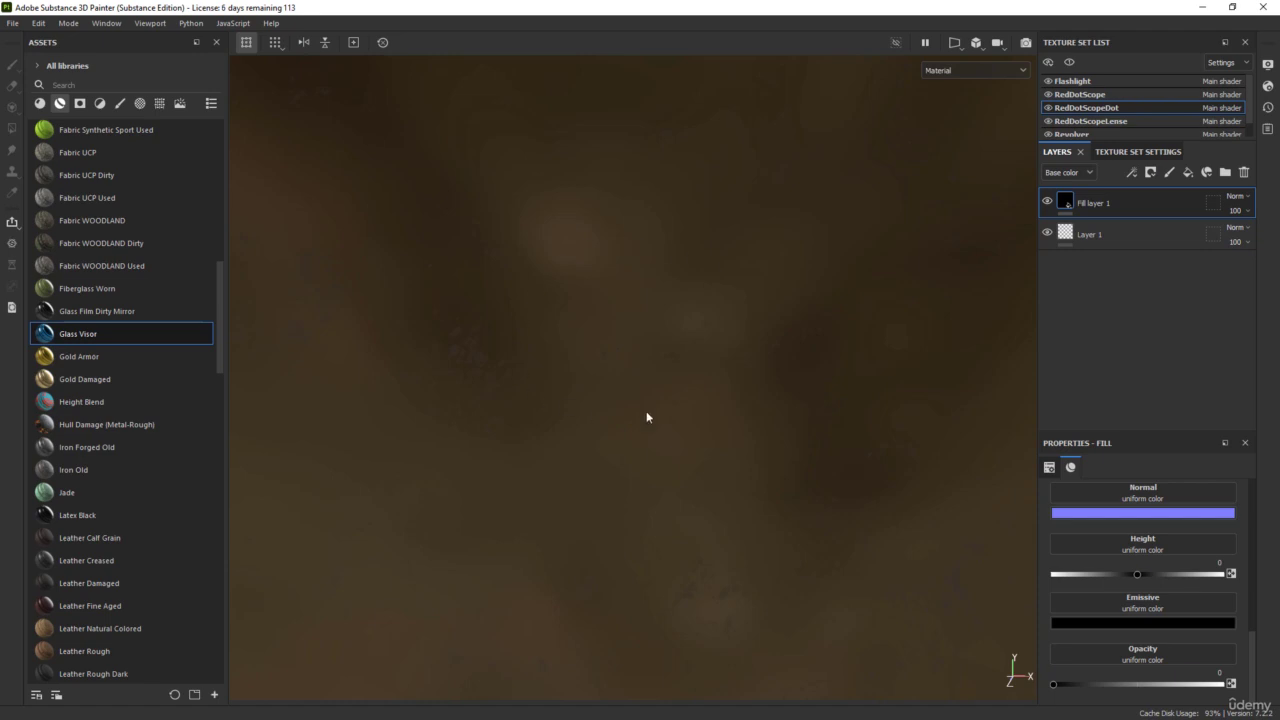
left_click(1188, 173)
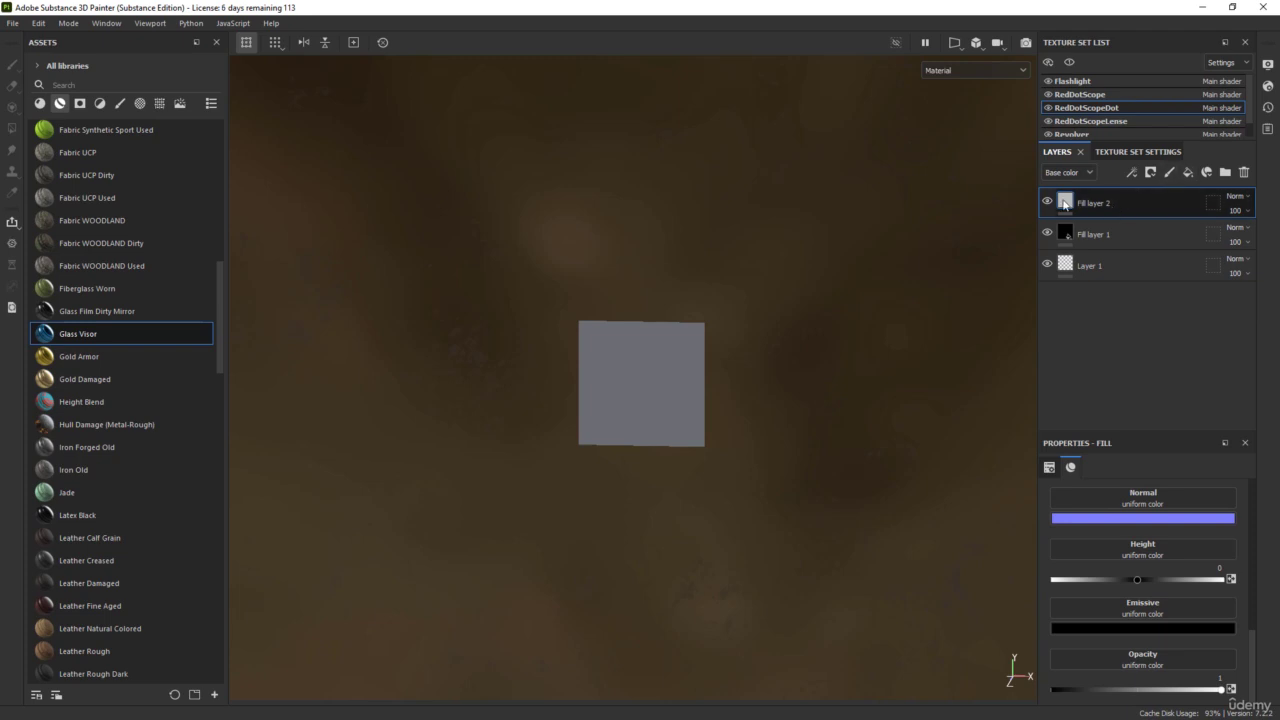
right_click(1064, 204)
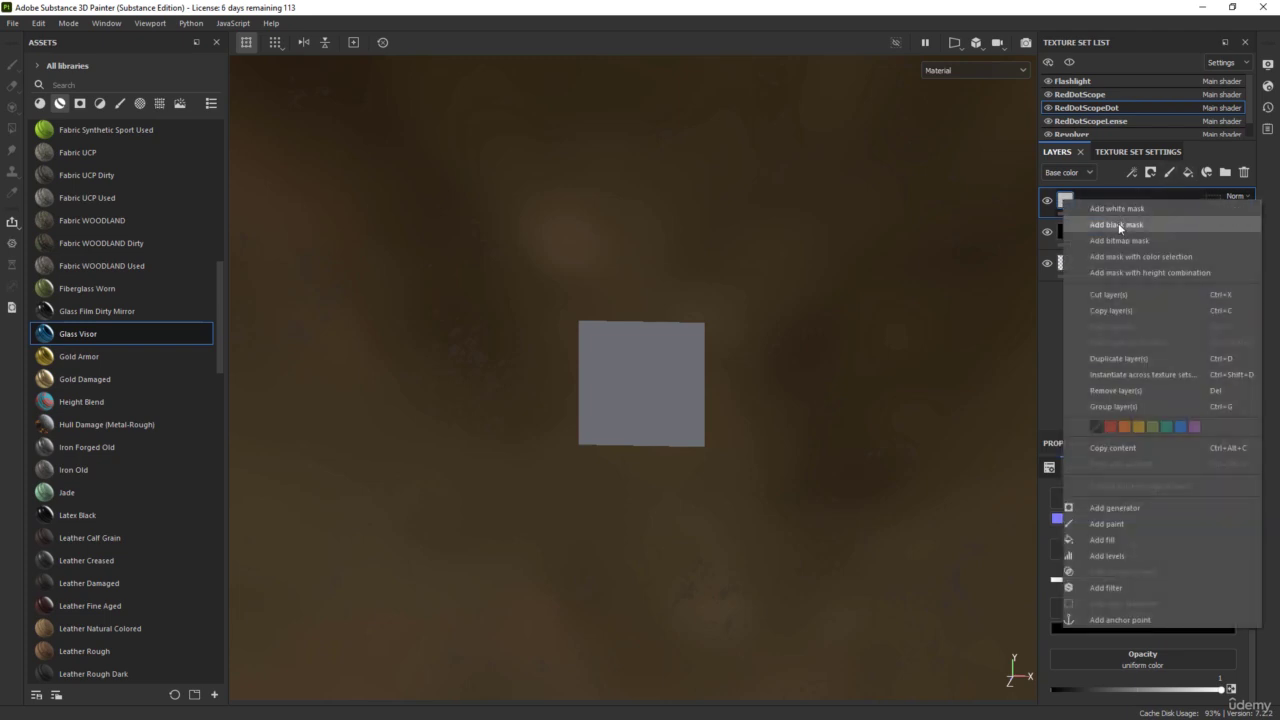
left_click(1119, 225)
left_click(1084, 203)
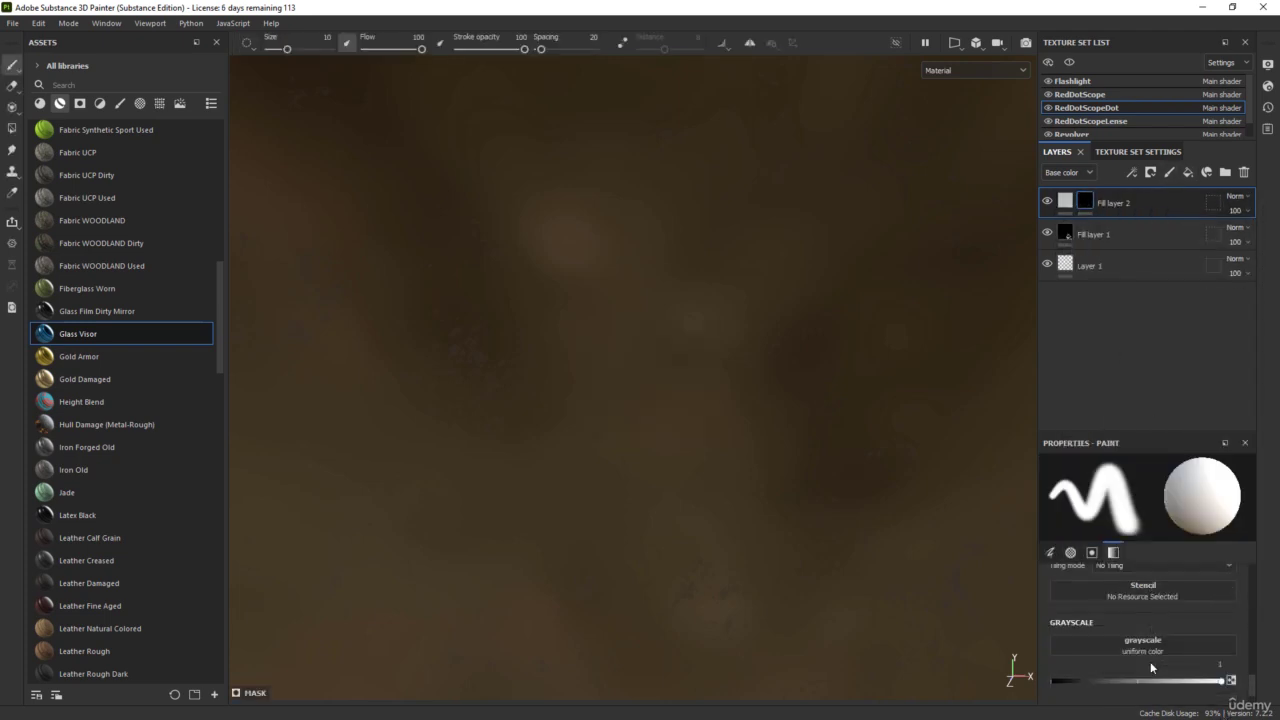
- Review Fill layer 2's channel values and its mask's brush settings, and preview the mask on its own
scroll(1150, 661, "up", 3)
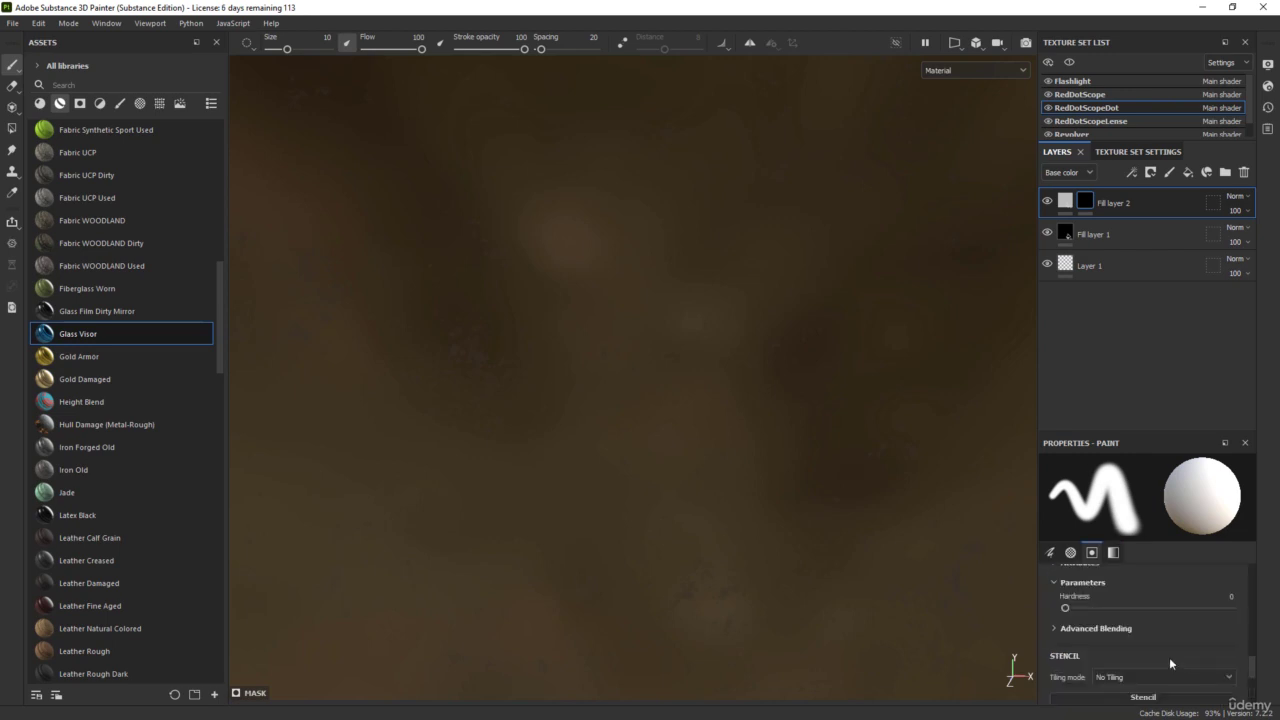
scroll(1078, 572, "up", 5)
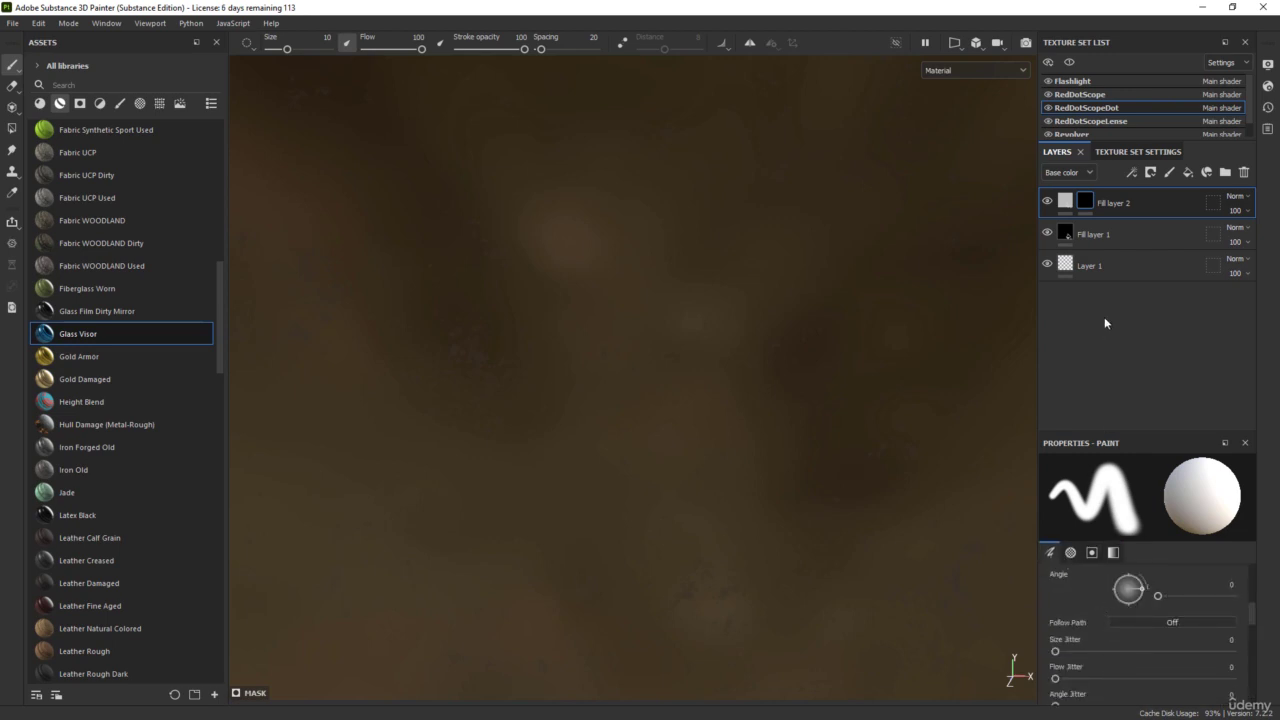
left_click(1063, 203)
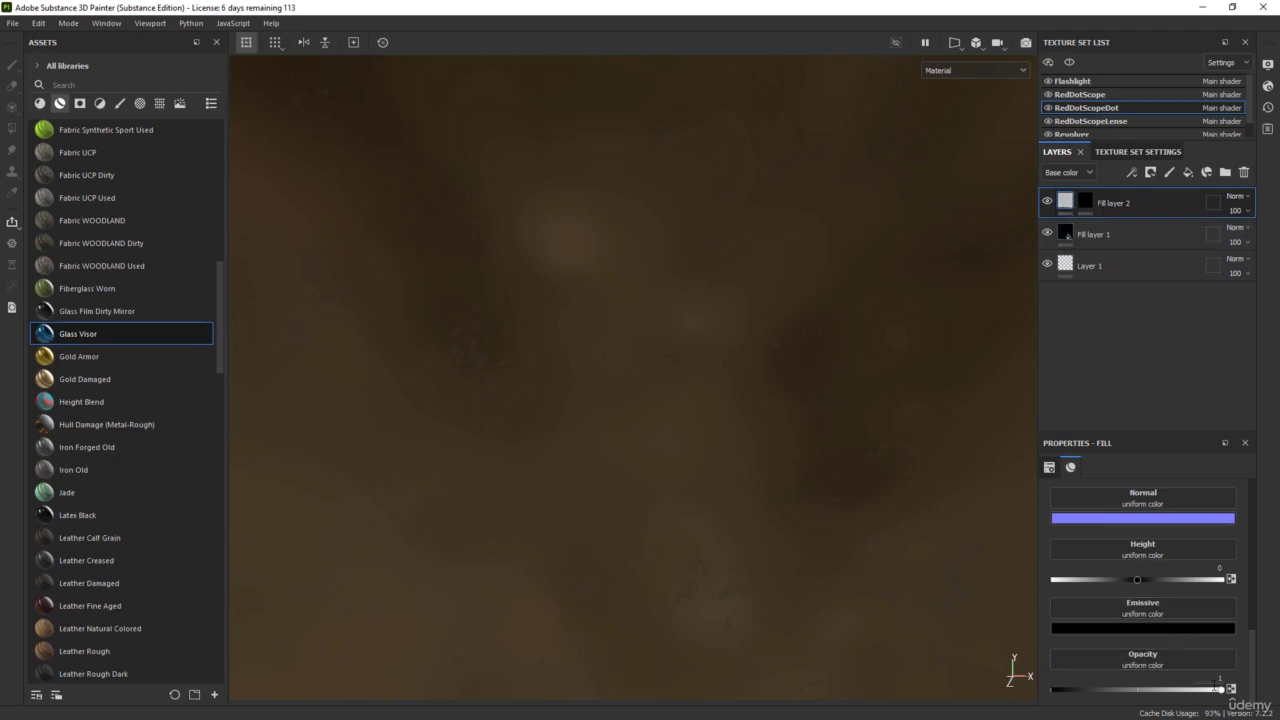
left_click(1085, 203)
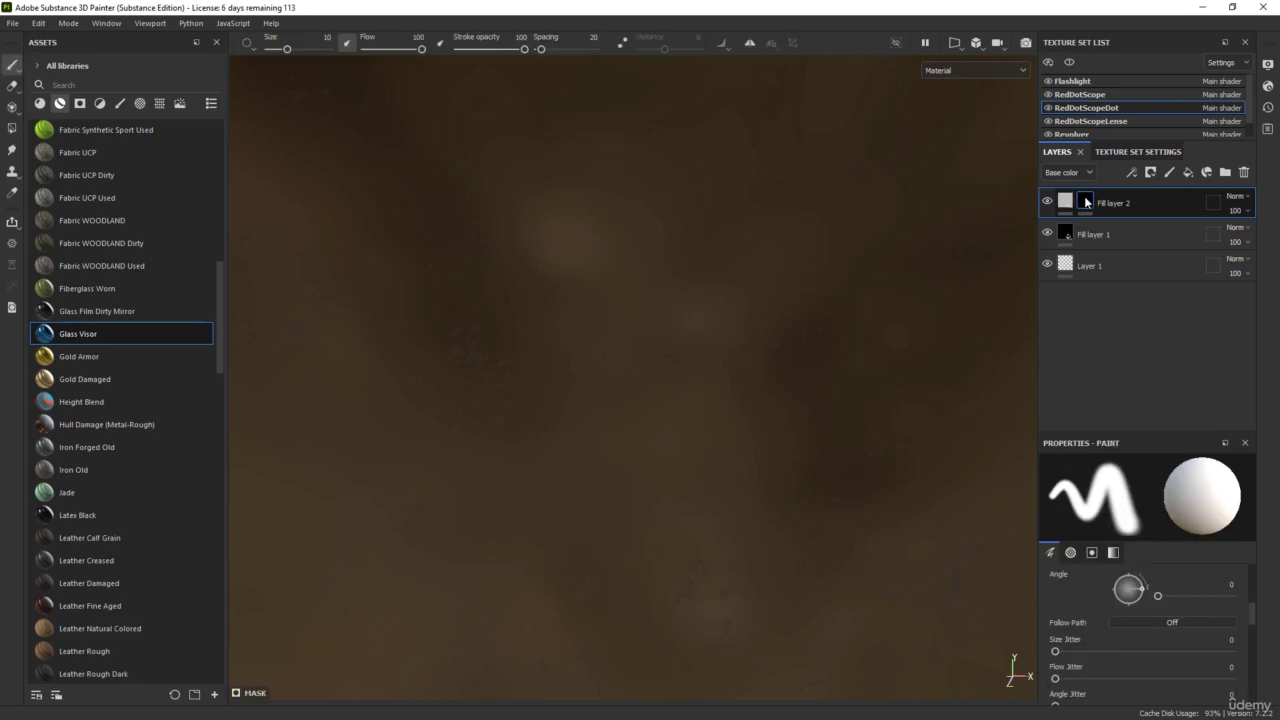
left_click(1086, 202, "alt")
left_click(1086, 202, "alt")
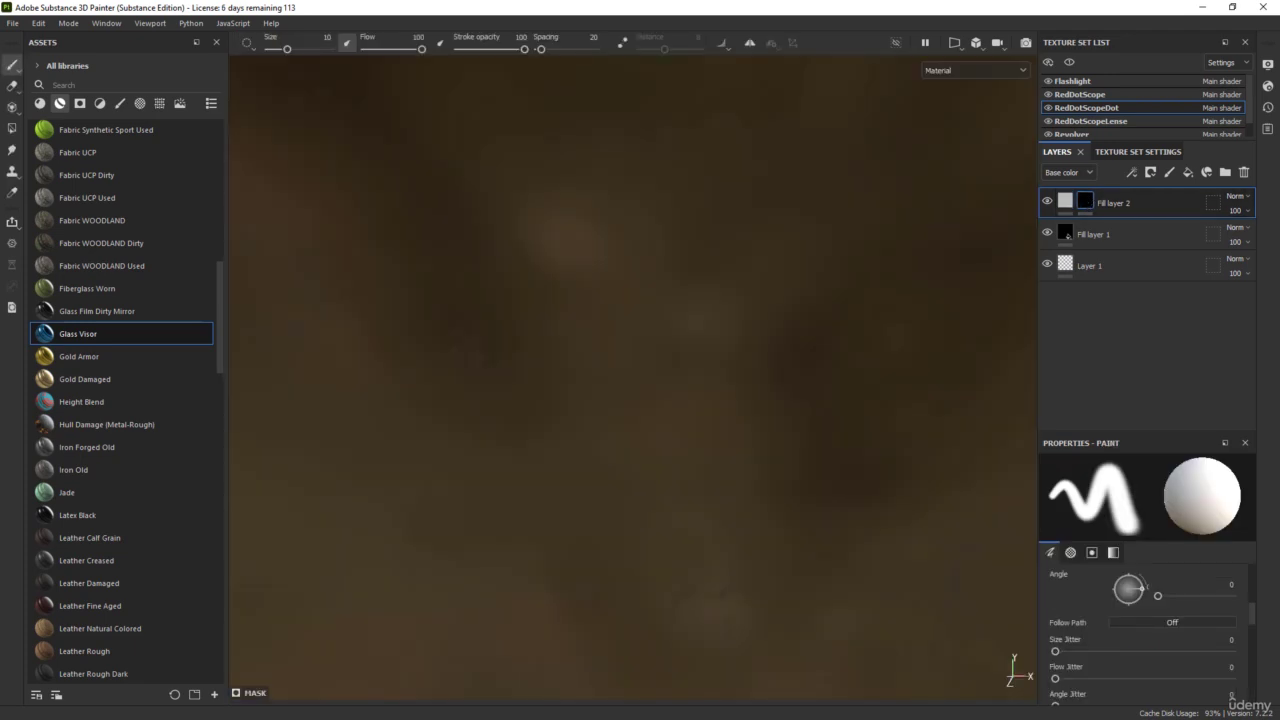
- Show the 3D and 2D views side by side and reduce the mask brush size to 0.41
scroll(643, 323, "down", 10)
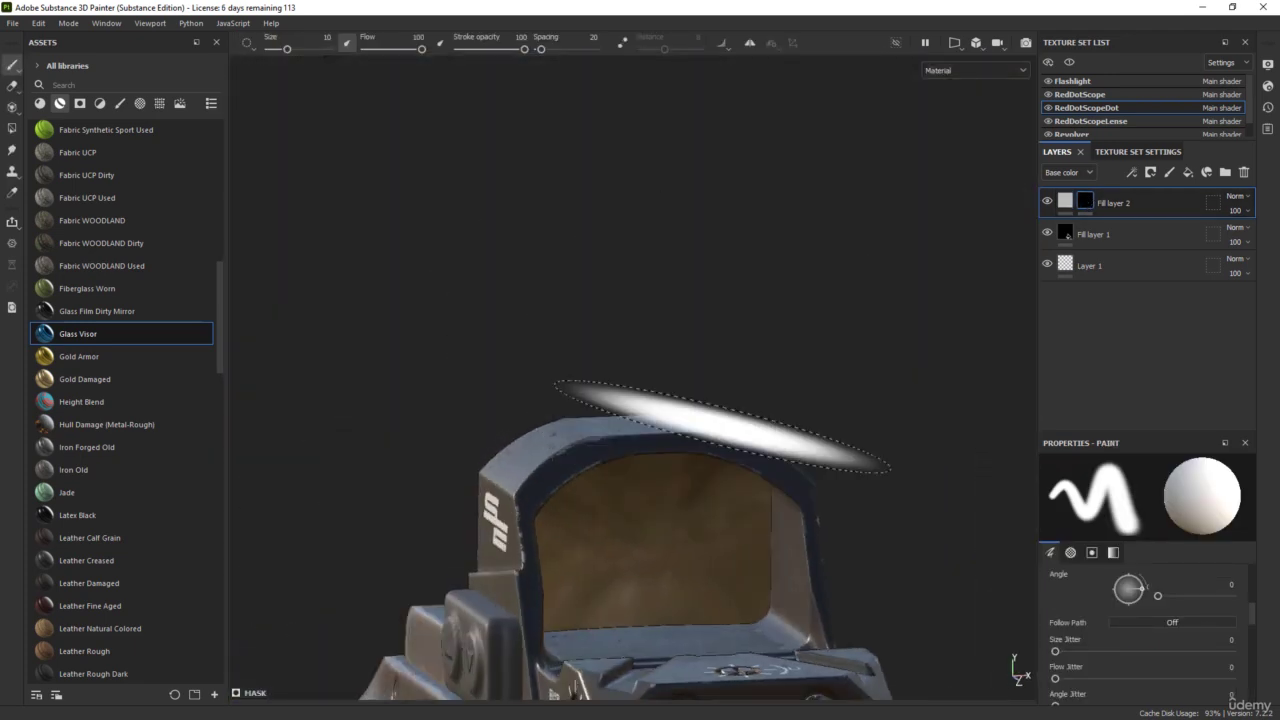
mouse_move(770, 463)
right_mouse_down("ctrl")
mouse_move(660, 463)
mouse_move(752, 463)
right_mouse_up("ctrl")
middle_click_drag(850, 528, 794, 440, "alt")
scroll(646, 459, "up", 4)
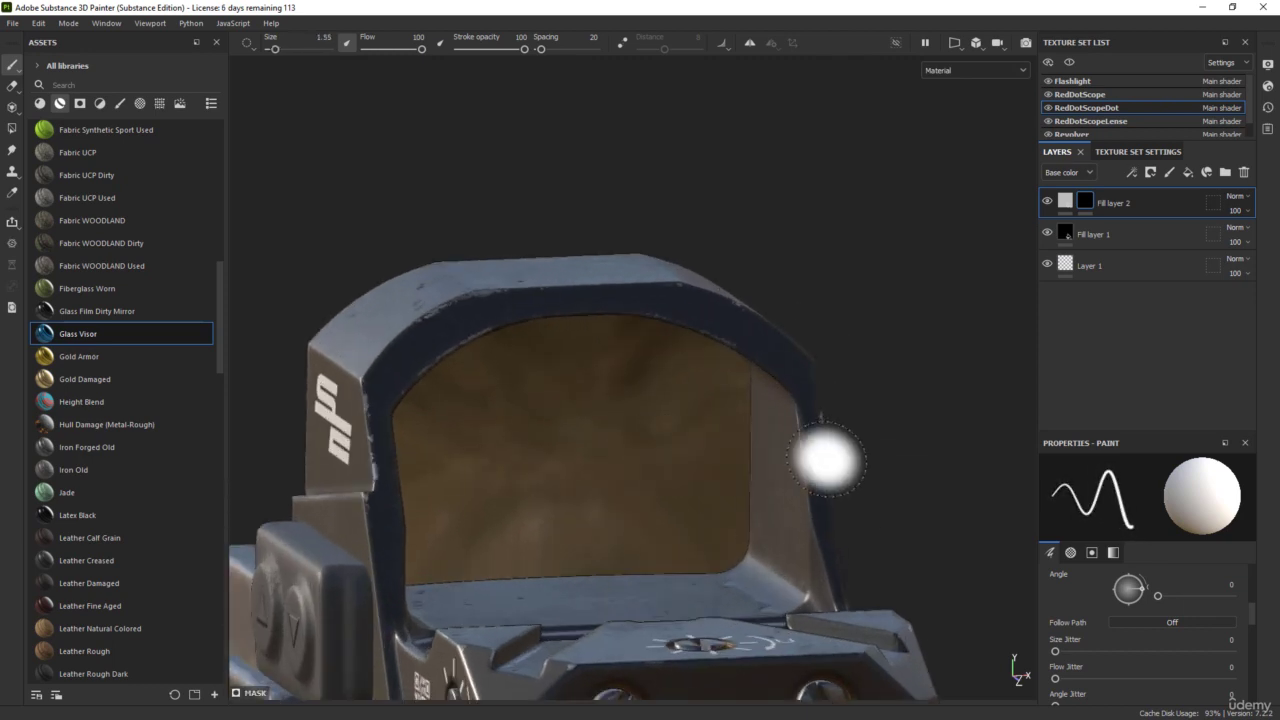
key("F1")
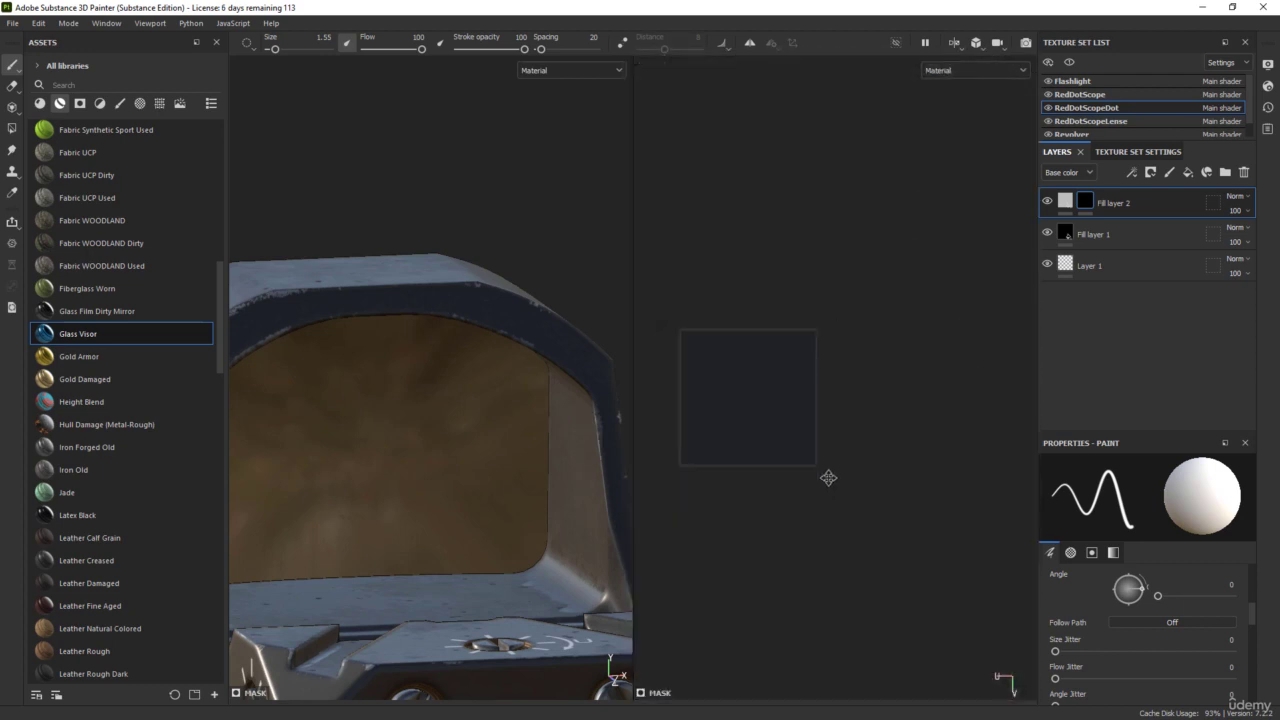
right_click_drag(791, 376, 700, 376, "ctrl")
scroll(740, 352, "up", 3)
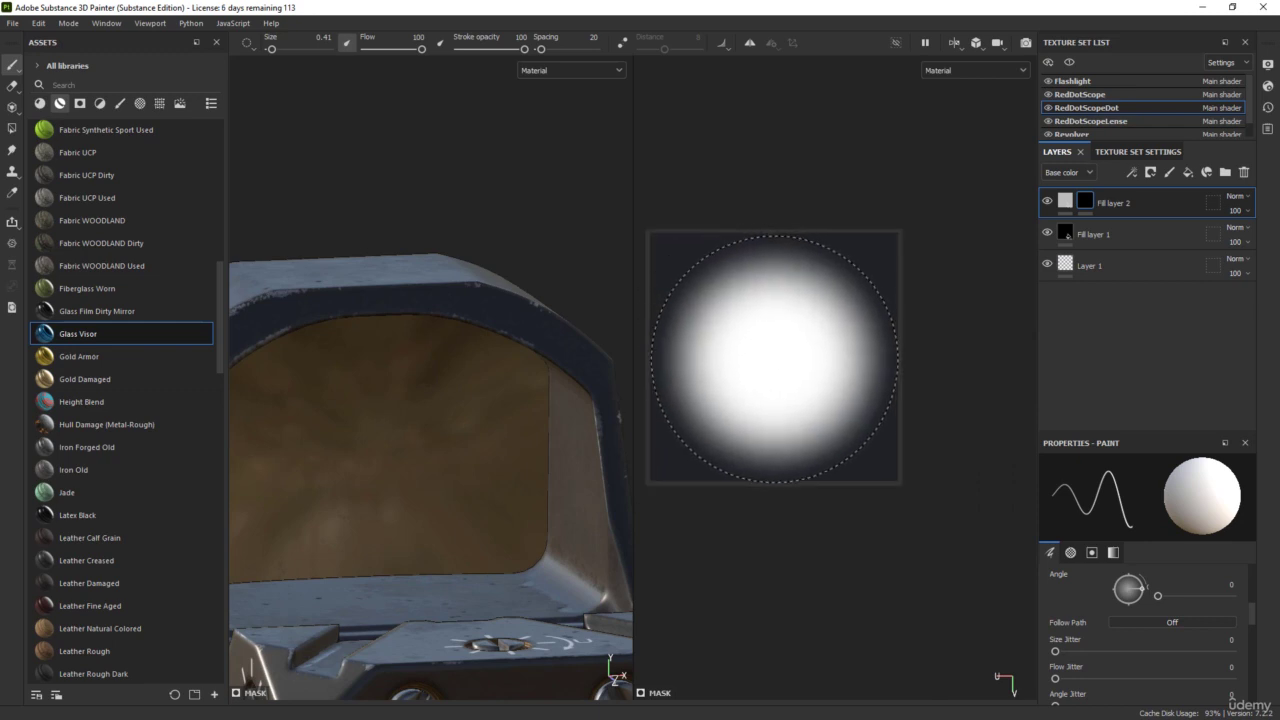
scroll(764, 357, "up", 1)
scroll(765, 367, "up", 2)
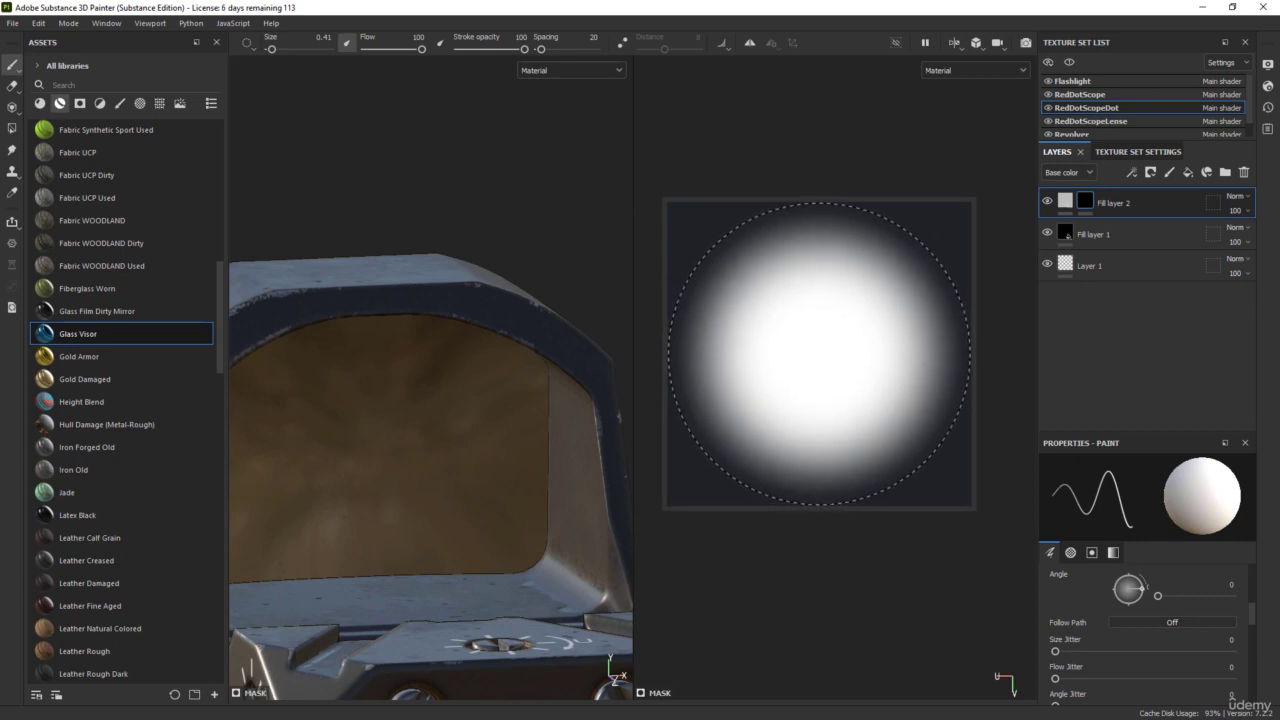
- Set the brush size to 0.34 and stamp a soft dot at the centre of Fill layer 2's mask in the full 2D view
key("F2")
key("F3")
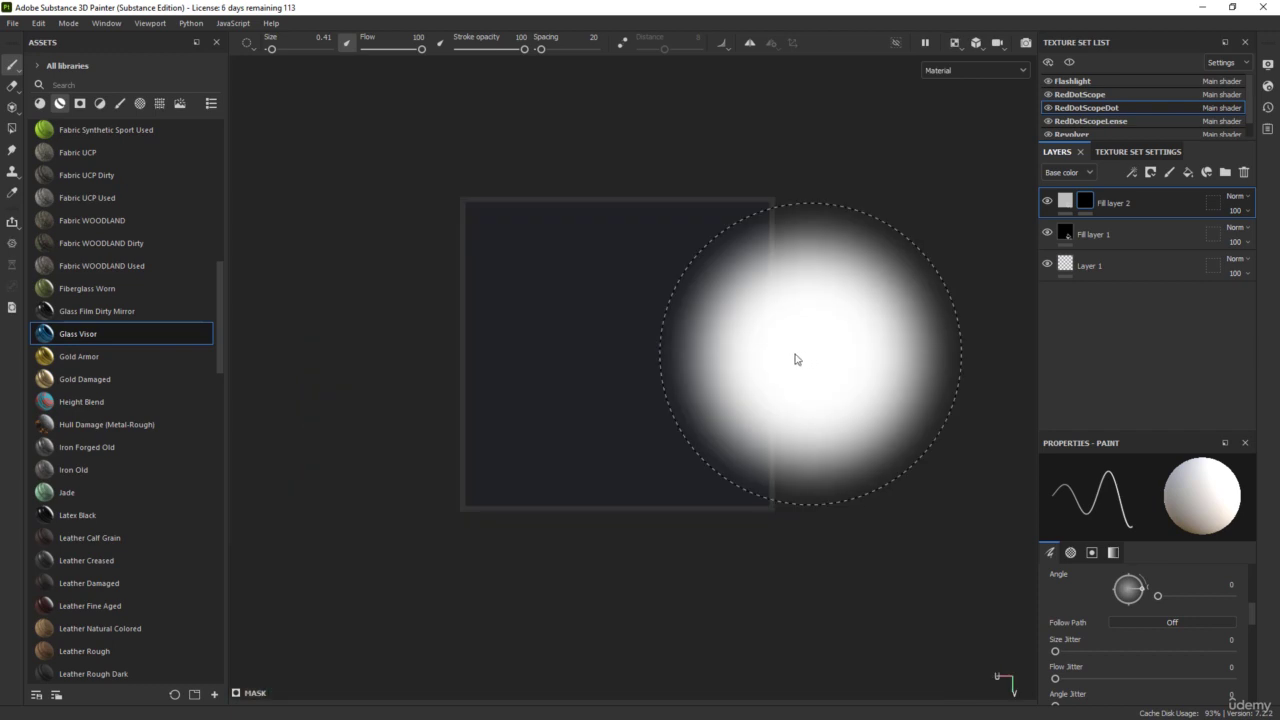
scroll(594, 338, "up", 3)
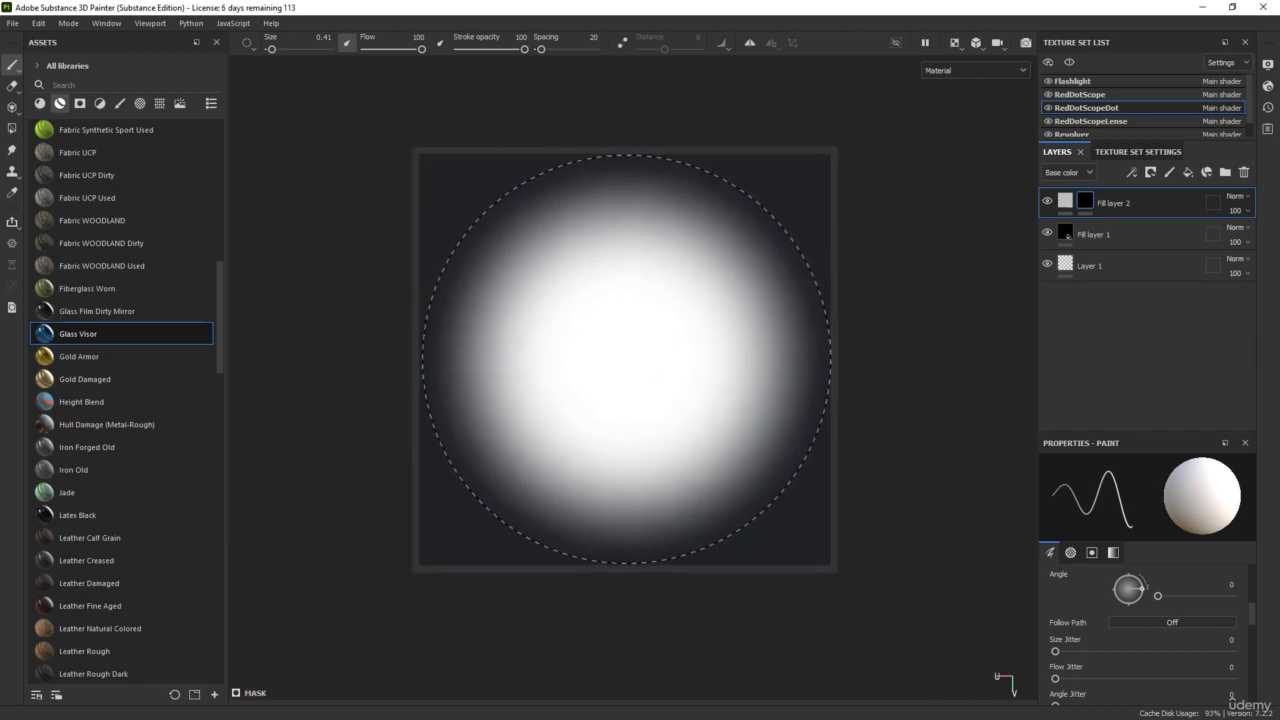
key("ctrl")
mouse_move(625, 358)
right_mouse_down("ctrl")
mouse_move(585, 358)
mouse_move(600, 358)
right_mouse_up("ctrl")
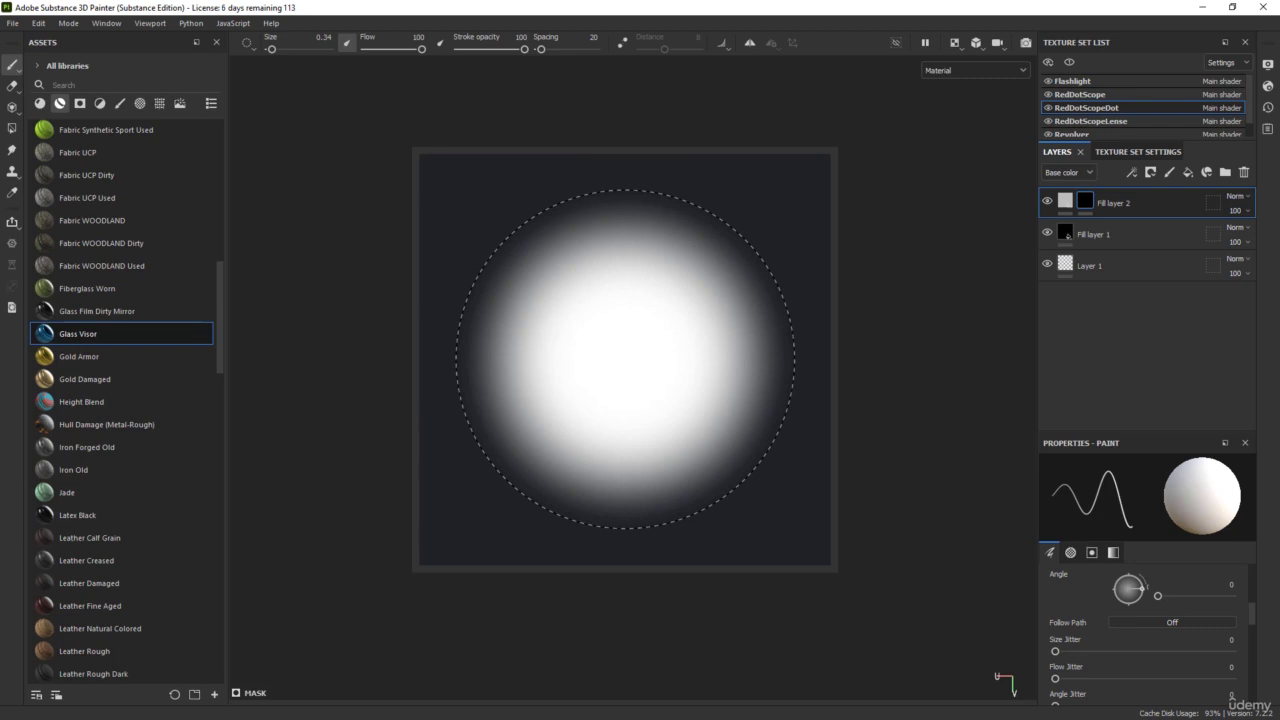
left_click(625, 358)
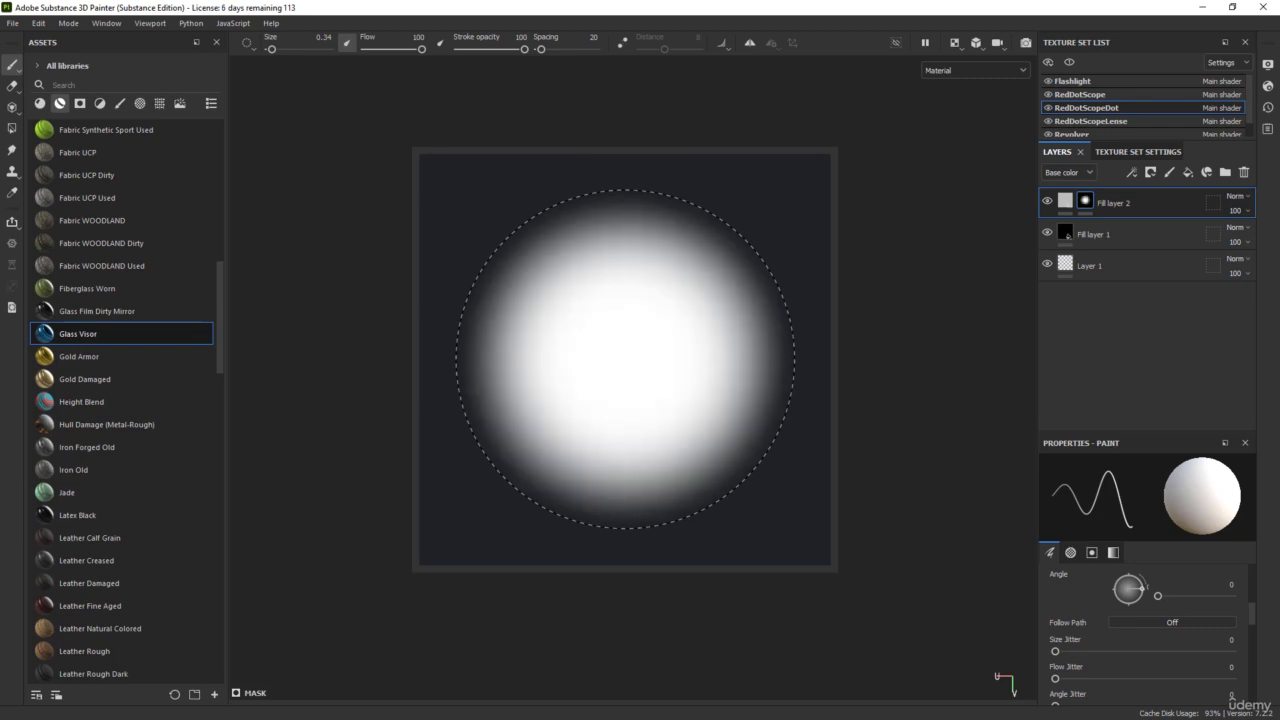
key("ctrl+z")
left_click(625, 359)
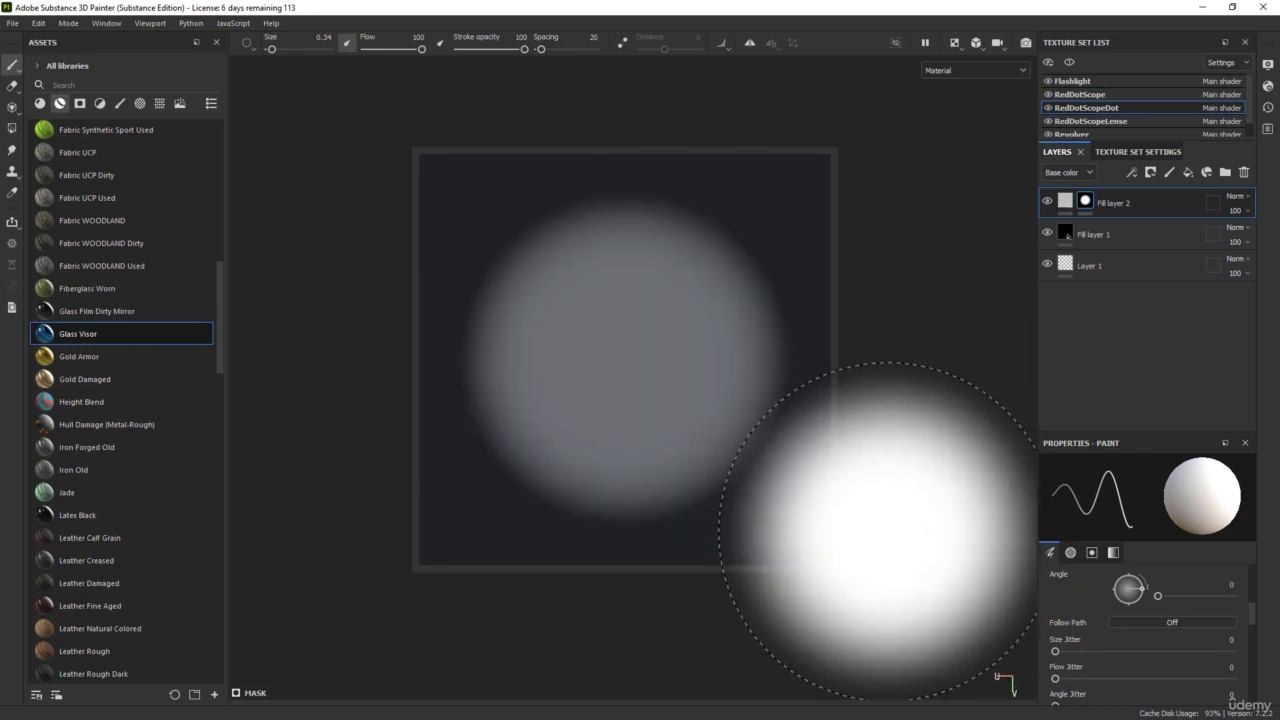
- Try pure red, ff0000, as Fill layer 2's base color, and settle on white, ffffff, with both views shown
key("F1")
scroll(343, 534, "up", 5)
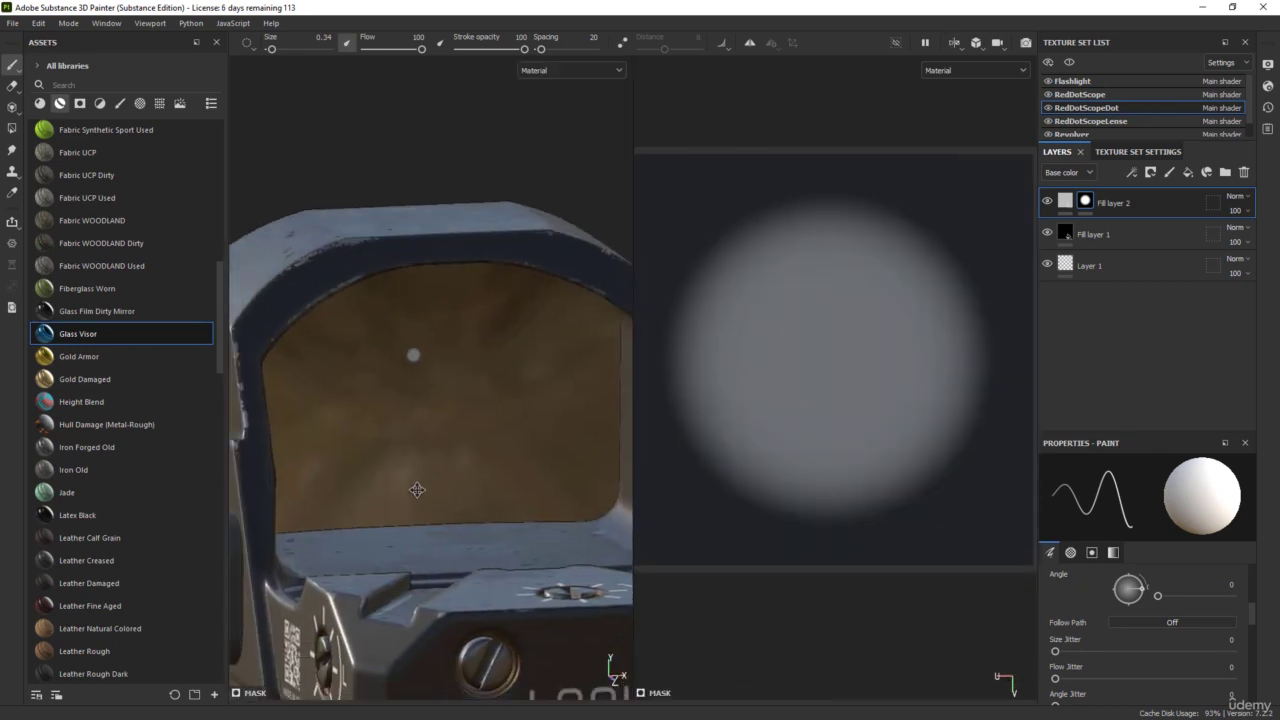
mouse_move(401, 420)
left_mouse_down("alt")
mouse_move(429, 397)
mouse_move(424, 325)
left_mouse_up("alt")
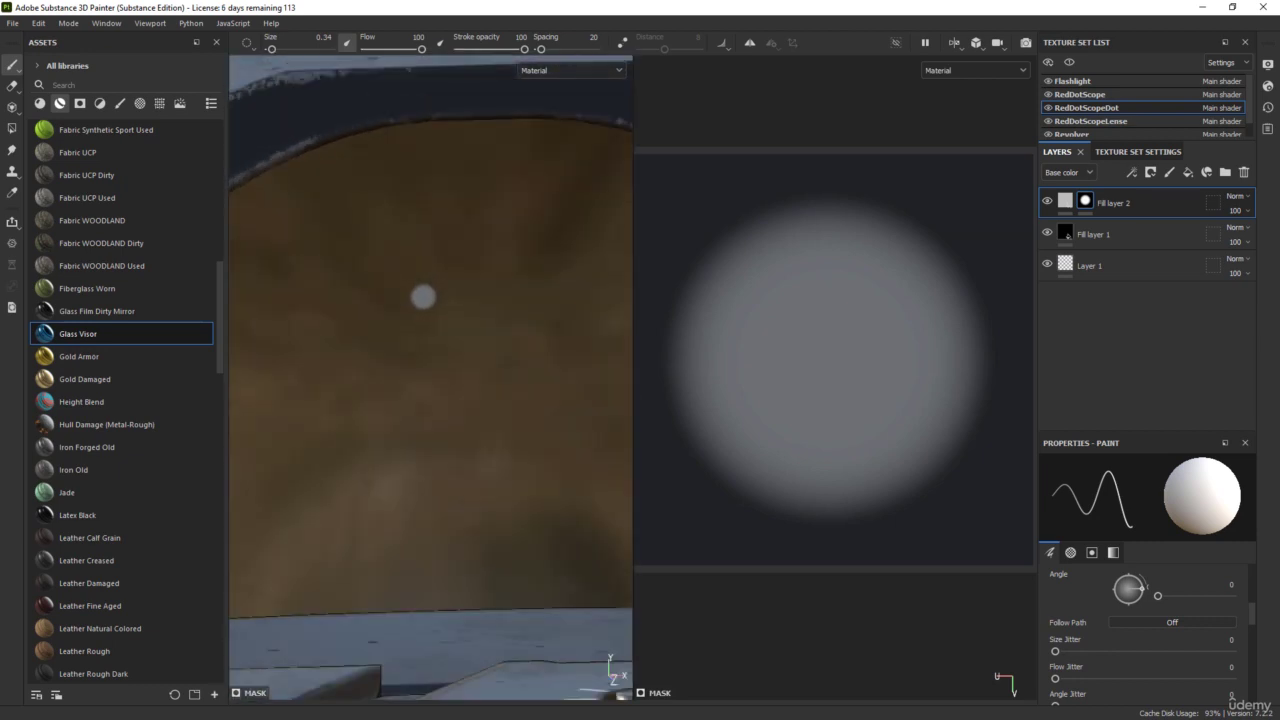
left_click(1063, 201)
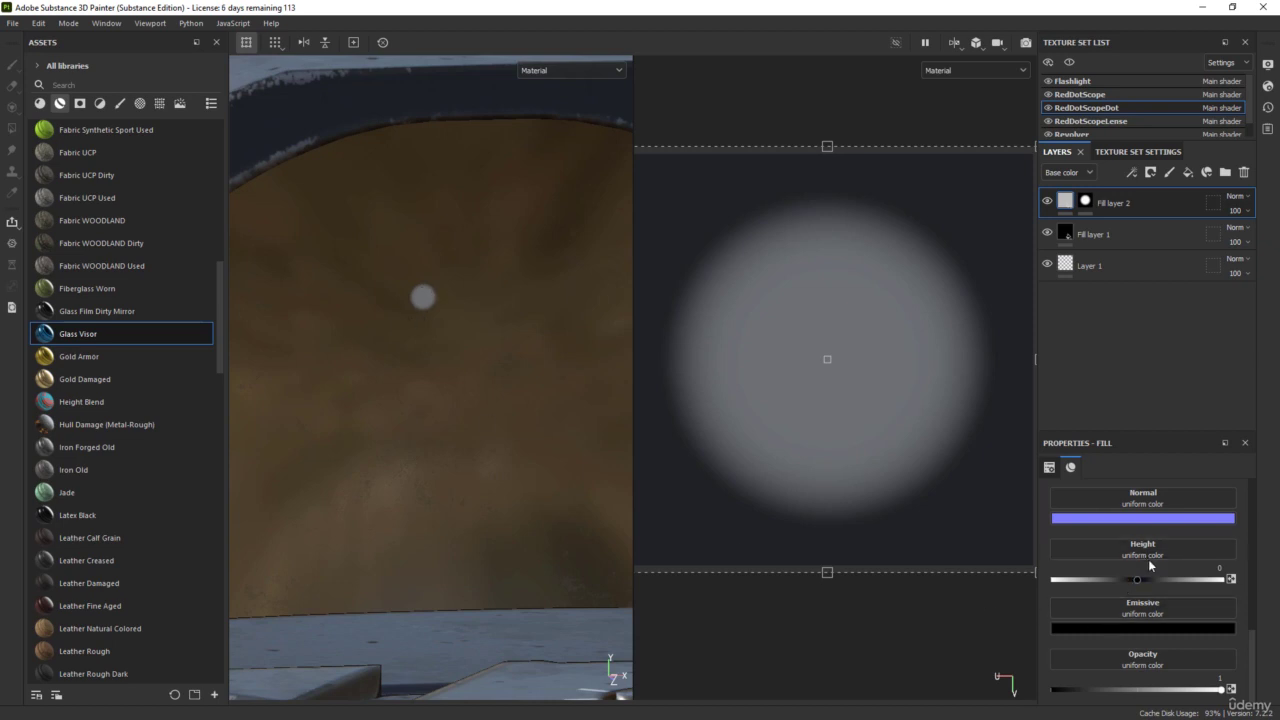
scroll(1142, 562, "up", 5)
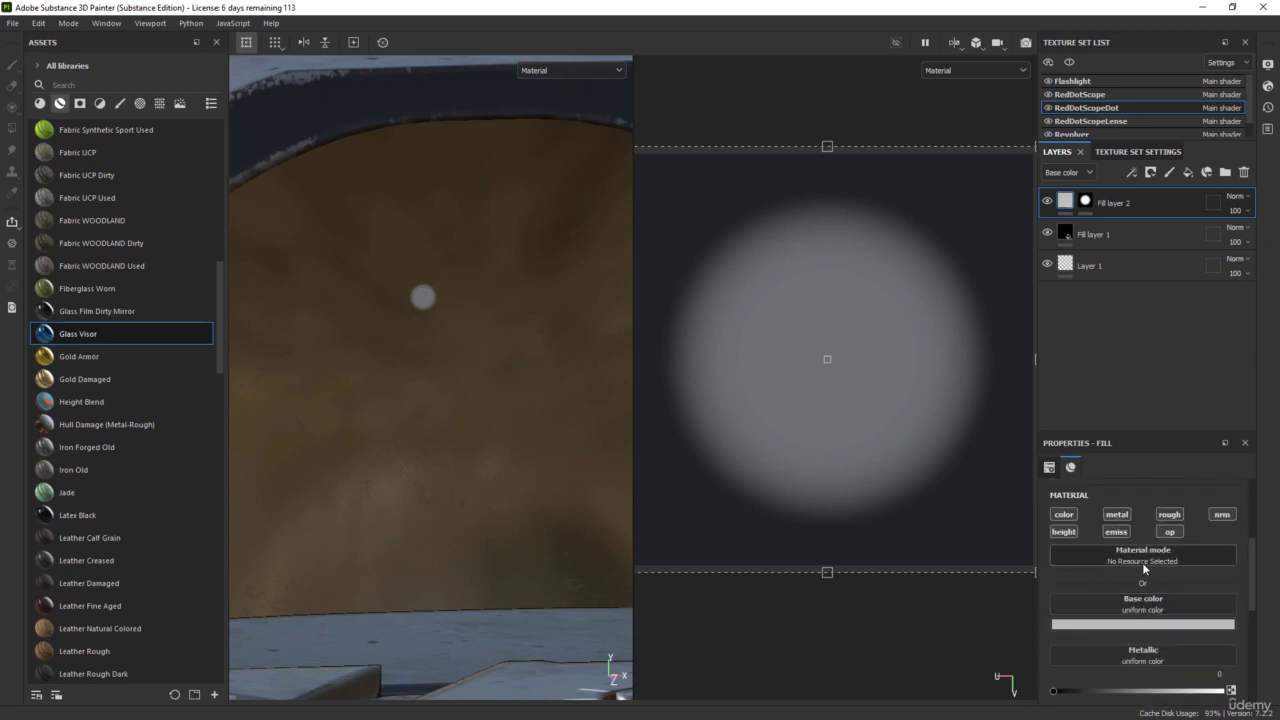
left_click(1131, 625)
left_click(1187, 482)
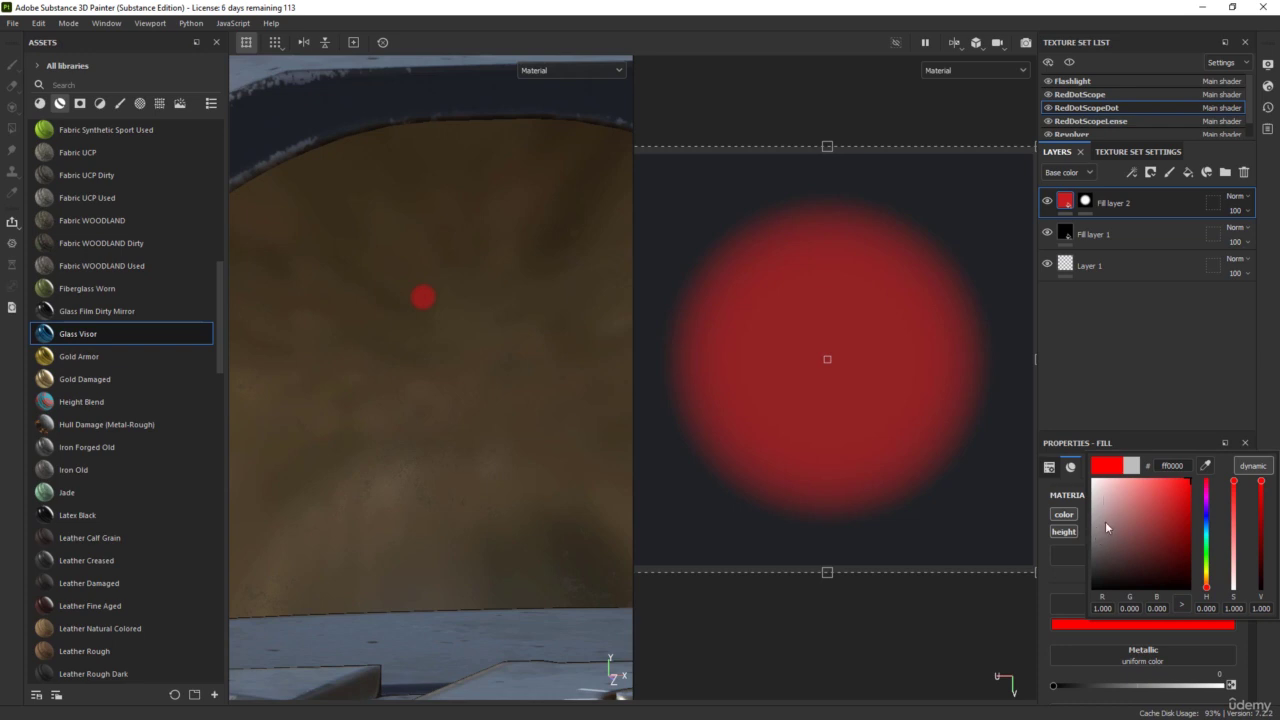
left_click_drag(1105, 521, 1064, 470)
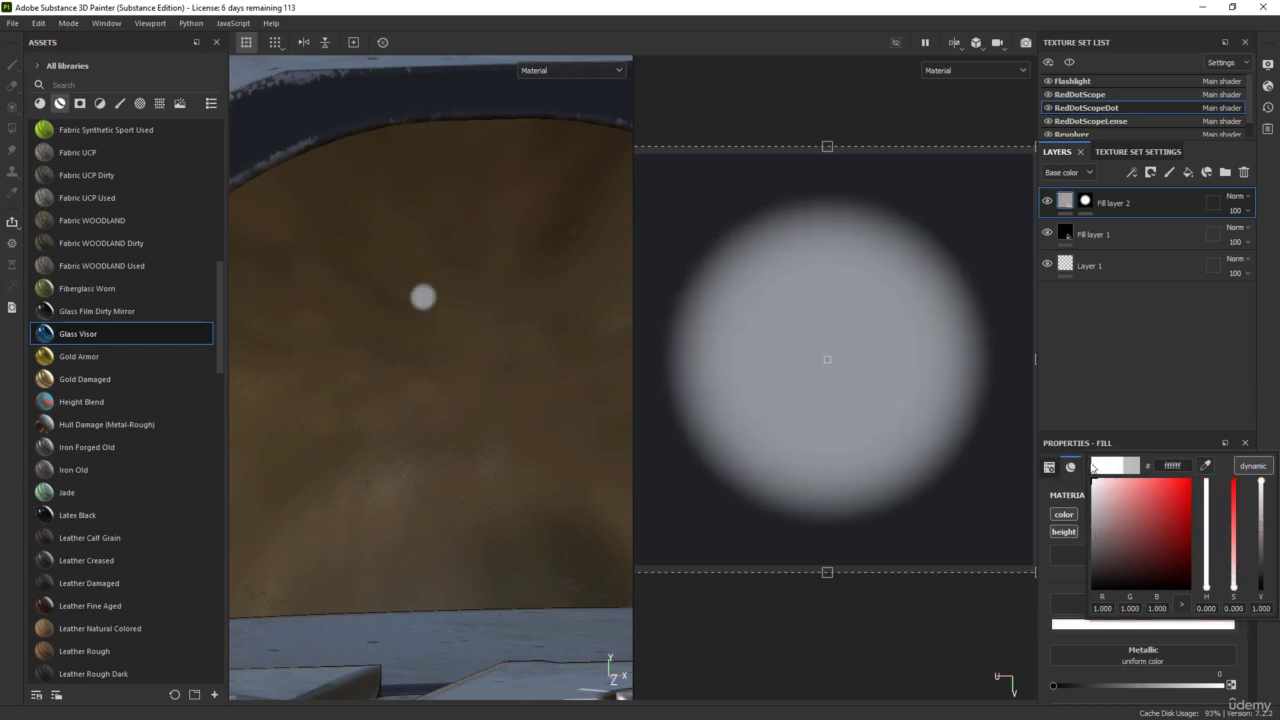
left_click(1156, 443)
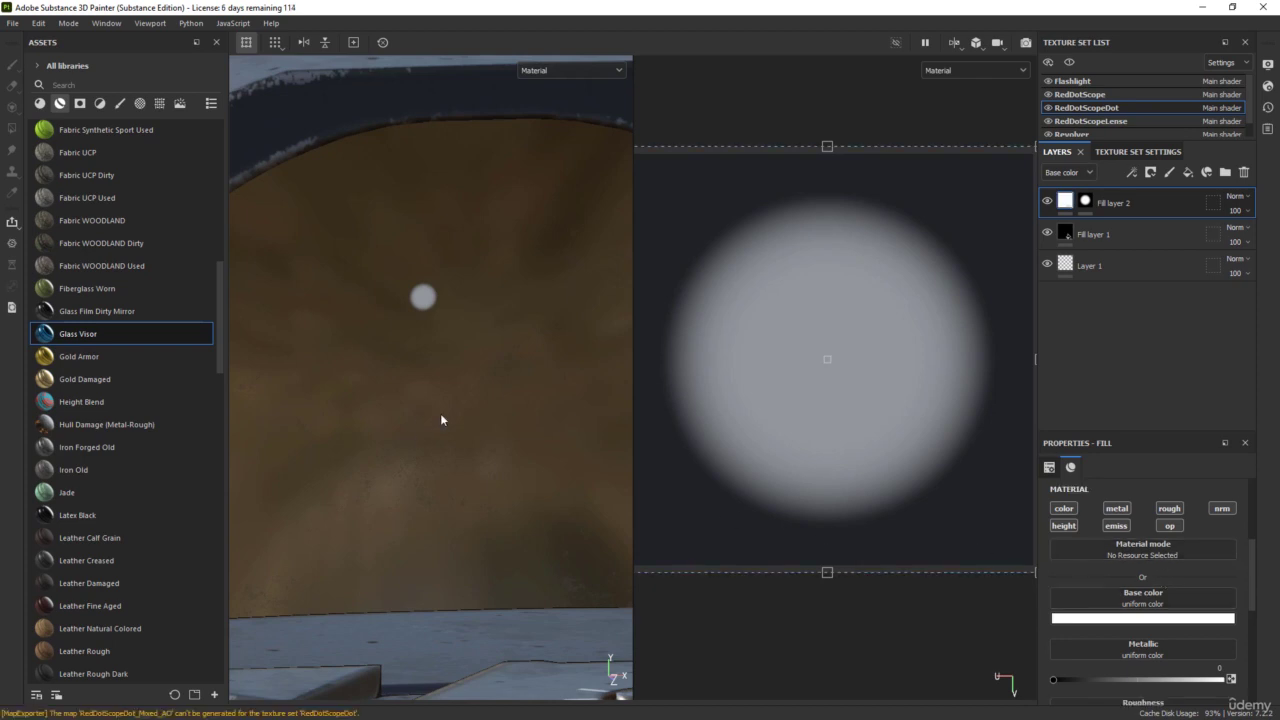
- Return to the full 3D view and delete the Glowing Edges layer from the Glass Visor folder of RedDotScopeLense
key("F3")
key("F2")
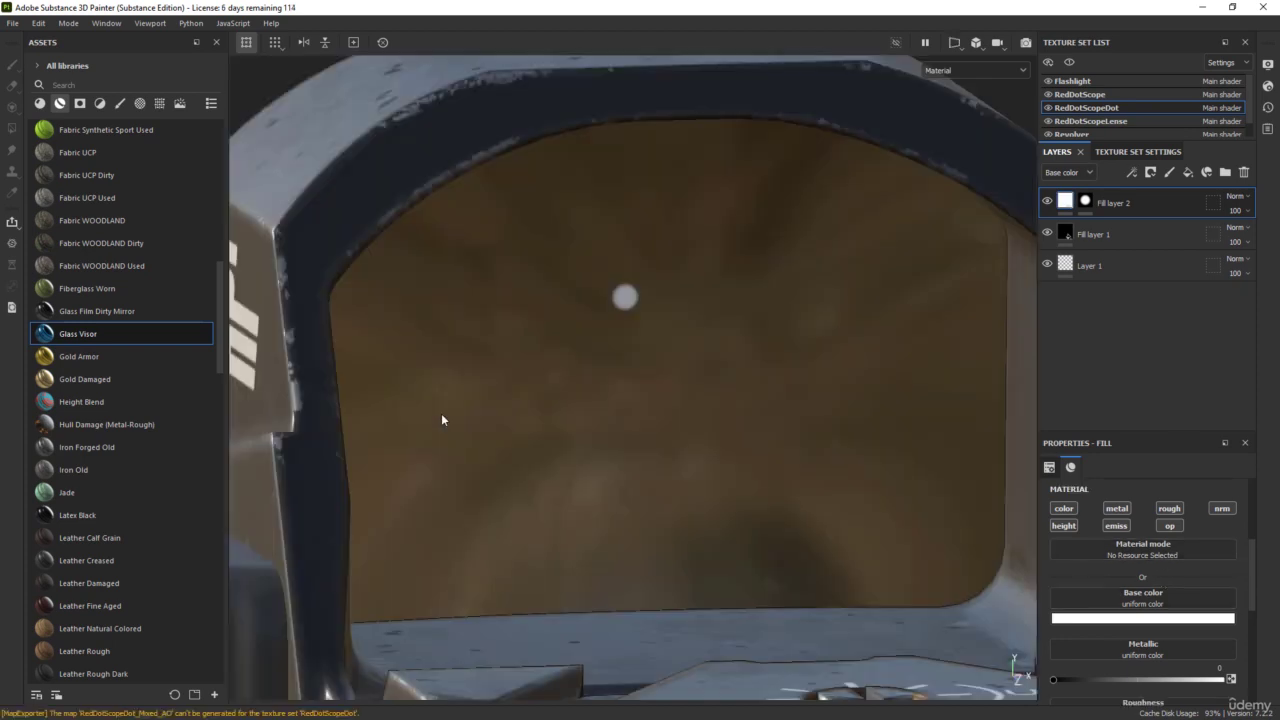
scroll(449, 407, "down", 4)
left_click_drag(544, 428, 880, 475, "alt")
scroll(364, 373, "up", 3)
left_click_drag(364, 374, 550, 411, "alt")
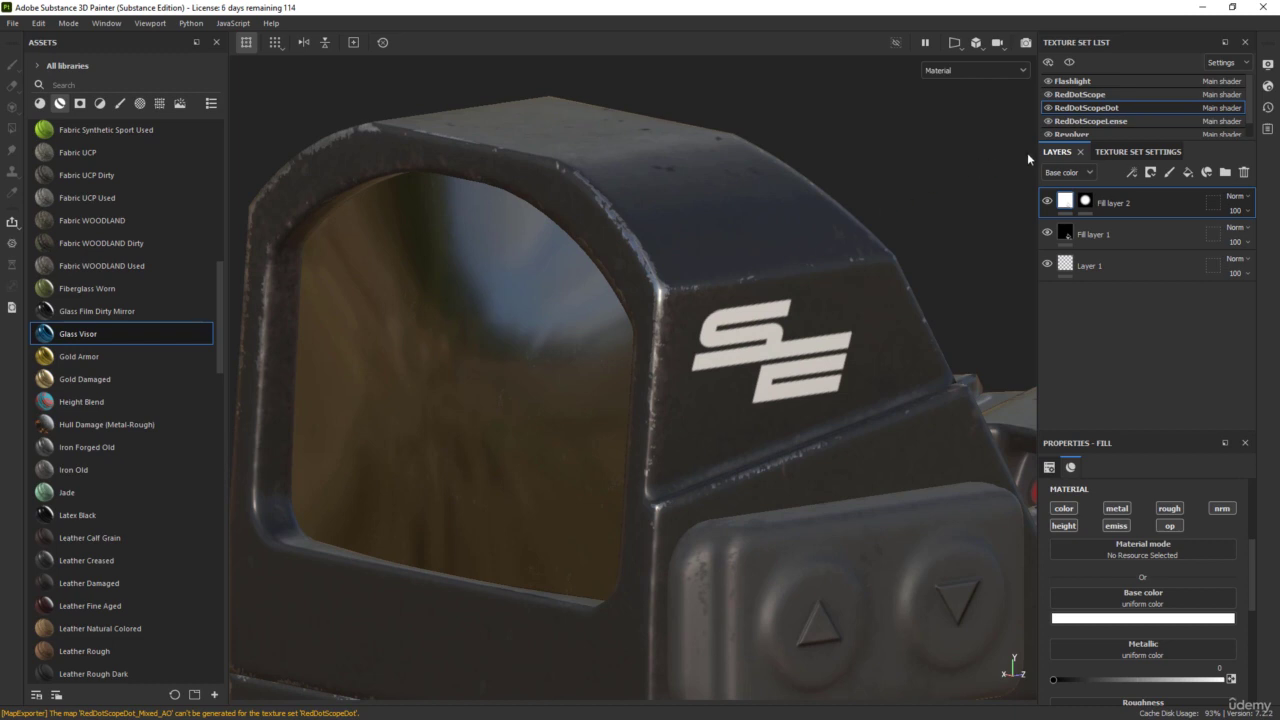
left_click(1094, 121)
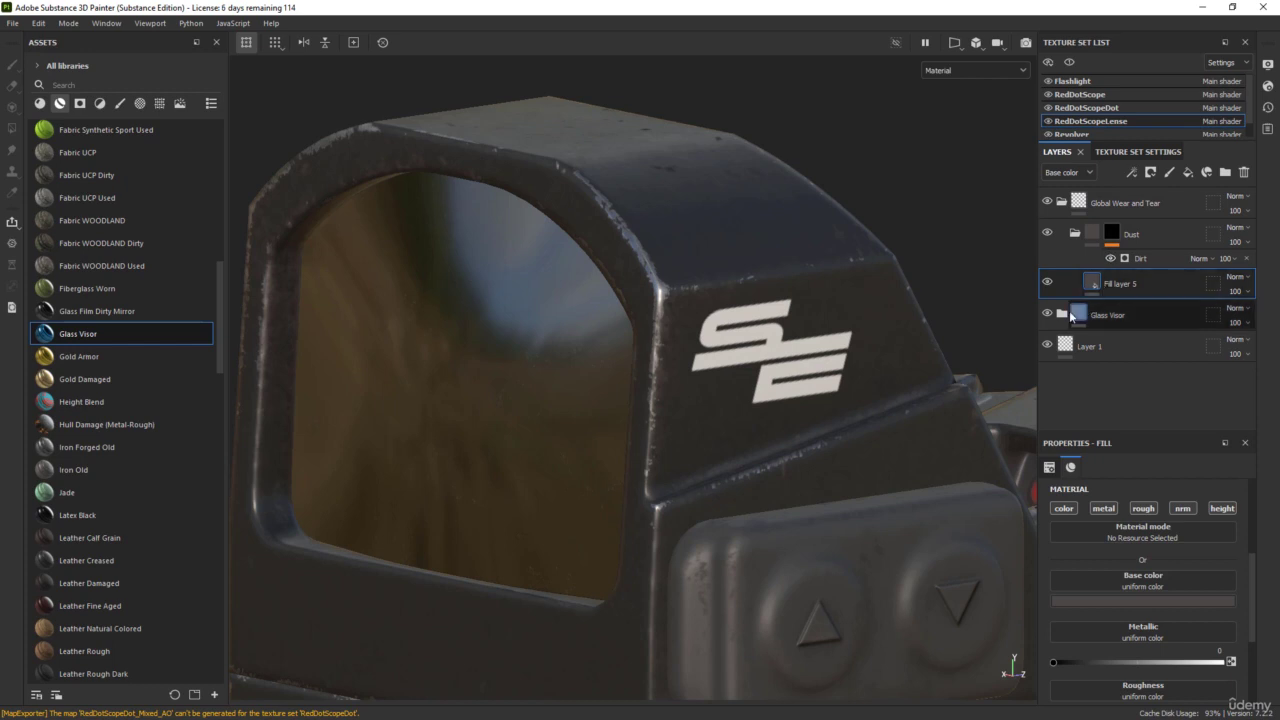
left_click(1062, 314)
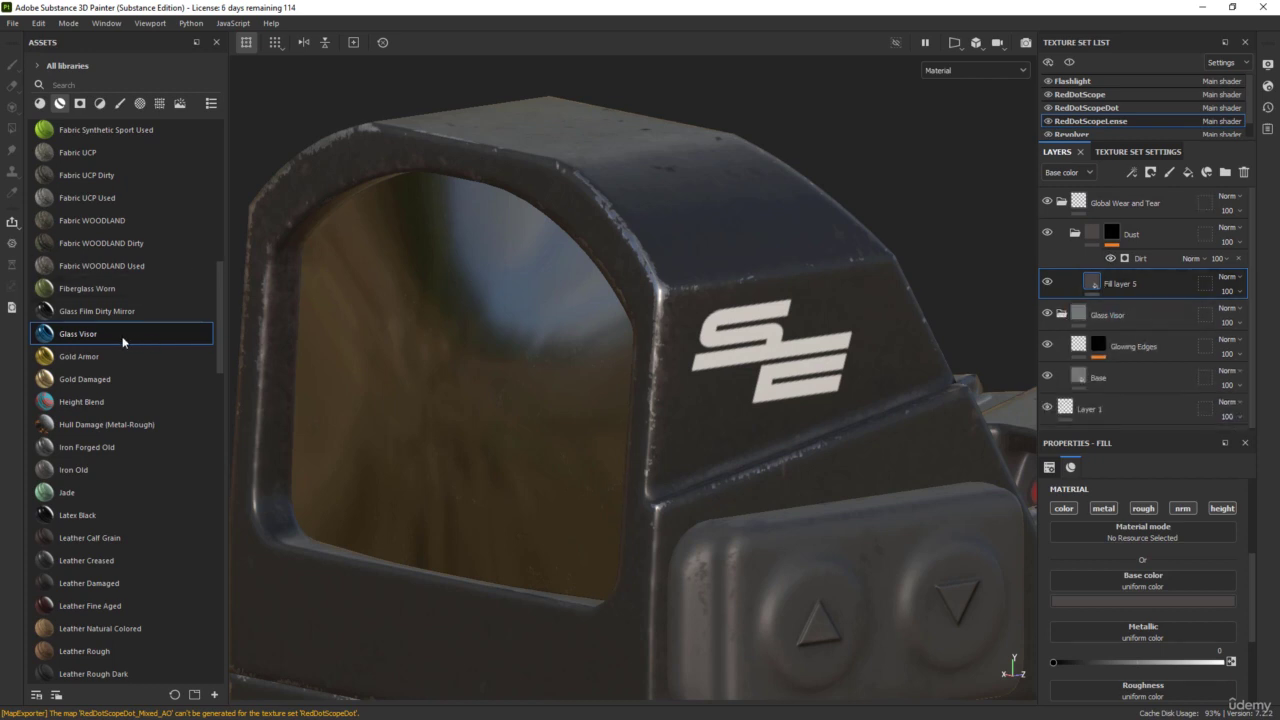
mouse_move(124, 339)
left_click(1165, 347)
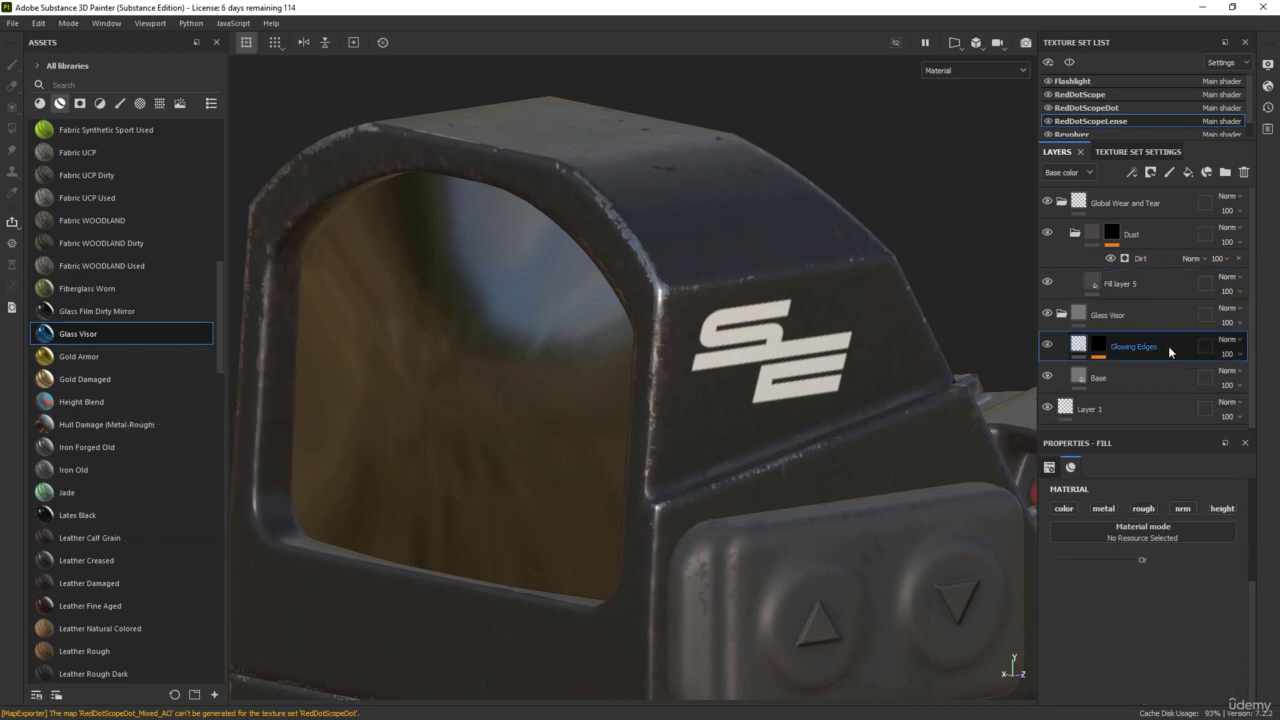
key("Delete")
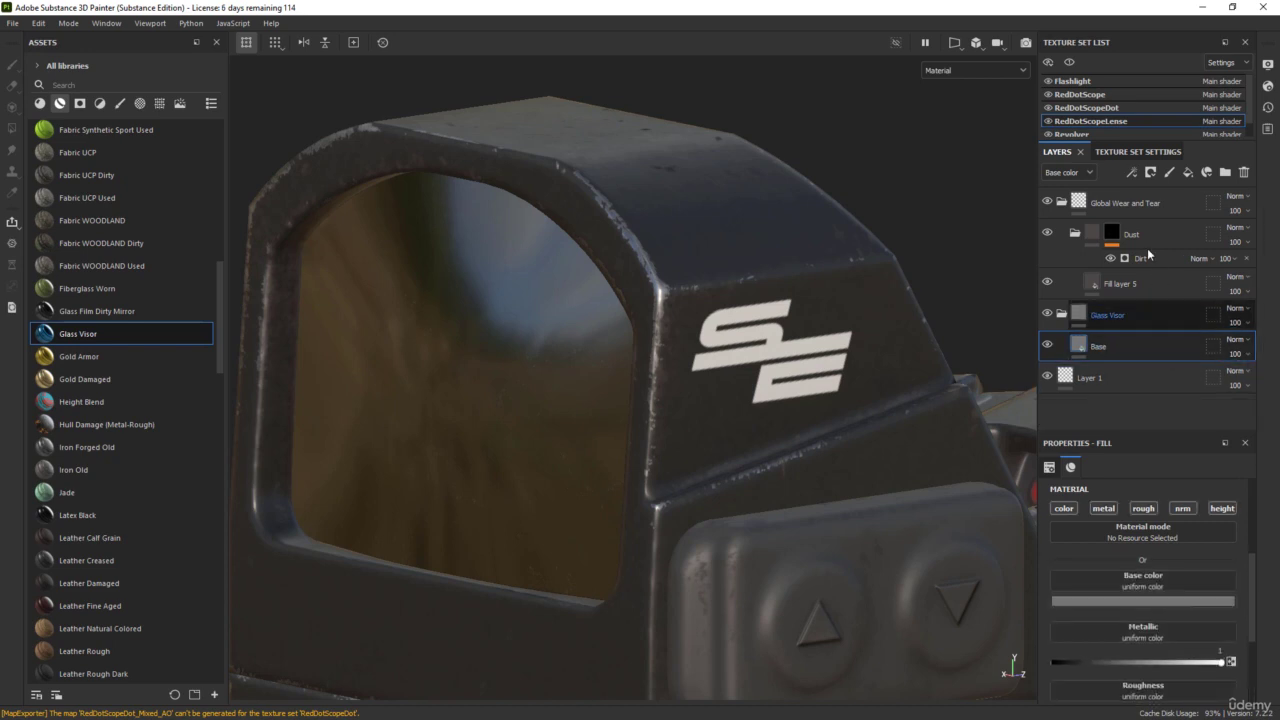
- Delete the Glowing Edges layer from the Glass Visor folder of the Flashlight texture set
scroll(596, 358, "down", 5)
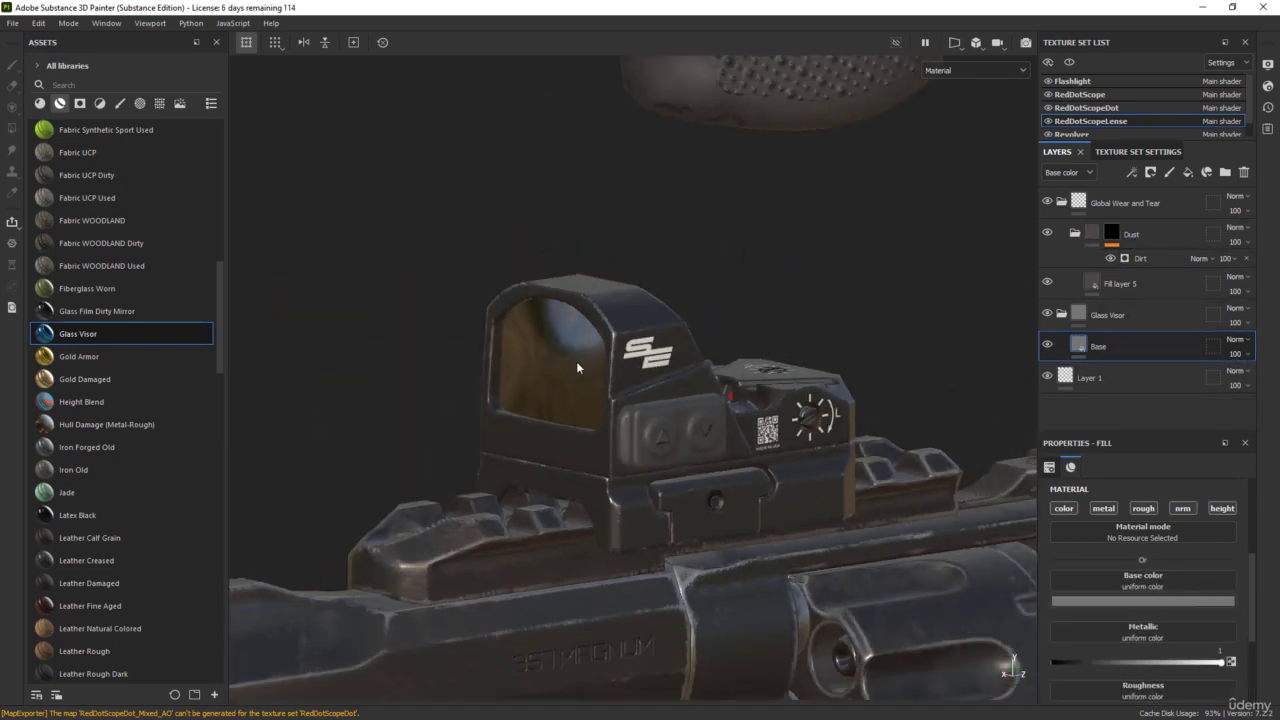
middle_click_drag(492, 418, 705, 62, "alt")
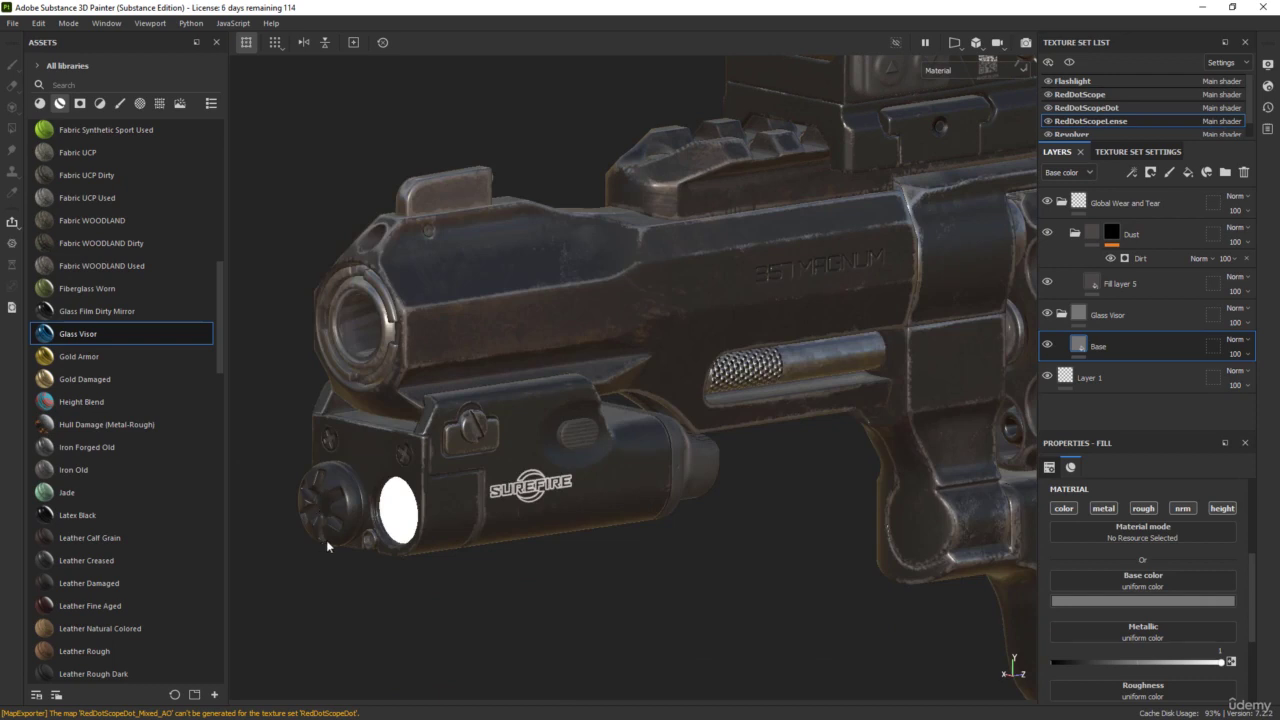
scroll(326, 540, "up", 4)
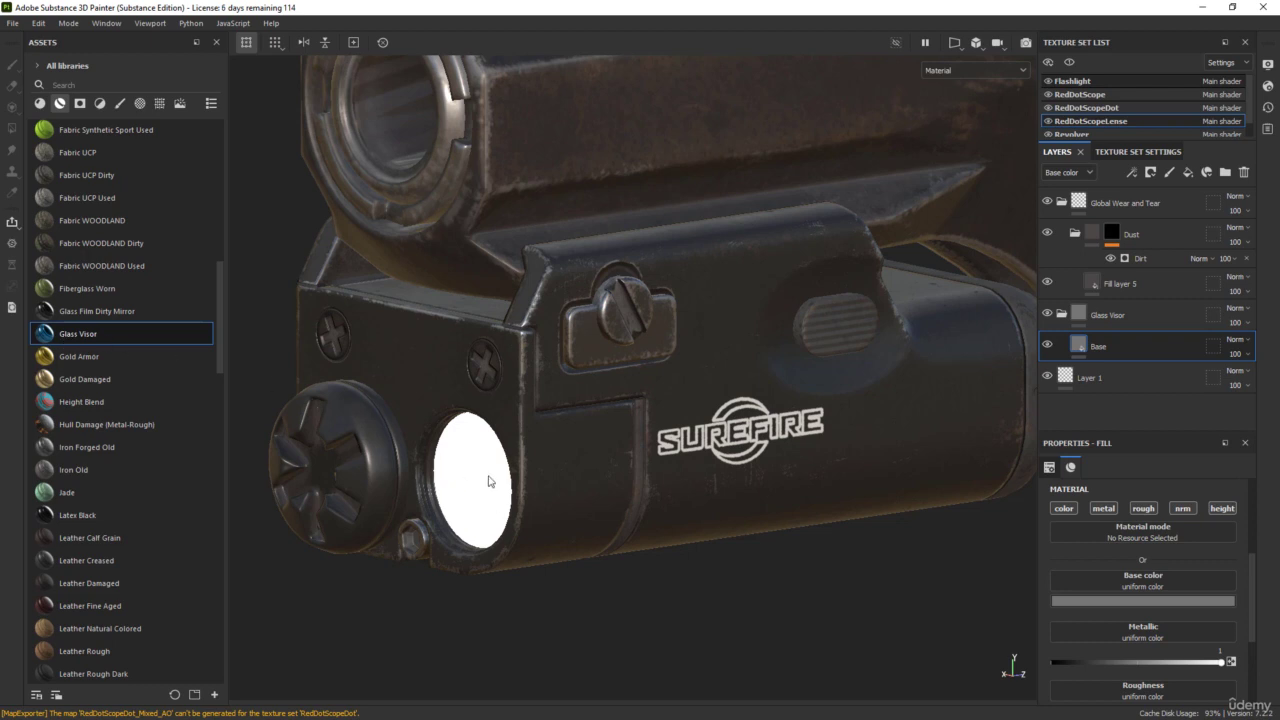
right_click(447, 481, "ctrl+alt")
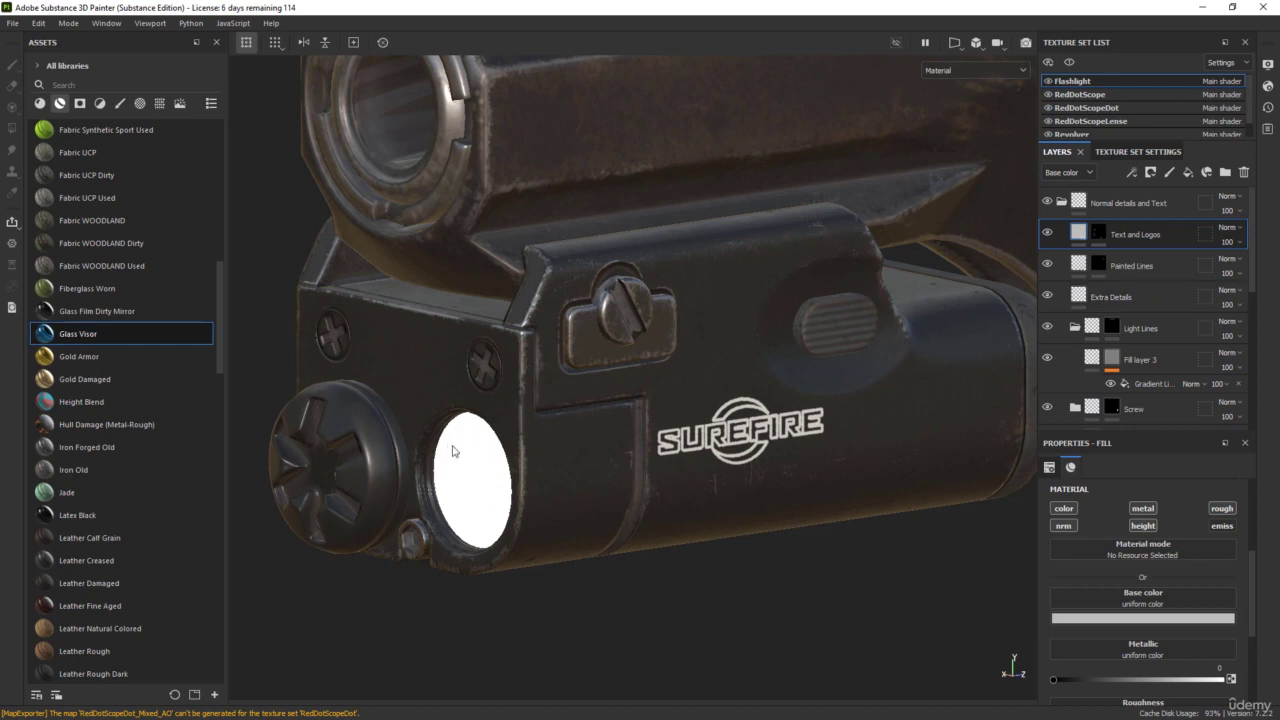
left_click(1061, 202)
left_click(1061, 265)
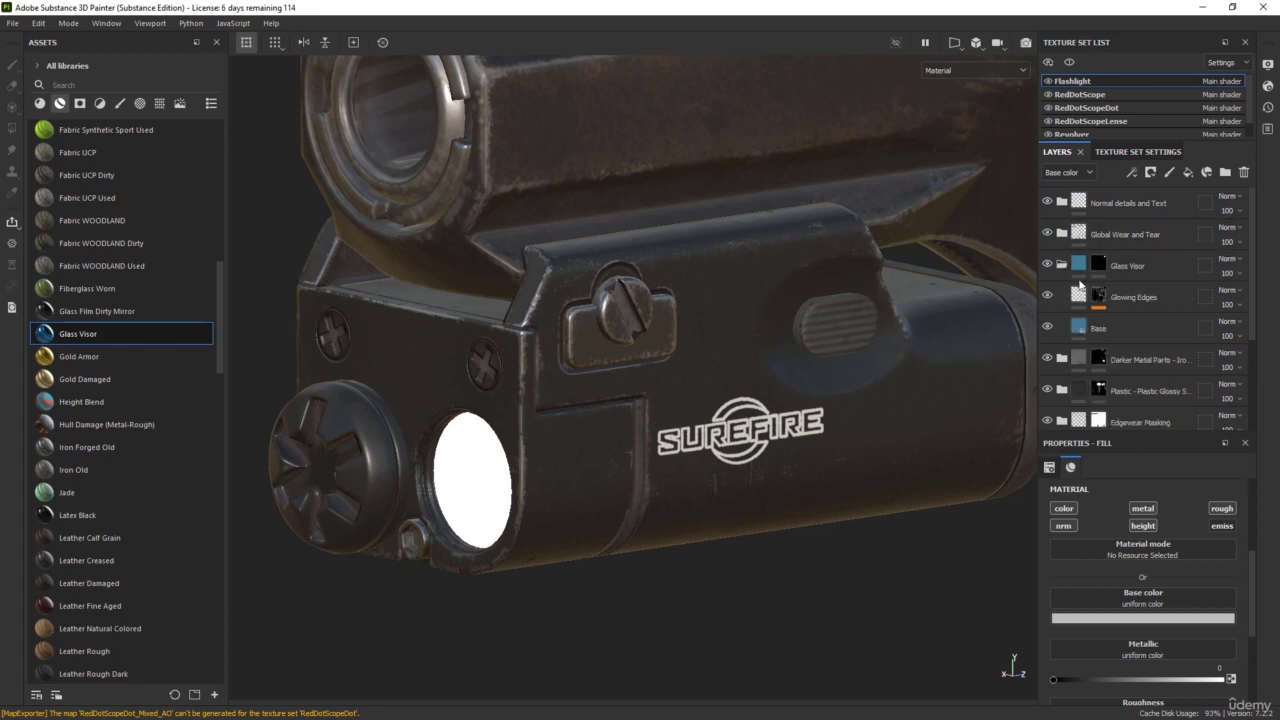
left_click(1150, 298)
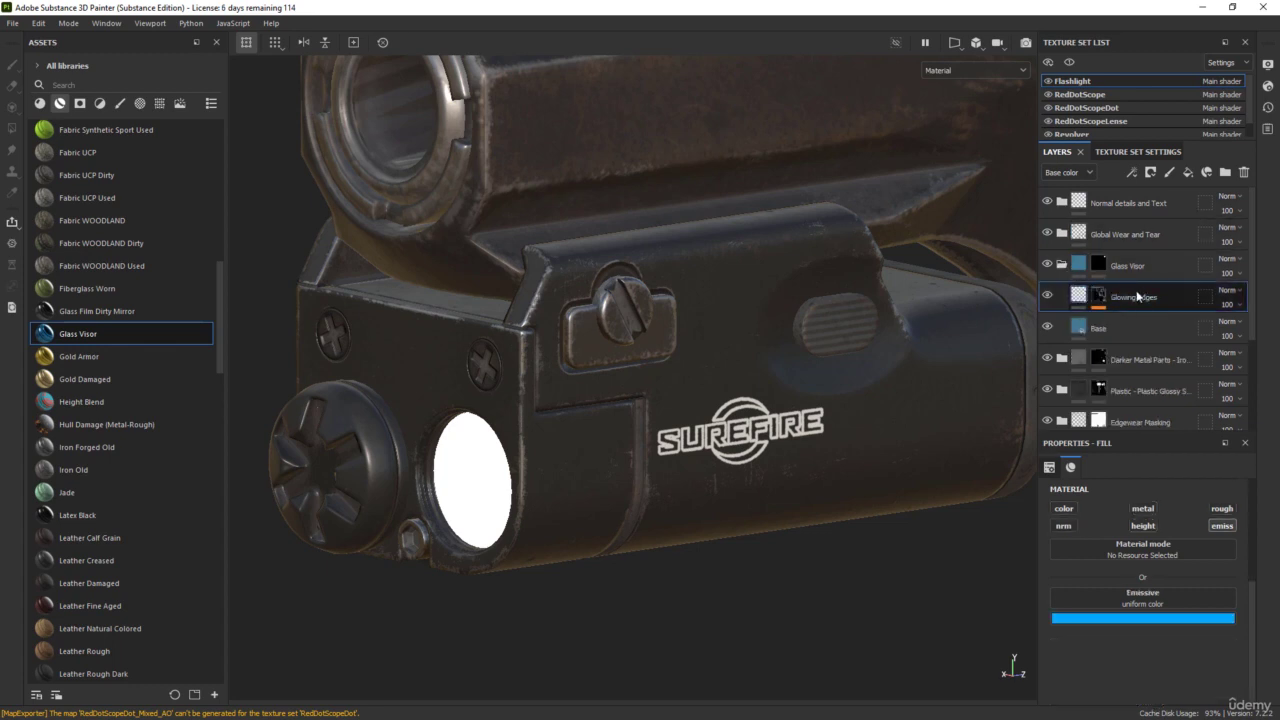
key("Delete")
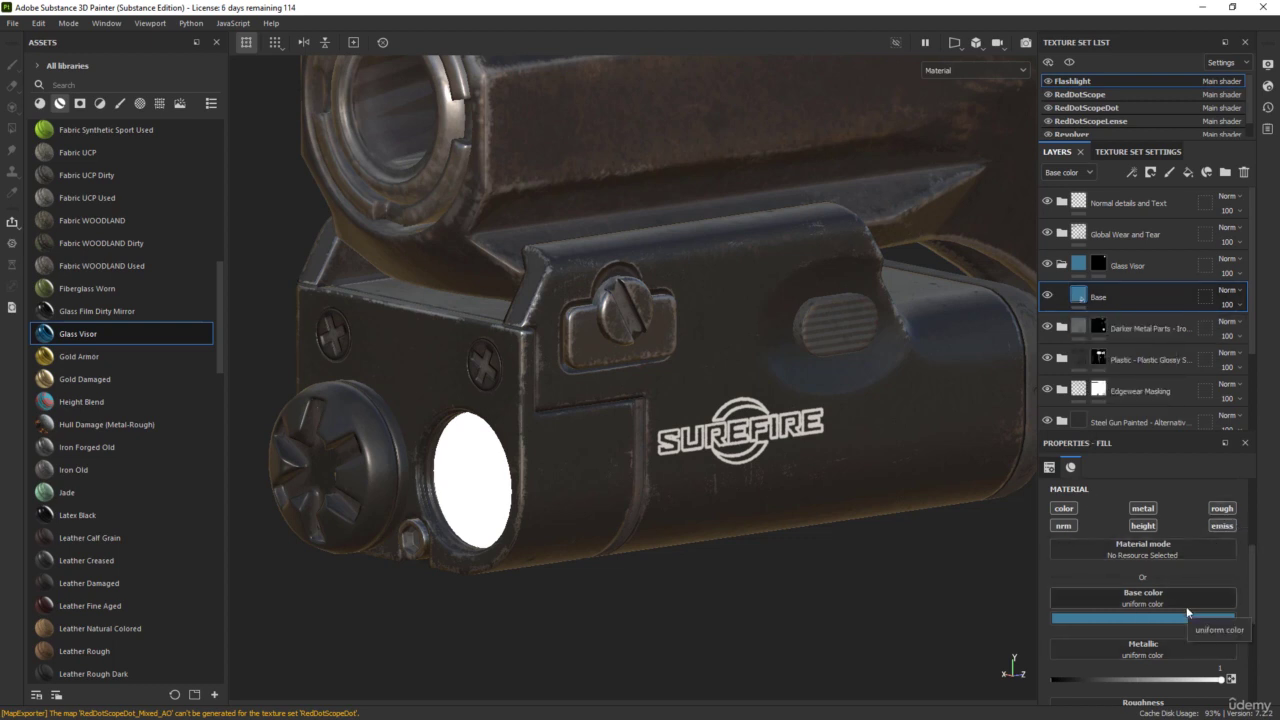
- Try a black emissive color, 000000, on the Flashlight's Glass Visor Base layer, and restore it to white, ffffff
scroll(1186, 606, "down", 1)
scroll(1186, 606, "down", 2)
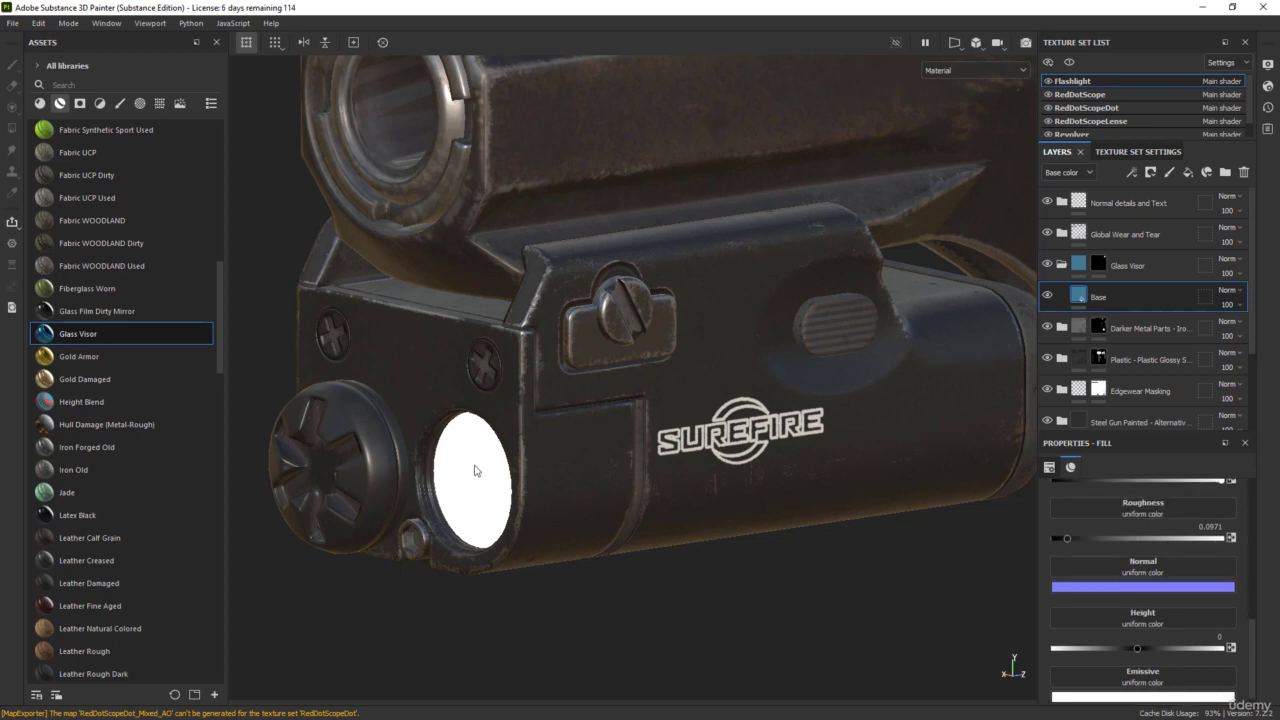
left_click(1143, 697)
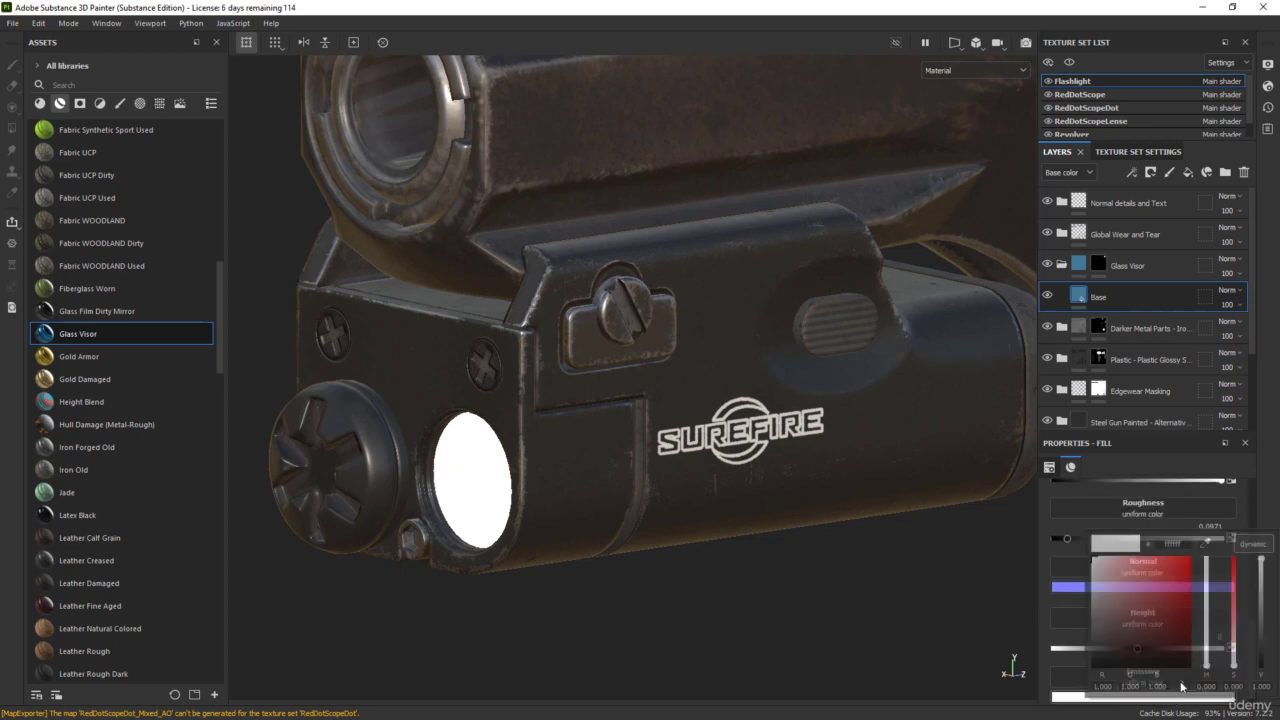
left_click_drag(1100, 612, 1093, 662)
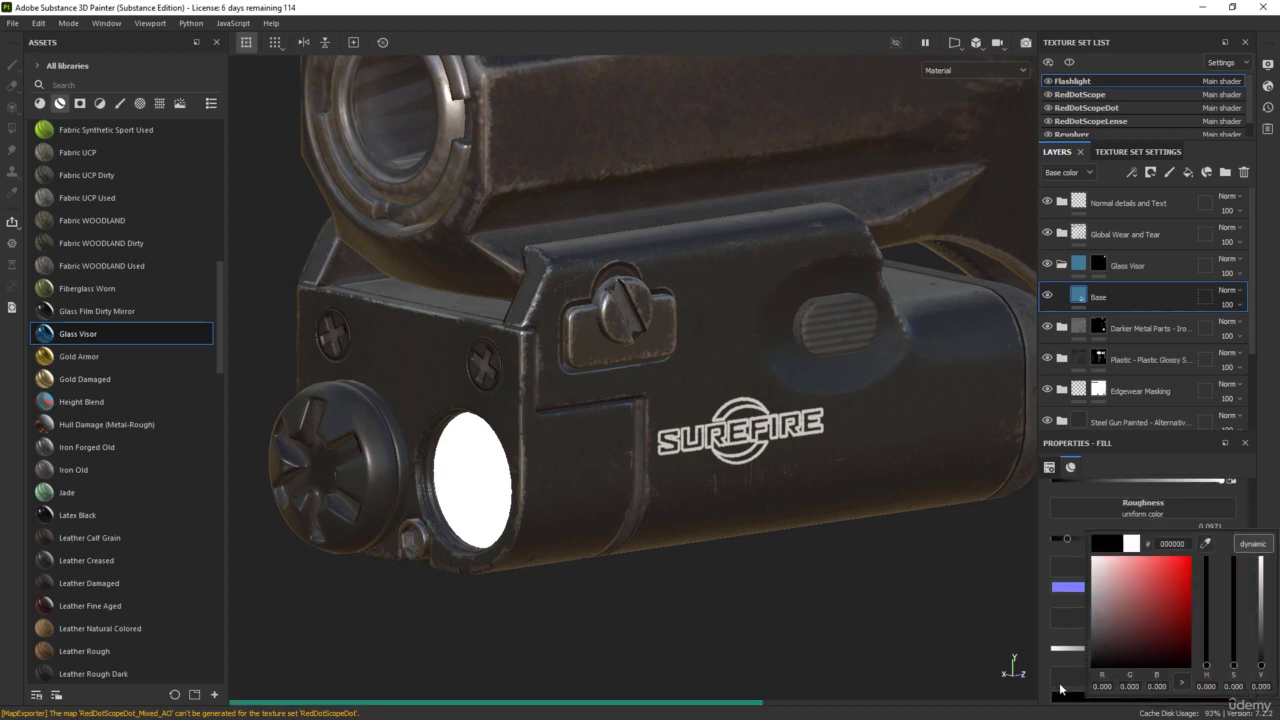
left_click(651, 574)
left_click_drag(651, 574, 486, 437, "alt")
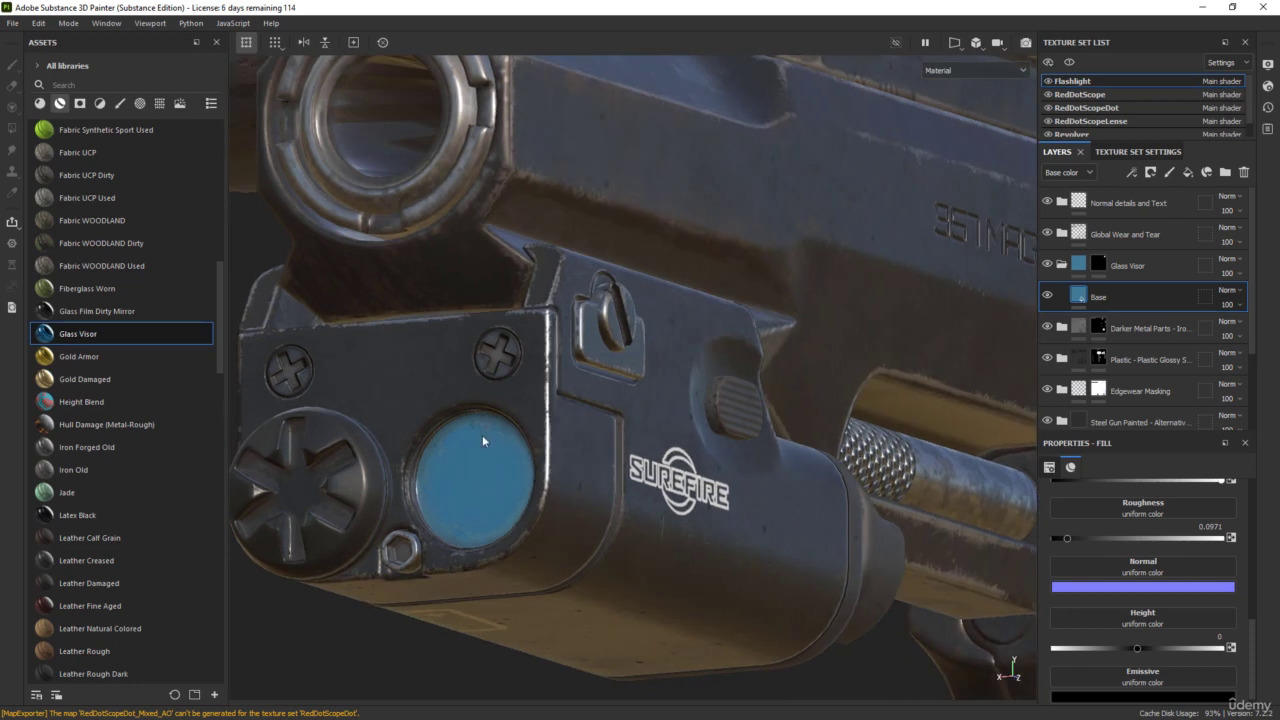
left_click(1116, 697)
left_click_drag(1108, 619, 1071, 552)
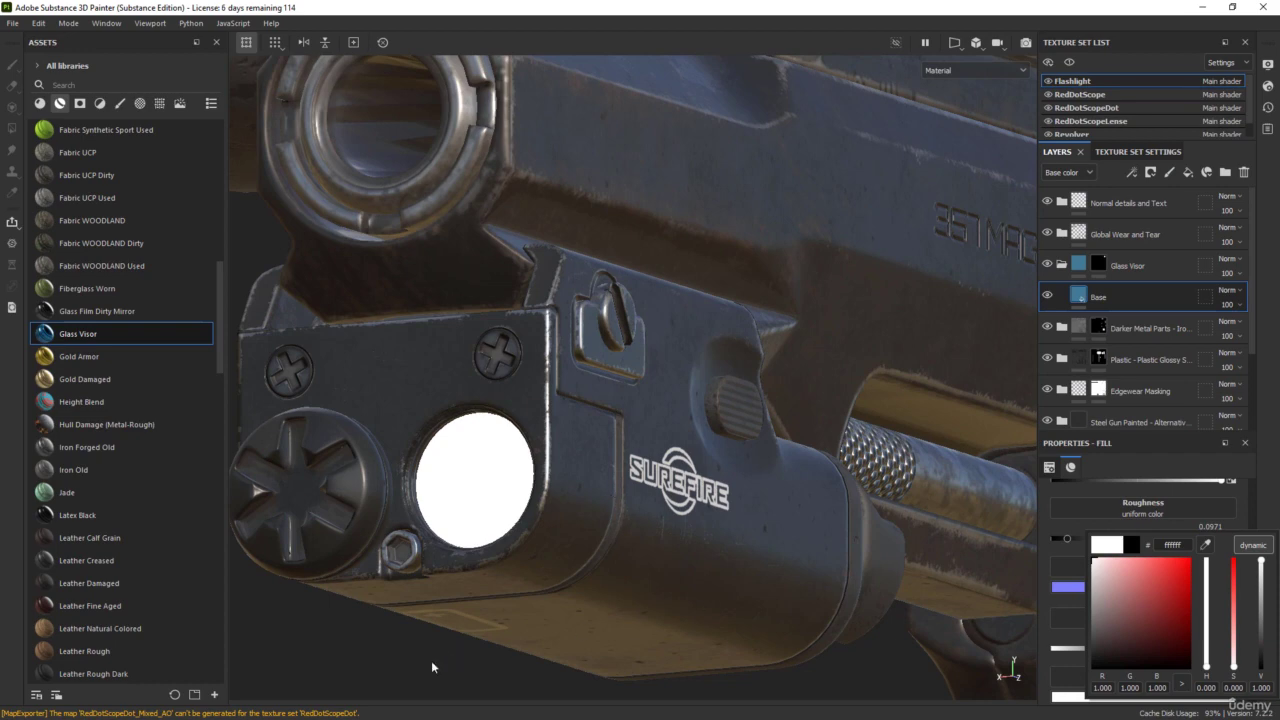
- Examine the whole revolver with its scope and glowing flashlight, from several angles and under rotated environment lighting
left_click(406, 658)
scroll(702, 451, "down", 4)
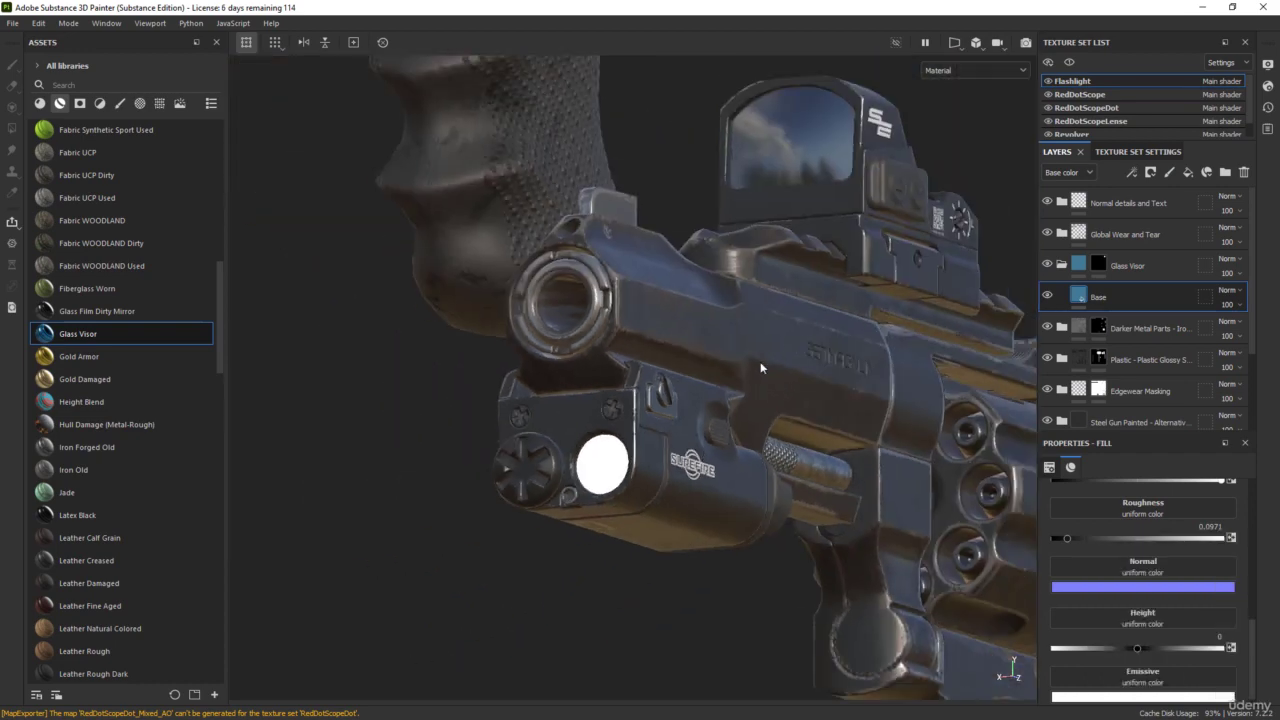
left_click_drag(760, 362, 688, 440, "alt")
middle_click_drag(688, 440, 430, 528, "alt")
scroll(720, 422, "down", 4)
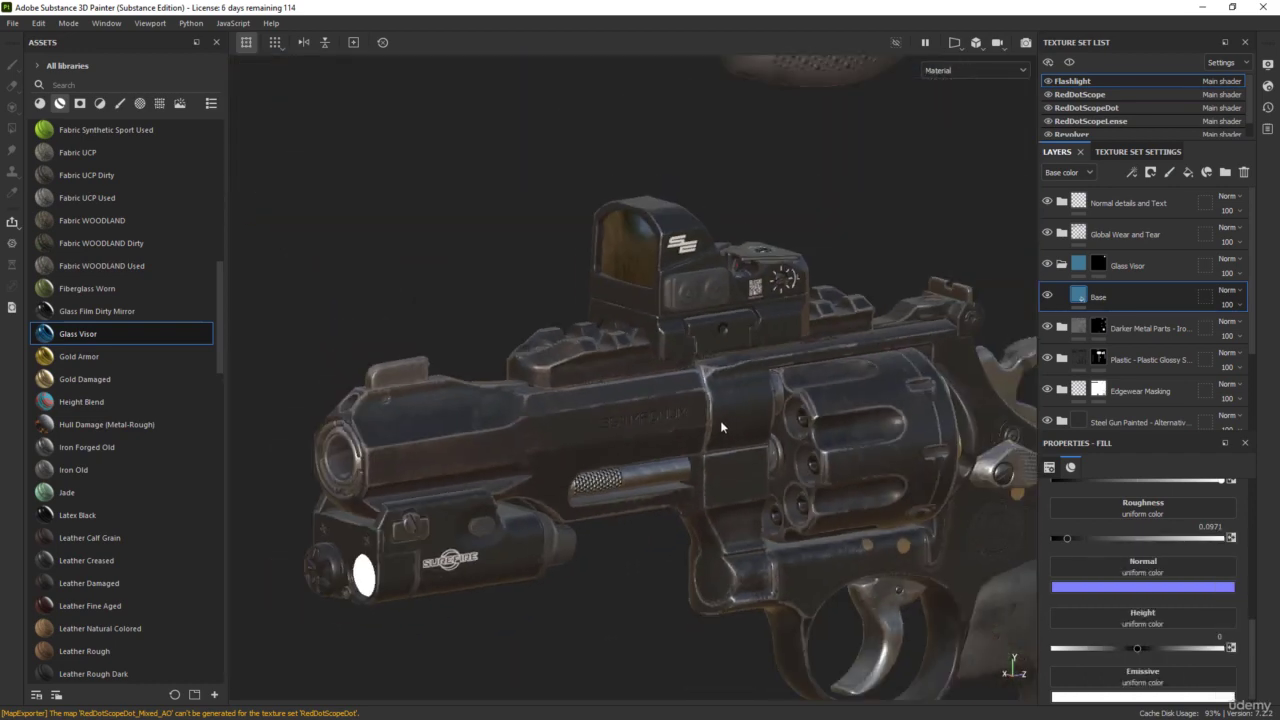
left_click_drag(720, 420, 657, 400, "alt")
middle_click_drag(730, 464, 629, 363, "alt")
scroll(630, 364, "down", 1)
scroll(630, 364, "down", 1)
mouse_move(574, 463)
middle_mouse_down("alt")
mouse_move(560, 426)
mouse_move(571, 439)
middle_mouse_up("alt")
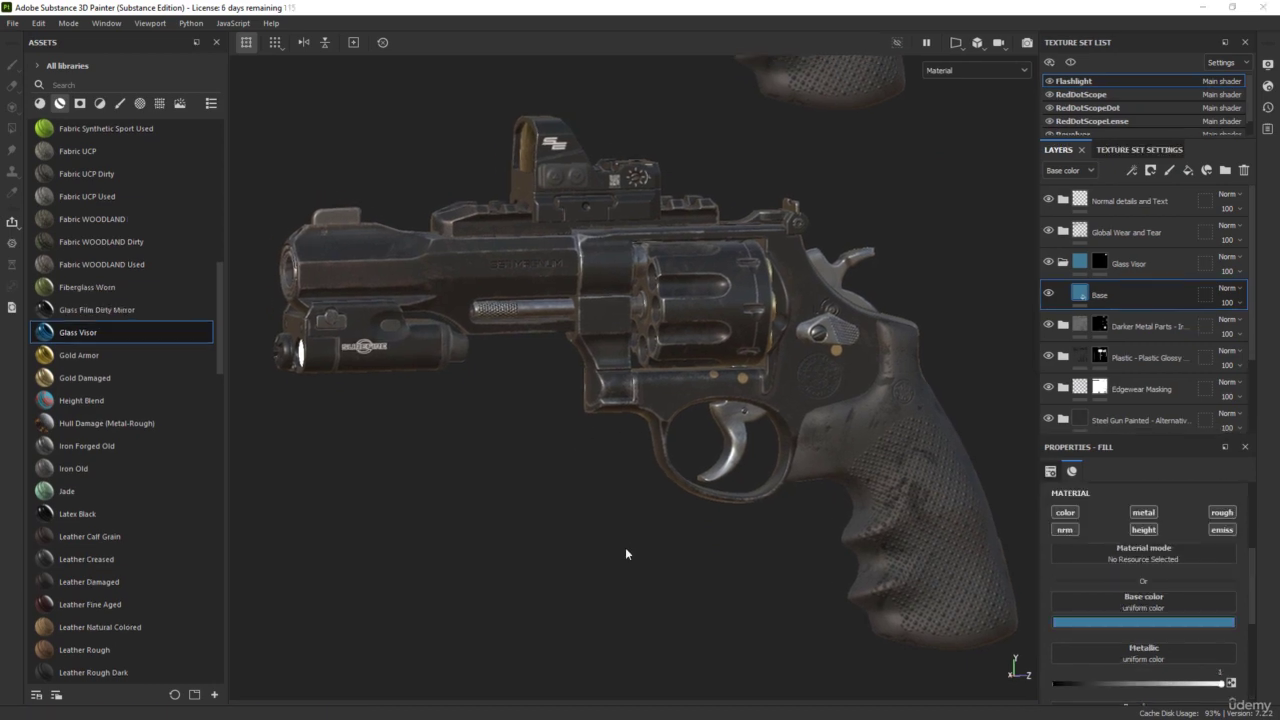
right_click_drag(761, 576, 654, 564, "shift")
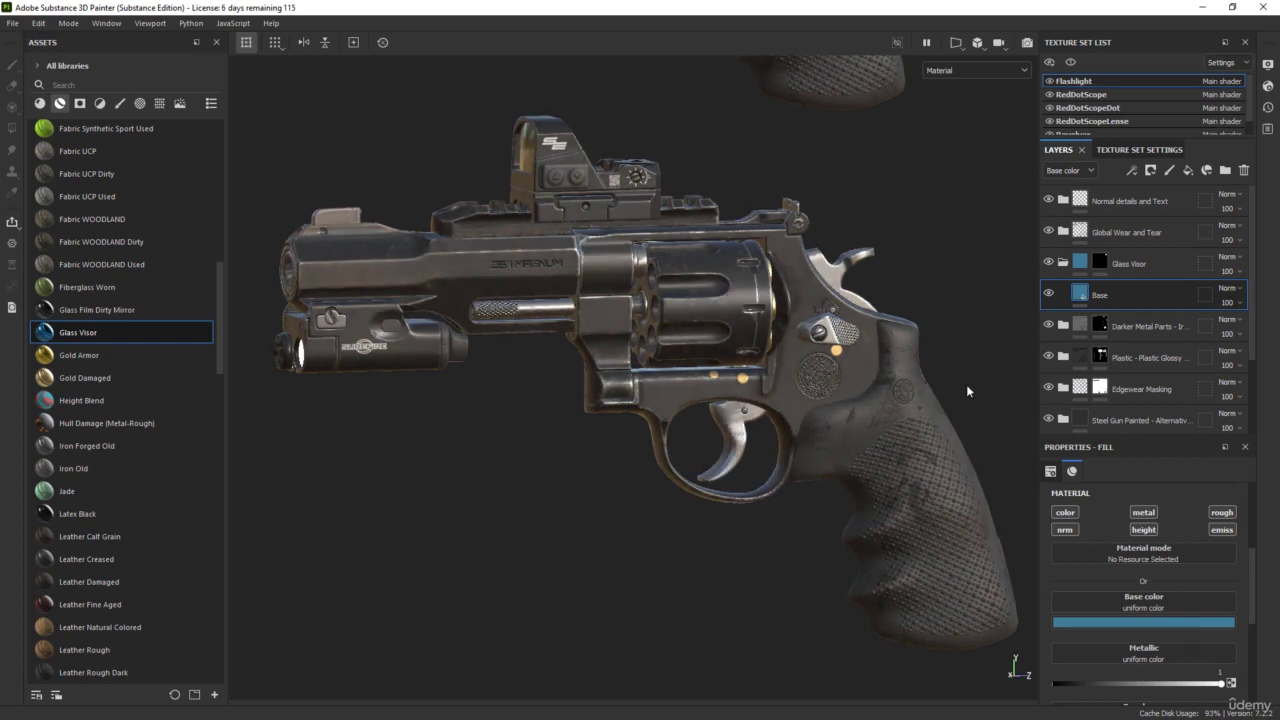
- Review the revolver texturing tasks in revolver_todo.txt in Notepad, and move the note out of the way
left_click_drag(1279, 278, 806, 166)
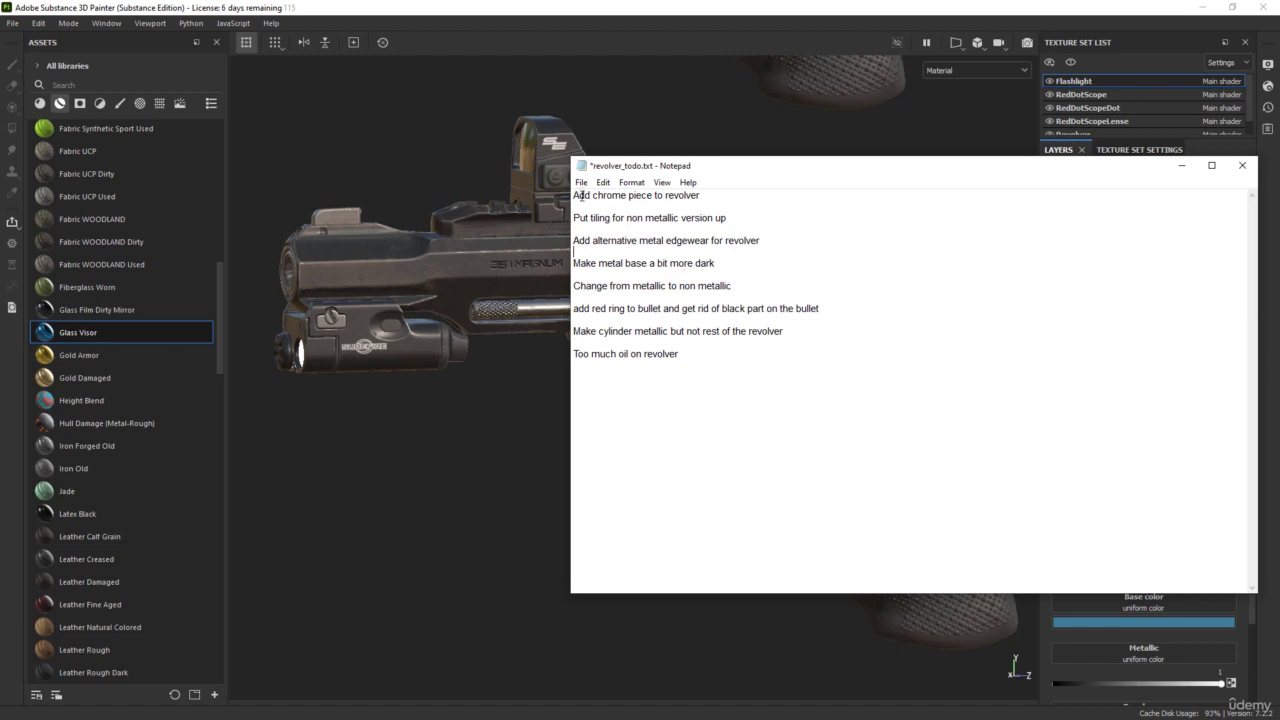
left_click_drag(723, 167, 930, 149)
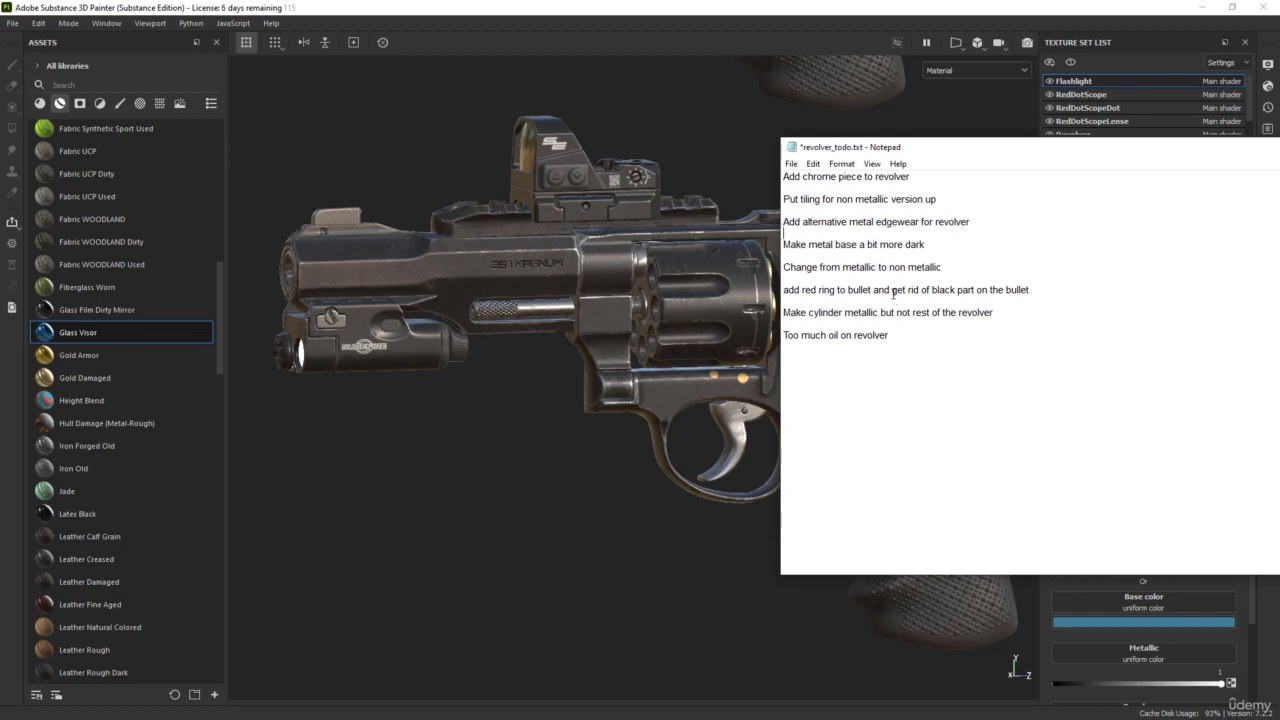
left_click_drag(880, 146, 884, 166)
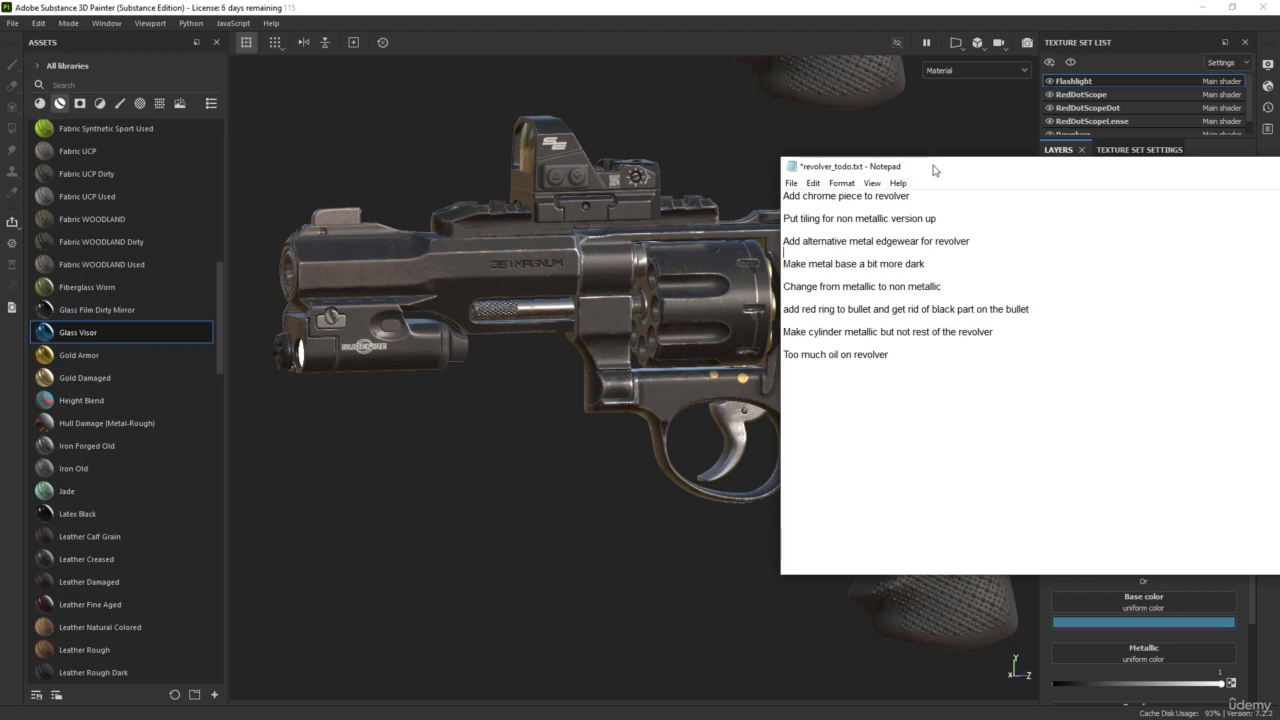
left_click_drag(945, 286, 784, 288)
left_click(997, 255)
left_click_drag(926, 170, 993, 230)
left_click_drag(931, 421, 842, 271)
left_click(916, 442)
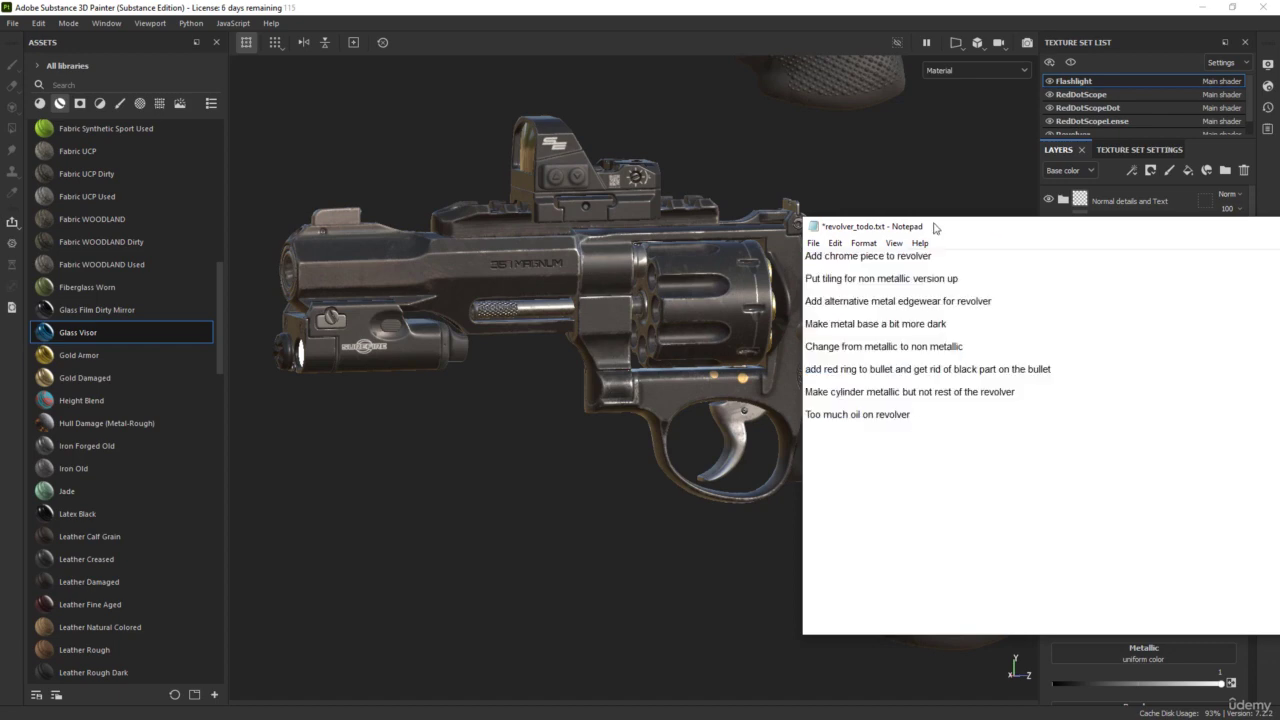
mouse_move(937, 231)
left_mouse_down()
mouse_move(914, 257)
mouse_move(957, 446)
mouse_move(1279, 195)
mouse_move(1279, 414)
left_mouse_up()
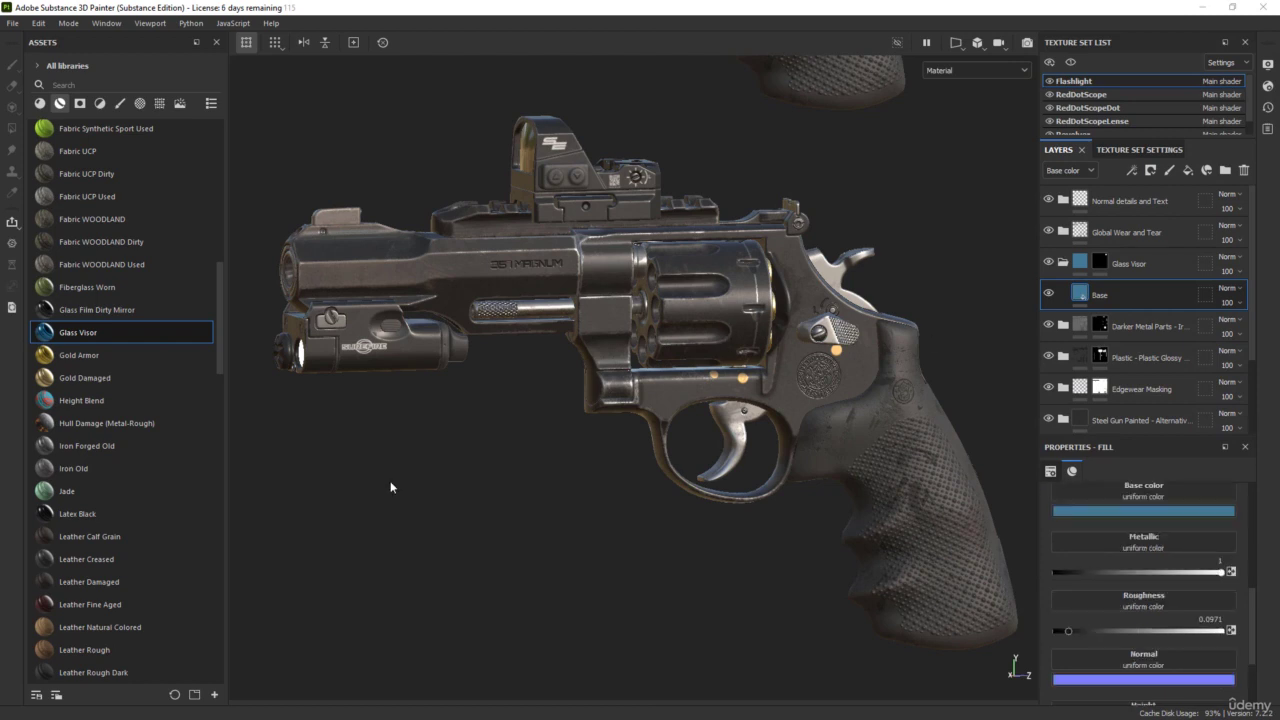
- Collapse the Flashlight's Glass Visor folder and hide its alternative Steel Gun Painted folder
middle_click_drag(363, 484, 577, 486, "alt")
left_click_drag(577, 486, 531, 469, "alt")
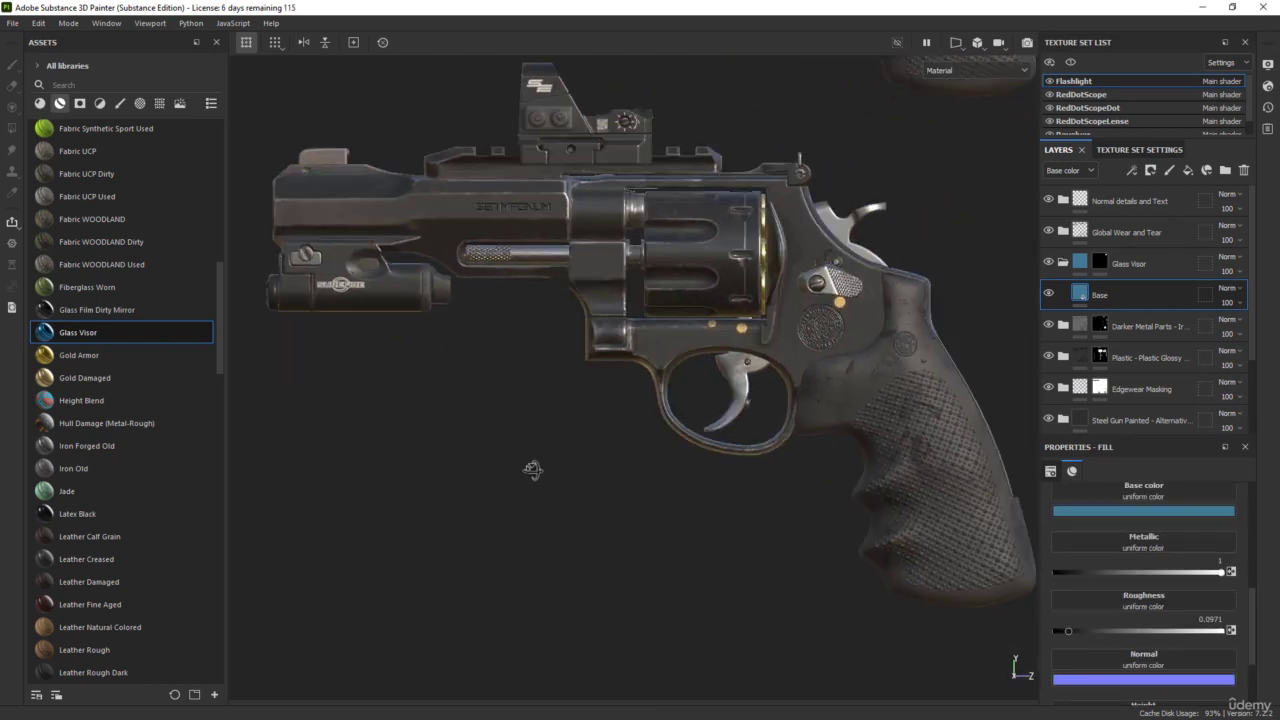
middle_click_drag(459, 395, 518, 416, "alt")
scroll(517, 415, "up", 8)
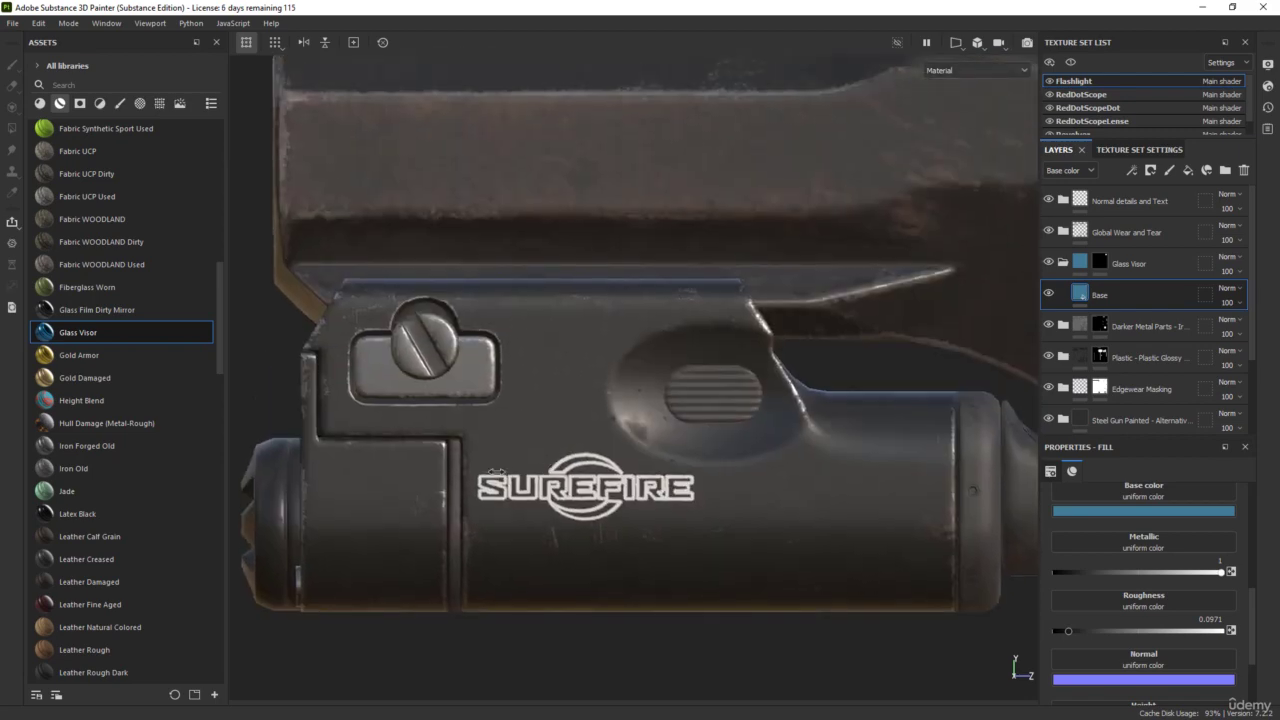
right_click_drag(497, 471, 618, 460, "shift")
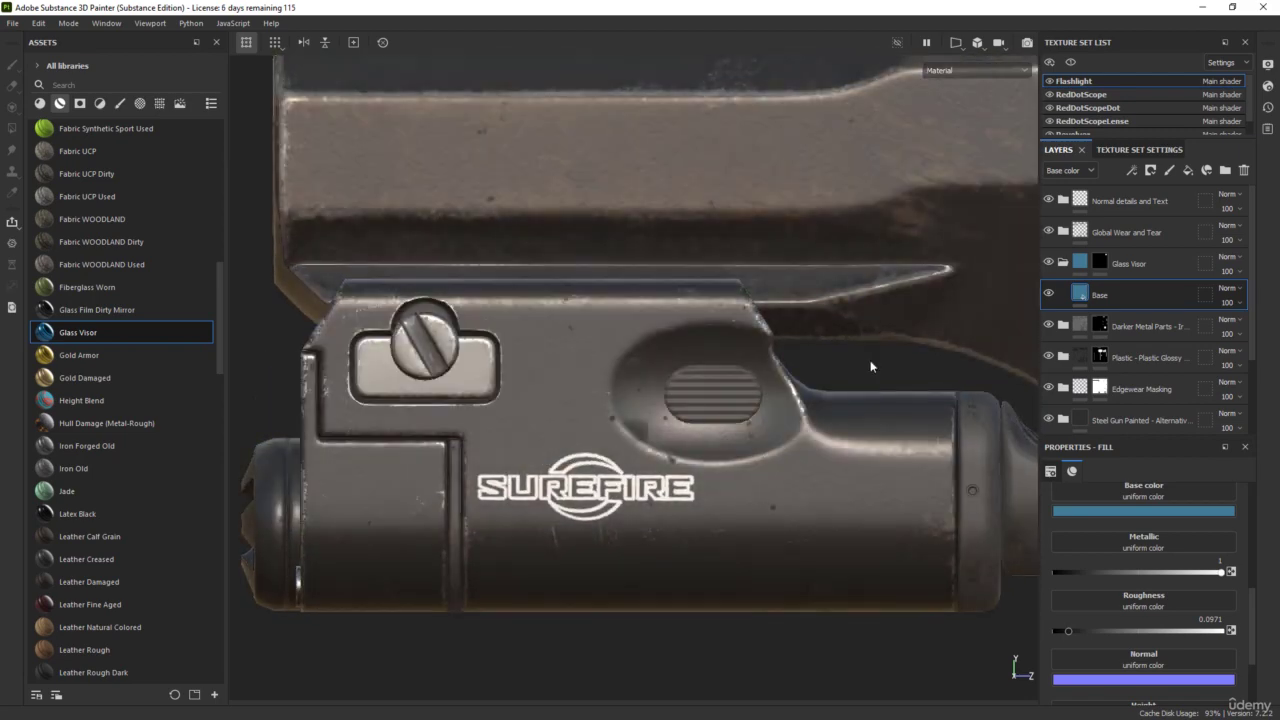
left_click(1064, 262)
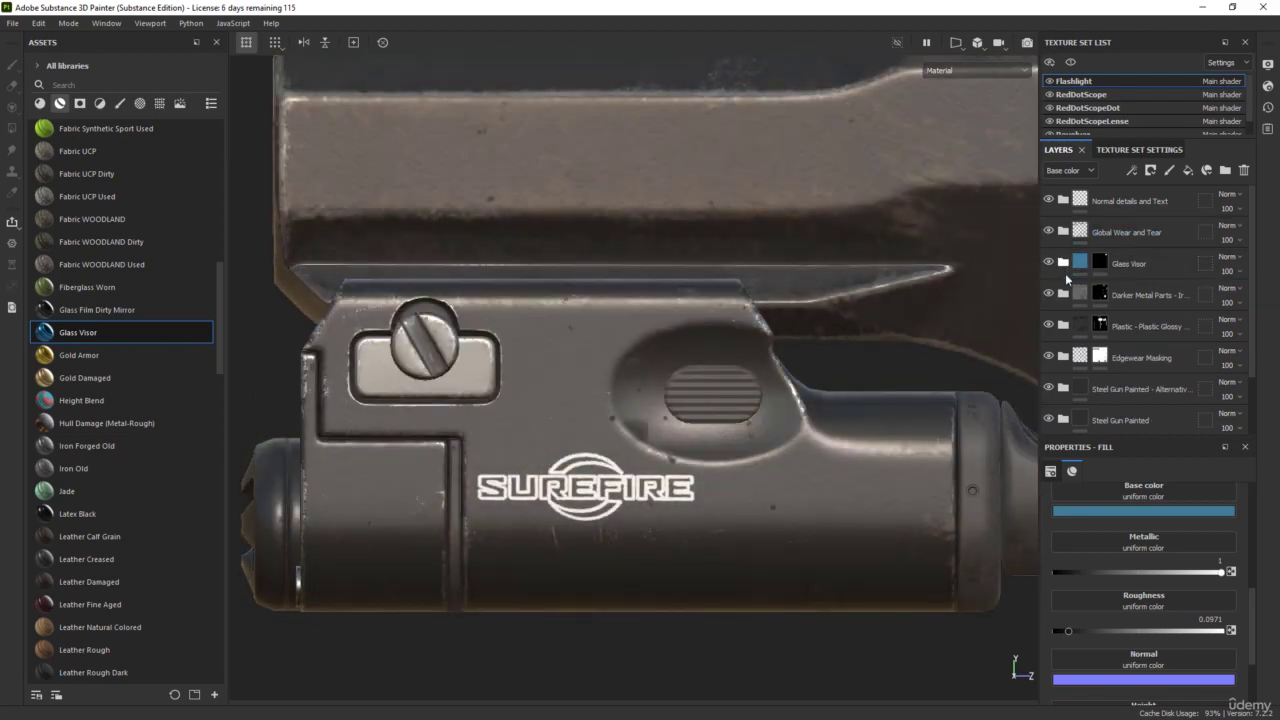
scroll(523, 234, "up", 5)
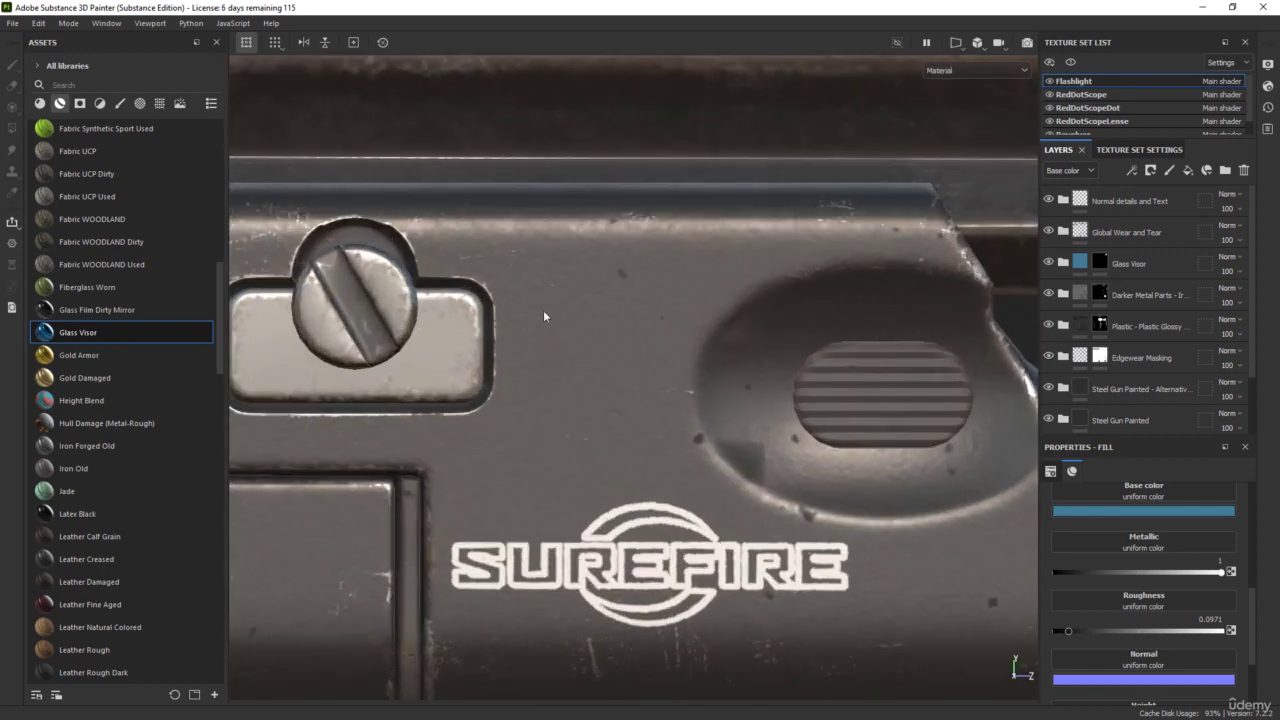
left_click(1049, 386)
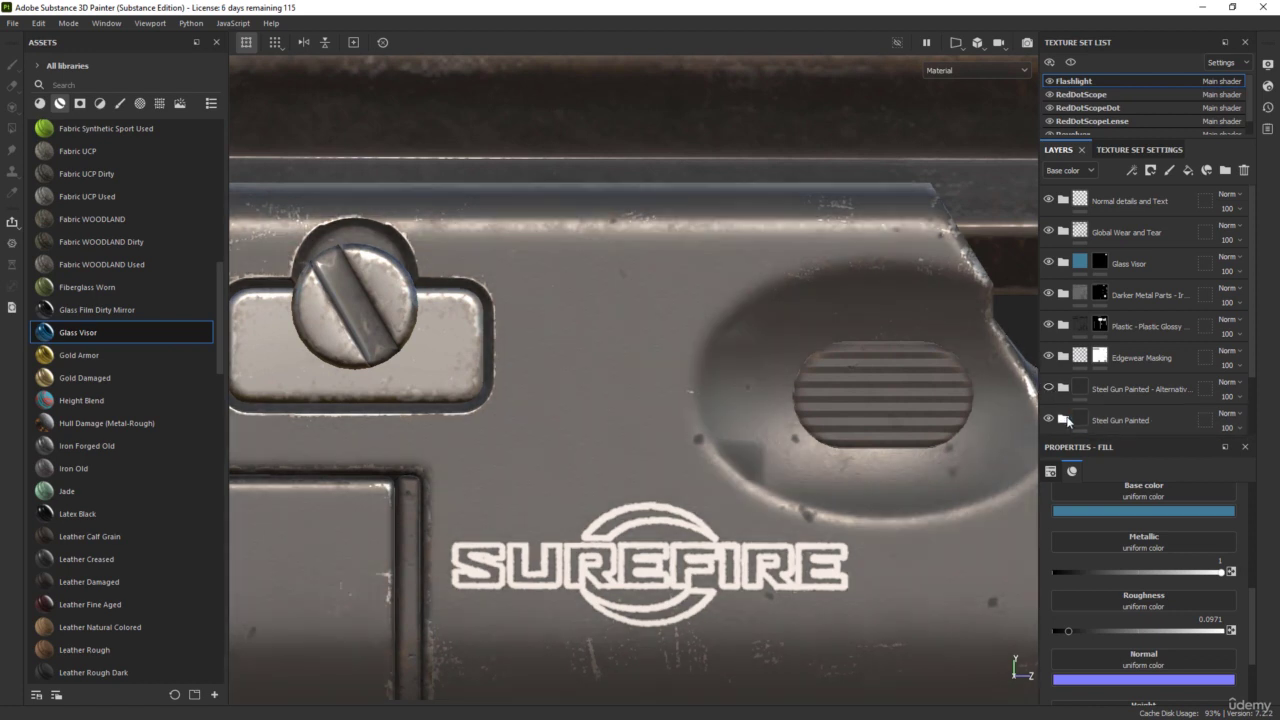
- Set the UV scale of the Base Metal layer in the Flashlight's Steel Gun Painted folder to 0.5
left_click(1064, 420)
scroll(1082, 398, "down", 2)
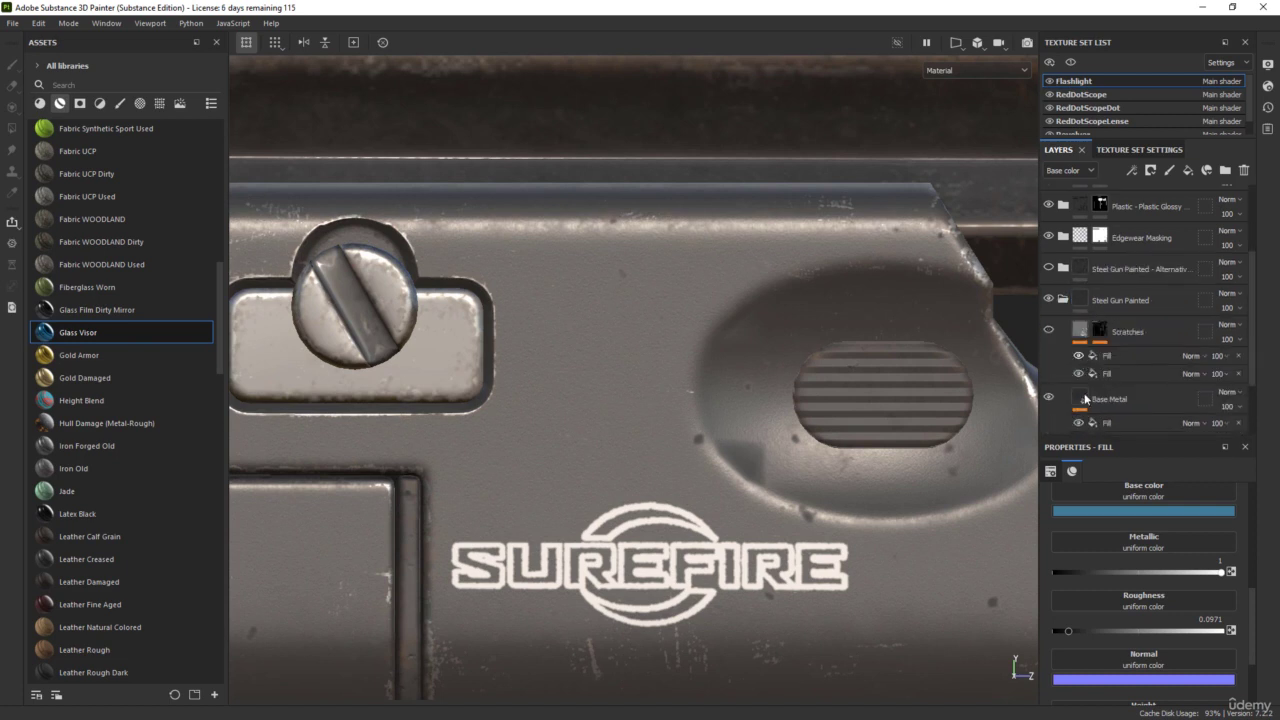
scroll(1090, 357, "down", 1)
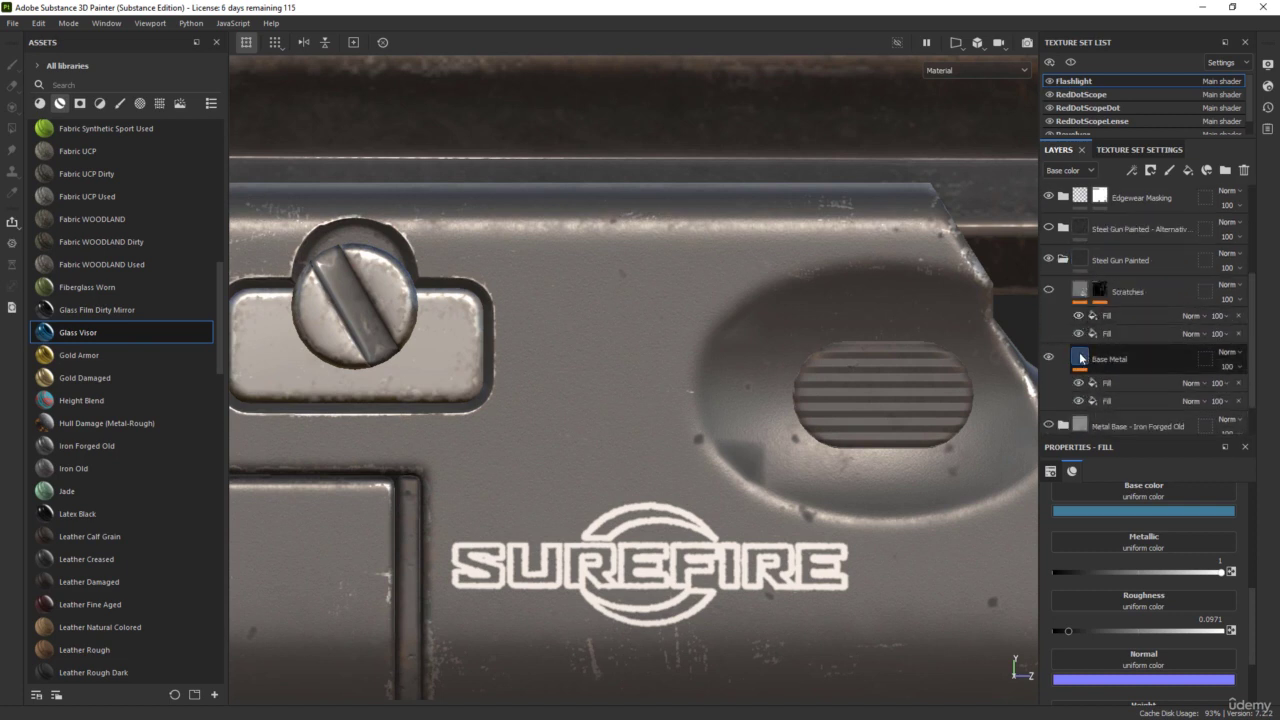
left_click(1081, 358)
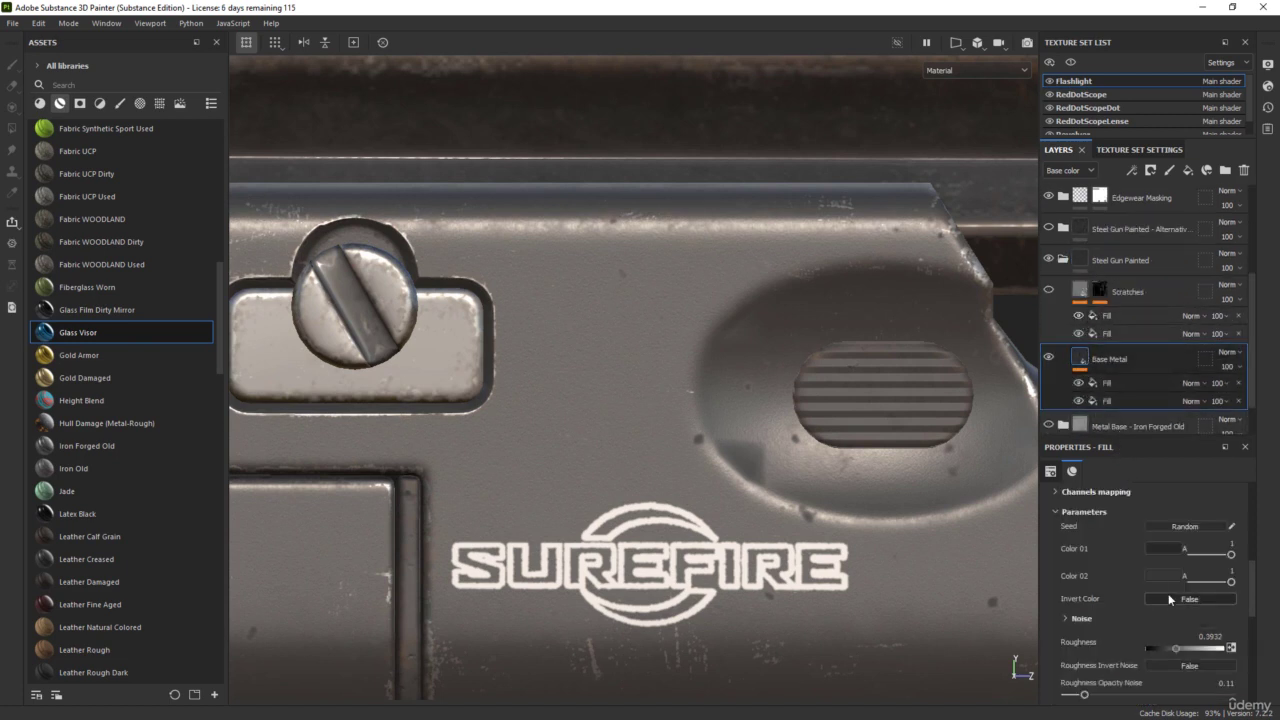
scroll(1150, 580, "up", 5)
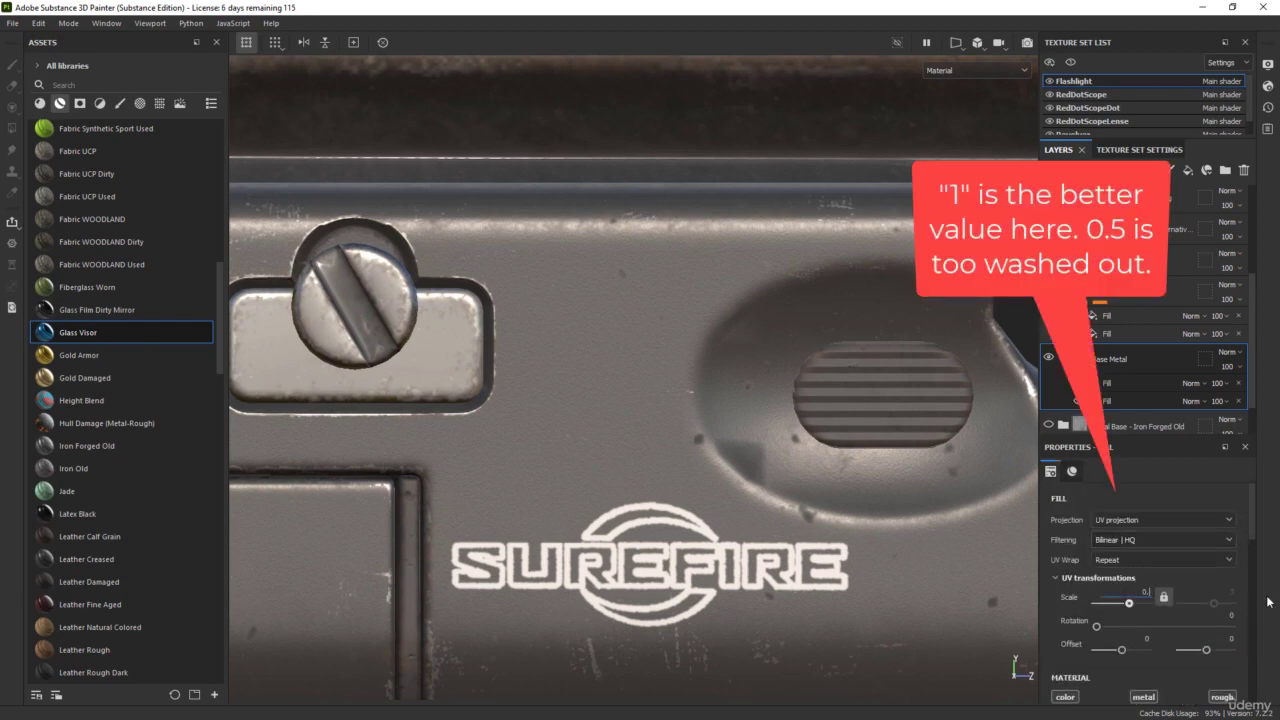
key("Return")
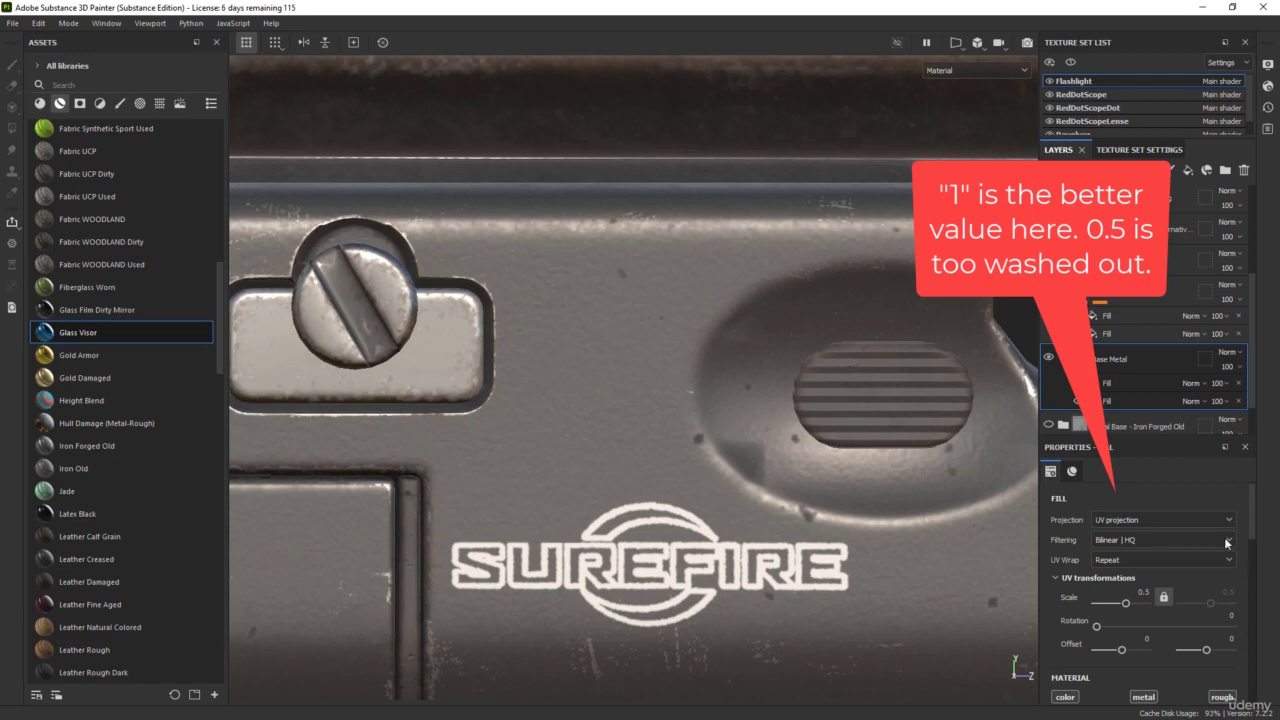
- Inspect the flashlight body's metal grain from the front and side, comparing it with the revolver barrel
scroll(613, 342, "down", 5)
left_click_drag(613, 342, 666, 336, "alt")
middle_click_drag(365, 474, 535, 417, "alt")
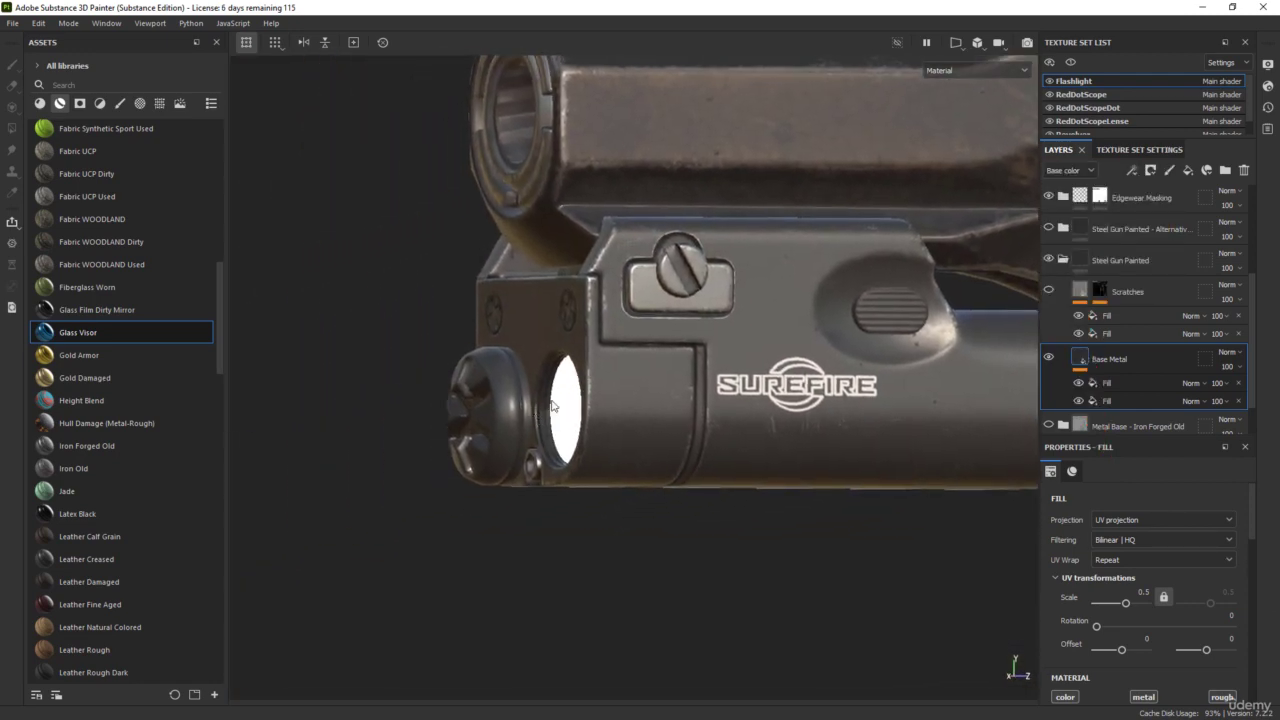
left_click_drag(694, 364, 666, 359, "alt")
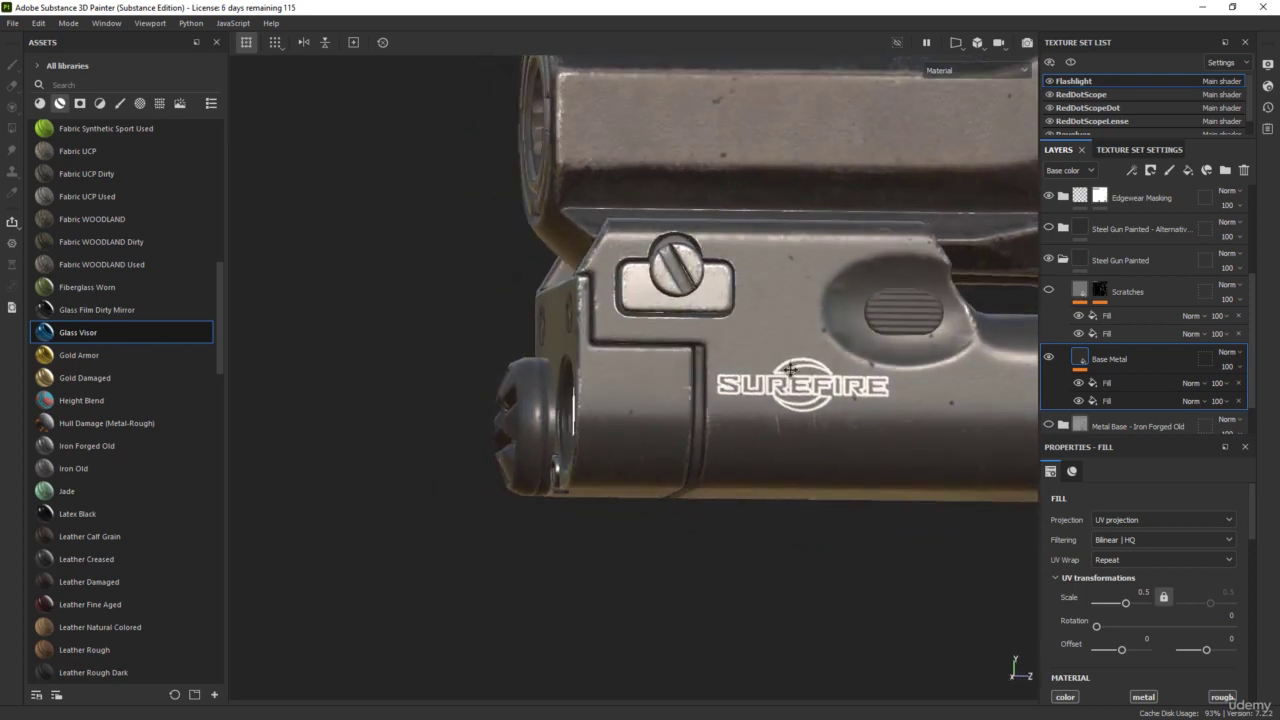
middle_click_drag(792, 371, 479, 483, "alt")
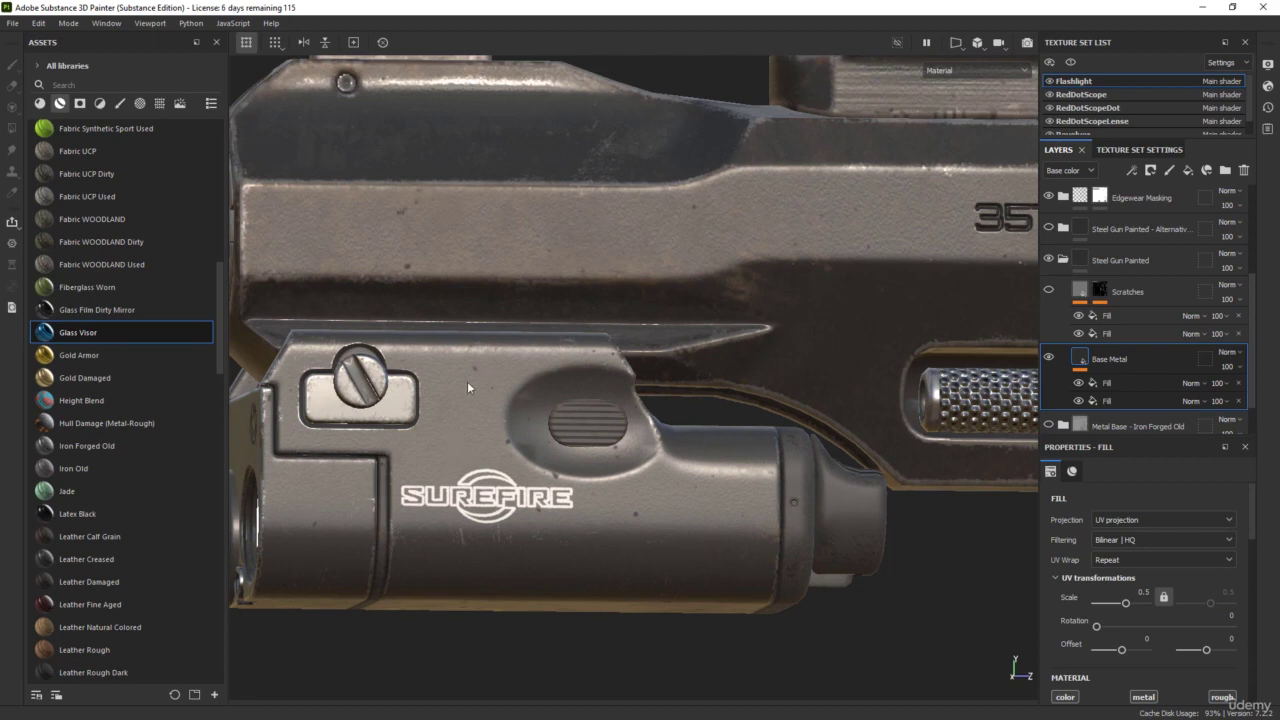
scroll(467, 384, "down", 2)
mouse_move(858, 343)
middle_mouse_down("alt")
mouse_move(746, 389)
mouse_move(646, 357)
mouse_move(873, 362)
middle_mouse_up("alt")
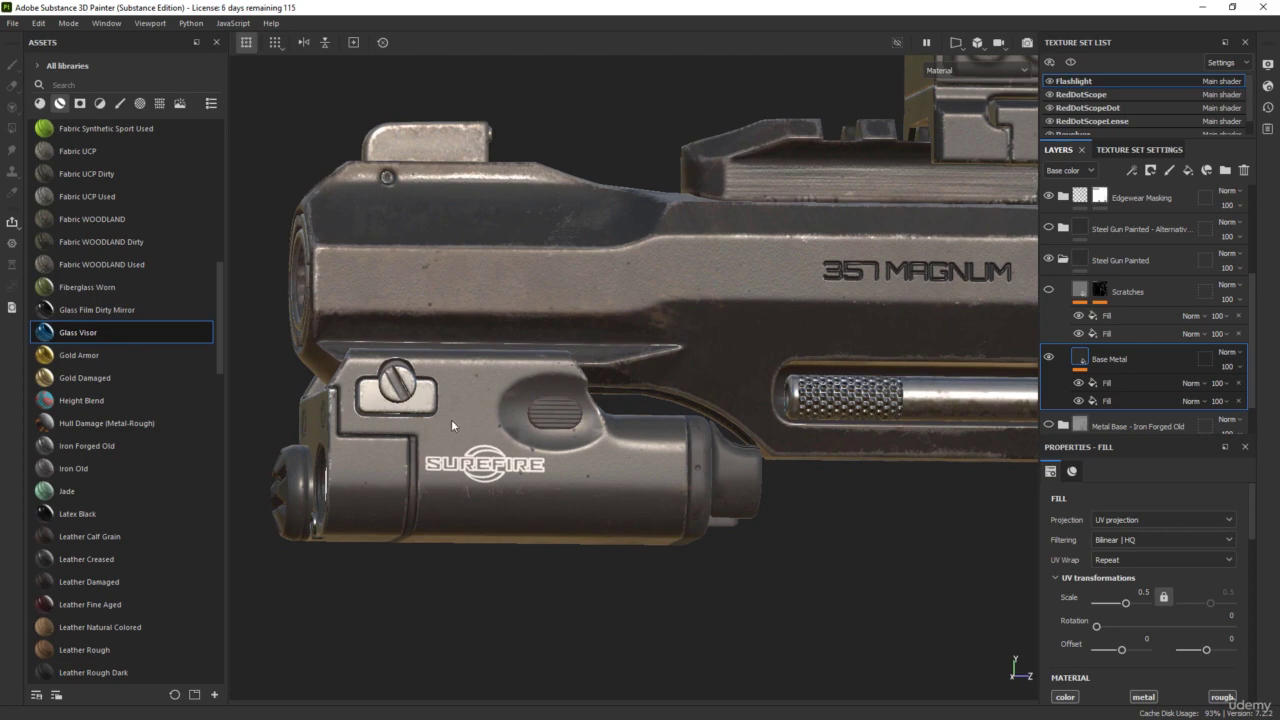
- Cycle through the individual channel views, including roughness, emissive and metallic, to compare flashlight and barrel, and return to the material view
key("c")
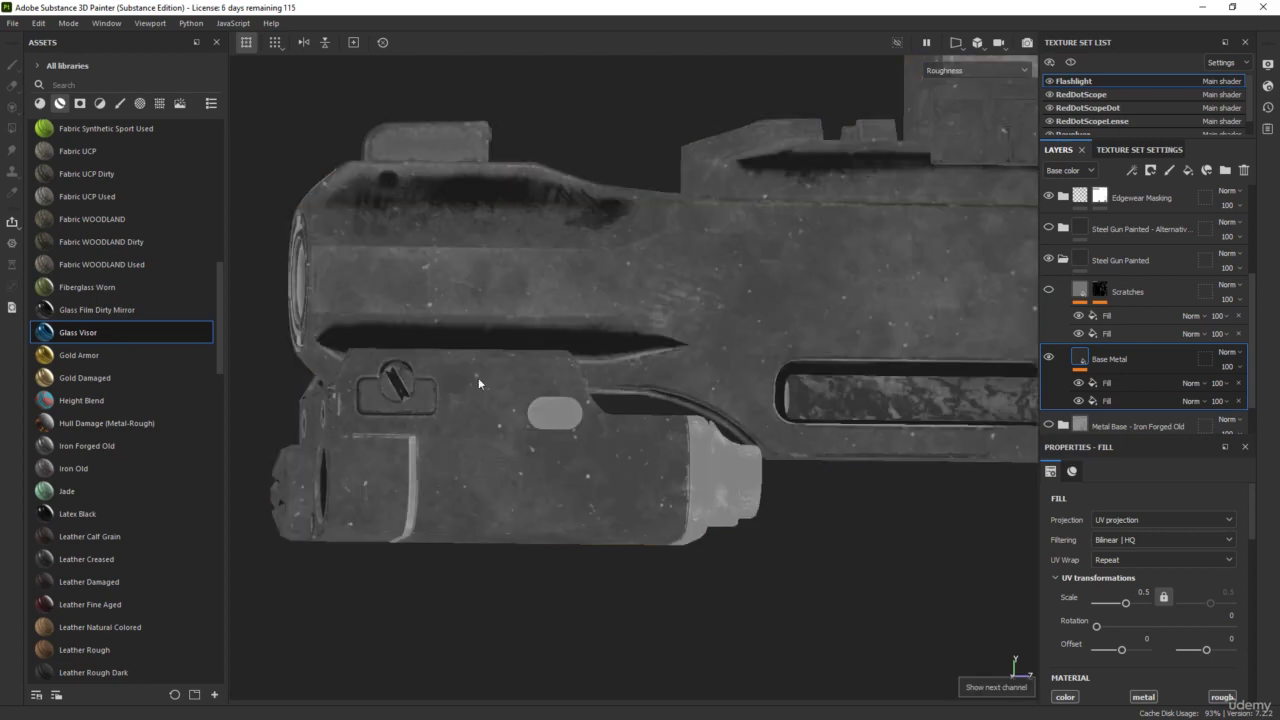
key("c")
key("c")
key("c")
key("c")
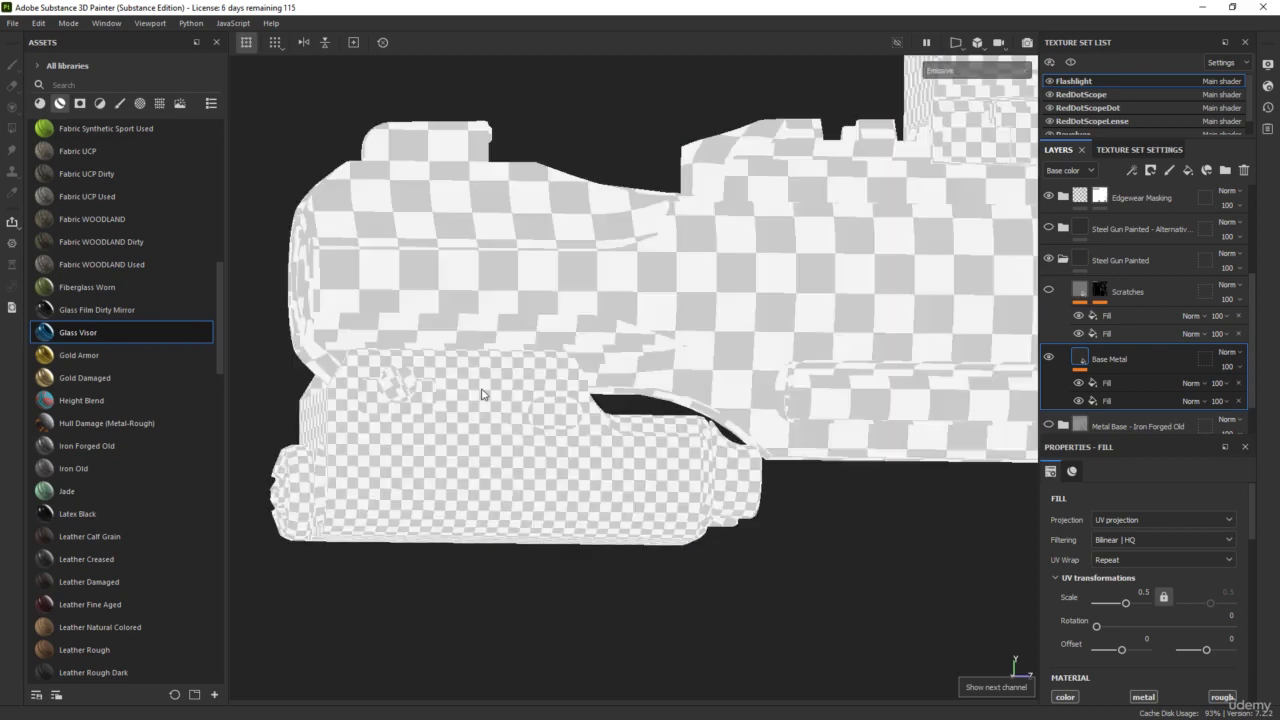
key("c")
key("c")
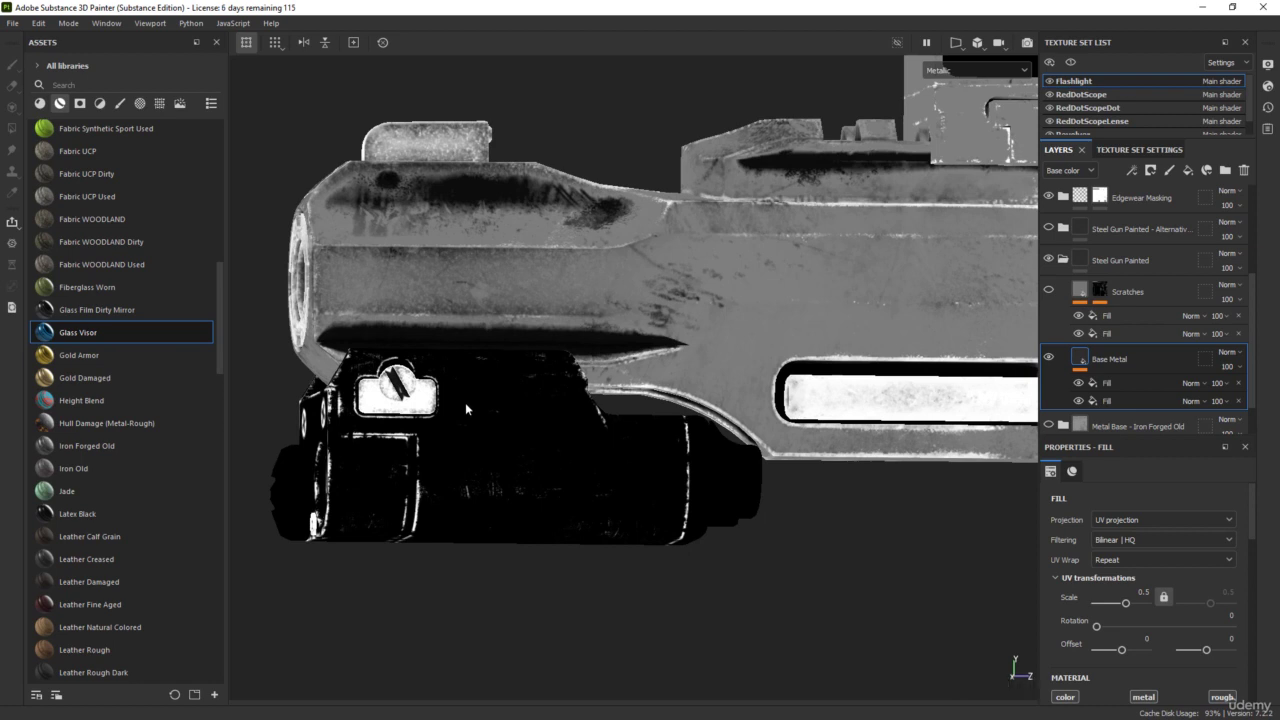
key("m")
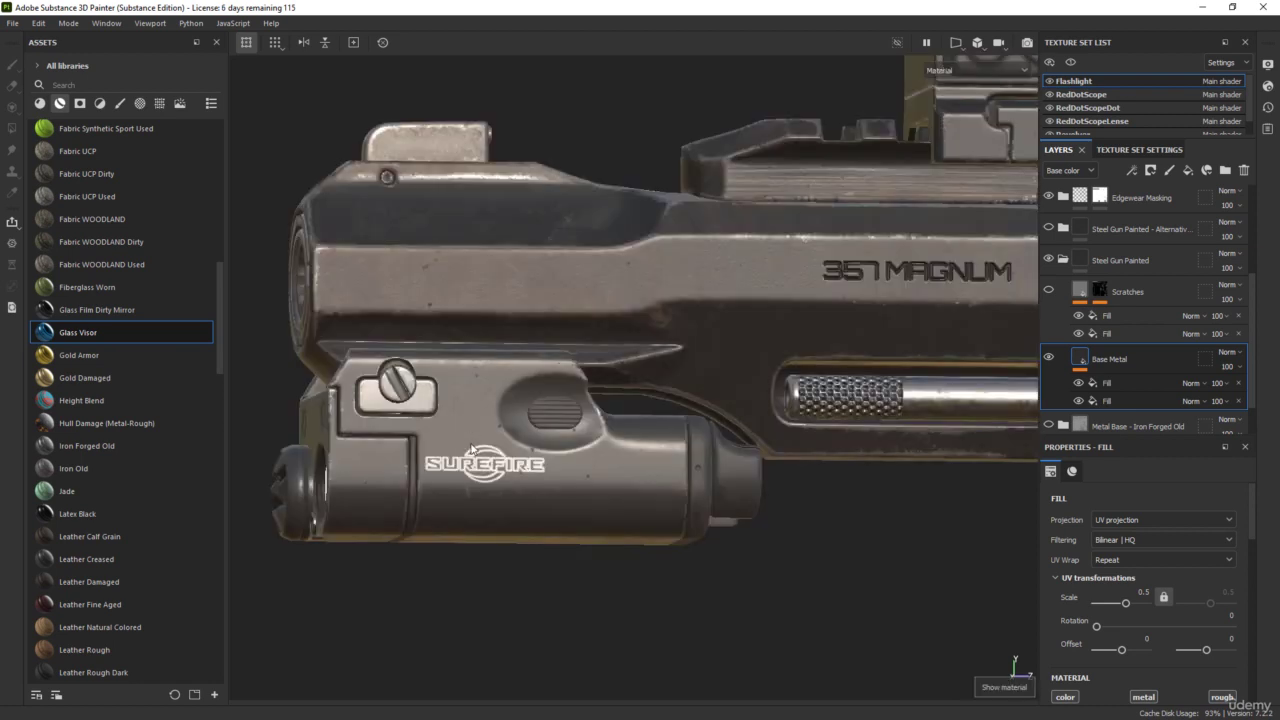
- Check the flashlight's finish against the barrel in the material view, from the side and at an angle to the lens
scroll(623, 427, "down", 3)
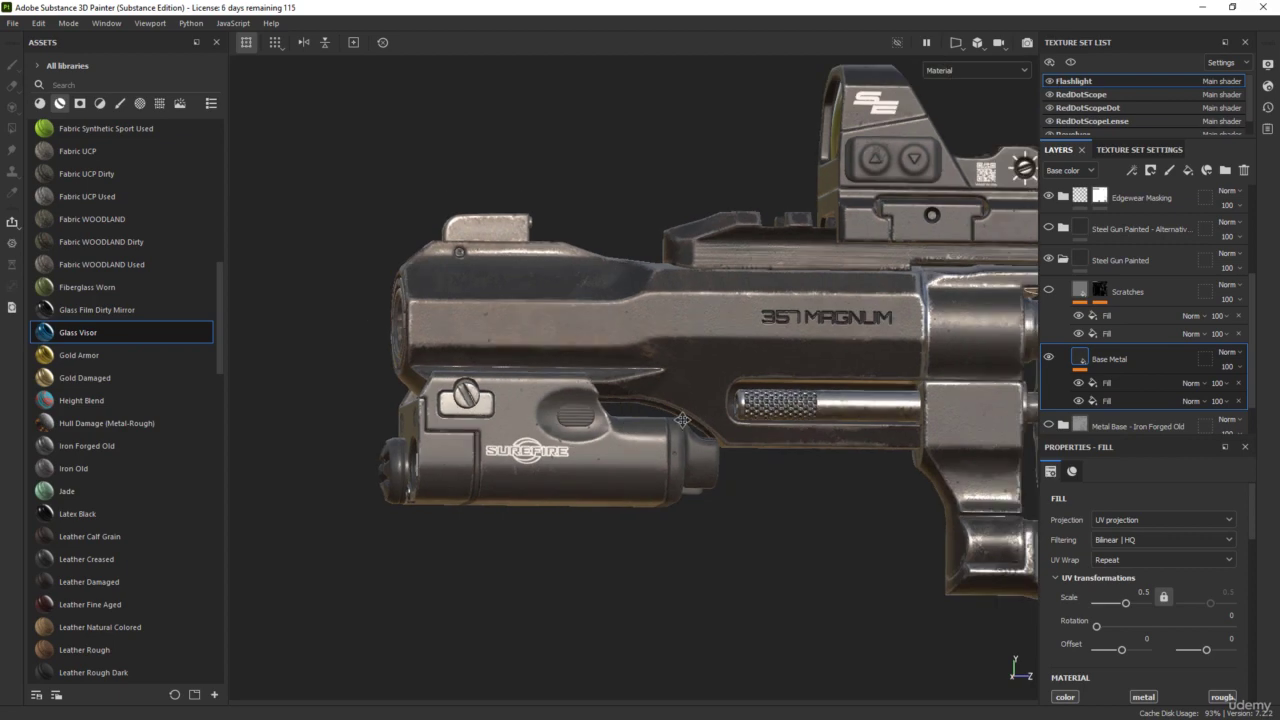
middle_click_drag(936, 427, 752, 452, "alt")
middle_click_drag(388, 518, 457, 474, "alt")
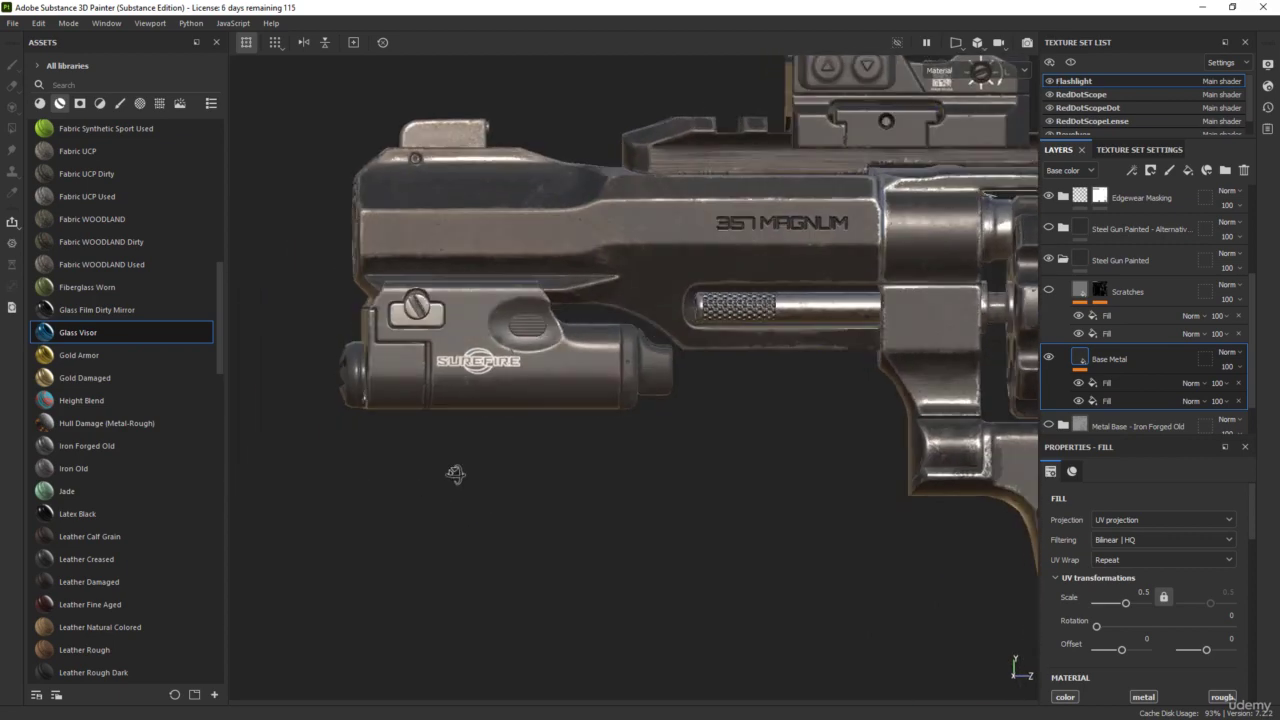
scroll(346, 410, "up", 2)
scroll(346, 410, "up", 2)
left_click_drag(374, 490, 446, 494, "alt")
middle_click_drag(398, 496, 526, 534, "alt")
left_click_drag(526, 535, 600, 545, "alt")
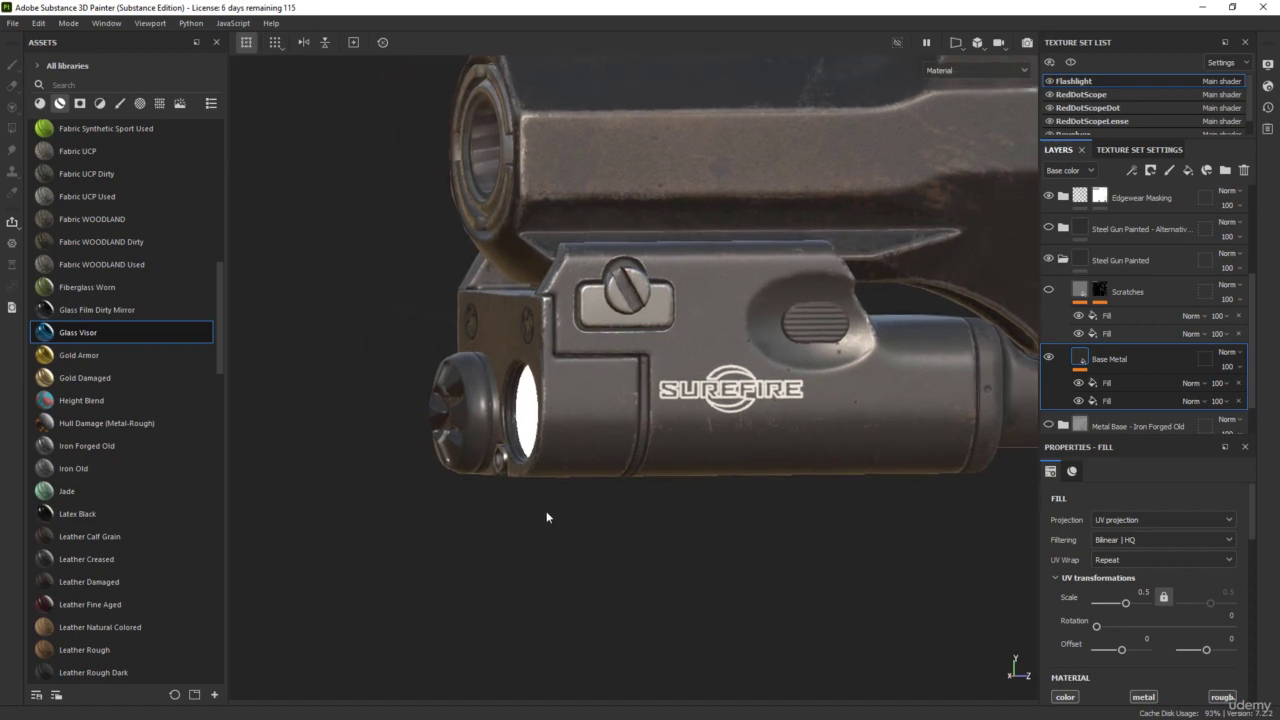
- Examine the metal surfaces of the revolver's cylinder and surrounding frame, up close and from an angle
scroll(611, 477, "down", 3)
middle_click_drag(878, 391, 506, 383, "alt")
left_click_drag(699, 409, 673, 414, "alt")
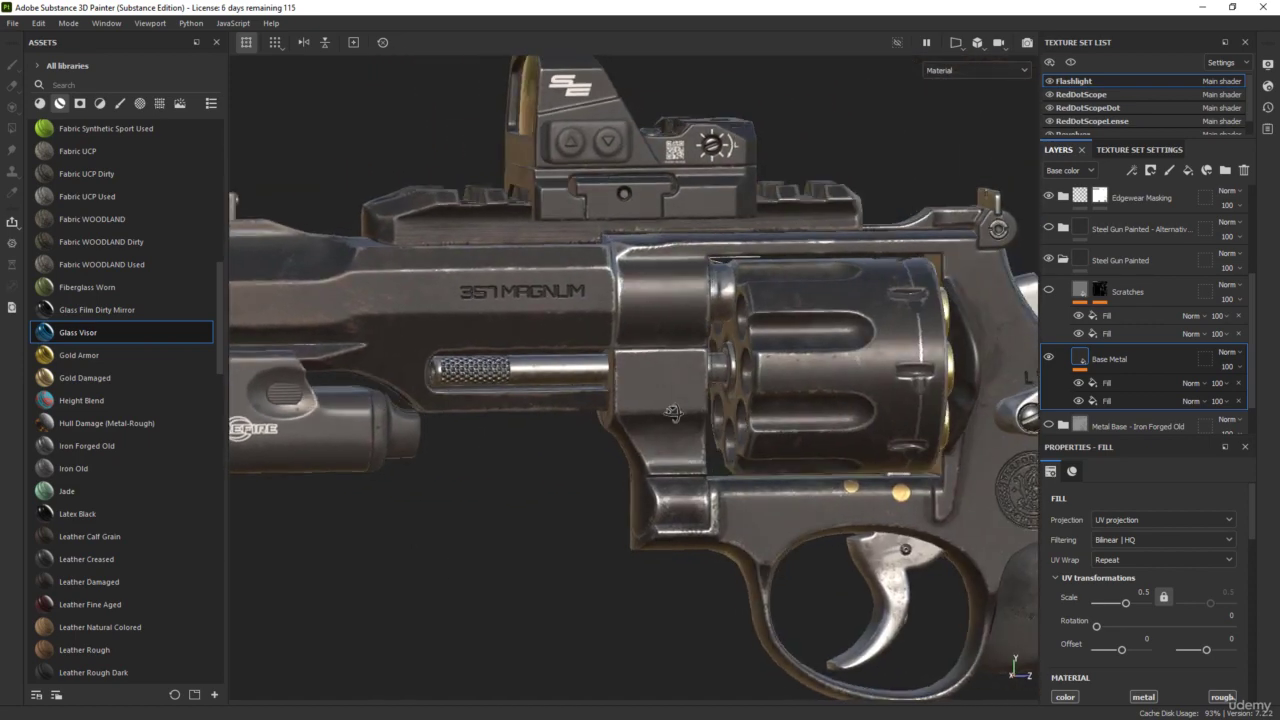
scroll(673, 412, "up", 4)
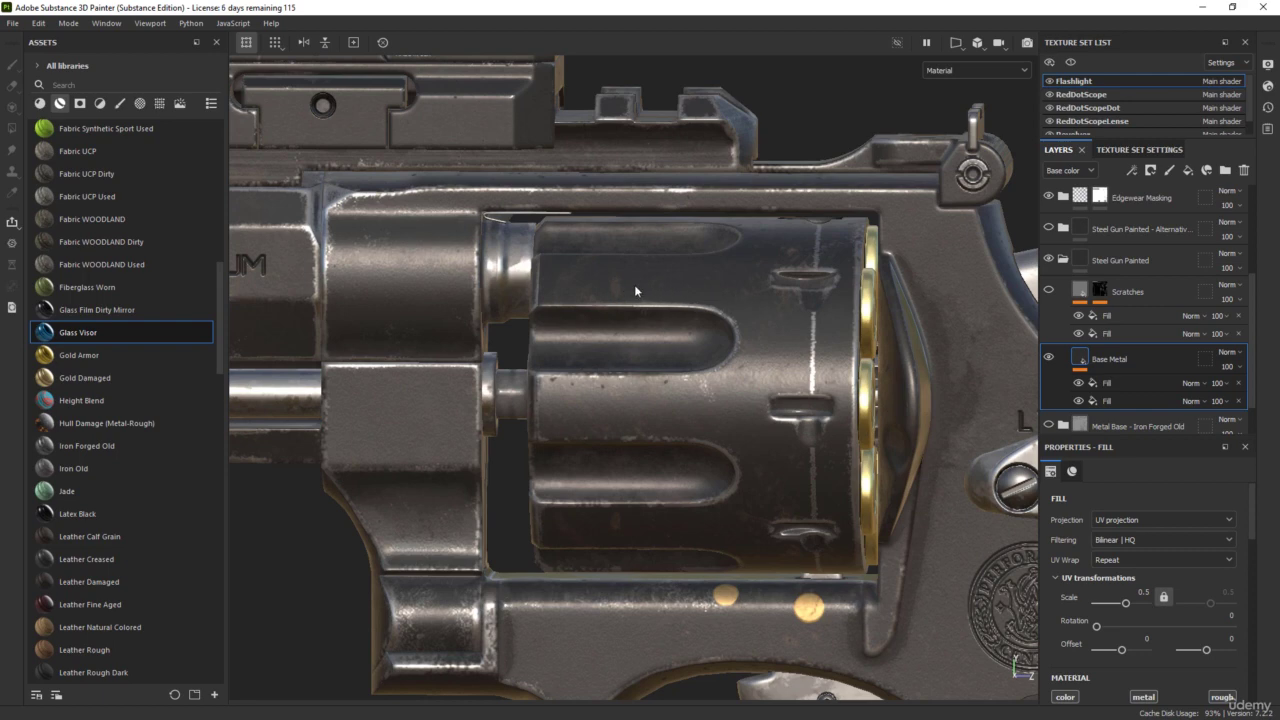
scroll(775, 394, "down", 3)
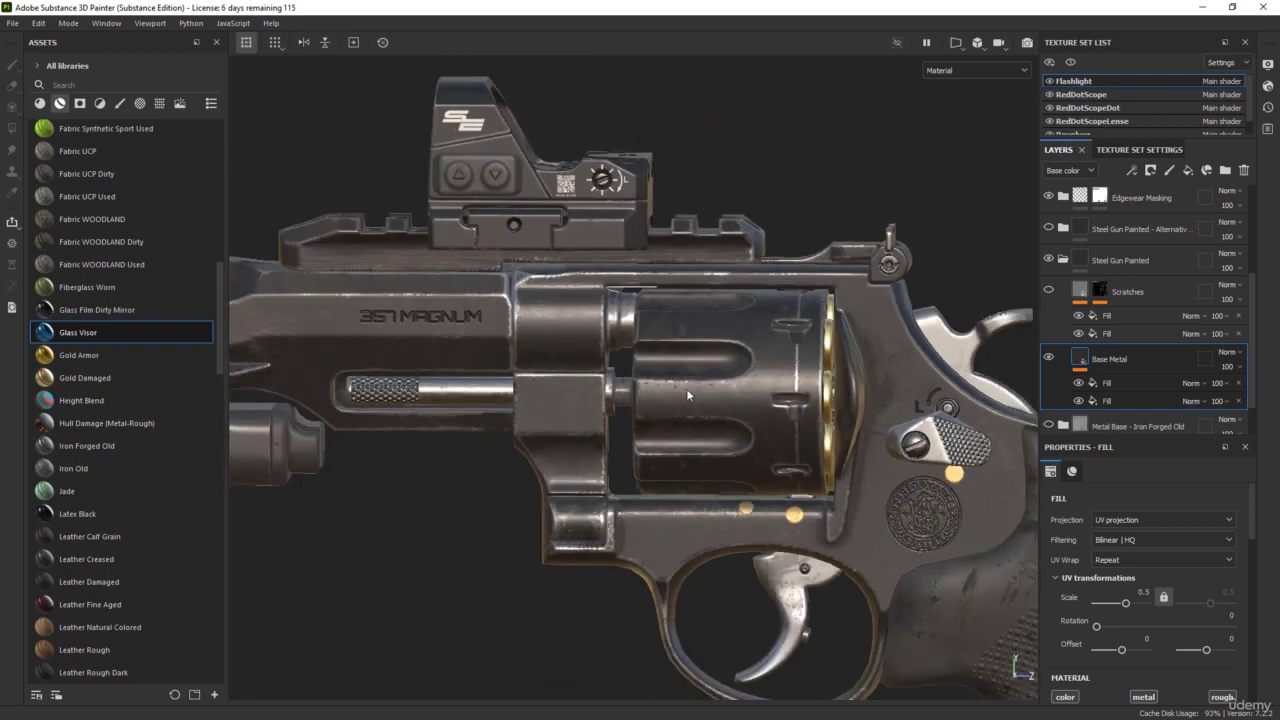
left_click_drag(686, 390, 765, 392, "alt")
middle_click_drag(765, 392, 837, 352, "alt")
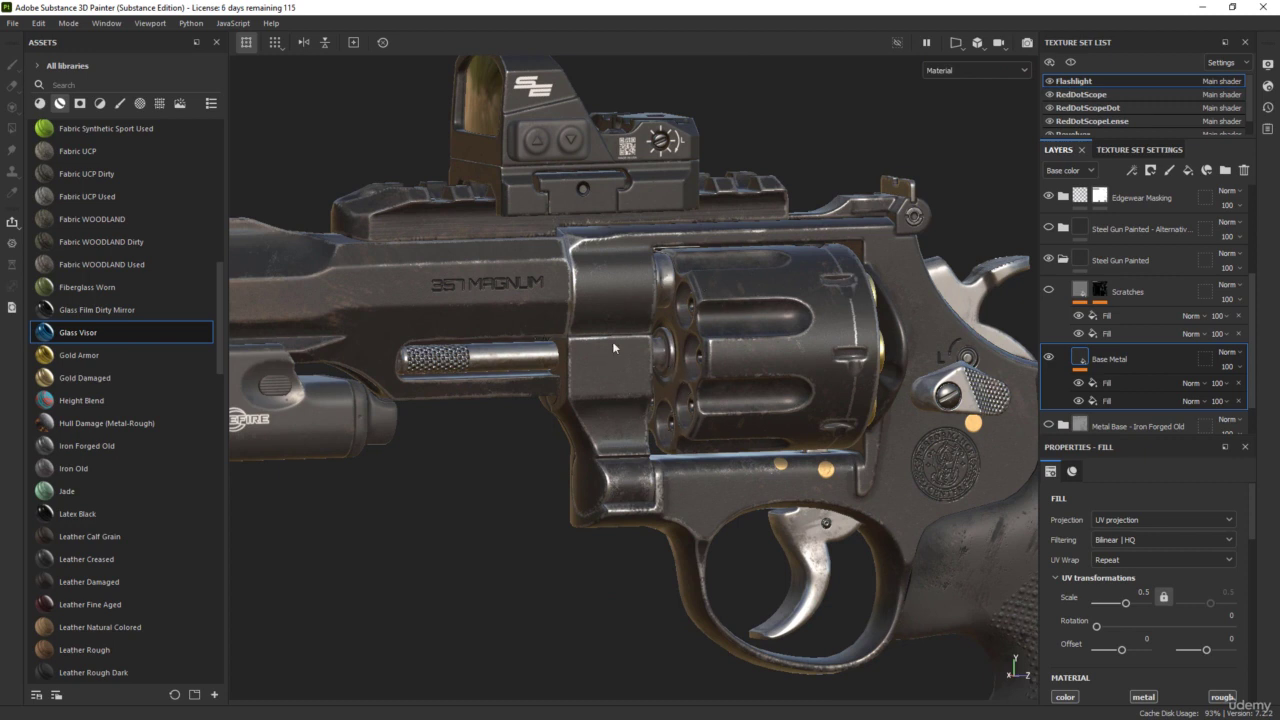
- Examine the flashlight's front cap, lens opening and surrounding housing up close from the side and at an angle
middle_click_drag(426, 454, 708, 437, "alt")
left_click_drag(708, 437, 610, 437, "alt")
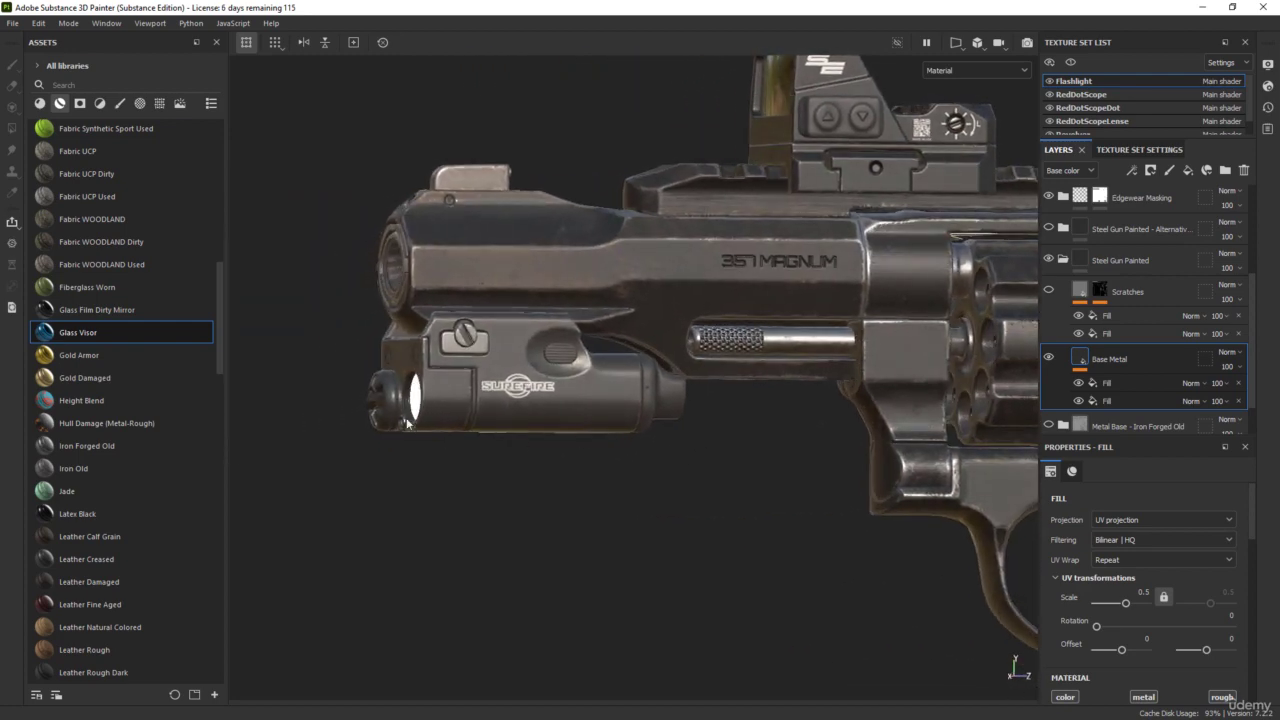
scroll(312, 388, "up", 4)
middle_click_drag(320, 446, 490, 436, "alt")
scroll(504, 428, "up", 3)
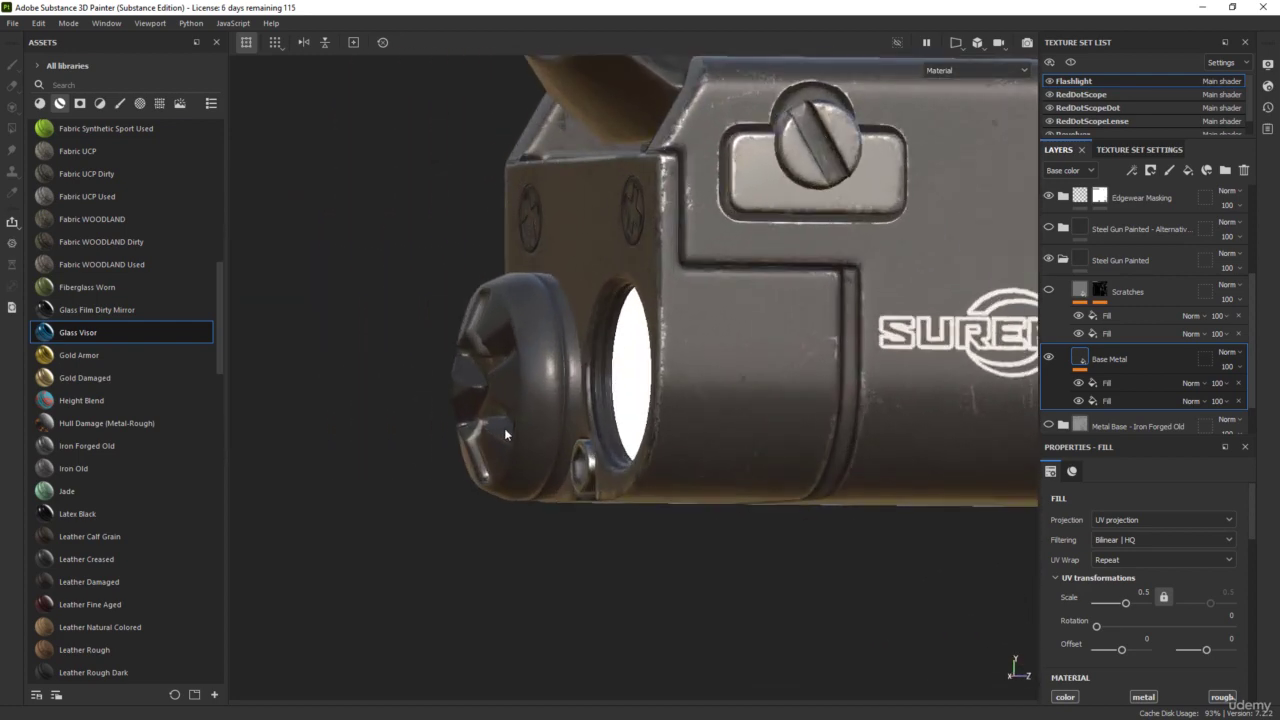
left_click_drag(504, 428, 562, 434, "alt")
middle_click_drag(564, 377, 508, 427, "alt")
scroll(509, 426, "up", 3)
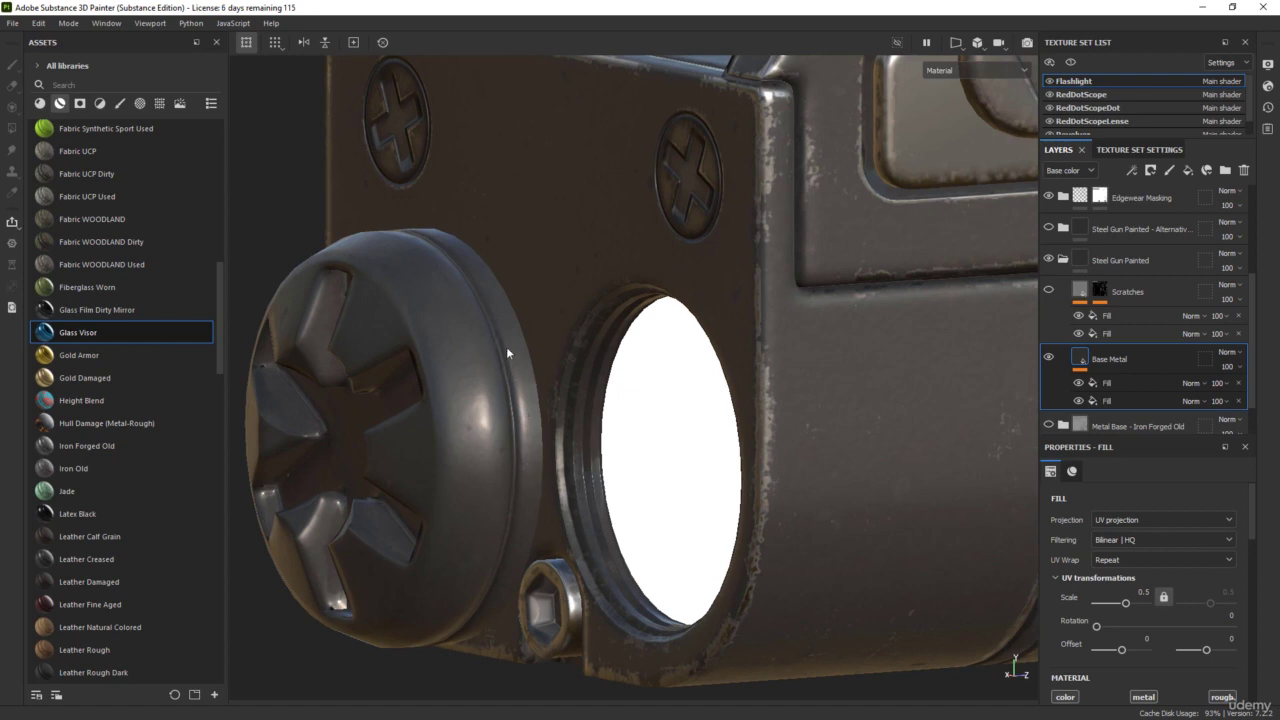
right_click_drag(508, 336, 461, 328, "alt")
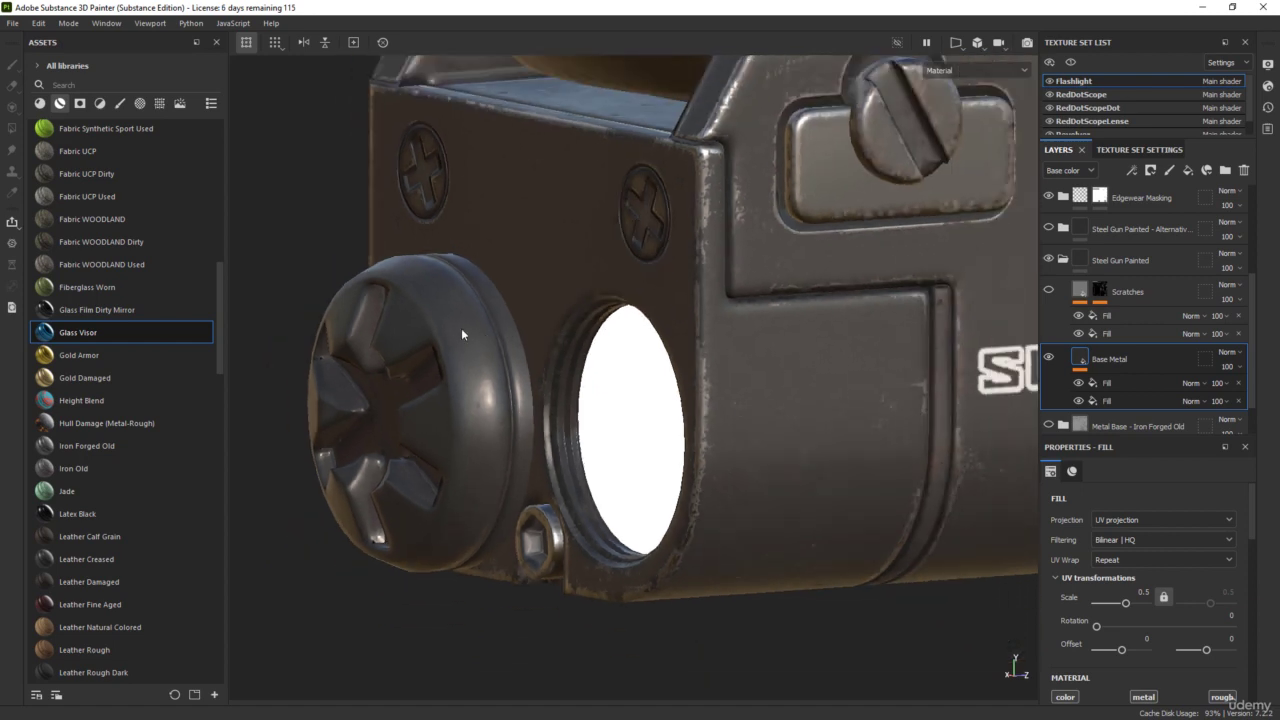
- Polygon-fill the side faces of the flashlight's front cap in the Plastic - Plastic Glossy folder's mask
left_click(1063, 260)
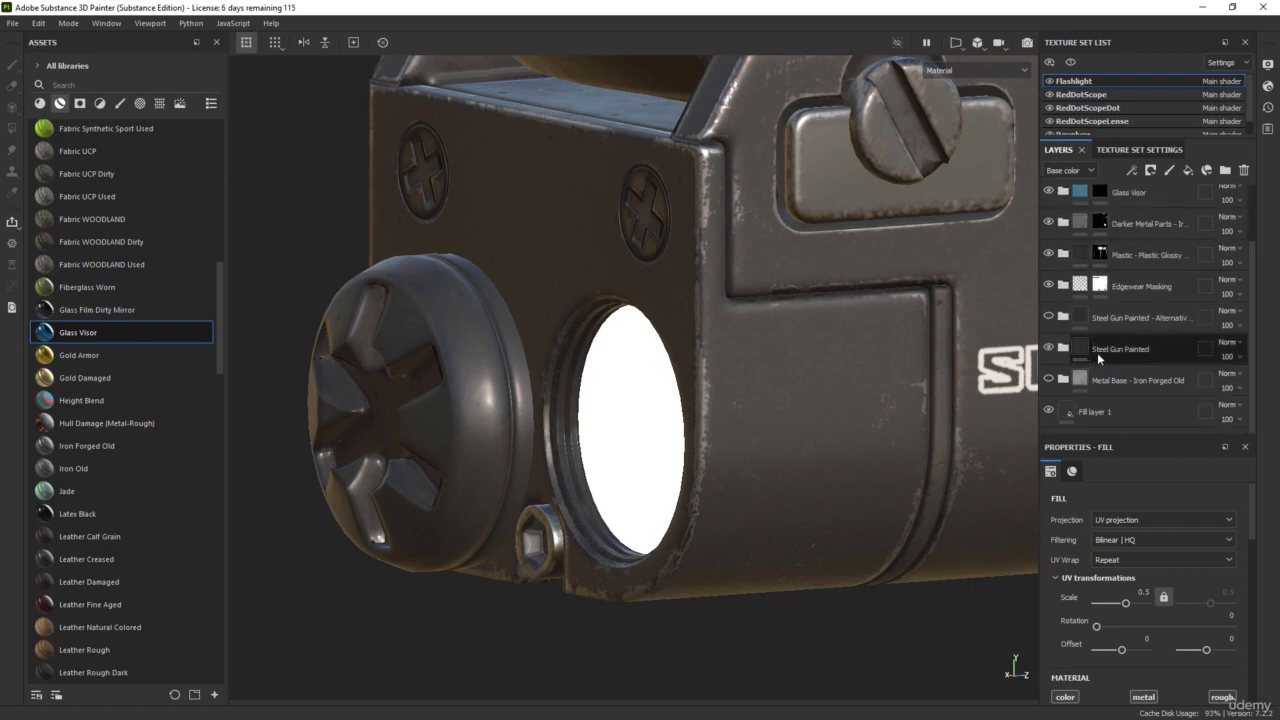
left_click(1101, 254)
left_click_drag(572, 492, 474, 466, "alt")
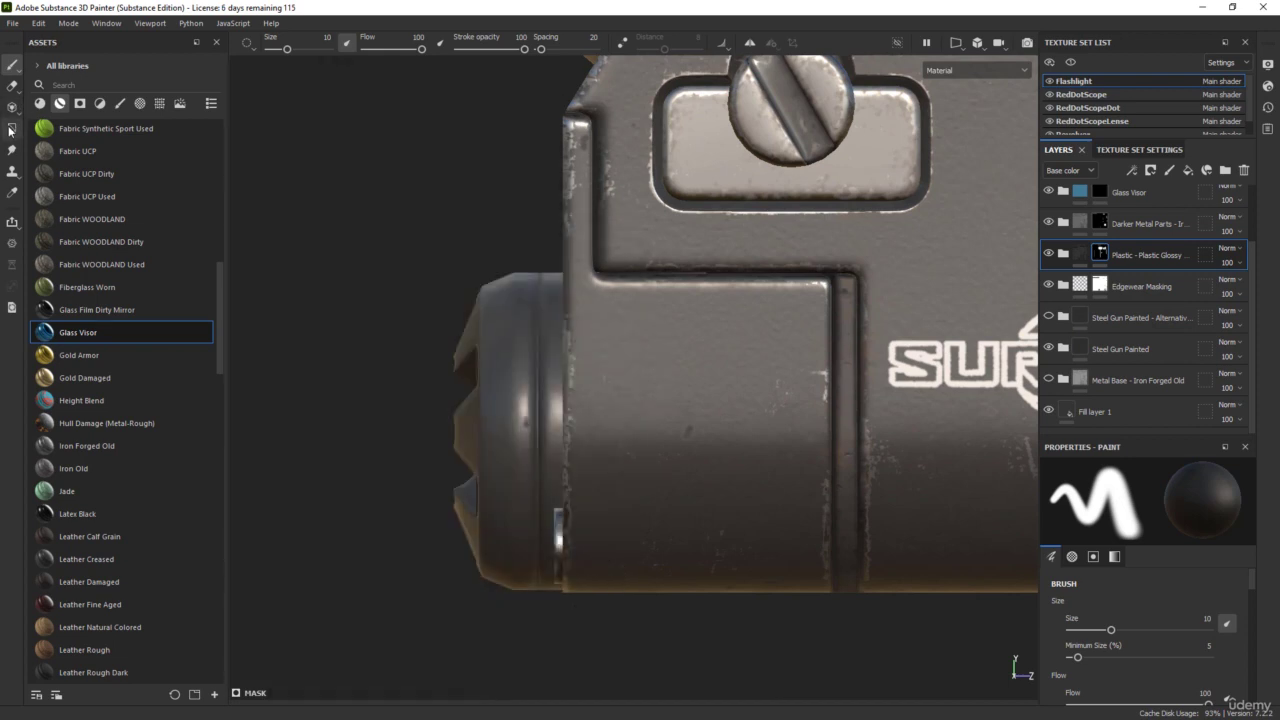
left_click(10, 129)
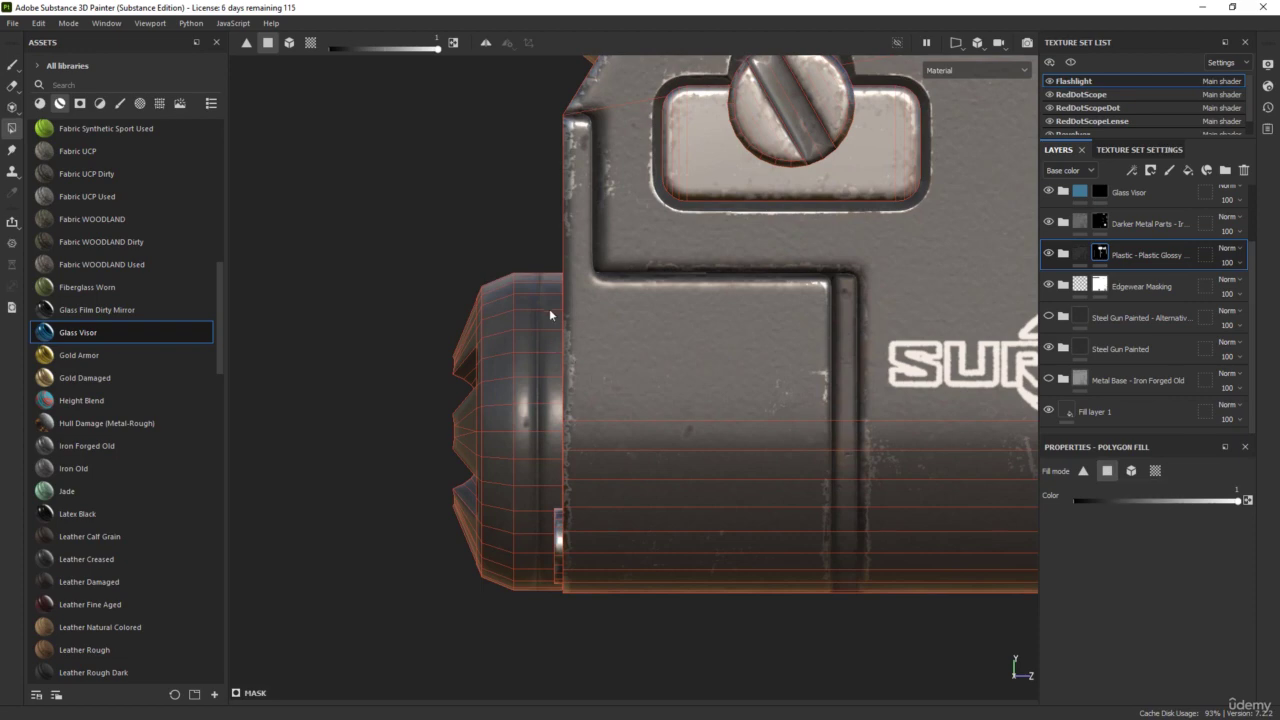
left_click_drag(536, 301, 530, 660)
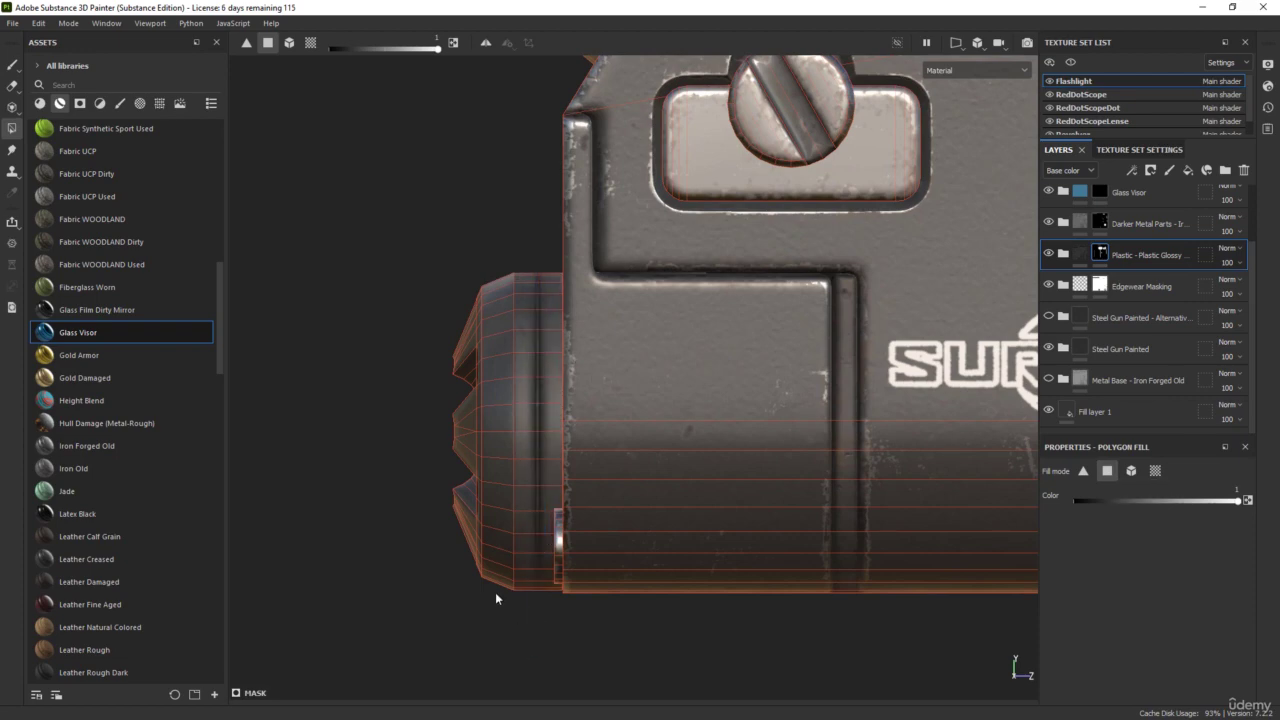
- Display the UV layout alongside the flashlight, locate the cap's rim strip, and set the mask paint brush's alignment to UV
left_click_drag(495, 592, 836, 382, "alt")
key("F1")
scroll(850, 387, "down", 1)
middle_click_drag(899, 498, 821, 374, "alt")
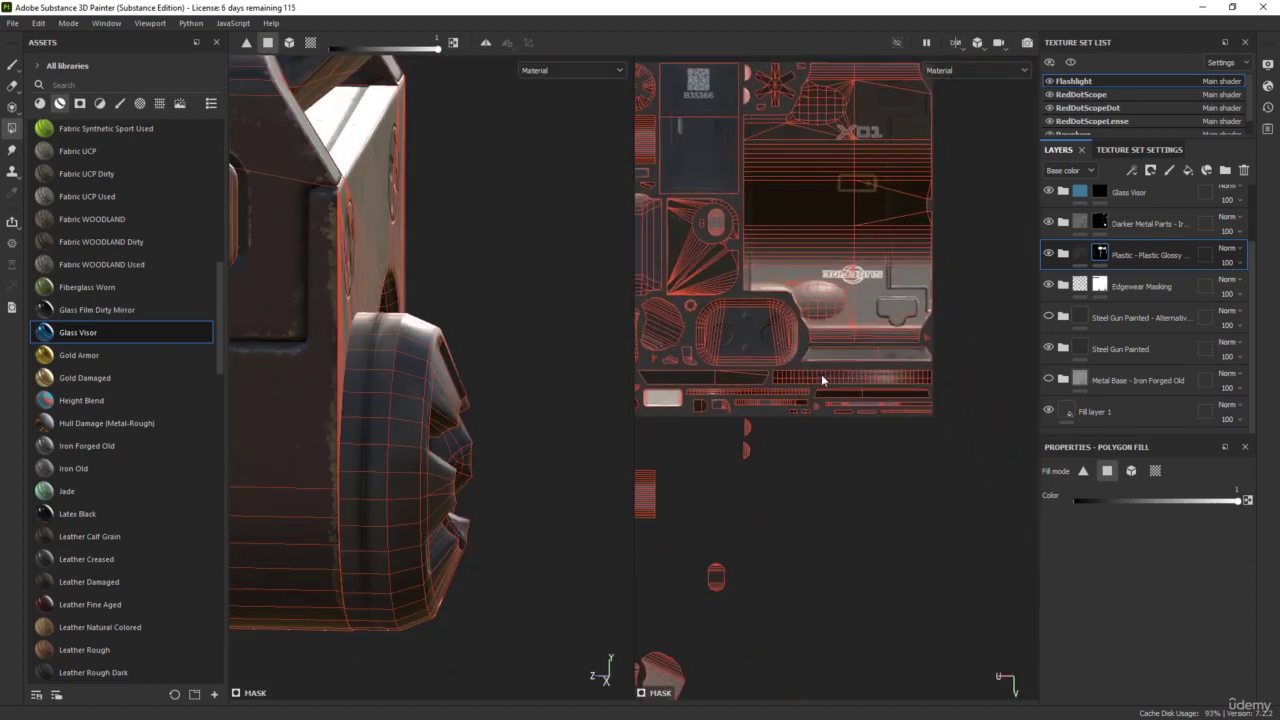
scroll(829, 374, "up", 3)
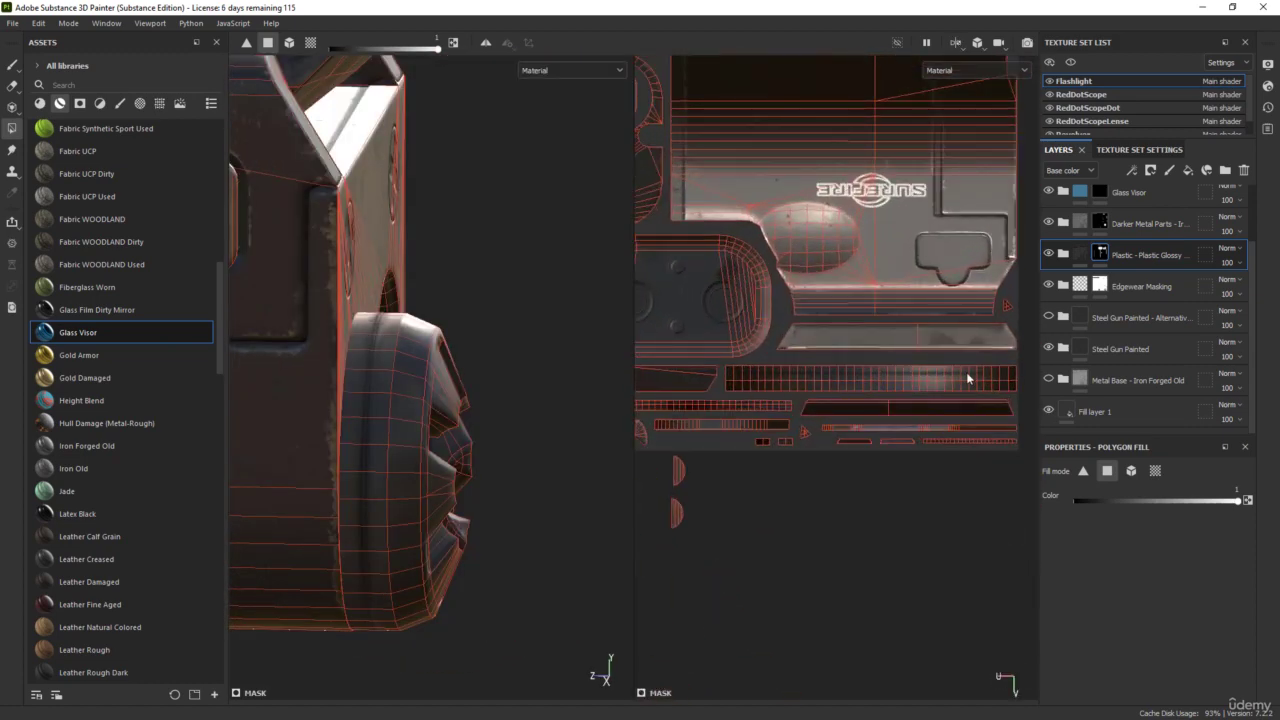
left_click(12, 64)
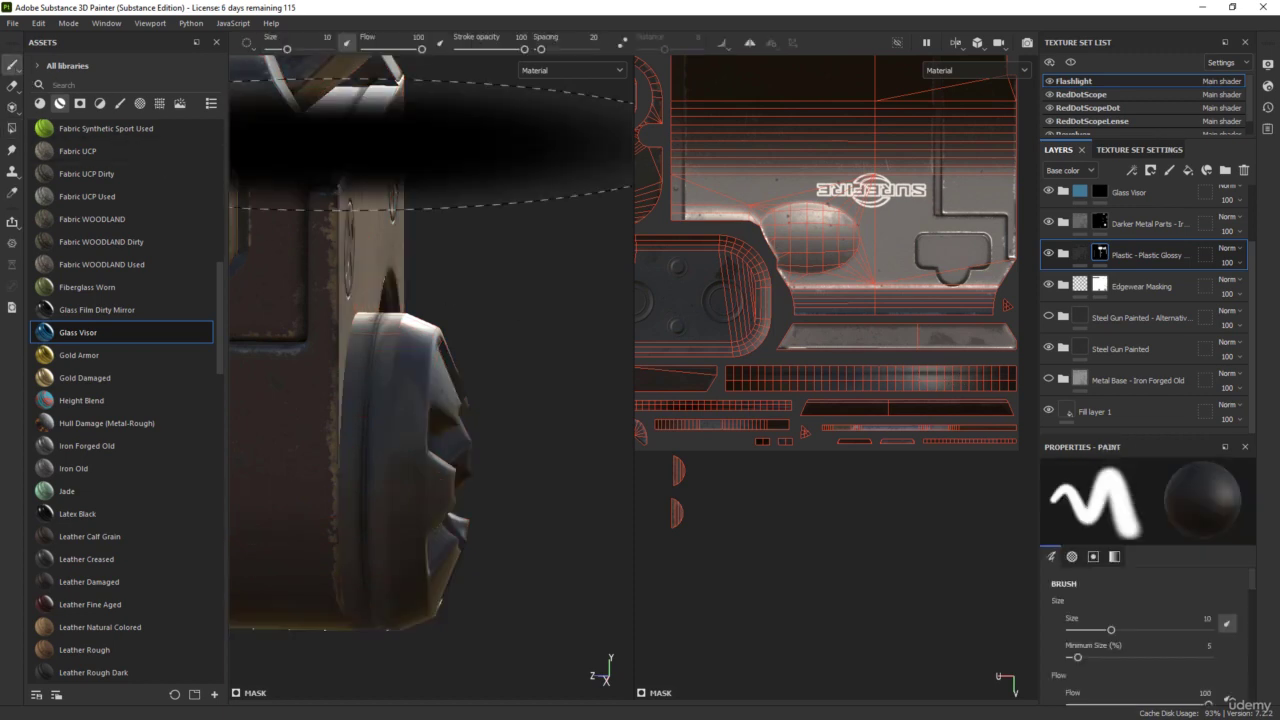
scroll(1189, 622, "down", 6)
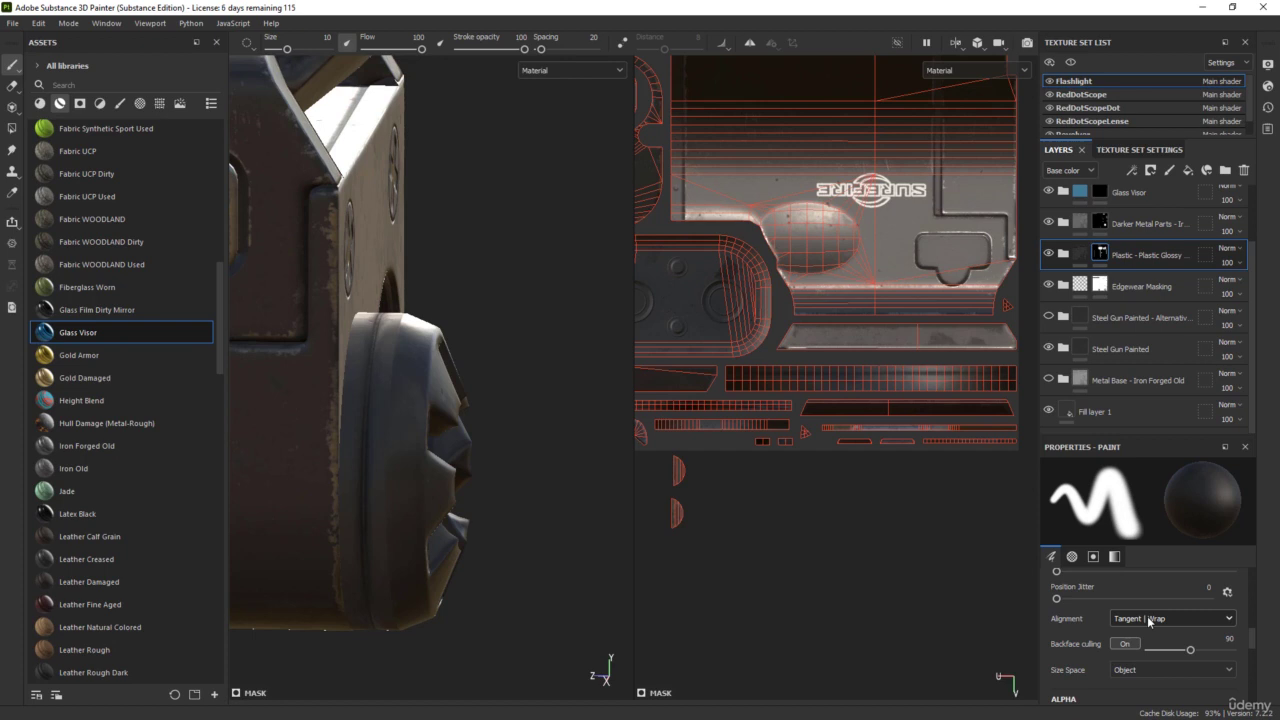
left_click(1148, 620)
left_click(1122, 678)
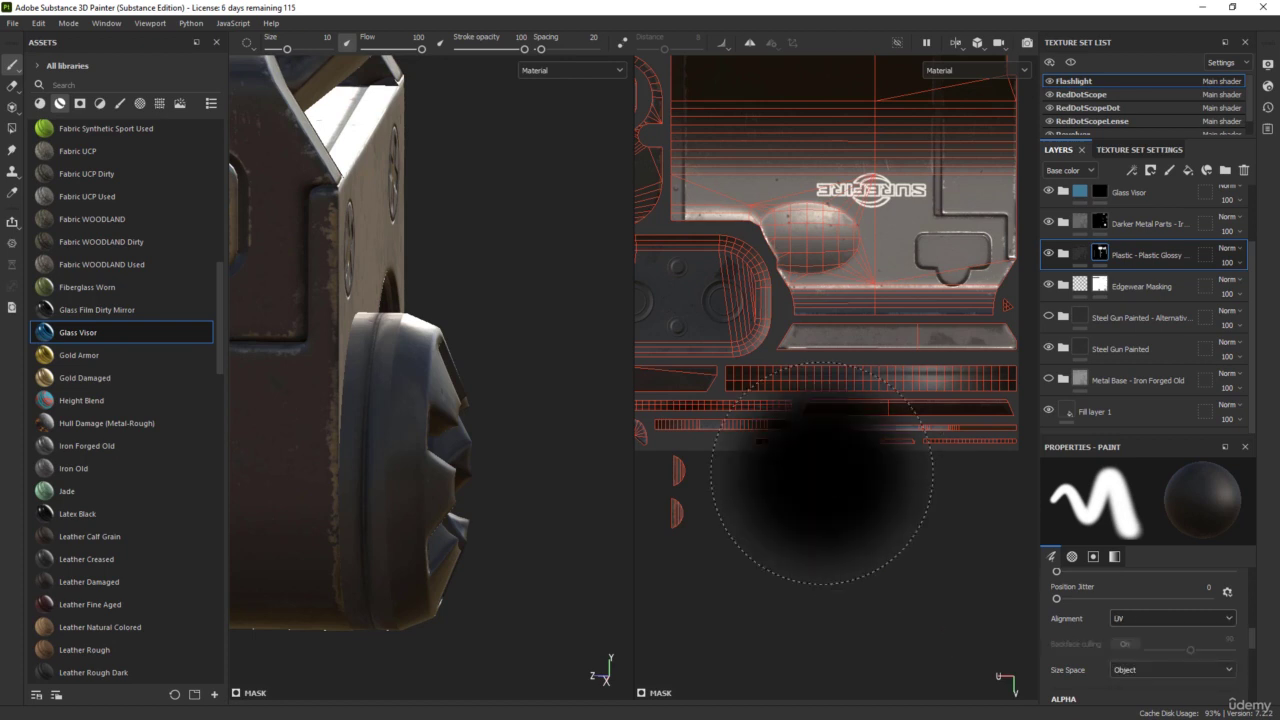
- Paint a straight size 0.61 stroke along the full length of the cap rim's UV strip in the plastic mask
middle_click_drag(798, 374, 766, 378, "alt")
mouse_move(828, 371)
right_mouse_down("ctrl")
mouse_move(828, 300)
mouse_move(775, 300)
mouse_move(795, 371)
right_mouse_up("ctrl")
scroll(966, 403, "up", 2)
key("F3")
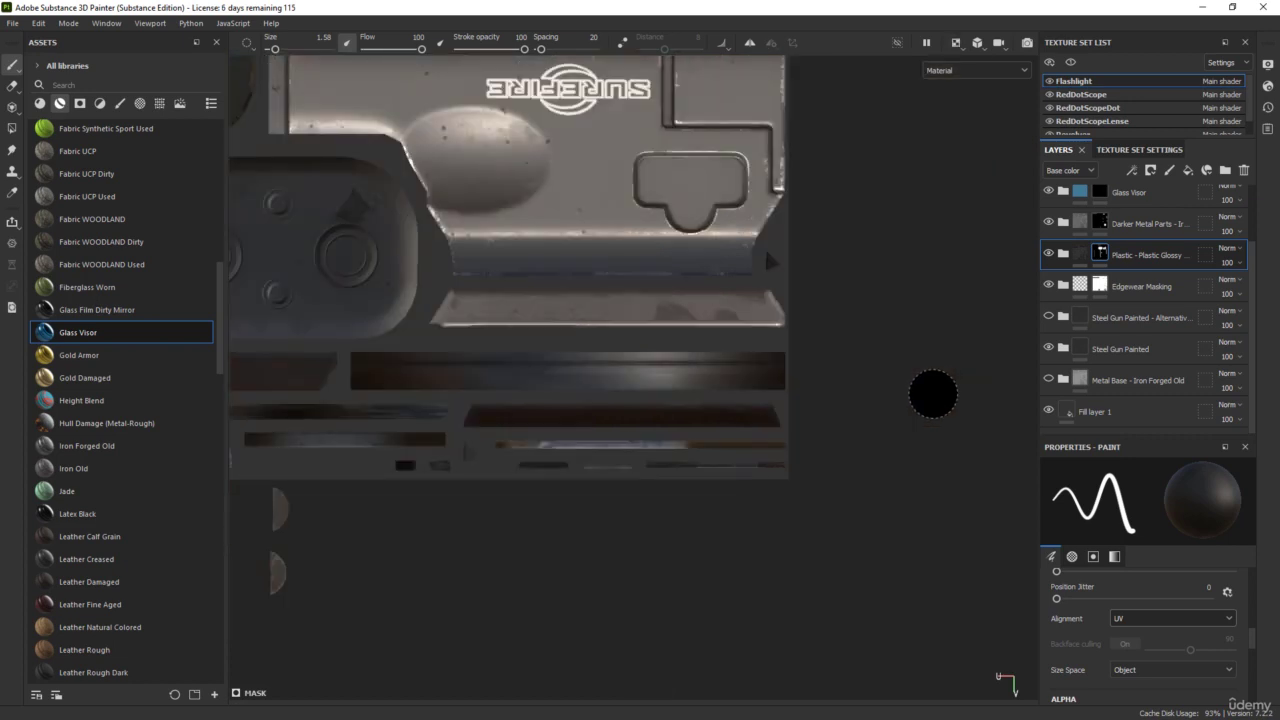
scroll(400, 390, "up", 3)
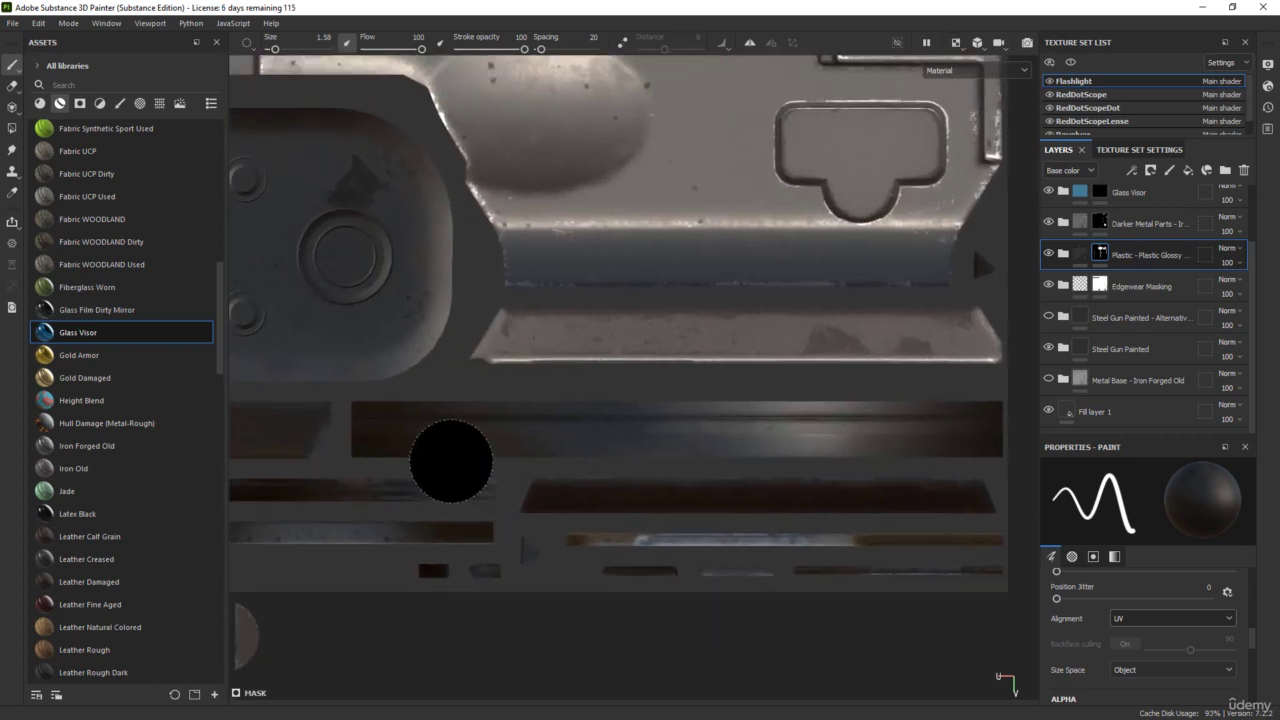
right_click_drag(508, 443, 489, 447, "ctrl")
middle_click_drag(489, 447, 461, 470)
right_click_drag(322, 459, 319, 454, "ctrl")
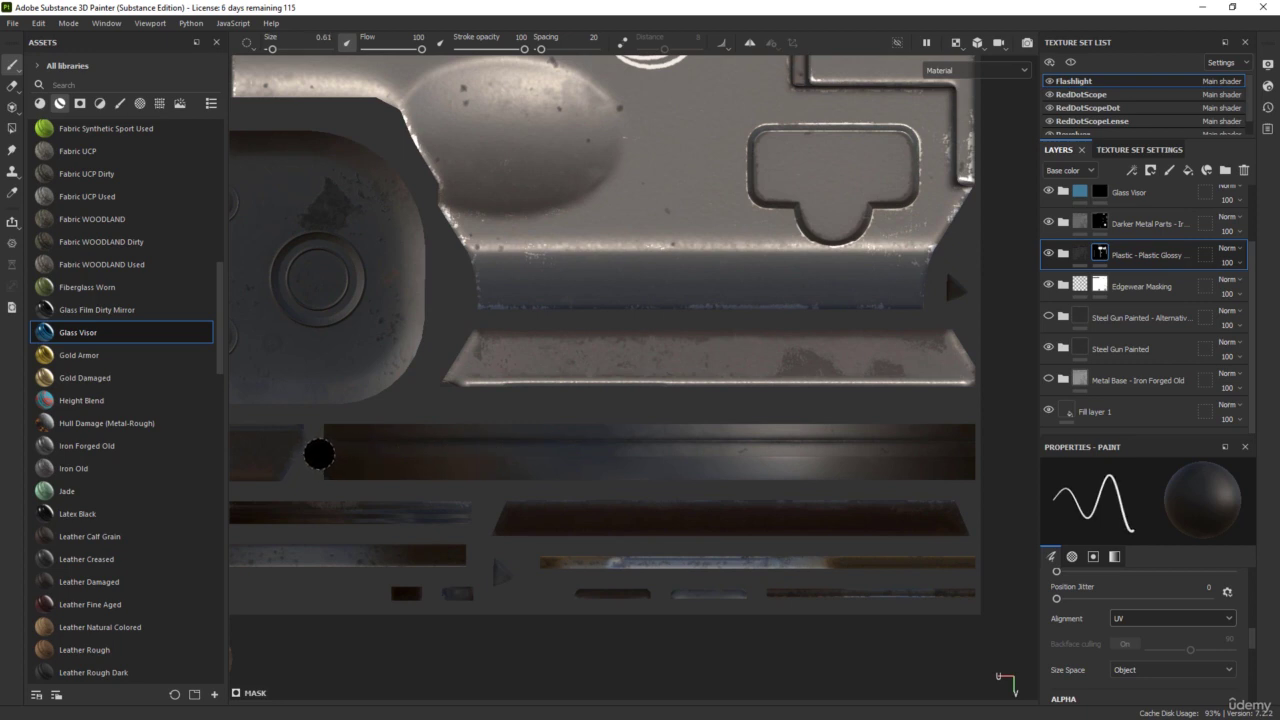
left_click(320, 456)
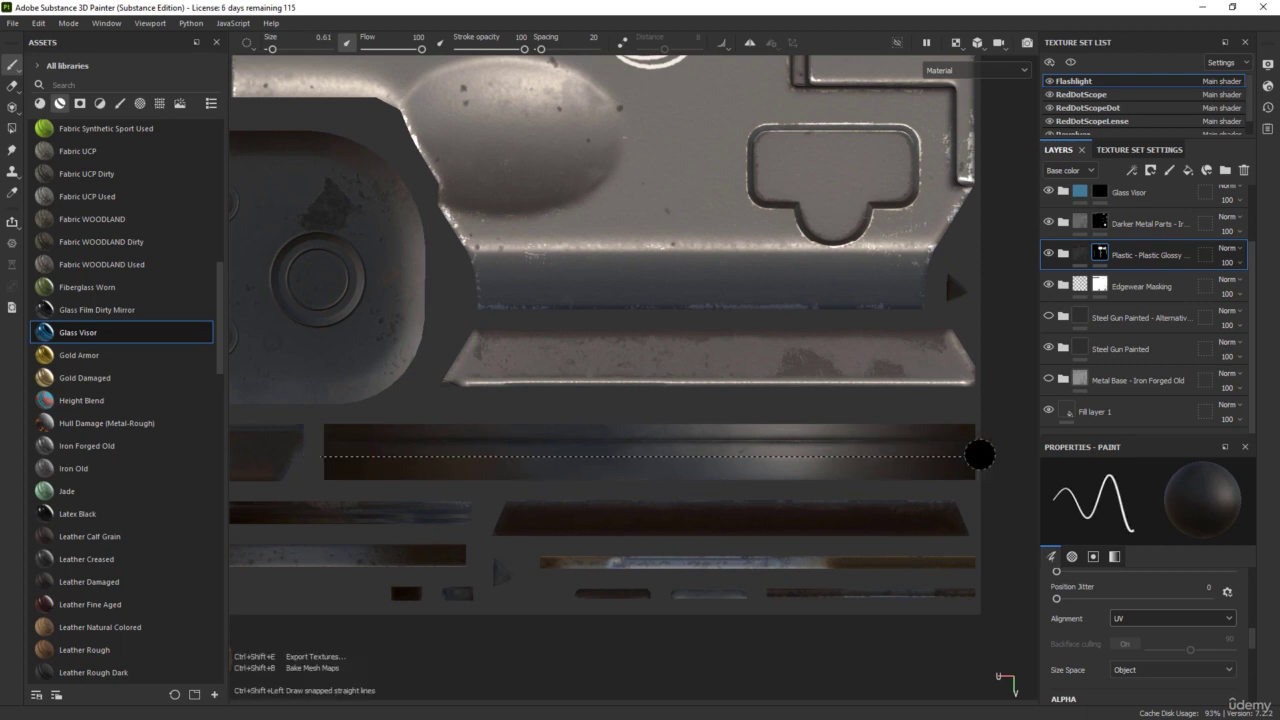
left_click(980, 455, "shift")
scroll(957, 491, "up", 3)
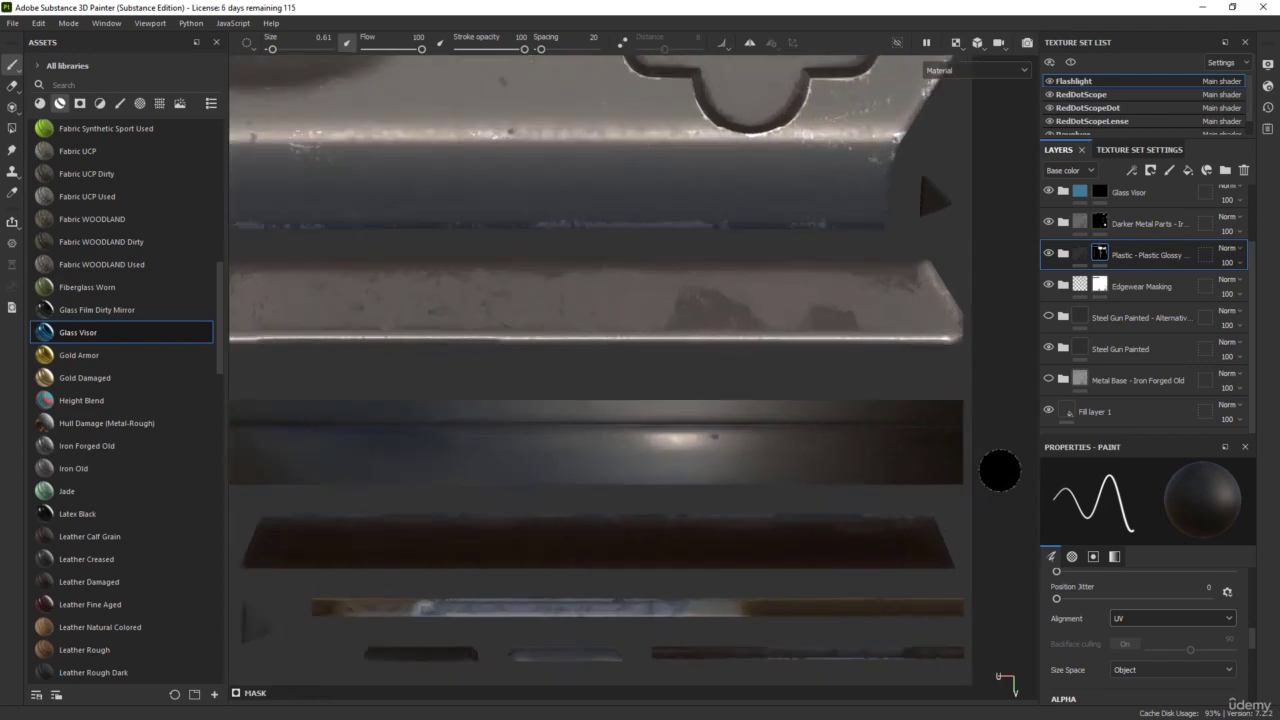
scroll(971, 466, "up", 2)
scroll(823, 466, "down", 5)
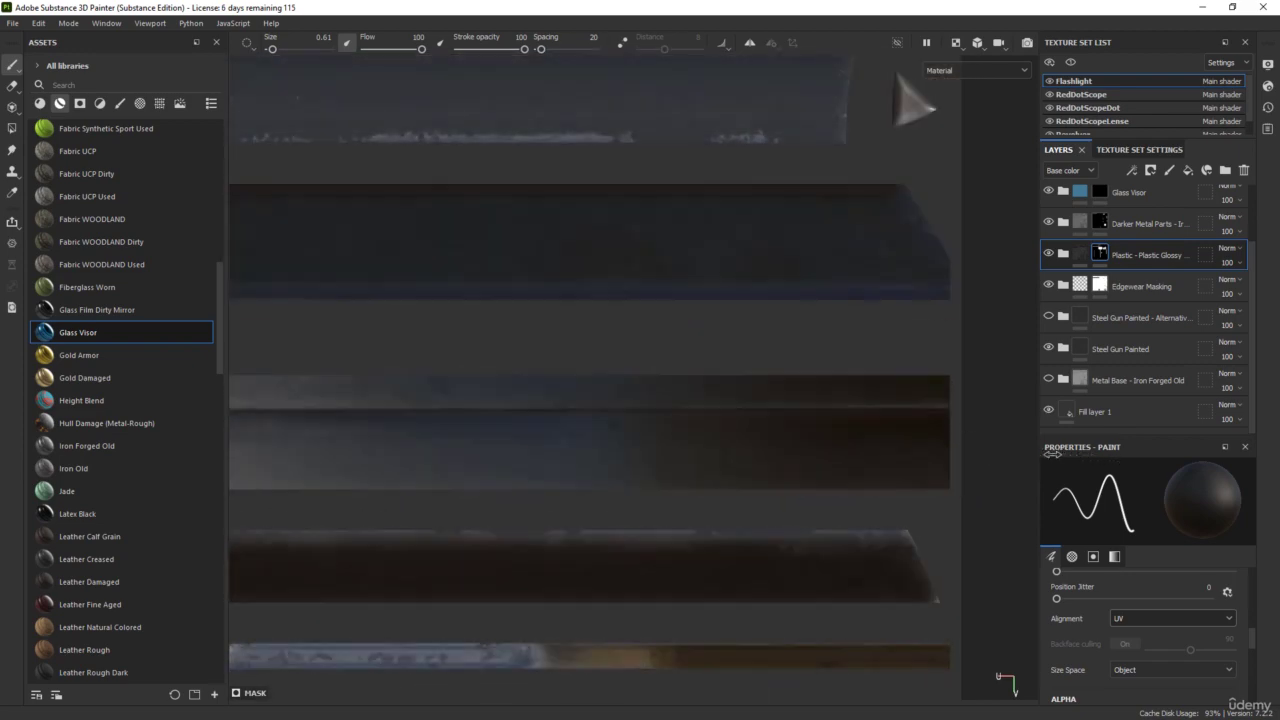
- Check the repainted front cap and flashlight body on the full 3D model from the front and side
key("F1")
left_click_drag(480, 451, 200, 525, "alt")
middle_click_drag(497, 529, 445, 477, "alt")
left_click_drag(445, 477, 494, 516, "alt")
key("F2")
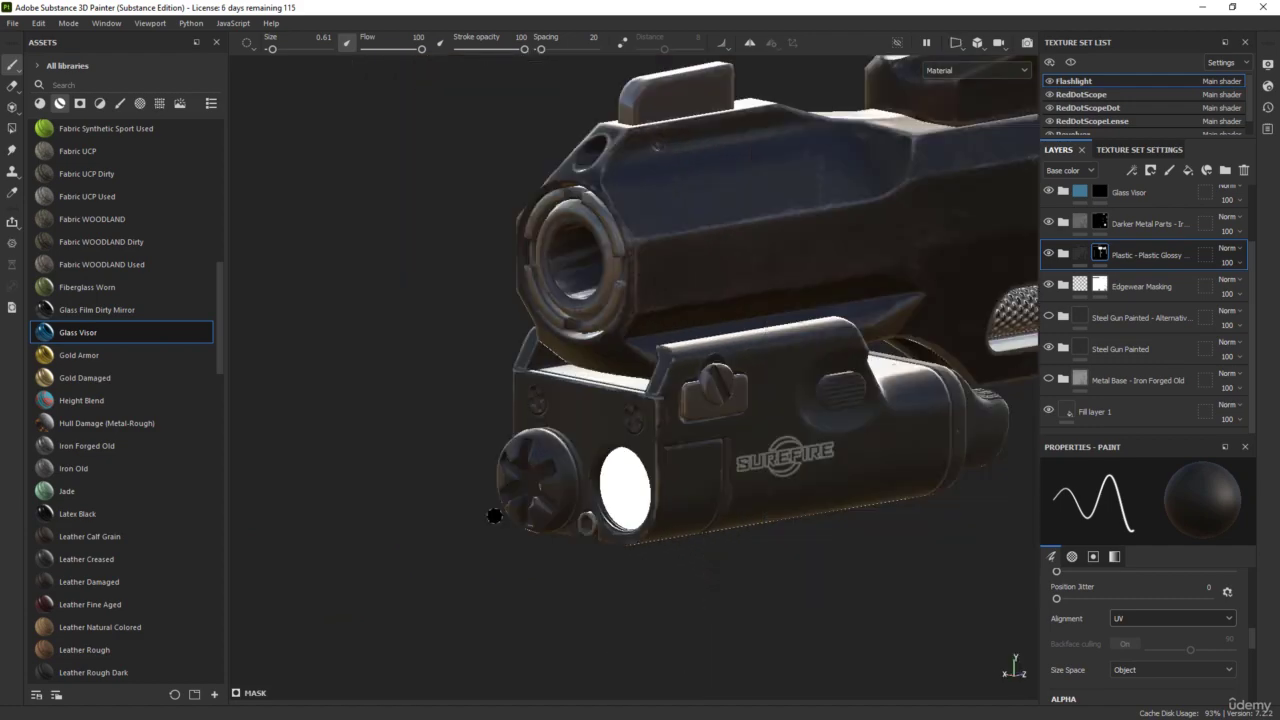
middle_click_drag(643, 517, 446, 526, "alt")
right_click_drag(540, 620, 660, 606, "shift")
left_click_drag(660, 606, 593, 548, "alt")
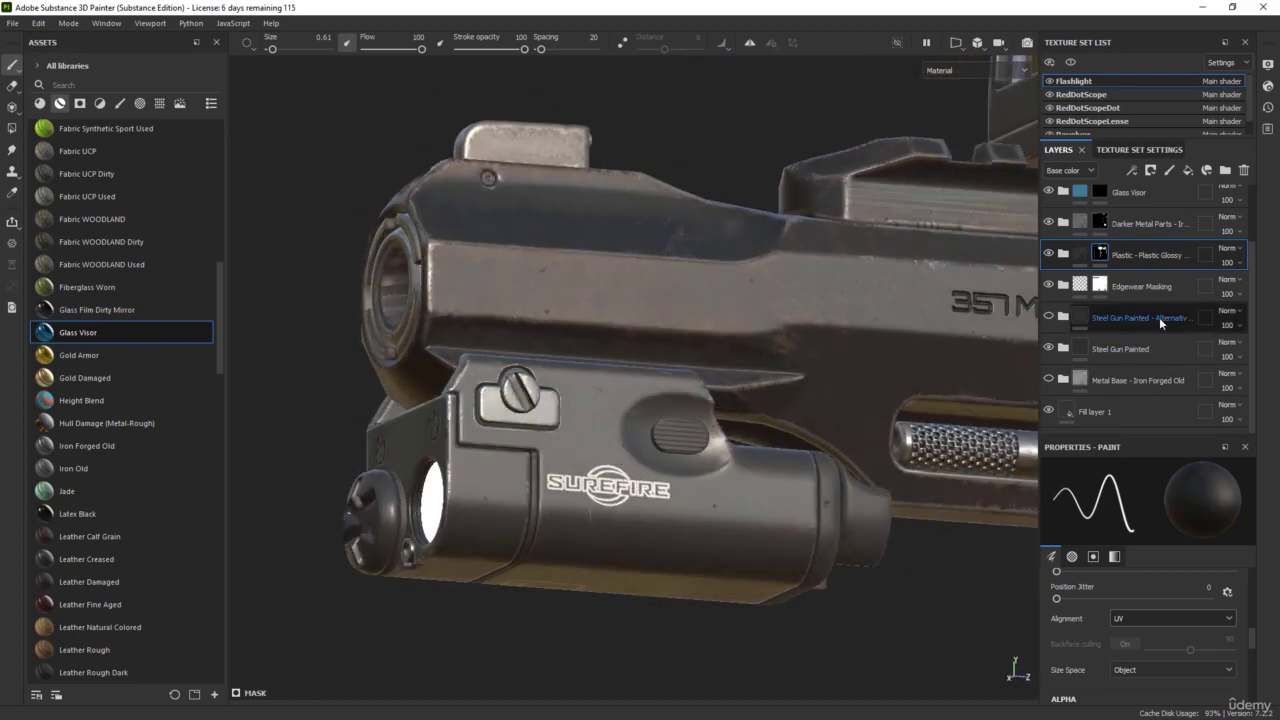
- Compare the flashlight with the Steel Gun Painted - Alternative folder shown and hidden against the revolver and red dot scope
left_click(1049, 317)
left_click(1049, 317)
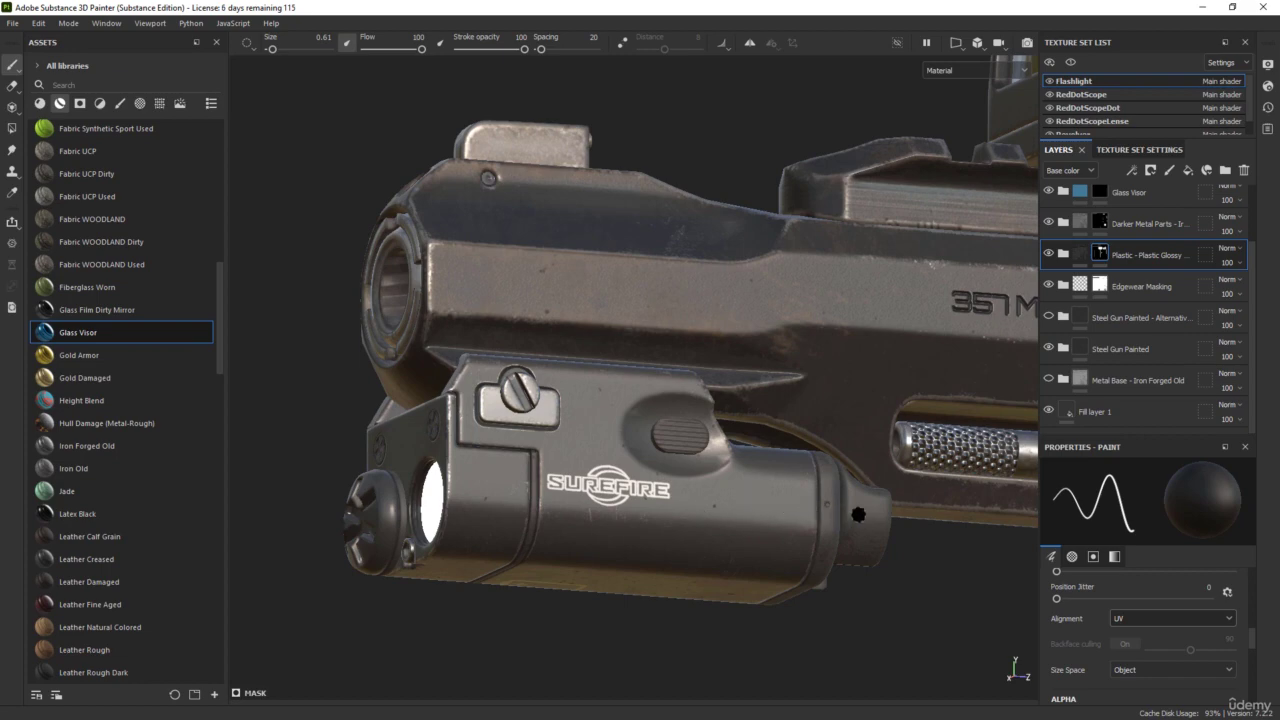
middle_click_drag(858, 515, 561, 520, "alt")
scroll(561, 520, "down", 3)
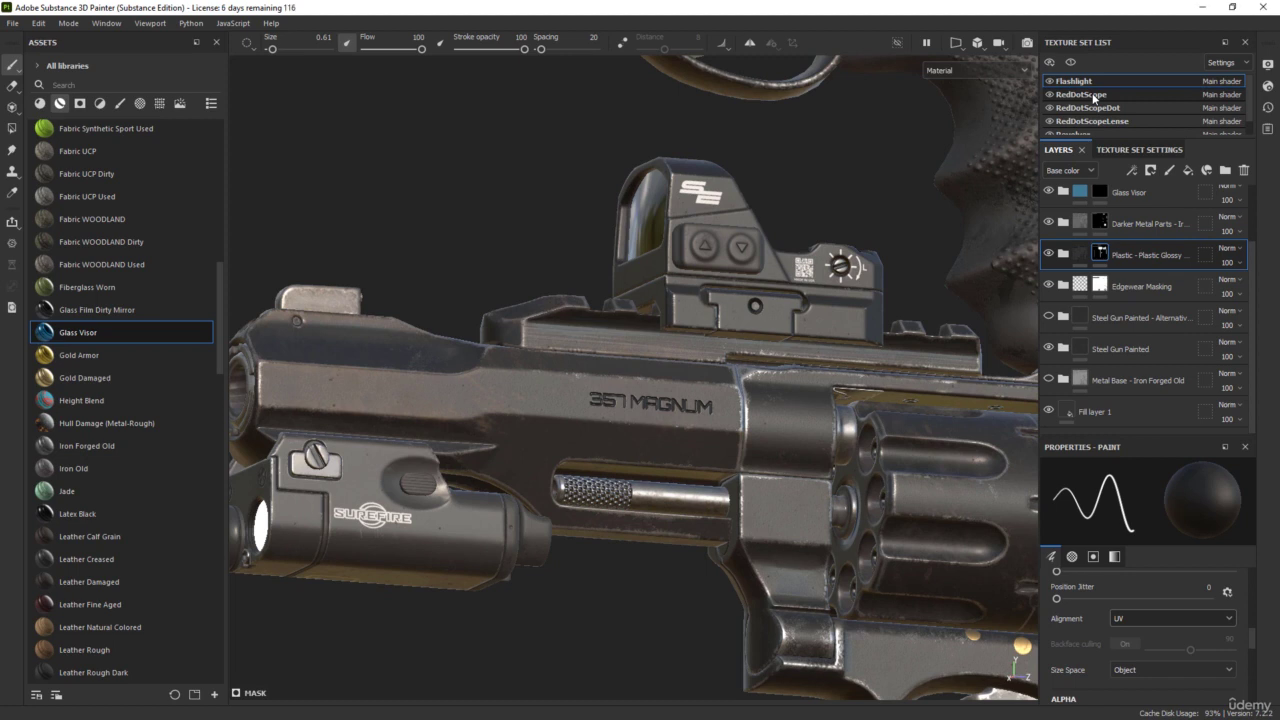
- Hide the Steel Gun Painted - Alternative folder in the RedDotScope texture set
left_click(1082, 94)
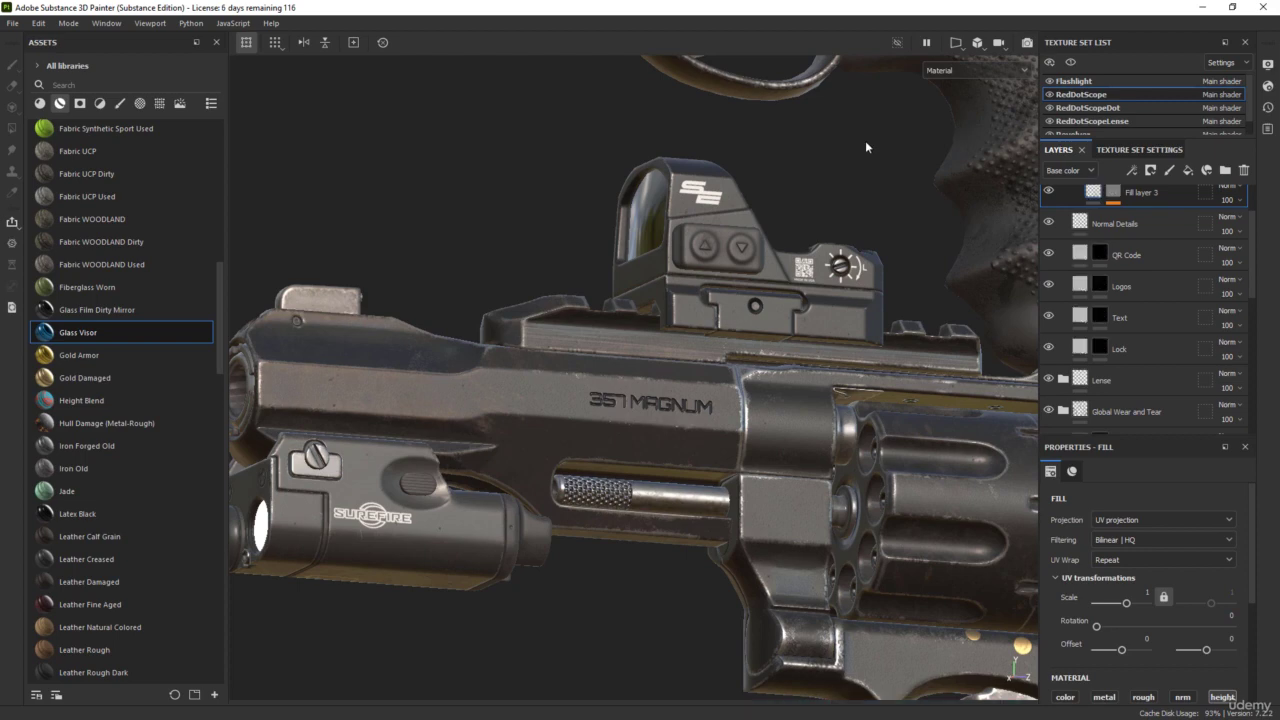
left_click_drag(814, 166, 757, 216, "alt")
scroll(760, 258, "up", 6)
middle_click_drag(690, 272, 588, 331, "alt")
left_click(1080, 347)
scroll(1081, 350, "down", 3)
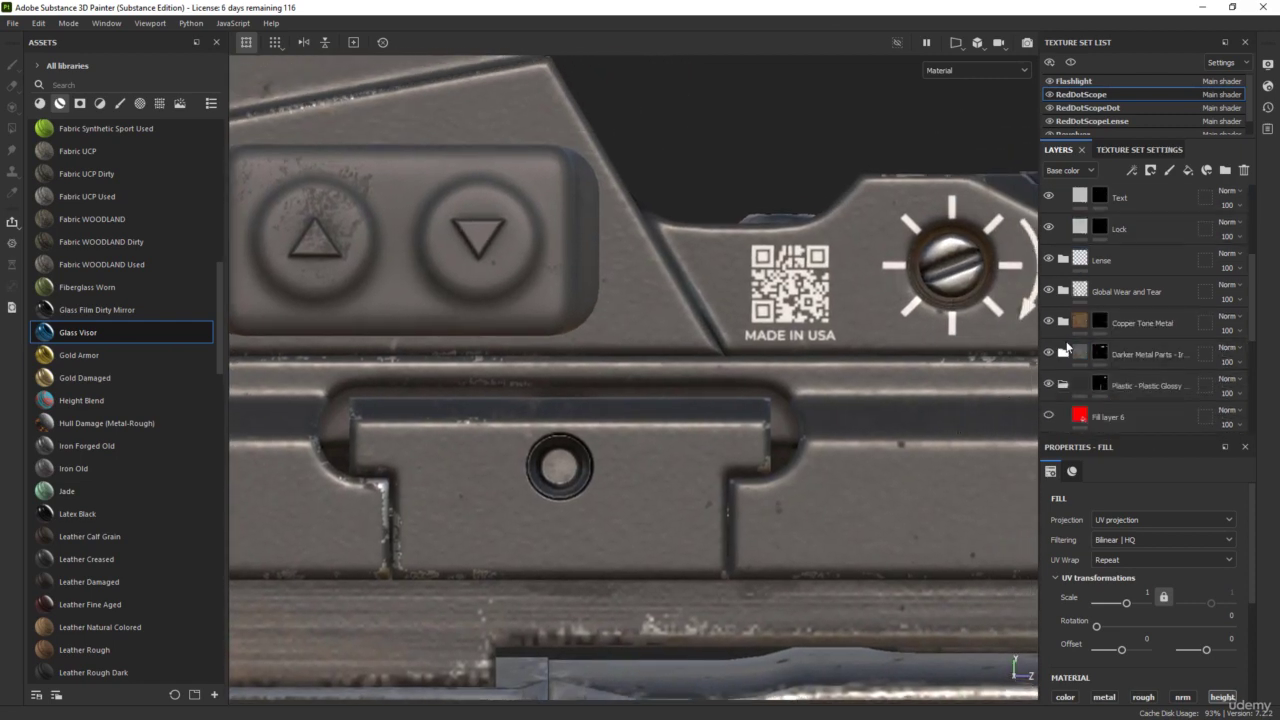
left_click(1100, 323)
scroll(1099, 332, "down", 1)
scroll(1110, 336, "down", 4)
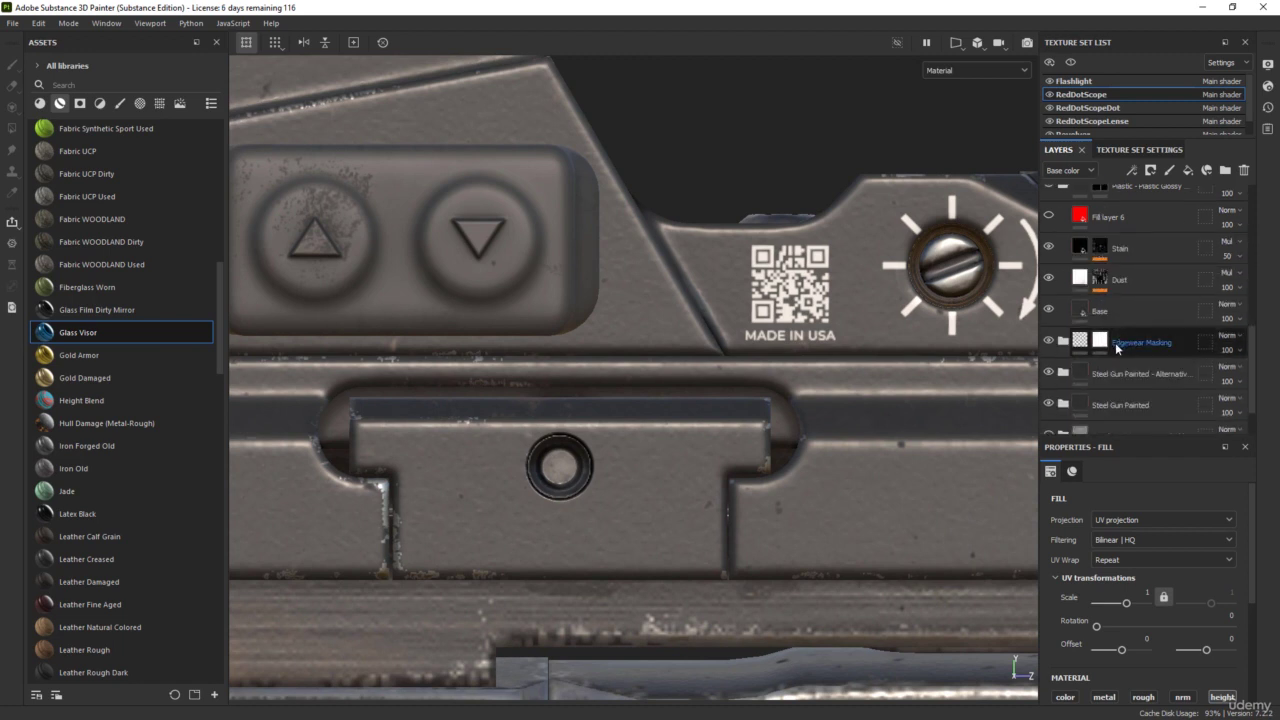
scroll(1117, 347, "down", 1)
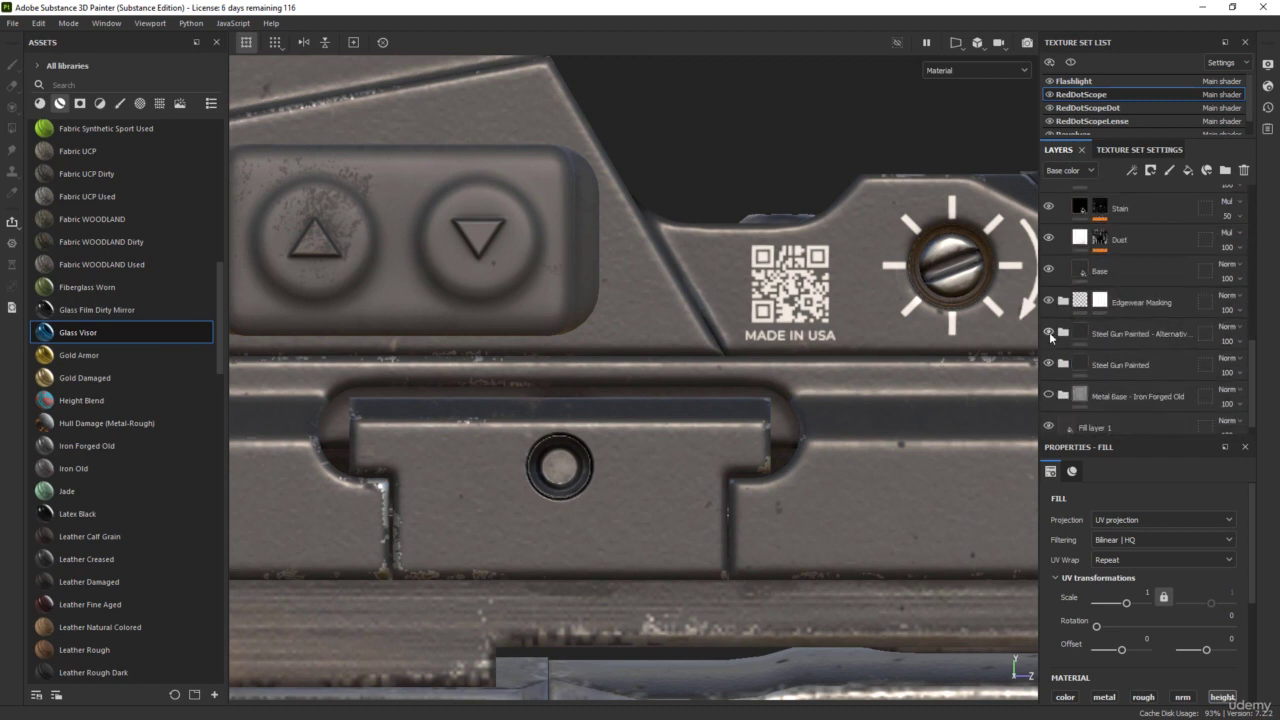
left_click(1049, 334)
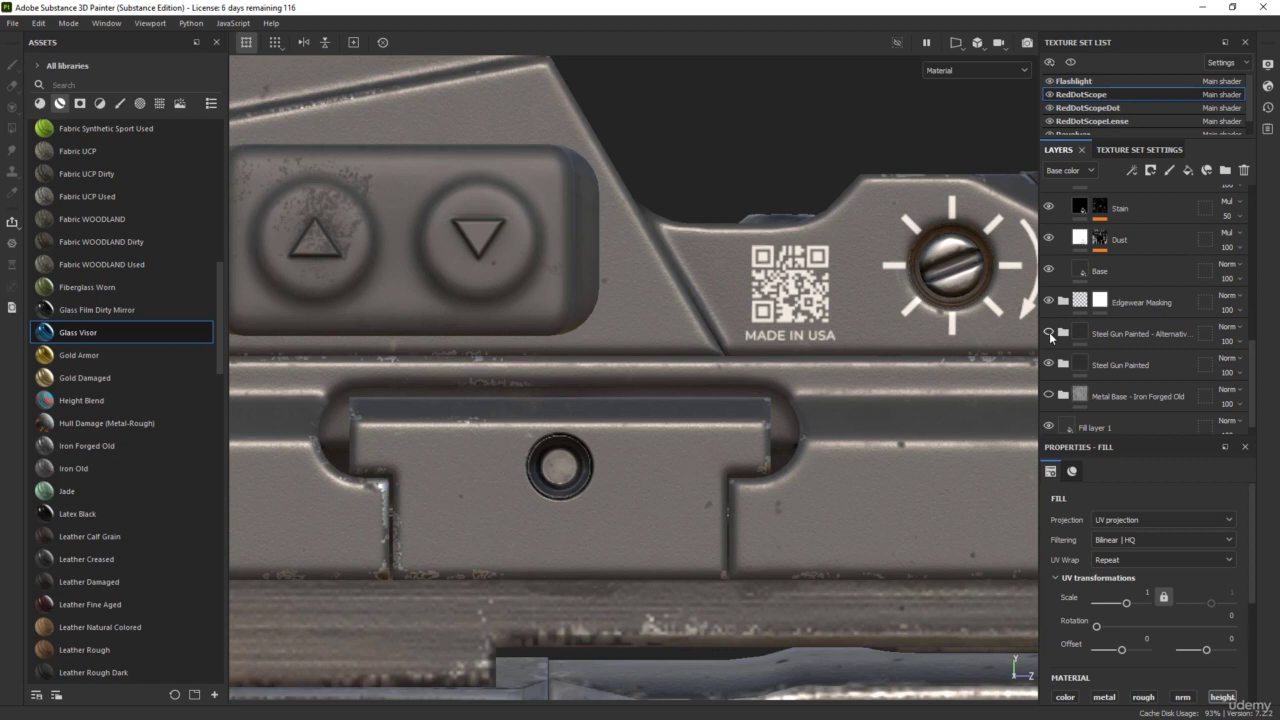
- Set the UV scale of the scope's Base Metal layer in the Steel Gun Painted folder to 0.5
left_click(1064, 364)
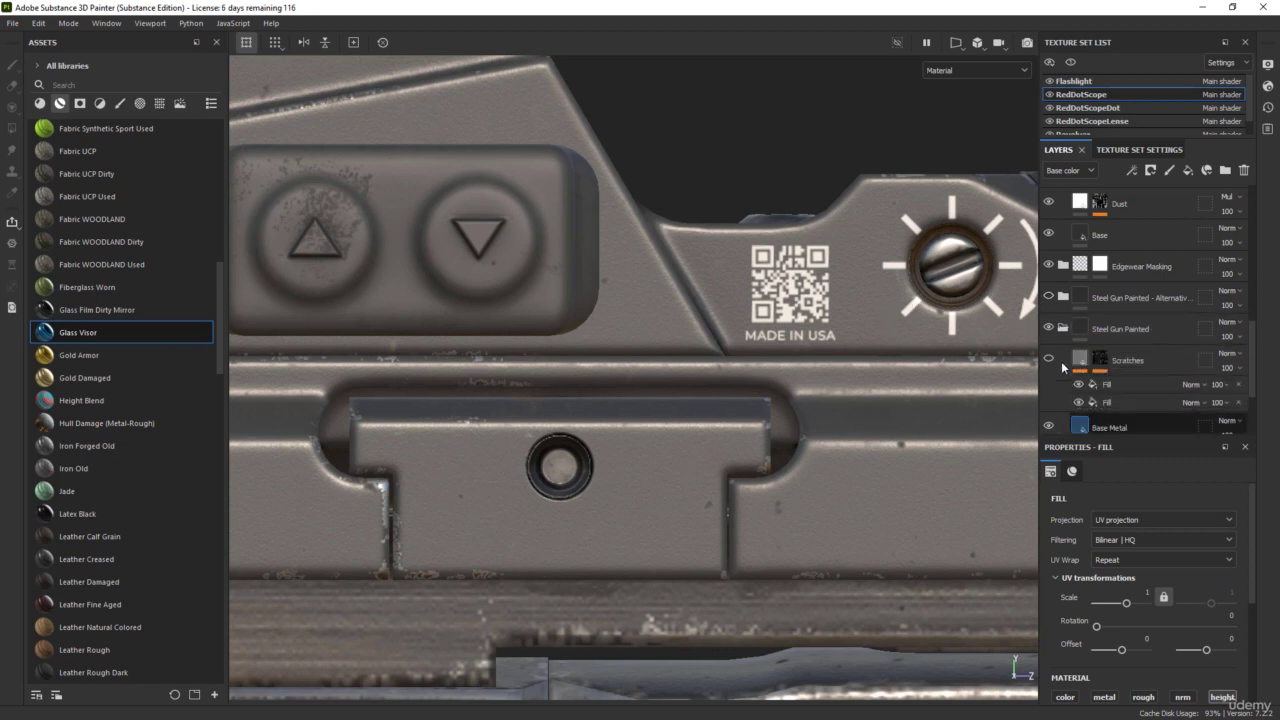
scroll(1072, 368, "down", 2)
left_click(1080, 383)
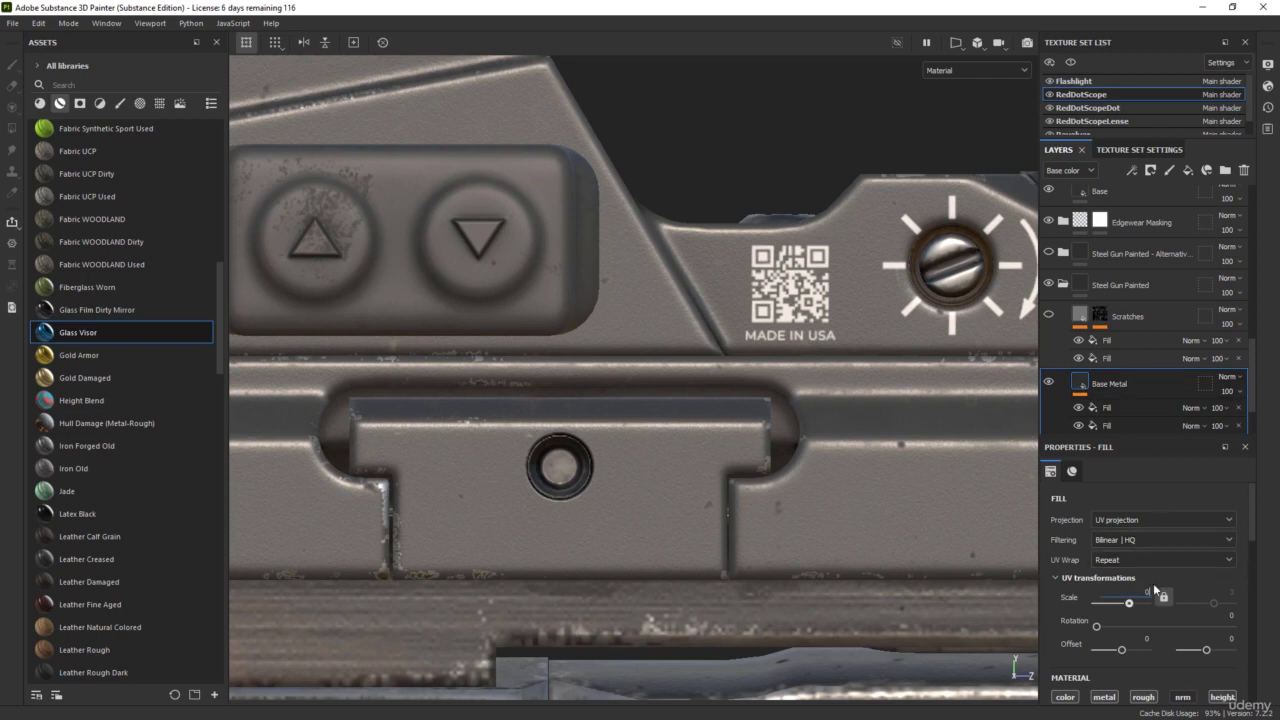
key("Return")
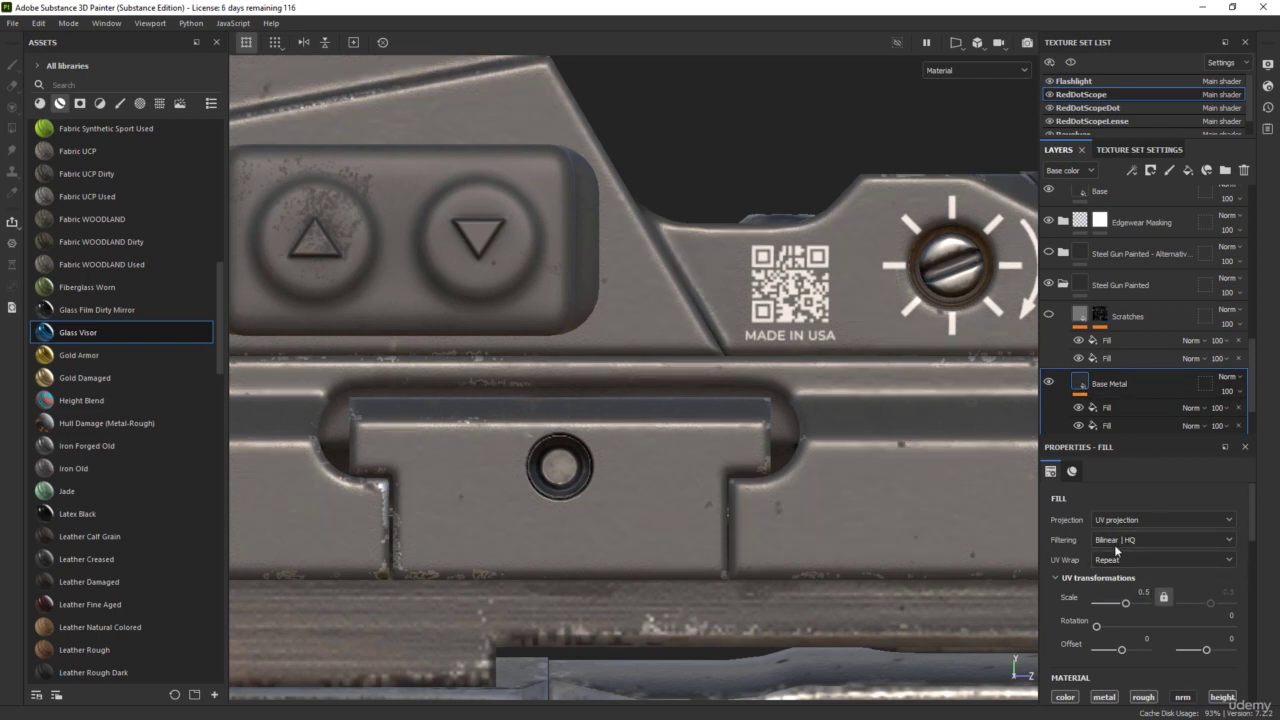
scroll(620, 360, "down", 3)
mouse_move(740, 328)
left_mouse_down("alt")
mouse_move(640, 355)
mouse_move(717, 321)
left_mouse_up("alt")
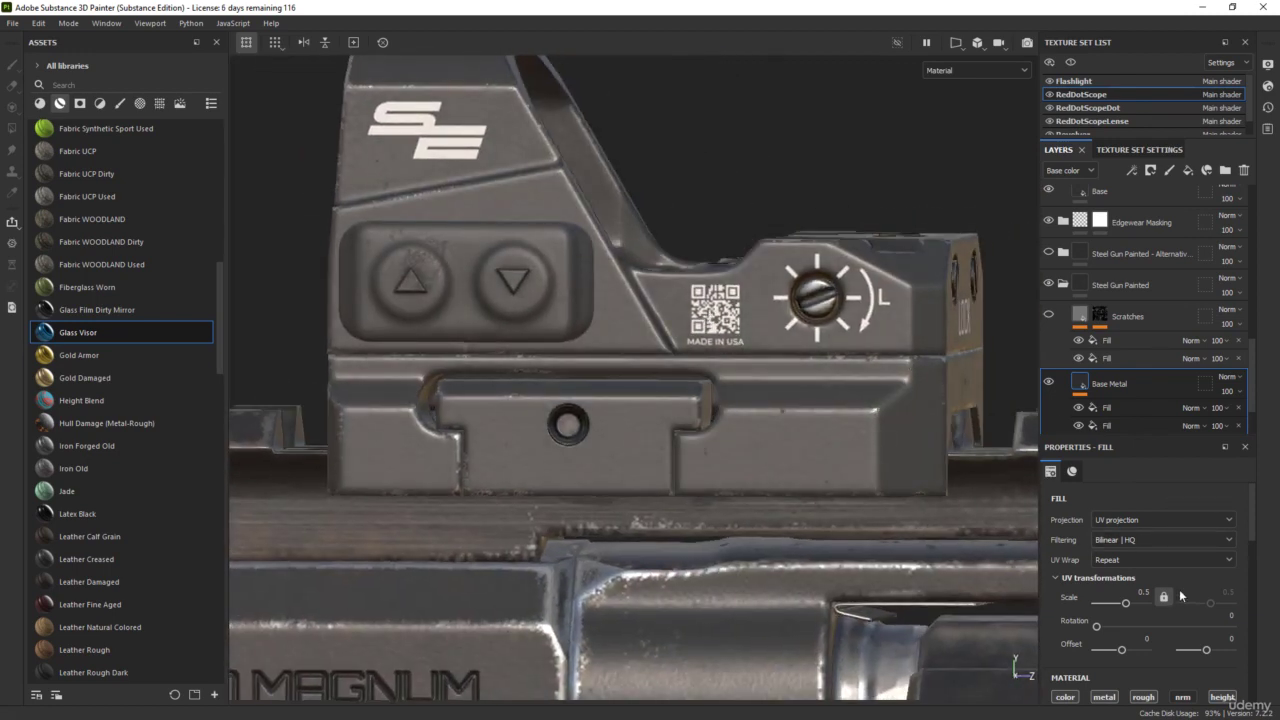
- Darken Color 02 of the scope's Base Metal layer and check the finish against the whole revolver
scroll(1181, 595, "down", 5)
left_click(1160, 614)
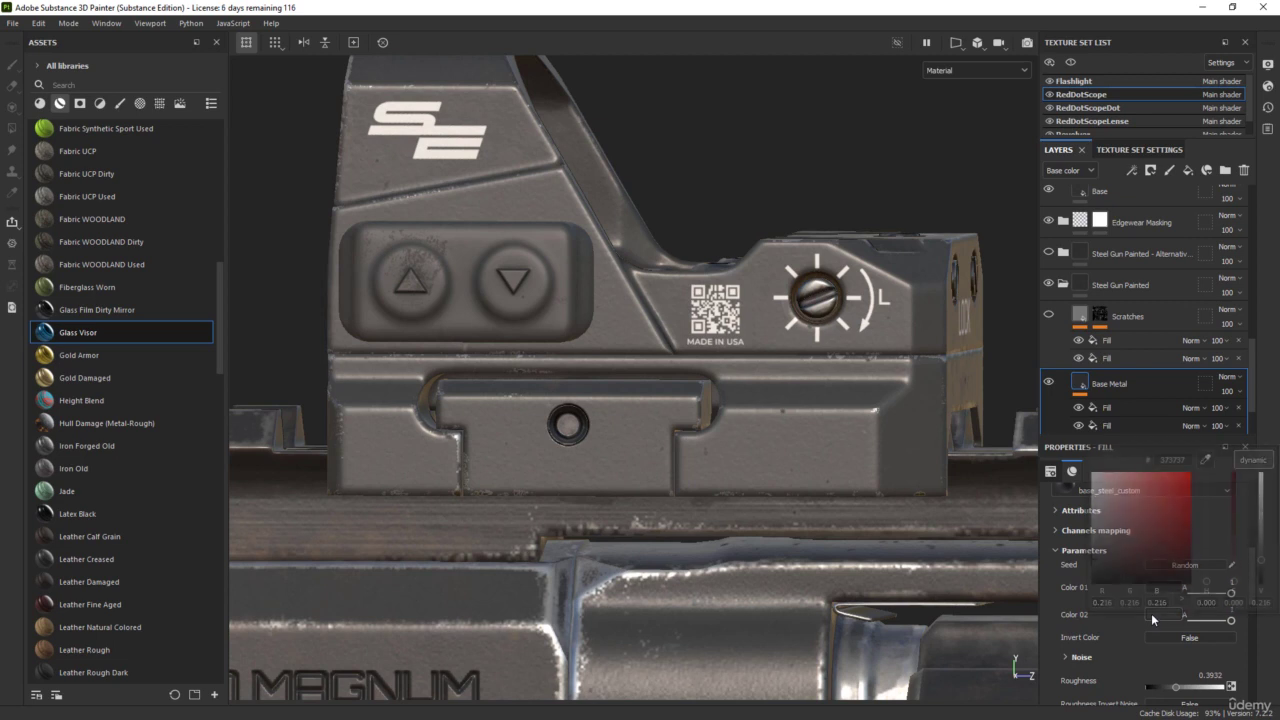
left_click_drag(1091, 558, 1062, 570)
scroll(716, 381, "down", 8)
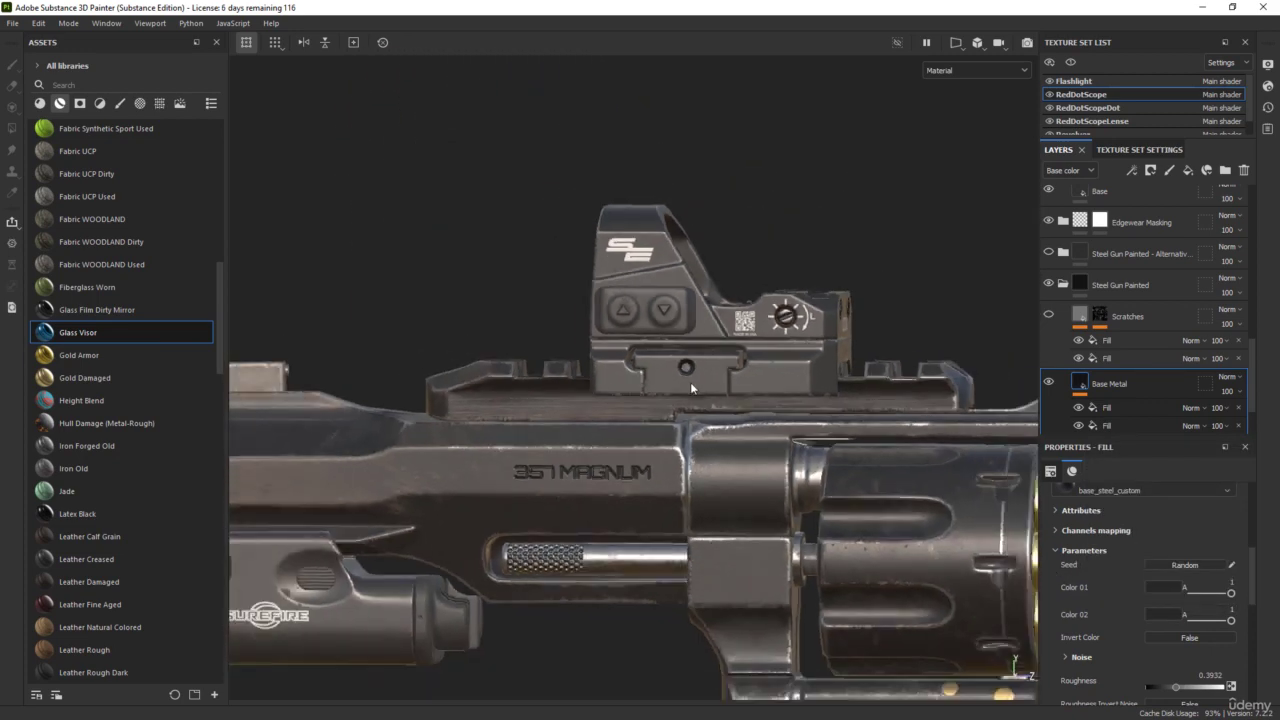
mouse_move(811, 392)
left_mouse_down("alt")
mouse_move(760, 364)
mouse_move(769, 274)
mouse_move(543, 260)
mouse_move(786, 206)
mouse_move(920, 212)
left_mouse_up("alt")
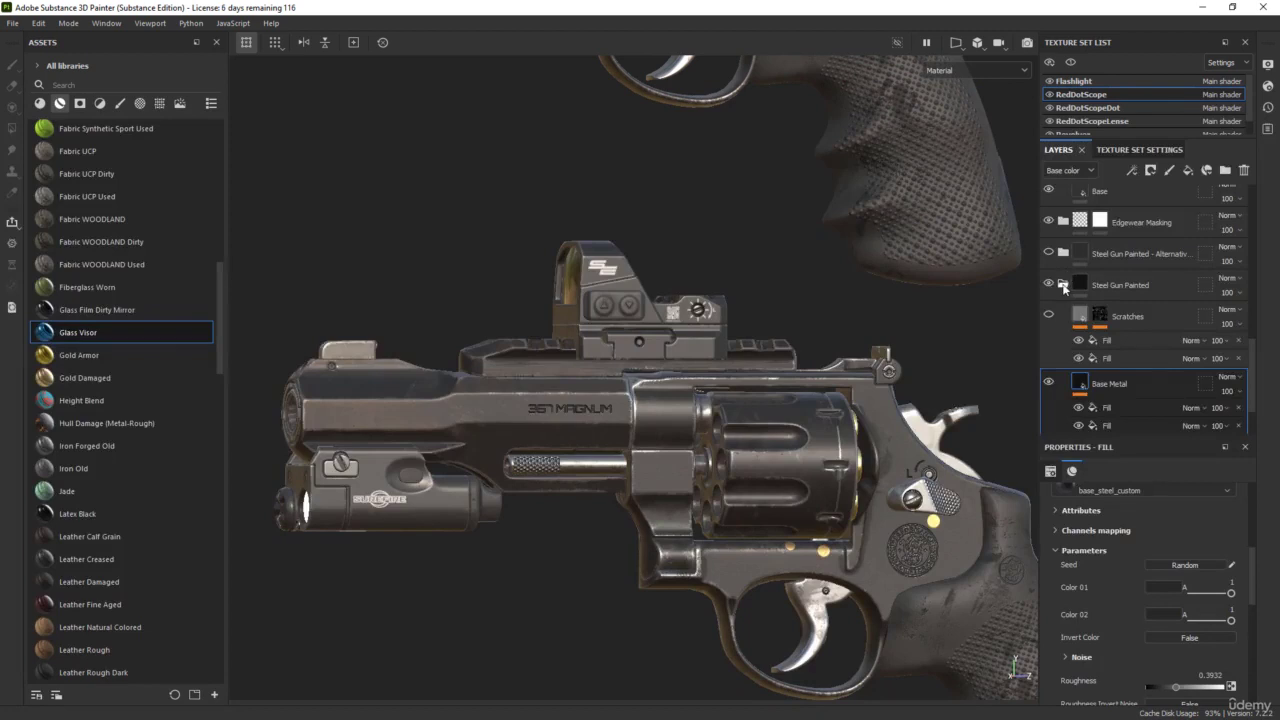
- Compare the revolver's cylinder and frame finish with the reference photos in Windows Photo Viewer
left_click(1063, 285)
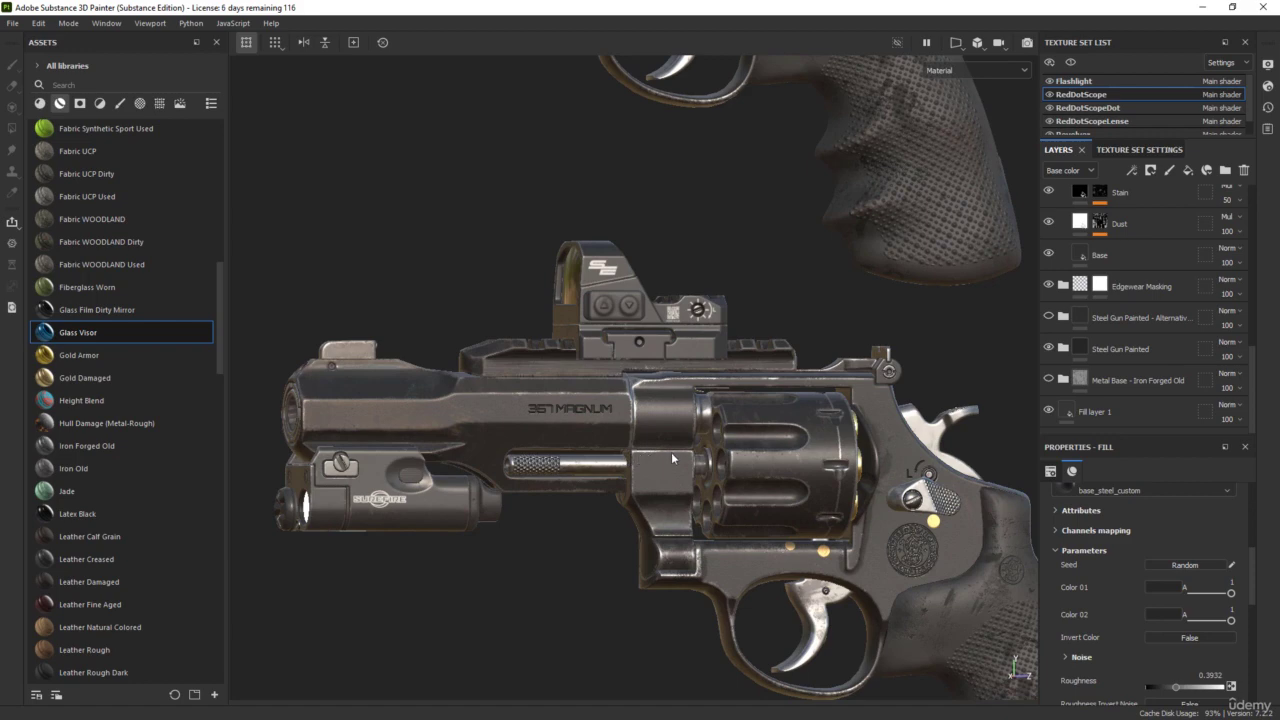
middle_click_drag(722, 503, 682, 412, "alt")
mouse_move(1279, 102)
left_mouse_down()
mouse_move(889, 136)
mouse_move(673, 137)
left_mouse_up()
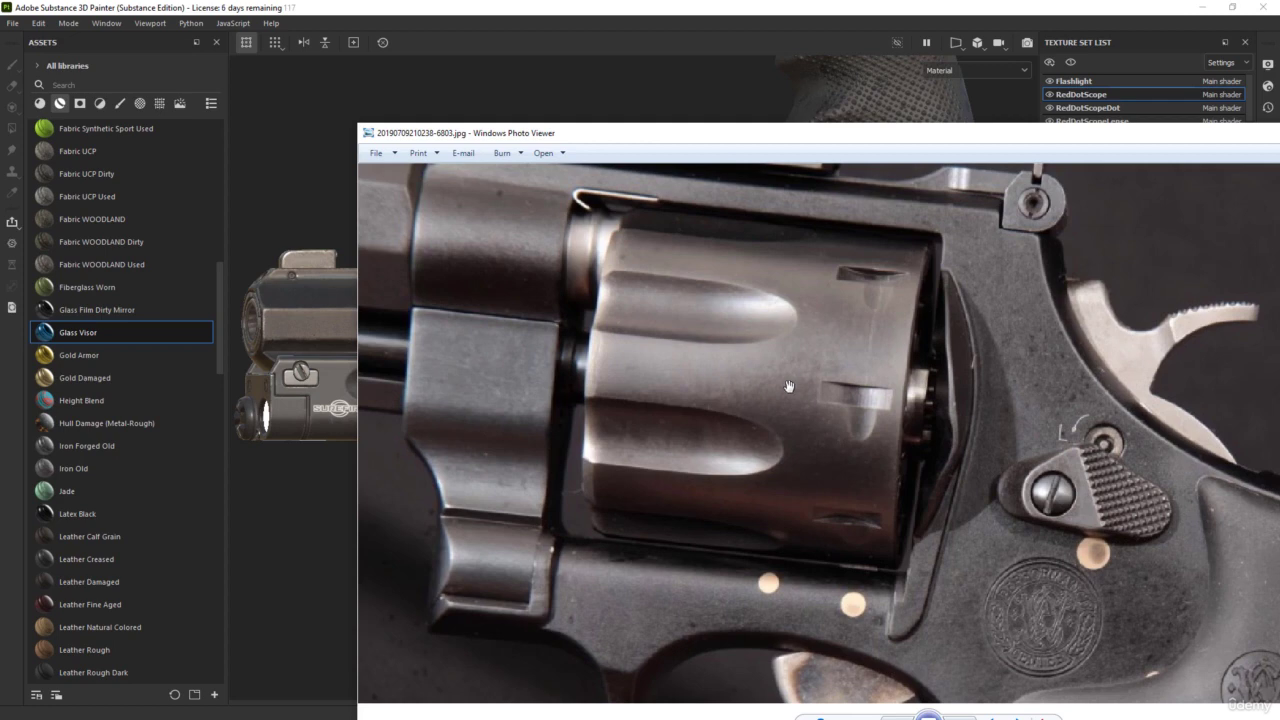
key("Left")
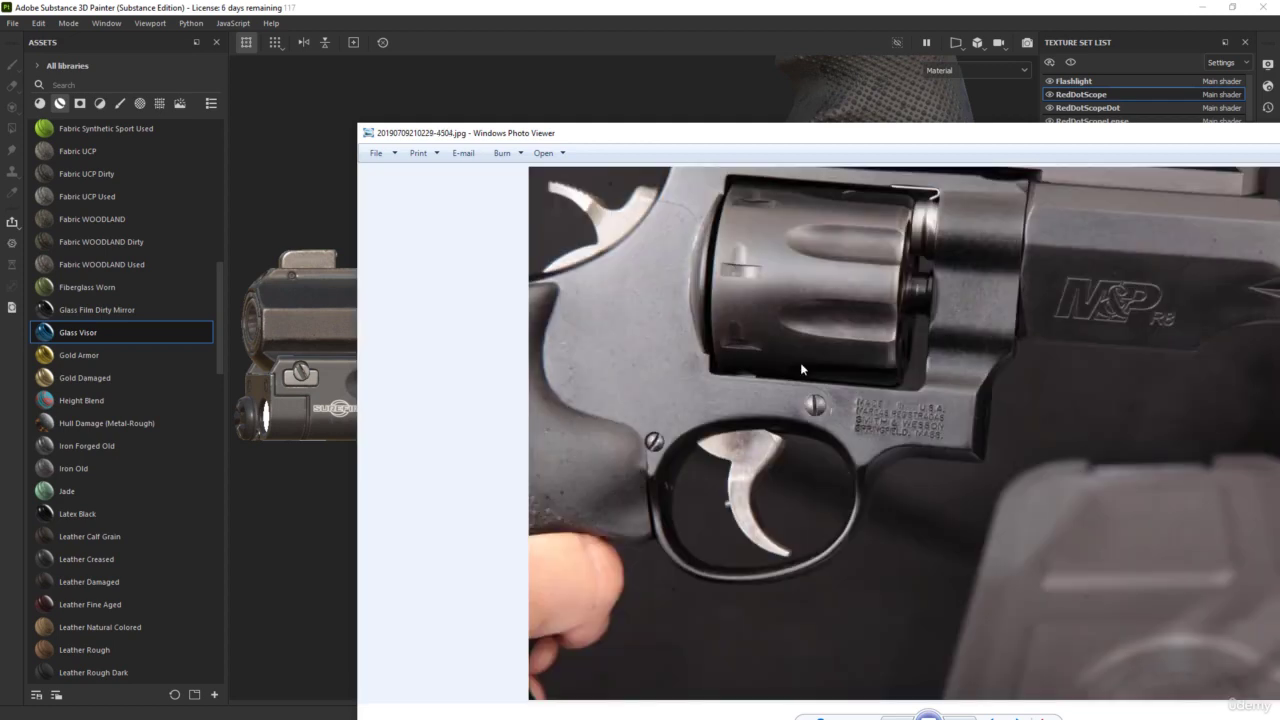
key("Right")
scroll(697, 266, "up", 3)
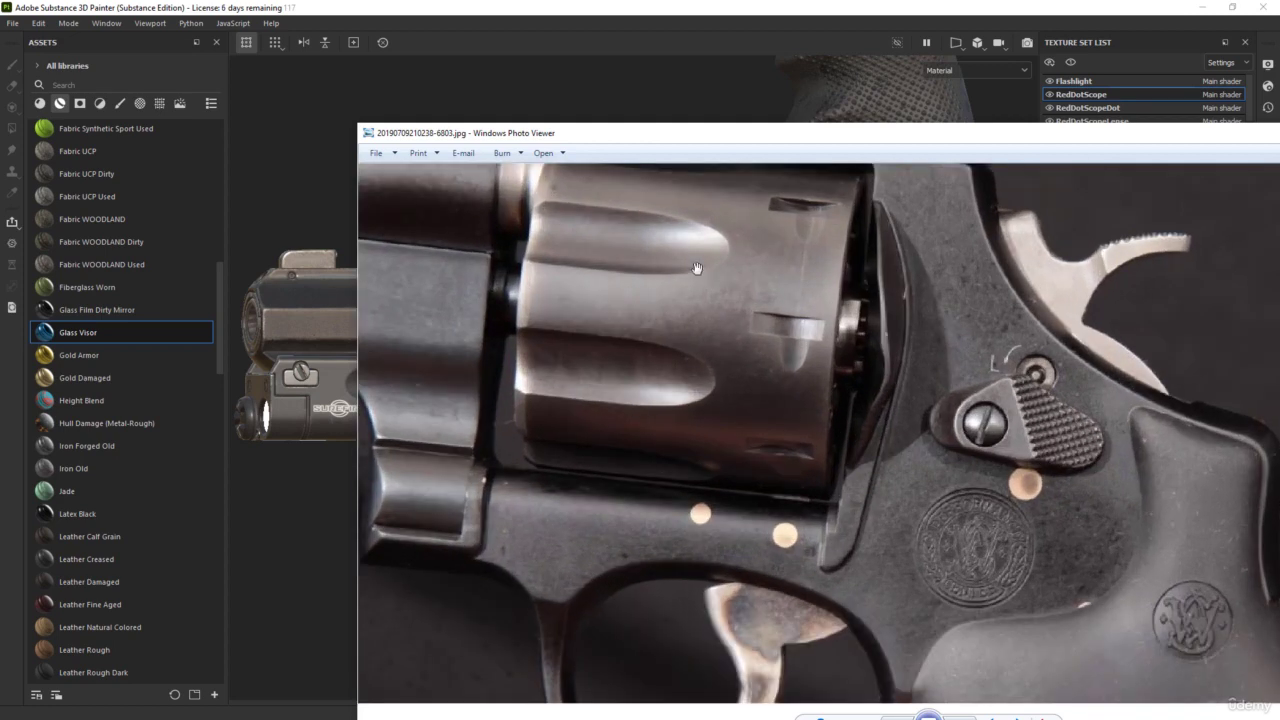
left_click_drag(694, 269, 822, 393)
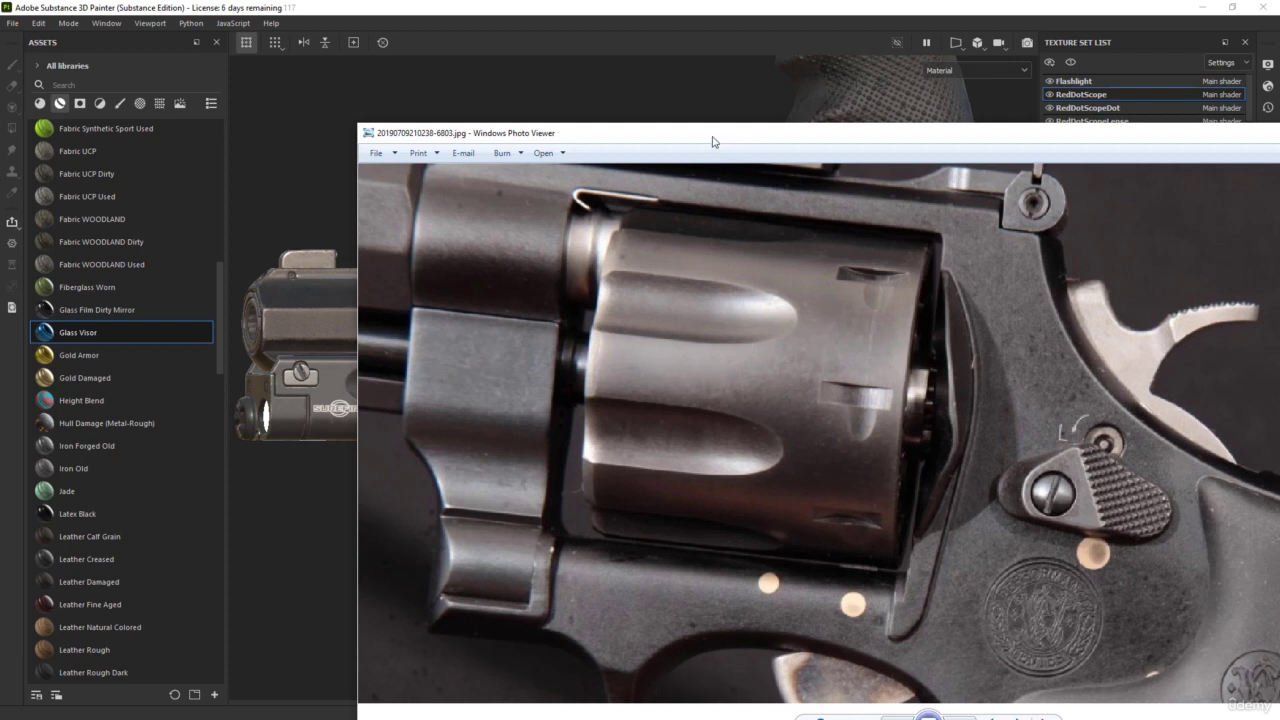
left_click_drag(724, 141, 1279, 194)
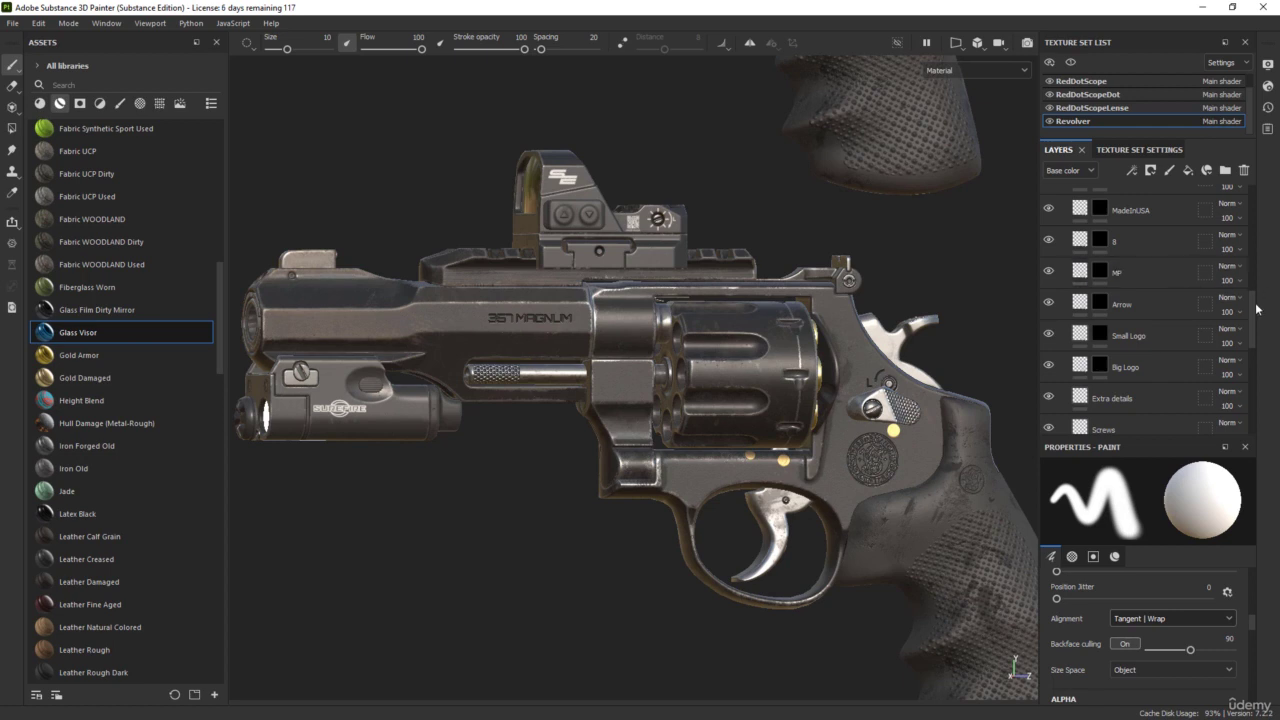
- Collapse the Normal details and Text folder in the Revolver texture set and show the Steel Gun Painted - Alternative folder
left_click_drag(1254, 306, 1249, 200)
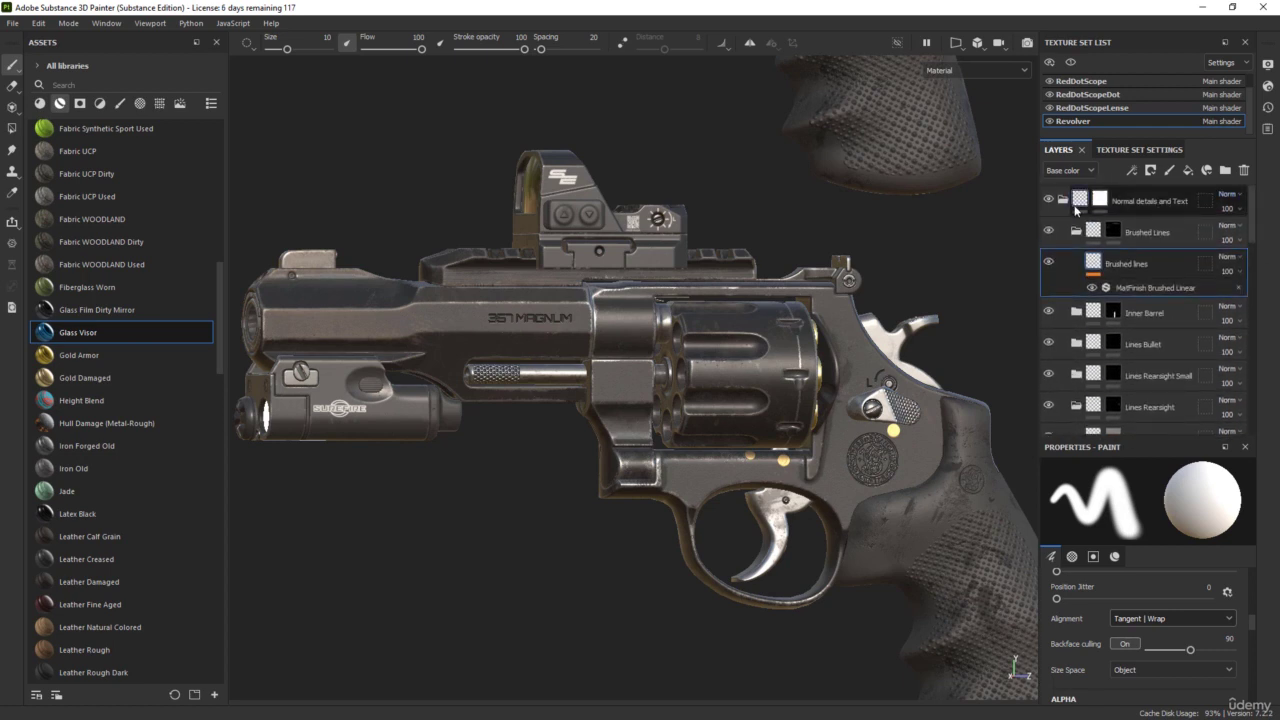
left_click(1063, 201)
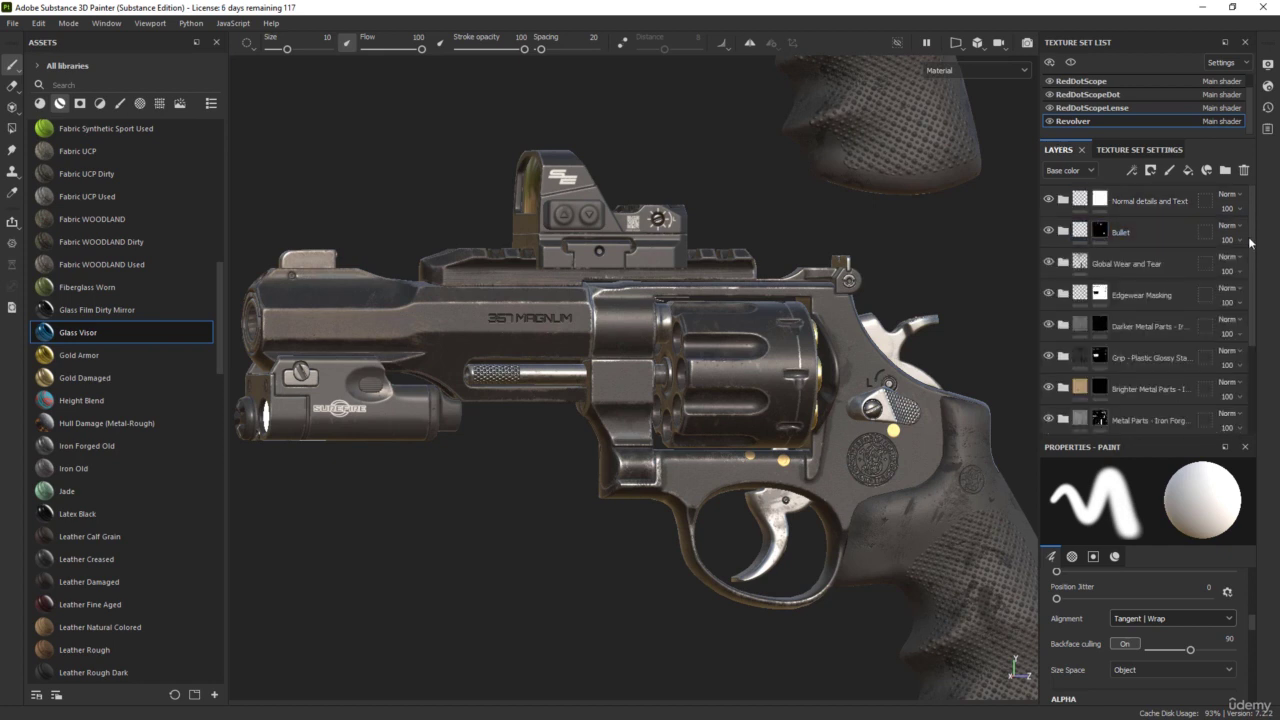
left_click_drag(1254, 244, 1257, 278)
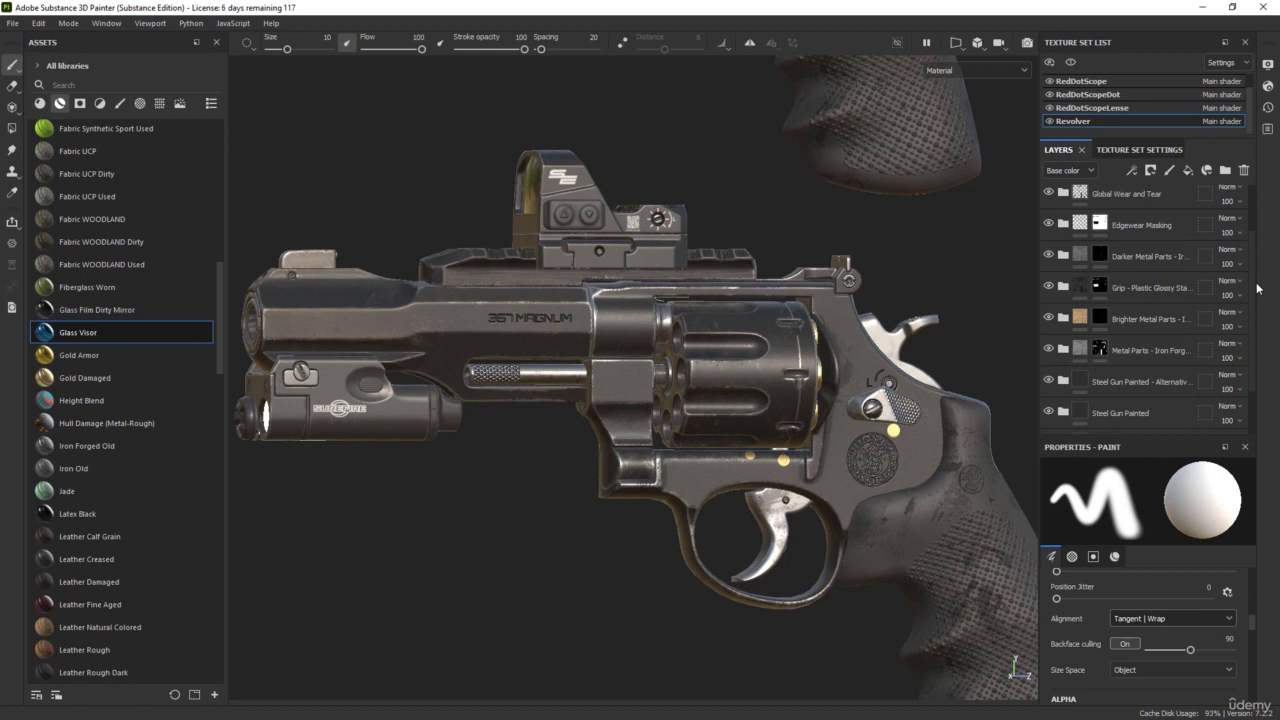
left_click_drag(1257, 284, 1258, 308)
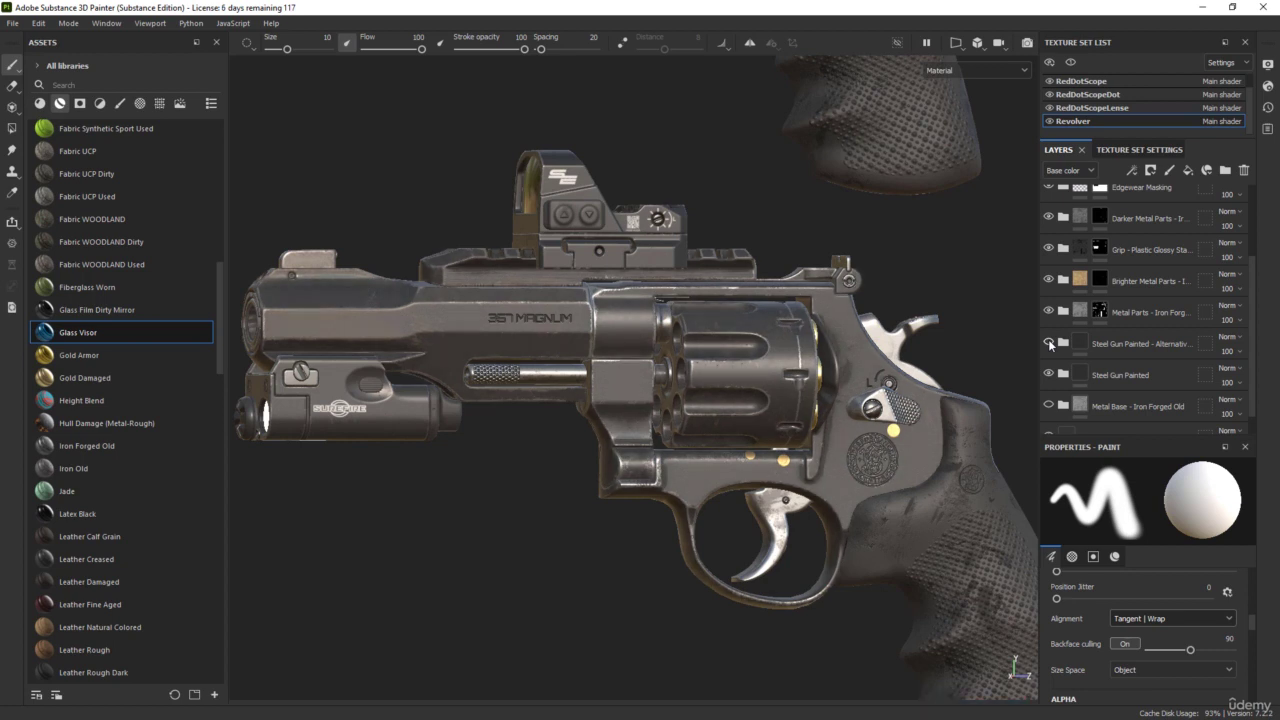
left_click(1049, 343)
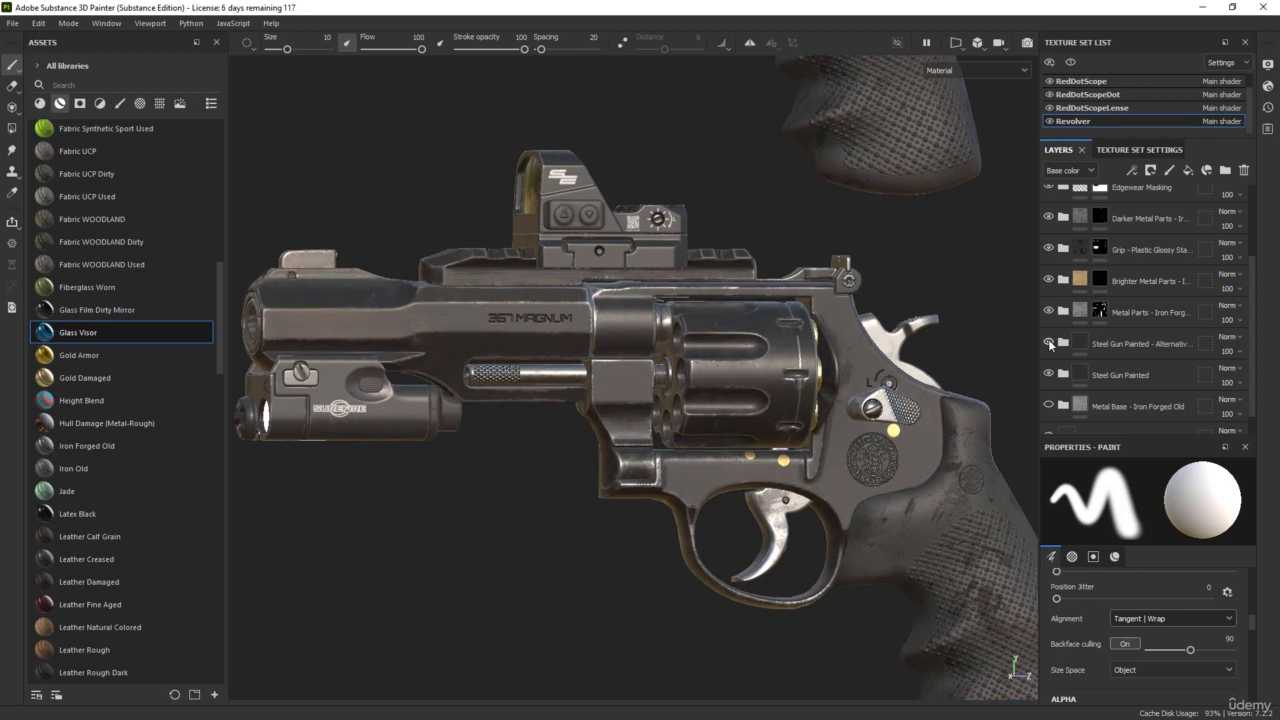
- Add a black mask to the Steel Gun Painted - Alternative folder and reveal only the cylinder with a mesh-mode Polygon Fill
left_click(1082, 343)
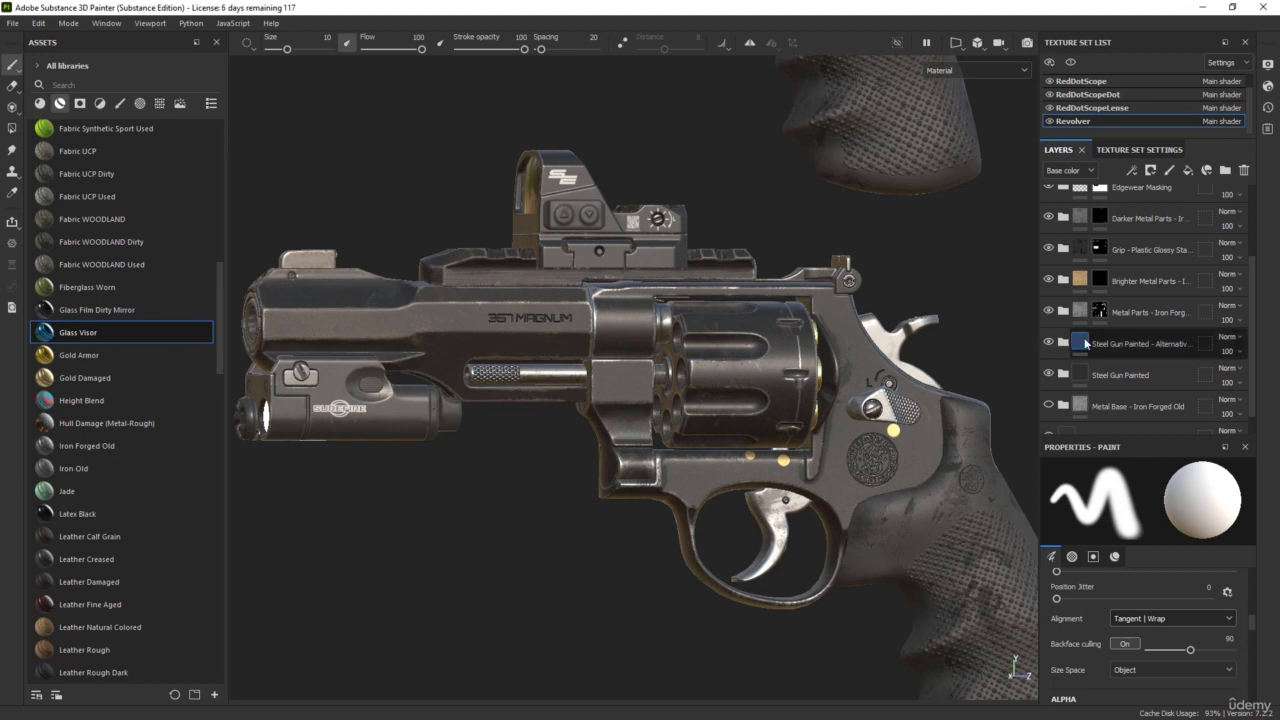
right_click(1084, 340)
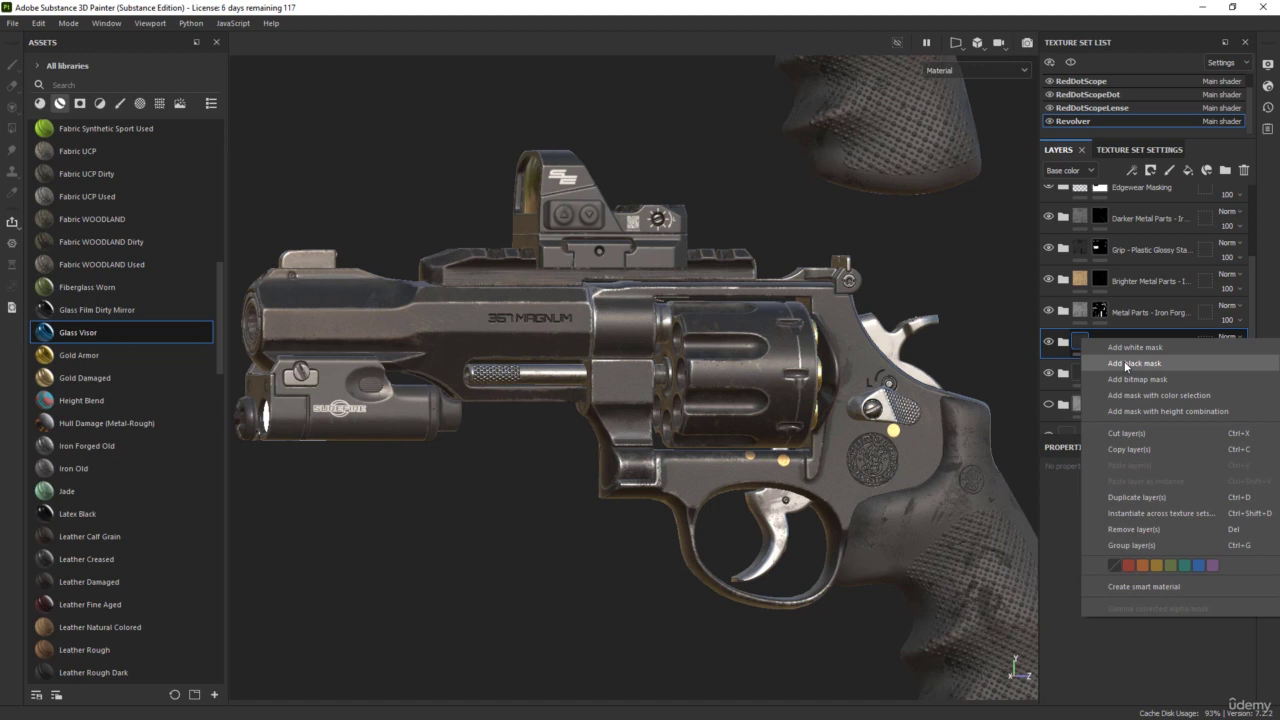
left_click(1127, 364)
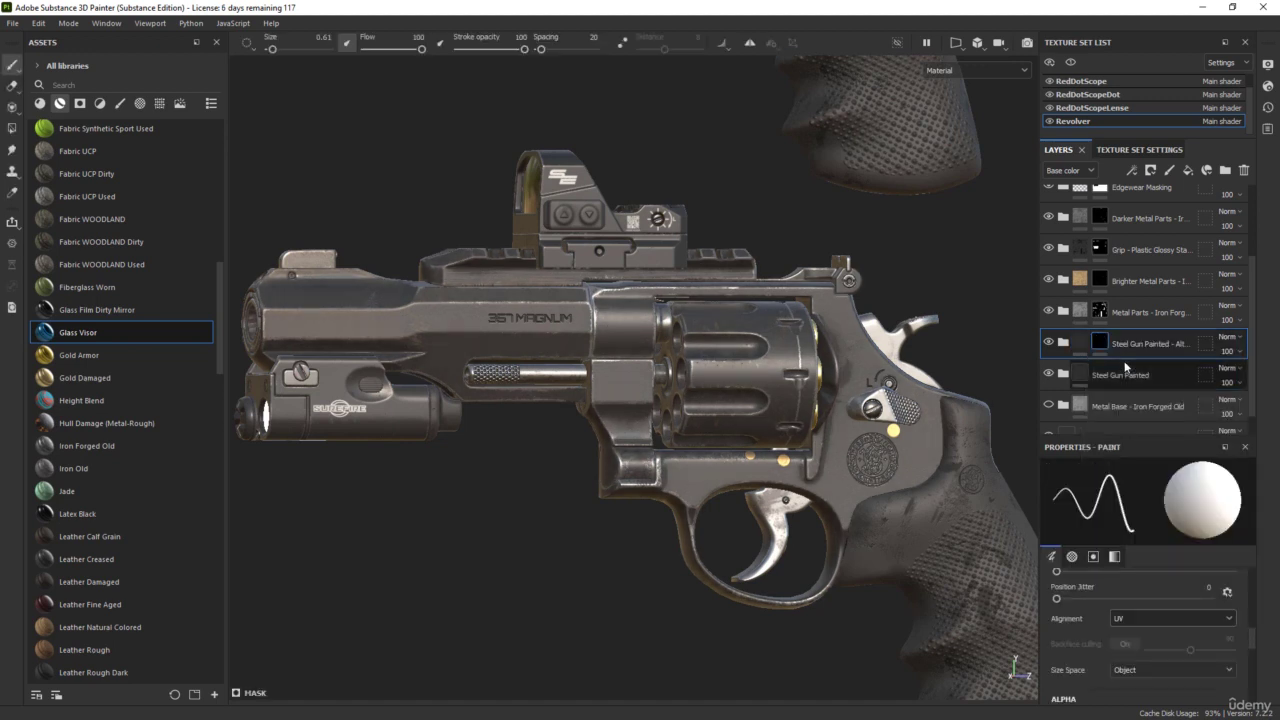
left_click(12, 131)
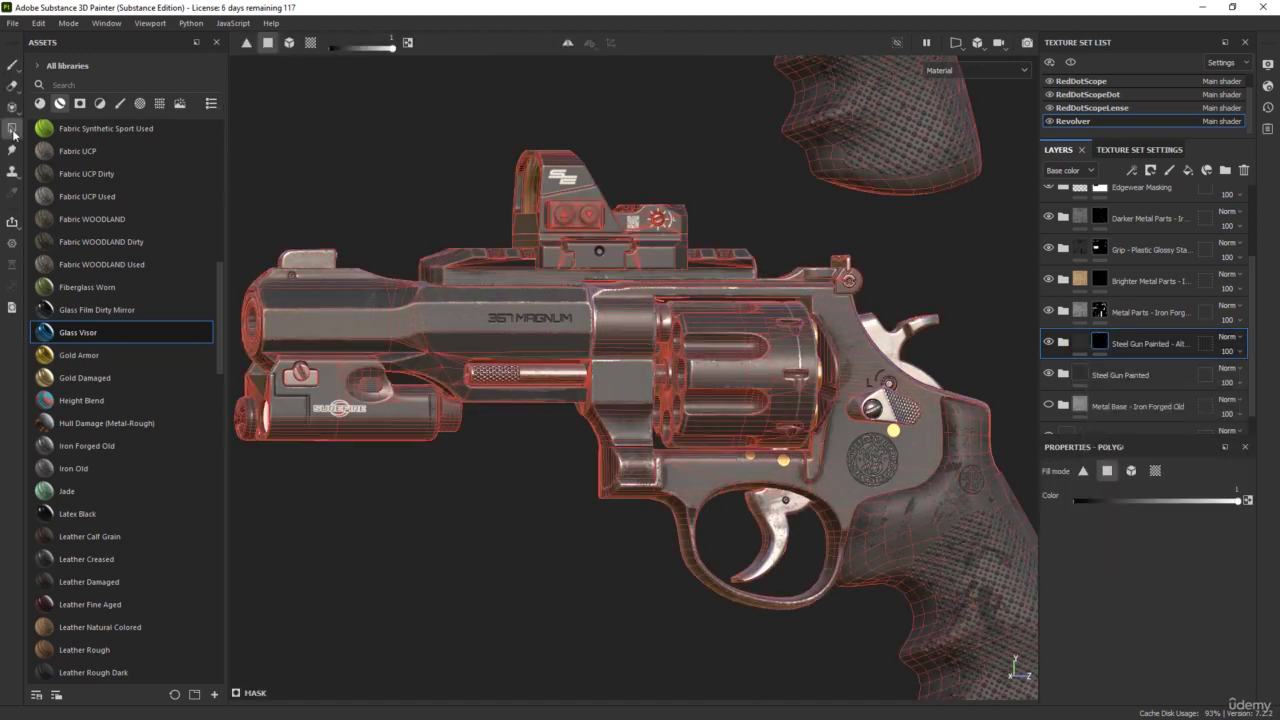
left_click(1136, 474)
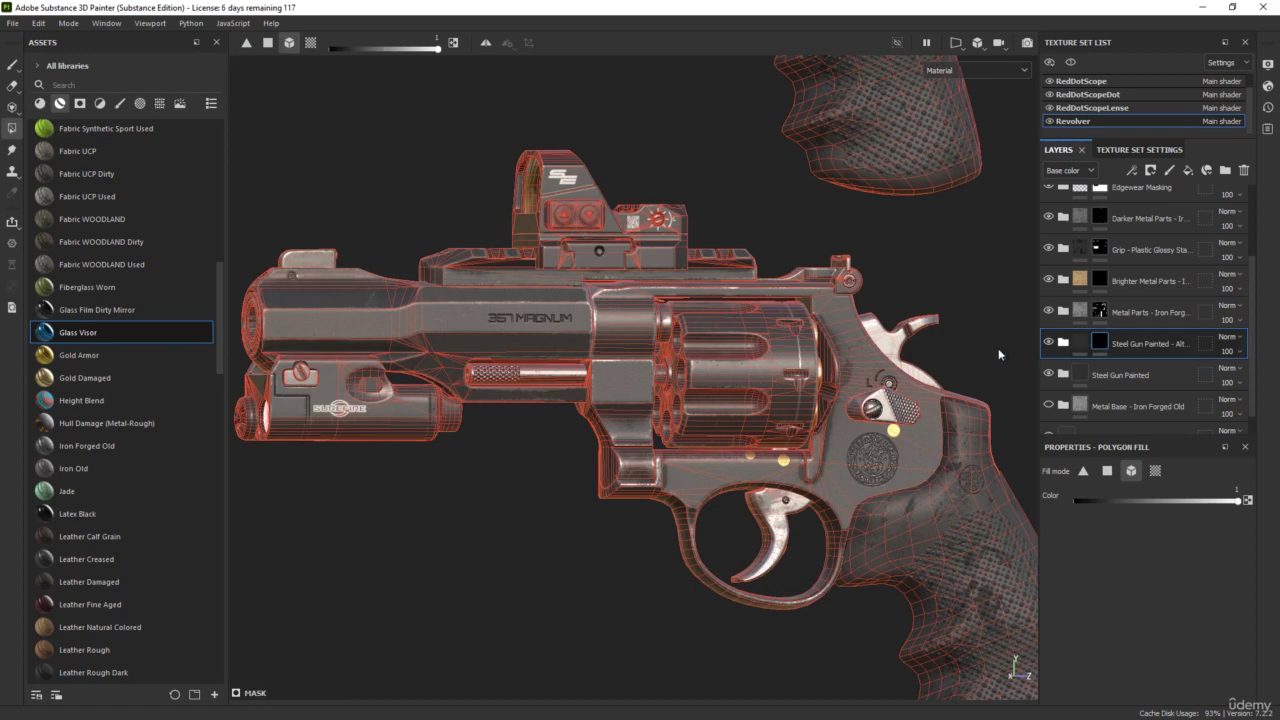
left_click(726, 366)
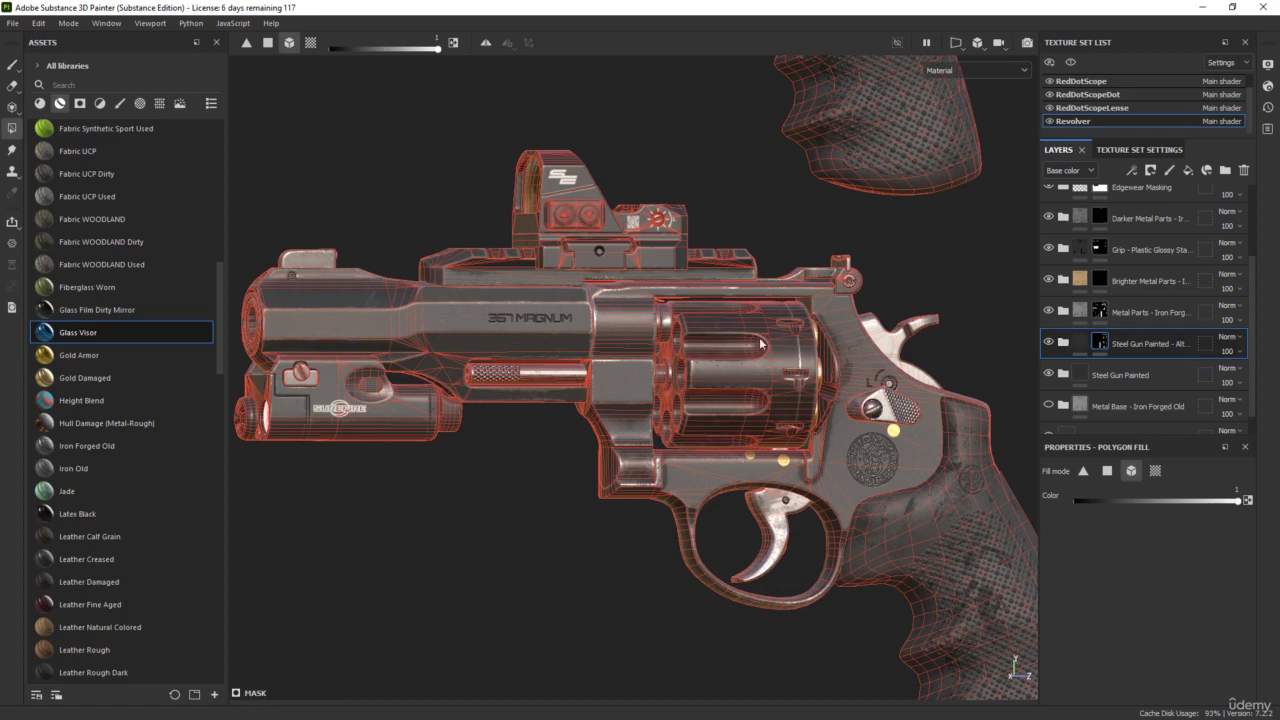
- Inspect the masked cylinder up close from the side and compare it with the reference photo of the real revolver
mouse_move(761, 364)
left_mouse_down("alt")
mouse_move(617, 302)
mouse_move(650, 314)
mouse_move(728, 305)
mouse_move(767, 243)
mouse_move(749, 252)
mouse_move(773, 267)
left_mouse_up("alt")
scroll(692, 331, "up", 3)
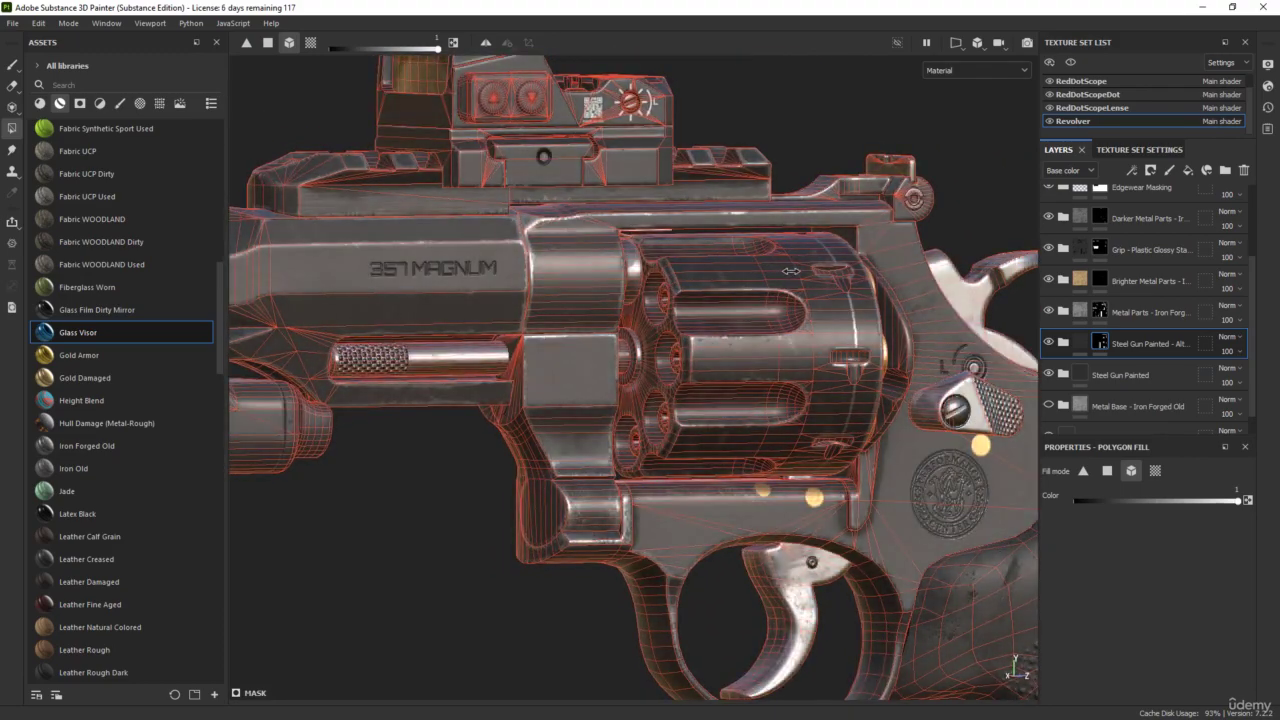
left_click_drag(838, 362, 775, 368, "alt+shift")
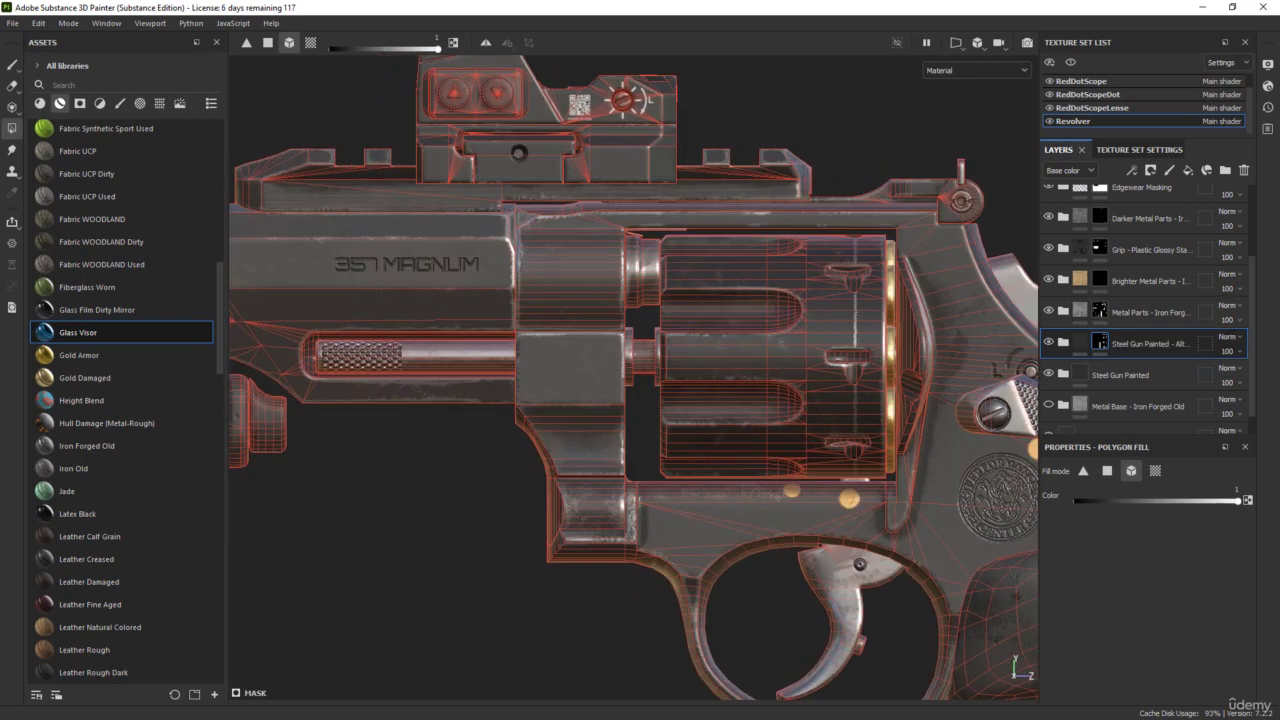
mouse_move(1279, 250)
left_mouse_down()
mouse_move(1279, 228)
mouse_move(826, 129)
left_mouse_up()
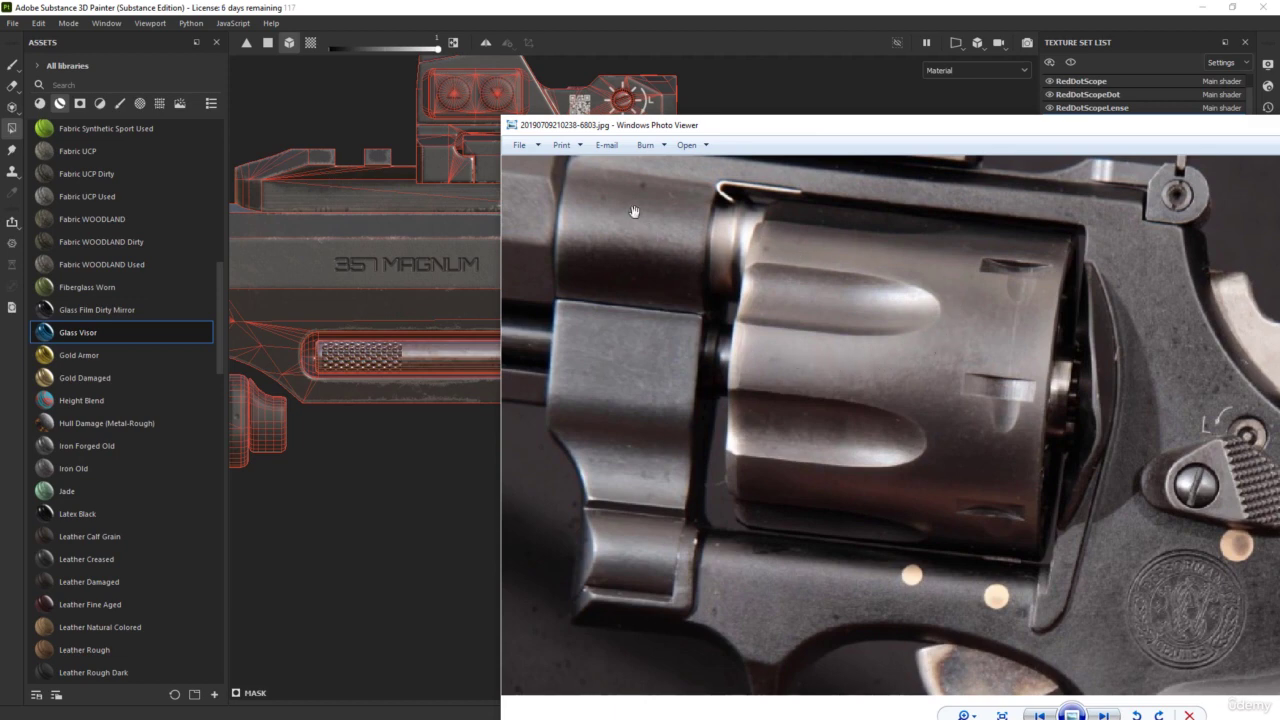
mouse_move(675, 127)
left_mouse_down()
mouse_move(1051, 129)
mouse_move(1279, 200)
left_mouse_up()
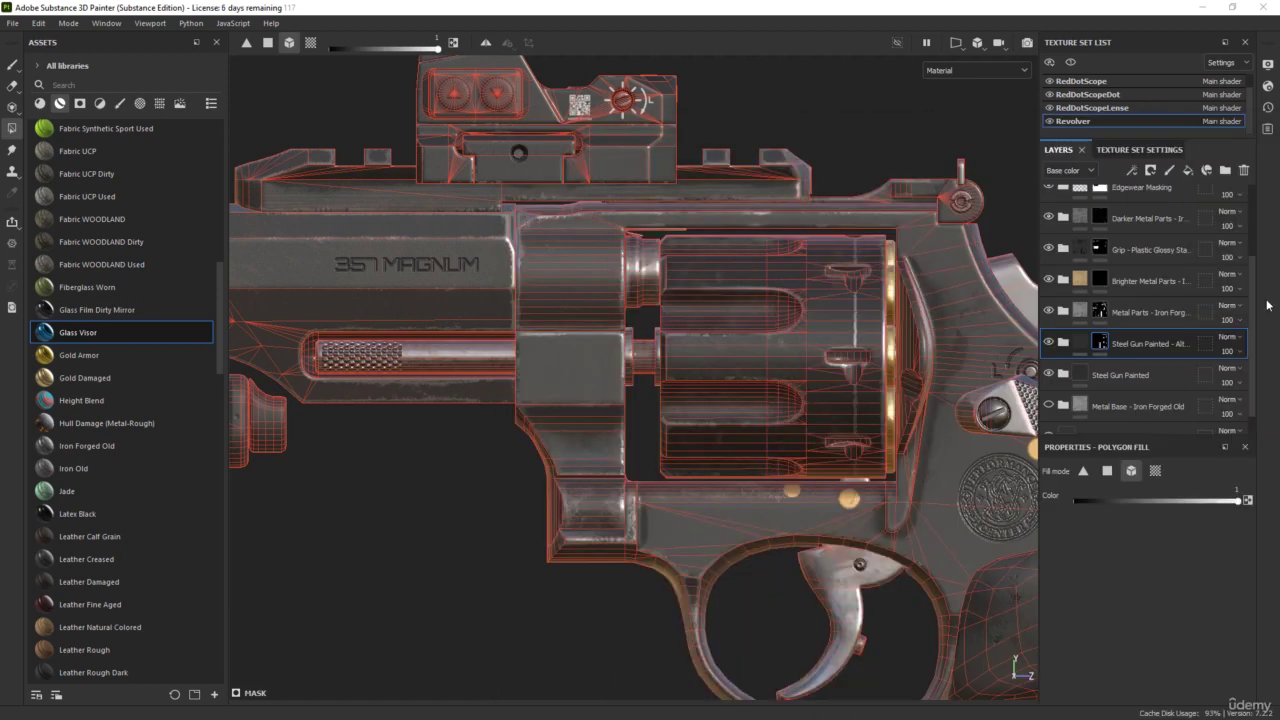
- Lighten Color 01 of the Base Metal layer in the Steel Gun Painted - Alternative folder to 6f6f6f
left_click(12, 63)
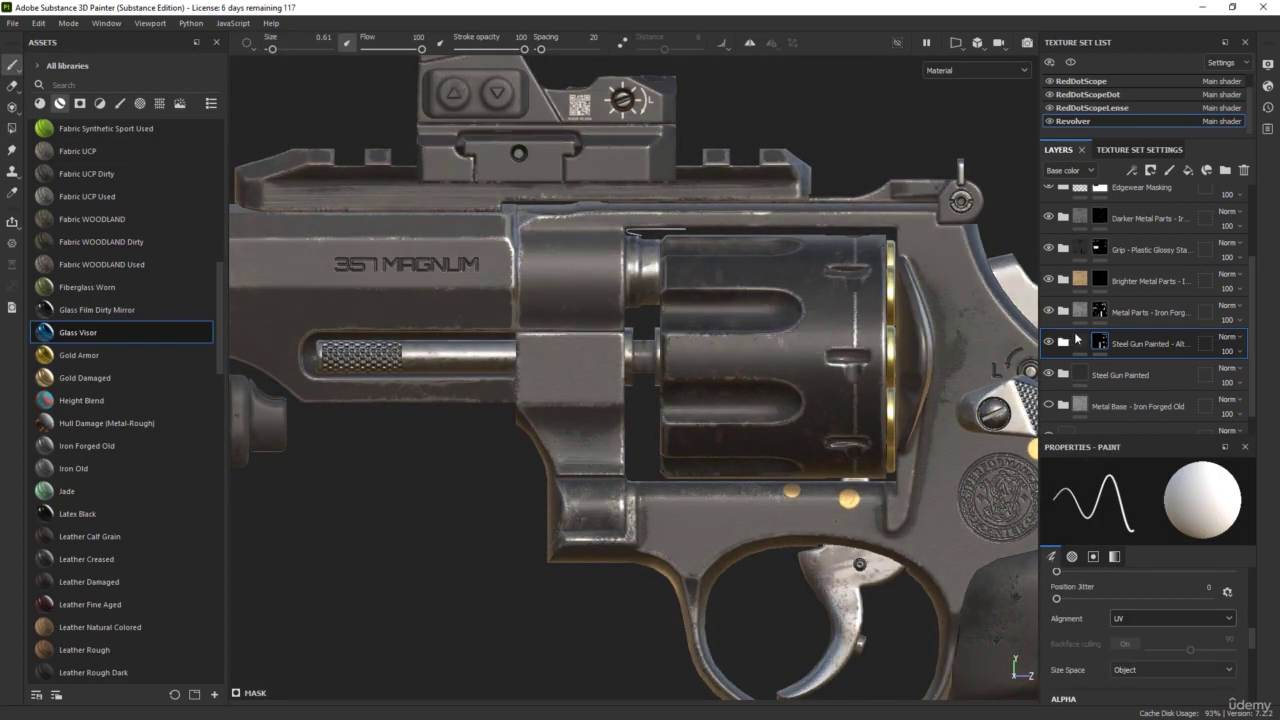
left_click(1100, 341)
left_click(1064, 343)
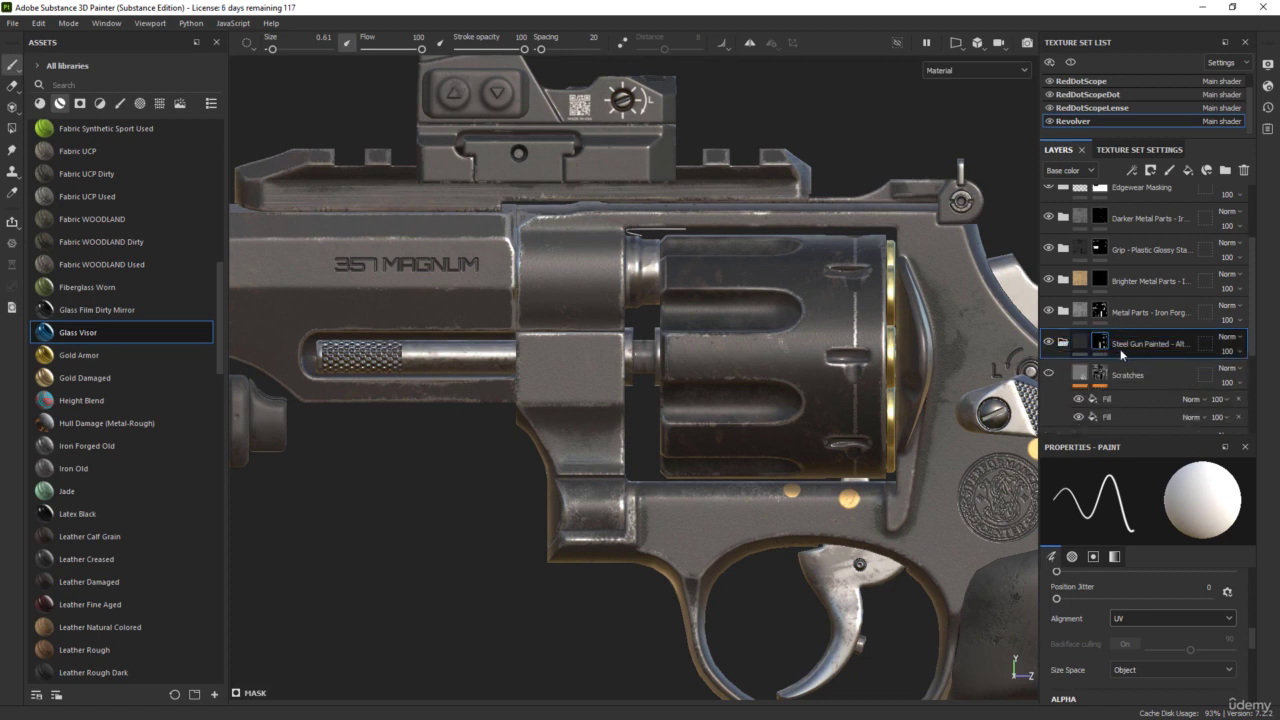
left_click(1150, 364)
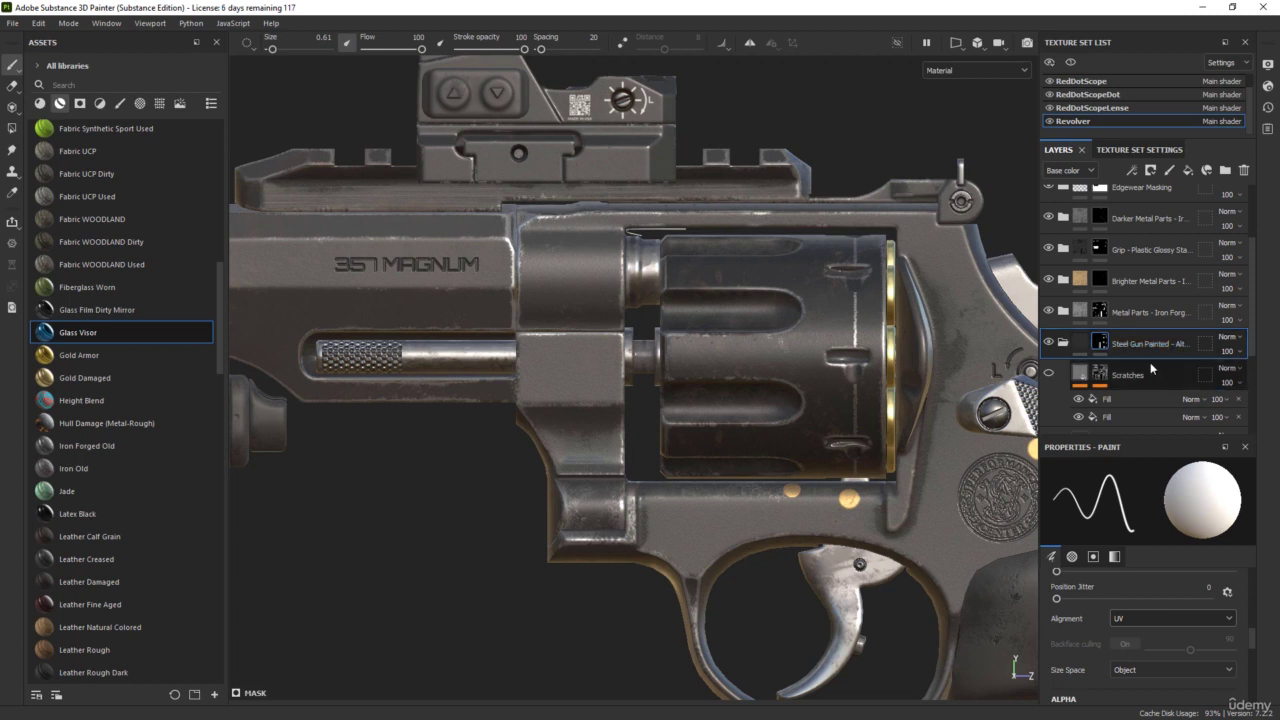
scroll(1140, 370, "down", 2)
left_click(1126, 372)
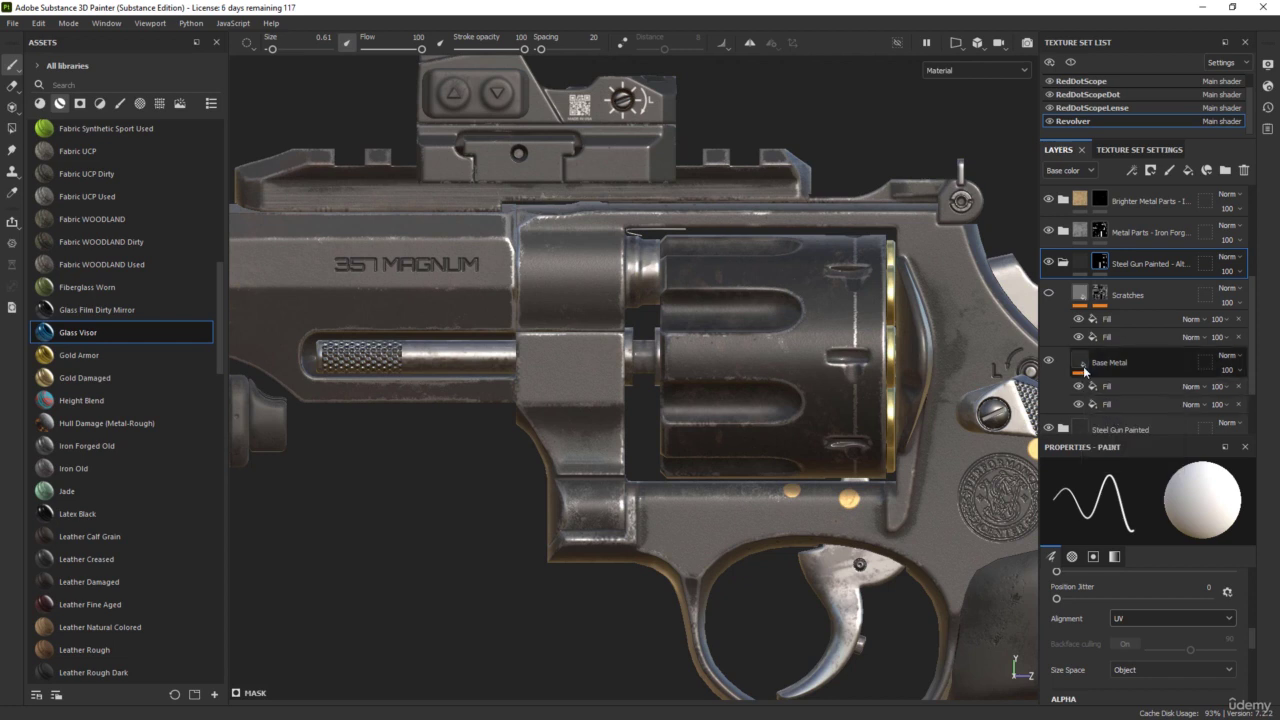
left_click(1082, 368)
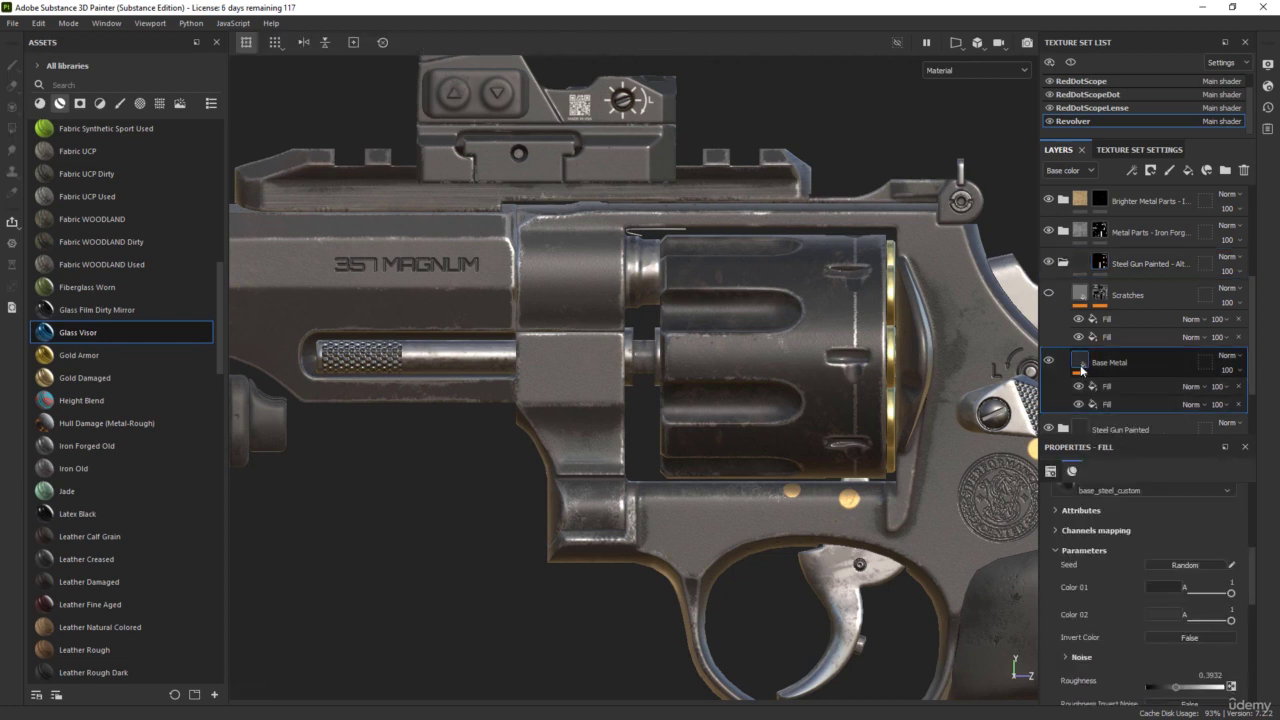
left_click(1167, 588)
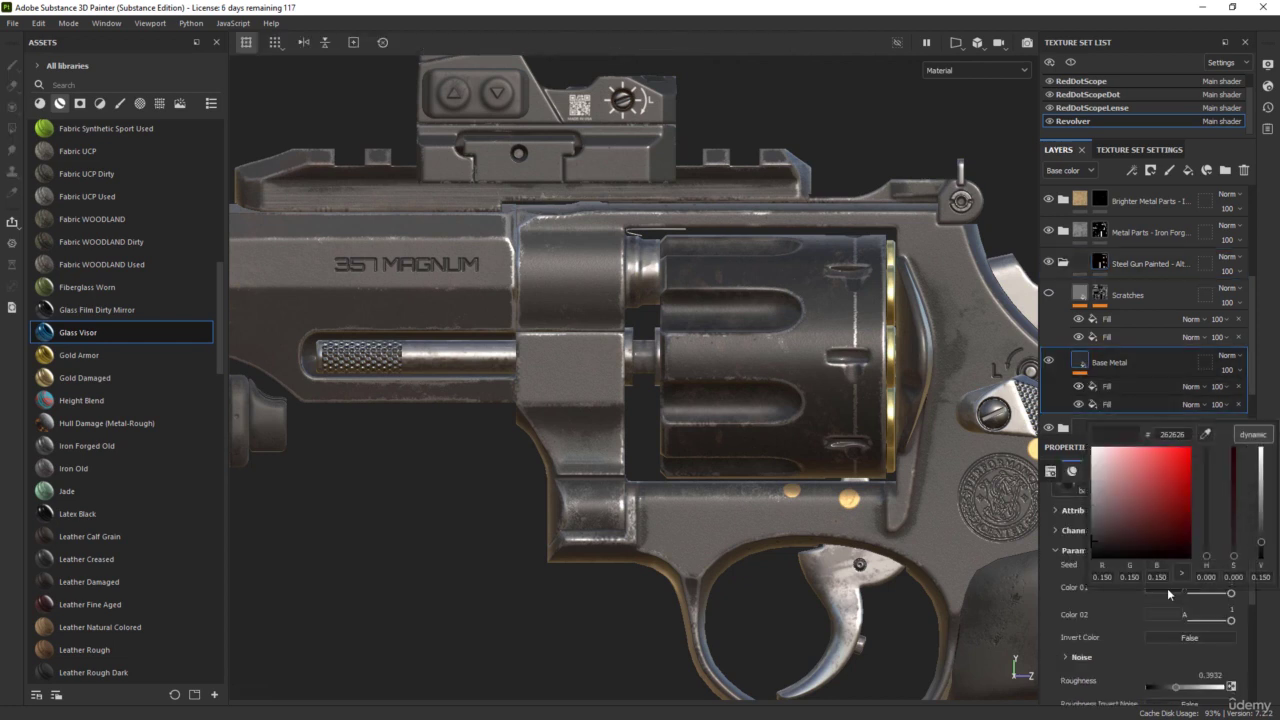
mouse_move(1093, 543)
left_mouse_down()
mouse_move(1081, 514)
mouse_move(1065, 515)
left_mouse_up()
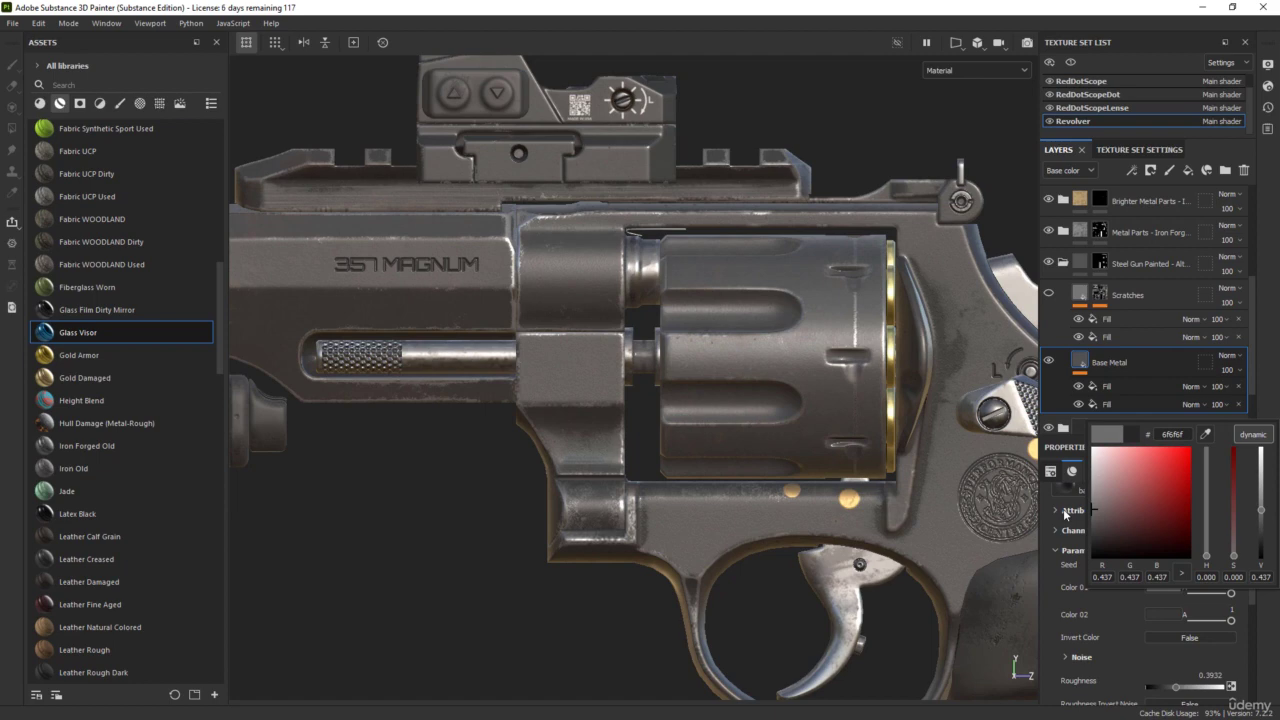
left_click(425, 518)
- Check the cylinder's finish against the frame from several angles and under different environment lighting
left_click_drag(491, 465, 655, 458, "alt")
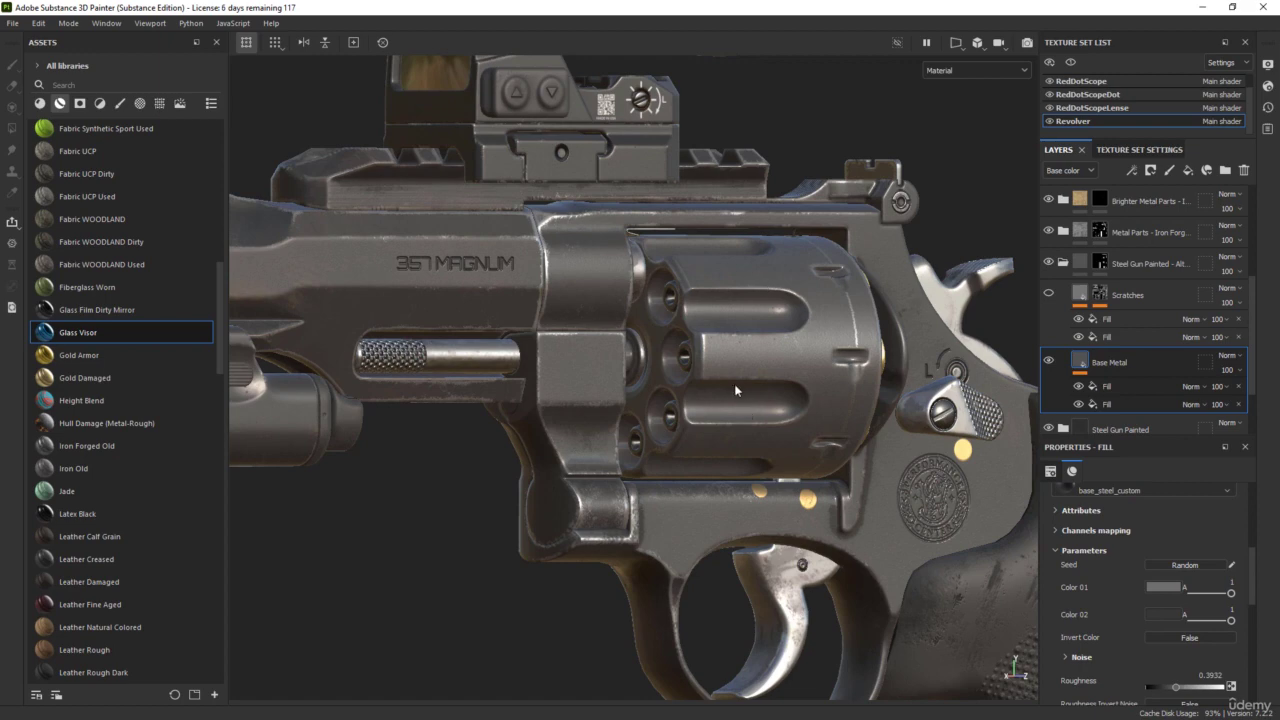
scroll(754, 406, "down", 3)
left_click_drag(754, 406, 672, 435, "alt")
right_click_drag(672, 435, 684, 436, "shift")
scroll(684, 436, "down", 3)
left_click_drag(684, 436, 712, 390, "alt")
scroll(712, 389, "up", 4)
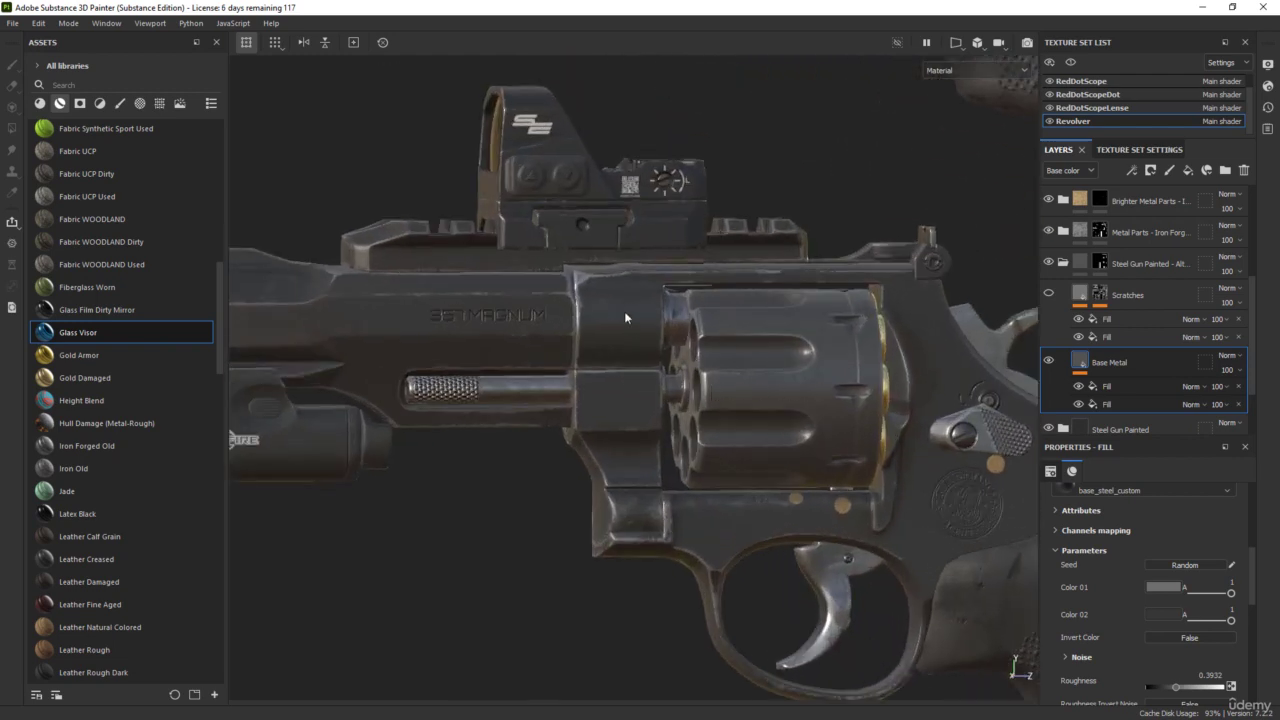
- Darken Color 02 of the Base Metal layer in the Steel Gun Painted folder
left_click(1063, 263)
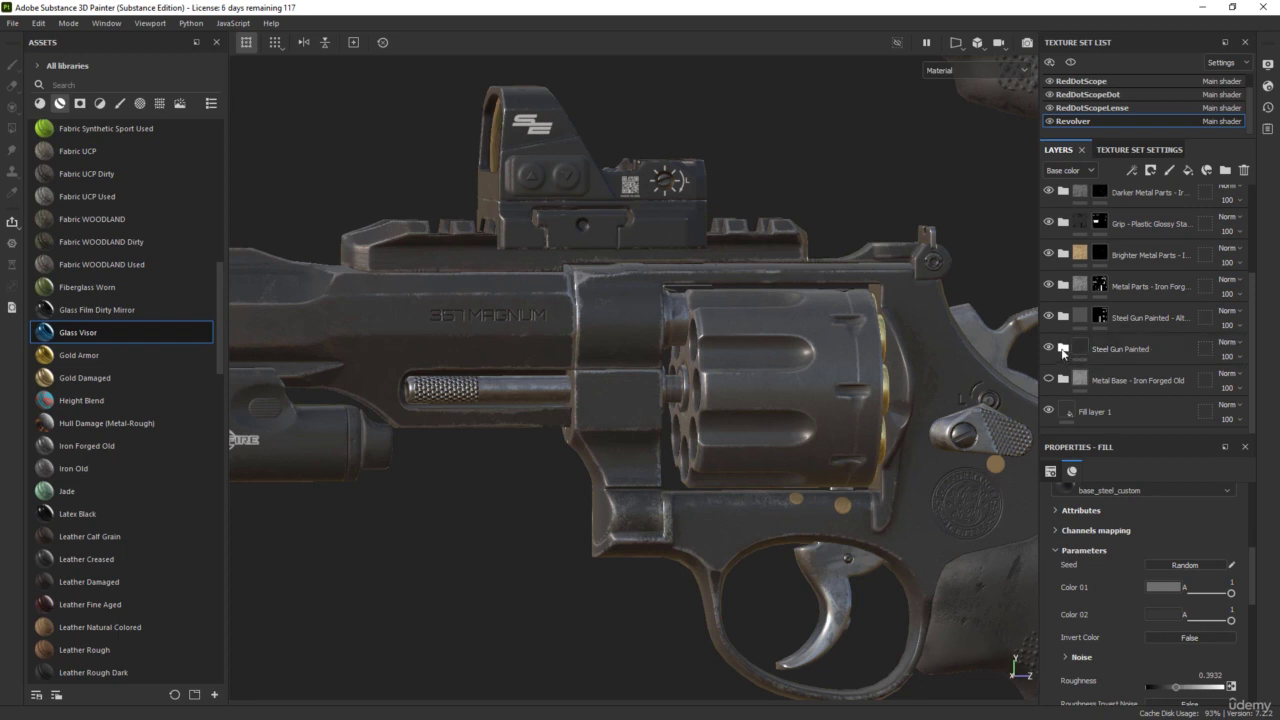
left_click(1063, 349)
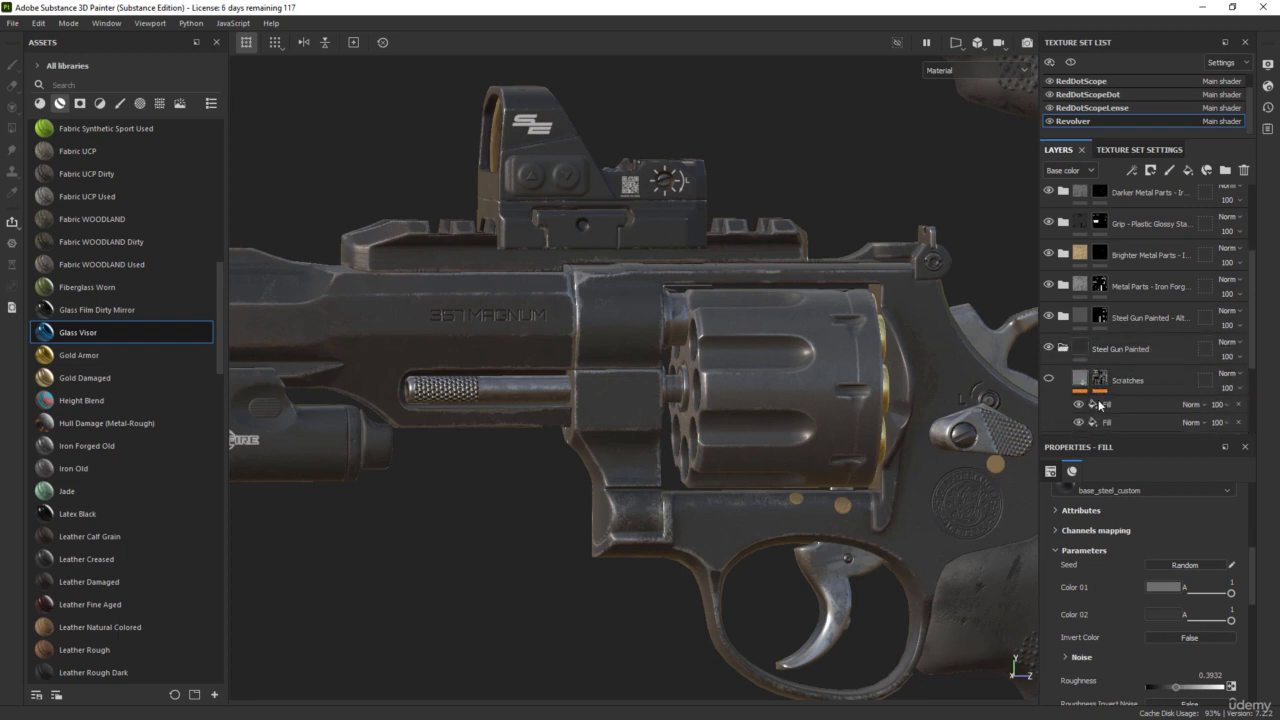
scroll(847, 450, "up", 2)
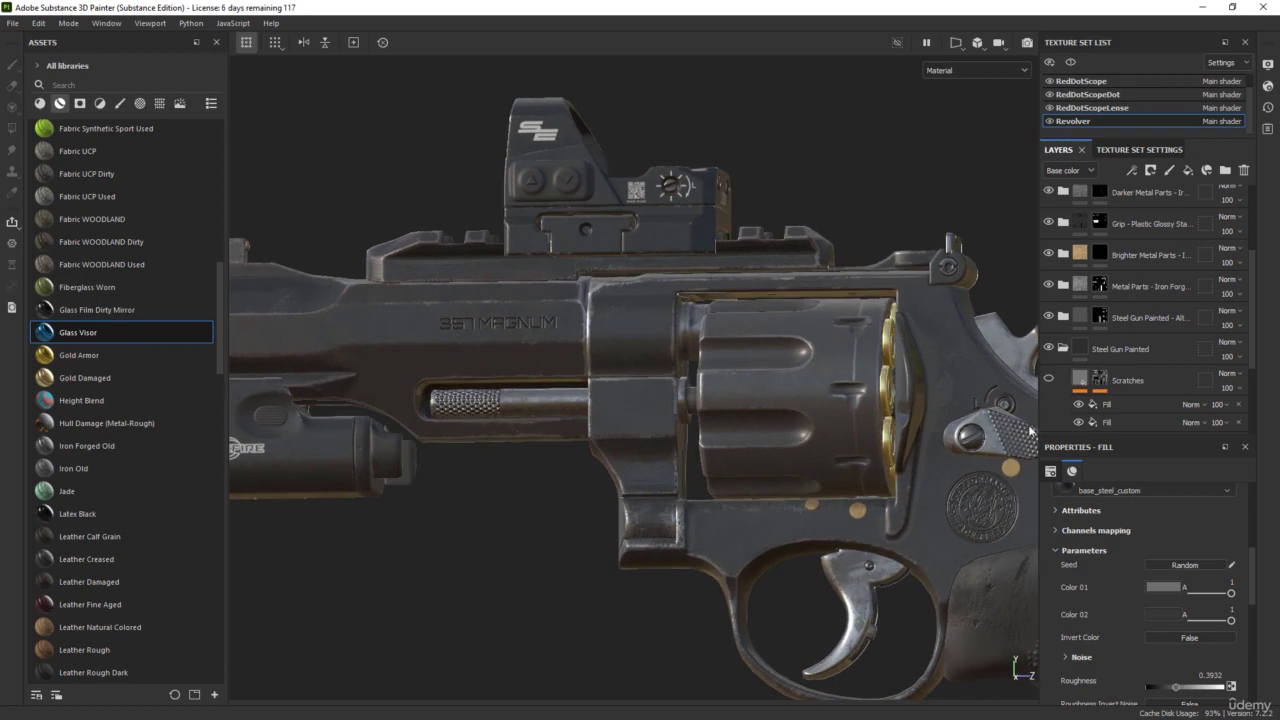
scroll(1090, 362, "down", 3)
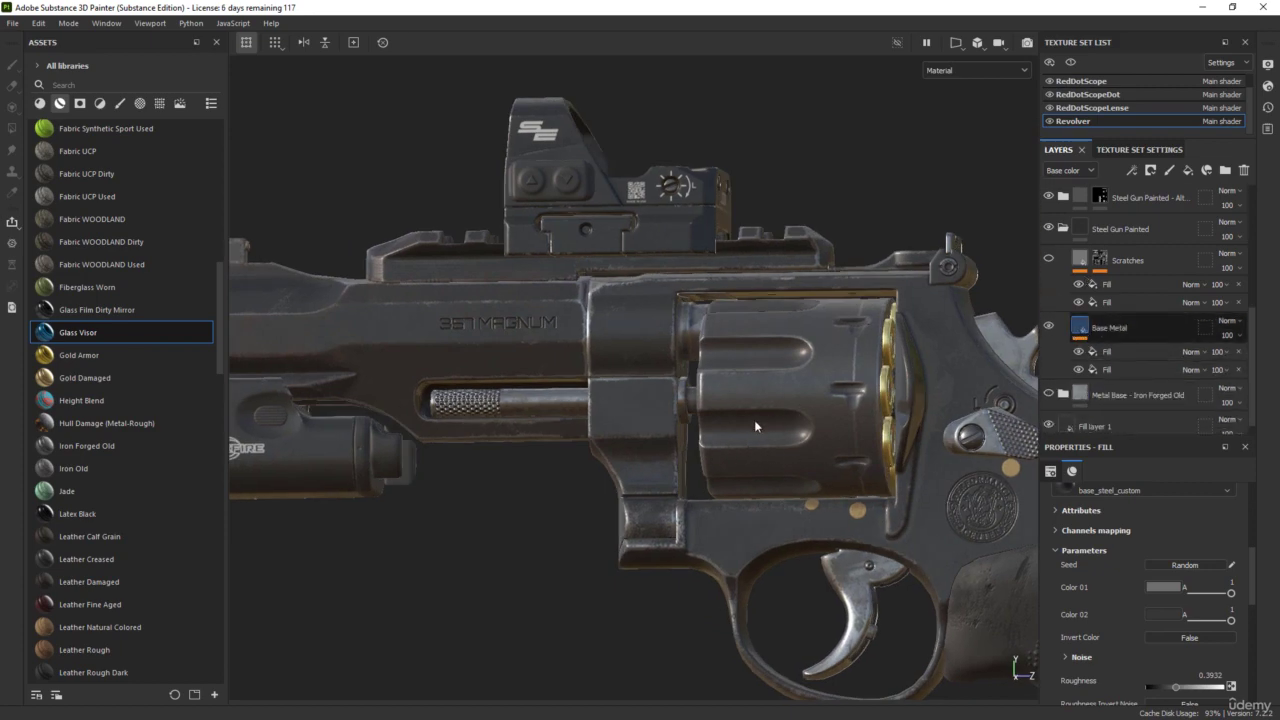
mouse_move(598, 438)
right_mouse_down("shift")
mouse_move(560, 443)
mouse_move(592, 443)
right_mouse_up("shift")
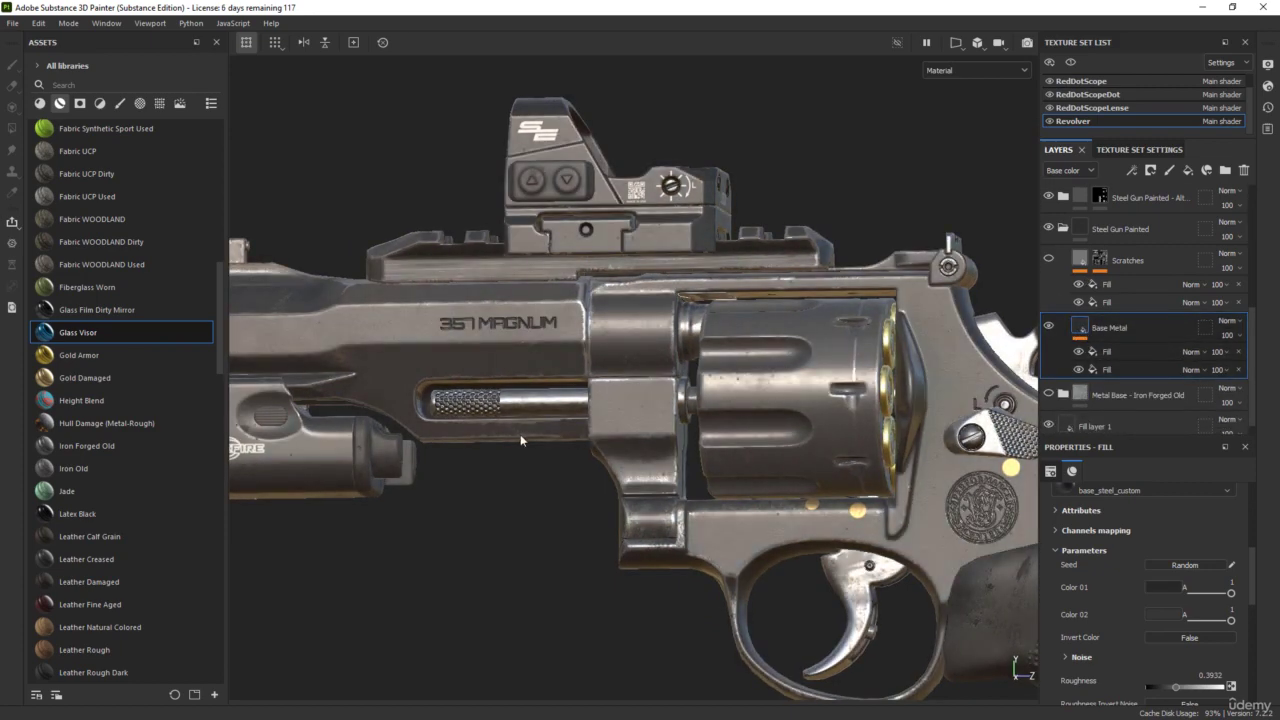
left_click_drag(520, 436, 895, 547, "alt")
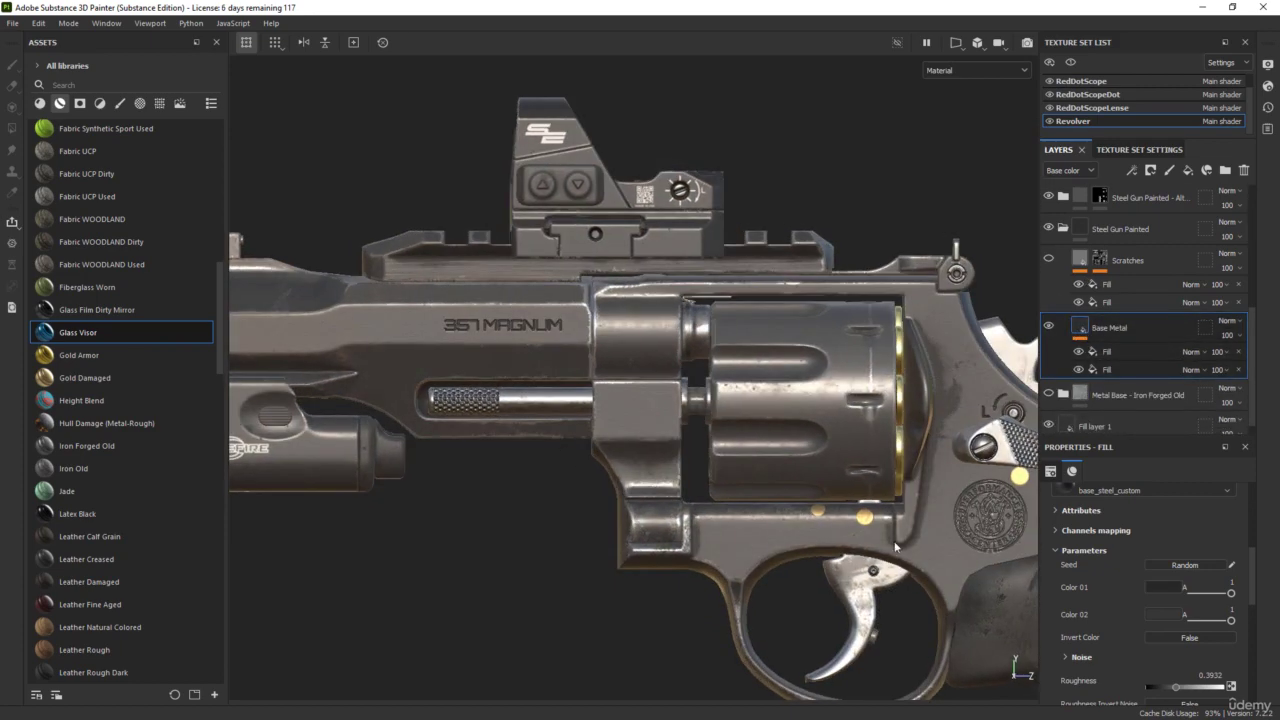
left_click(1162, 616)
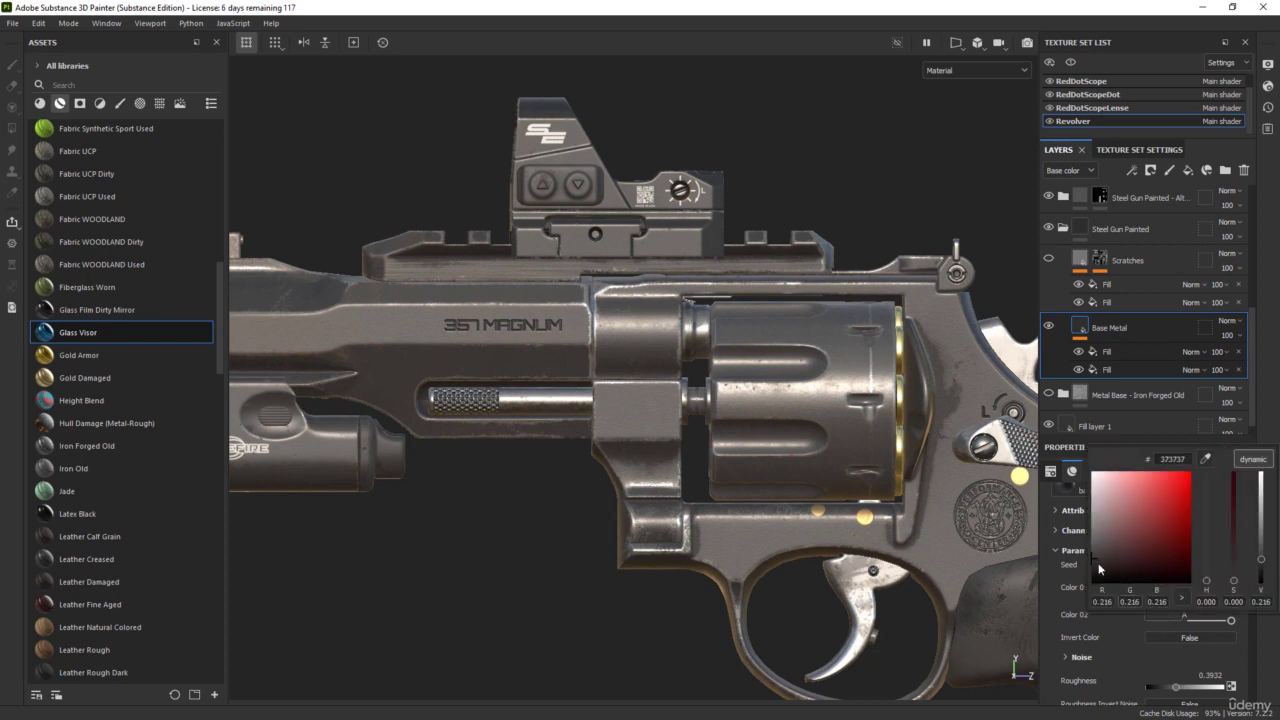
left_click(1092, 563)
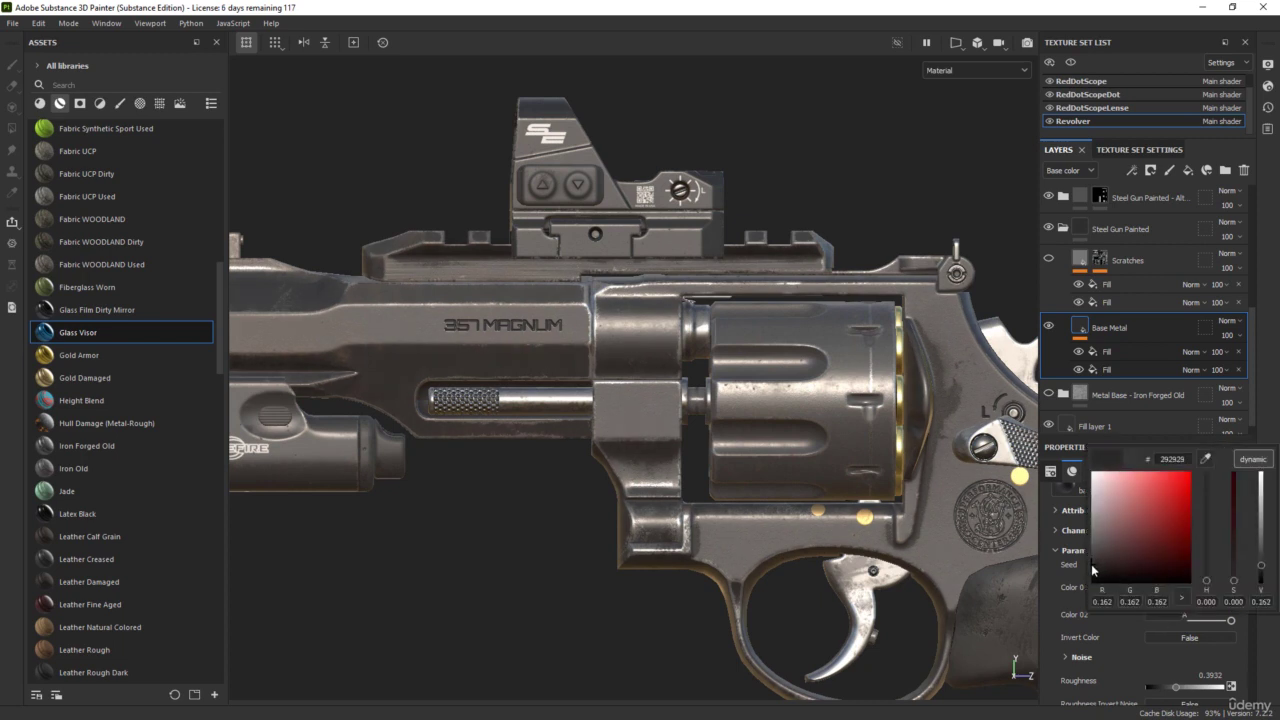
left_click_drag(1091, 564, 1079, 570)
left_click_drag(1092, 566, 1079, 571)
left_click(1044, 514)
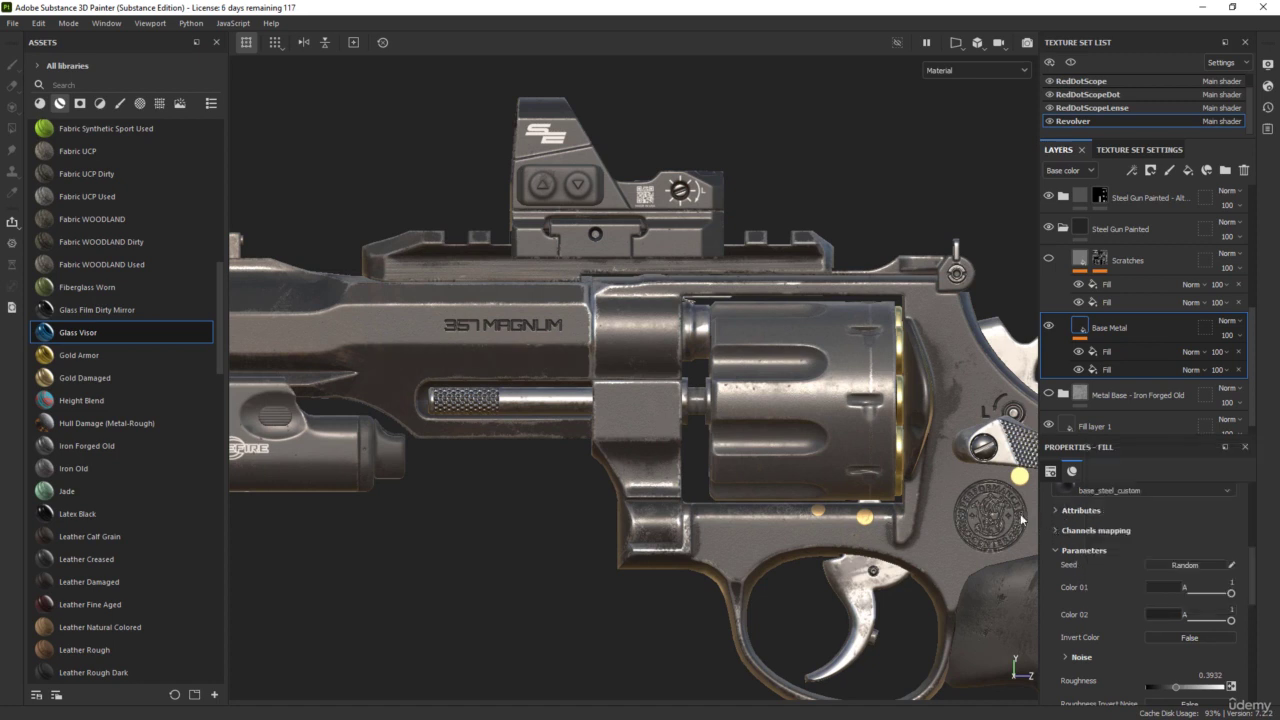
- Cycle through the individual channel views and examine the frame, barrel and cylinder in the base color channel
middle_click_drag(840, 462, 838, 420, "alt")
key("c")
key("c")
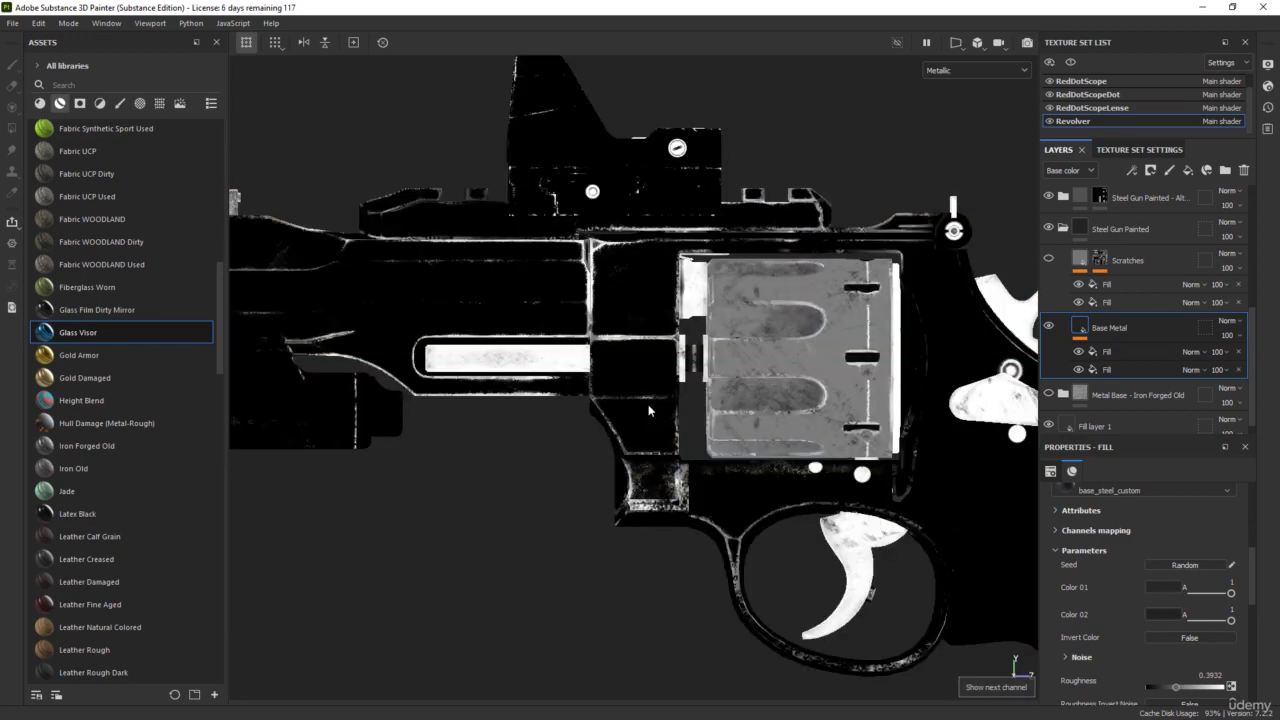
key("c")
key("c")
key("c")
key("c")
key("c")
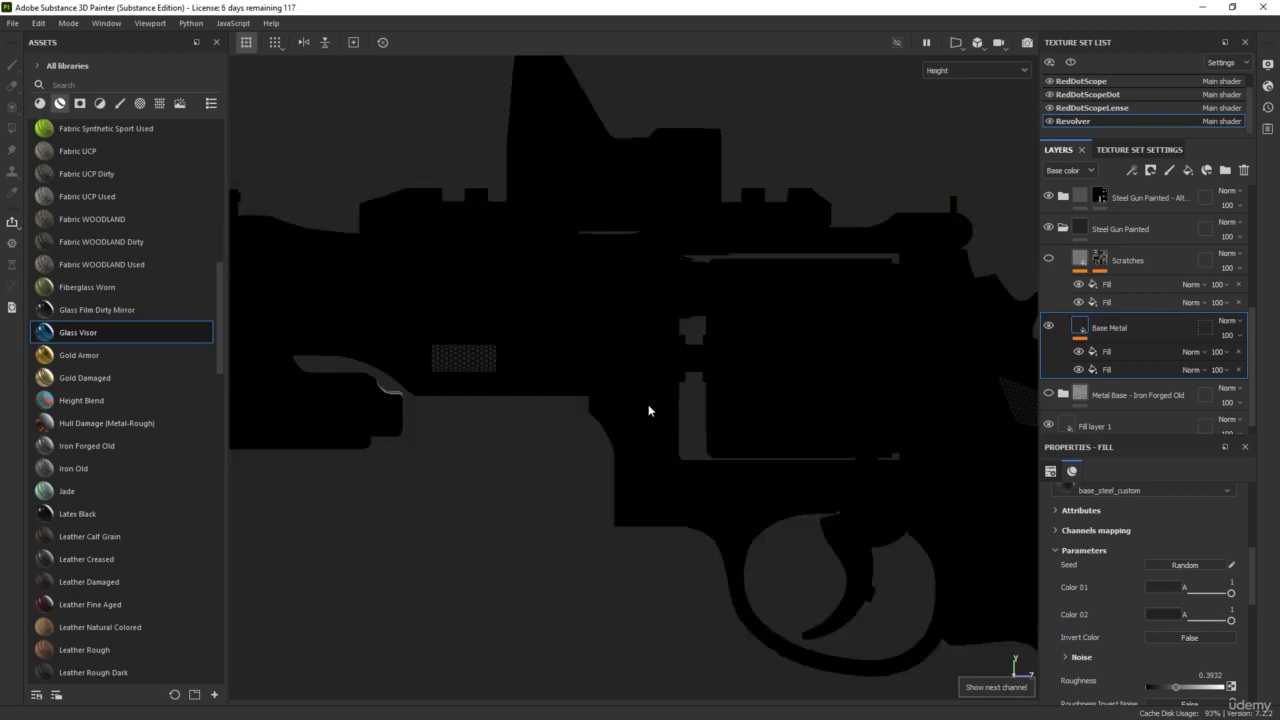
left_click_drag(700, 400, 598, 404, "alt")
scroll(543, 390, "up", 2)
middle_click_drag(637, 366, 640, 508, "alt")
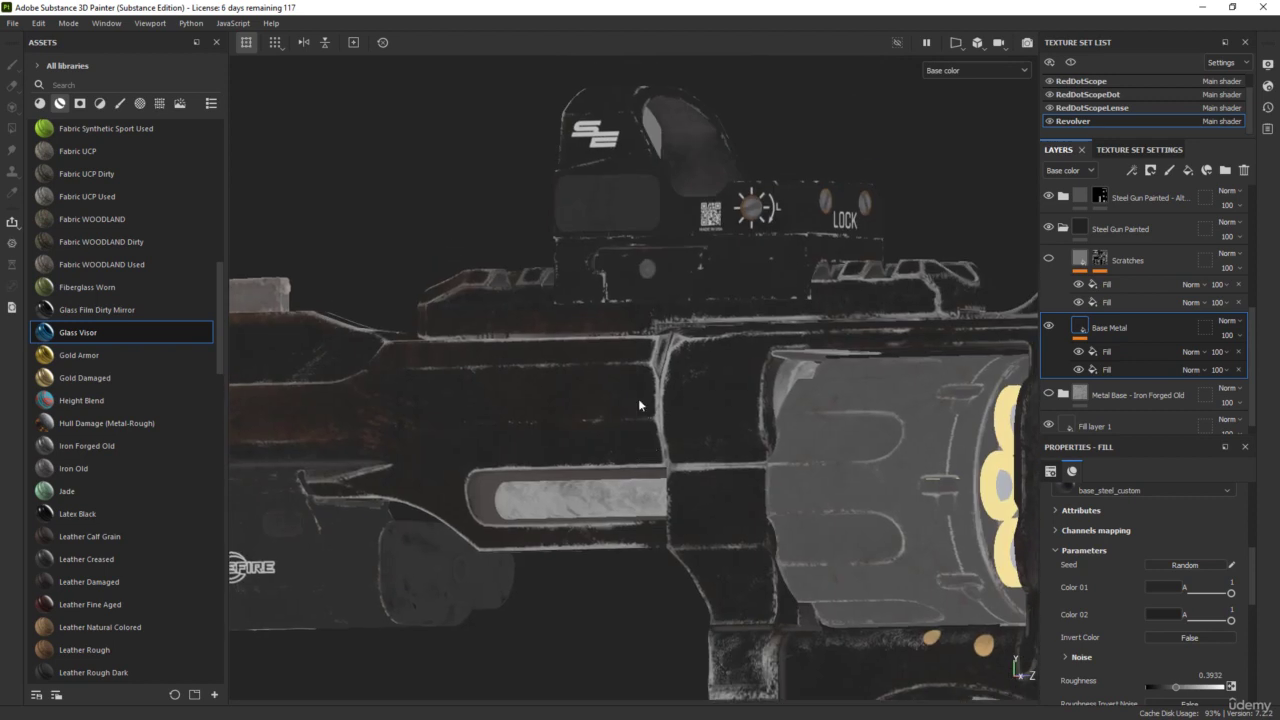
- Set Color 01 of the Base Metal layer to 2e2e2e and return to the full material view
left_click(1161, 589)
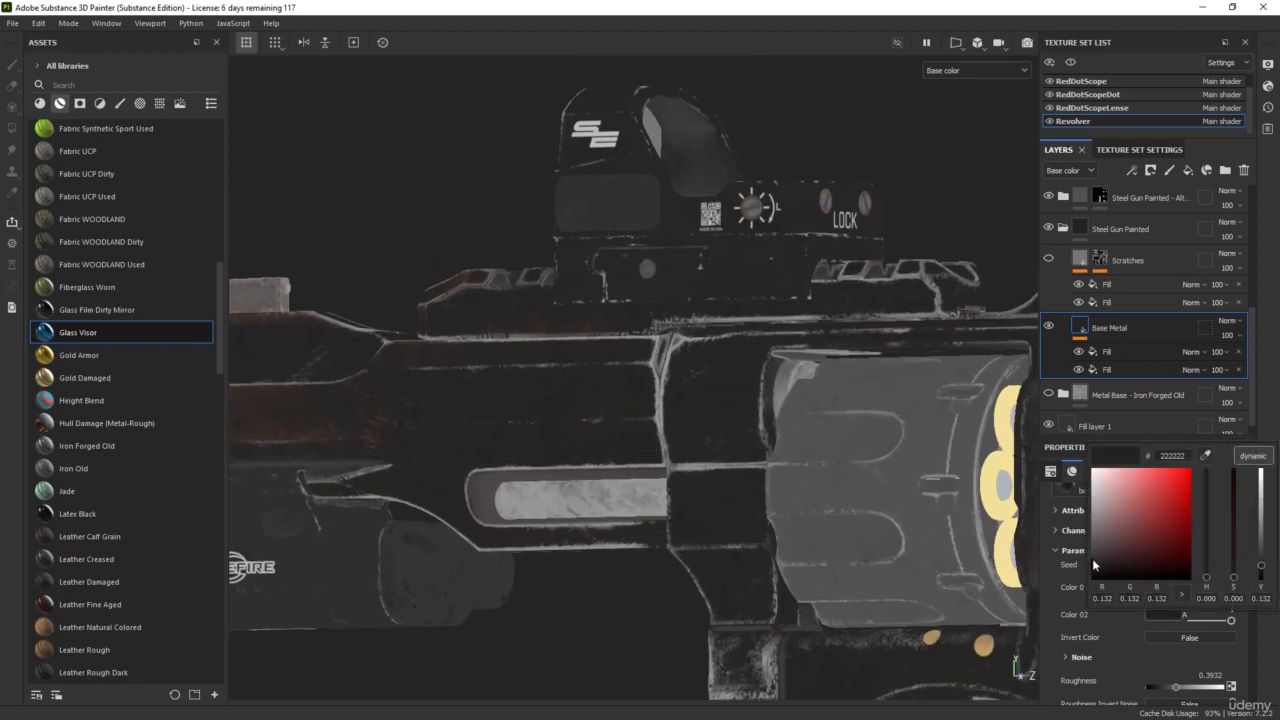
left_click_drag(1092, 560, 1091, 558)
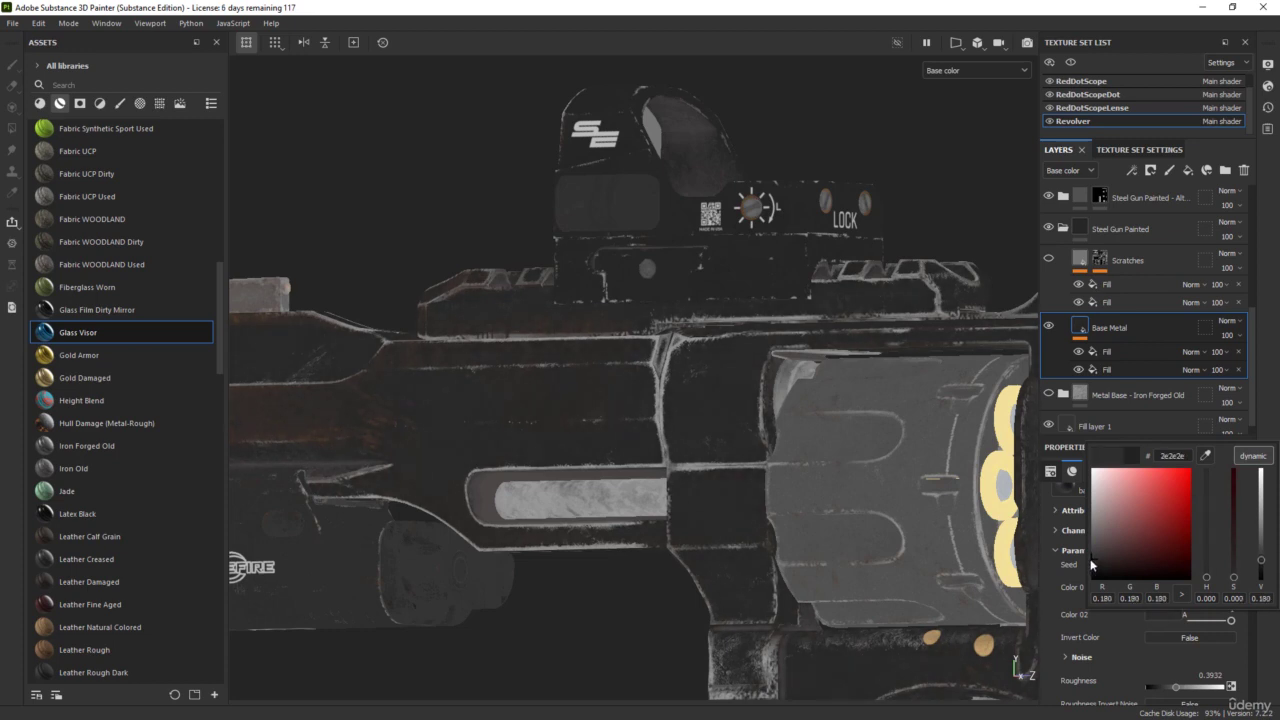
middle_click_drag(835, 464, 720, 414, "alt")
key("m")
left_click_drag(720, 419, 752, 394, "alt")
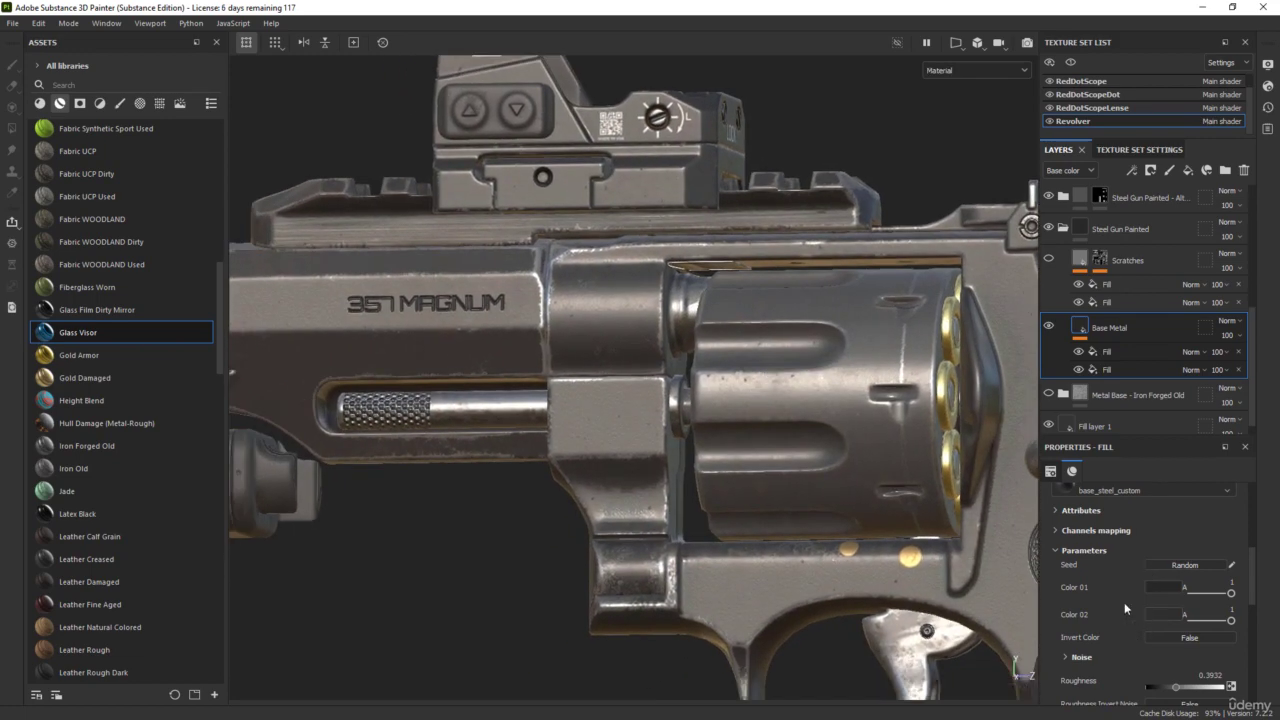
- Try different roughness levels for the Base Metal layer in the Steel Gun Painted folder and set Roughness to 0.45
scroll(1100, 621, "down", 1)
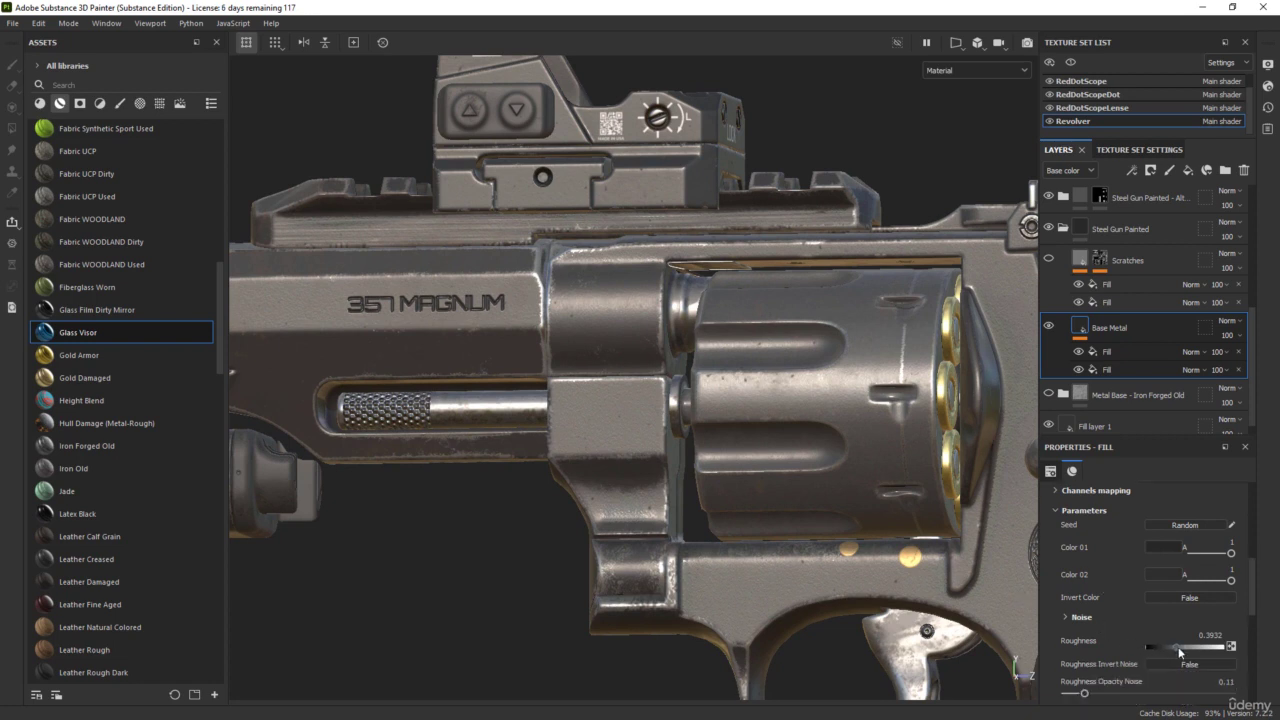
left_click_drag(1178, 645, 1198, 648)
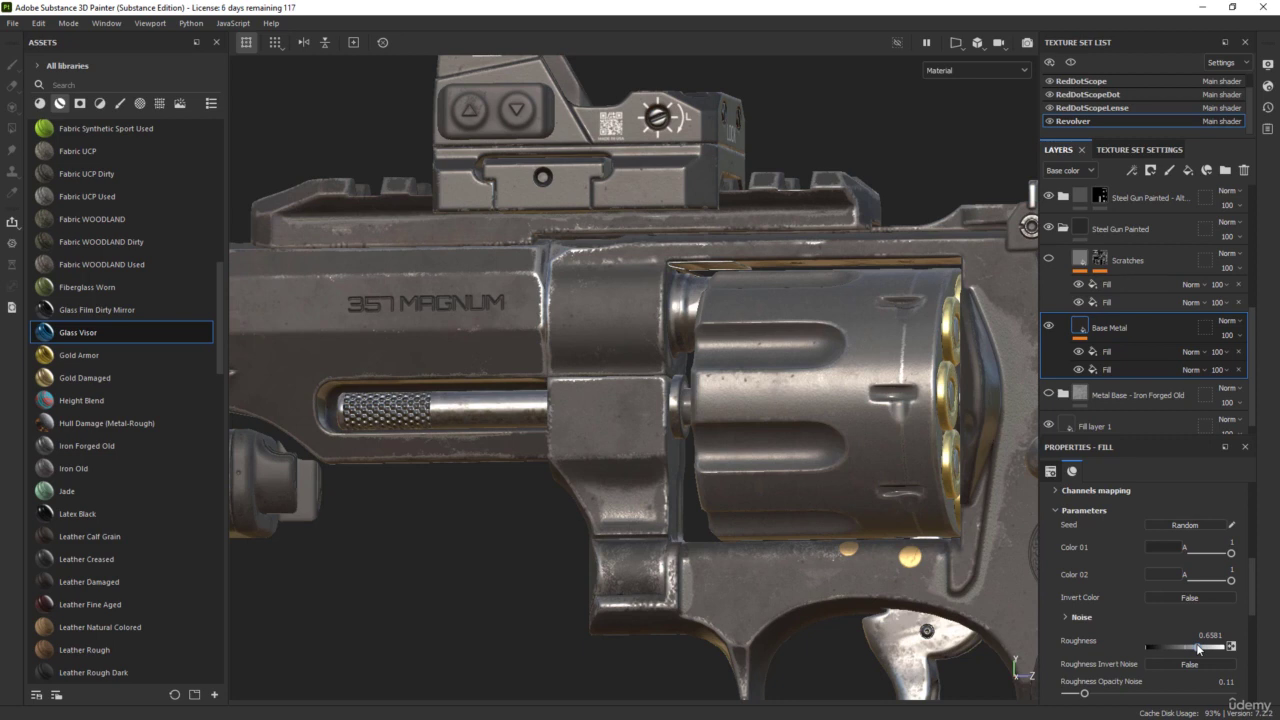
left_click_drag(1198, 648, 1196, 648)
left_click_drag(1188, 648, 1178, 645)
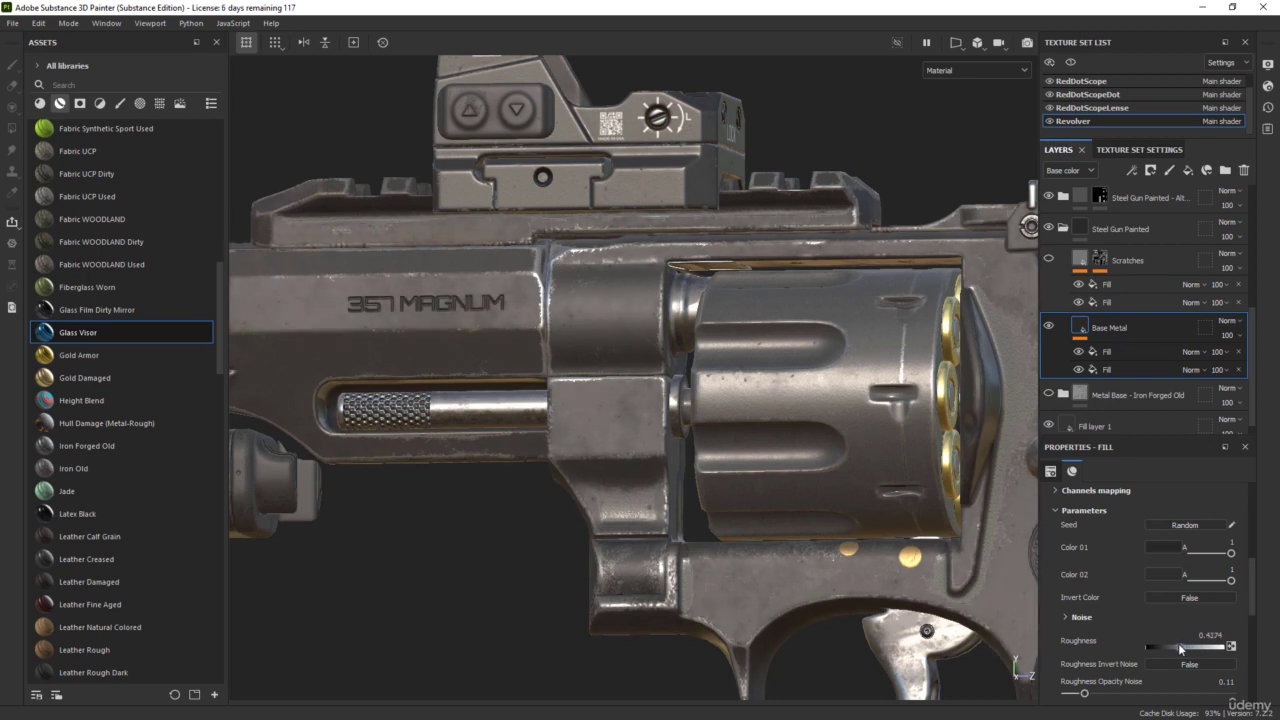
middle_click_drag(840, 532, 810, 512)
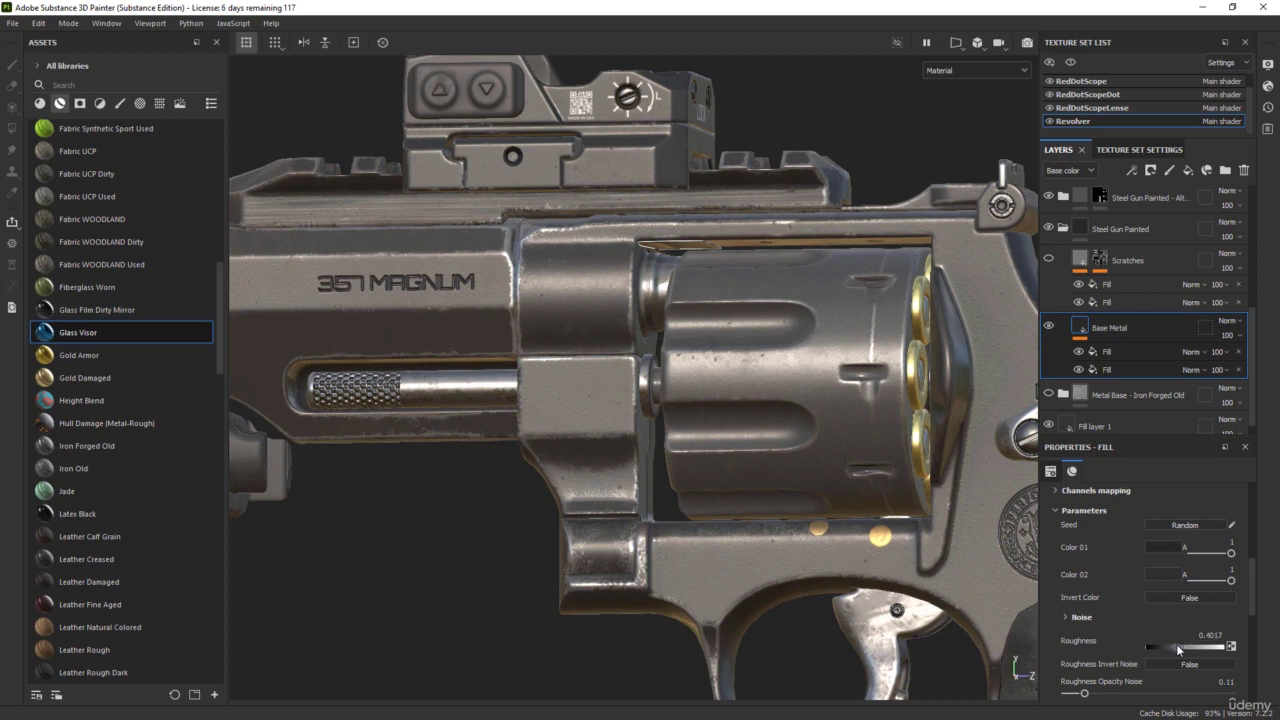
left_click_drag(1178, 644, 1181, 644)
type("5")
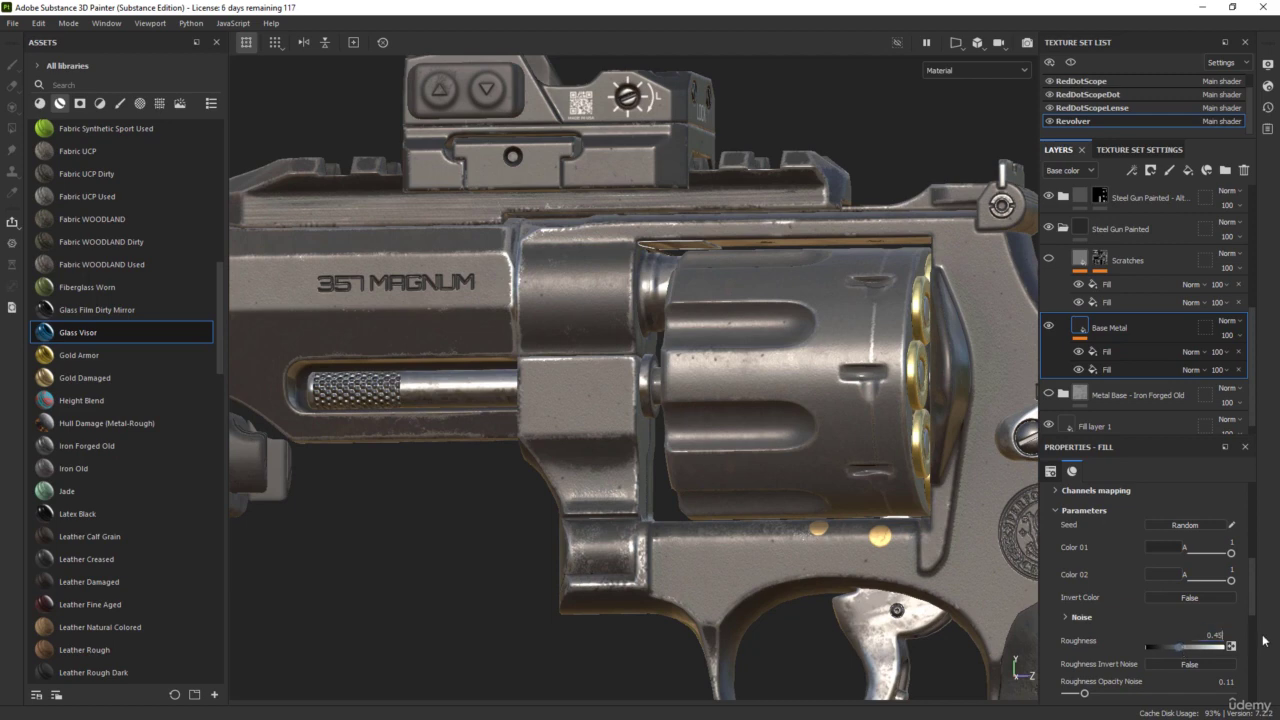
key("Return")
- Check the frame's painted finish against the cylinder from several angles and under different environment lighting
middle_click_drag(630, 388, 688, 351, "alt")
scroll(688, 351, "down", 3)
left_click_drag(560, 140, 542, 363, "alt")
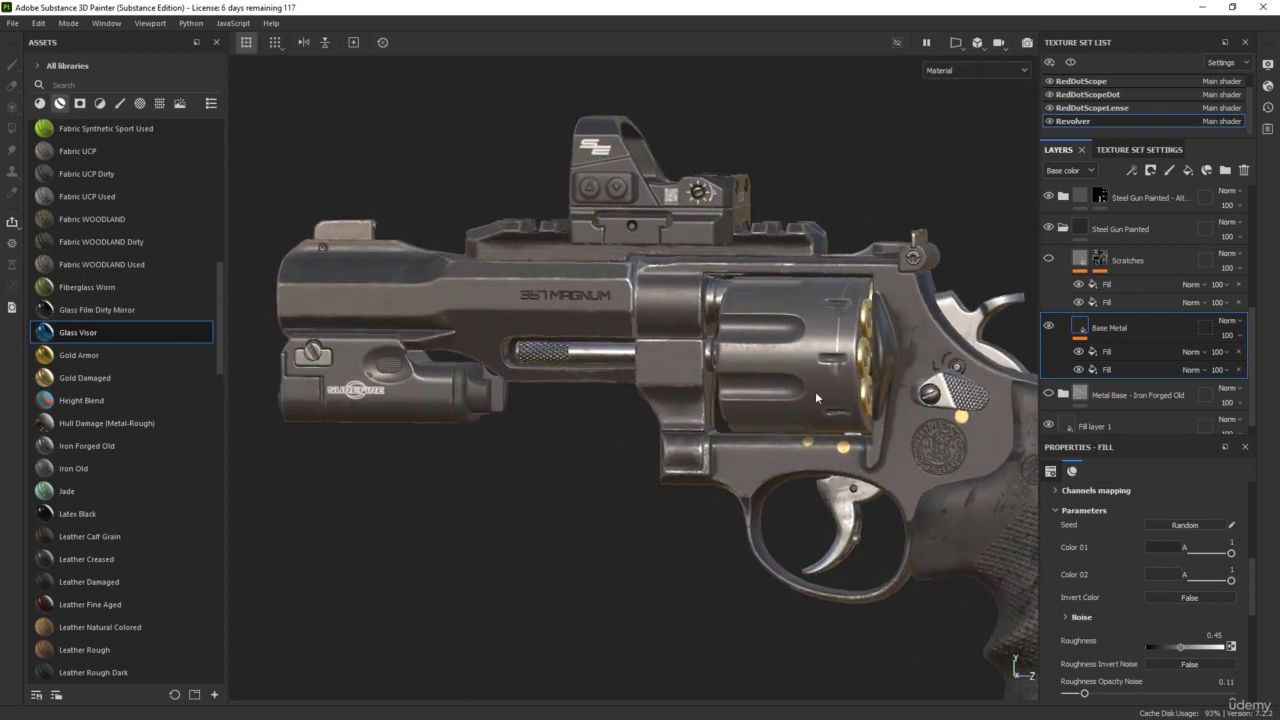
right_click_drag(811, 365, 709, 365, "alt")
left_click_drag(709, 365, 801, 313, "alt")
left_click_drag(745, 345, 793, 392, "alt")
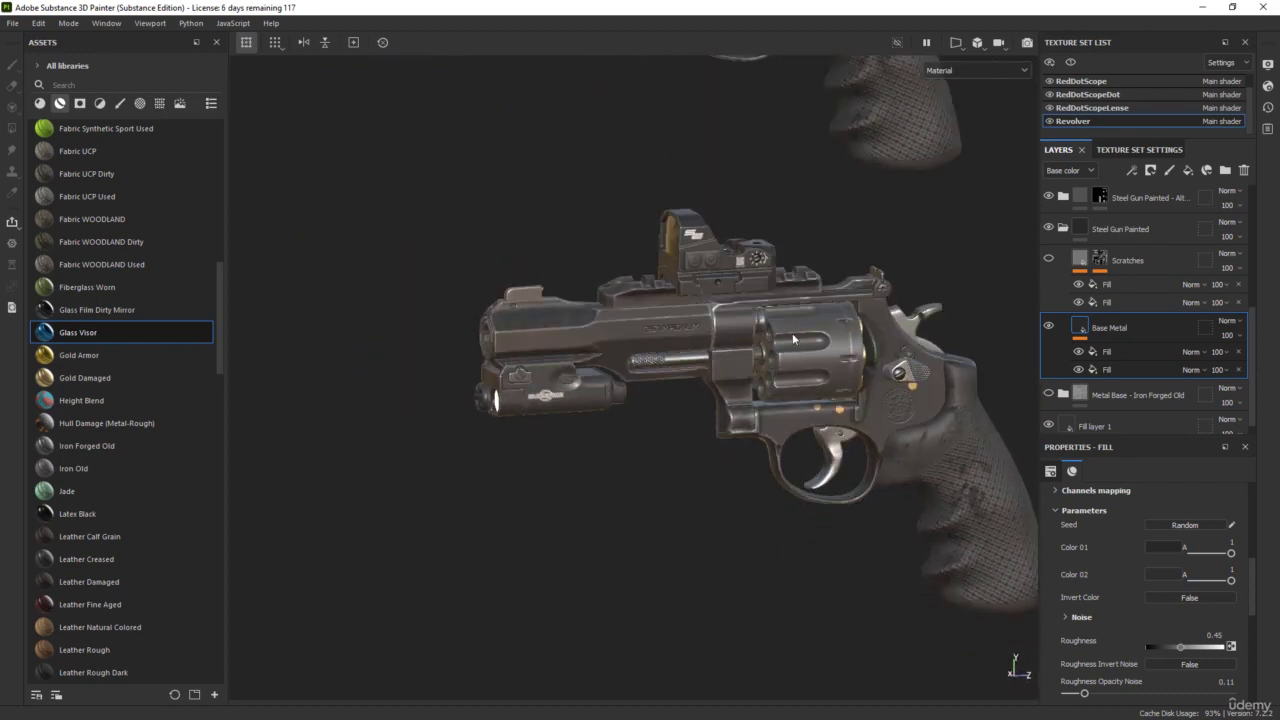
scroll(790, 338, "up", 4)
middle_click_drag(787, 330, 654, 333, "alt")
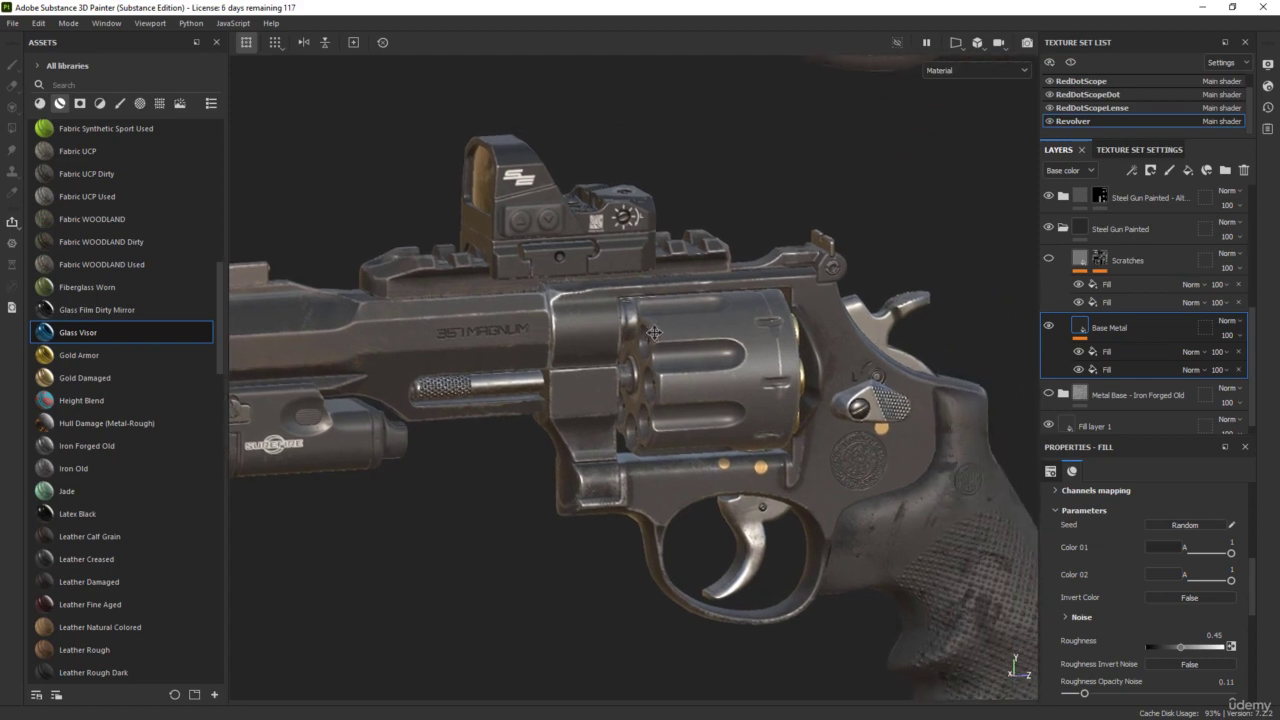
left_click_drag(654, 333, 681, 373, "alt")
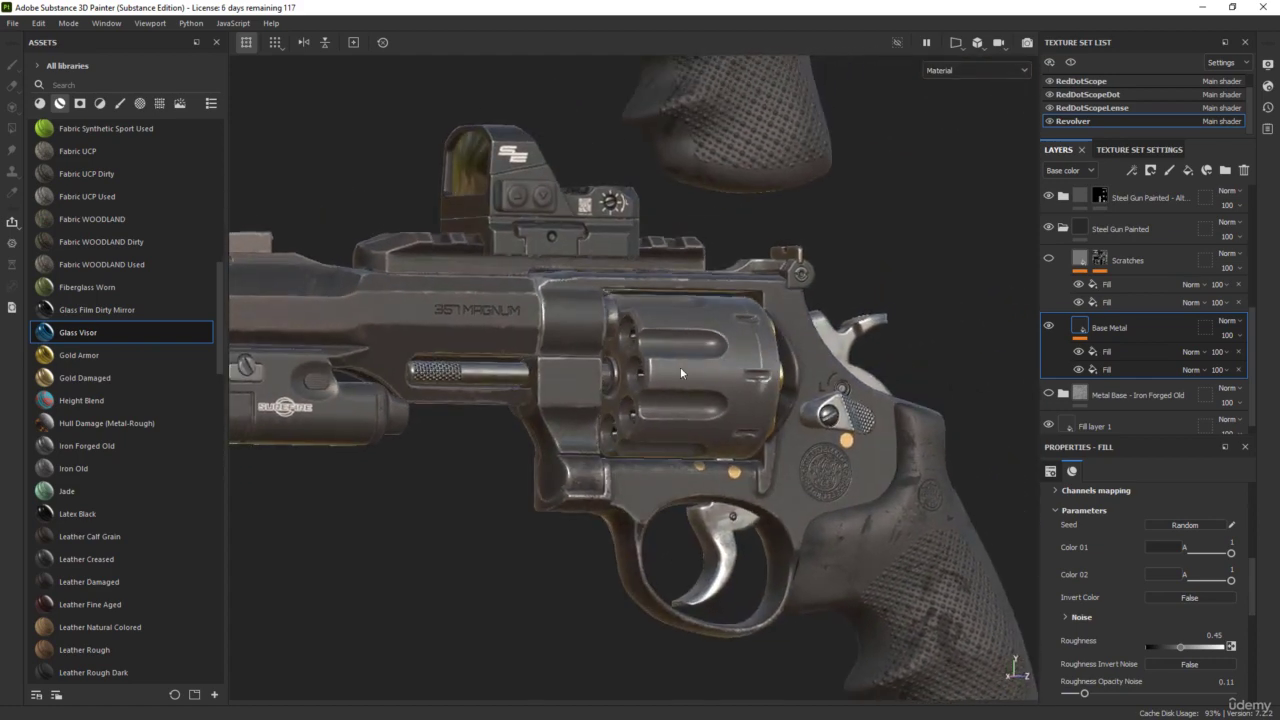
middle_click_drag(635, 403, 655, 361, "alt")
right_click_drag(593, 405, 630, 386, "shift")
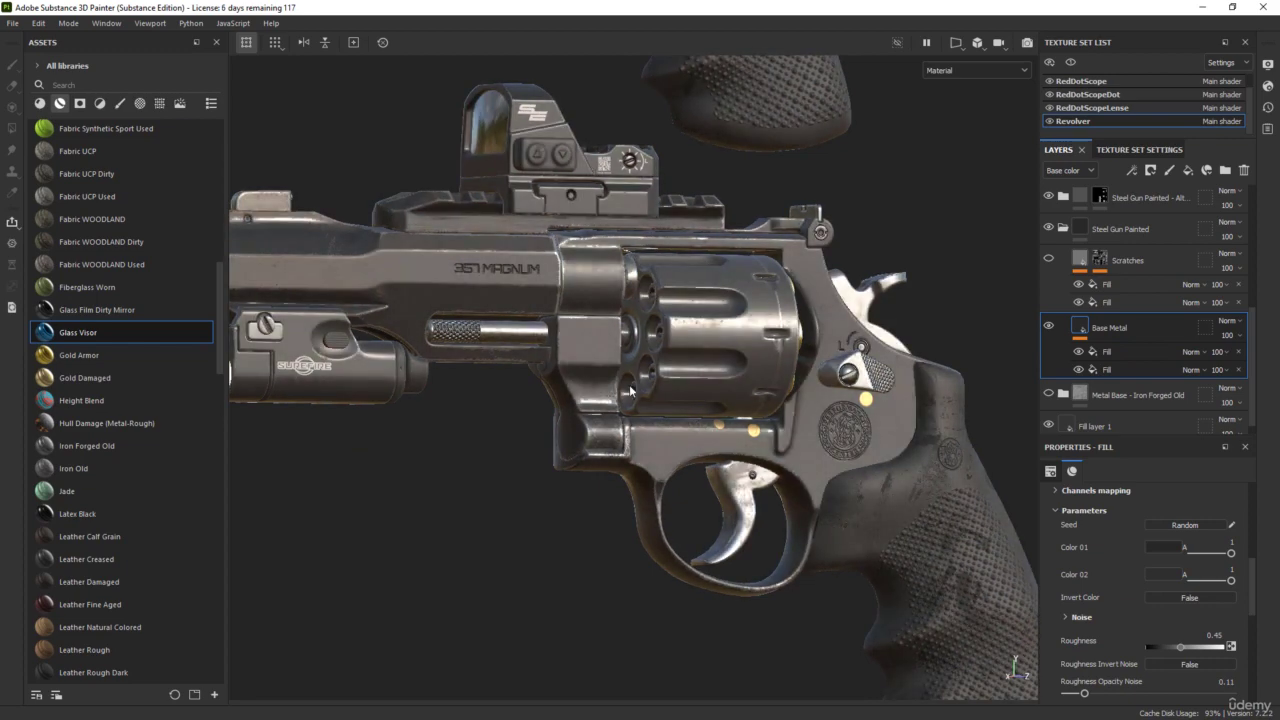
left_click_drag(630, 390, 636, 400, "alt")
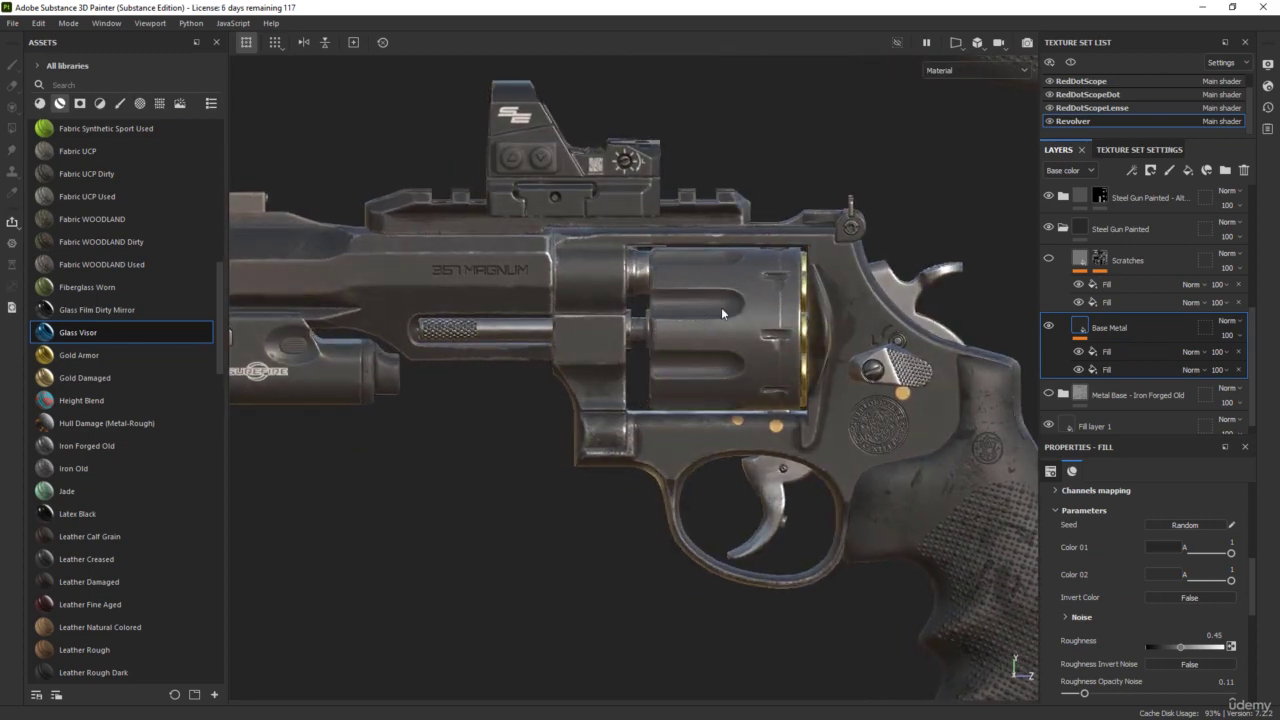
- Collapse the Steel Gun Painted folder and toggle the Edgewear Masking folder off and on to compare its effect
left_click(1064, 231)
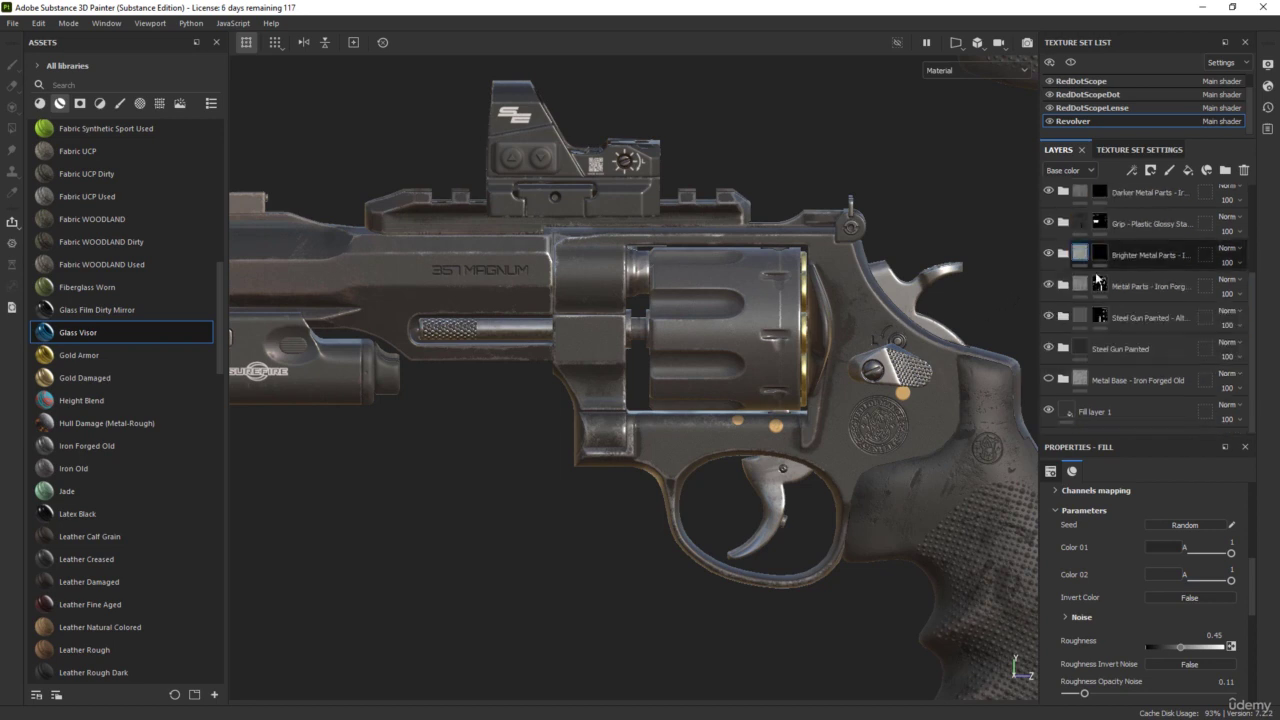
scroll(1128, 314, "up", 2)
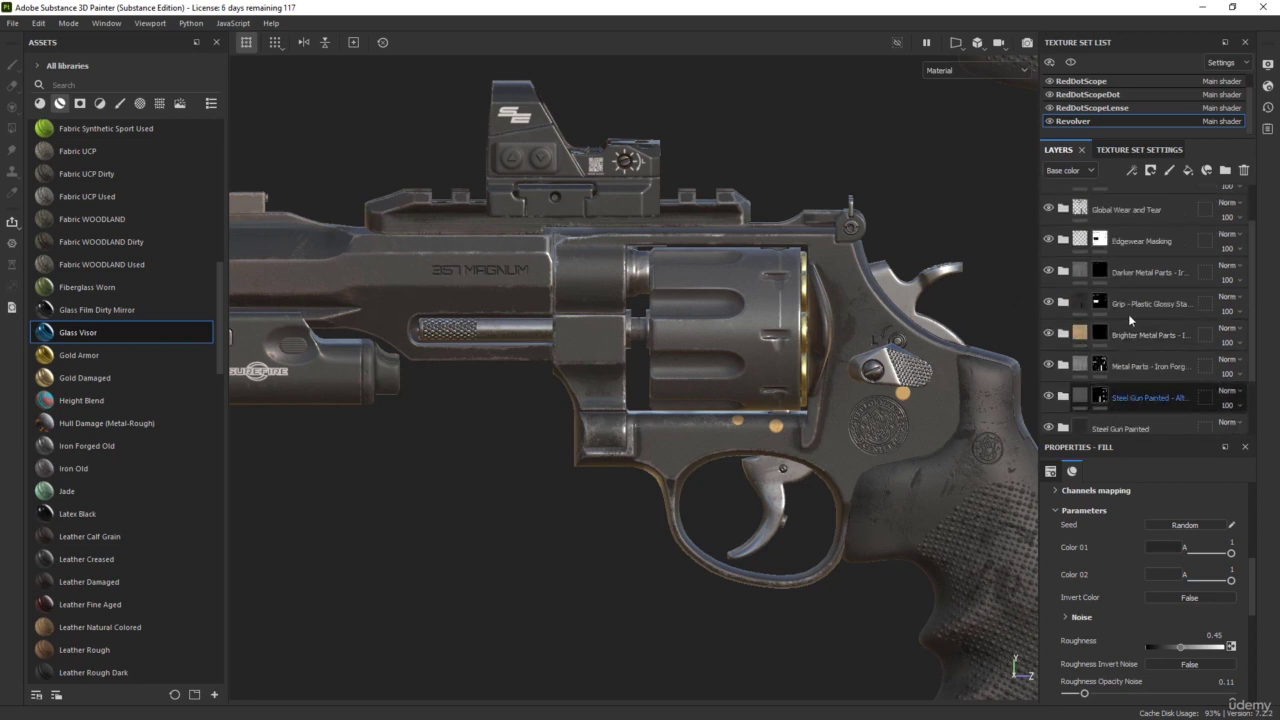
left_click(1049, 241)
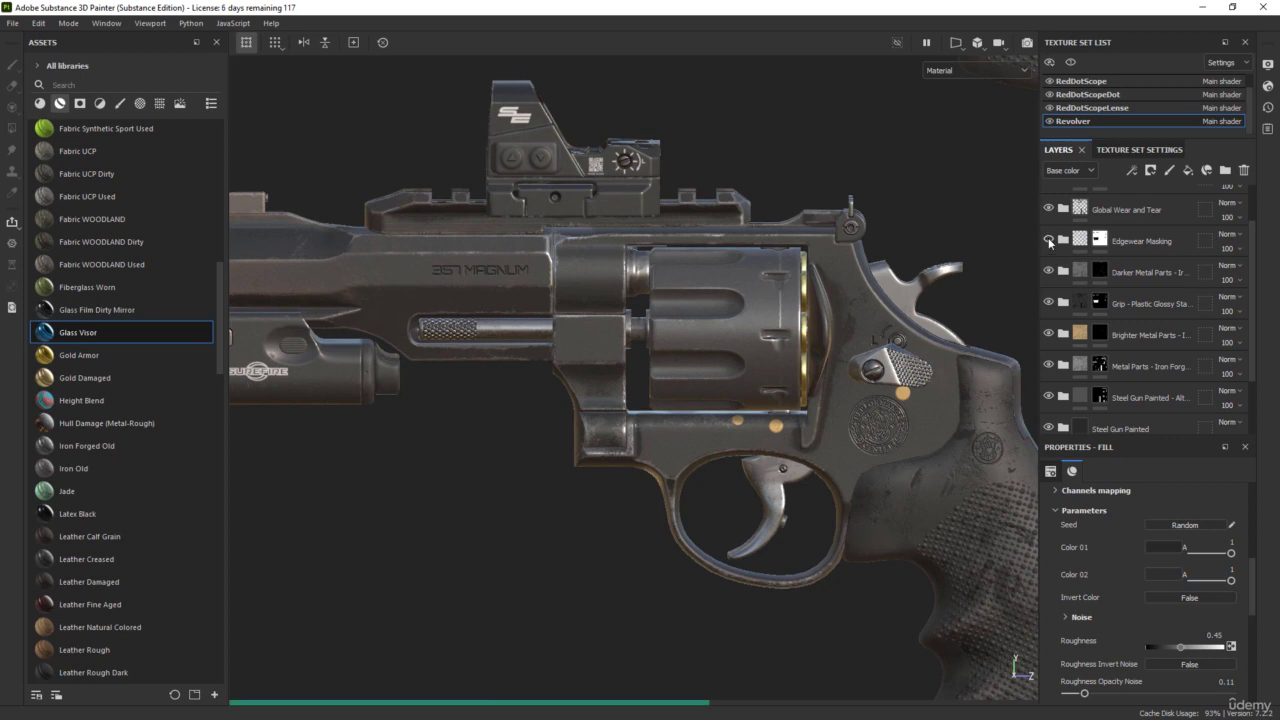
left_click(1049, 241)
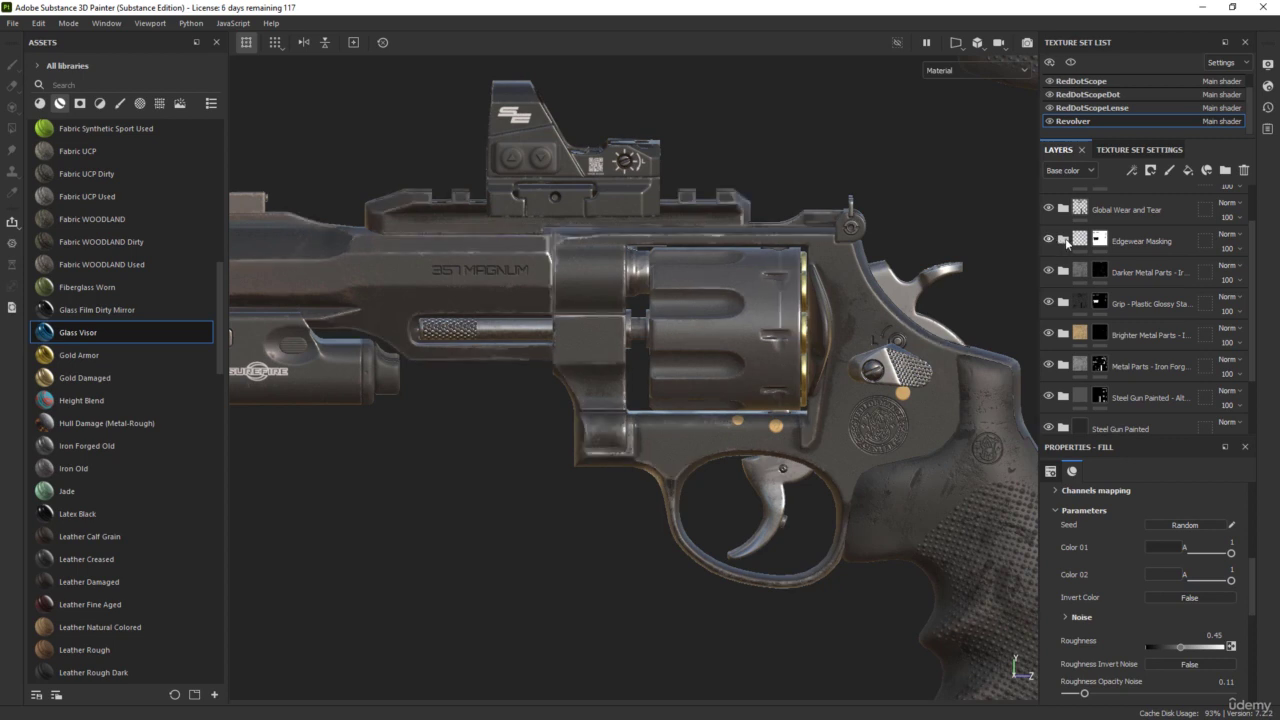
left_click(1149, 242)
- Examine the edge wear up close on the flashlight, barrel and cylinder
scroll(294, 374, "up", 5)
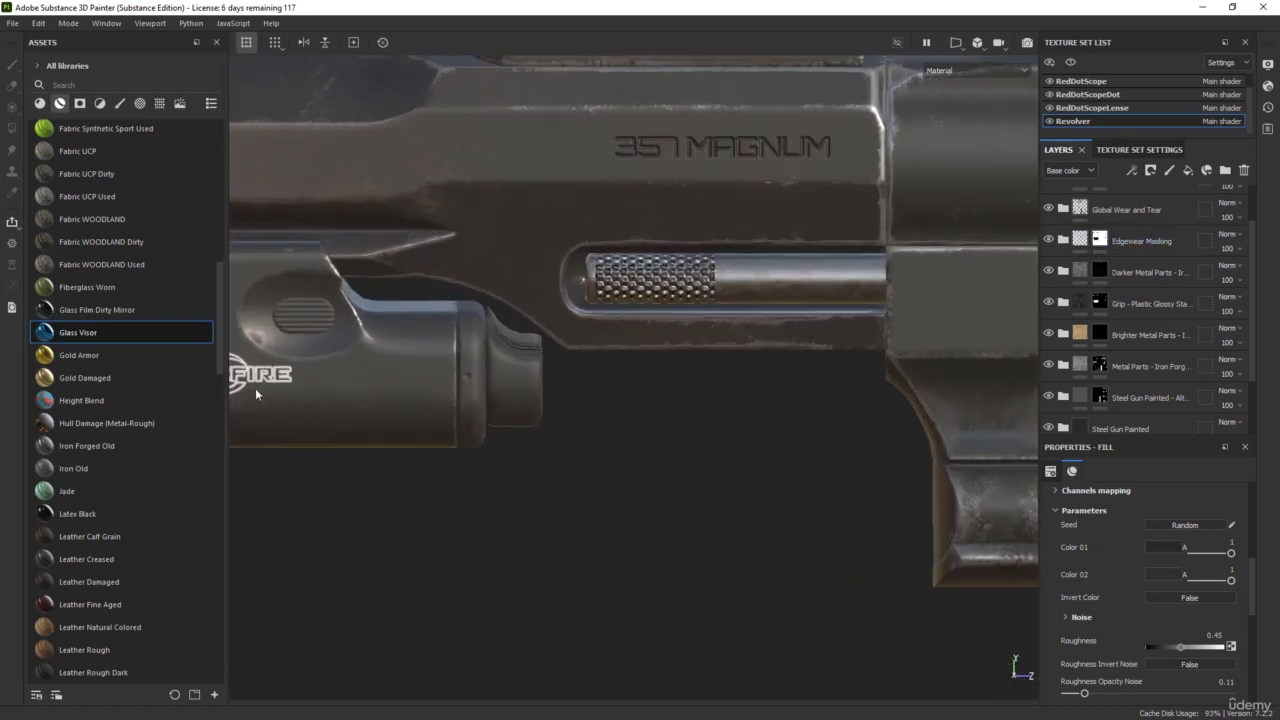
middle_click_drag(255, 388, 594, 392, "alt")
left_click_drag(242, 336, 308, 321, "alt")
scroll(308, 321, "up", 4)
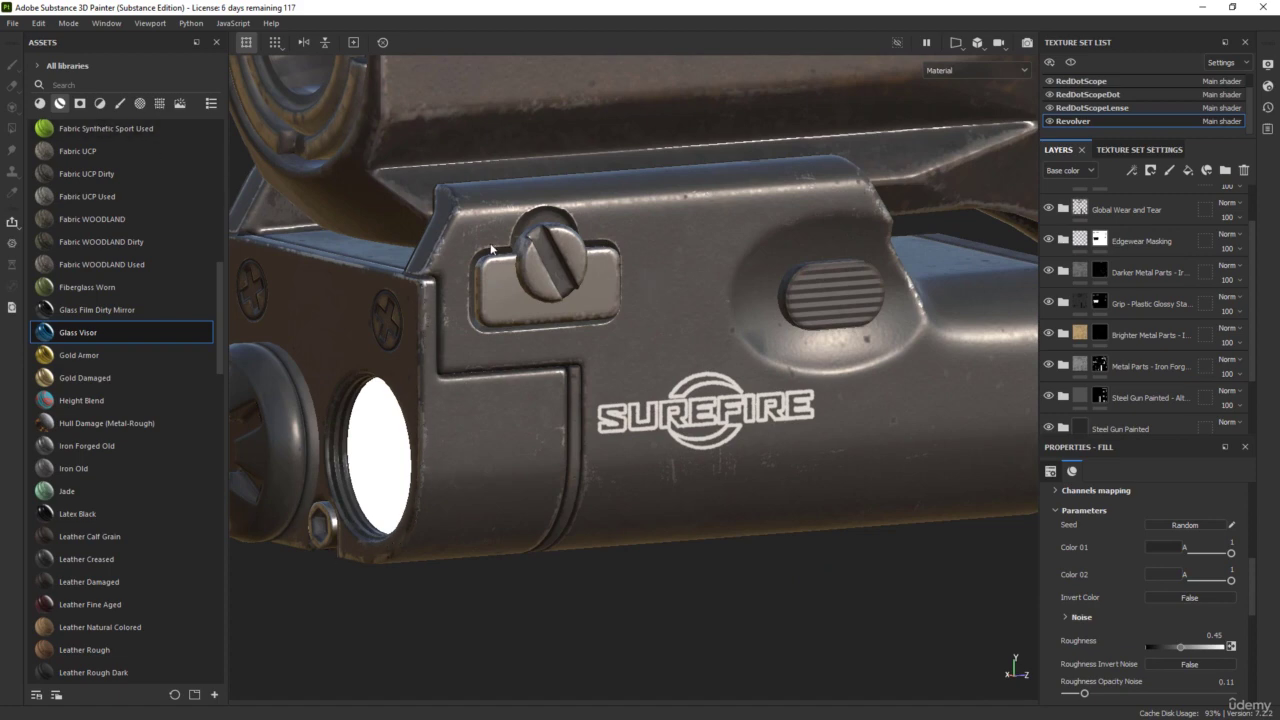
scroll(568, 398, "down", 4)
left_click_drag(568, 398, 540, 414, "alt")
middle_click_drag(1020, 352, 841, 372, "alt")
left_click_drag(795, 384, 700, 386, "alt")
scroll(700, 384, "down", 3)
middle_click_drag(830, 343, 558, 358, "alt")
left_click_drag(565, 360, 800, 248, "alt")
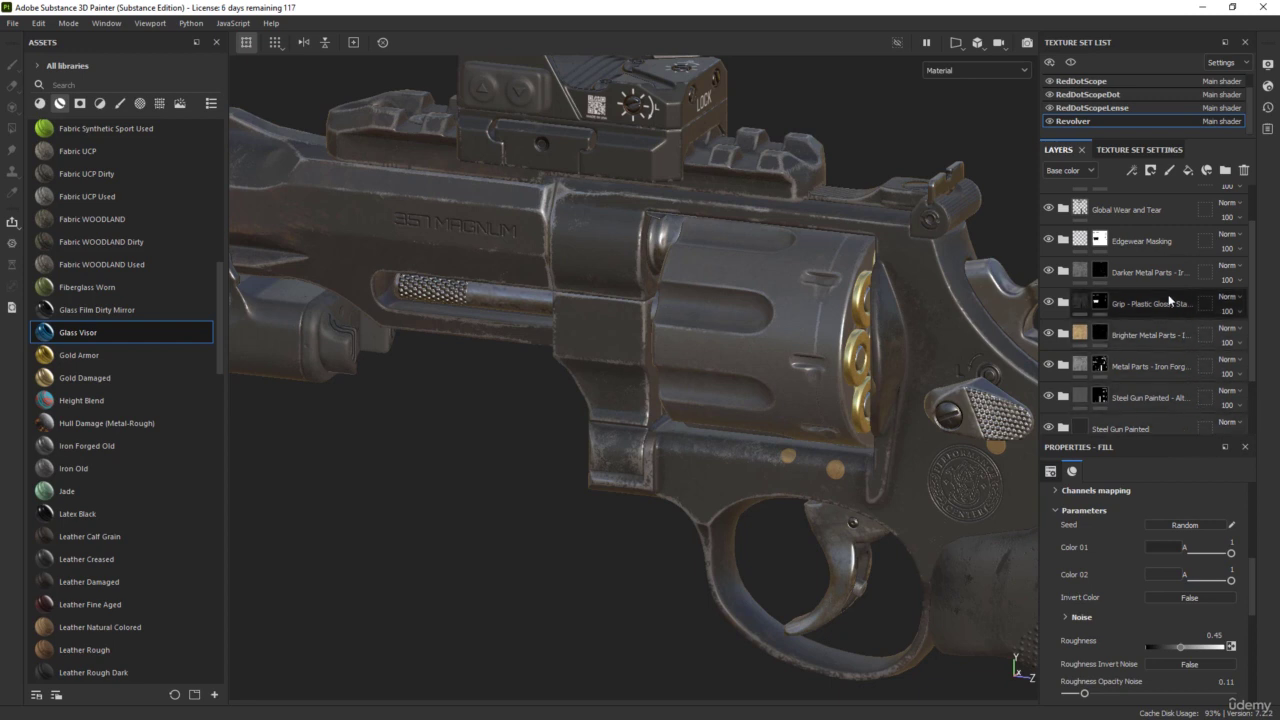
- Duplicate the Edgewear Masking folder together with its mask
left_click(1148, 240)
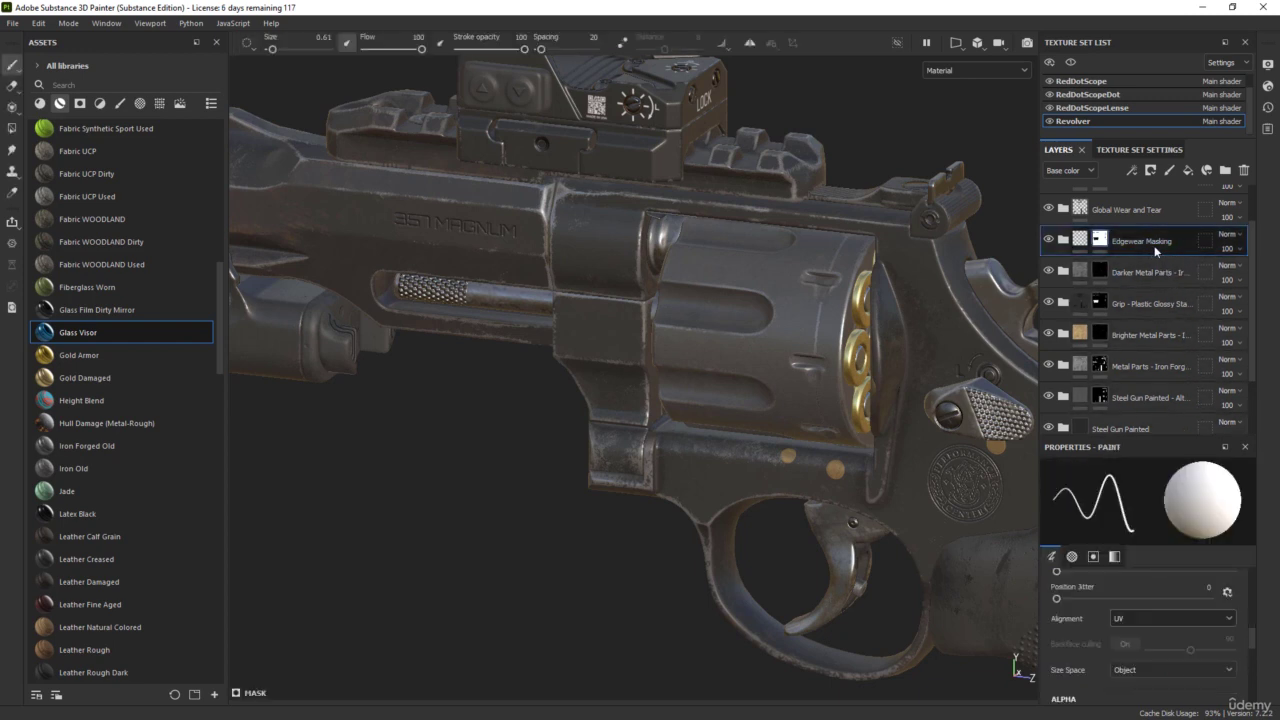
key("ctrl+d")
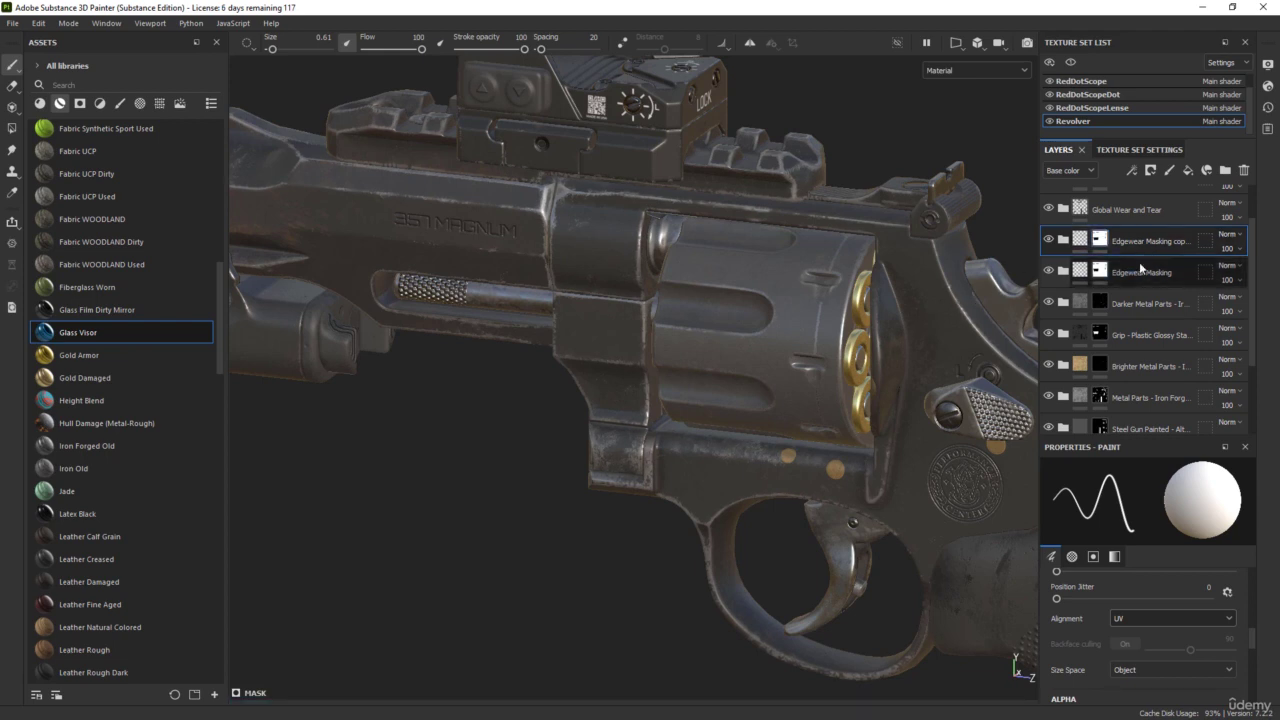
- Rename the duplicated folder as Edgewear Masking Alternate and hide the original Edgewear Masking folder
double_click(1147, 244)
left_click_drag(1169, 241, 1194, 241)
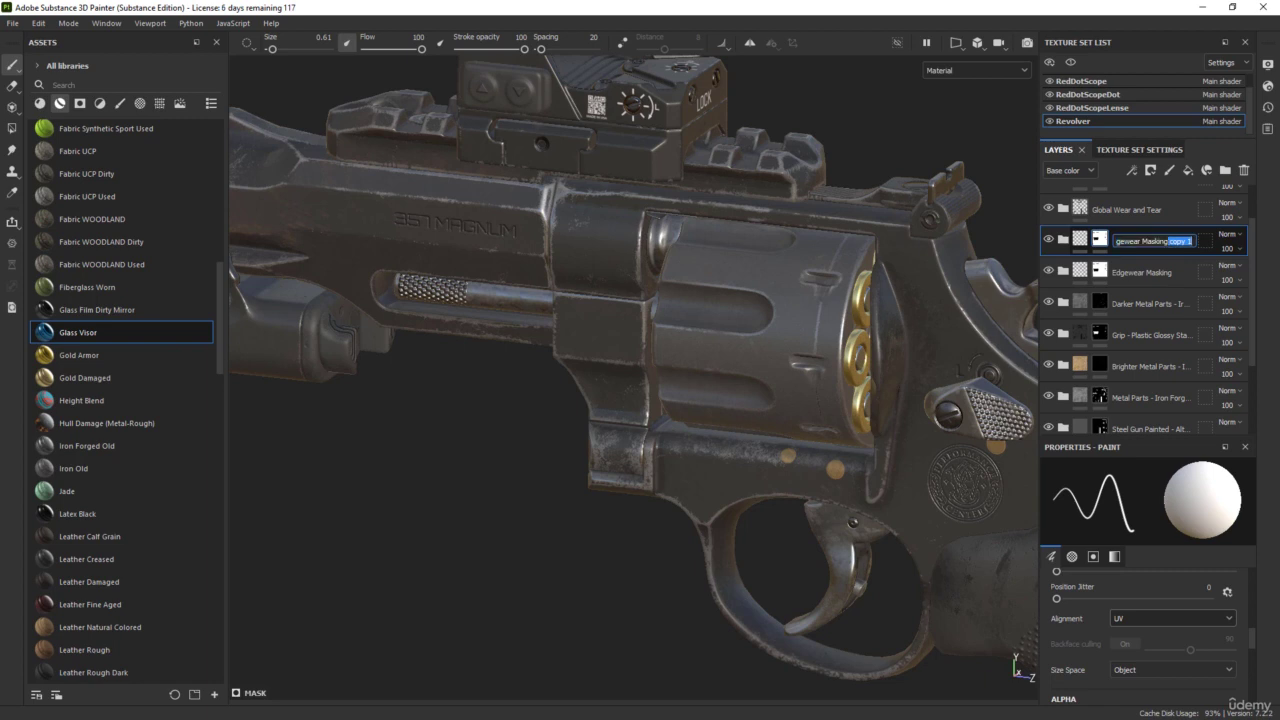
key("BackSpace")
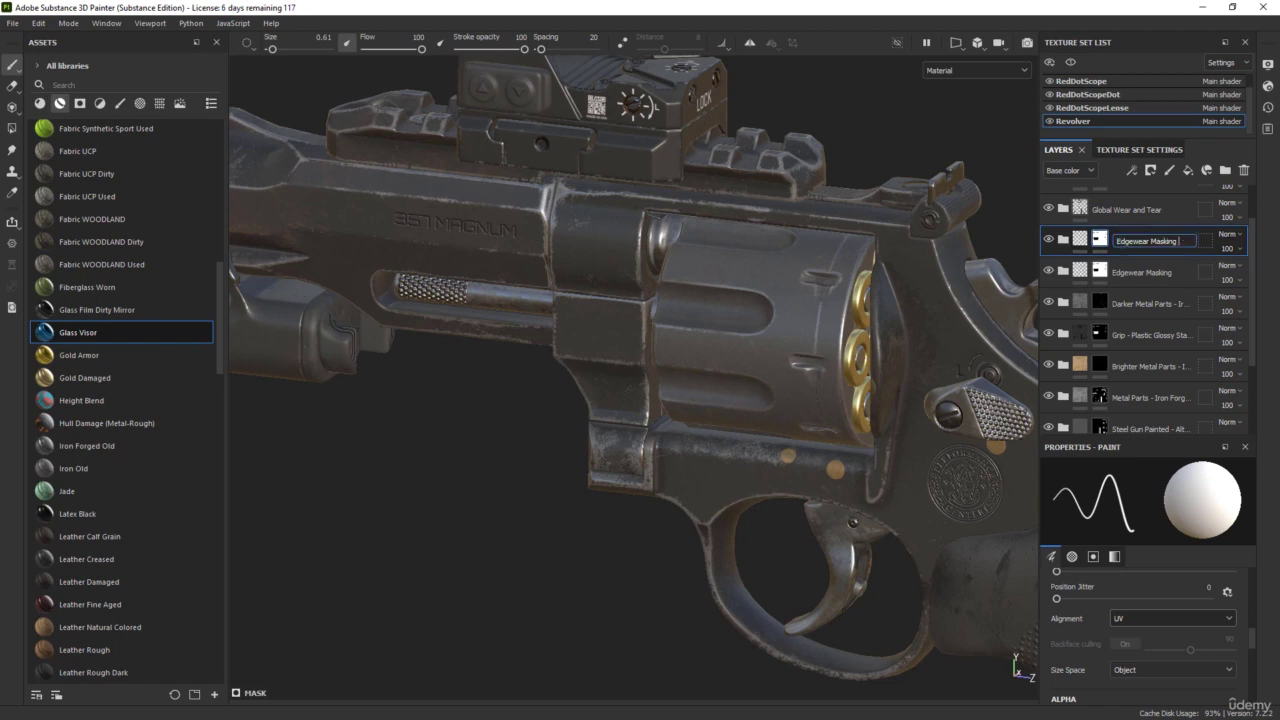
type("Alternate")
key("Return")
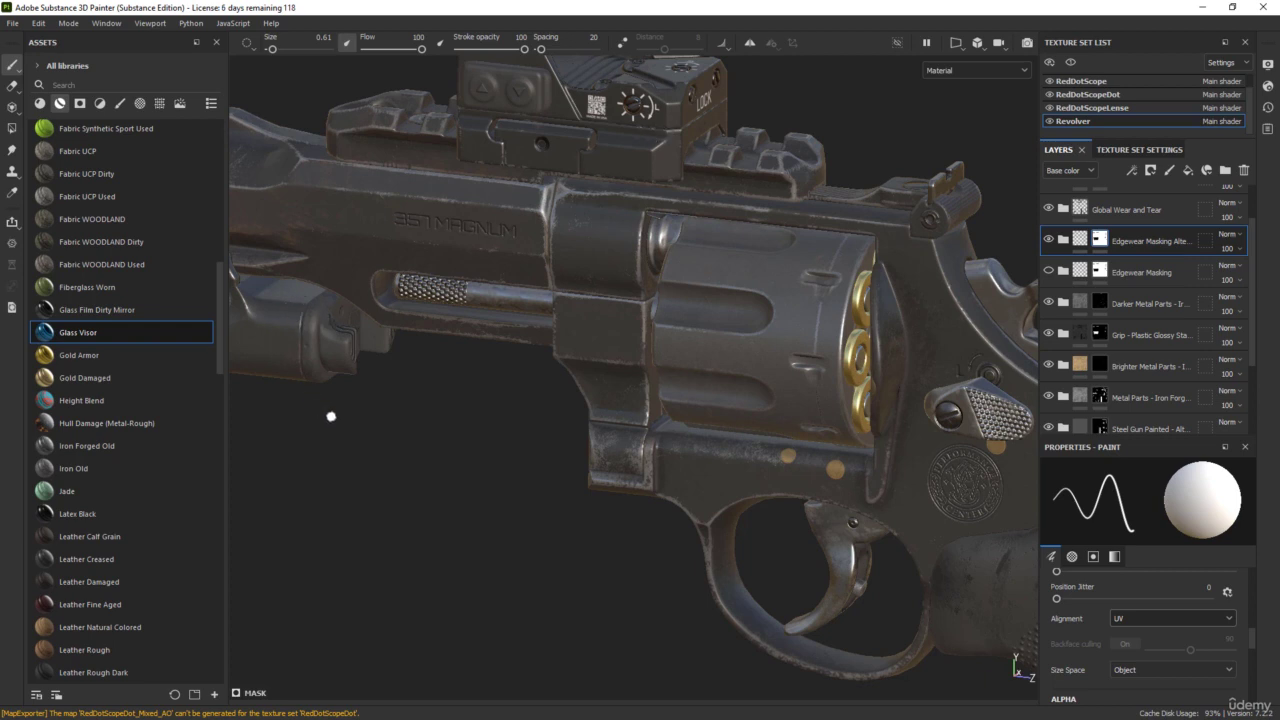
- Browse the smart masks and delete the metal edge generator, Mask Builder and grunge effects from the alternate folder's Metal Edgewear mask
left_click(78, 104)
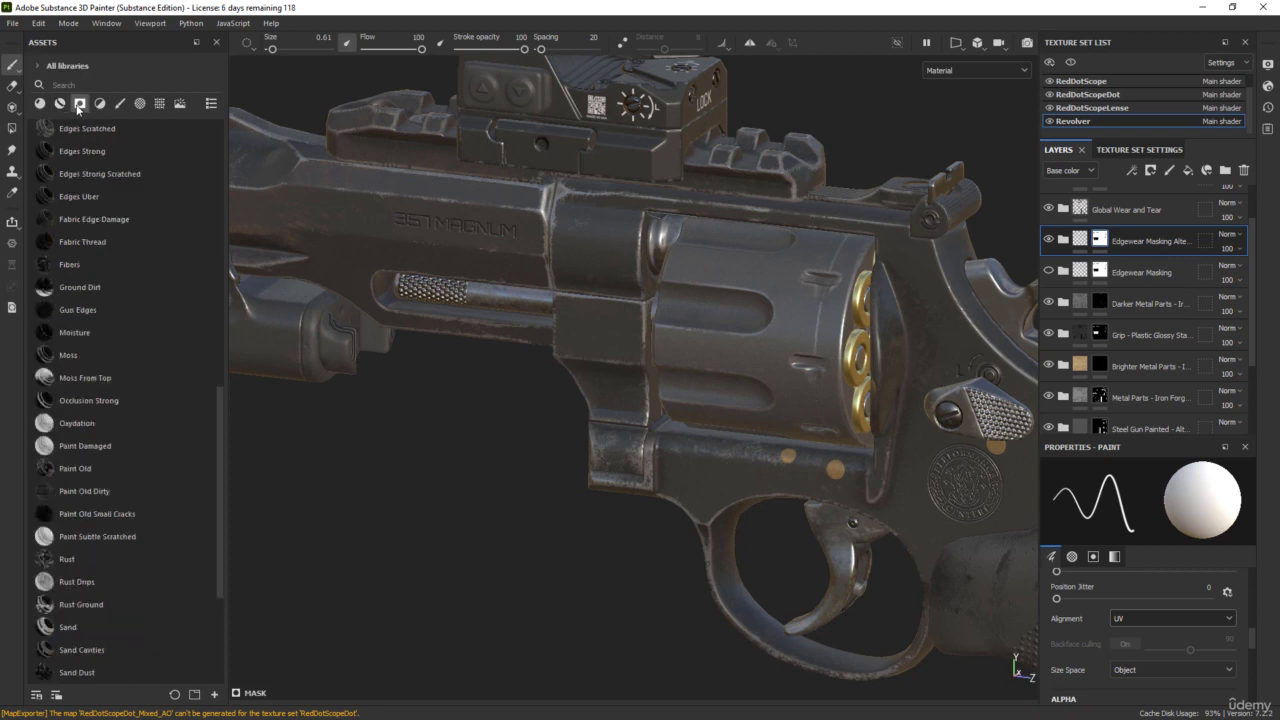
mouse_move(68, 474)
left_click(1063, 239)
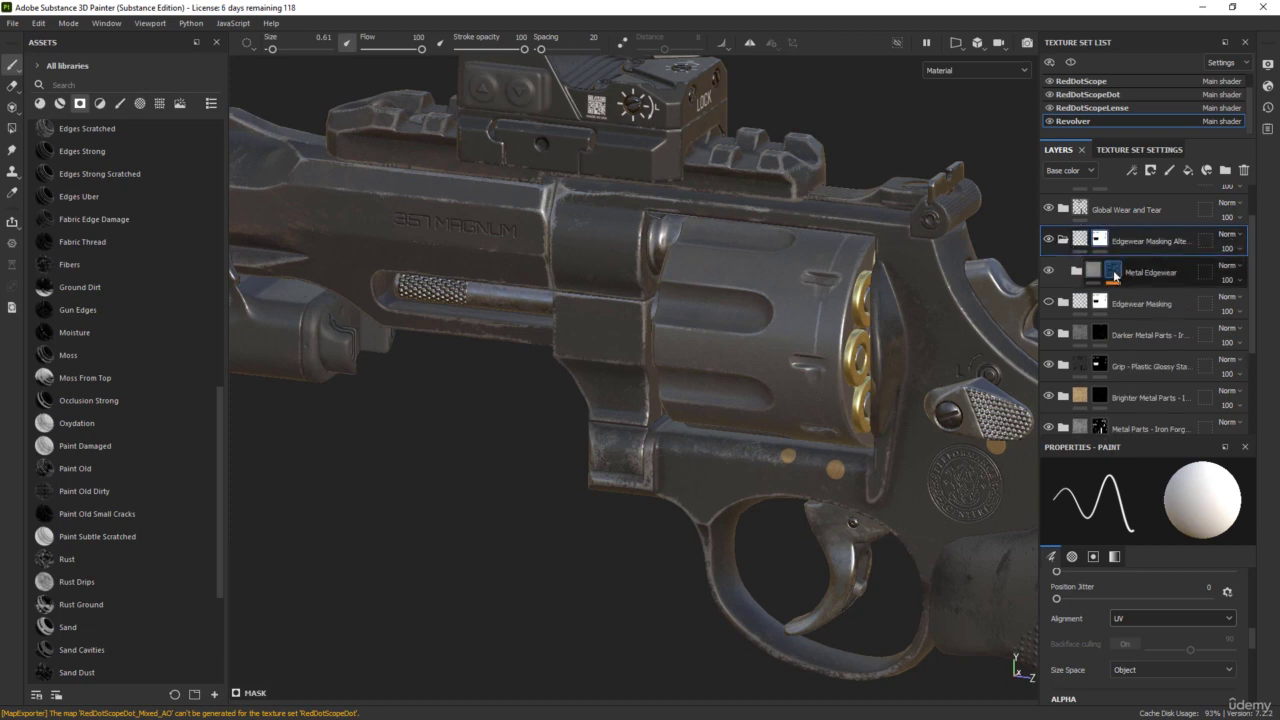
left_click(1114, 272)
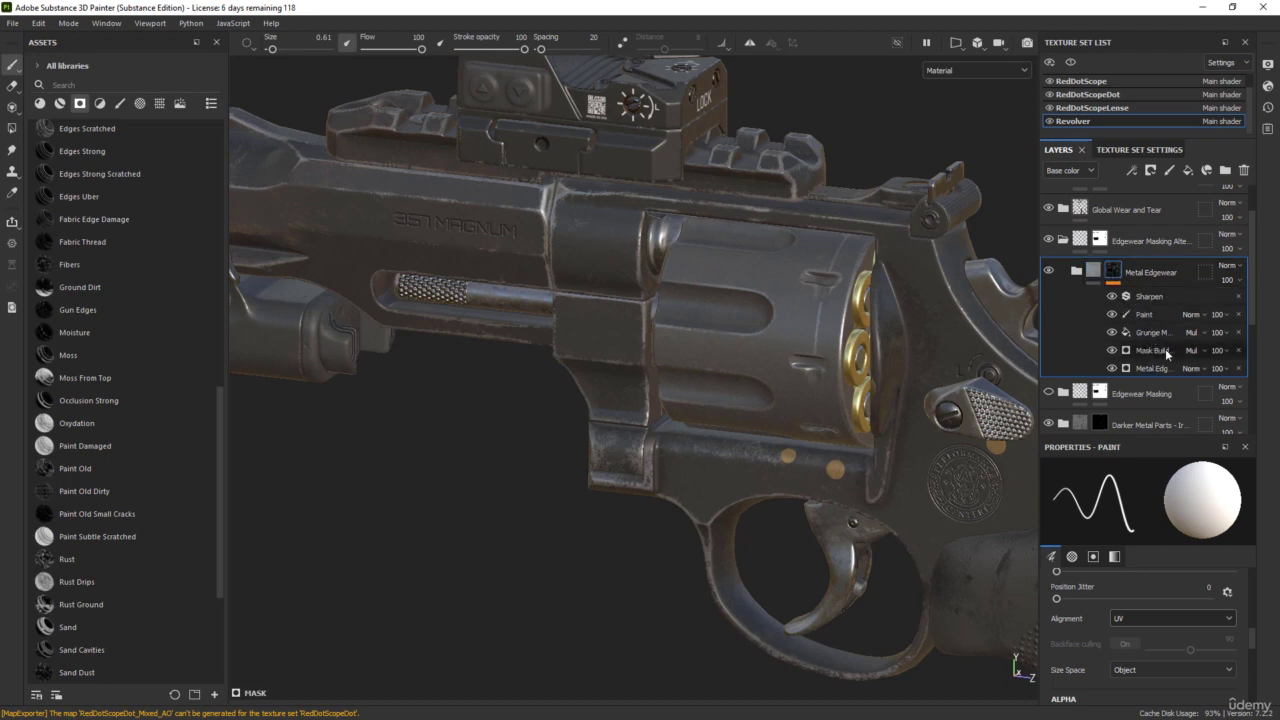
left_click(1239, 369)
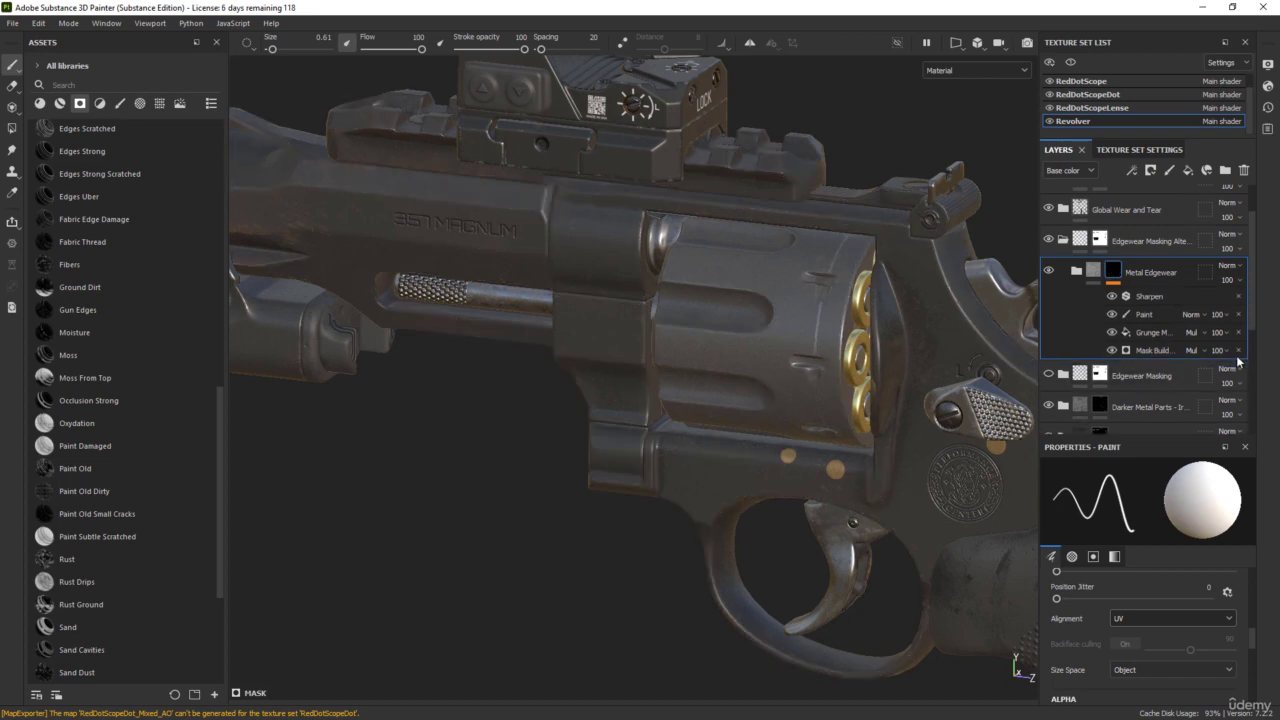
left_click(1239, 350)
left_click(1239, 332)
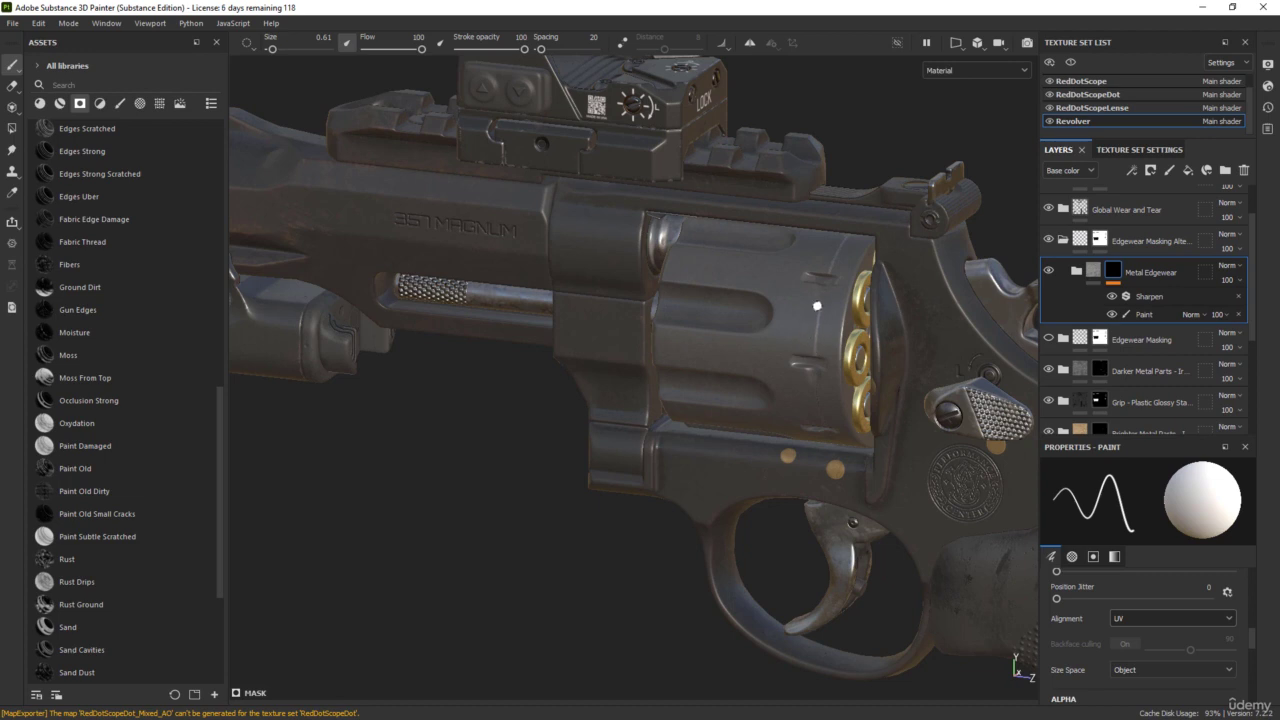
left_click(1112, 315)
left_click(1112, 315)
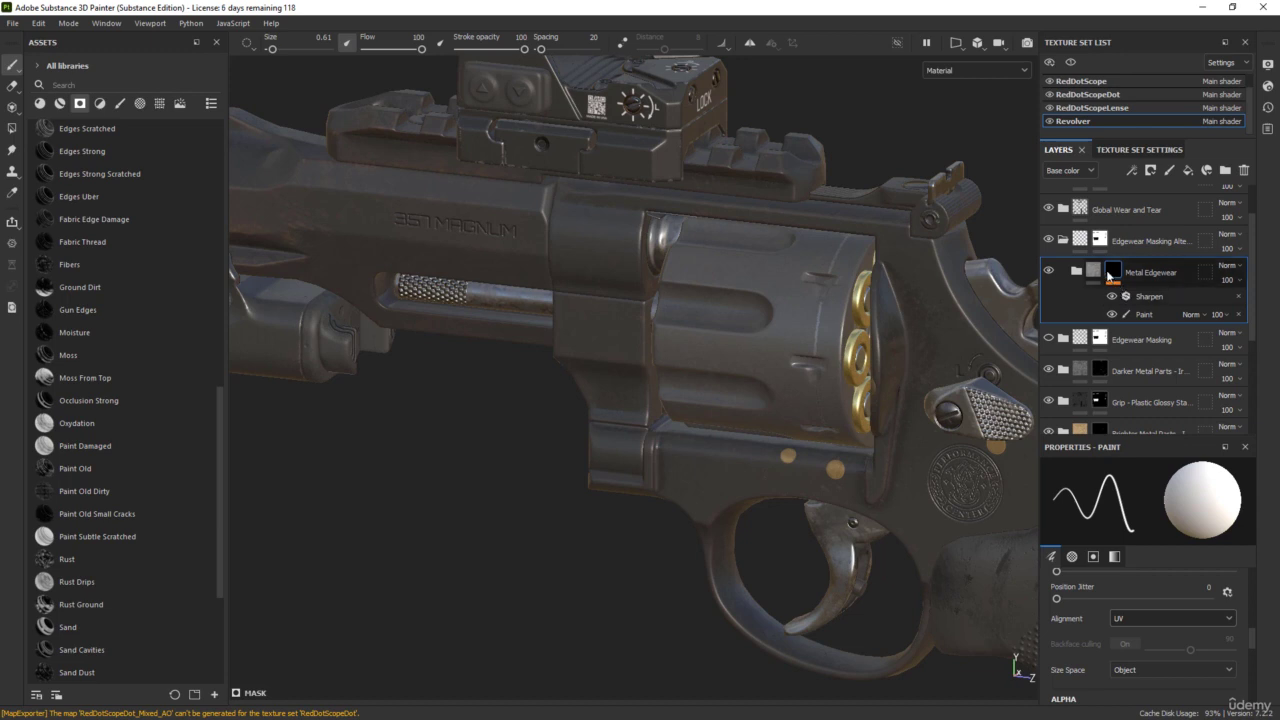
- Apply the Paint Old smart mask to the Metal Edgewear mask and place its Mask Editor between Sharpen and Paint
mouse_move(100, 468)
left_mouse_down()
mouse_move(589, 404)
mouse_move(1078, 318)
mouse_move(1119, 276)
left_mouse_up()
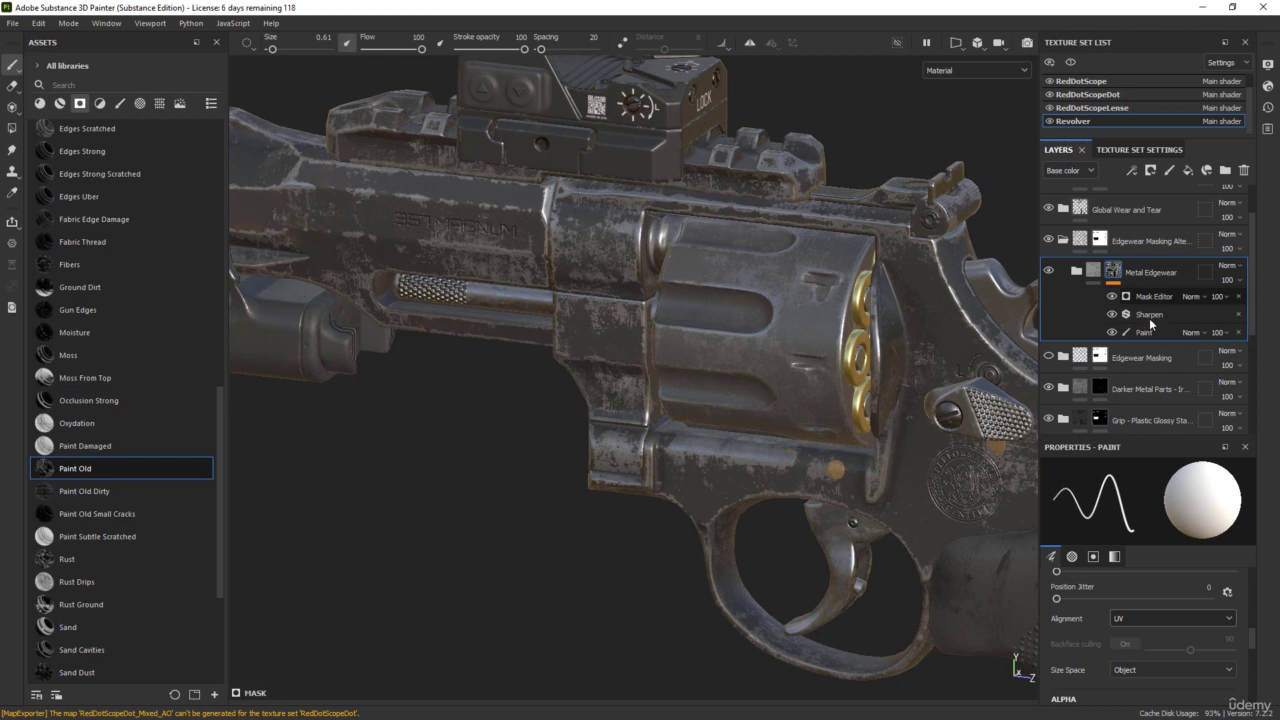
left_click(1152, 296)
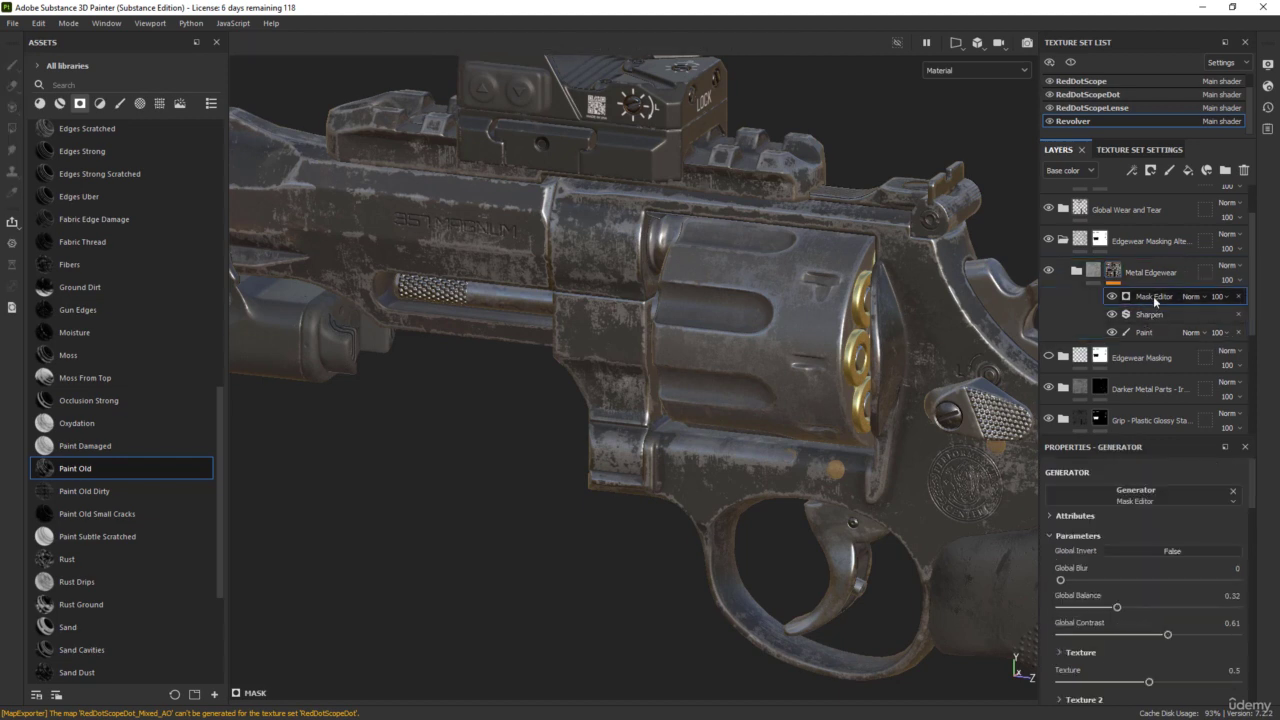
left_click_drag(1153, 296, 1149, 318)
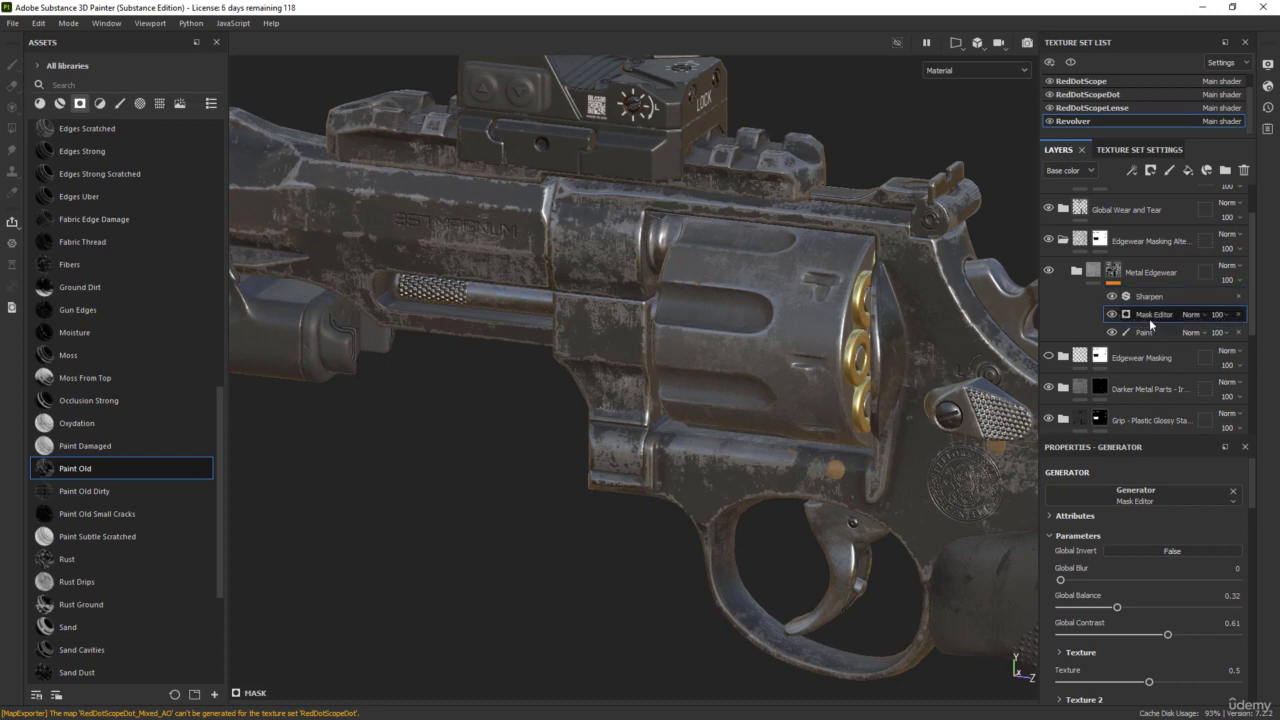